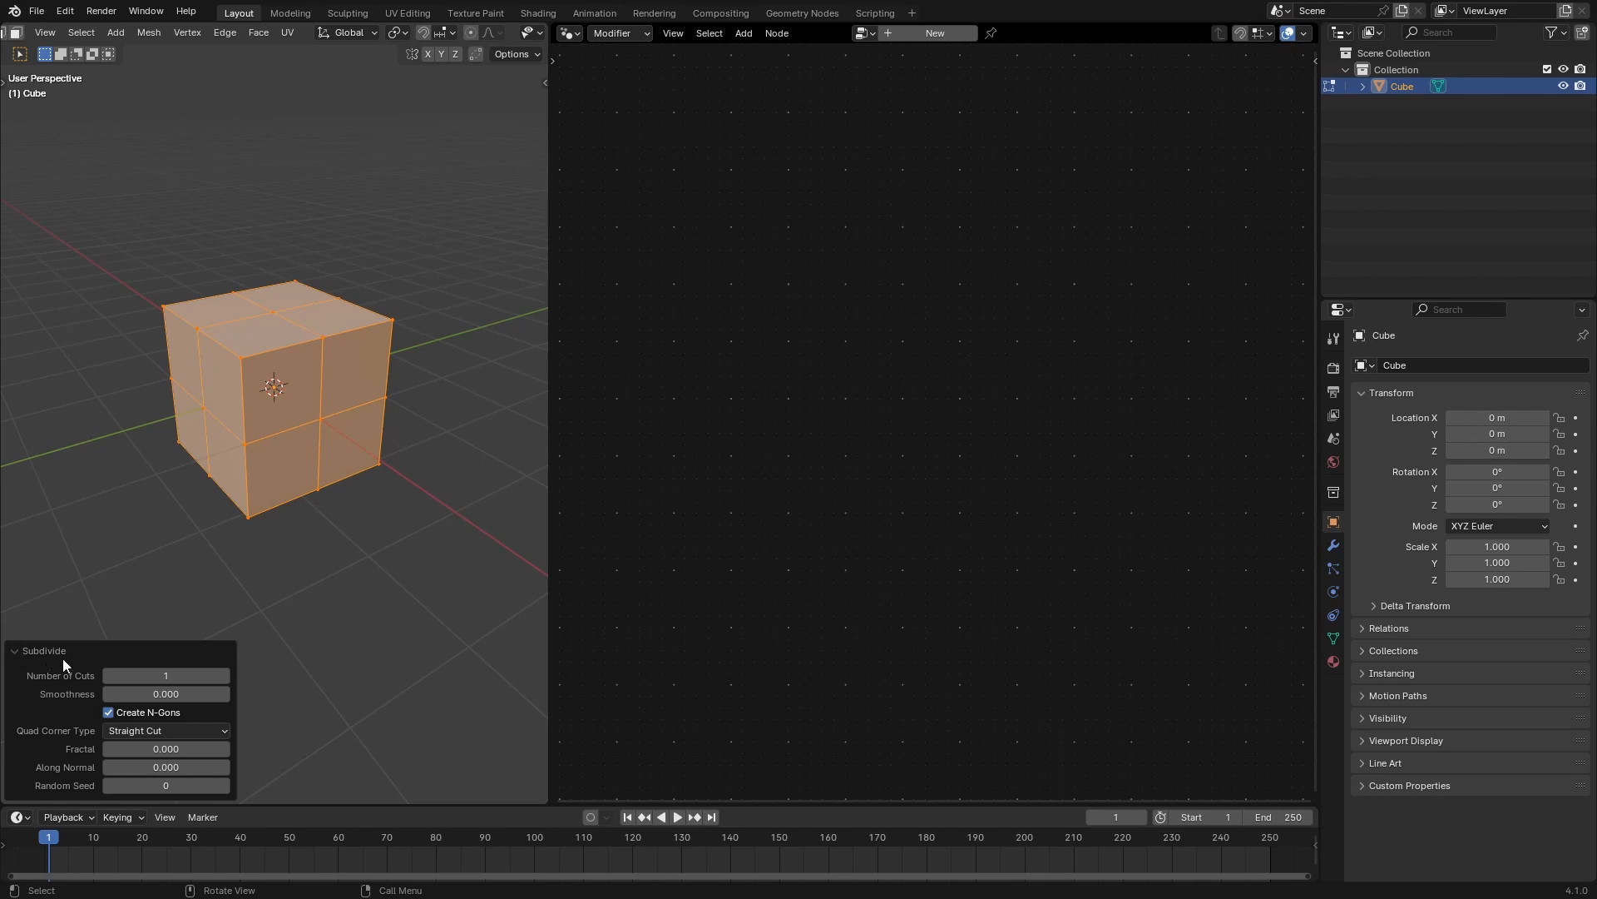
Subdivide the cube with smoothness 1 and 4 cuts to round it into a sphere, and return to Object Mode.
double_click(104, 693)
text(1)
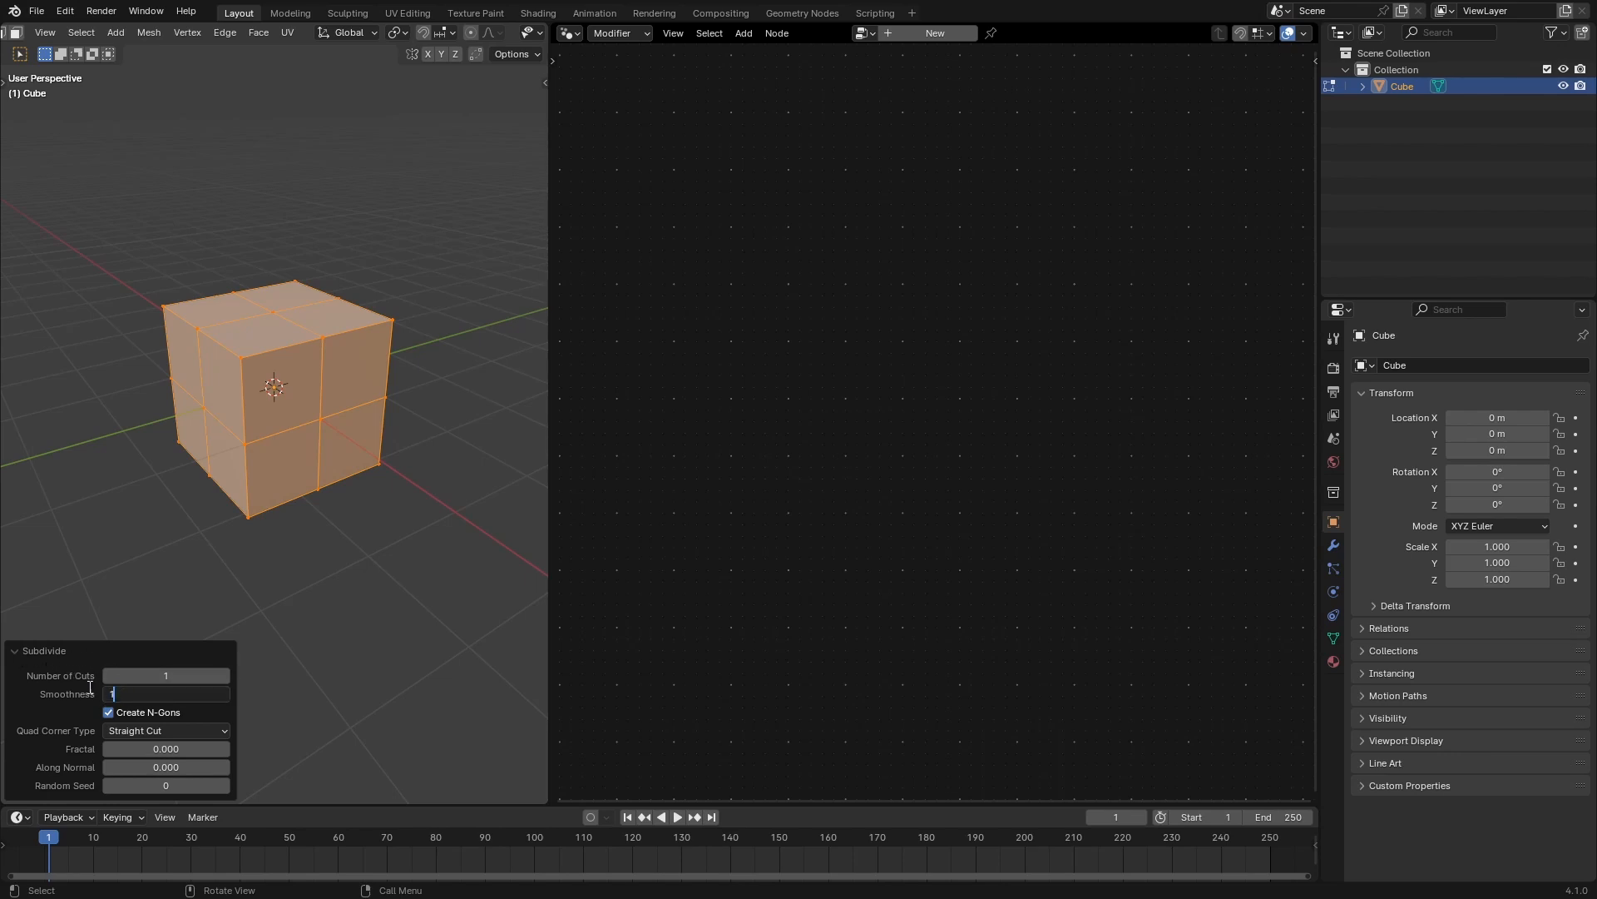
key(Return)
click(227, 675)
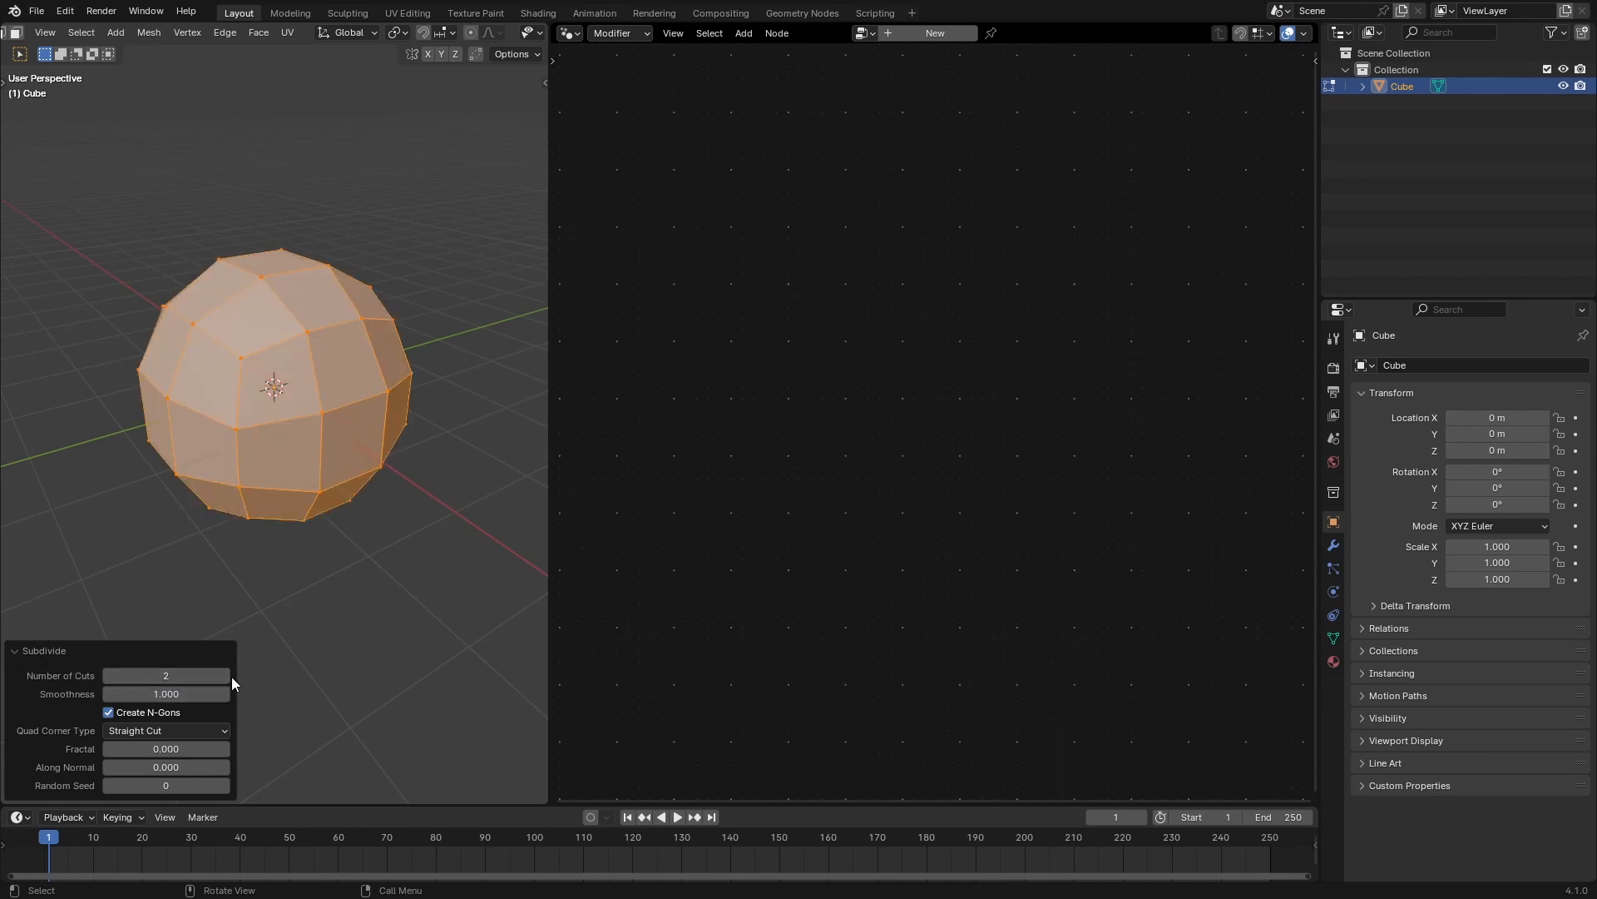
click(227, 676)
click(223, 676)
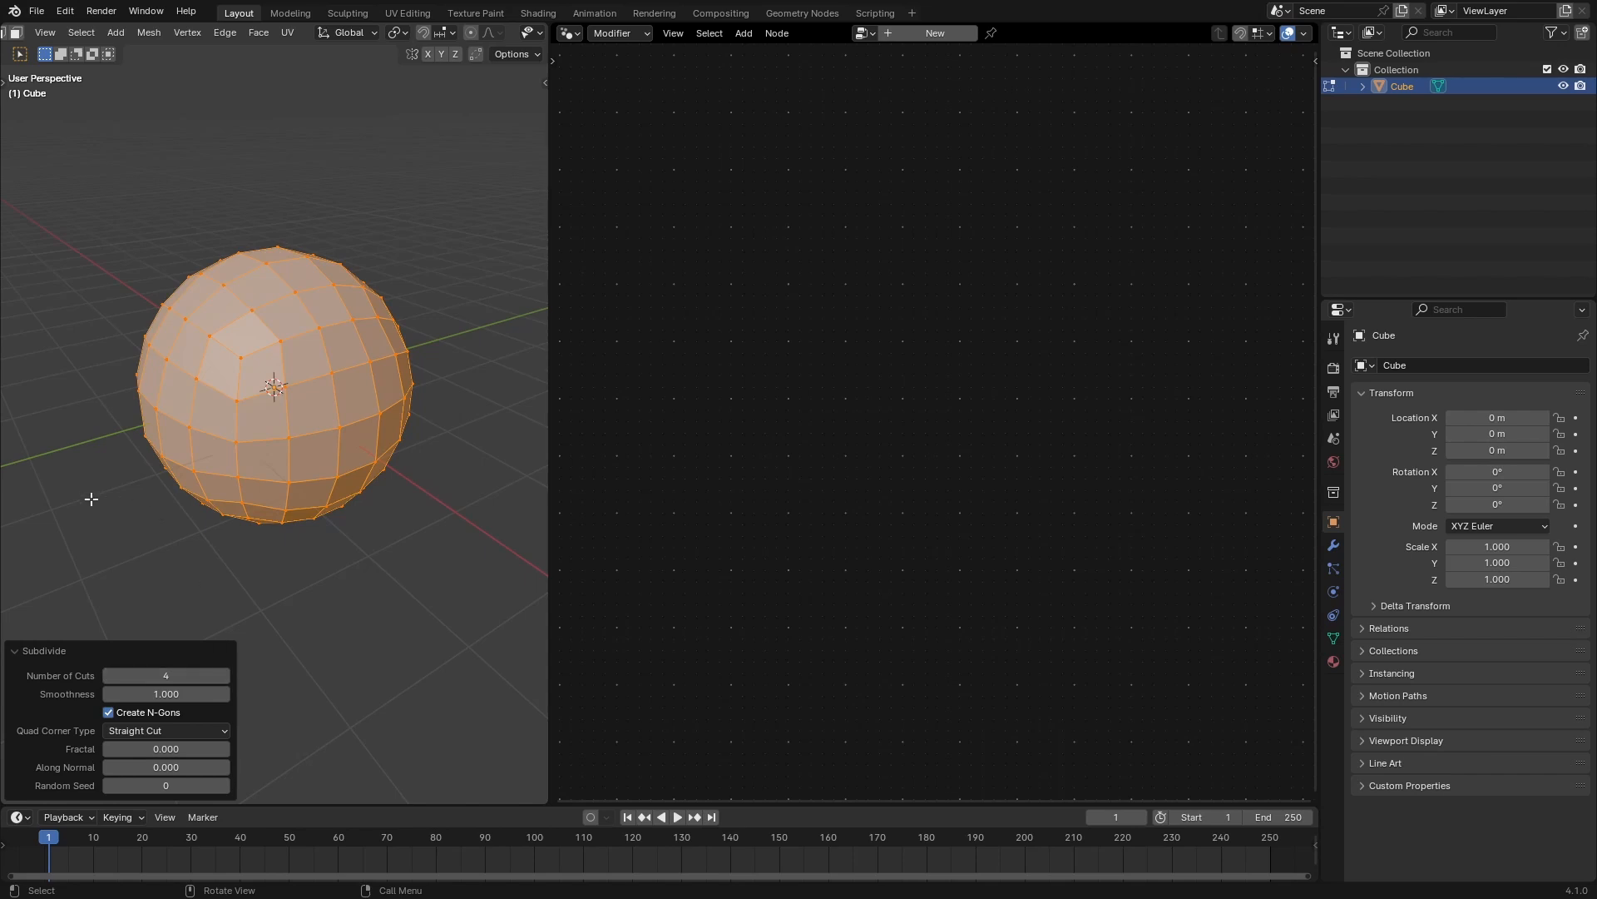
middle_drag(92, 499, 214, 496)
key(Tab)
Create a new geometry node tree on the rounded cube and name it bubble.
click(920, 33)
double_click(911, 33)
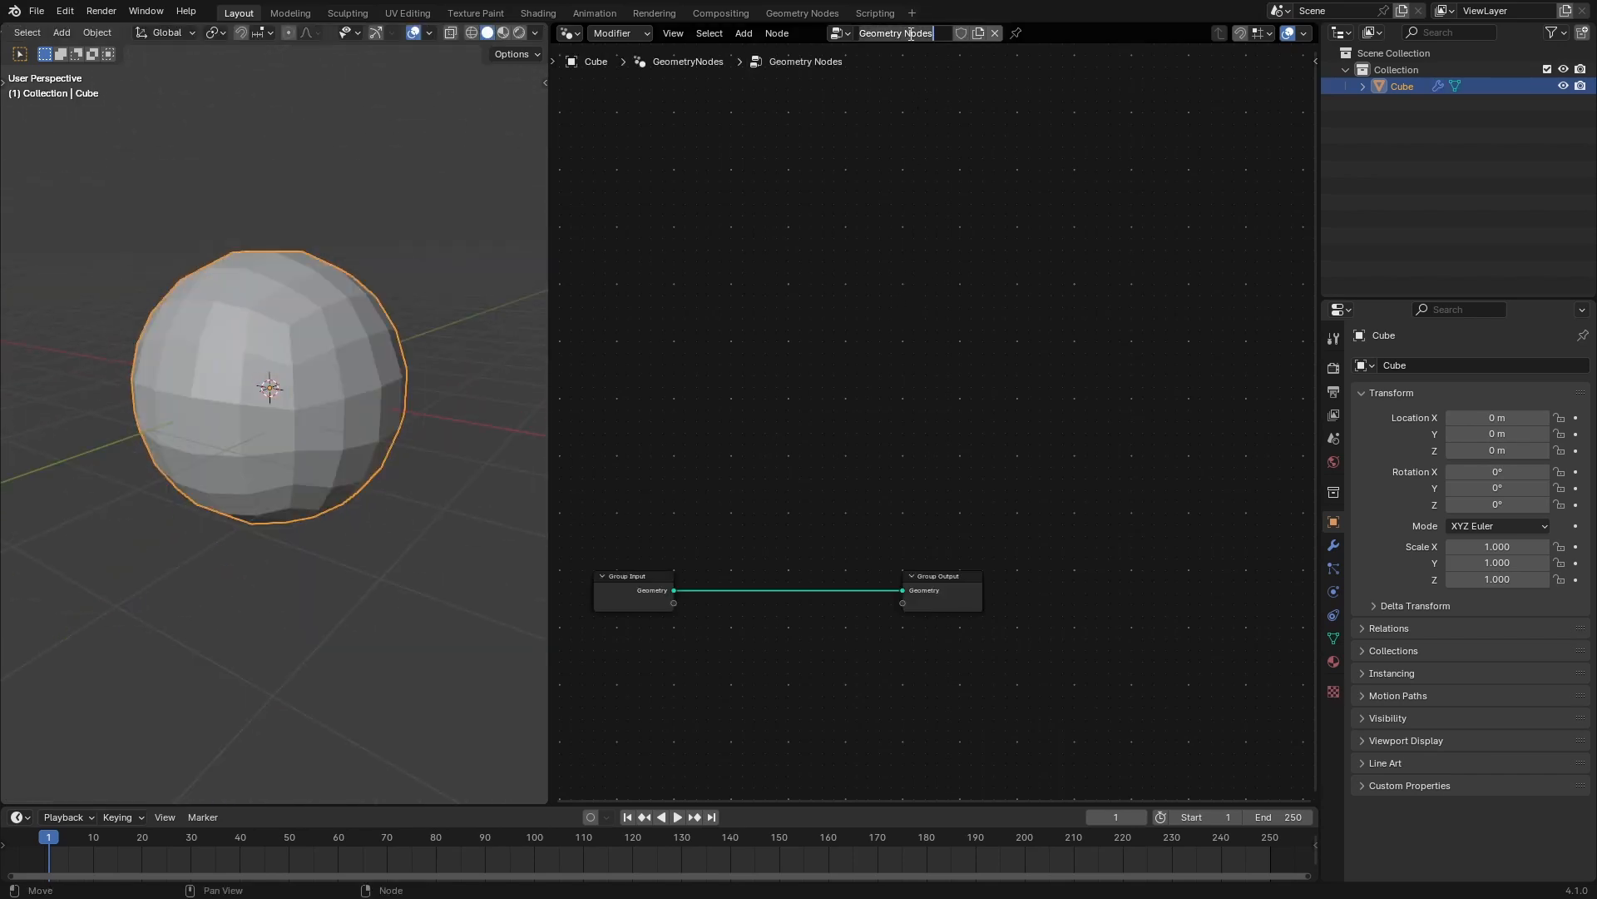
text(bubble)
key(Return)
key(Home)
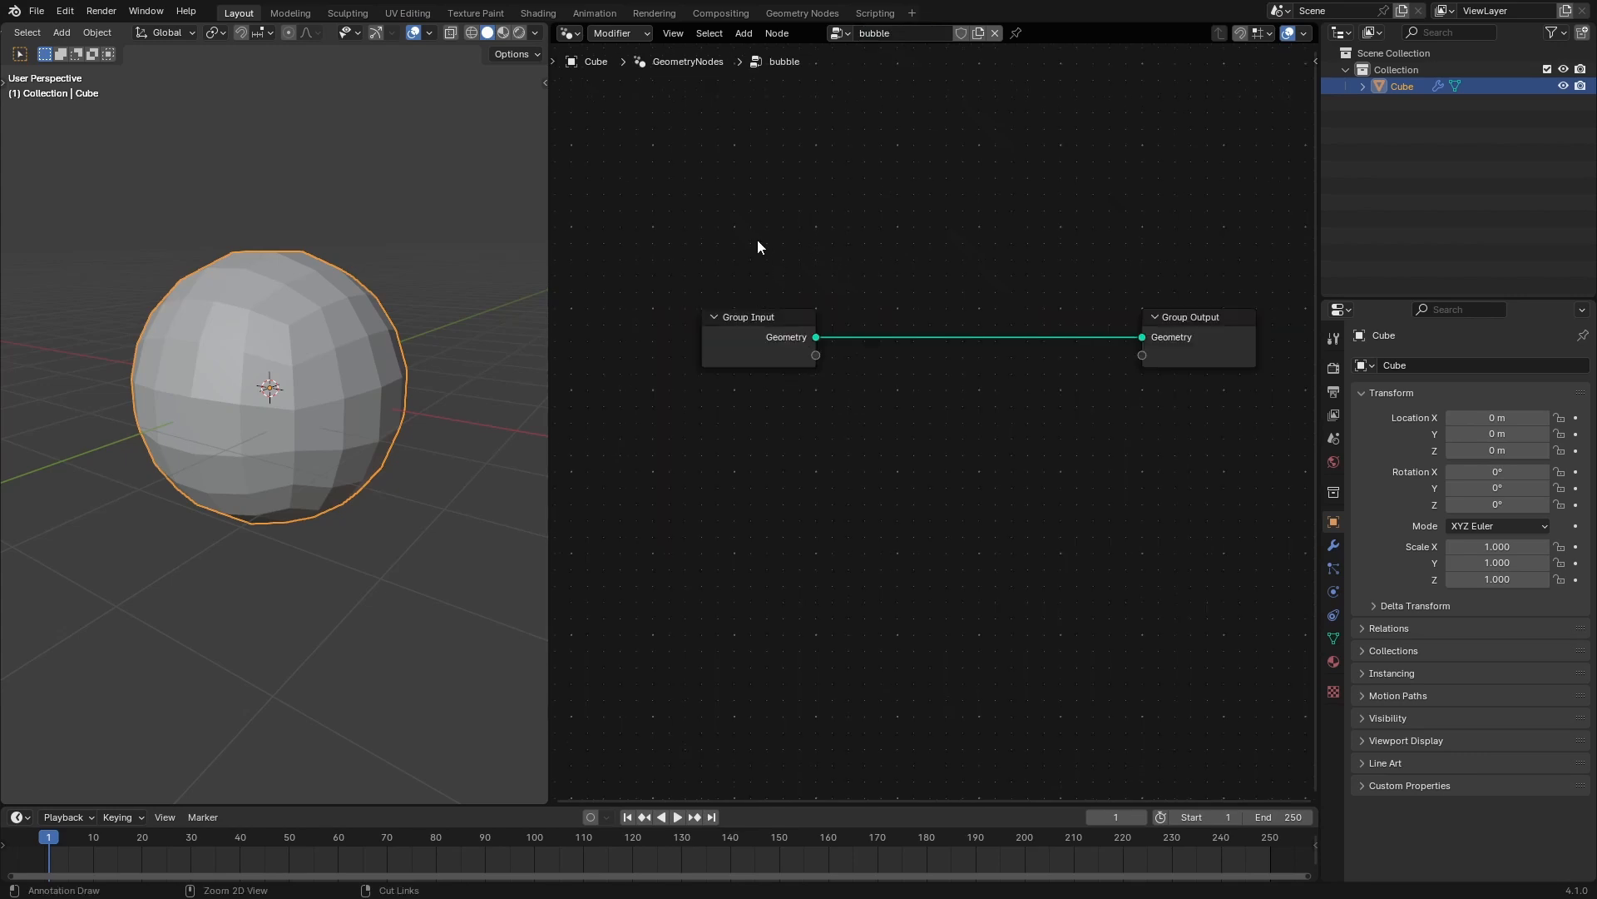
Annotate an empty area of the maximized node editor with an input oval, a long arrow to a J, and an output oval.
key(ctrl+space)
ctrl+middle_drag(758, 241, 732, 466)
middle_drag(693, 372, 707, 192)
middle_drag(585, 489, 696, 273)
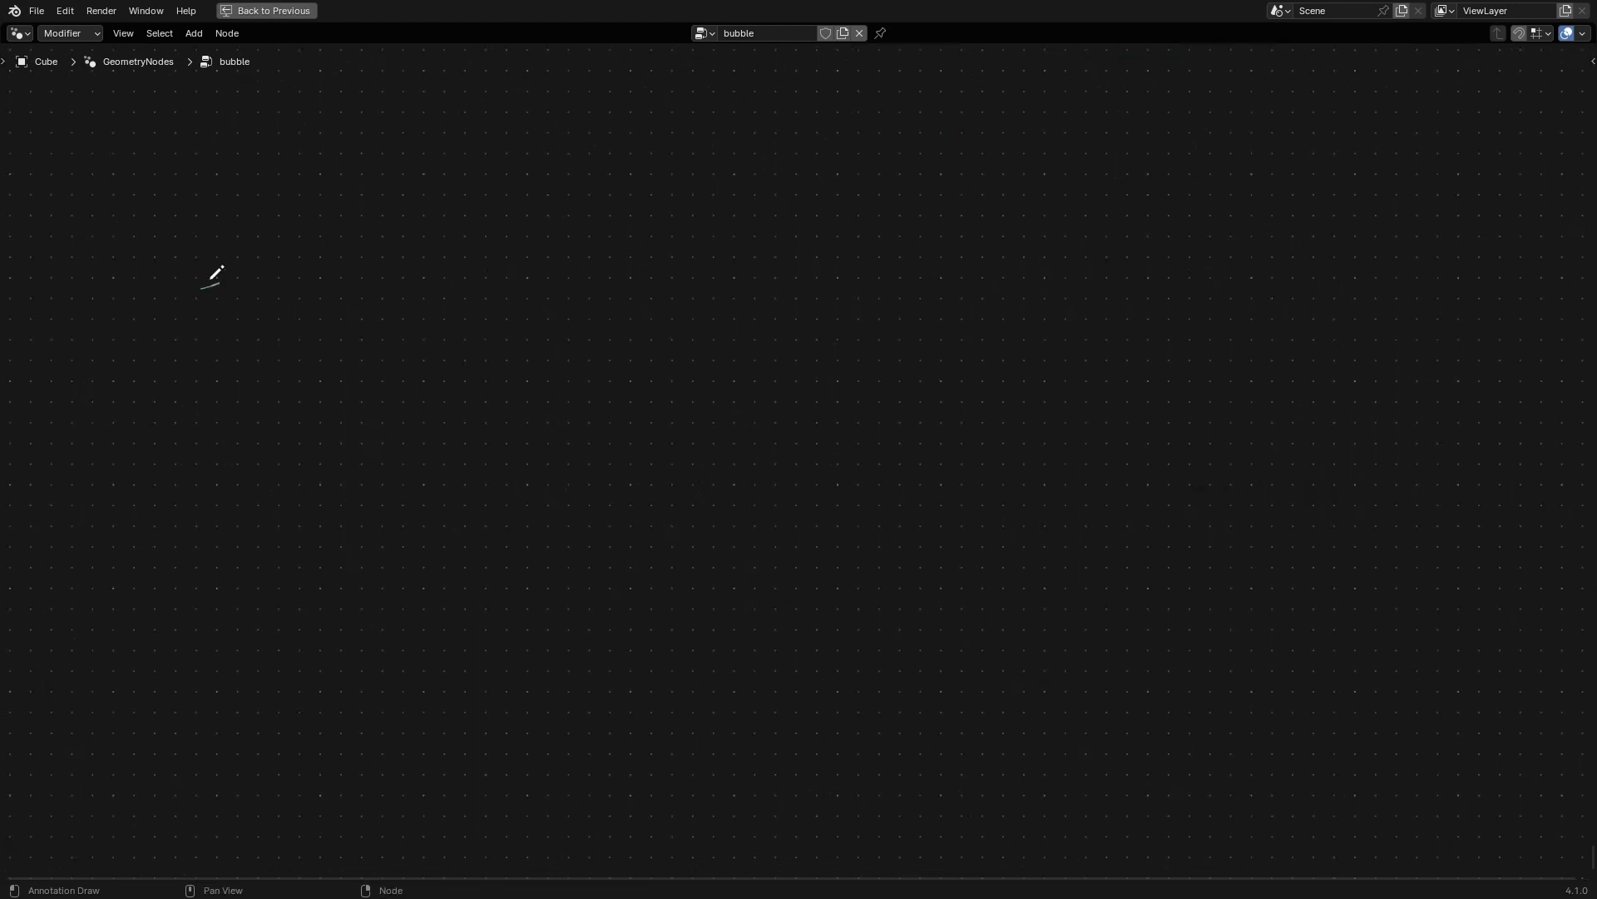
drag(213, 278, 215, 283)
drag(906, 289, 904, 277)
mouse_move(263, 279)
mouse_down()
mouse_move(630, 260)
mouse_move(621, 275)
mouse_move(671, 308)
mouse_up()
drag(688, 268, 695, 270)
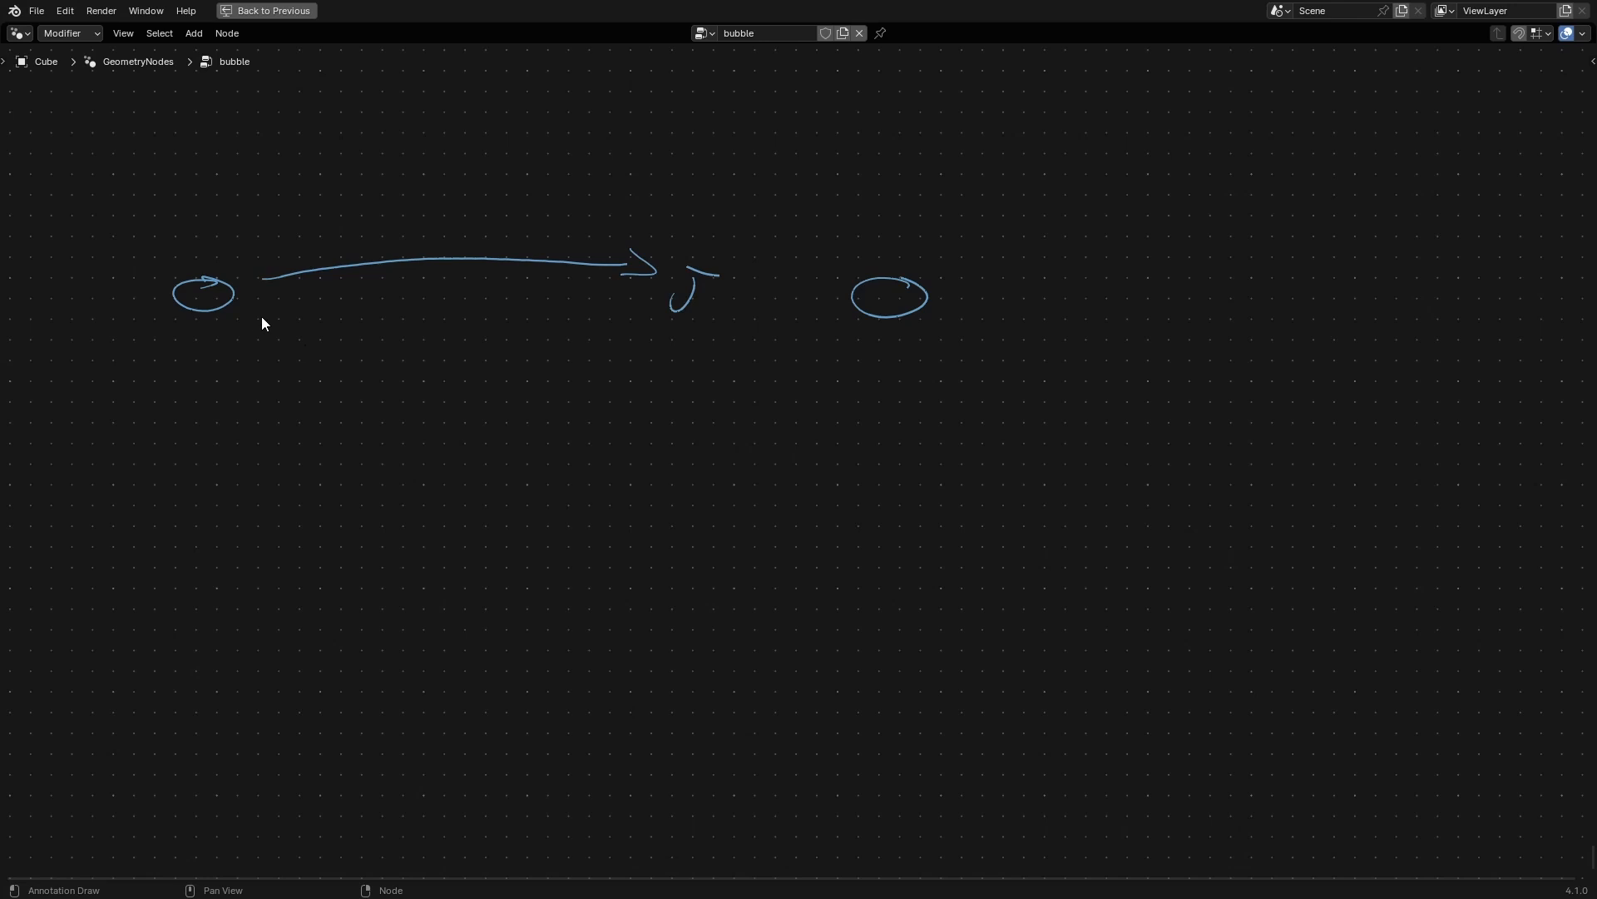
Annotate a branch arrow leading to a circle with small dots inside, plus a handwritten instancing note beside it.
mouse_move(316, 308)
mouse_down()
mouse_move(364, 371)
mouse_move(374, 343)
mouse_up()
drag(458, 383, 455, 382)
mouse_move(472, 398)
mouse_down()
mouse_move(445, 345)
mouse_move(441, 366)
mouse_up()
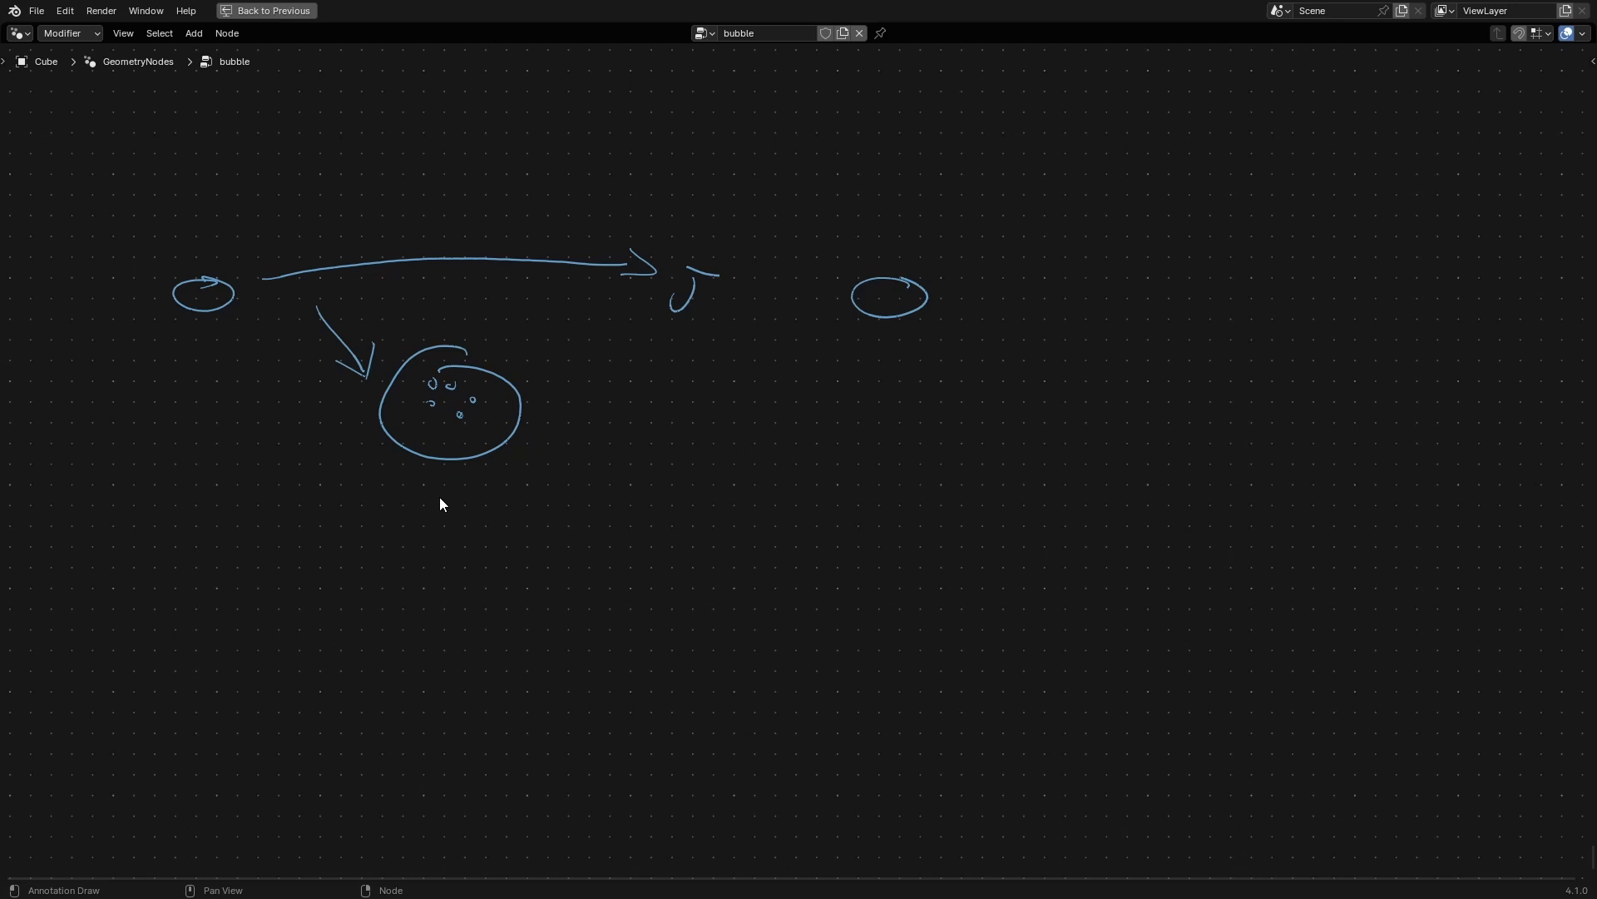
middle_drag(569, 434, 643, 406)
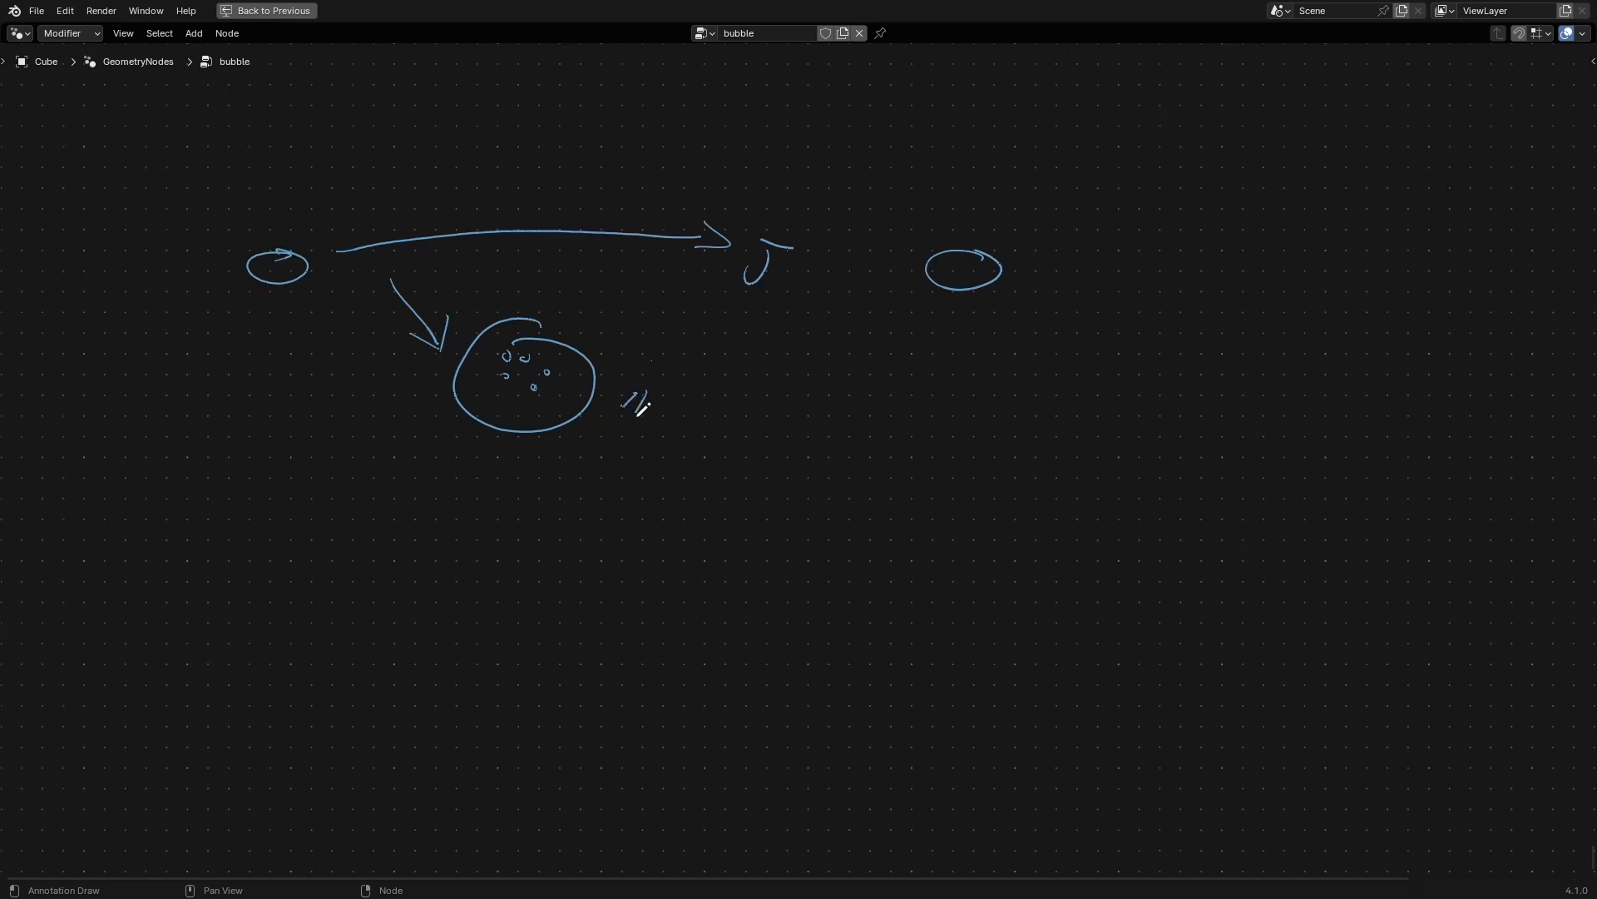
mouse_move(668, 420)
mouse_down()
mouse_move(809, 502)
mouse_move(813, 592)
mouse_up()
Annotate a second downward arrow to a larger circle filled with dots and lines radiating from its centre.
middle_drag(317, 442, 463, 390)
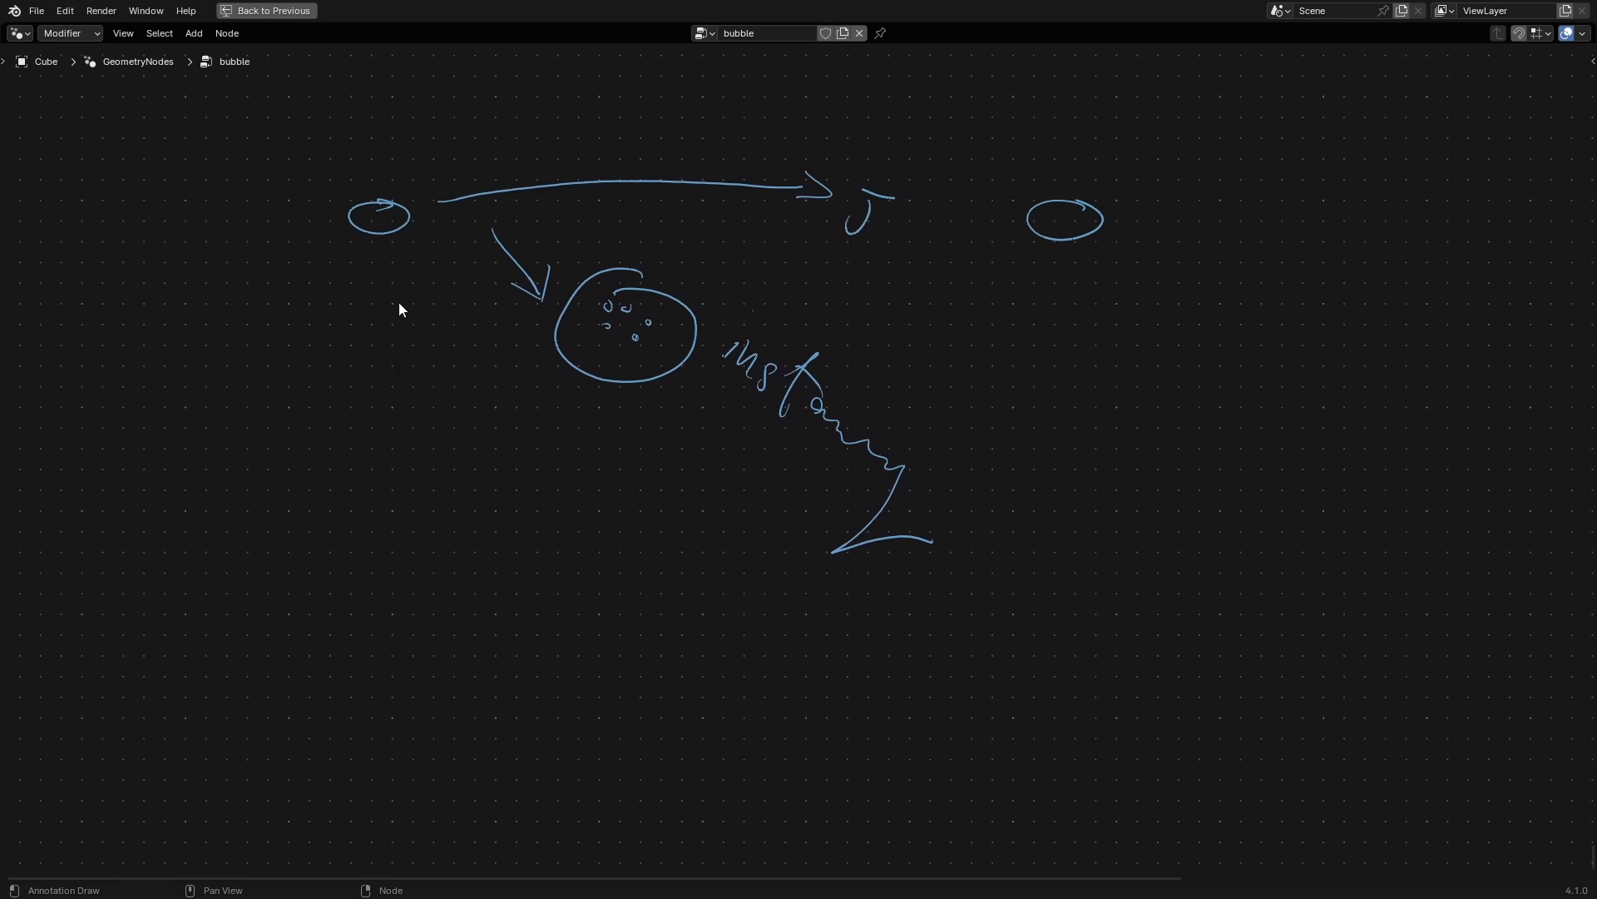
mouse_move(381, 311)
mouse_down()
mouse_move(421, 446)
mouse_move(448, 399)
mouse_up()
middle_drag(492, 471, 499, 433)
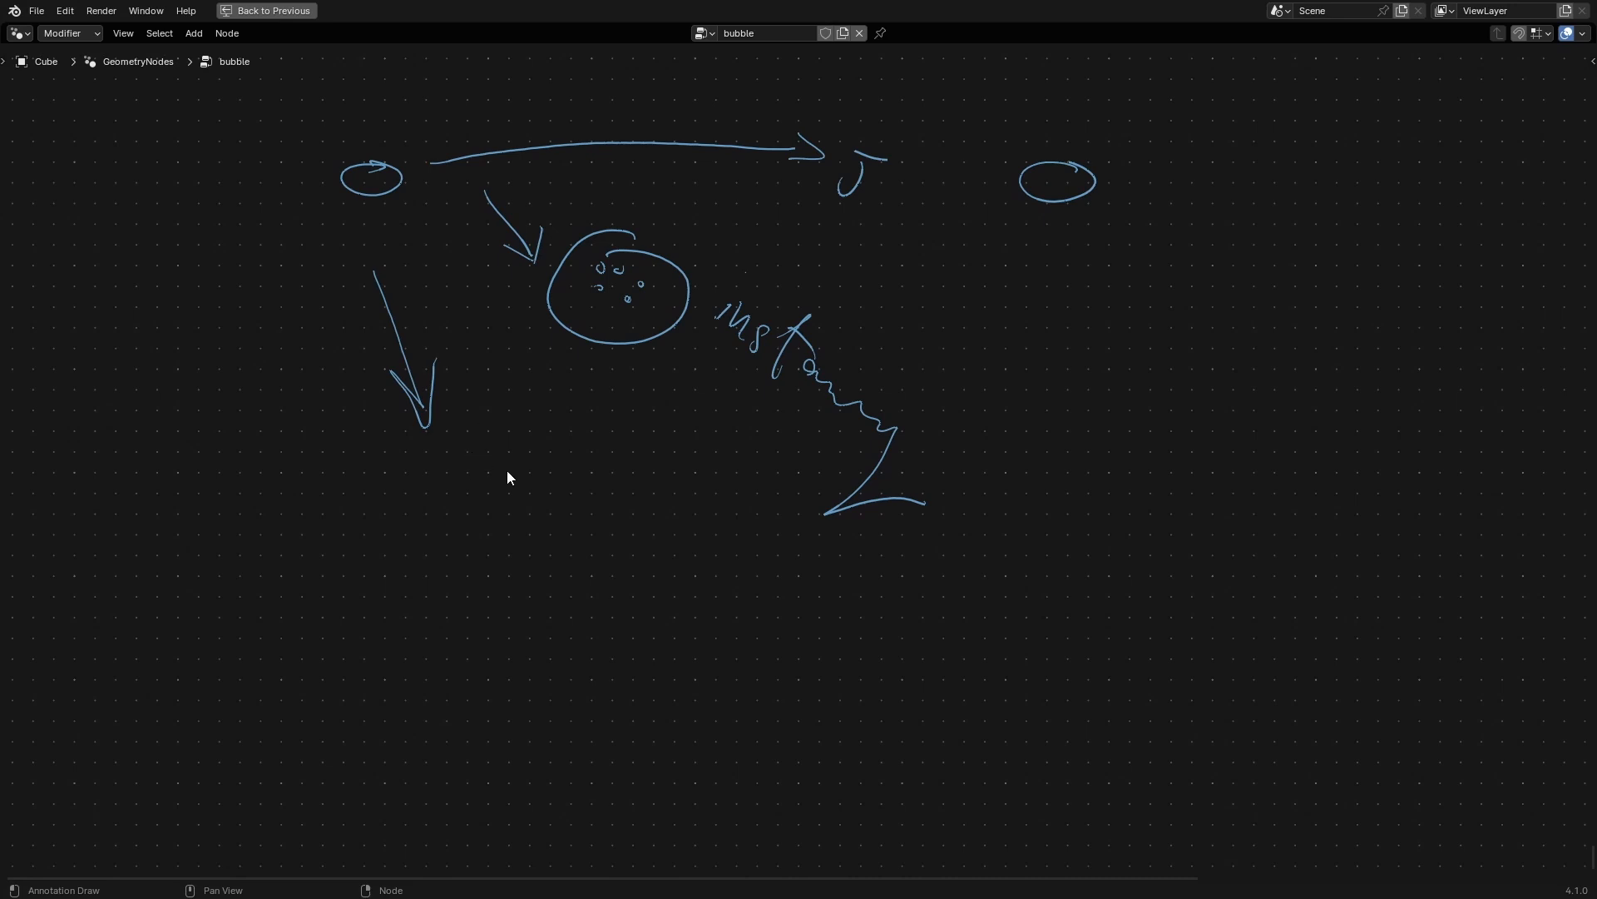
mouse_move(582, 433)
mouse_down()
mouse_move(635, 531)
mouse_move(569, 439)
mouse_up()
click(615, 464)
click(540, 447)
click(494, 456)
click(483, 476)
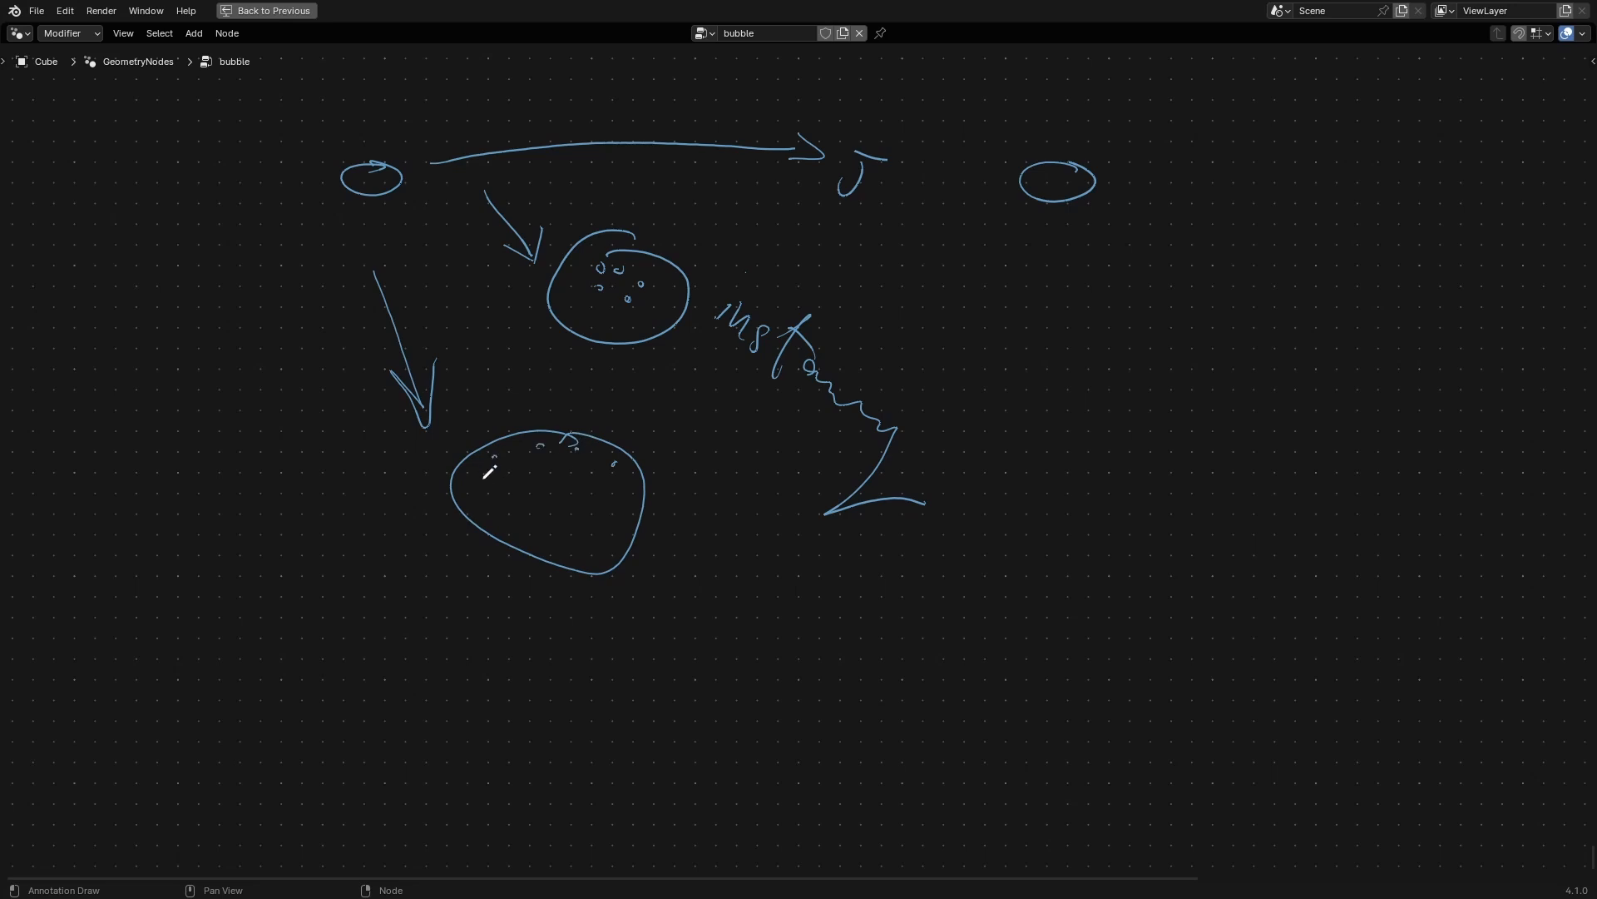
click(499, 501)
click(542, 531)
mouse_move(560, 489)
mouse_down()
mouse_move(514, 458)
mouse_move(563, 491)
mouse_move(620, 457)
mouse_move(560, 496)
mouse_move(592, 533)
mouse_move(562, 486)
mouse_move(491, 493)
mouse_move(556, 491)
mouse_up()
Annotate curves running from both branches up towards the J and a link from the J to the output oval.
middle_drag(721, 345, 673, 450)
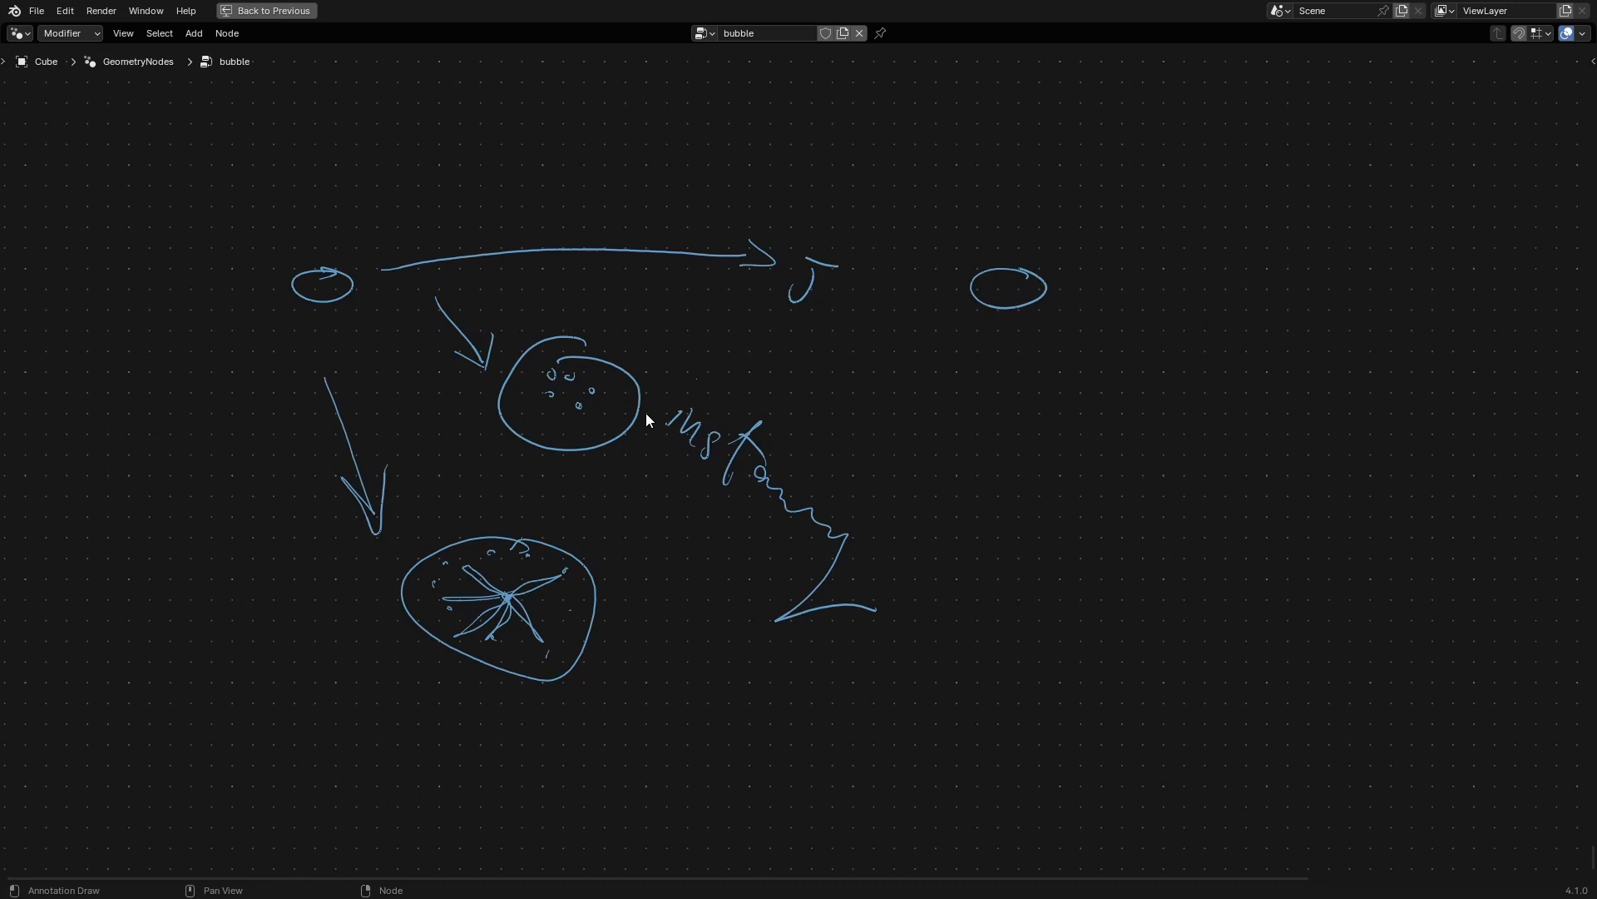
mouse_move(639, 649)
mouse_down()
mouse_move(993, 480)
mouse_move(995, 441)
mouse_up()
drag(829, 477, 894, 333)
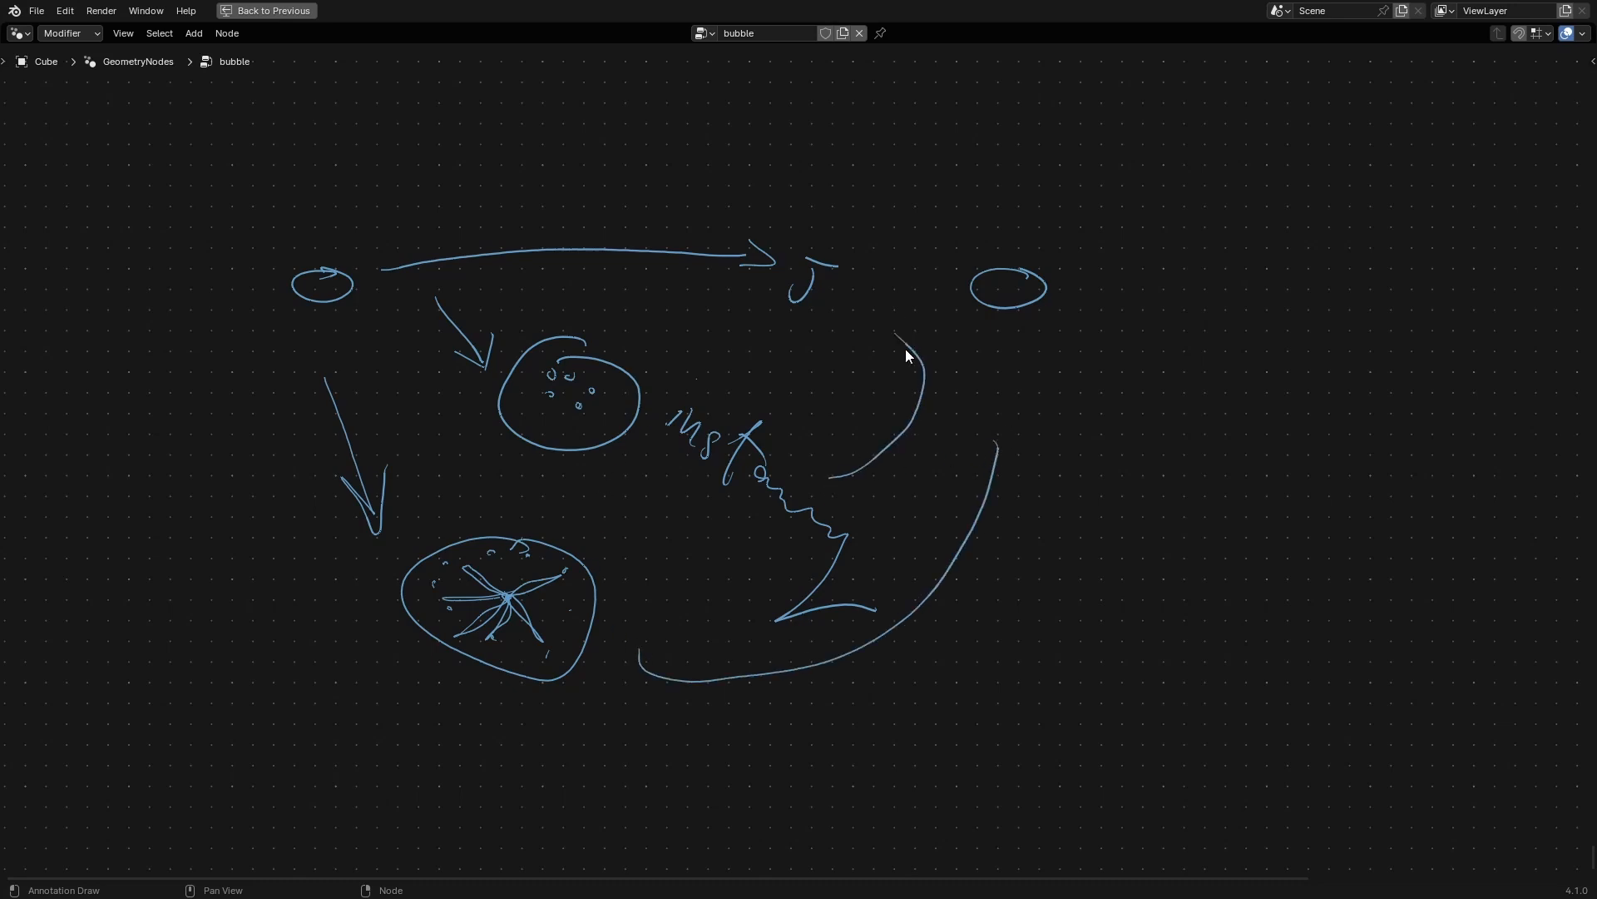
mouse_move(988, 418)
mouse_down()
mouse_move(901, 304)
mouse_move(838, 276)
mouse_move(965, 306)
mouse_up()
drag(874, 290, 956, 308)
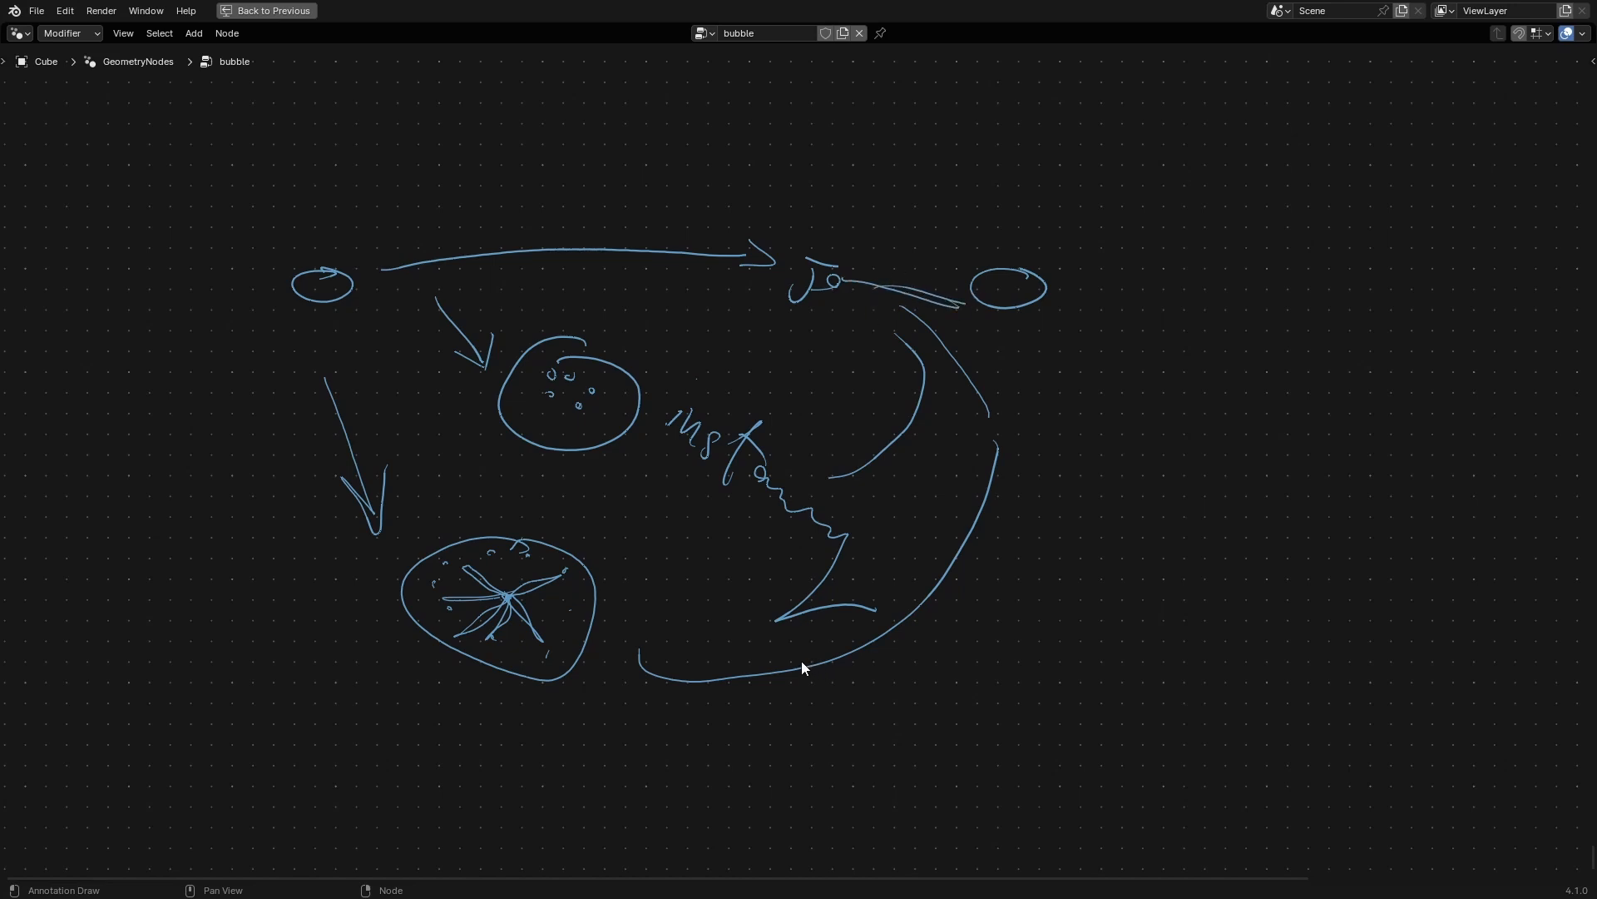
Erase the annotation sketch and restore the normal layout with the node tree framed.
mouse_move(802, 662)
ctrl+mouse_down()
mouse_move(941, 546)
mouse_move(920, 624)
mouse_move(930, 385)
mouse_move(1006, 307)
mouse_move(941, 307)
mouse_move(435, 642)
mouse_move(346, 446)
mouse_move(435, 446)
mouse_move(510, 402)
mouse_move(548, 447)
mouse_move(584, 349)
ctrl+mouse_up()
key(ctrl+space)
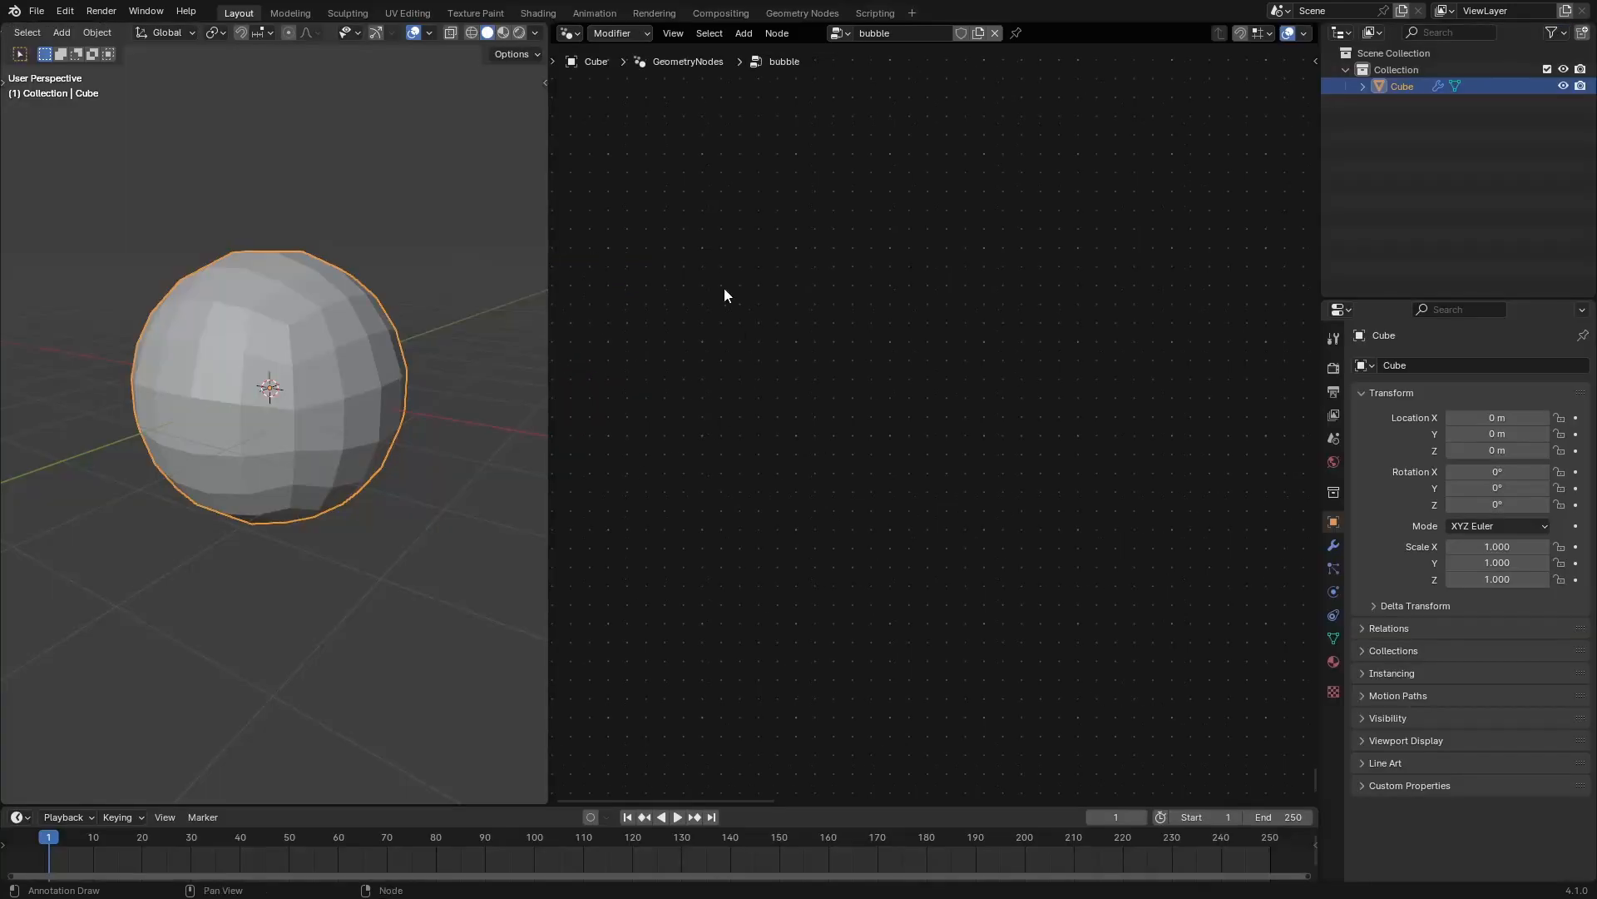
key(Home)
middle_drag(737, 432, 685, 492)
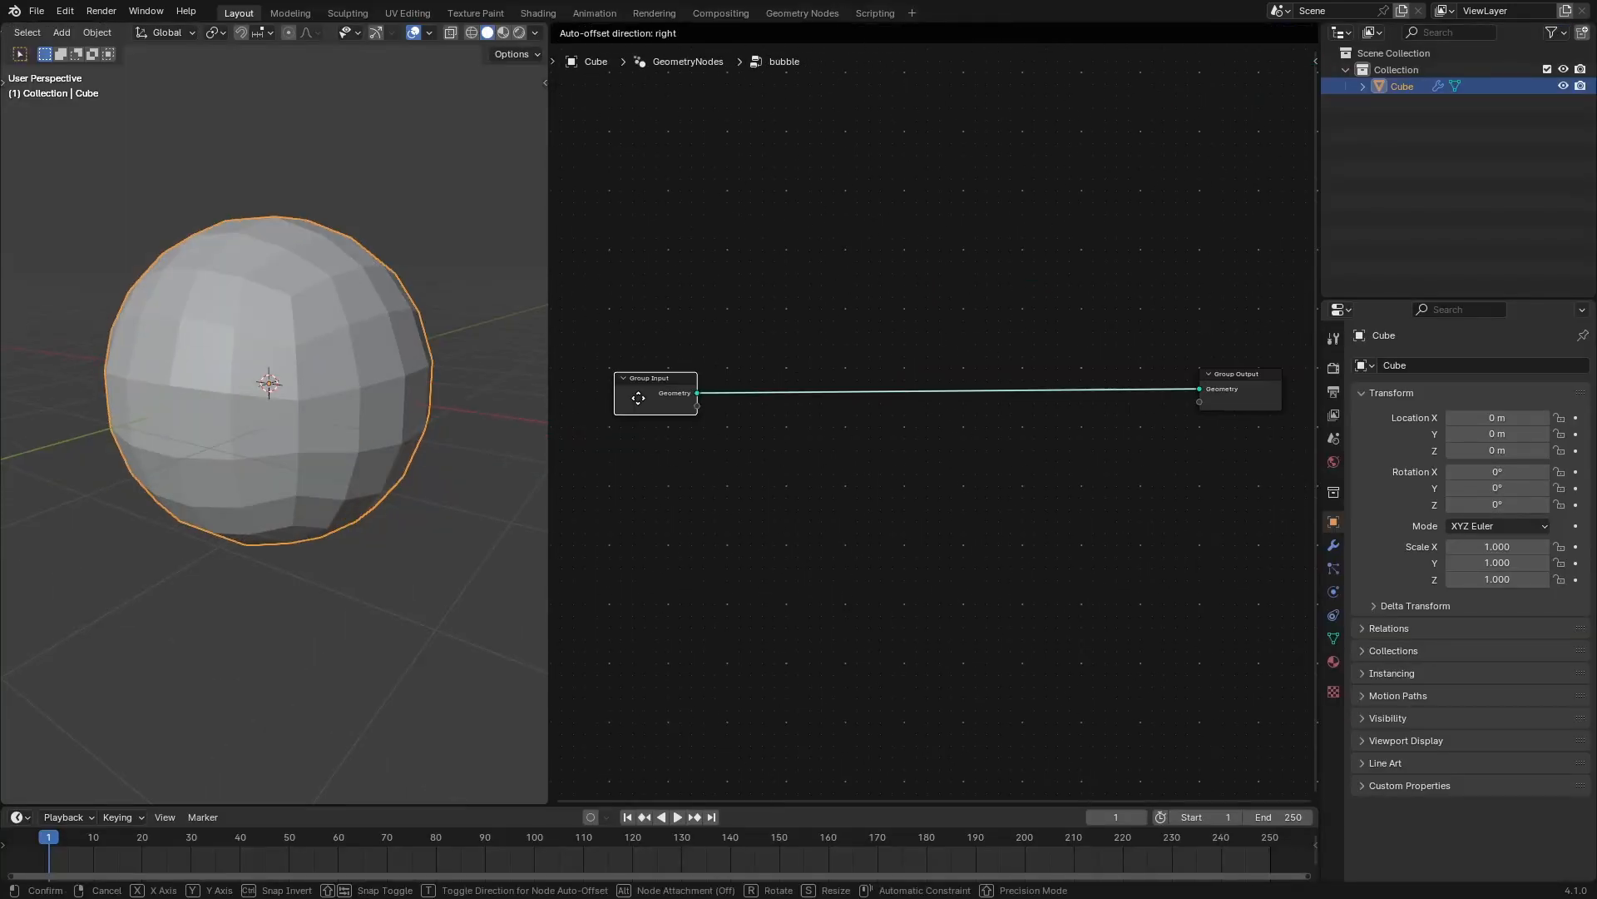
Space the Group Input and Group Output nodes farther apart to make room between them.
drag(639, 396, 640, 399)
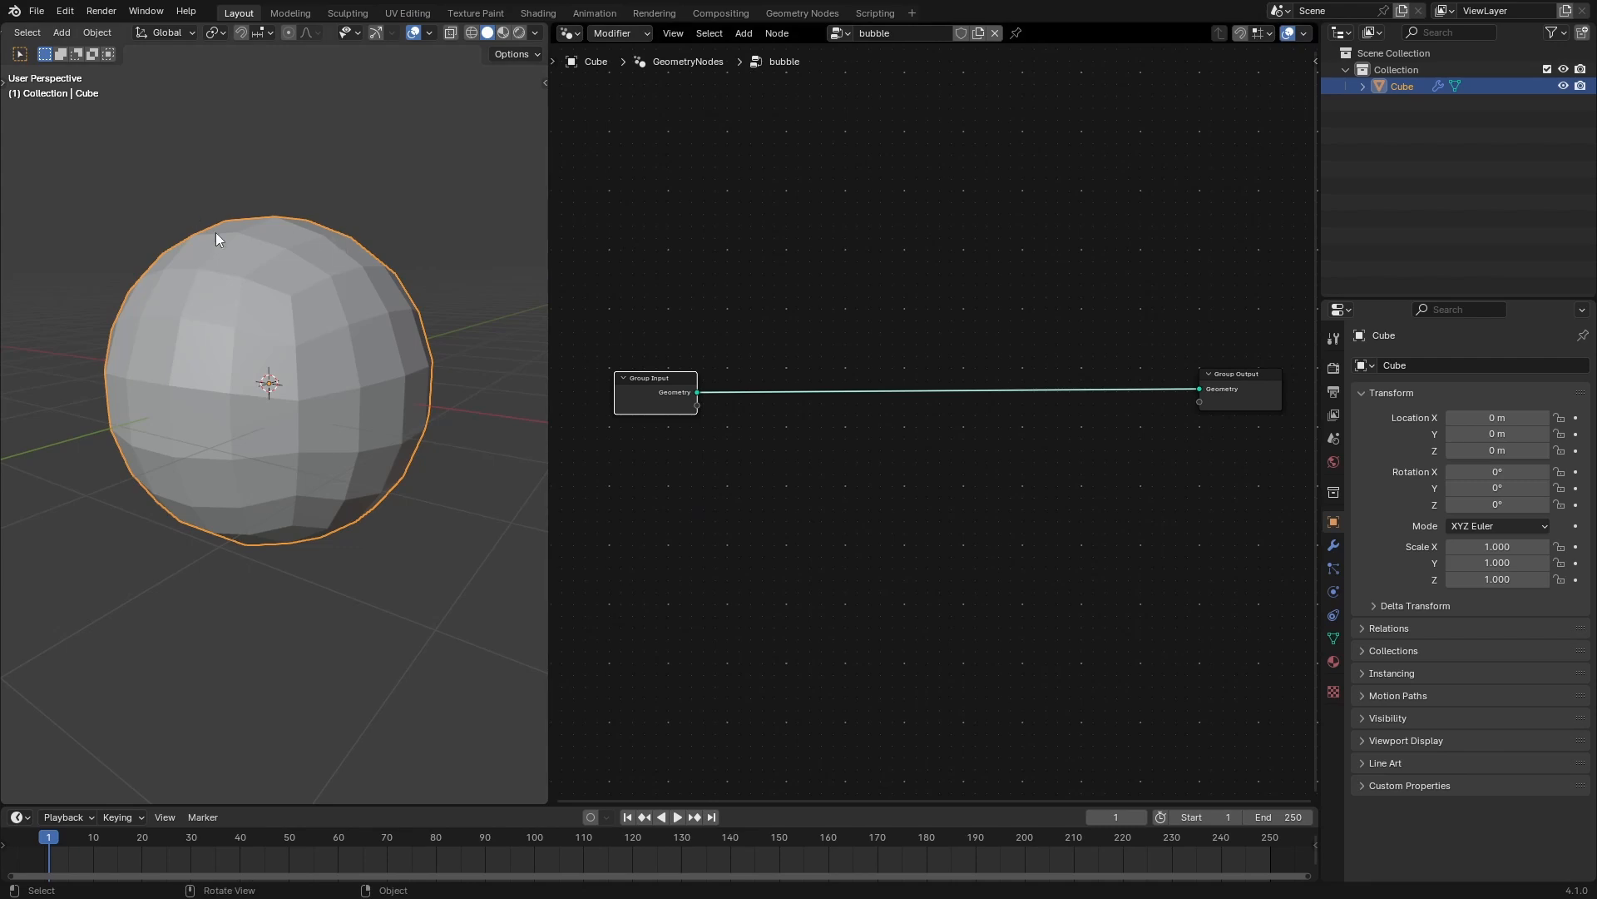
middle_drag(278, 187, 295, 177)
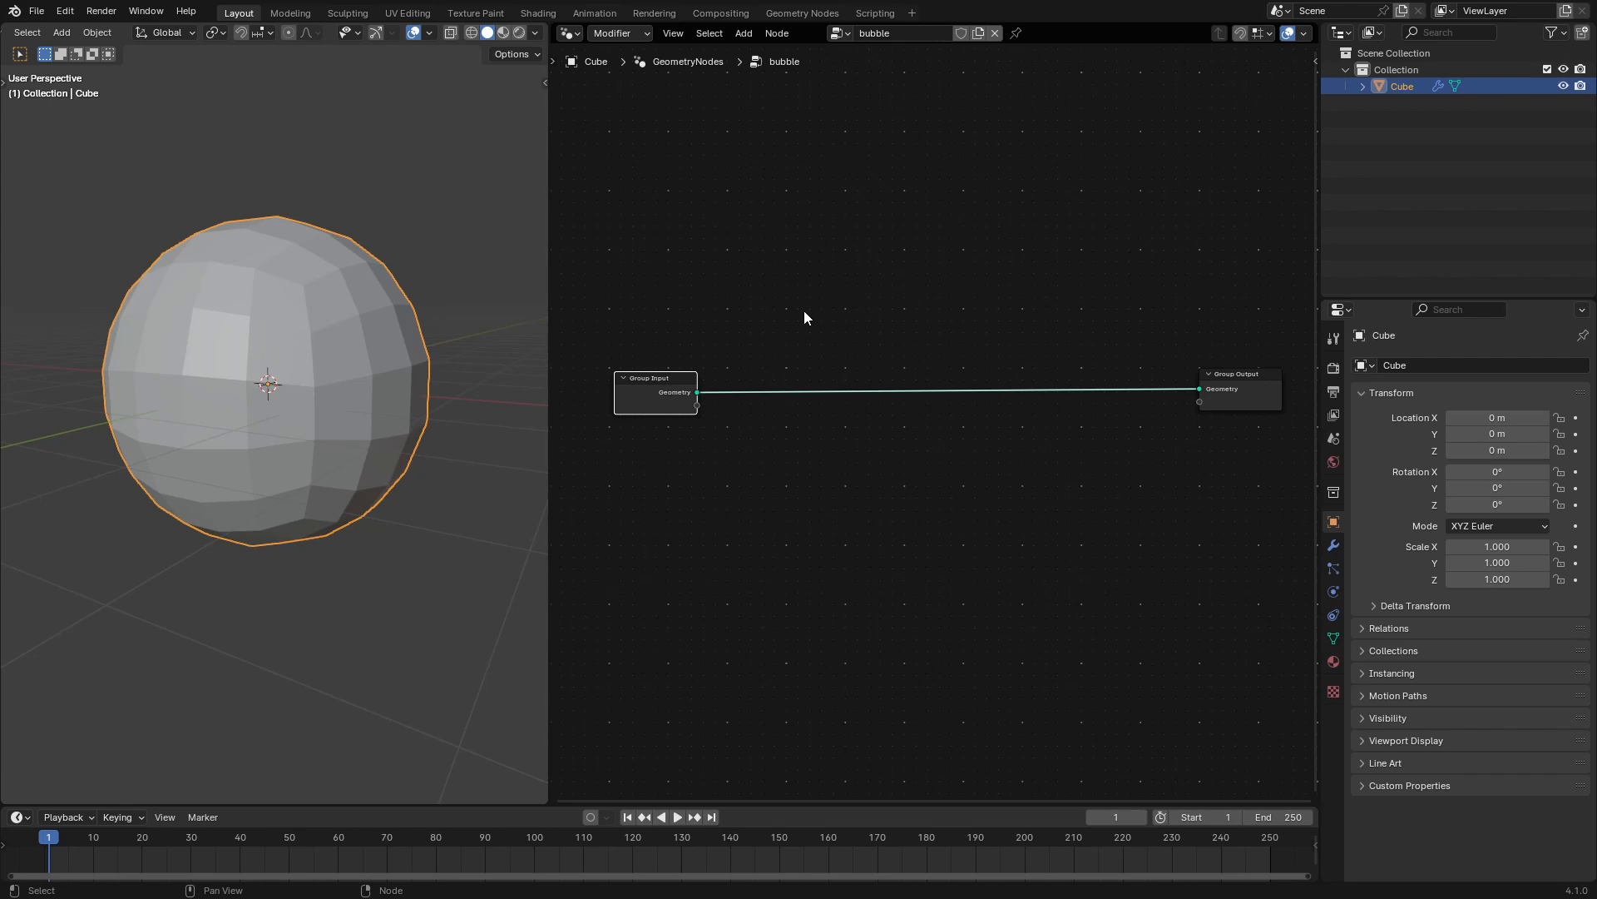
ctrl+middle_drag(990, 358, 998, 389)
drag(1167, 386, 1264, 369)
middle_drag(1198, 331, 1103, 355)
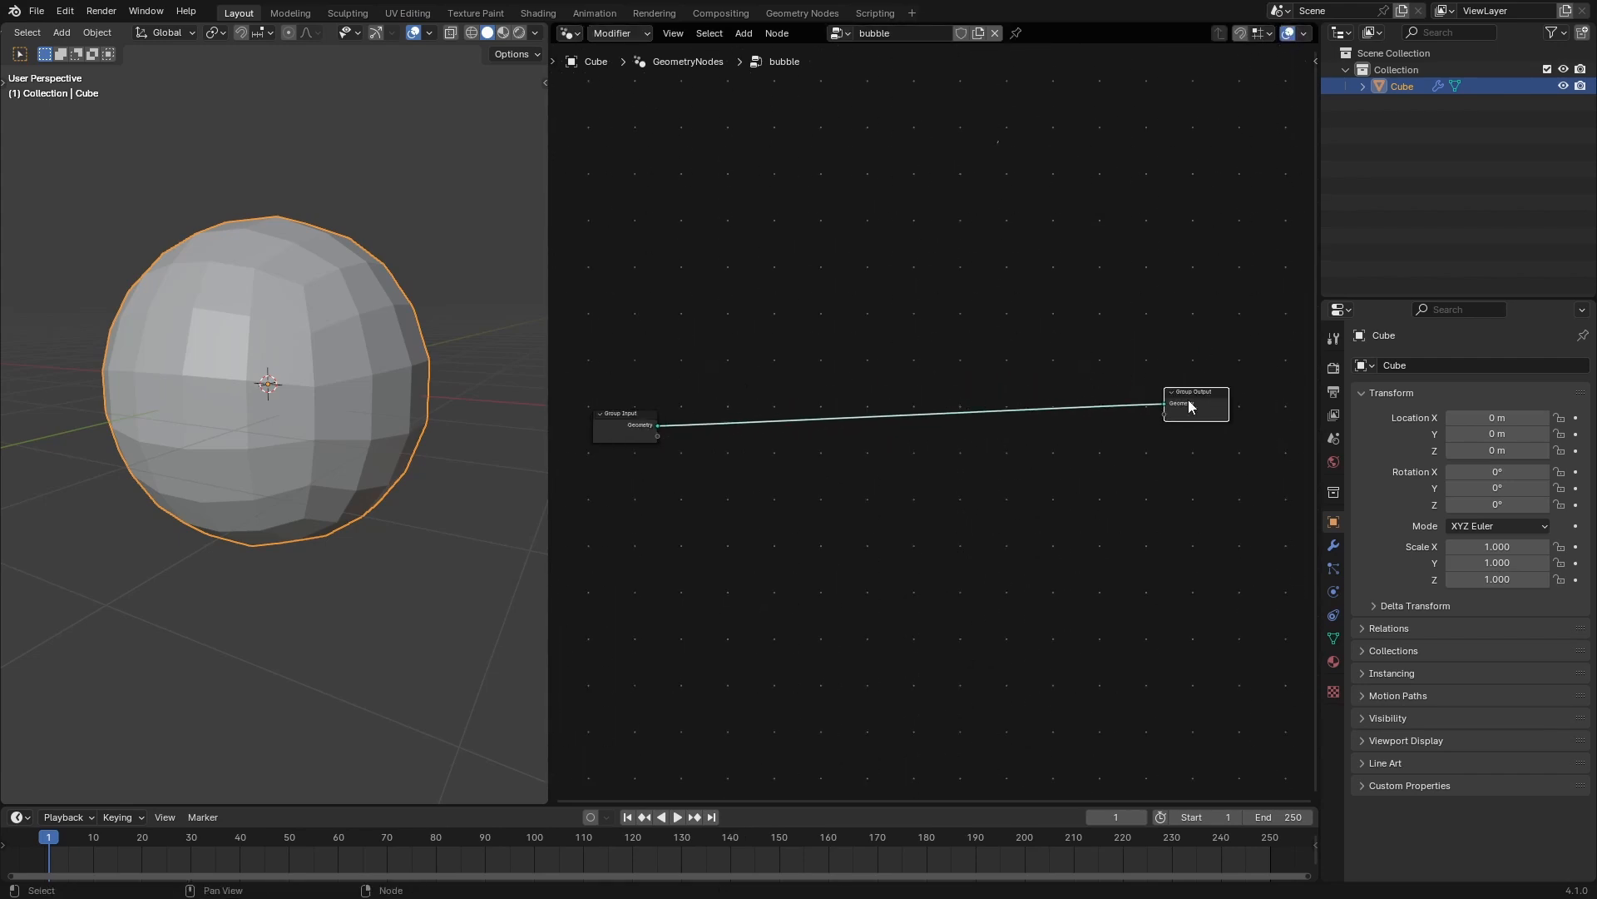
Add a Transform Geometry node on the link between Group Input and Group Output, close to Group Input.
key(shift+a)
text(t)
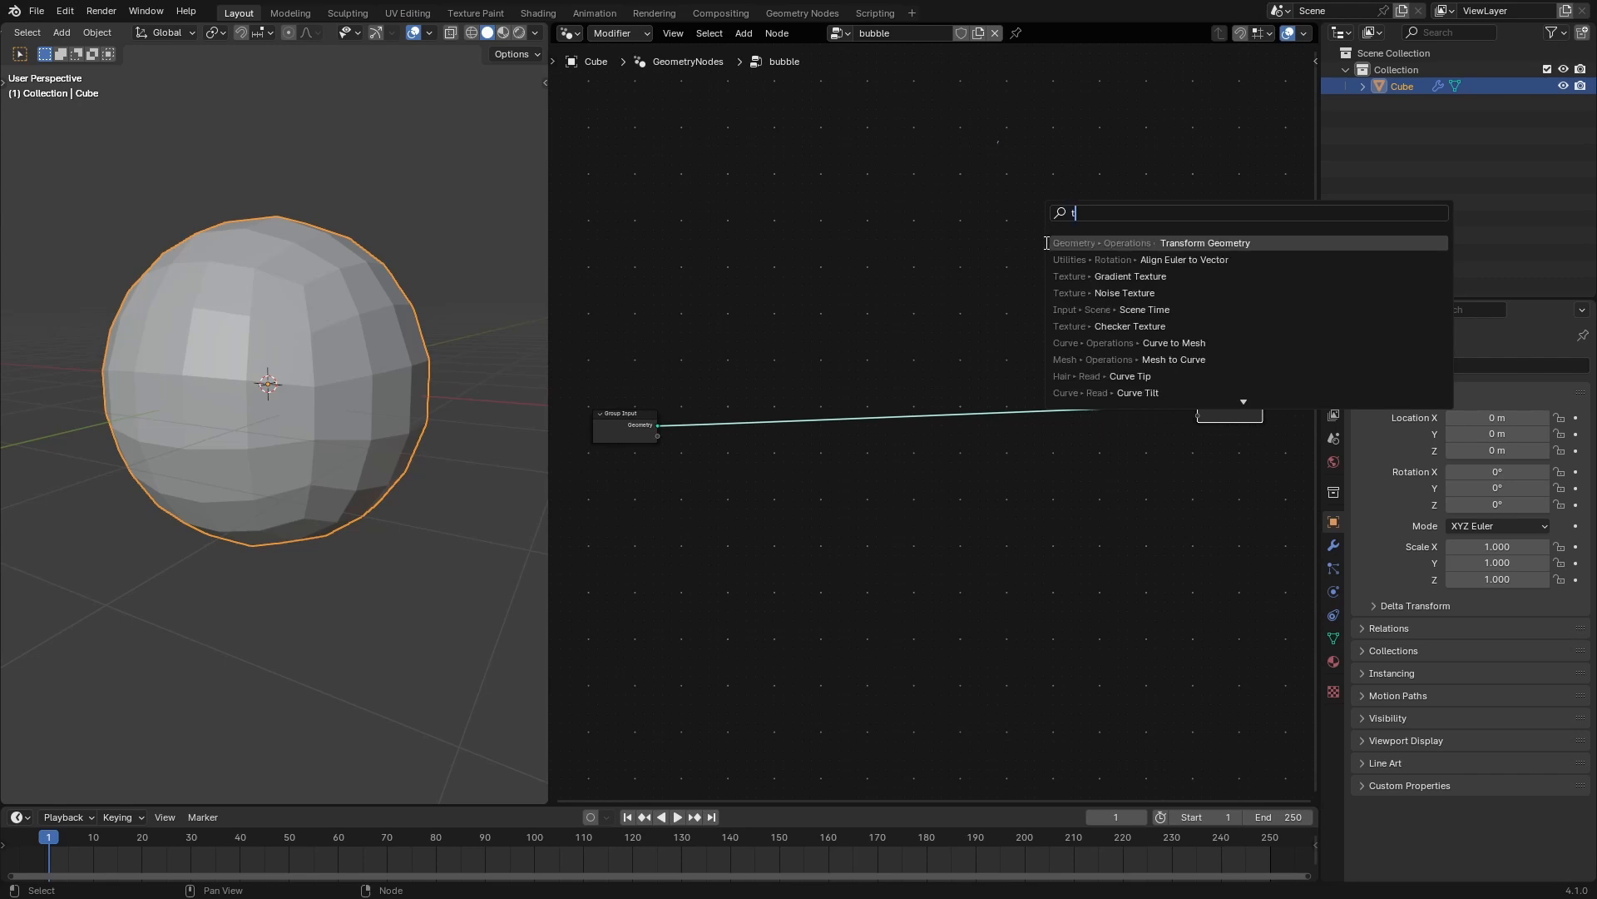
text(rans)
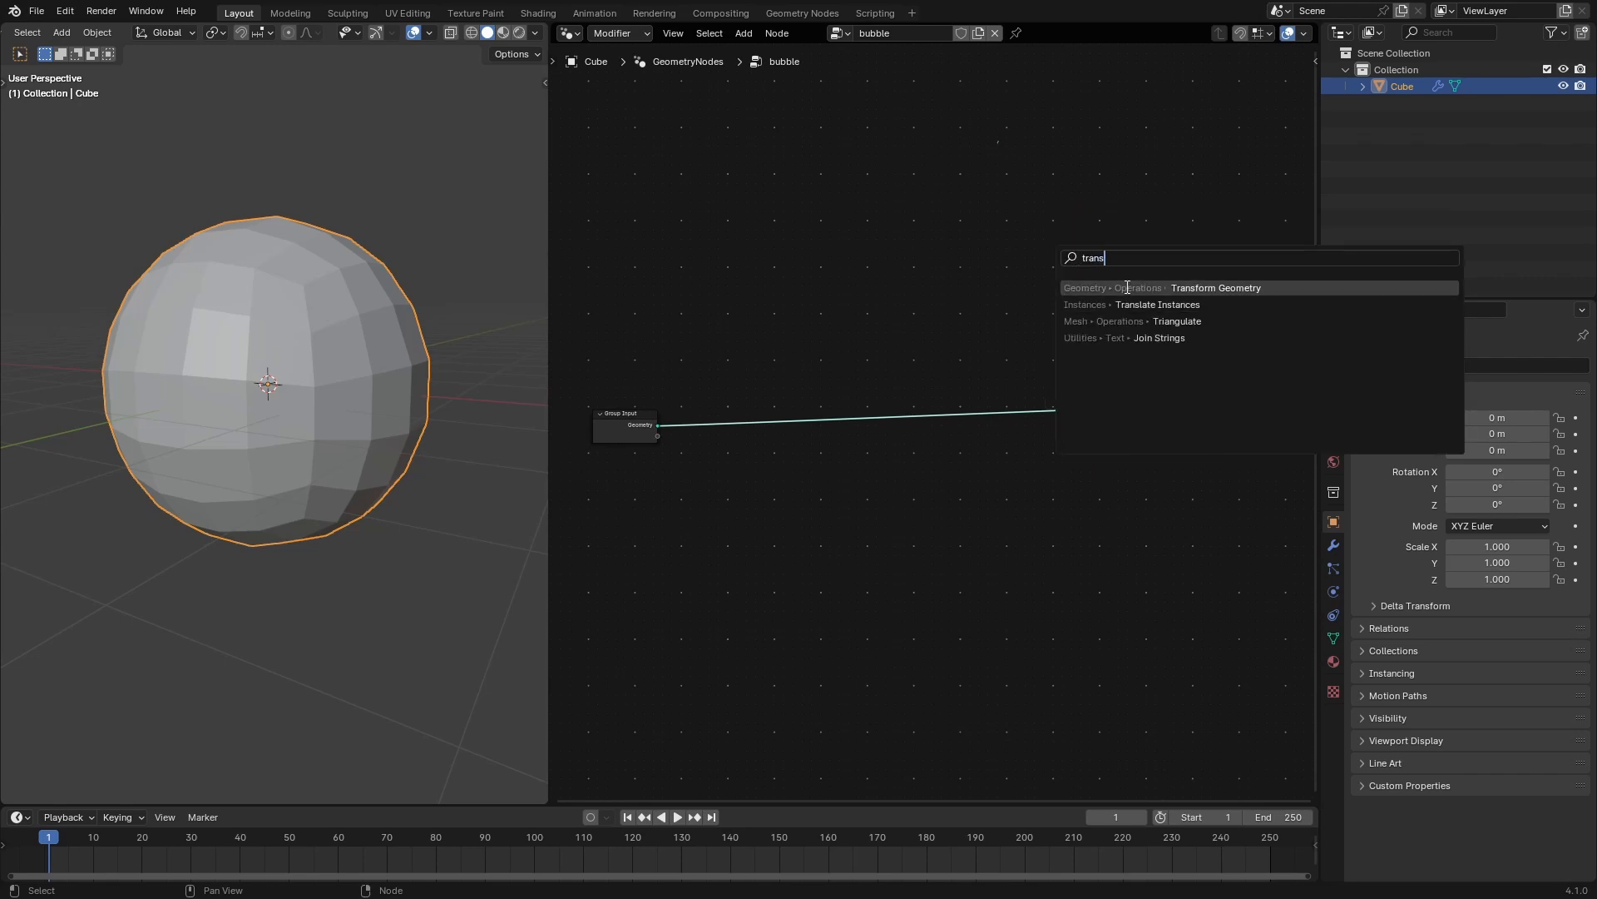
click(1128, 287)
click(774, 387)
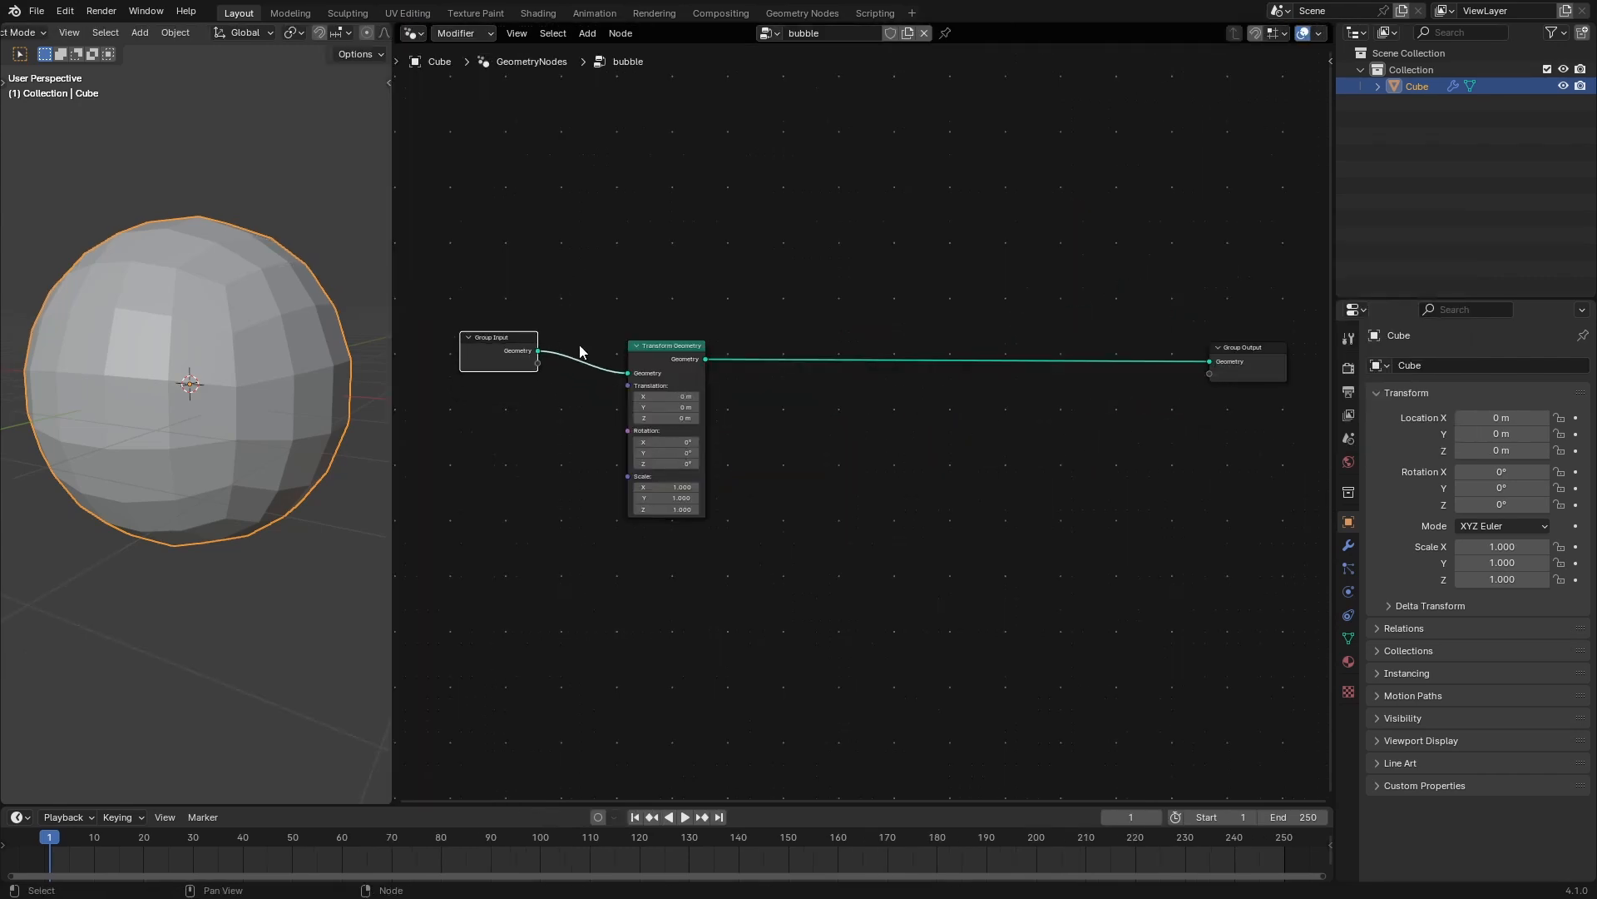
drag(646, 349, 621, 339)
click(663, 312)
Add a Combine XYZ node below Group Input and connect its Vector output to the Rotation input of Transform Geometry.
middle_drag(667, 312, 835, 286)
ctrl+middle_drag(739, 383, 634, 397)
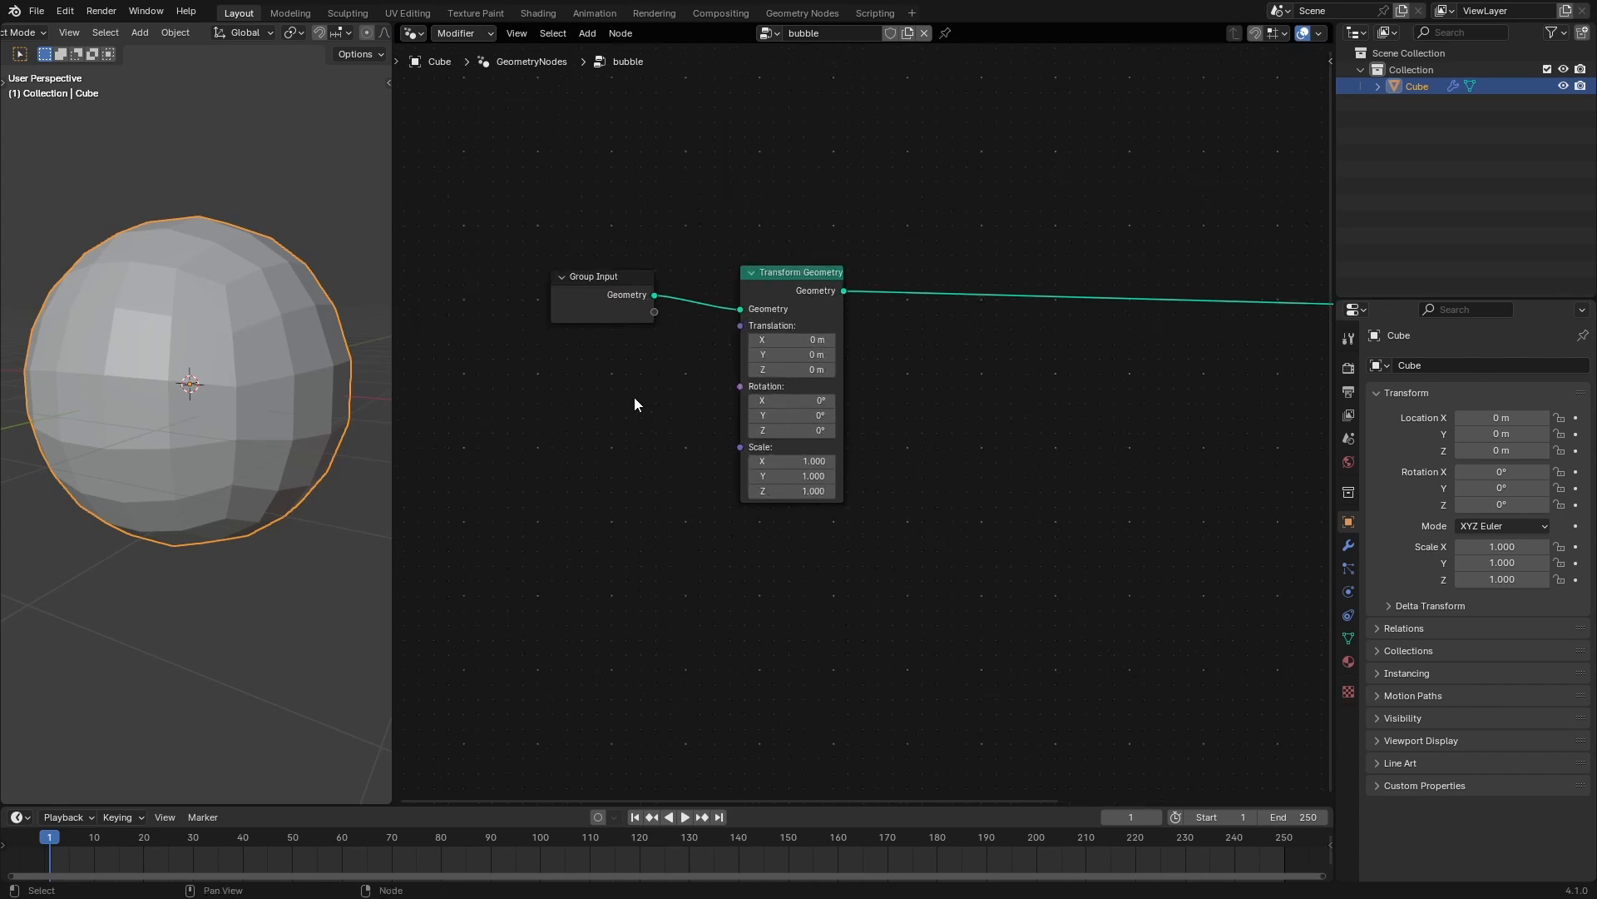
scroll(625, 266, up, 1)
key(shift+a)
text(c)
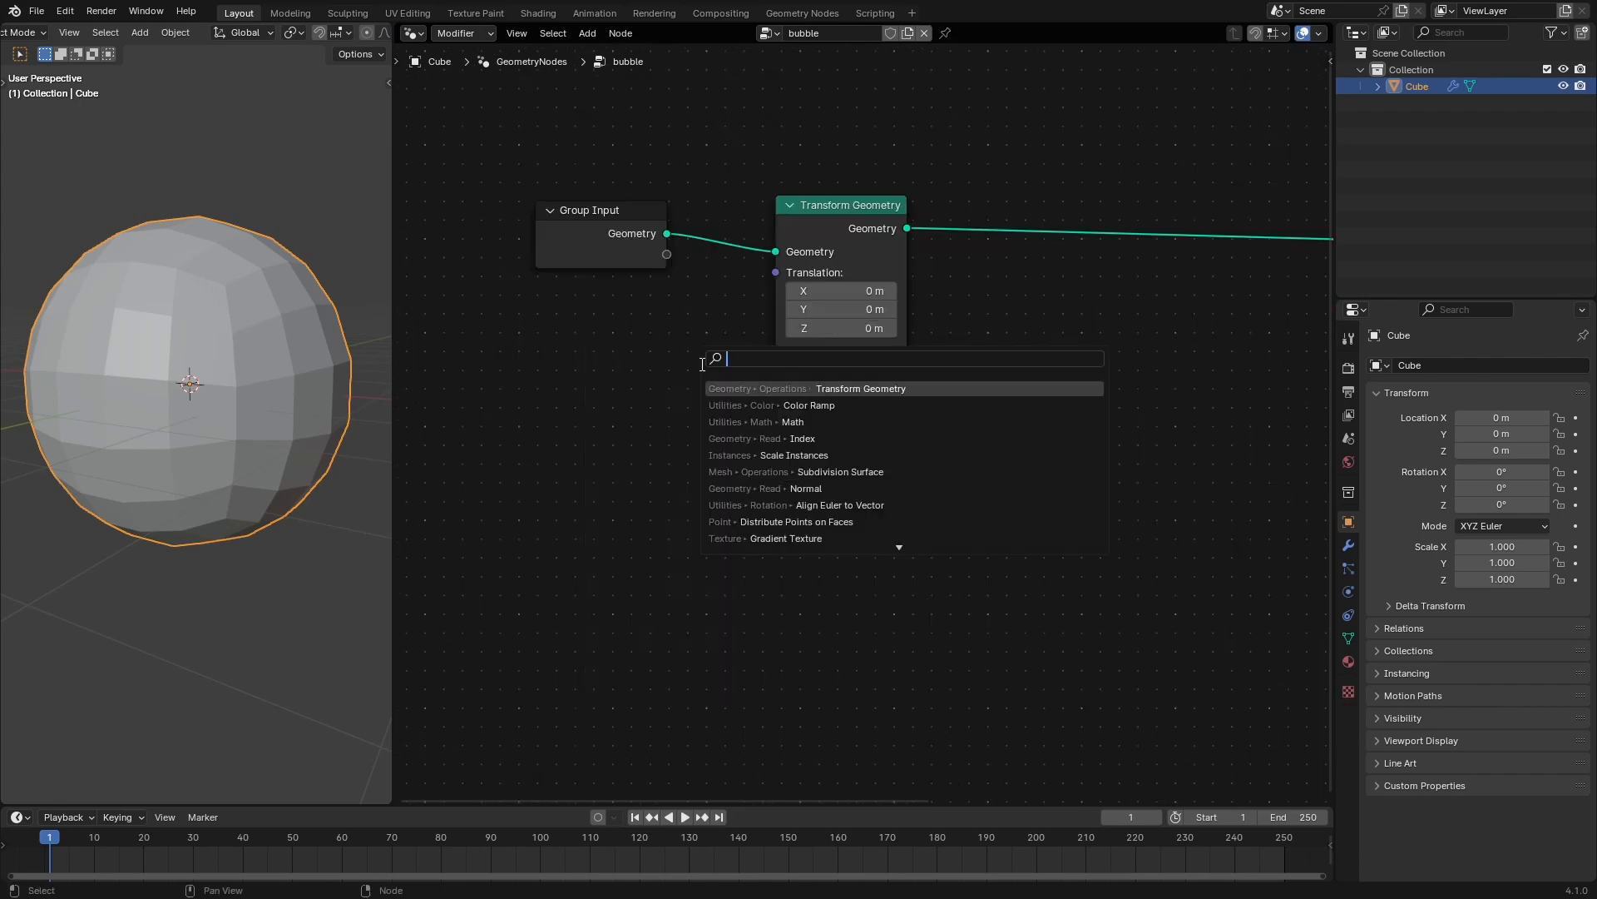
text(omb)
key(Return)
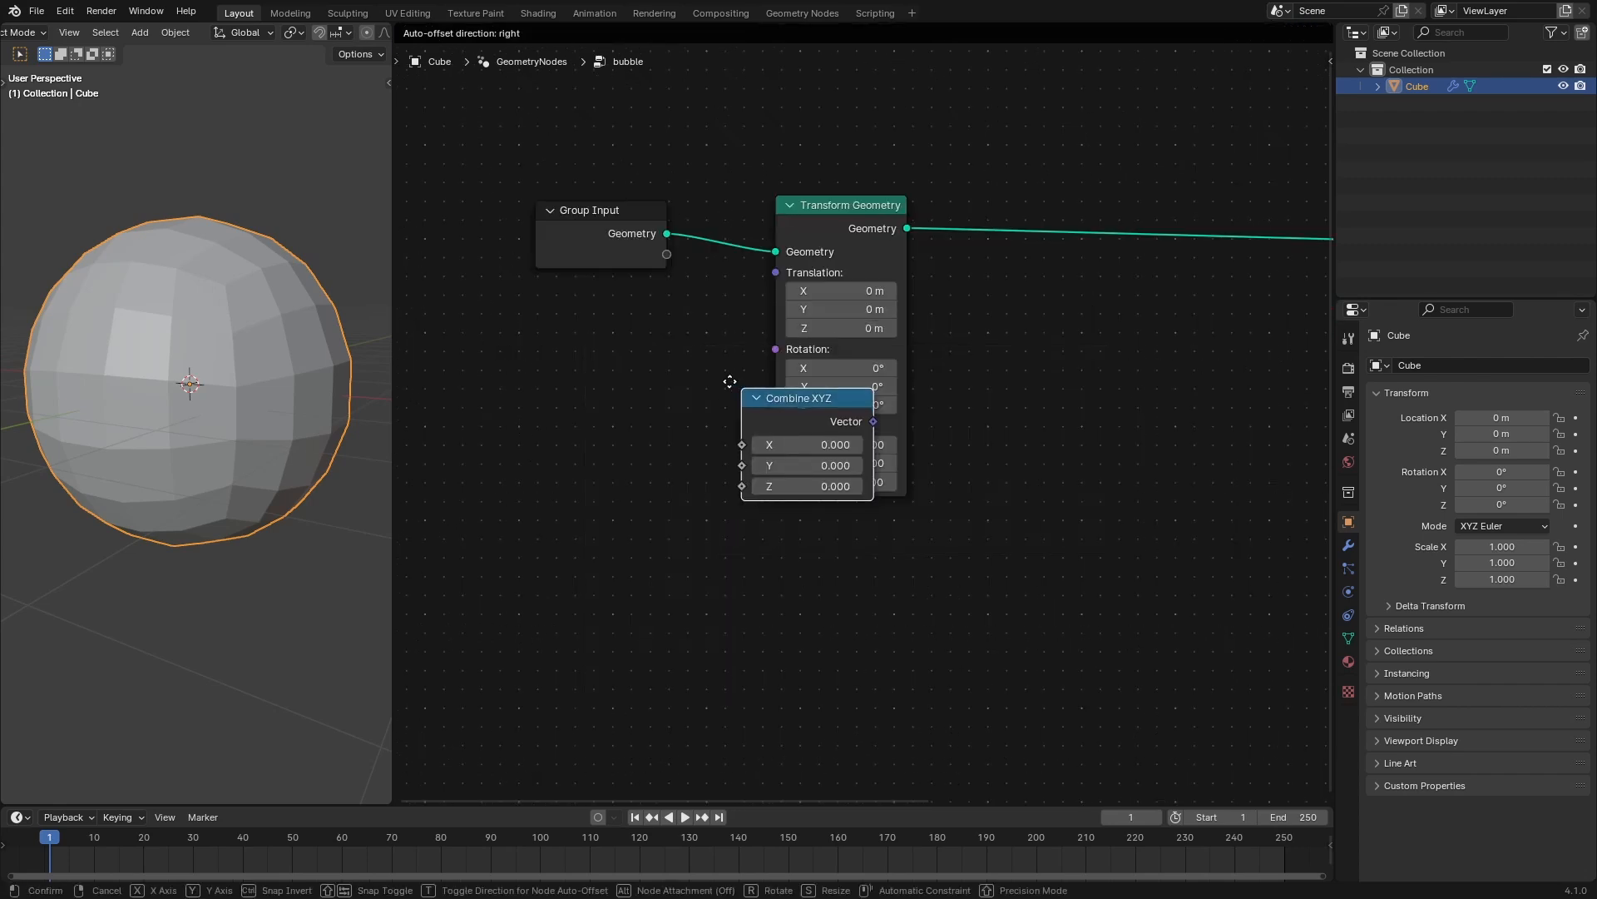
click(629, 341)
drag(685, 358, 776, 348)
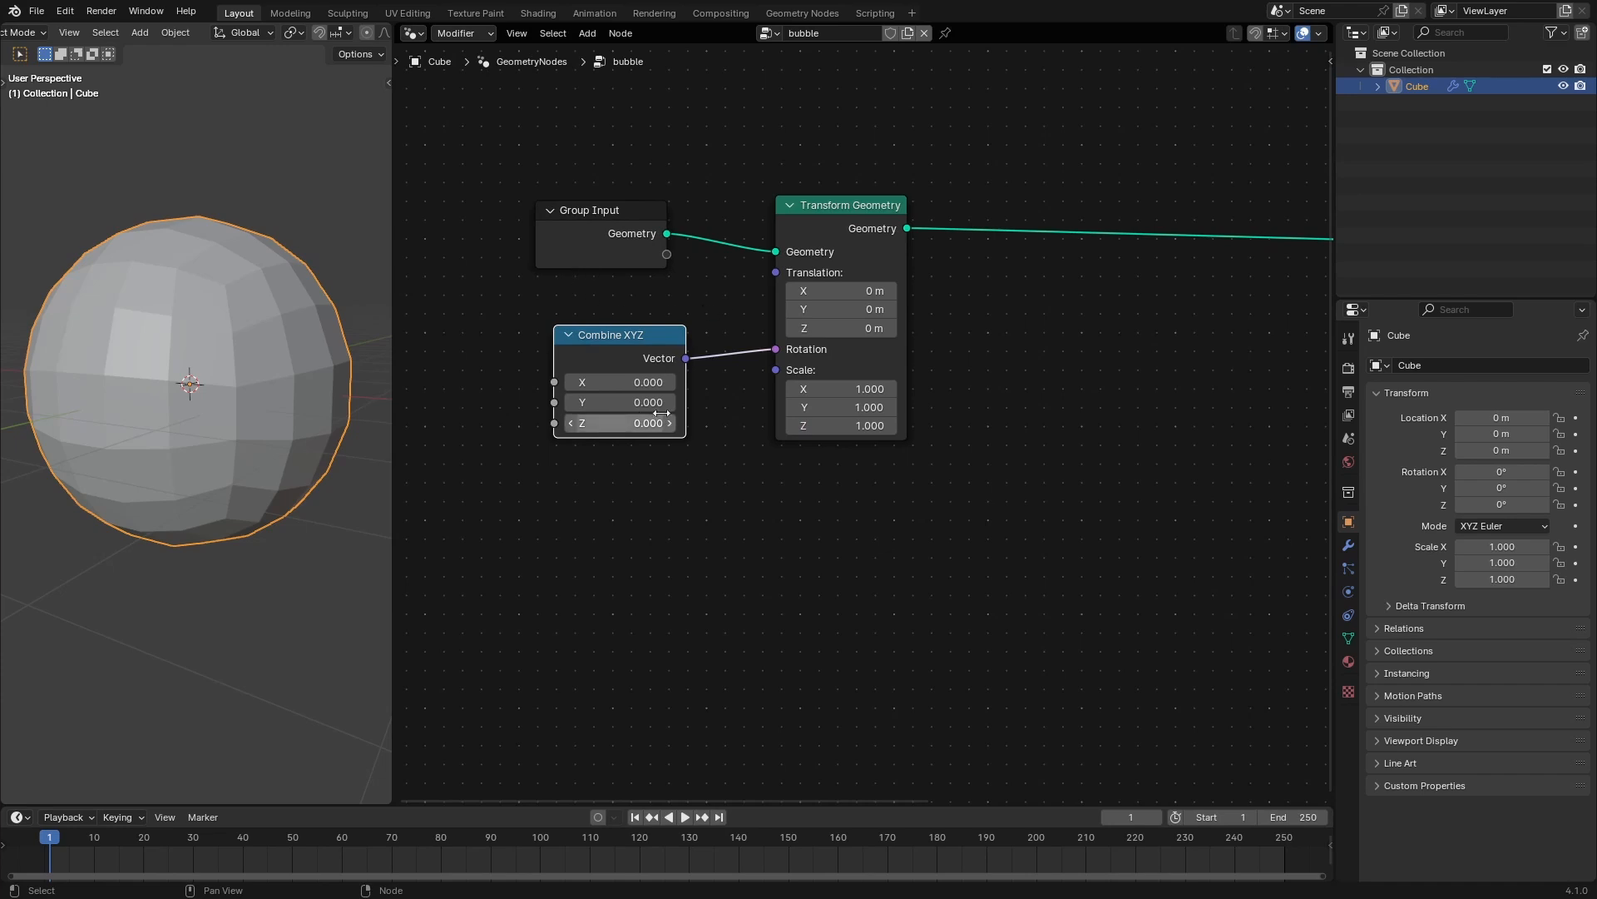
Try a Z value of 4.2 in the Combine XYZ node and reconnect its Vector output to Rotation.
drag(611, 424, 647, 423)
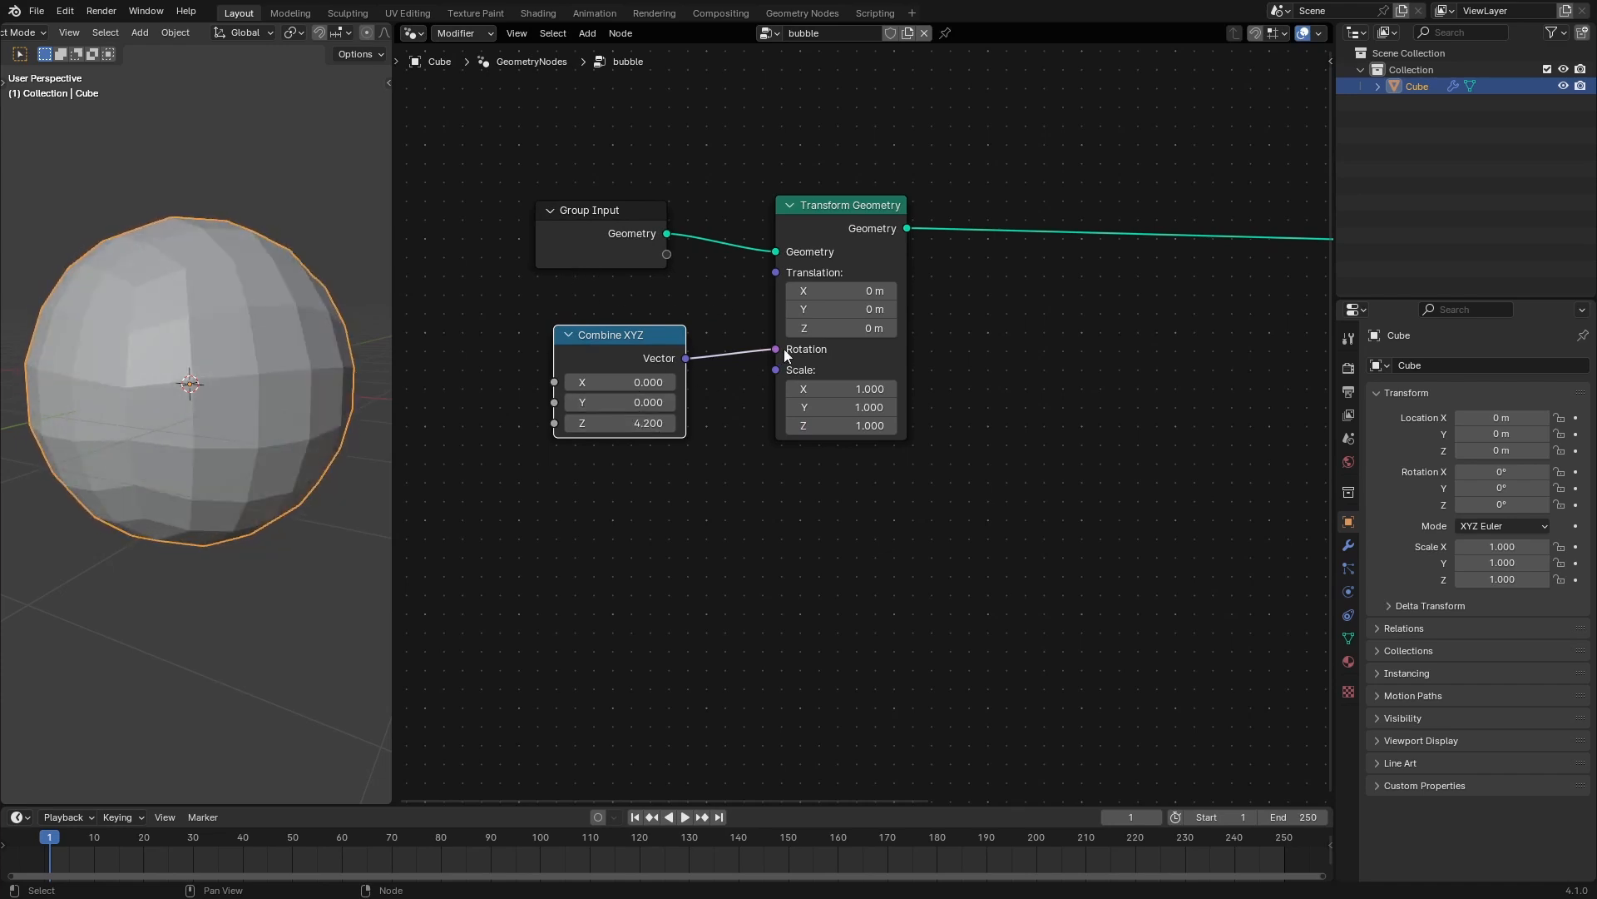
drag(777, 348, 795, 404)
drag(687, 358, 774, 349)
middle_drag(732, 361, 971, 350)
drag(794, 413, 566, 293)
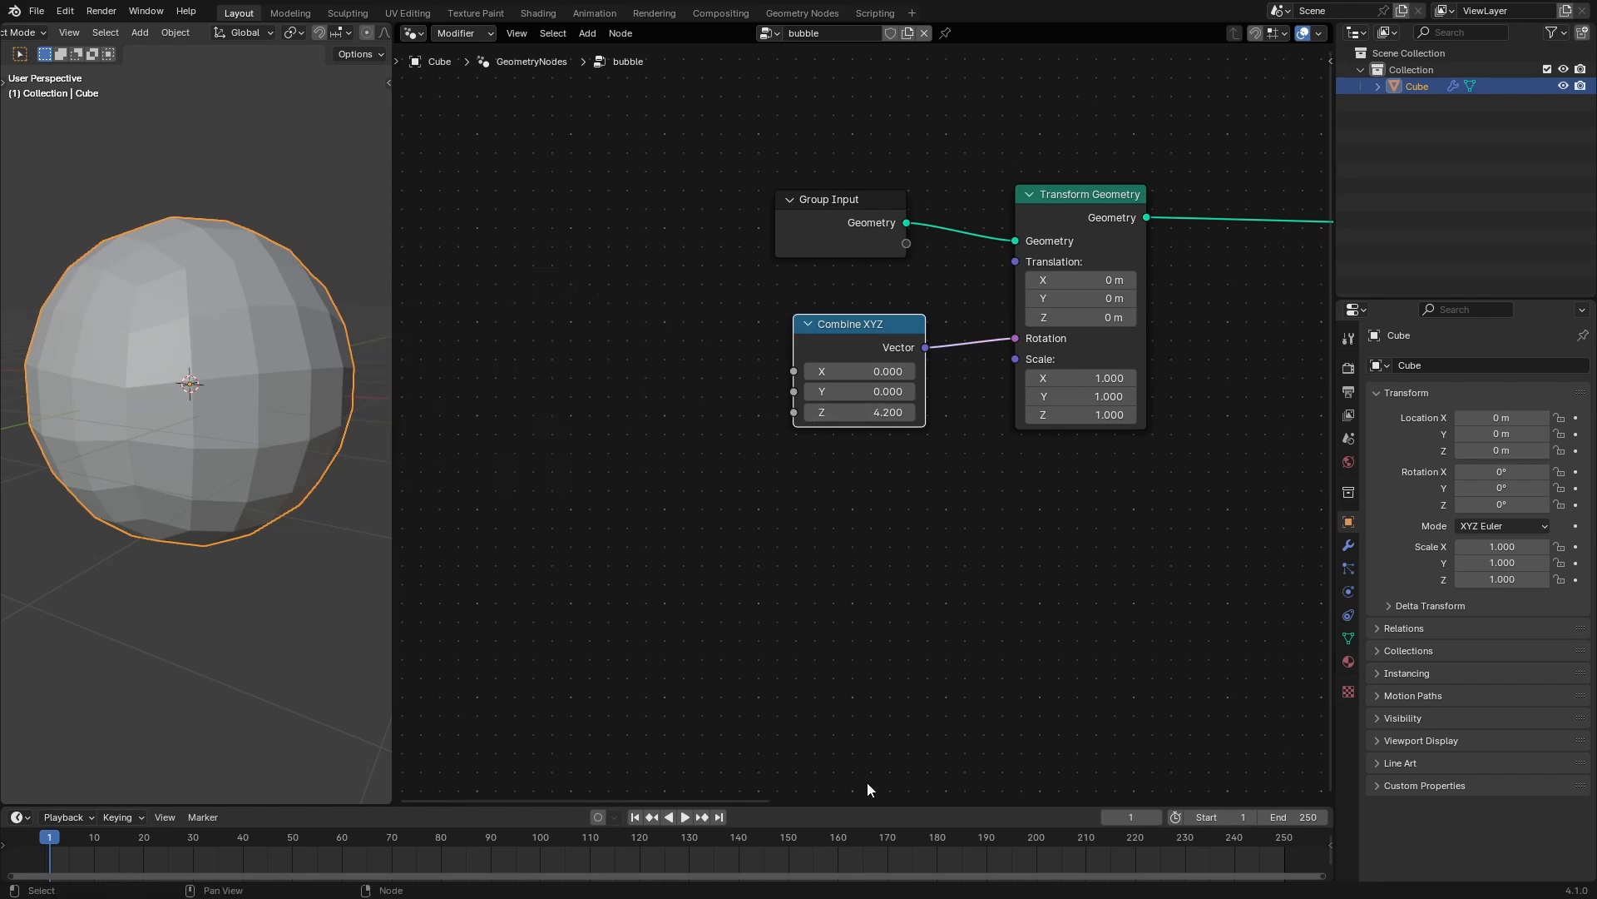
Enlarge the timeline area and set the animation's end frame to 150.
drag(867, 804, 867, 741)
double_click(1285, 753)
text(150)
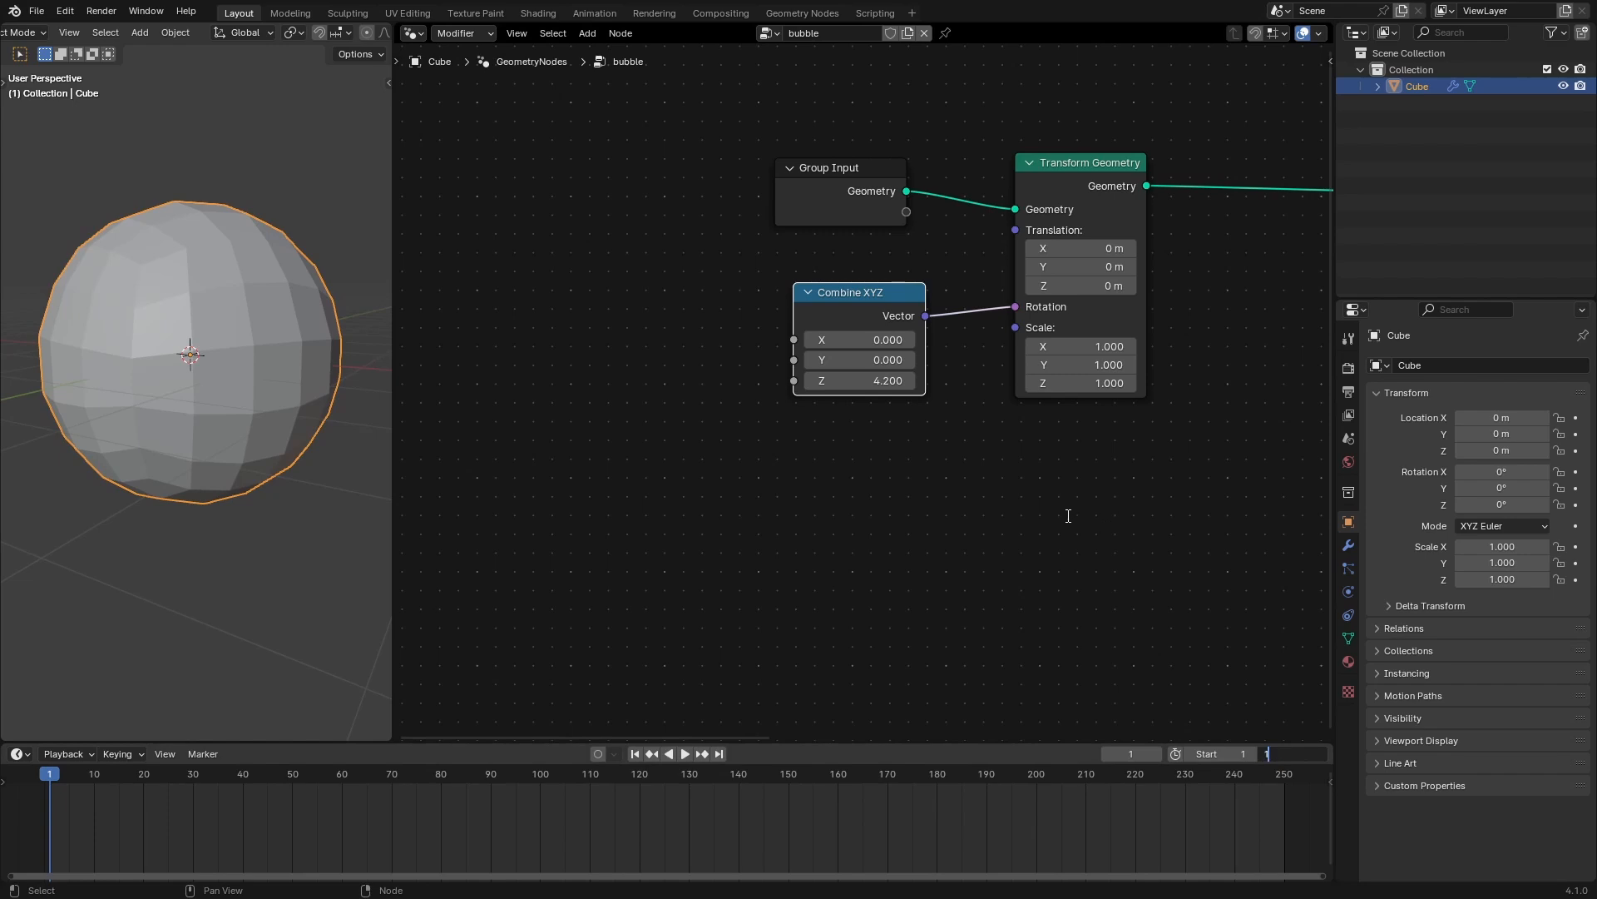
key(Return)
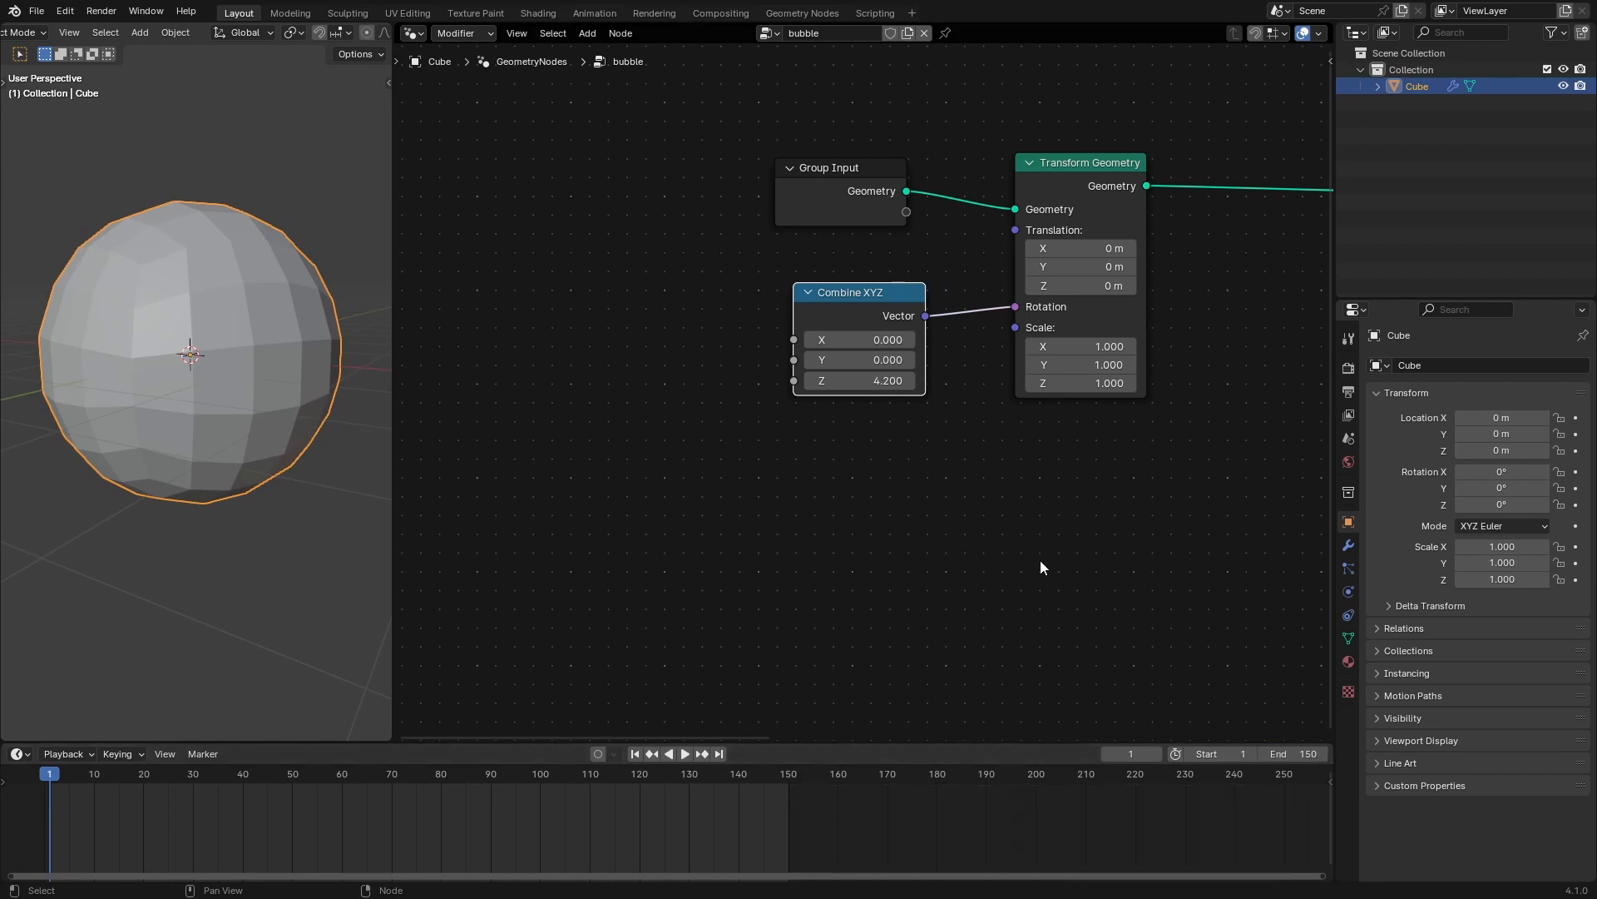
Set the Combine XYZ node's Z value to 0 and keyframe it at frame 1.
click(850, 381)
text(0)
click(764, 383)
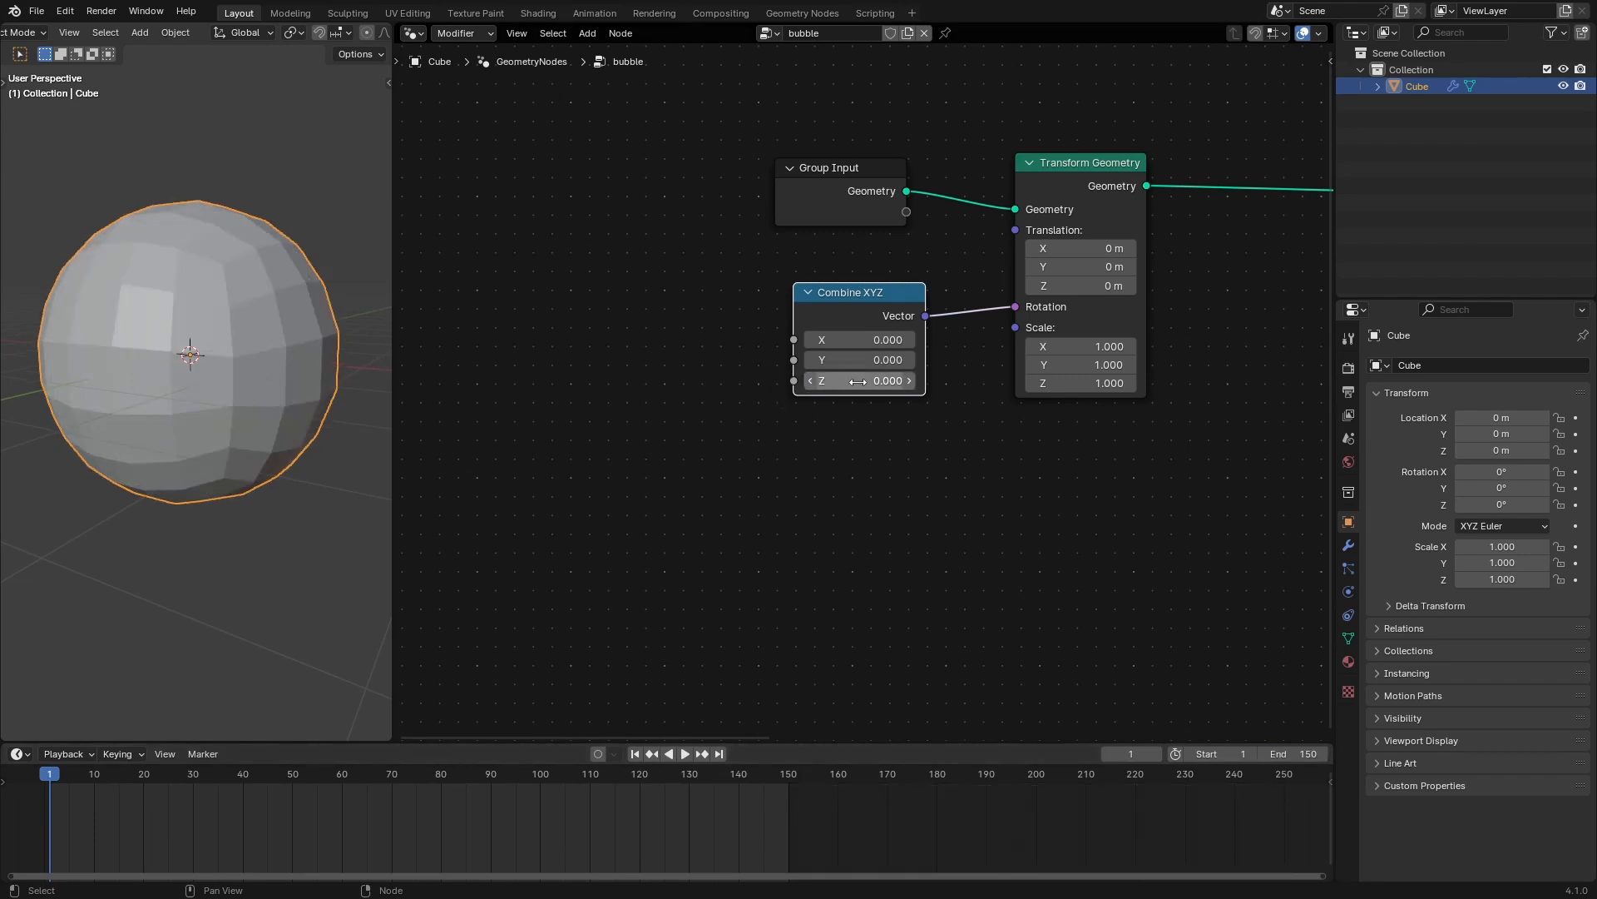
key(i)
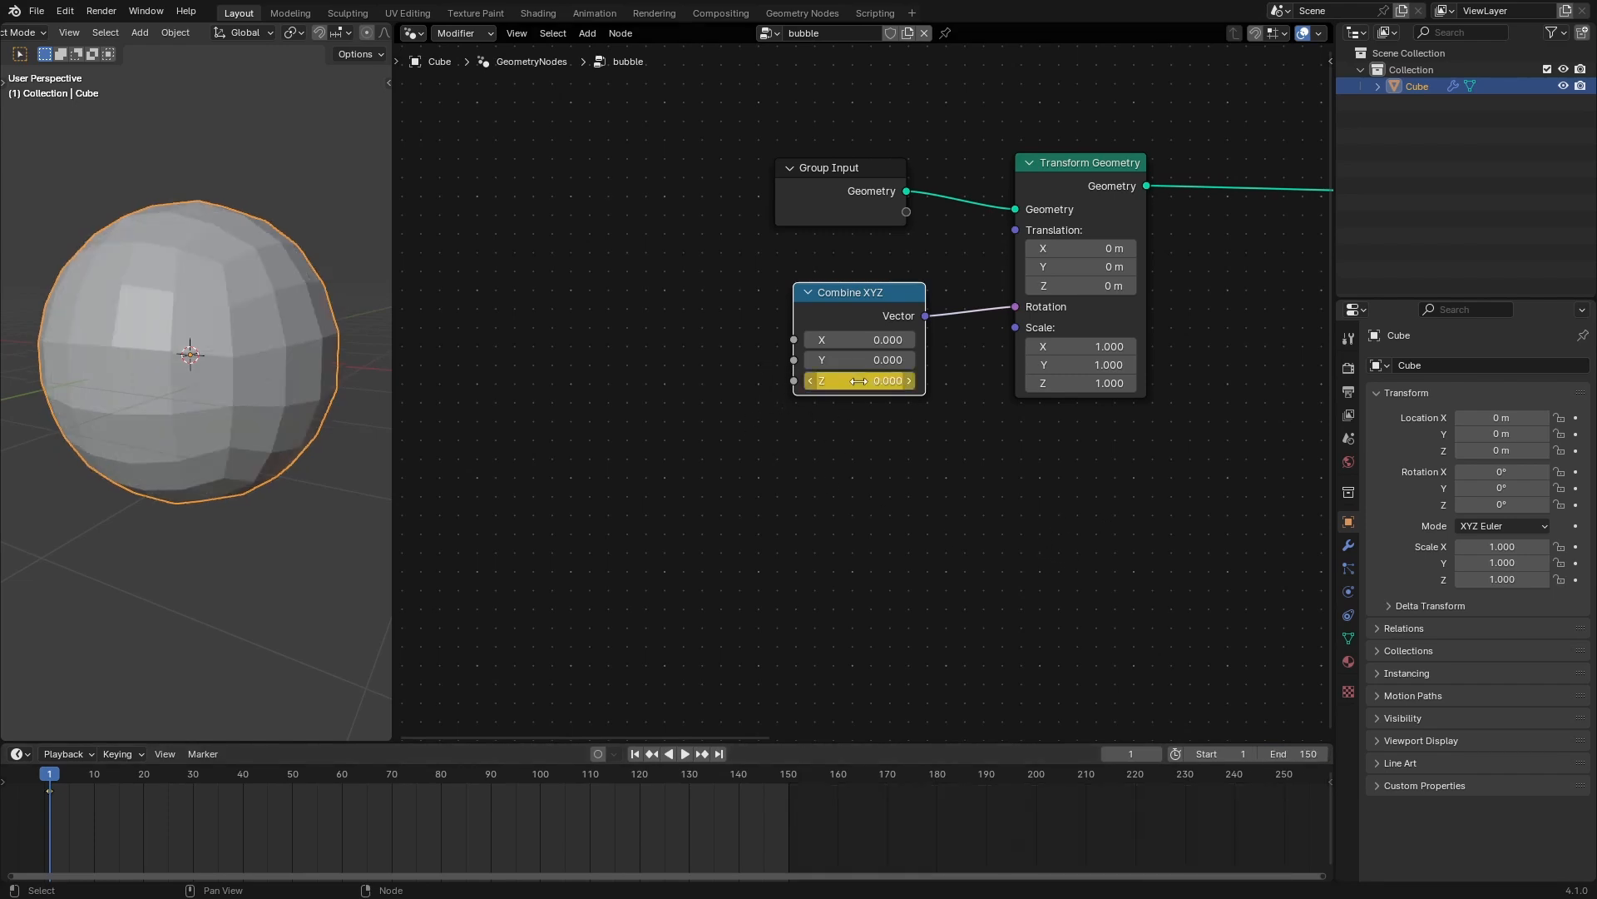
Set the Combine XYZ node's Z value to pi at frame 150 and keyframe it there.
click(788, 776)
click(857, 380)
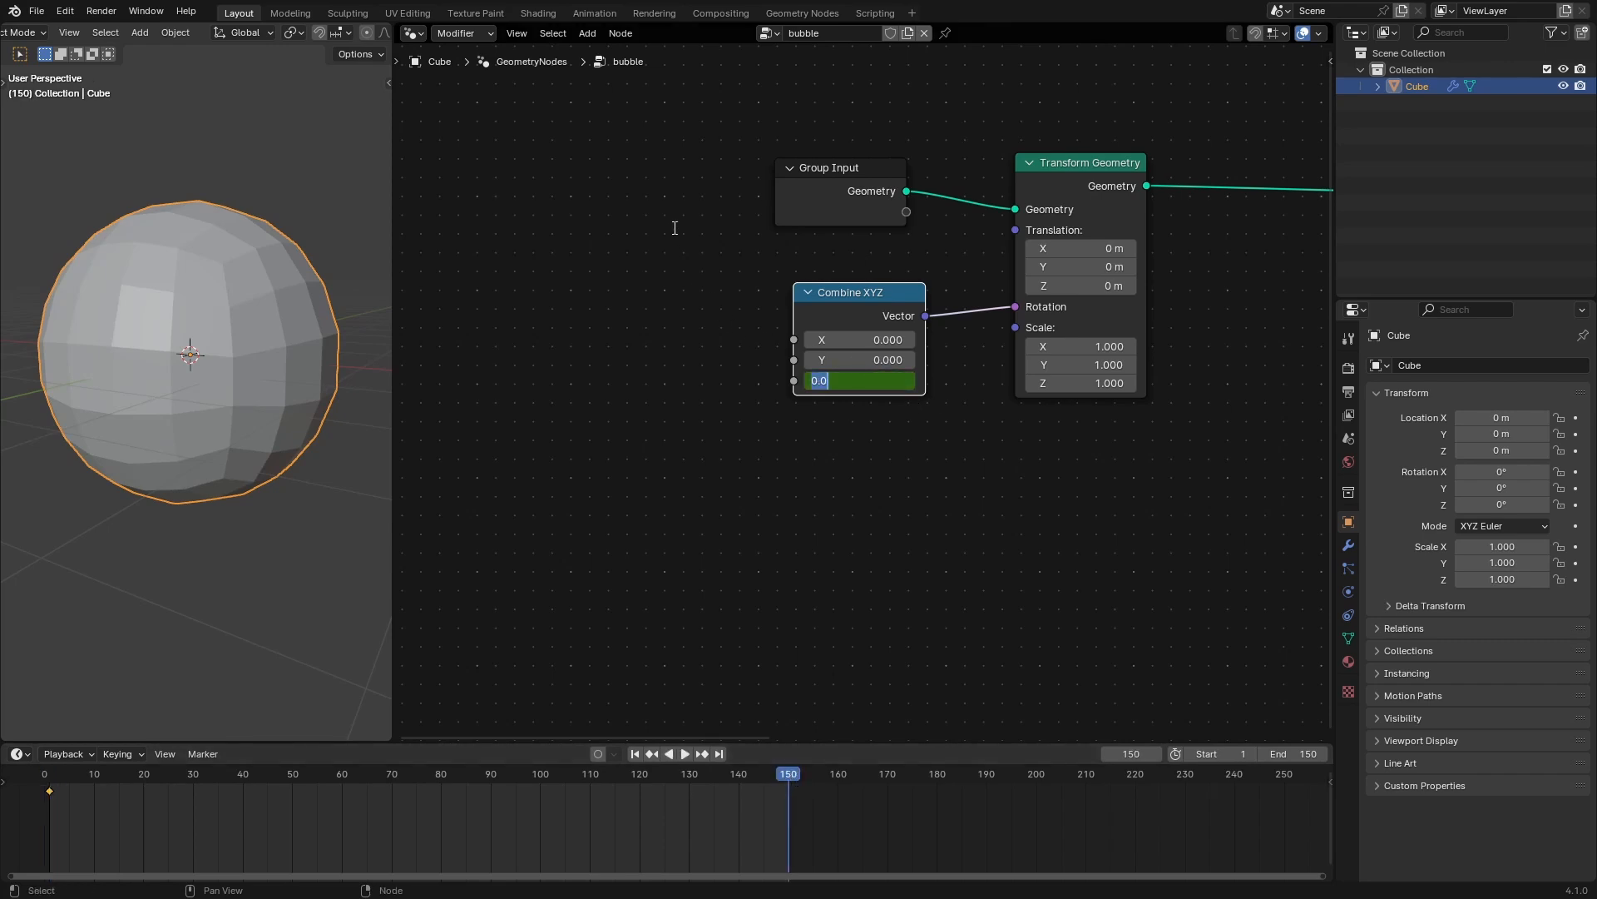
text(pi)
key(Return)
key(i)
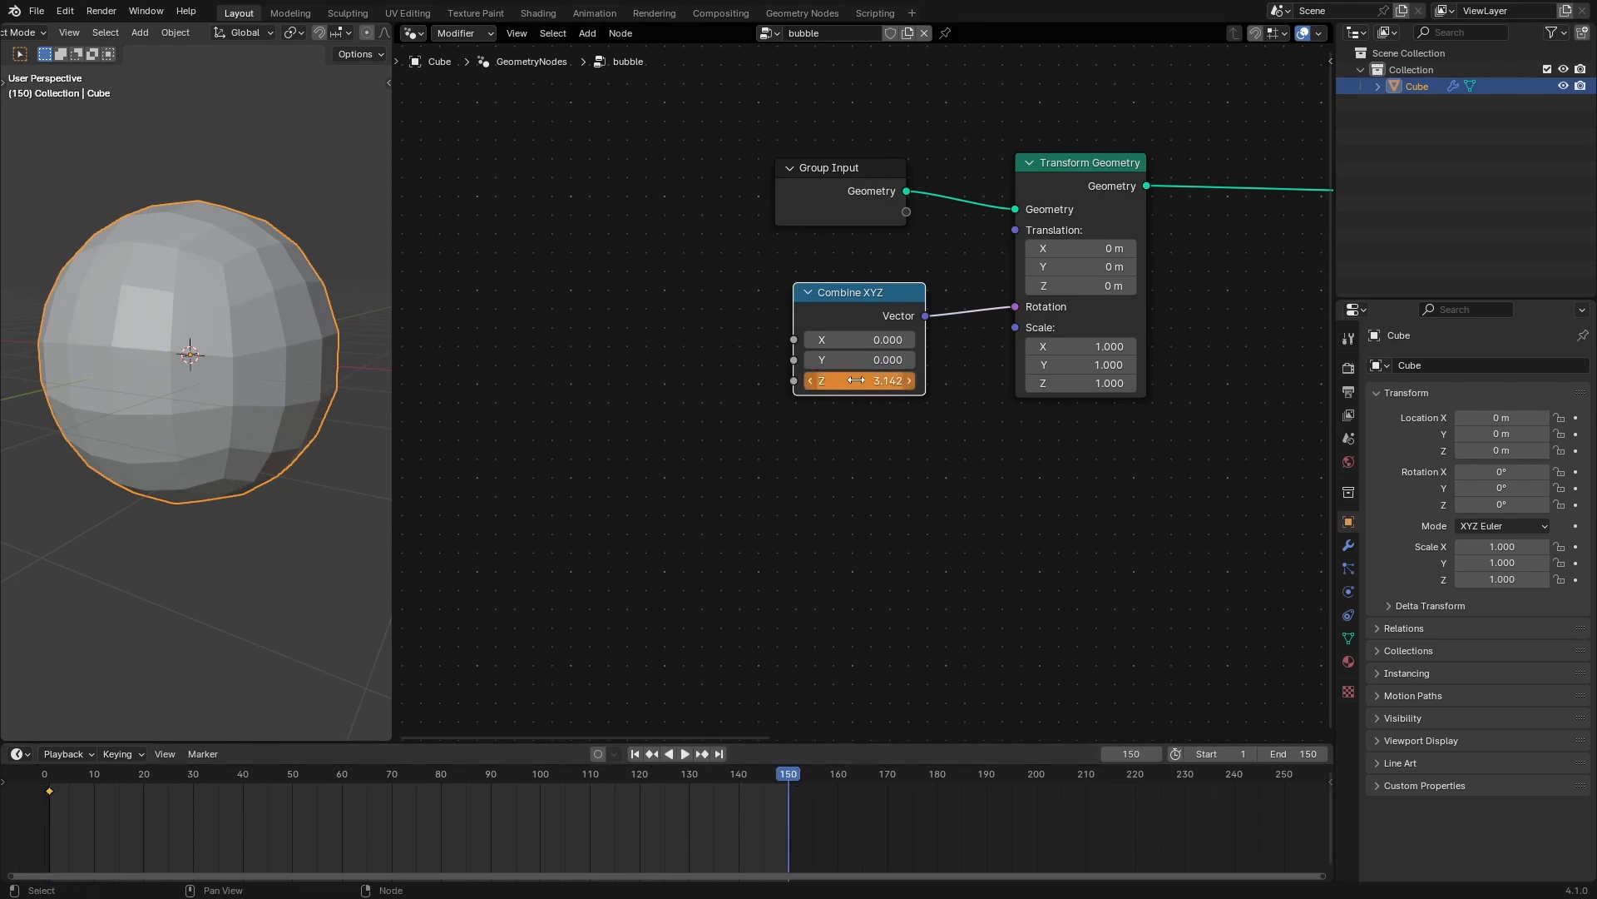
Keyframe the Combine XYZ node's Z value at frame 150 and play the animation to check the rotation.
key(i)
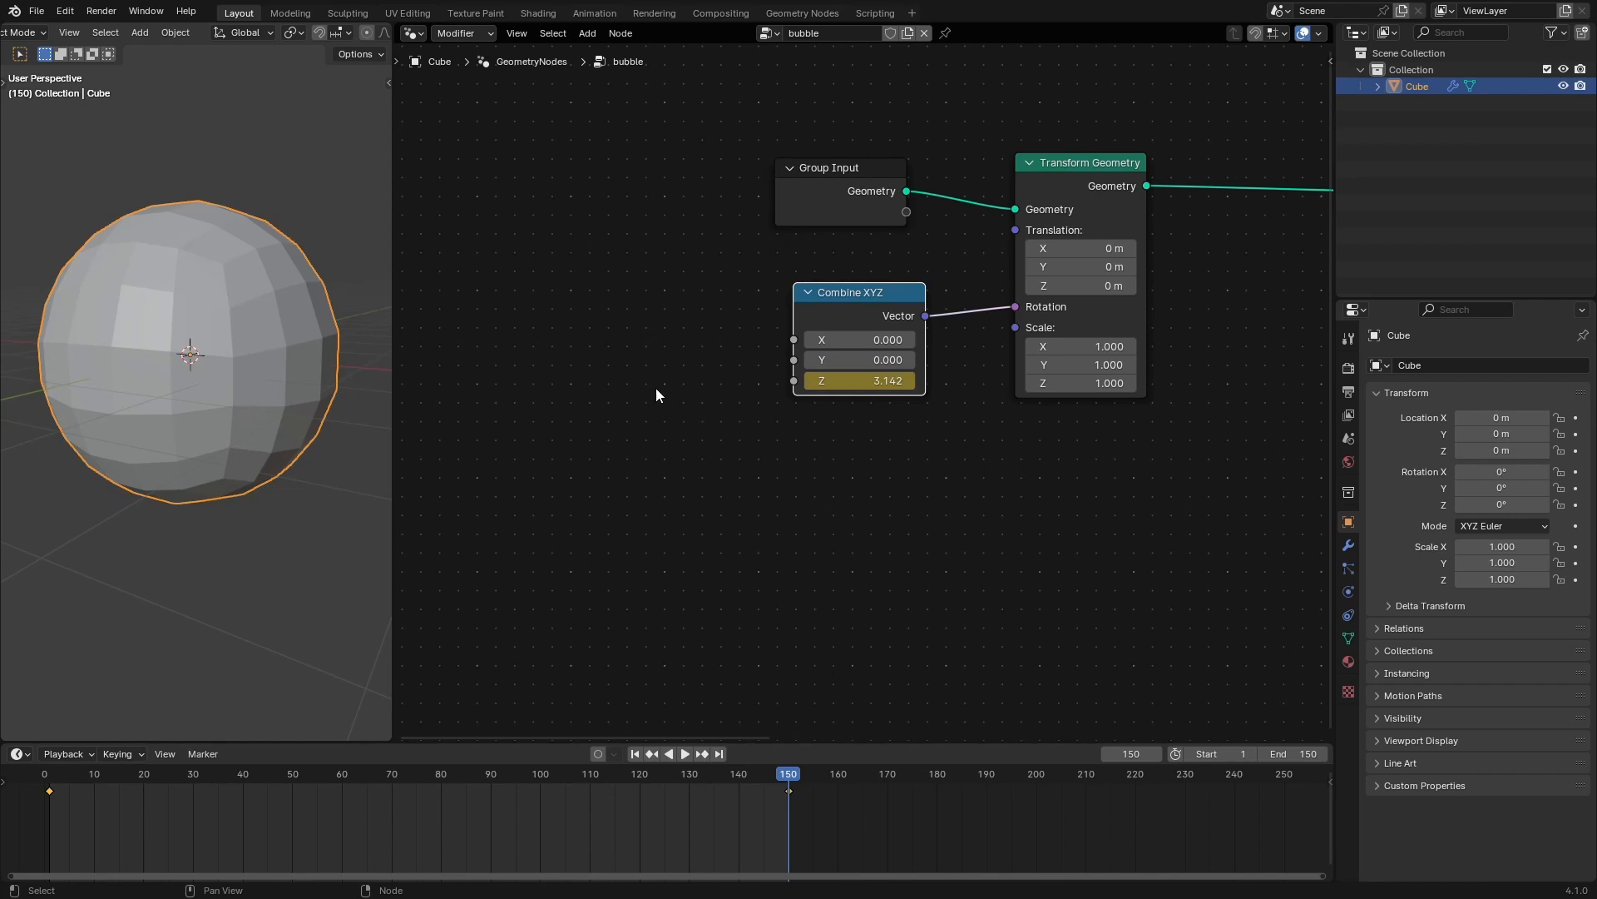
key(space)
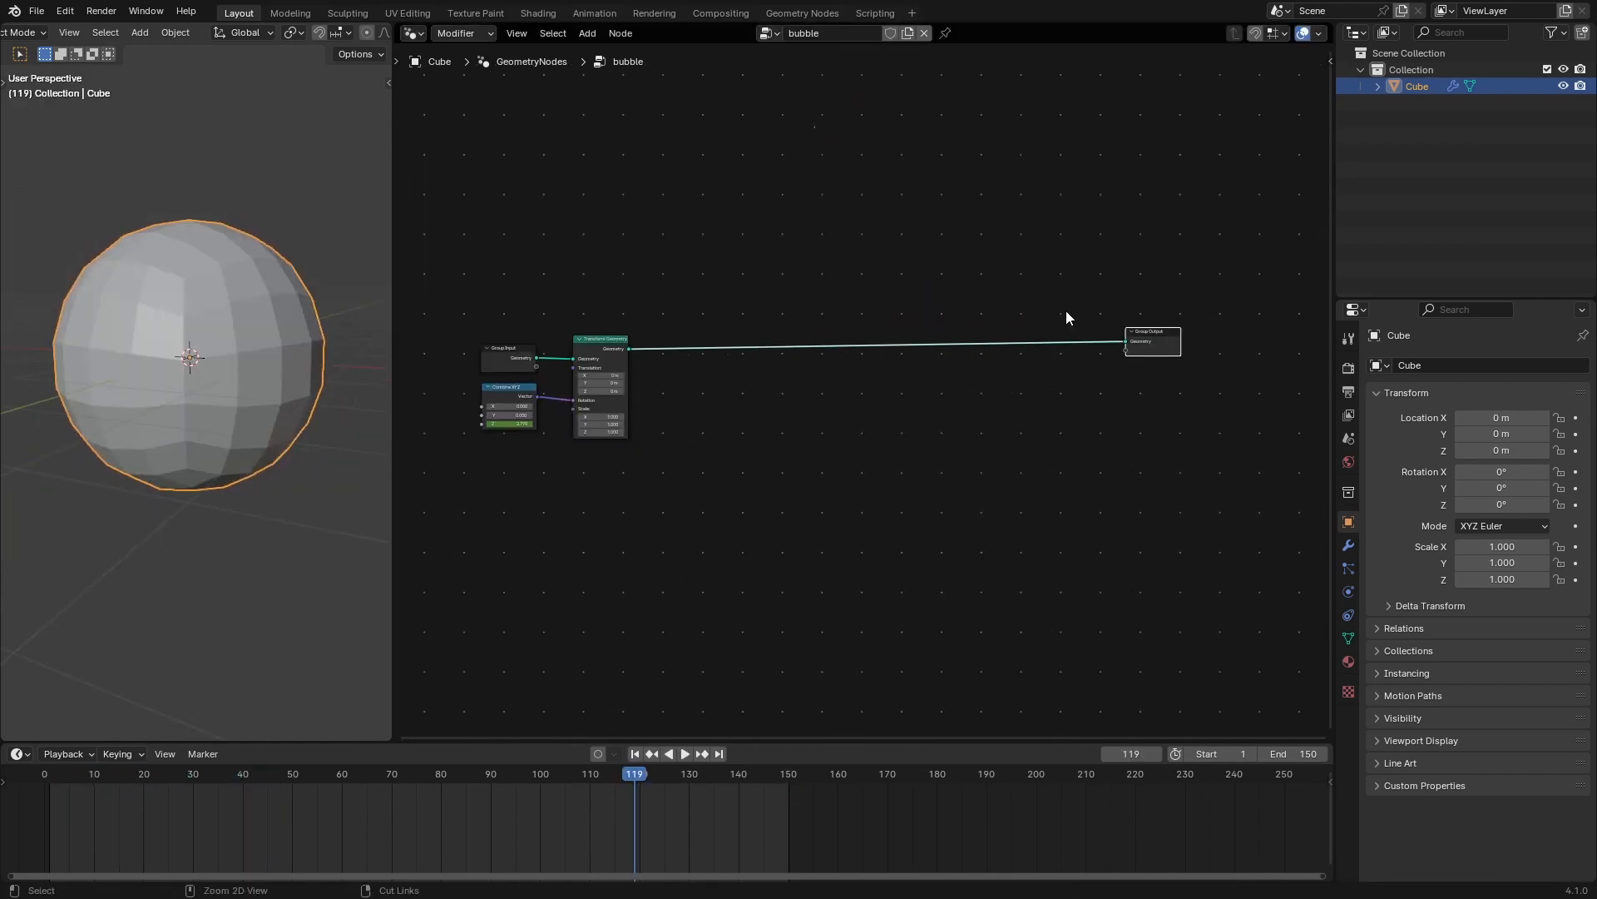
scroll(1066, 311, up, 2)
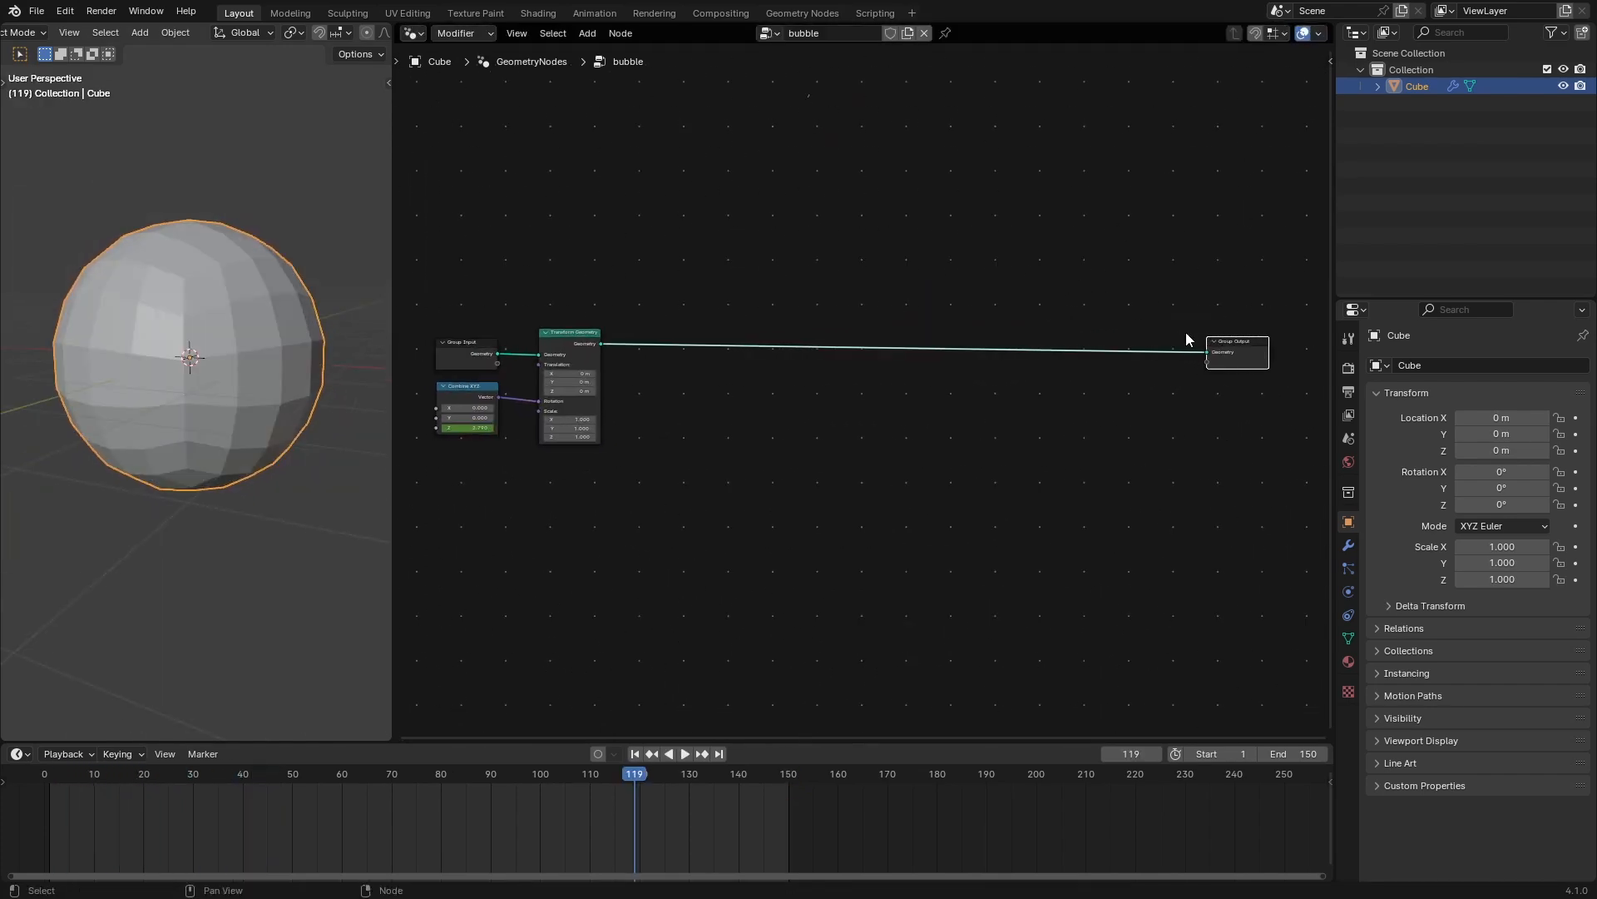
middle_drag(954, 309, 1002, 308)
middle_drag(162, 261, 266, 281)
key(shift+z)
ctrl+middle_drag(785, 333, 832, 300)
key(shift+a)
click(806, 280)
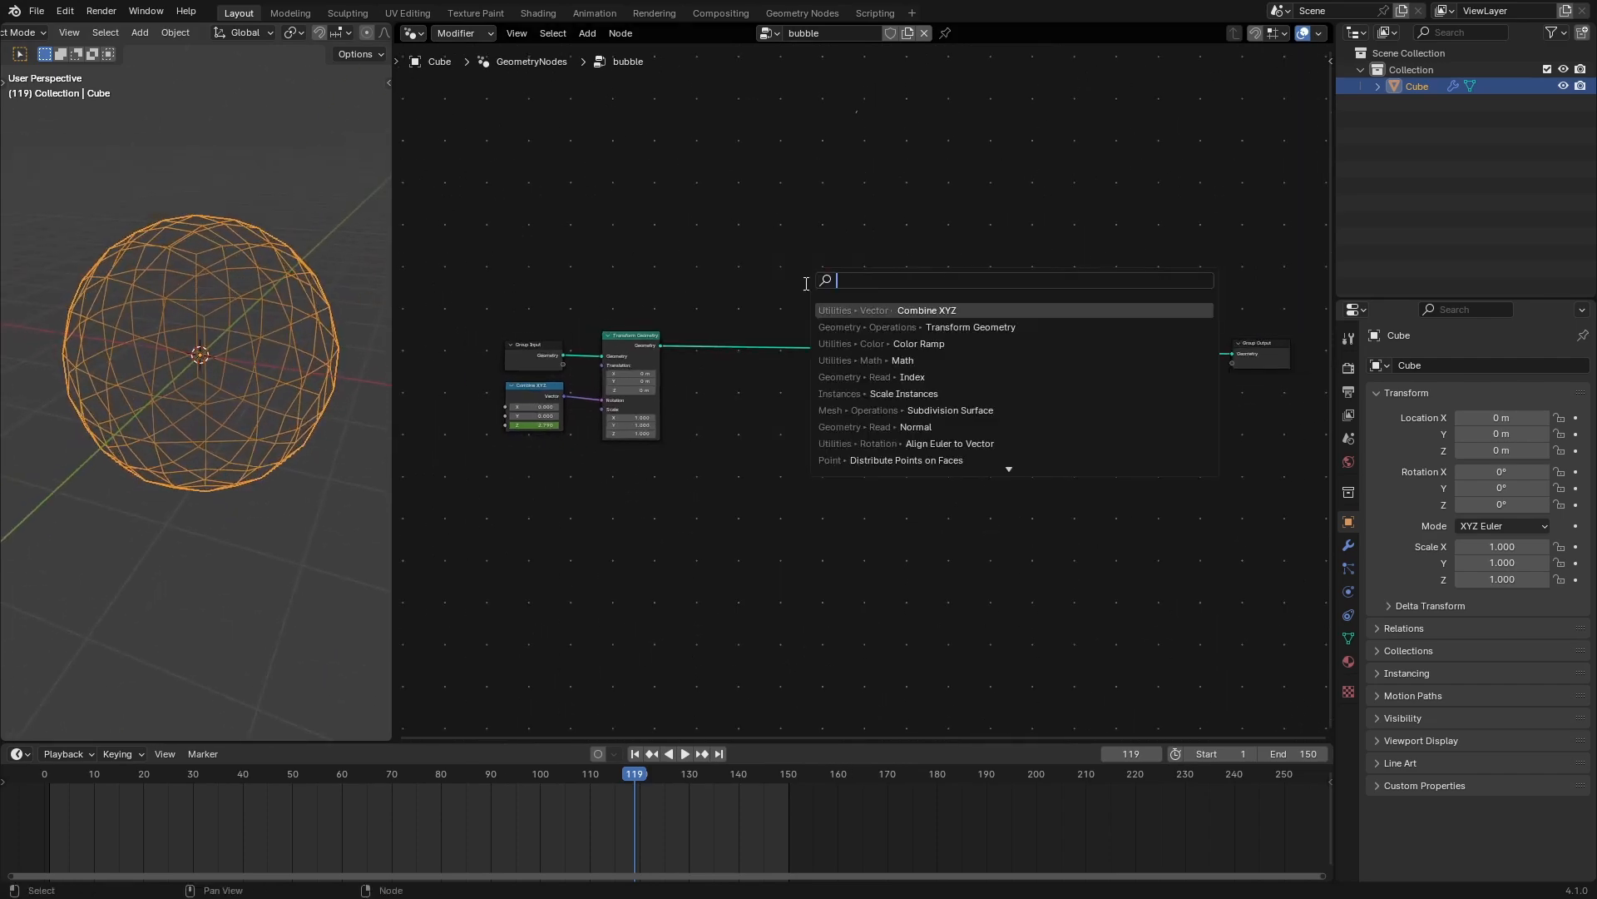
middle_drag(158, 262, 196, 239)
key(shift+z)
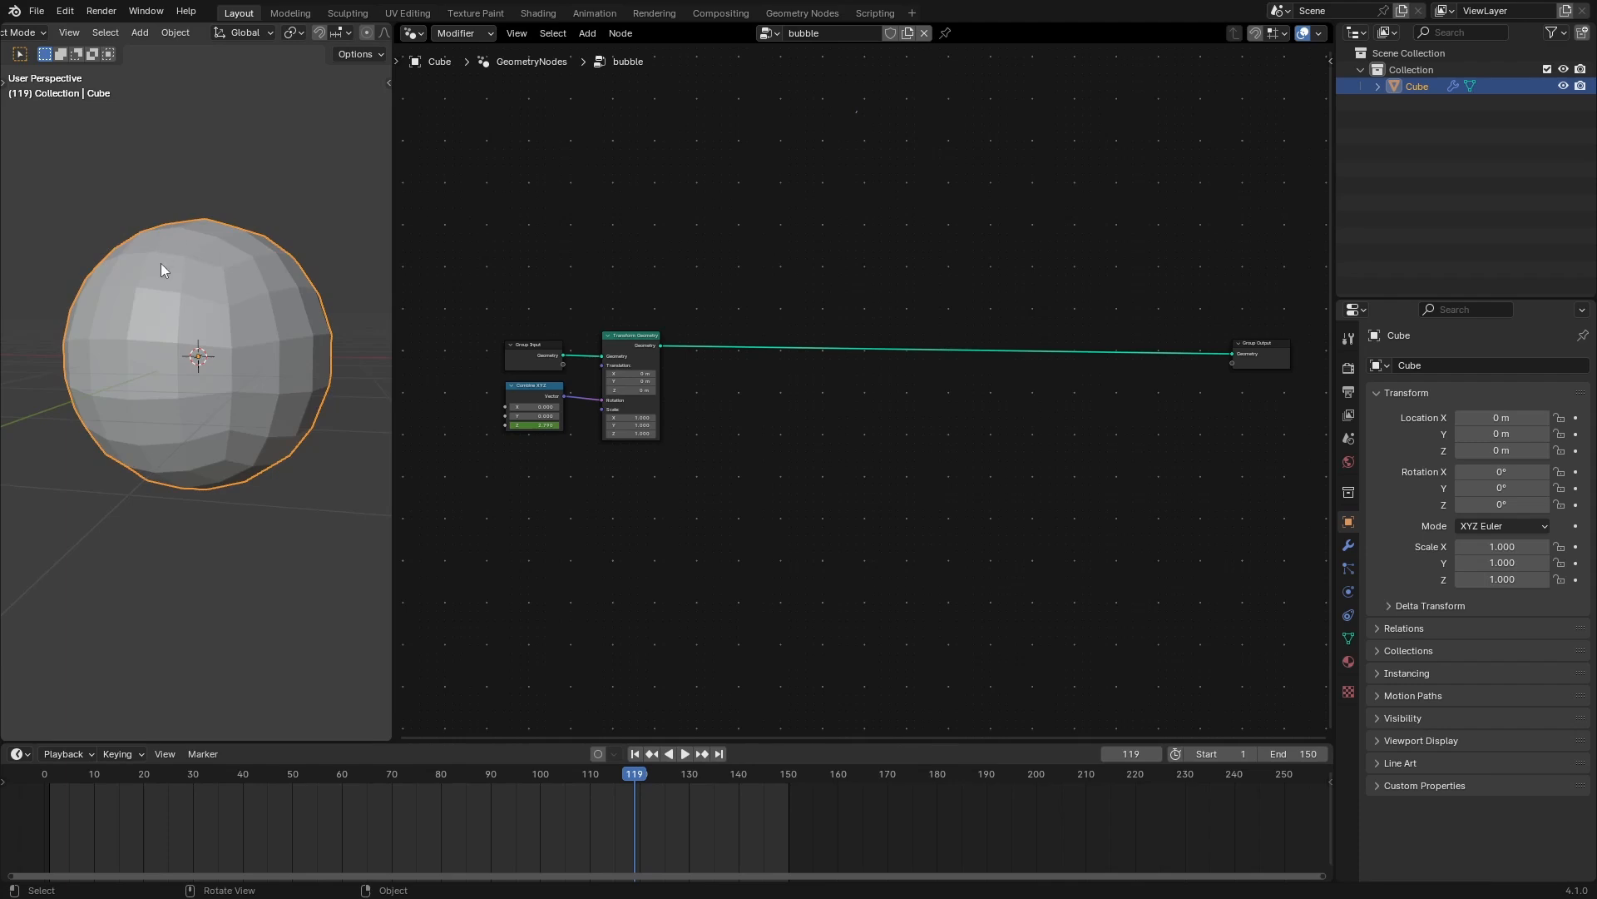
Annotate a freehand wavy blob outline around the sphere, erase it and return to the selection tool.
click(4, 87)
click(23, 268)
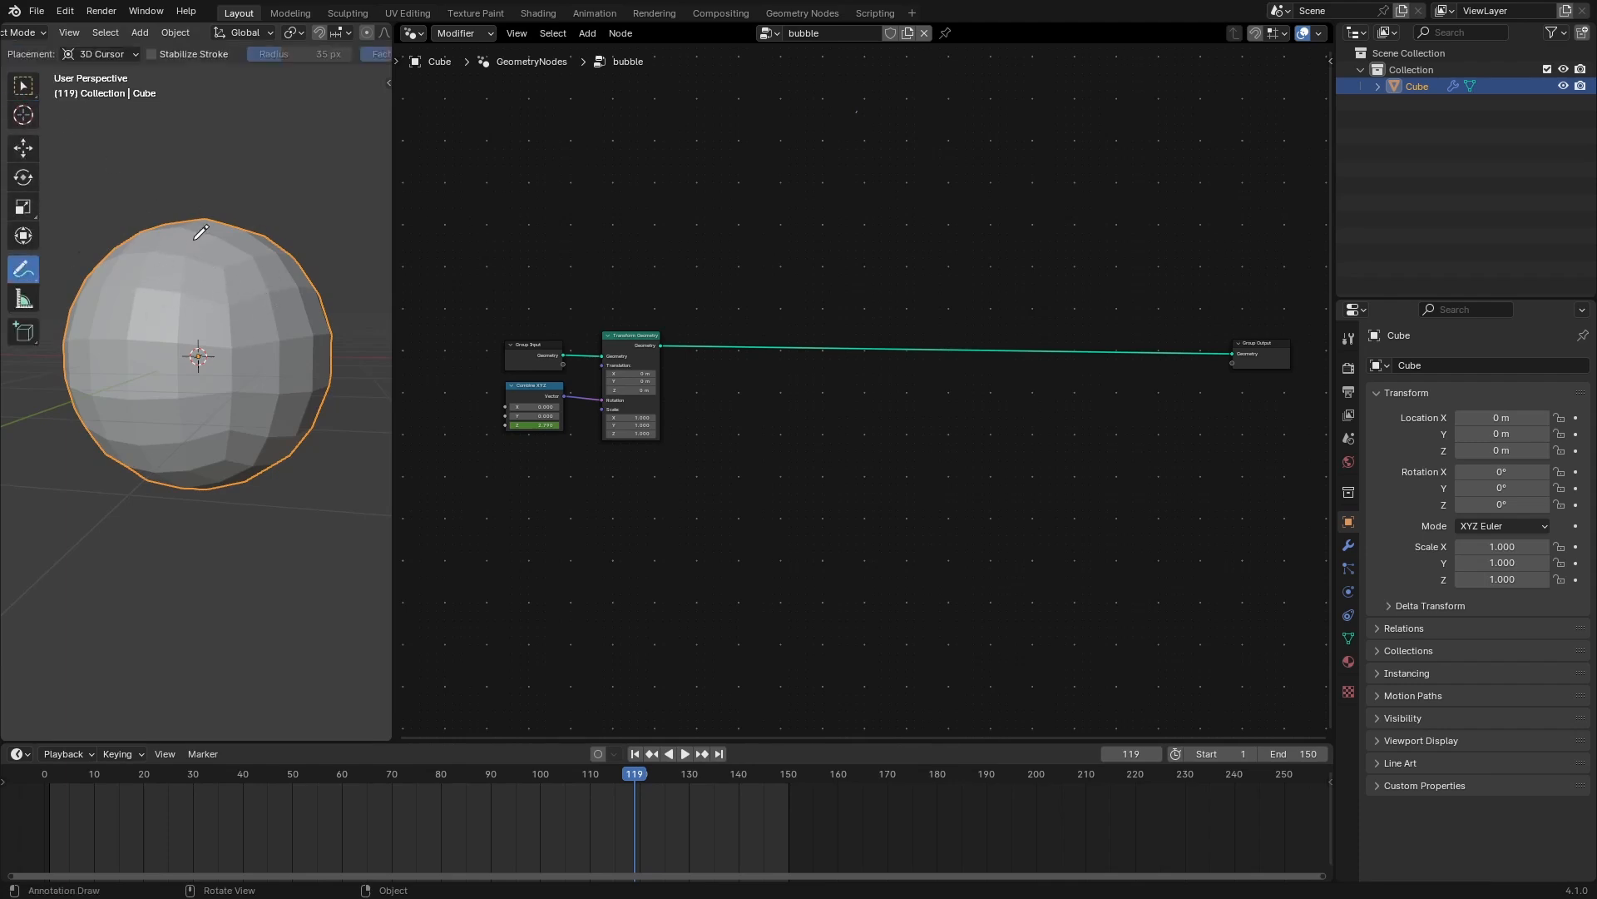
mouse_move(252, 213)
mouse_down()
mouse_move(267, 368)
mouse_move(235, 481)
mouse_move(42, 395)
mouse_move(115, 228)
mouse_move(261, 215)
mouse_up()
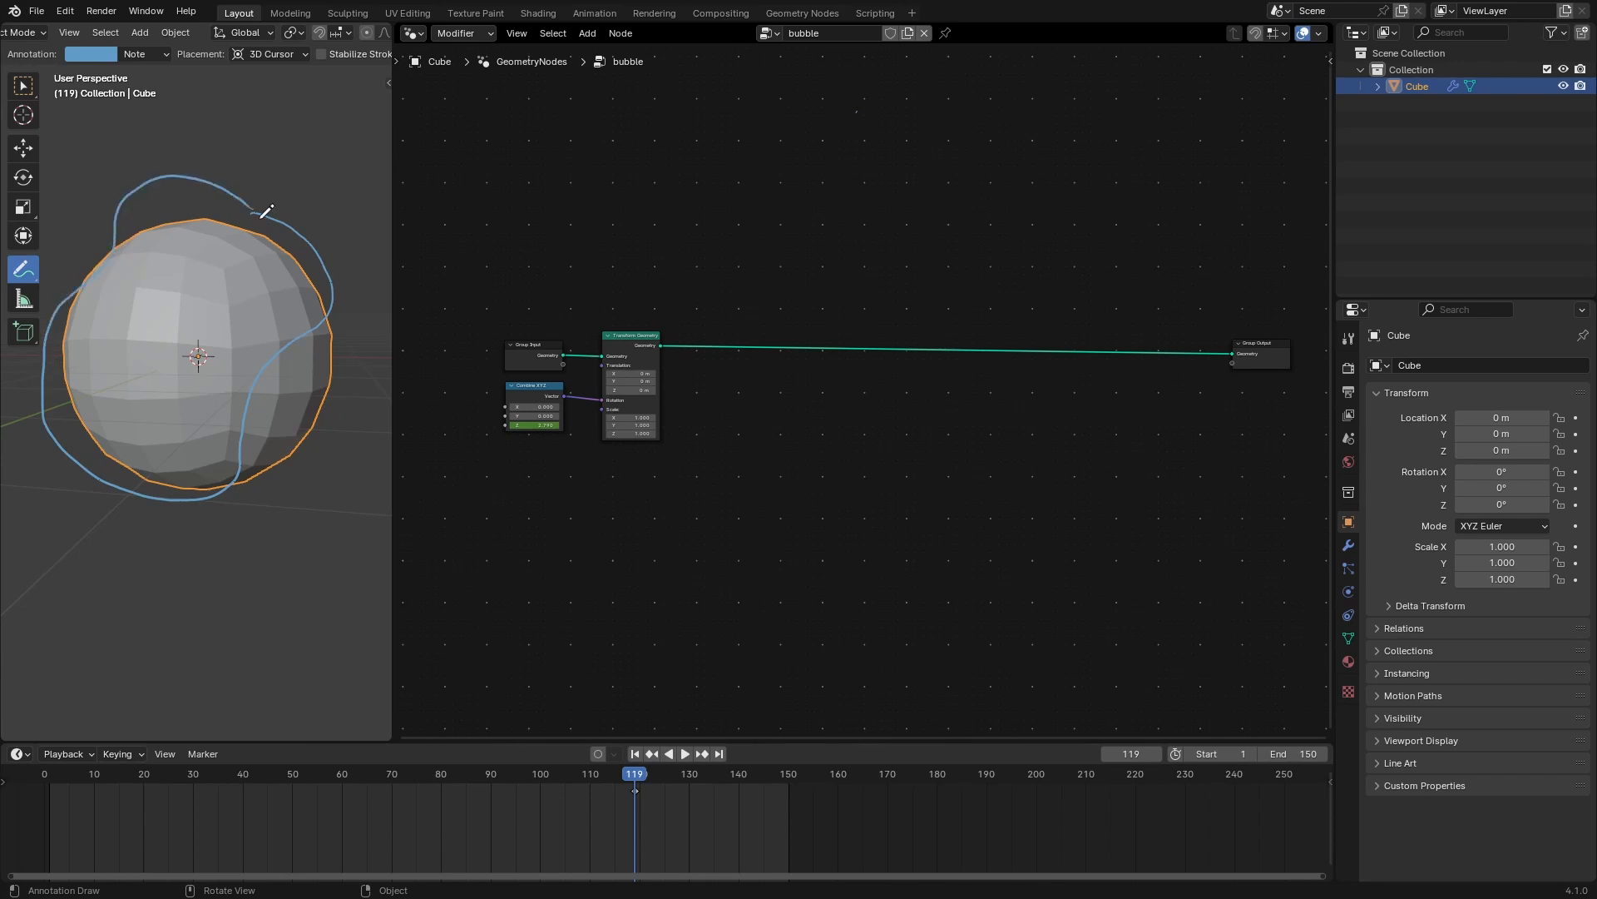
mouse_move(265, 212)
ctrl+mouse_down()
mouse_move(271, 382)
mouse_move(339, 257)
mouse_move(249, 192)
mouse_move(303, 213)
mouse_move(64, 314)
mouse_move(133, 467)
mouse_move(175, 493)
ctrl+mouse_up()
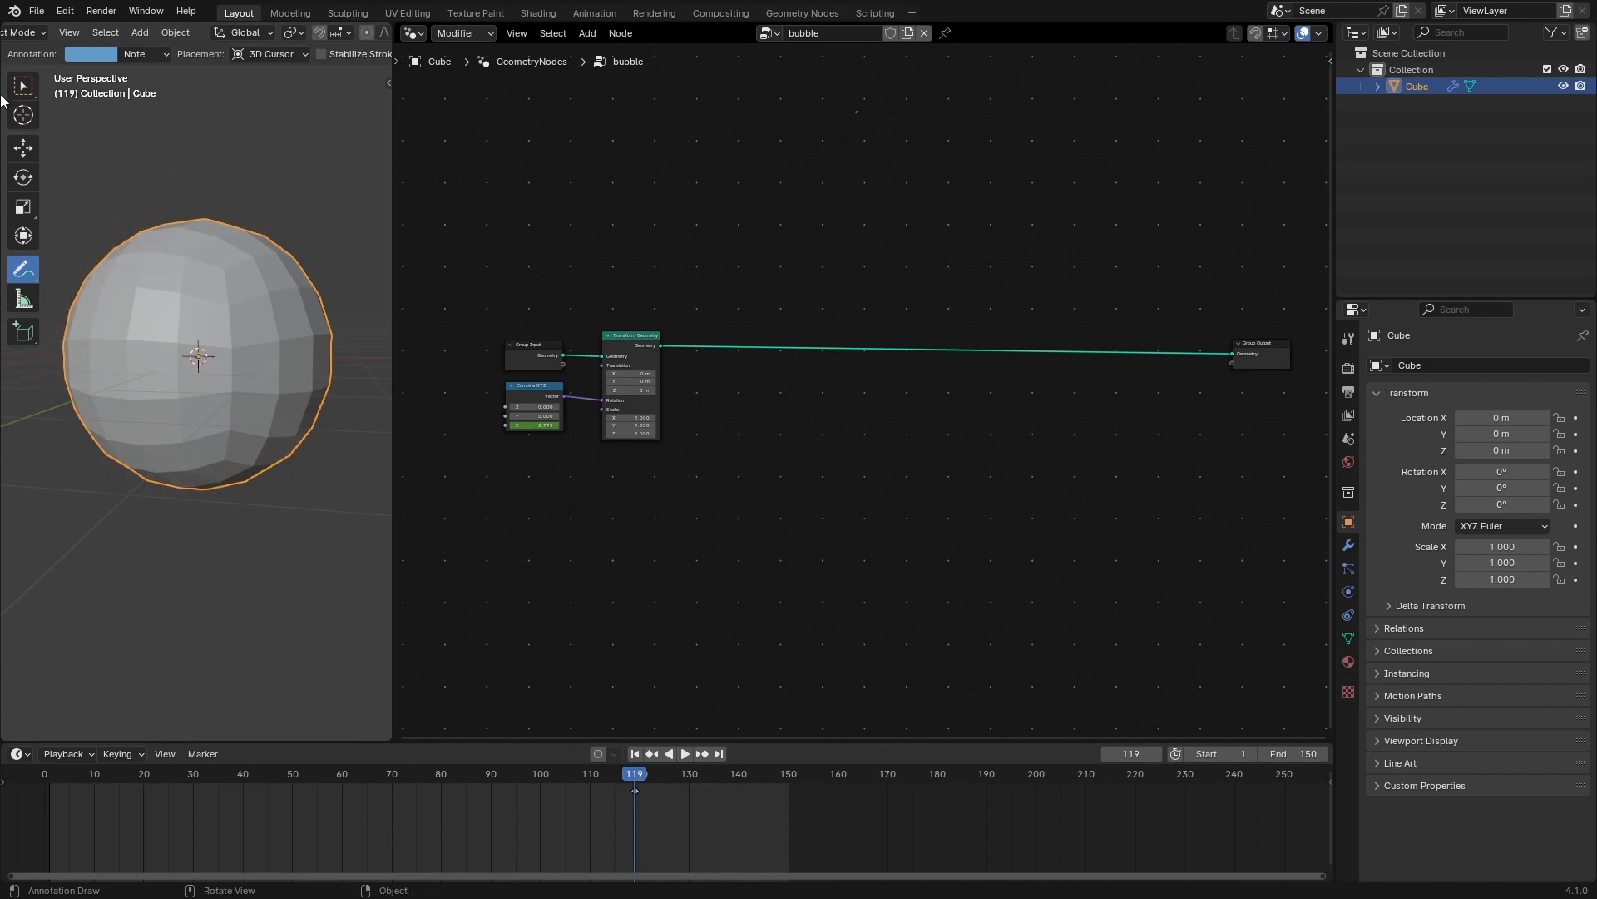
click(23, 85)
key(t)
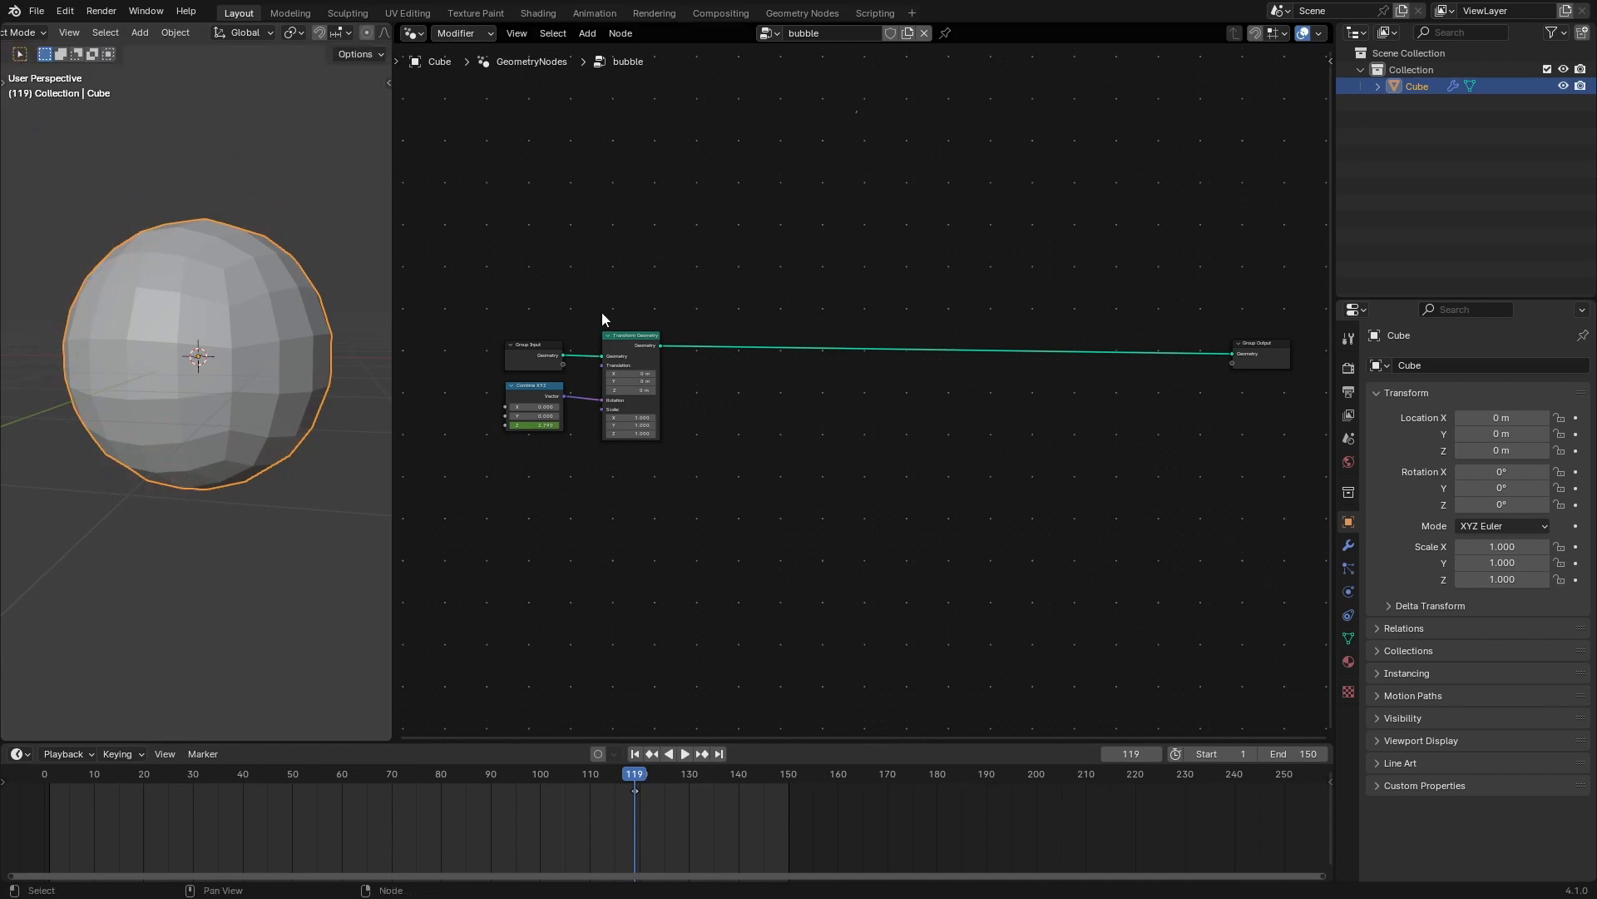
Add a Set Position node on the link between Transform Geometry and Group Output.
key(shift+a)
click(914, 301)
text(set po)
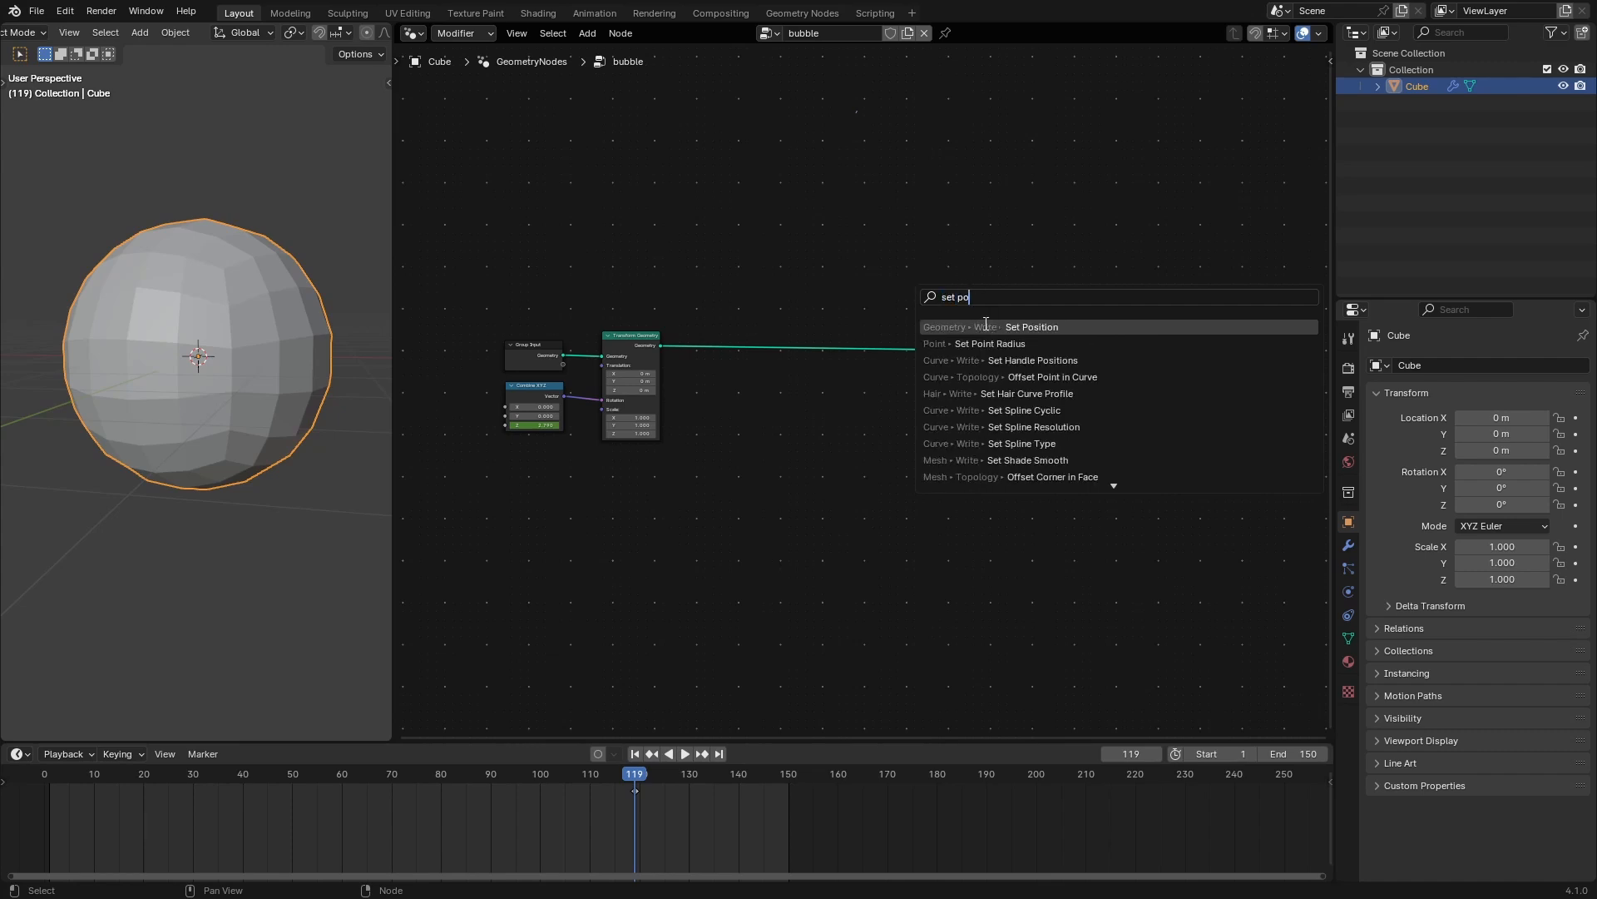
key(Return)
click(958, 323)
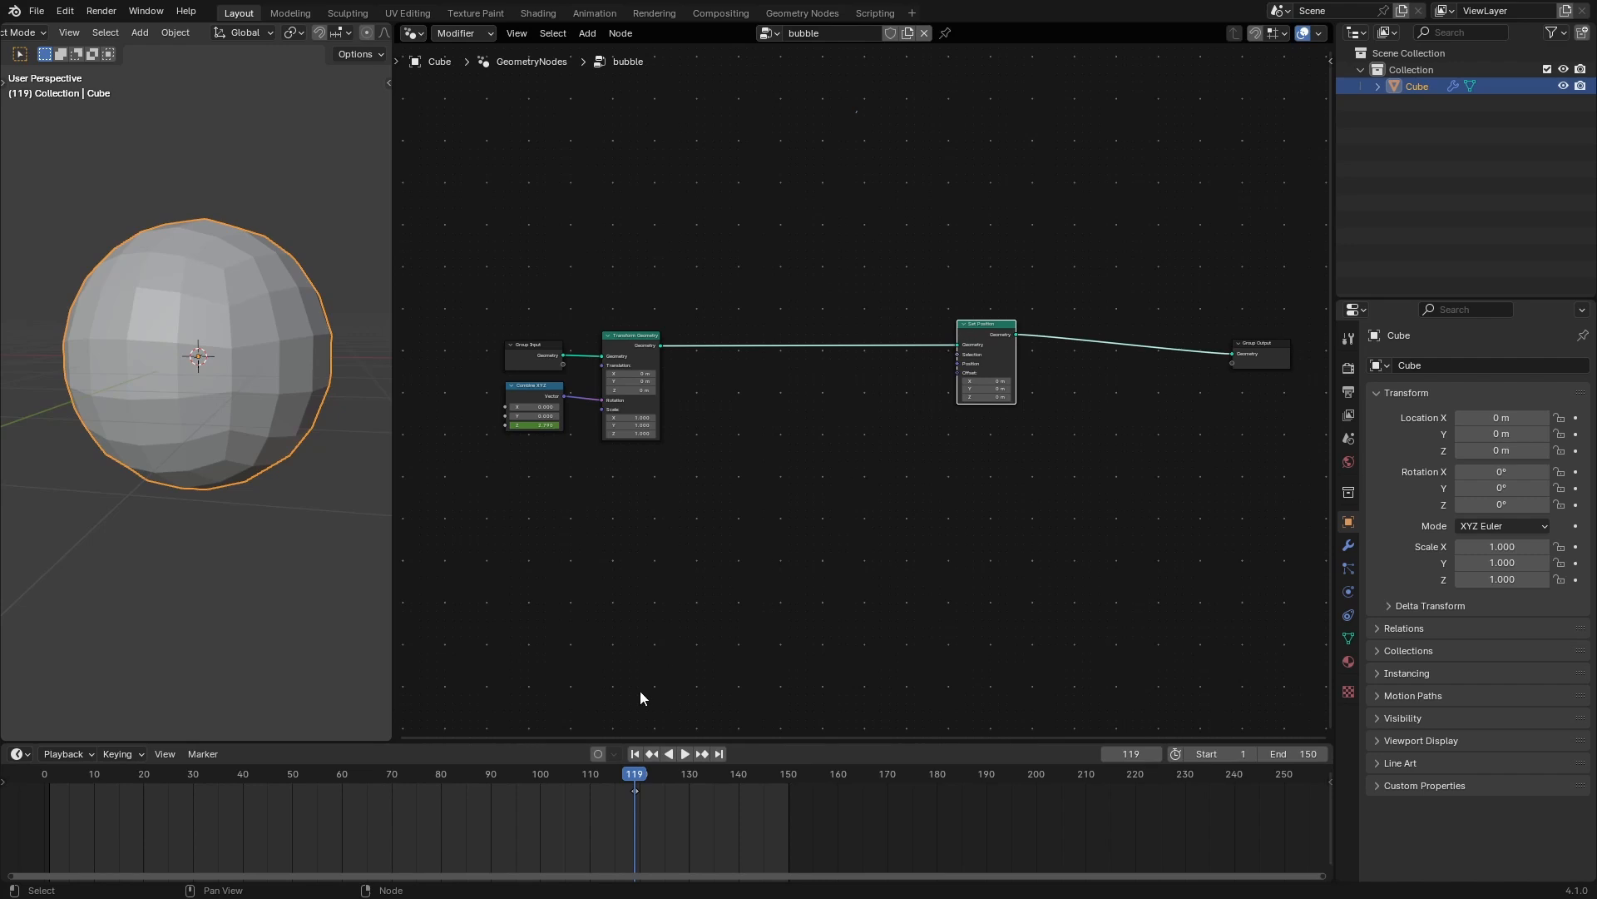
Add an unconnected Noise Texture node below the geometry link, between Transform Geometry and Set Position.
scroll(653, 434, up, 2)
key(shift+a)
text(n)
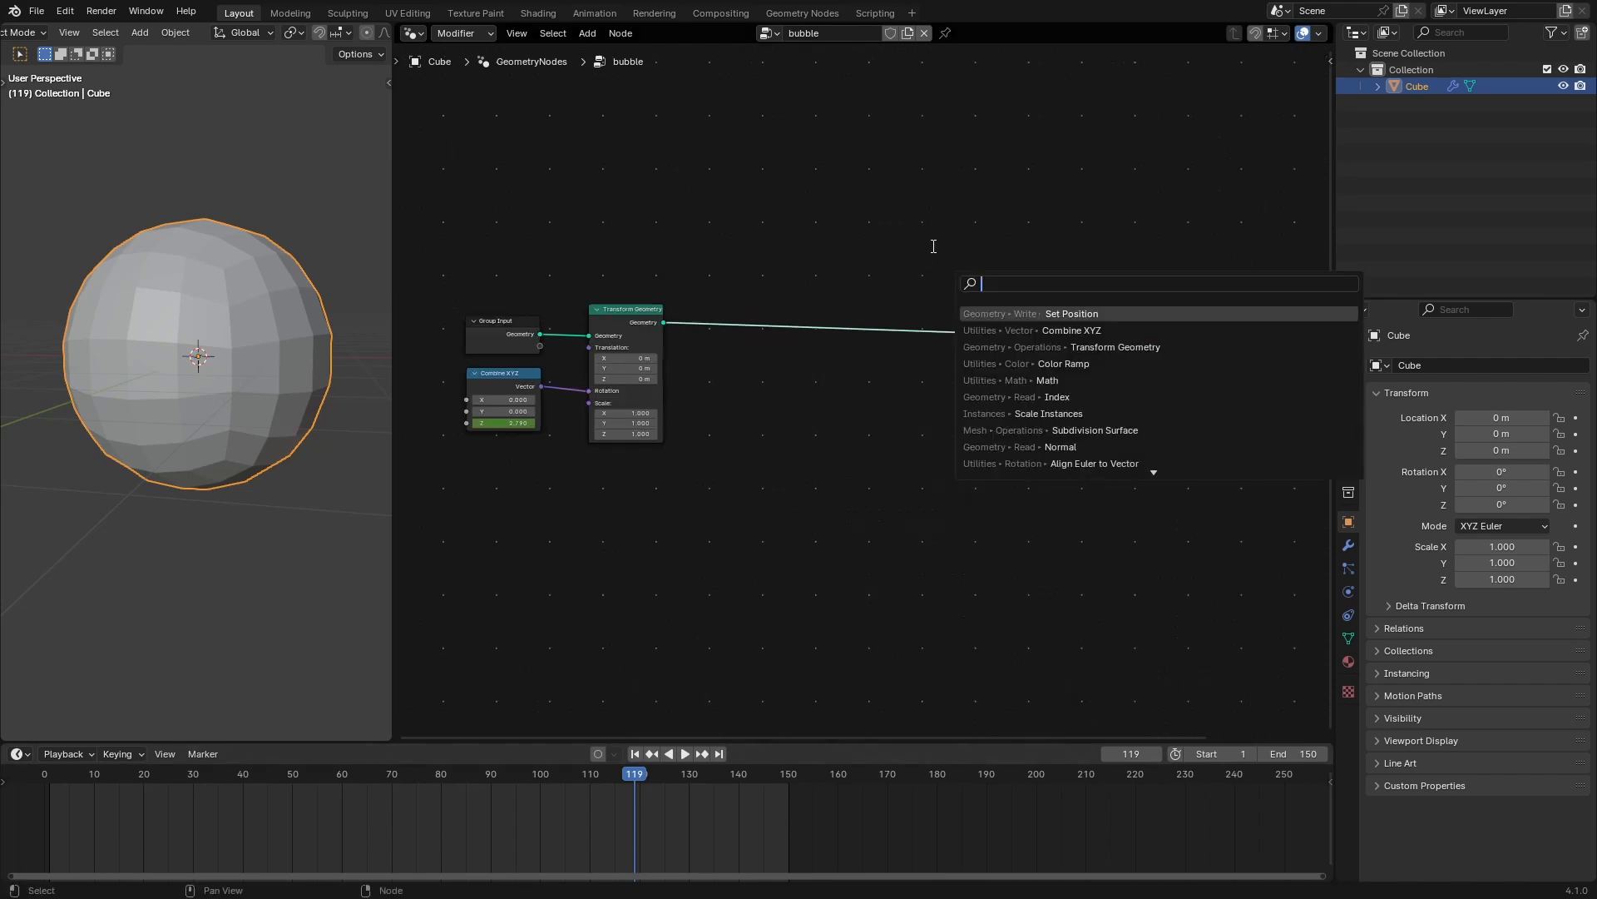
text(oi)
key(Return)
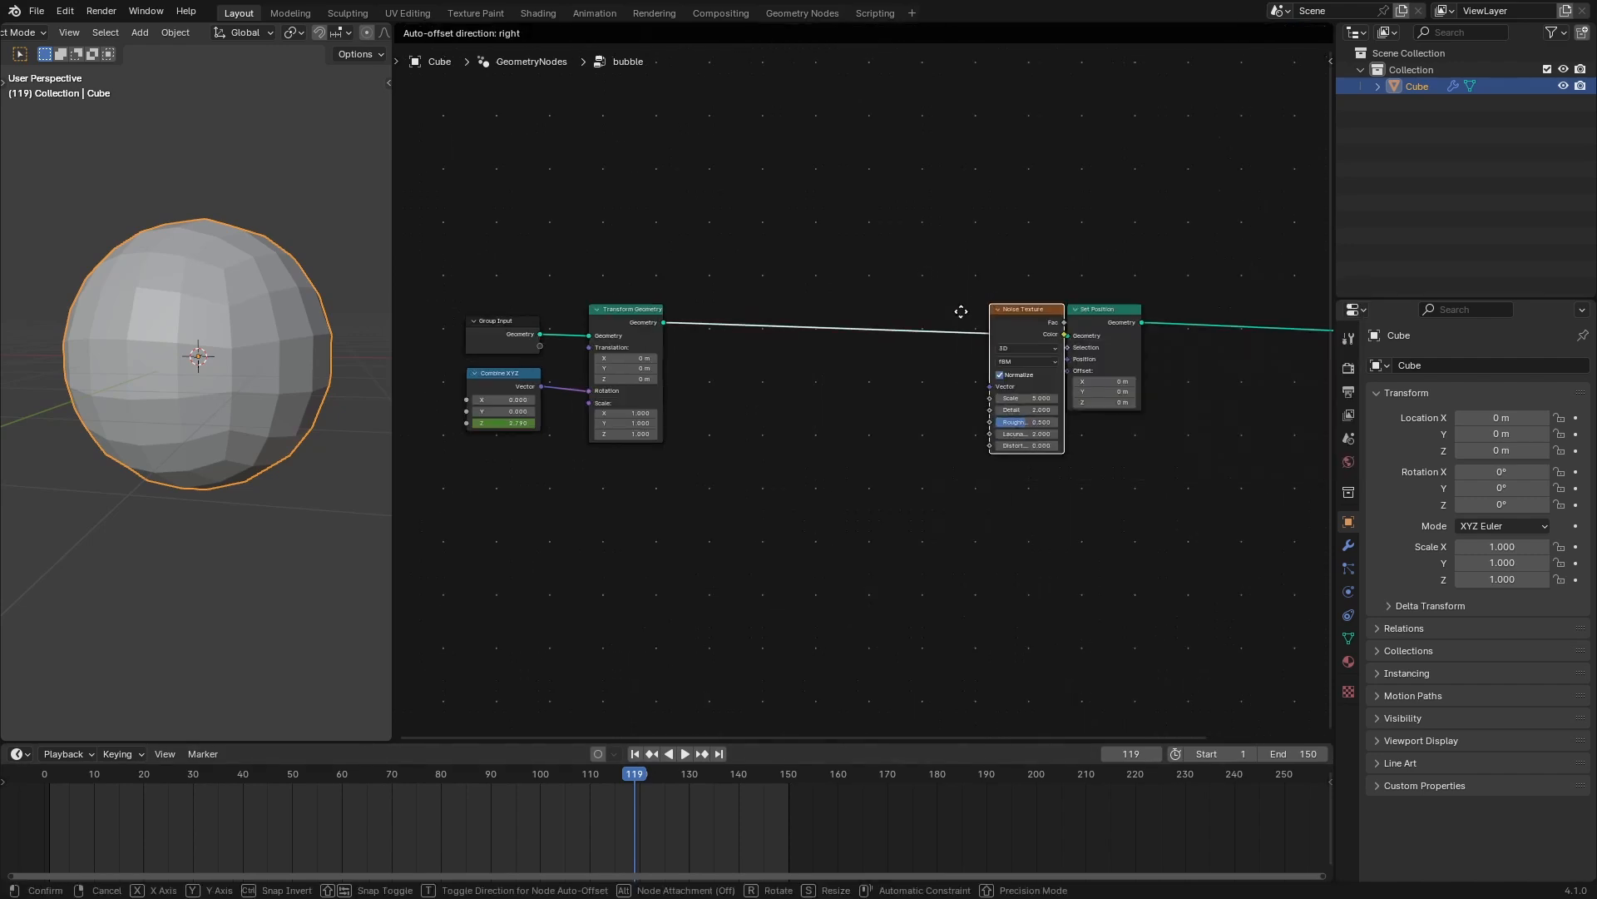
click(825, 397)
scroll(860, 305, up, 2)
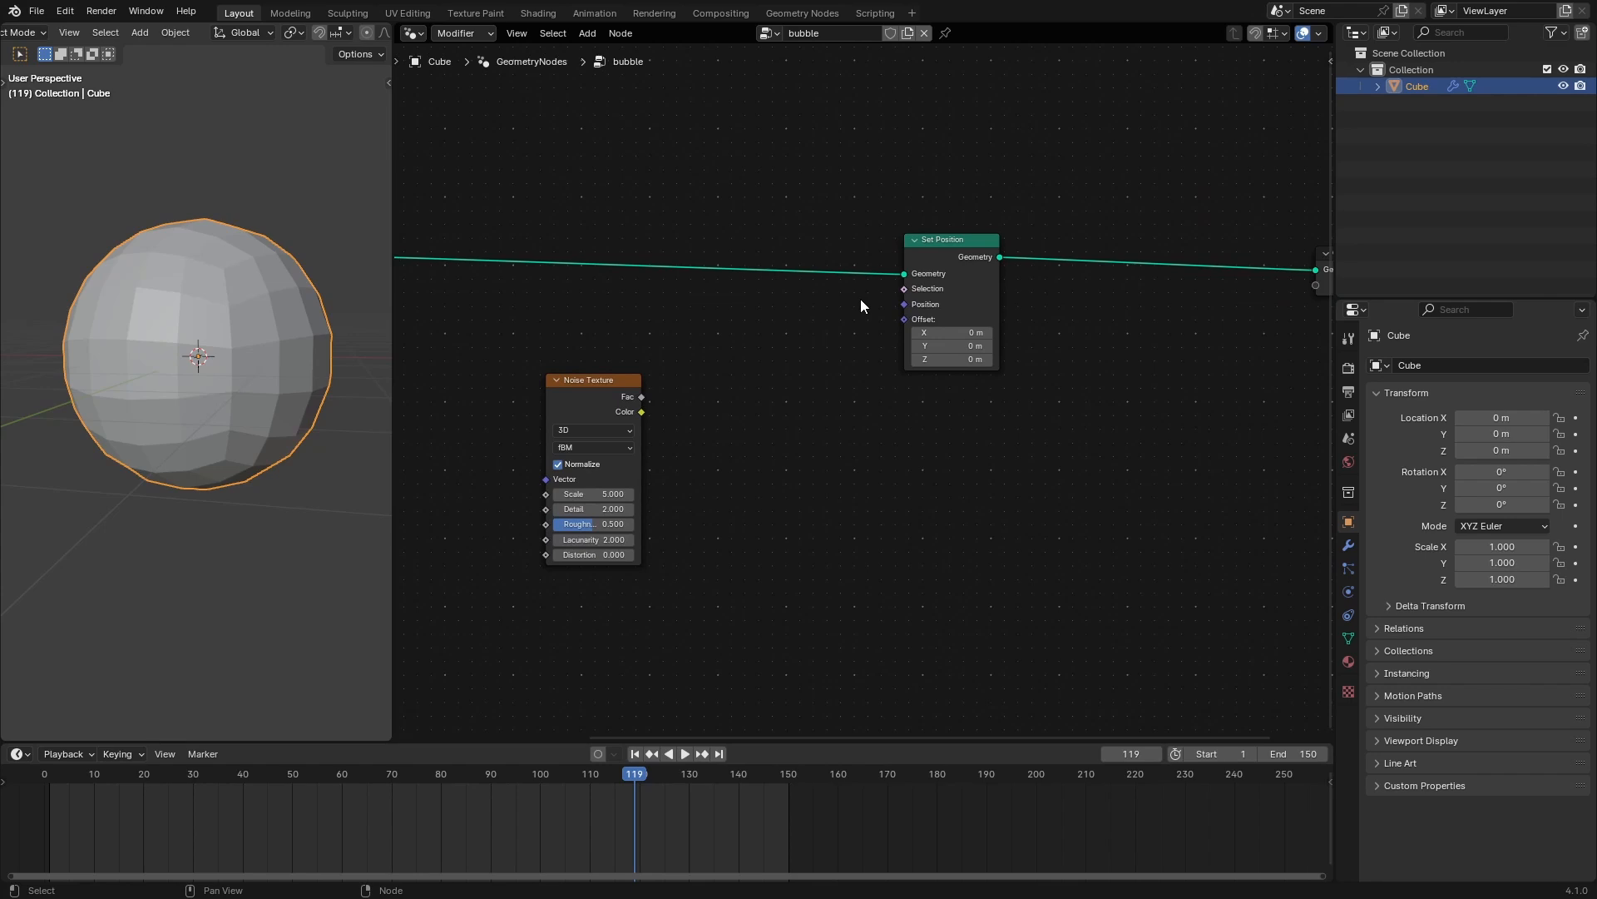
Add a Position node above the Noise Texture and shift both nodes further from Set Position to make room.
key(shift+a)
click(717, 293)
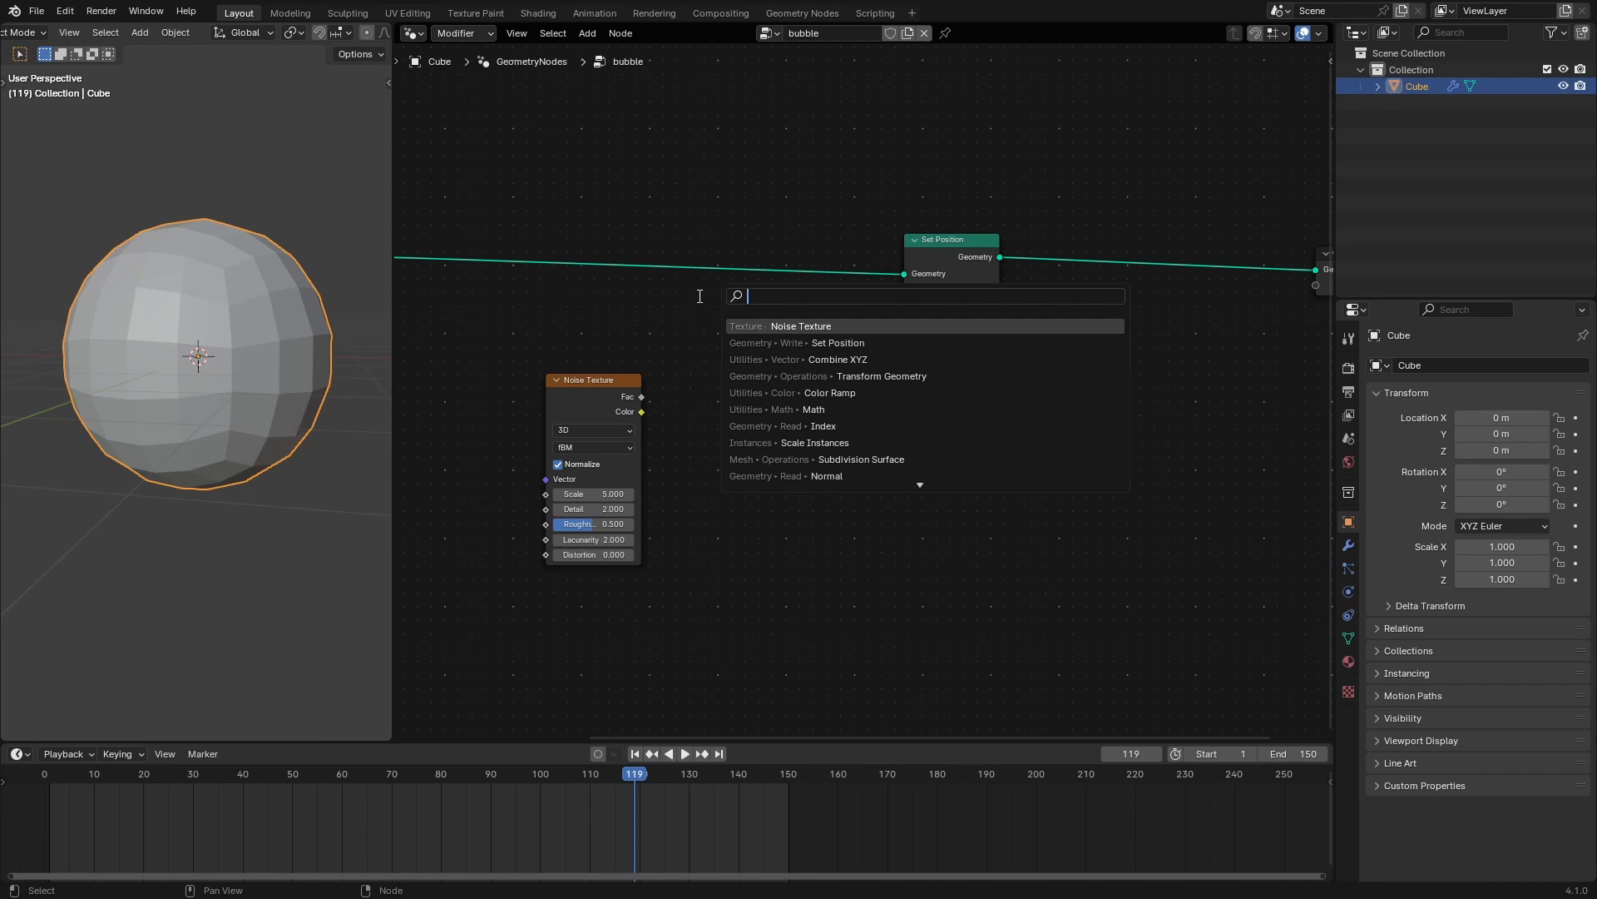
text(po)
click(769, 341)
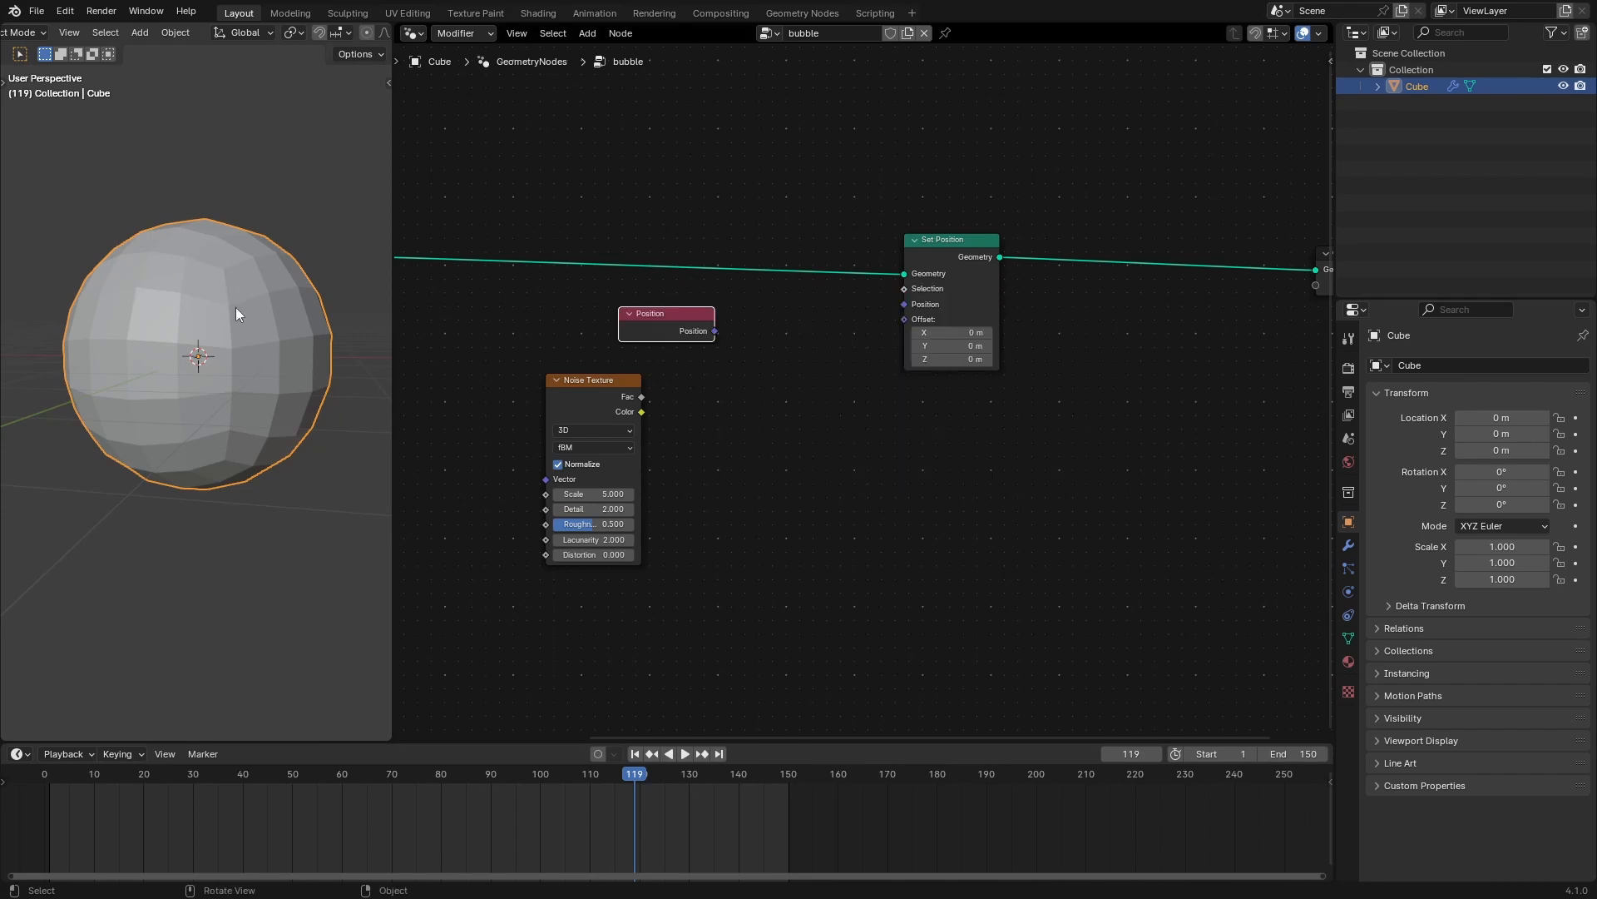
scroll(208, 287, up, 1)
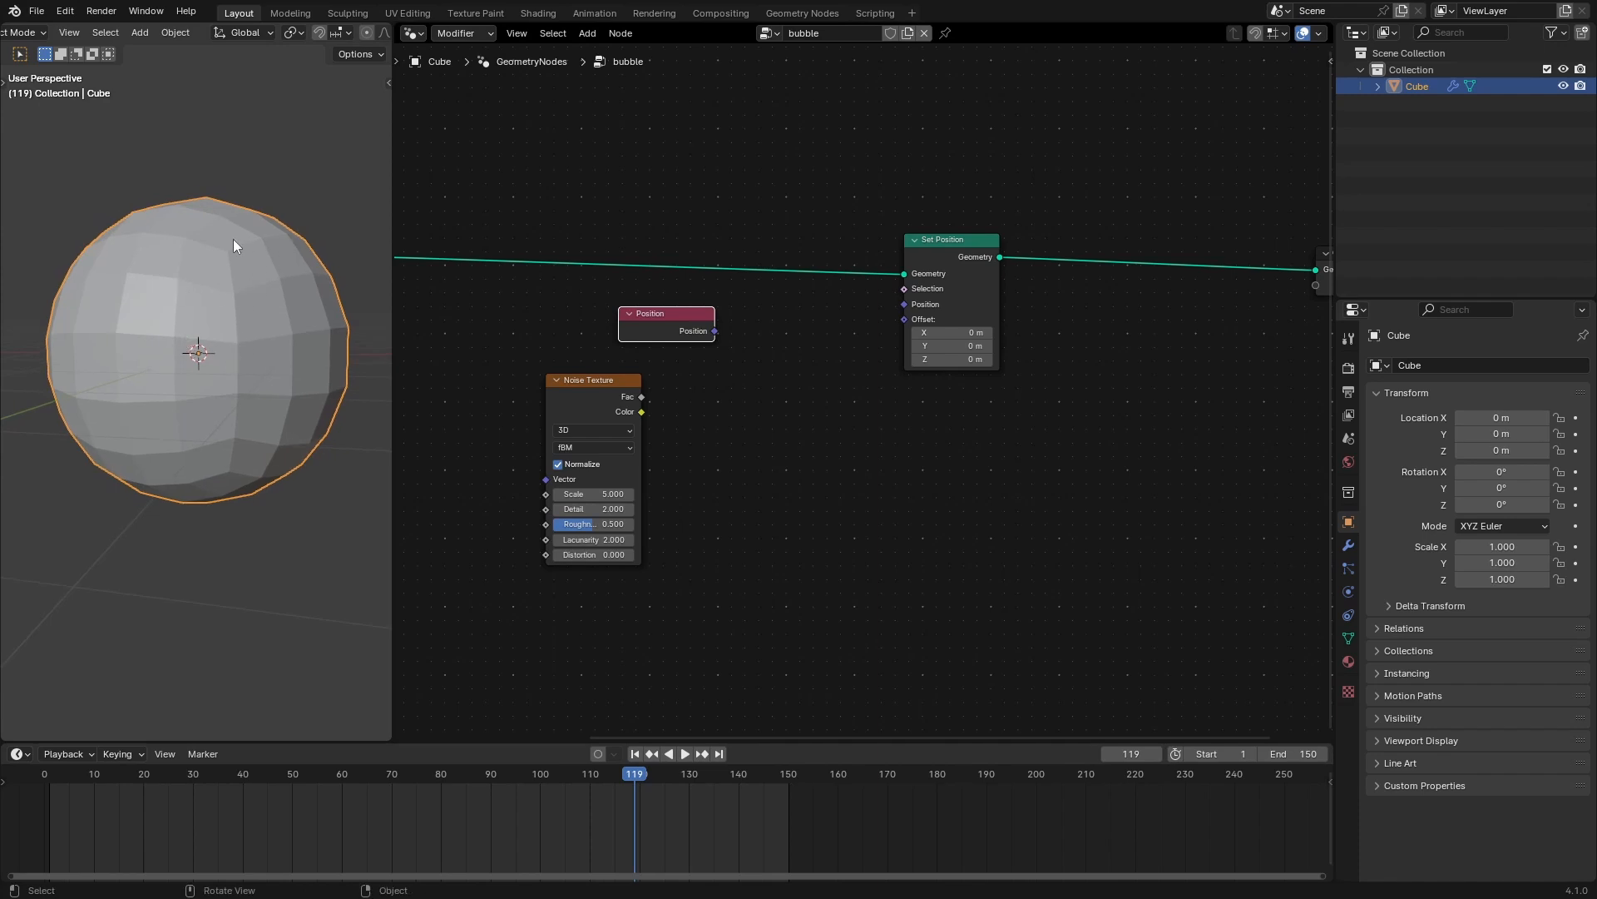
drag(542, 407, 505, 437)
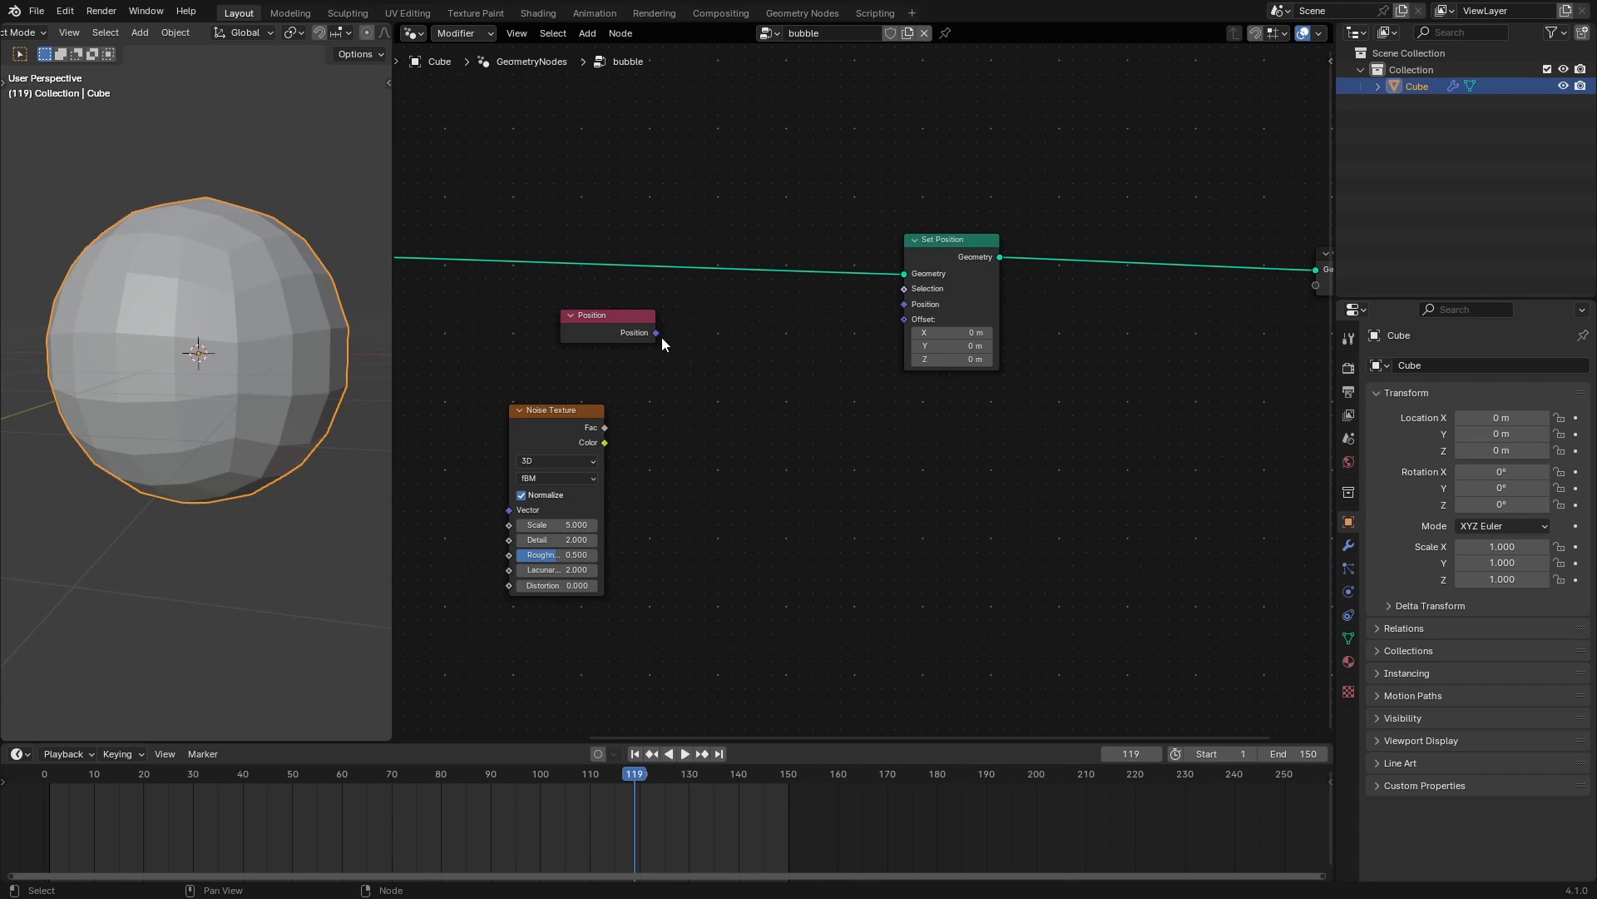
Add a Vector Math node set to Add, fed by the Position node's output.
drag(657, 332, 736, 414)
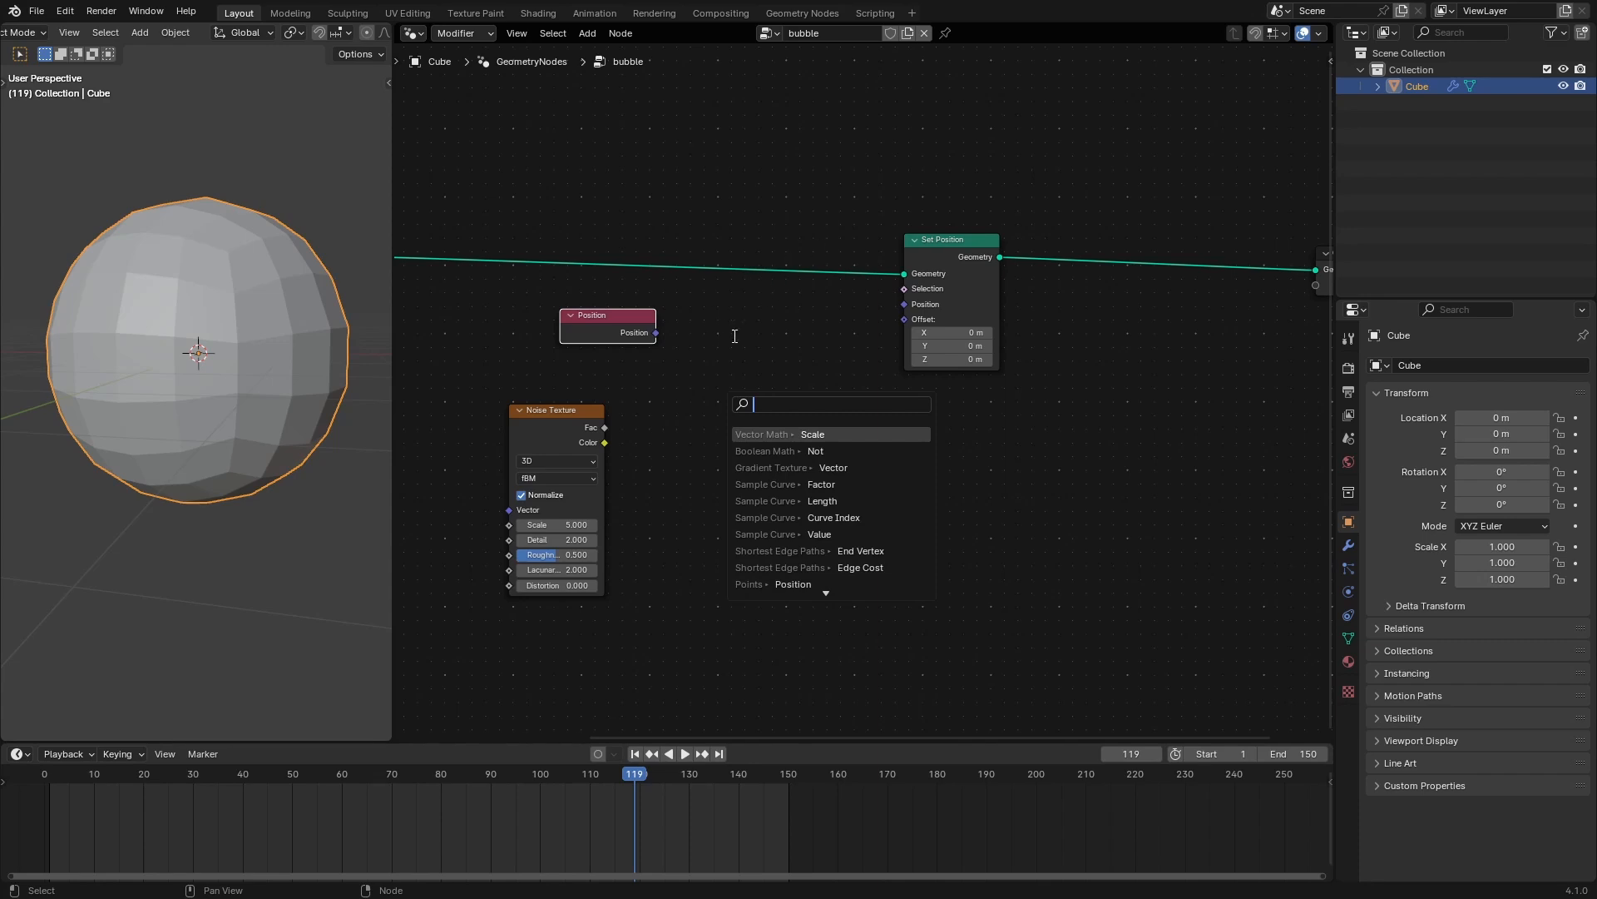
text(vm)
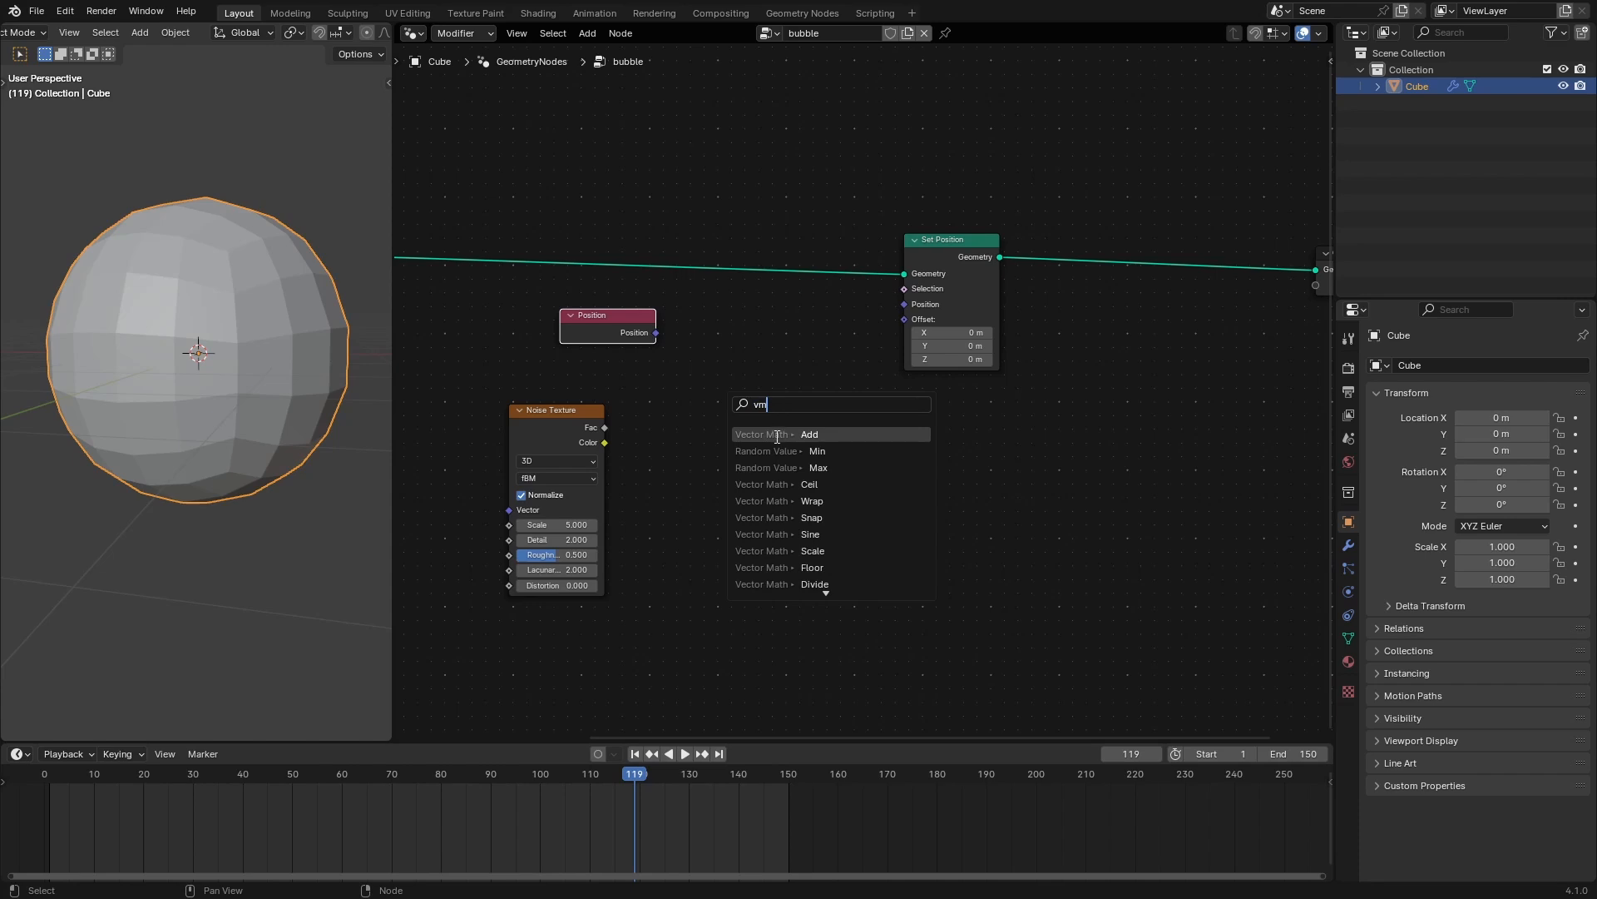
key(Return)
click(740, 388)
Connect the Noise Texture's Color output to the second Vector input of the Add node.
drag(600, 459, 677, 449)
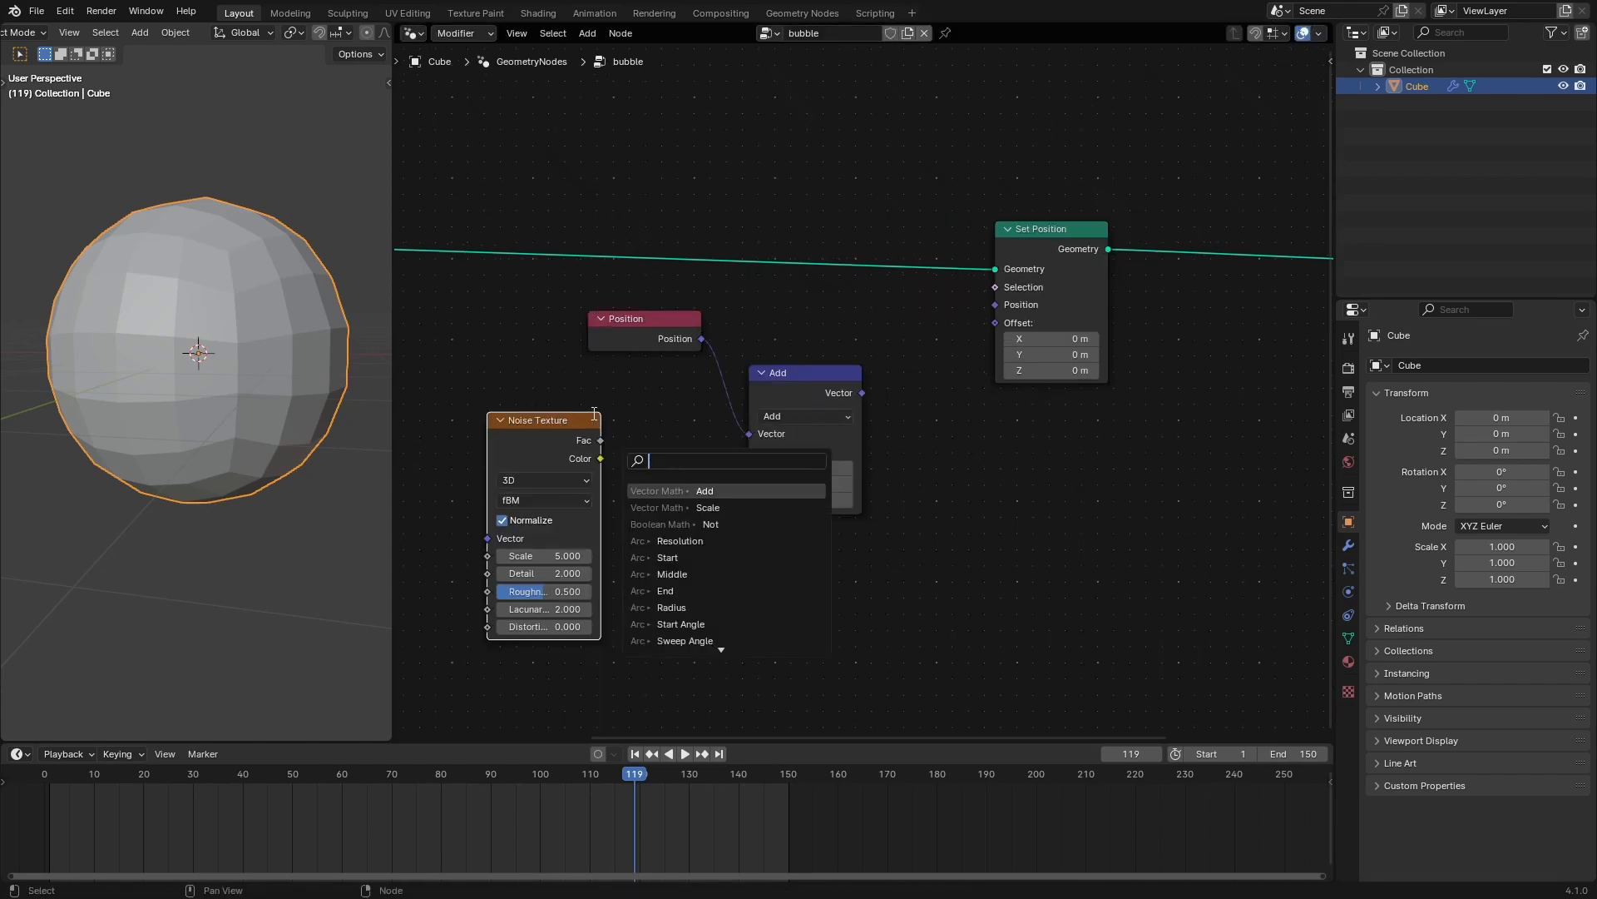
key(Escape)
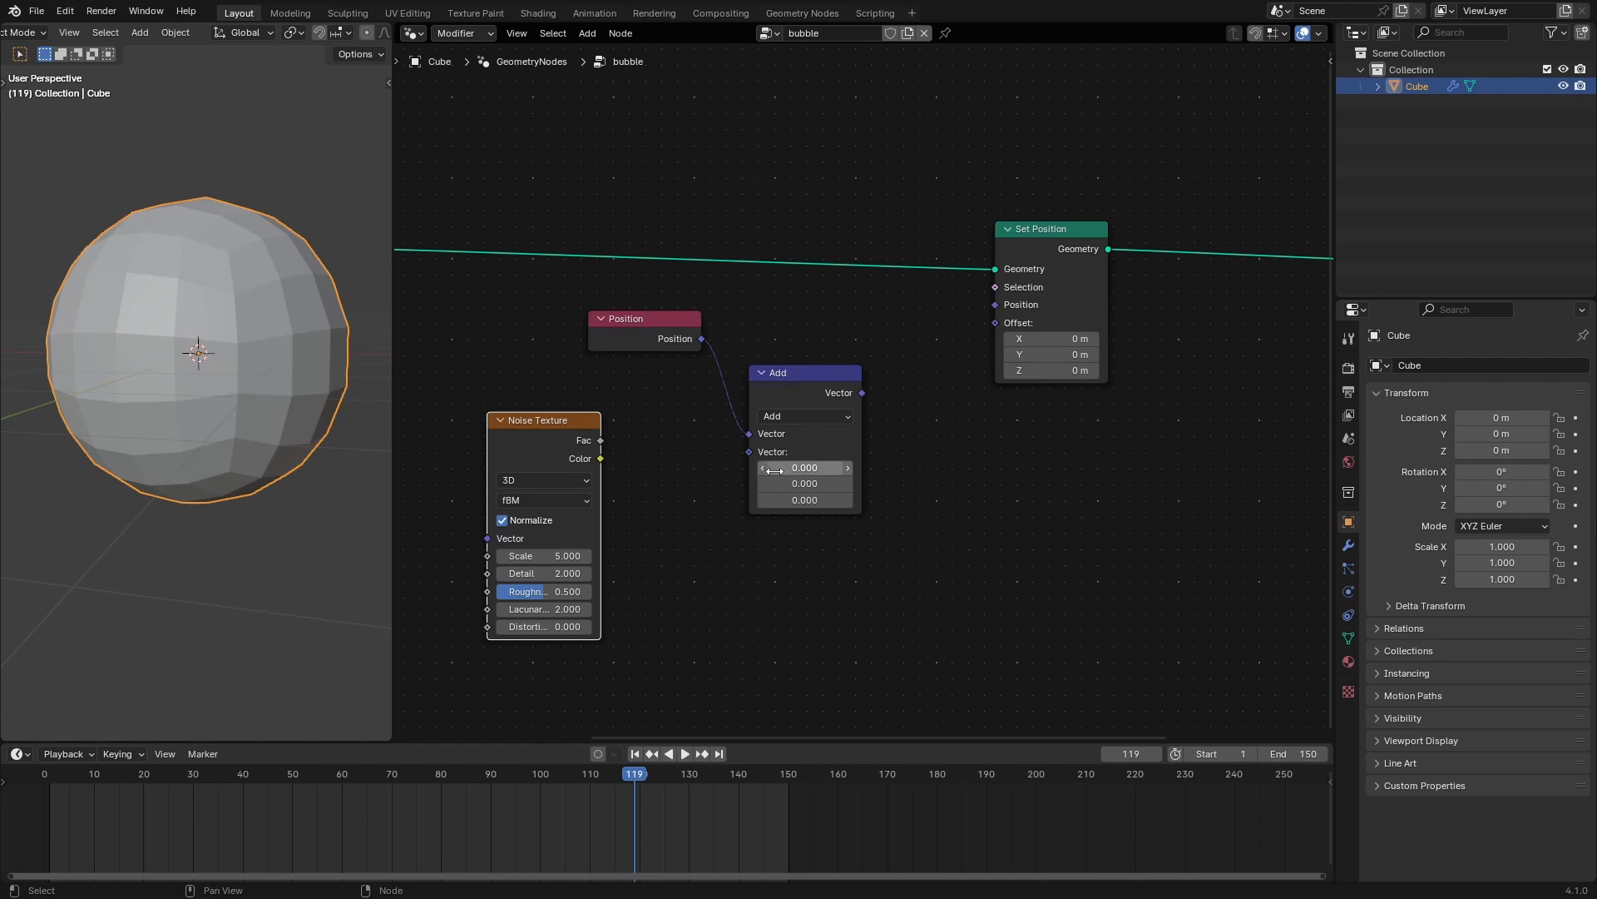
scroll(714, 545, up, 1)
middle_drag(713, 547, 707, 502)
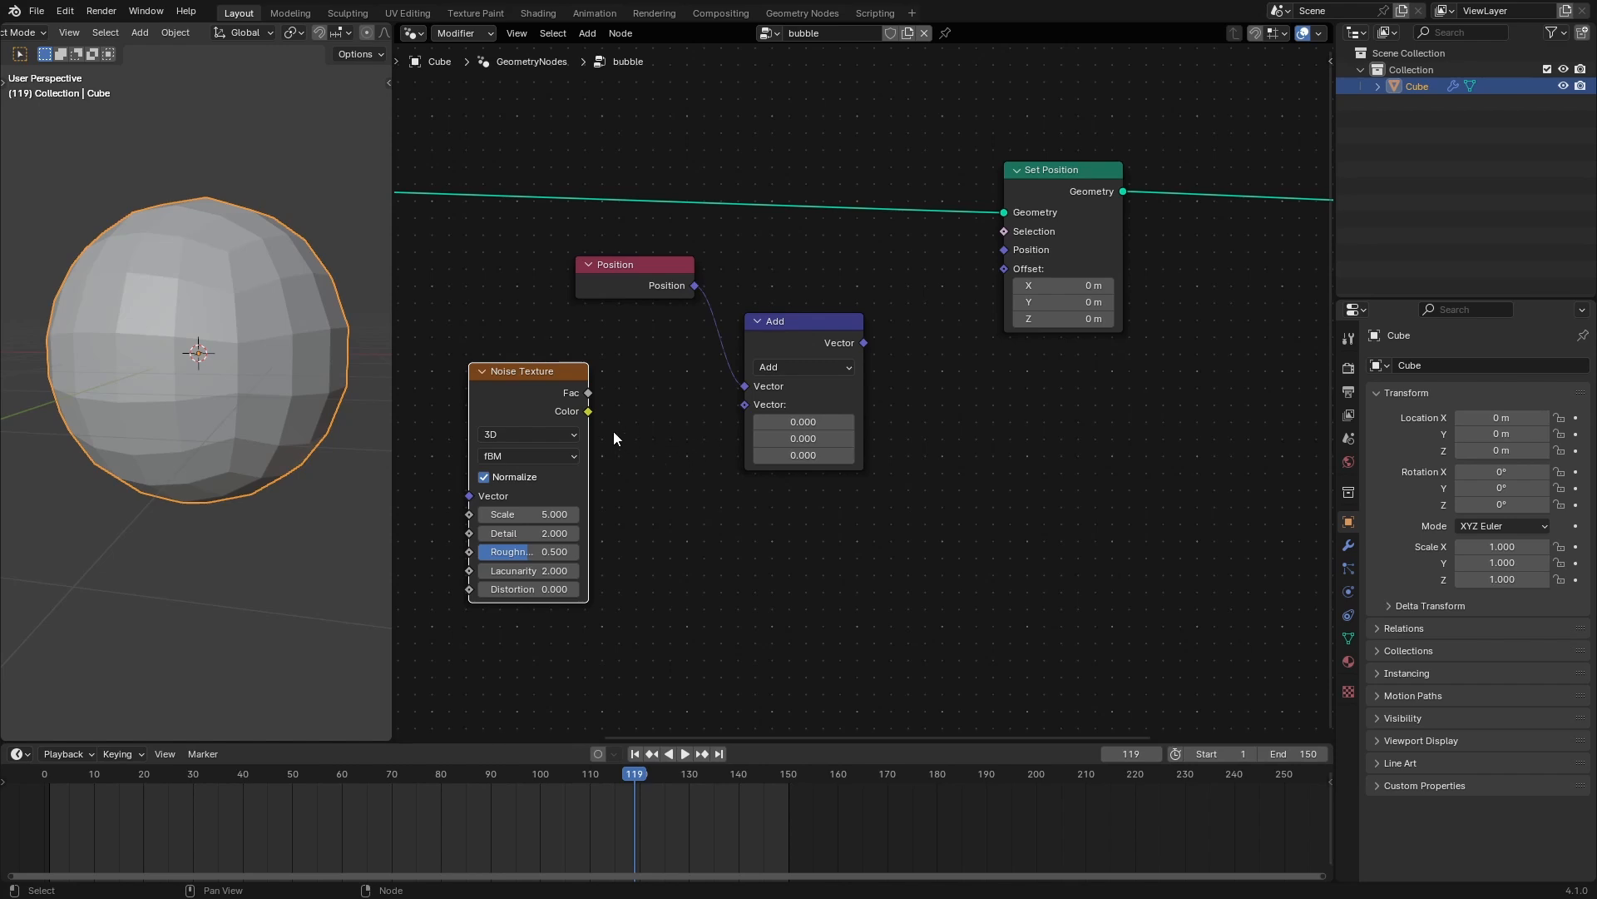
drag(586, 413, 739, 407)
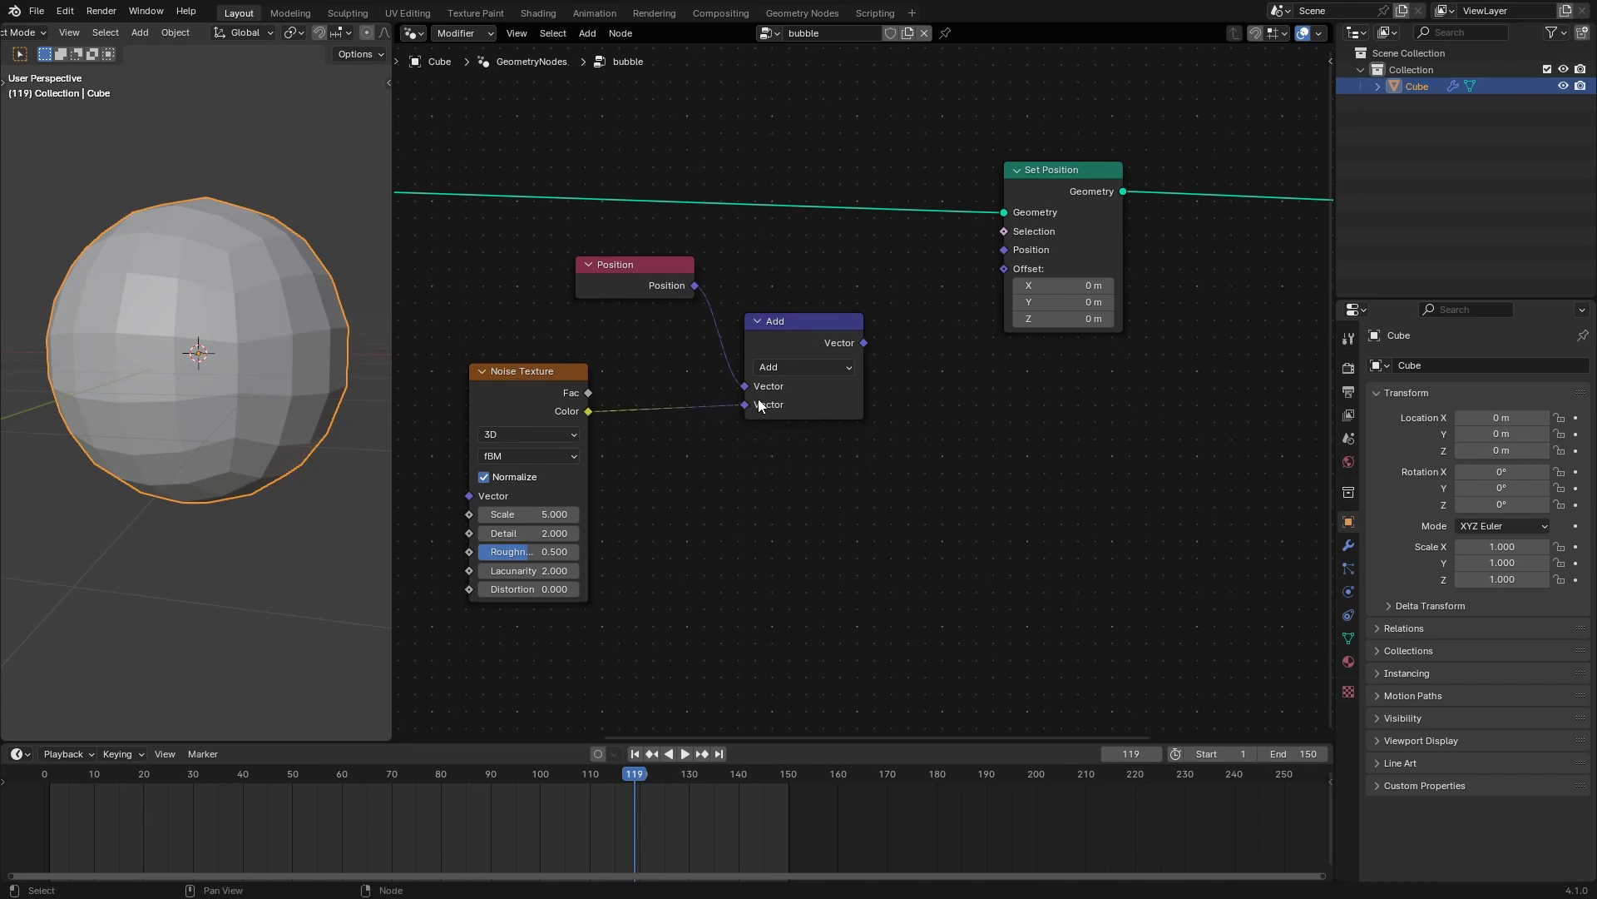
Change the Vector Math operation to Multiply and connect its Vector output to Set Position's Offset.
click(787, 369)
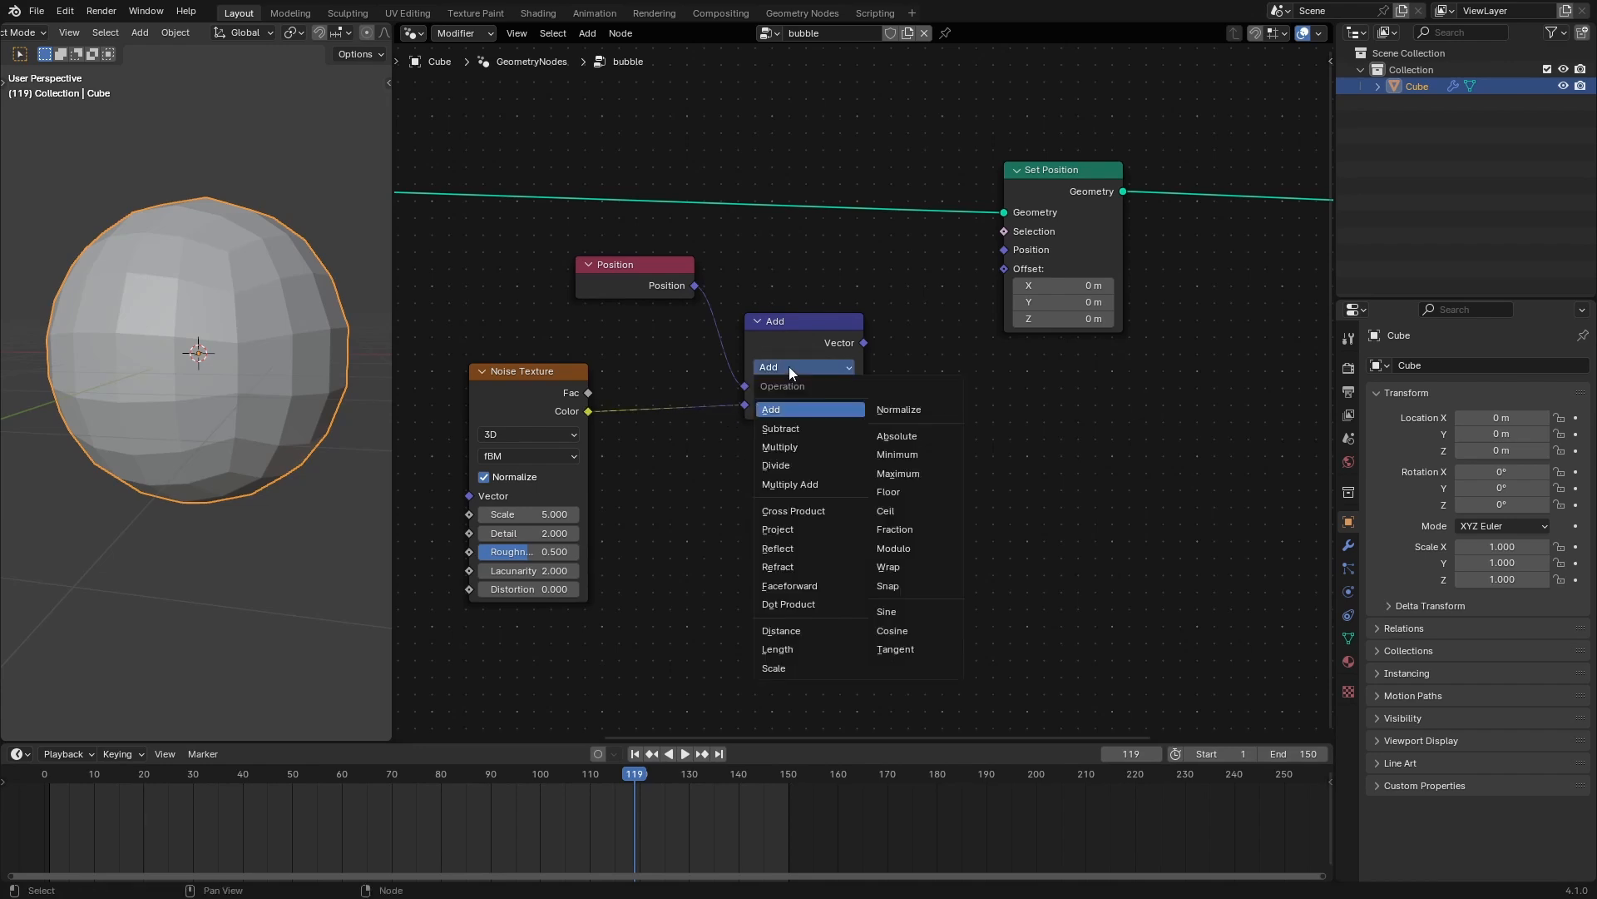
click(796, 446)
drag(788, 386, 782, 394)
drag(539, 371, 570, 384)
drag(858, 350, 1004, 270)
scroll(245, 257, down, 2)
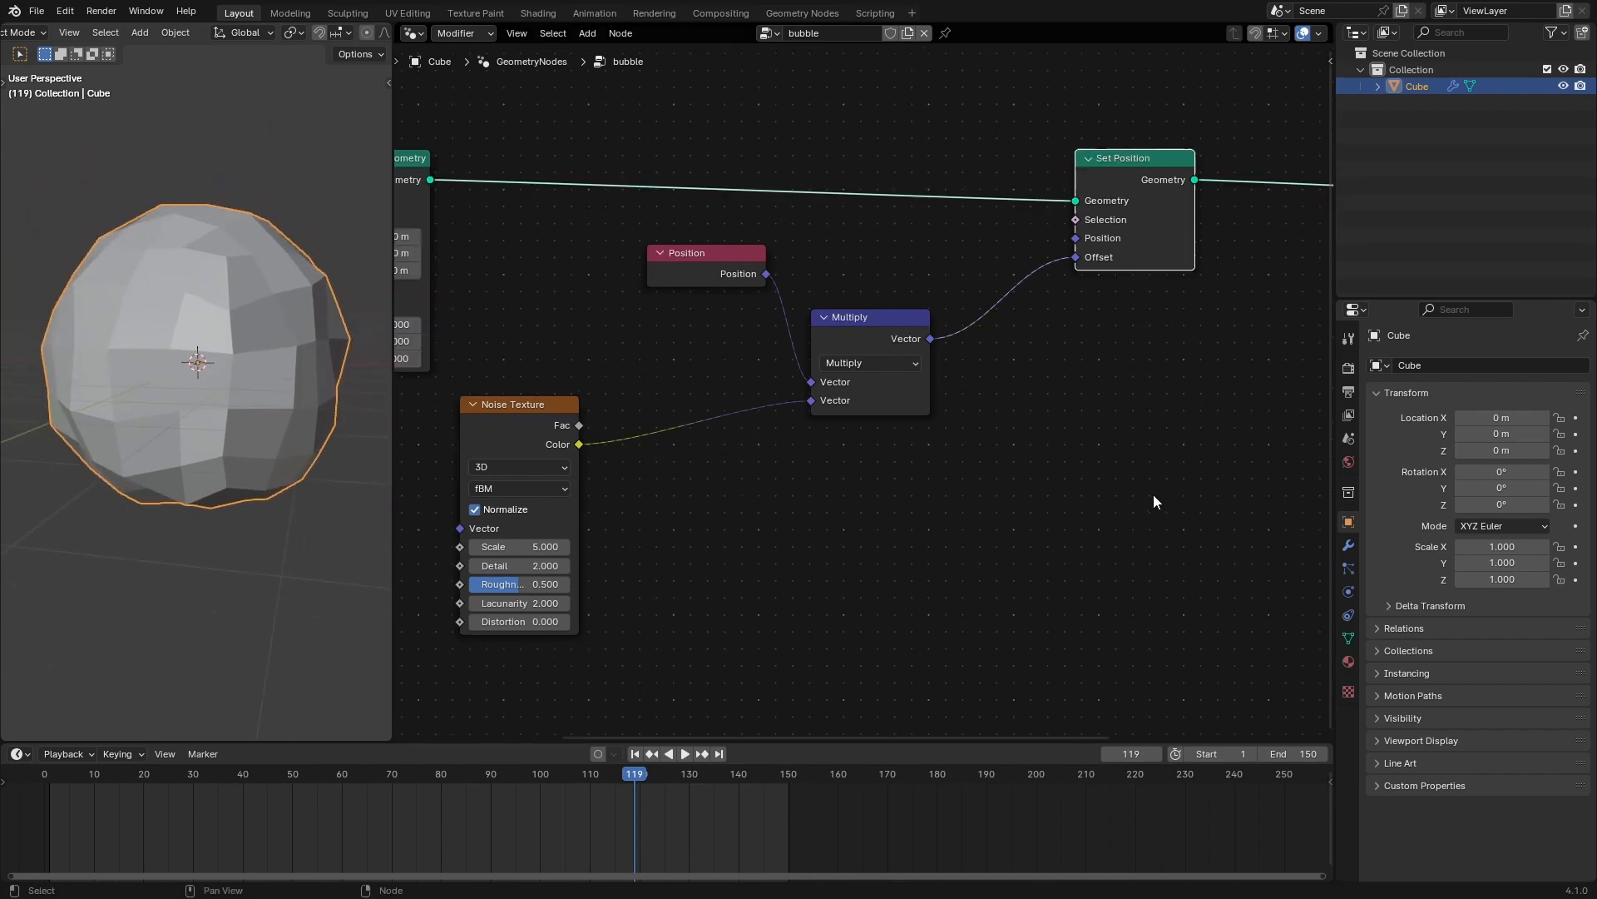
Mute and unmute the Set Position node to compare the sphere with and without the noise offset.
key(m)
key(m)
middle_drag(812, 436, 870, 269)
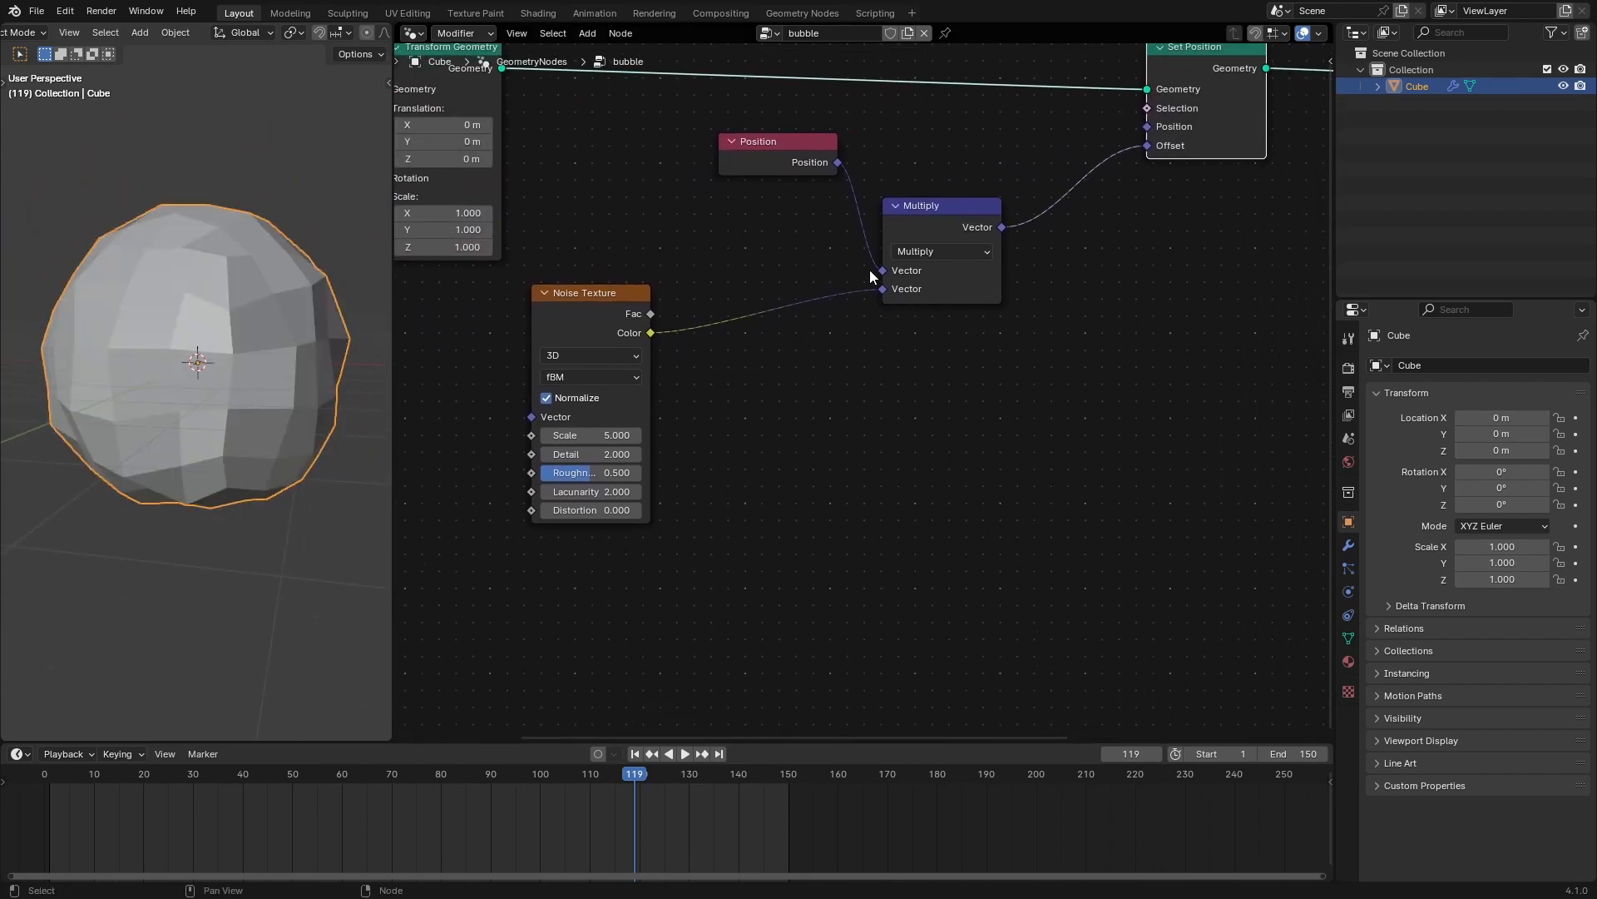
Duplicate the Multiply node onto the link from the noise Color and change the copy's operation to Subtract.
mouse_move(606, 293)
mouse_down()
mouse_move(632, 297)
mouse_move(593, 306)
mouse_up()
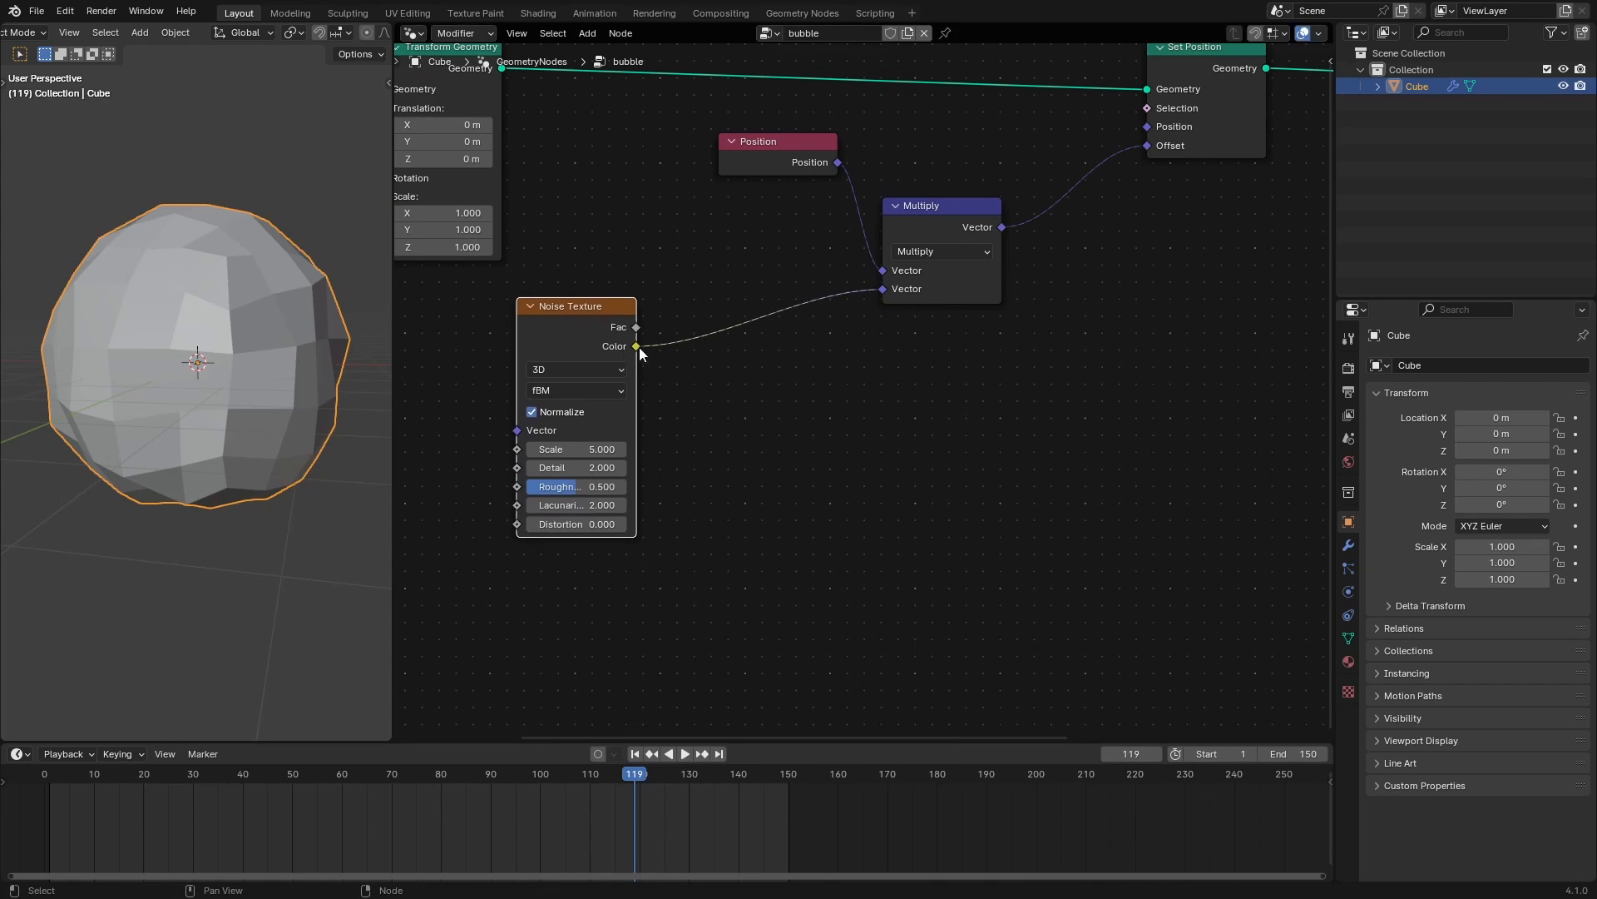
drag(948, 208, 976, 200)
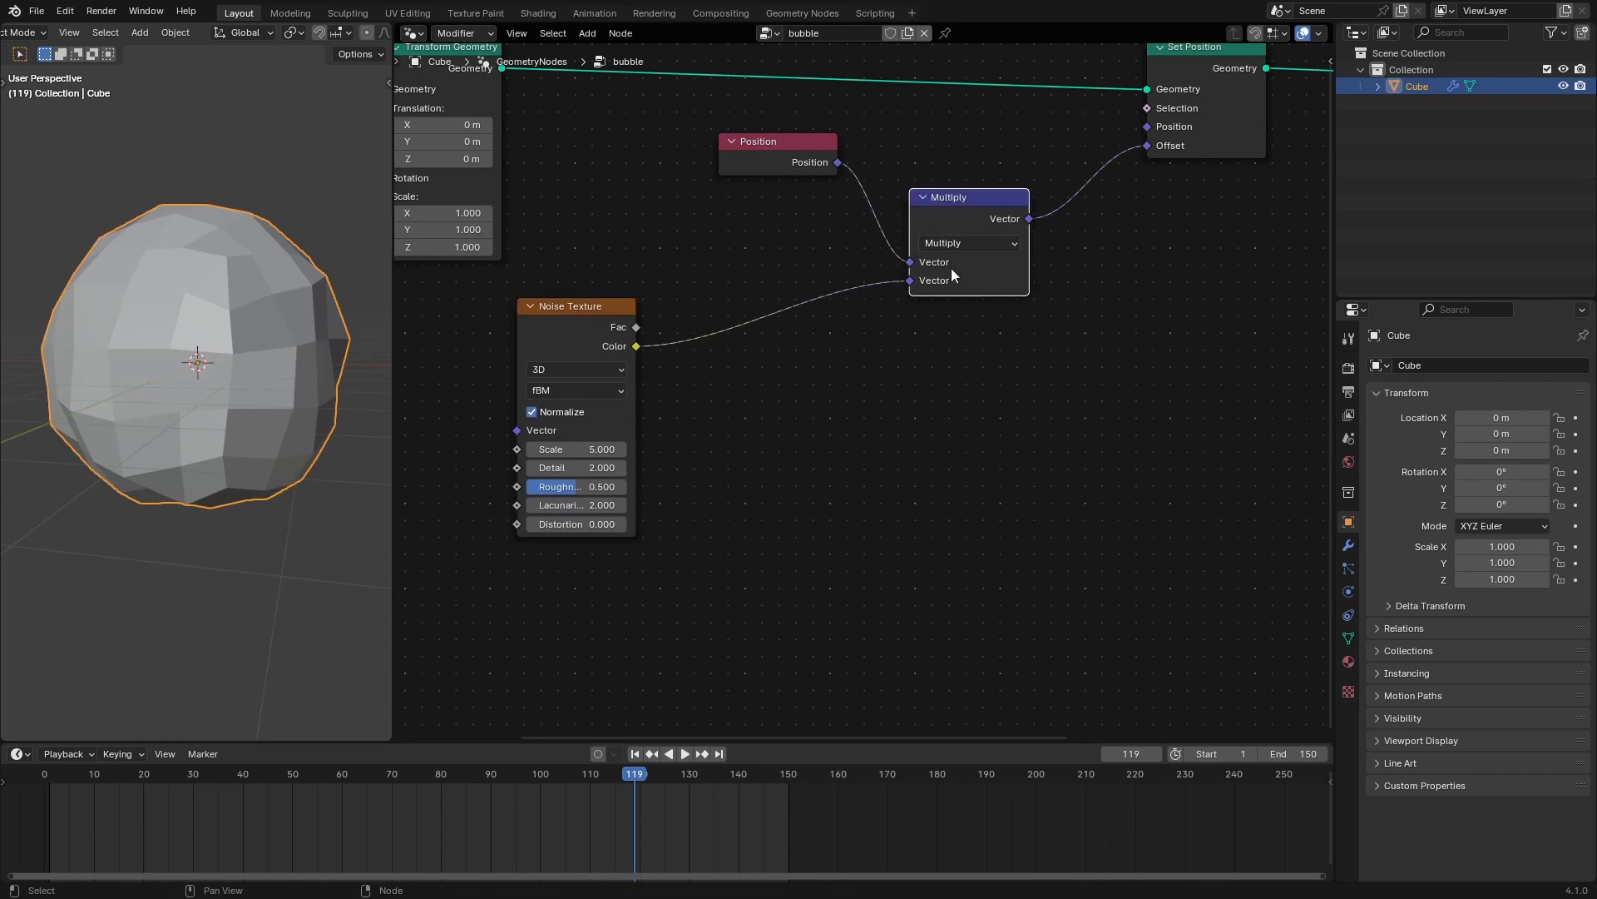
key(shift+d)
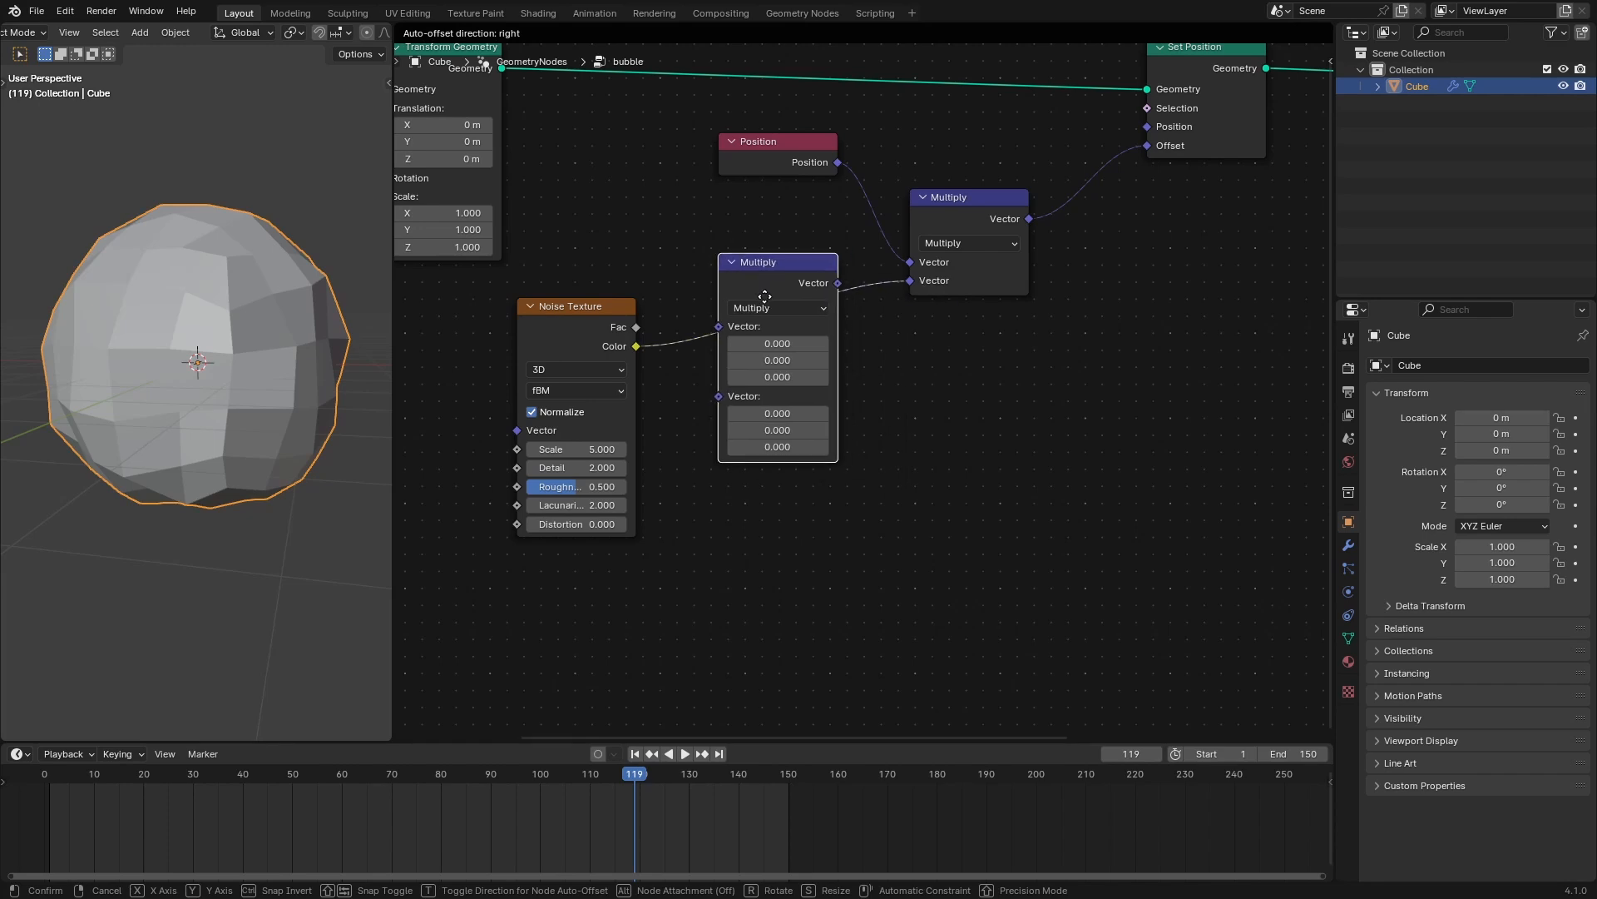
click(757, 314)
click(761, 314)
click(759, 375)
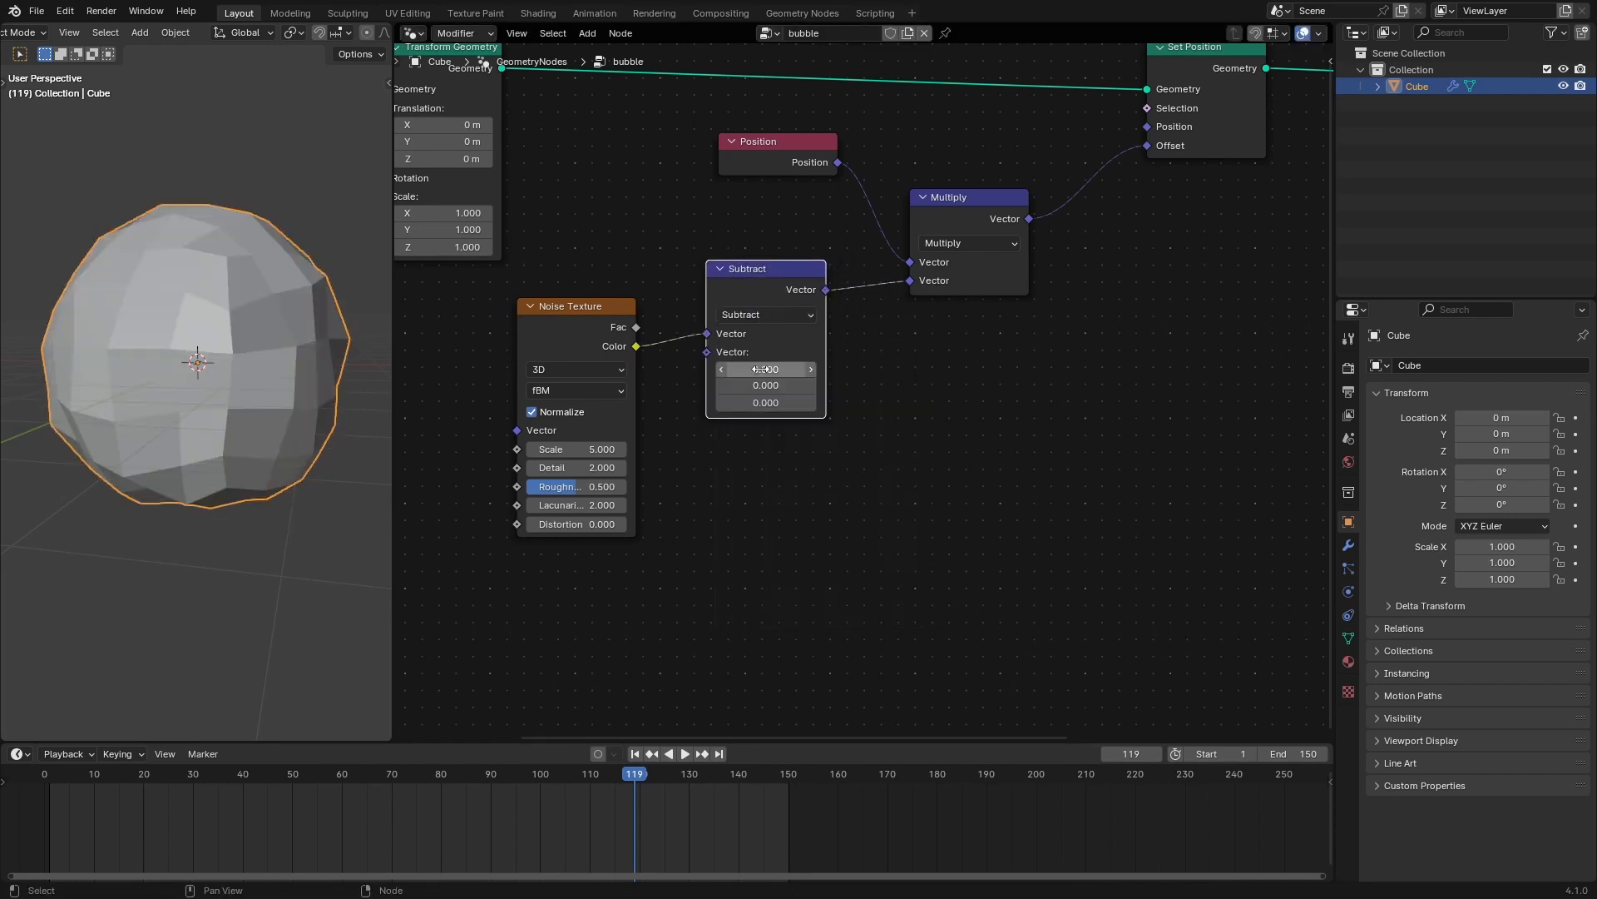
Set all three components of the Subtract node's second vector to 0.5.
drag(764, 445, 770, 499)
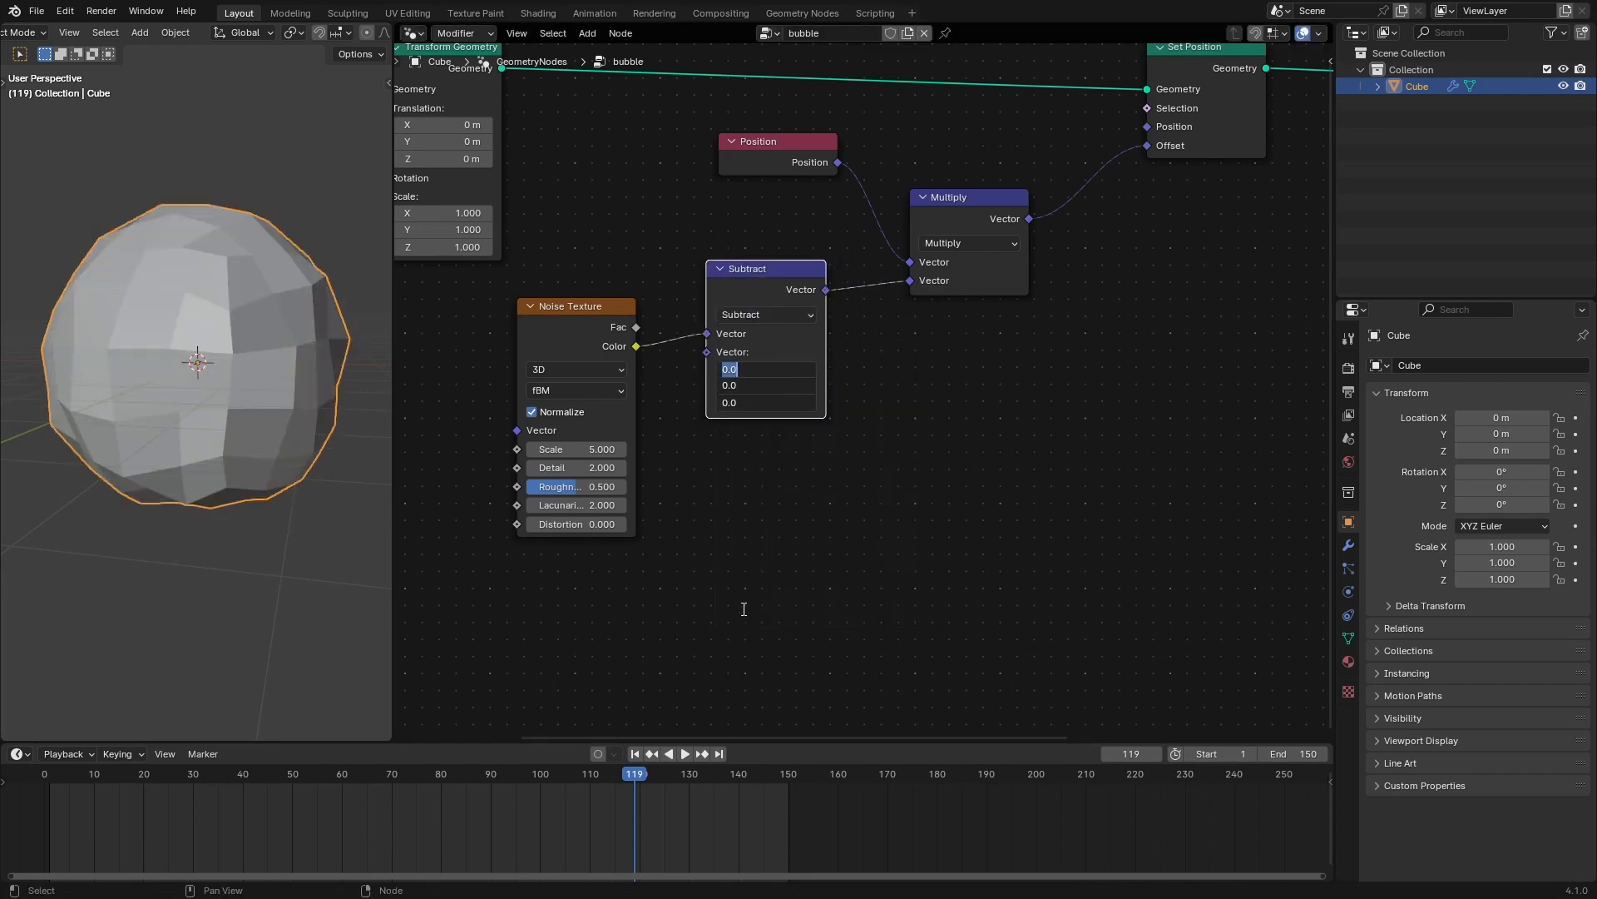
text(.5)
key(Return)
Orbit around the displaced mesh and toggle Set Position's muting to compare the centered noise displacement.
middle_drag(117, 391, 200, 308)
middle_drag(1228, 266, 1159, 377)
click(1151, 263)
middle_drag(1126, 265, 1186, 265)
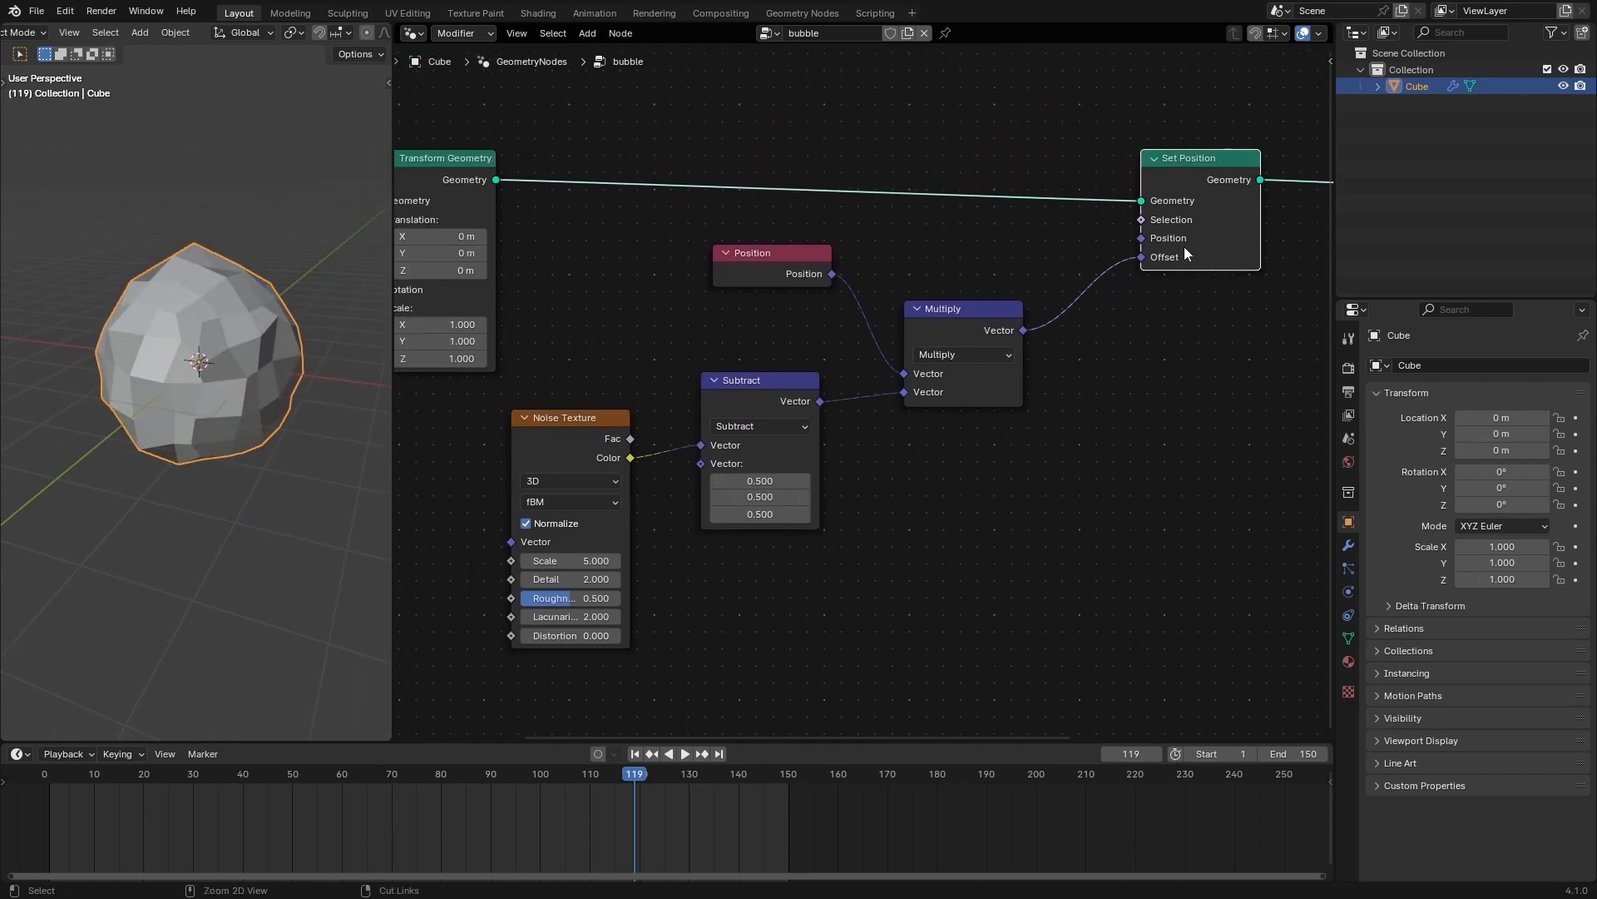
key(m)
key(m)
Set the Noise Texture's Detail to 0.
middle_drag(777, 334, 996, 197)
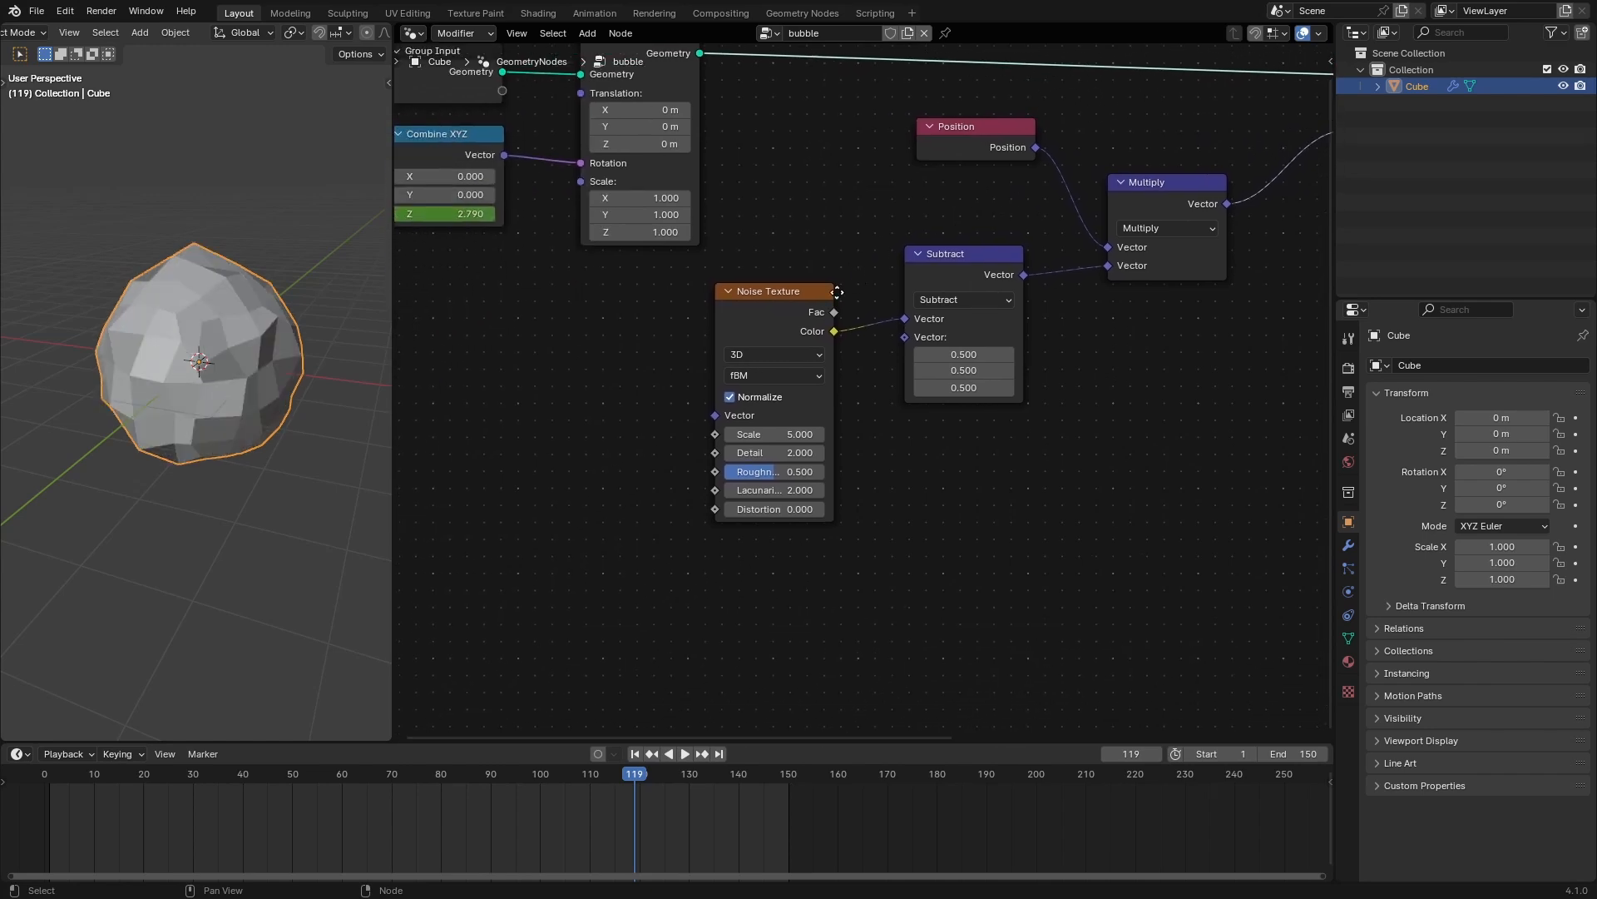
click(782, 433)
text(0)
key(Return)
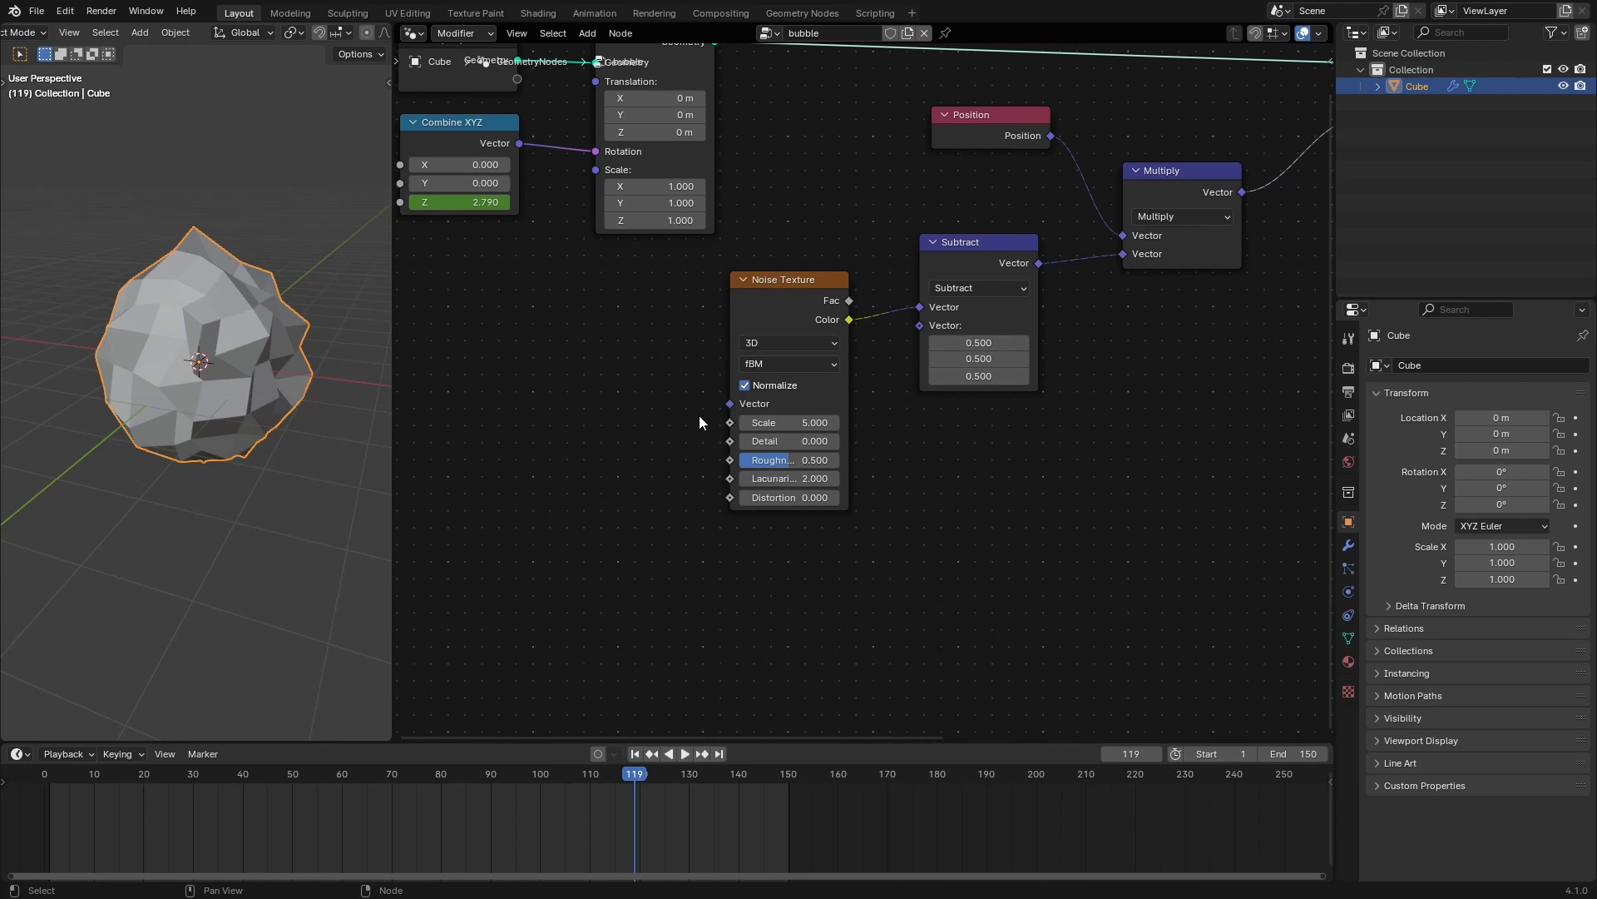
Set the Noise Texture's Scale to 0.120 and switch its dimensions to 4D.
drag(778, 423, 371, 317)
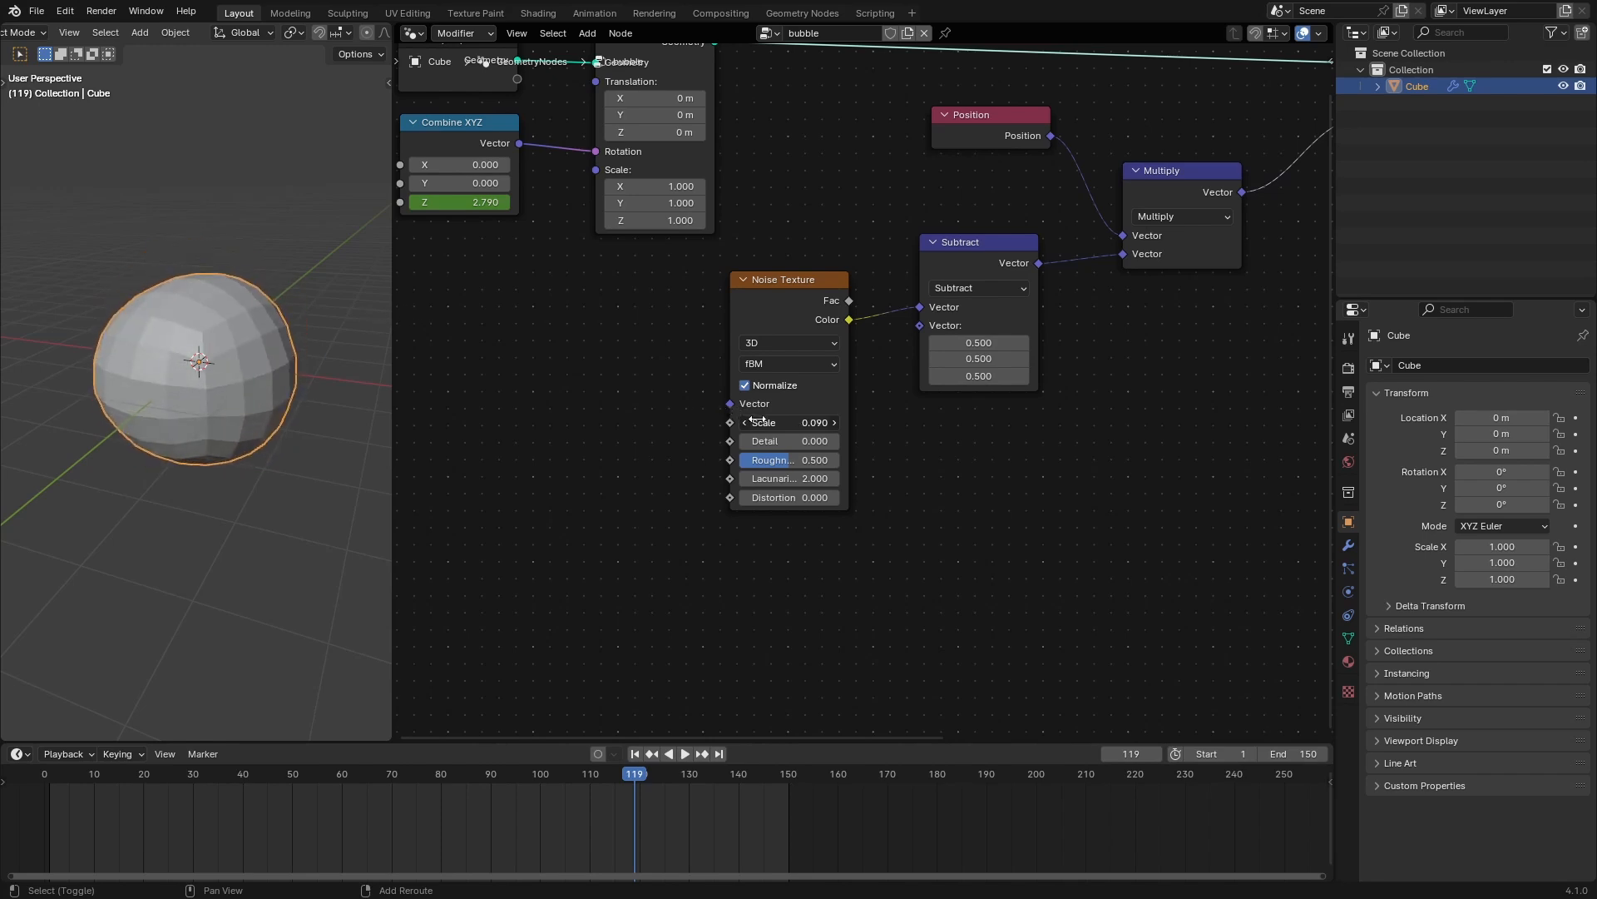
drag(758, 419, 763, 425)
middle_drag(692, 364, 673, 379)
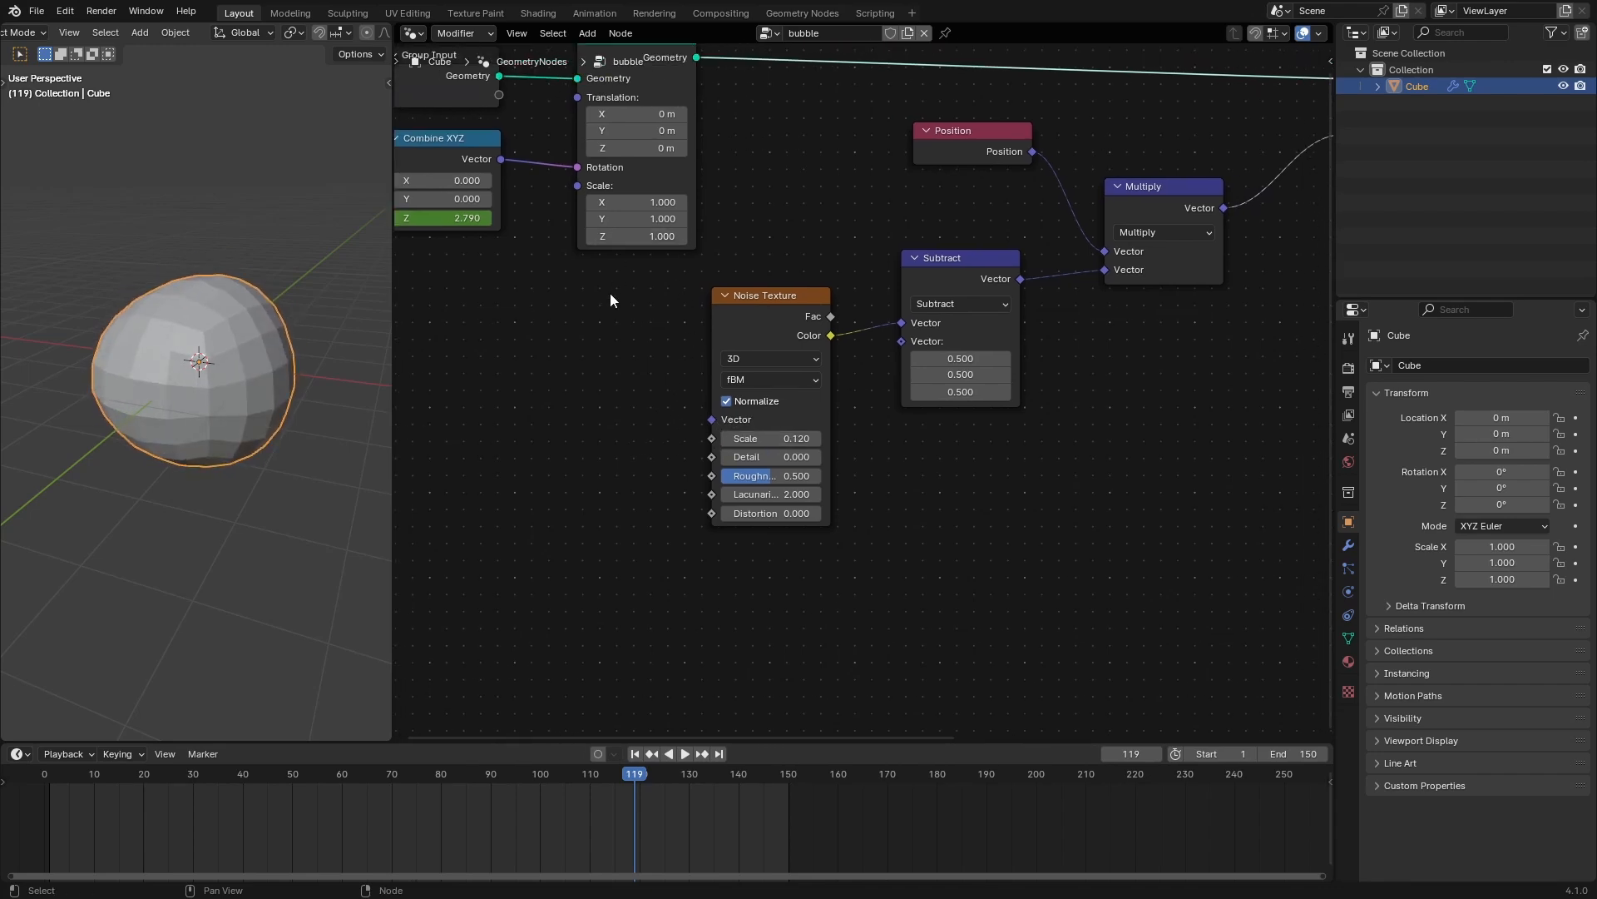
click(737, 360)
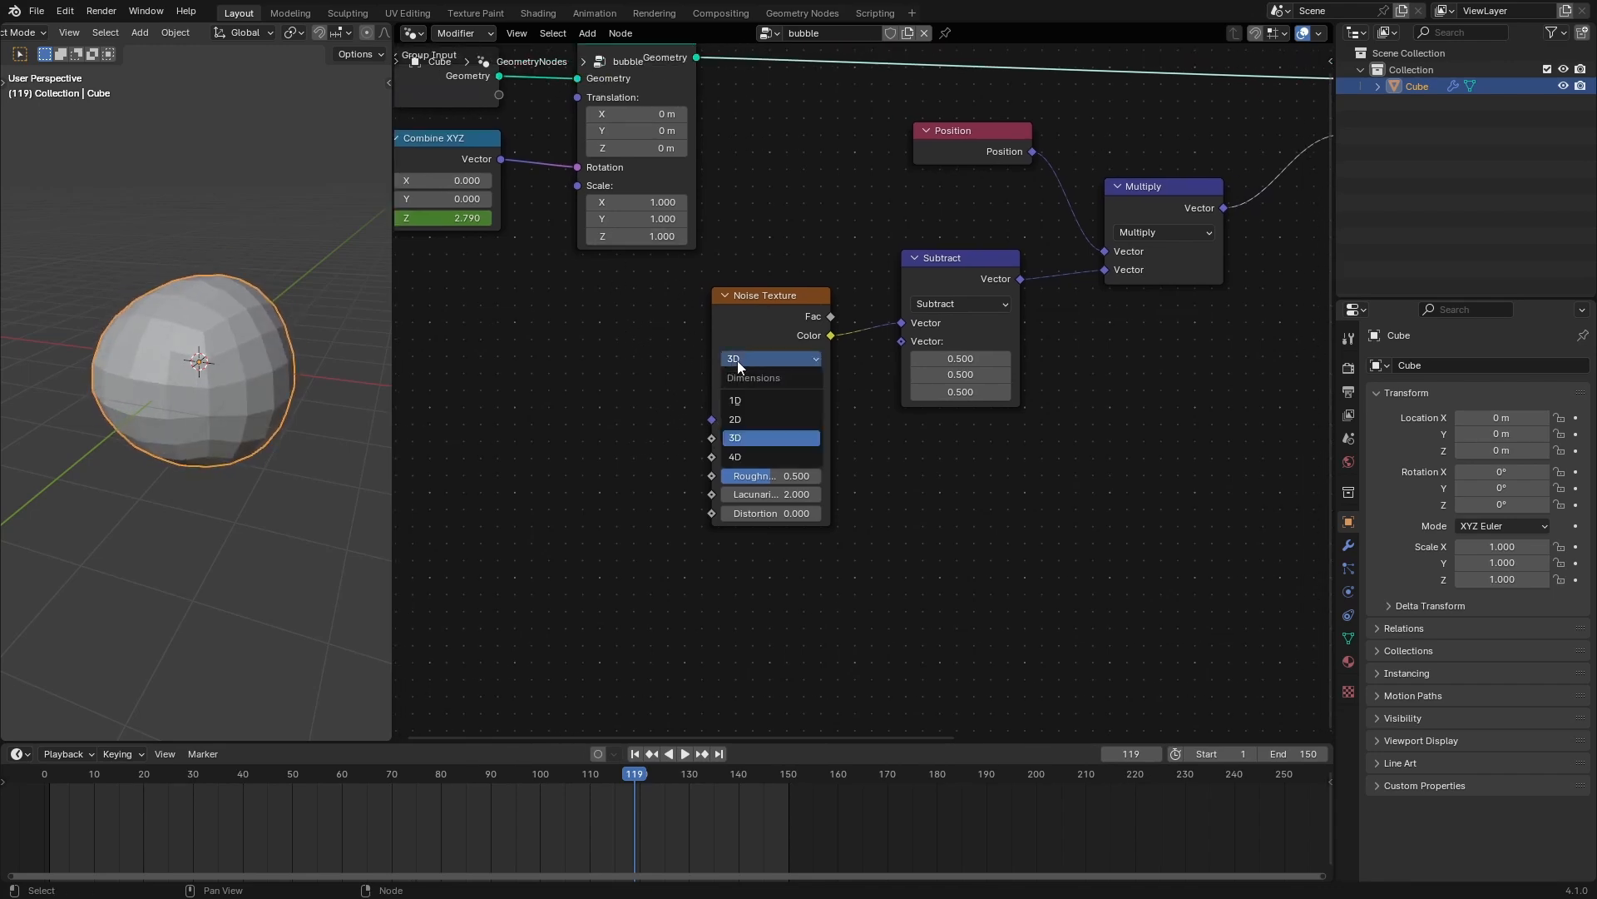
click(744, 455)
middle_drag(678, 408, 721, 407)
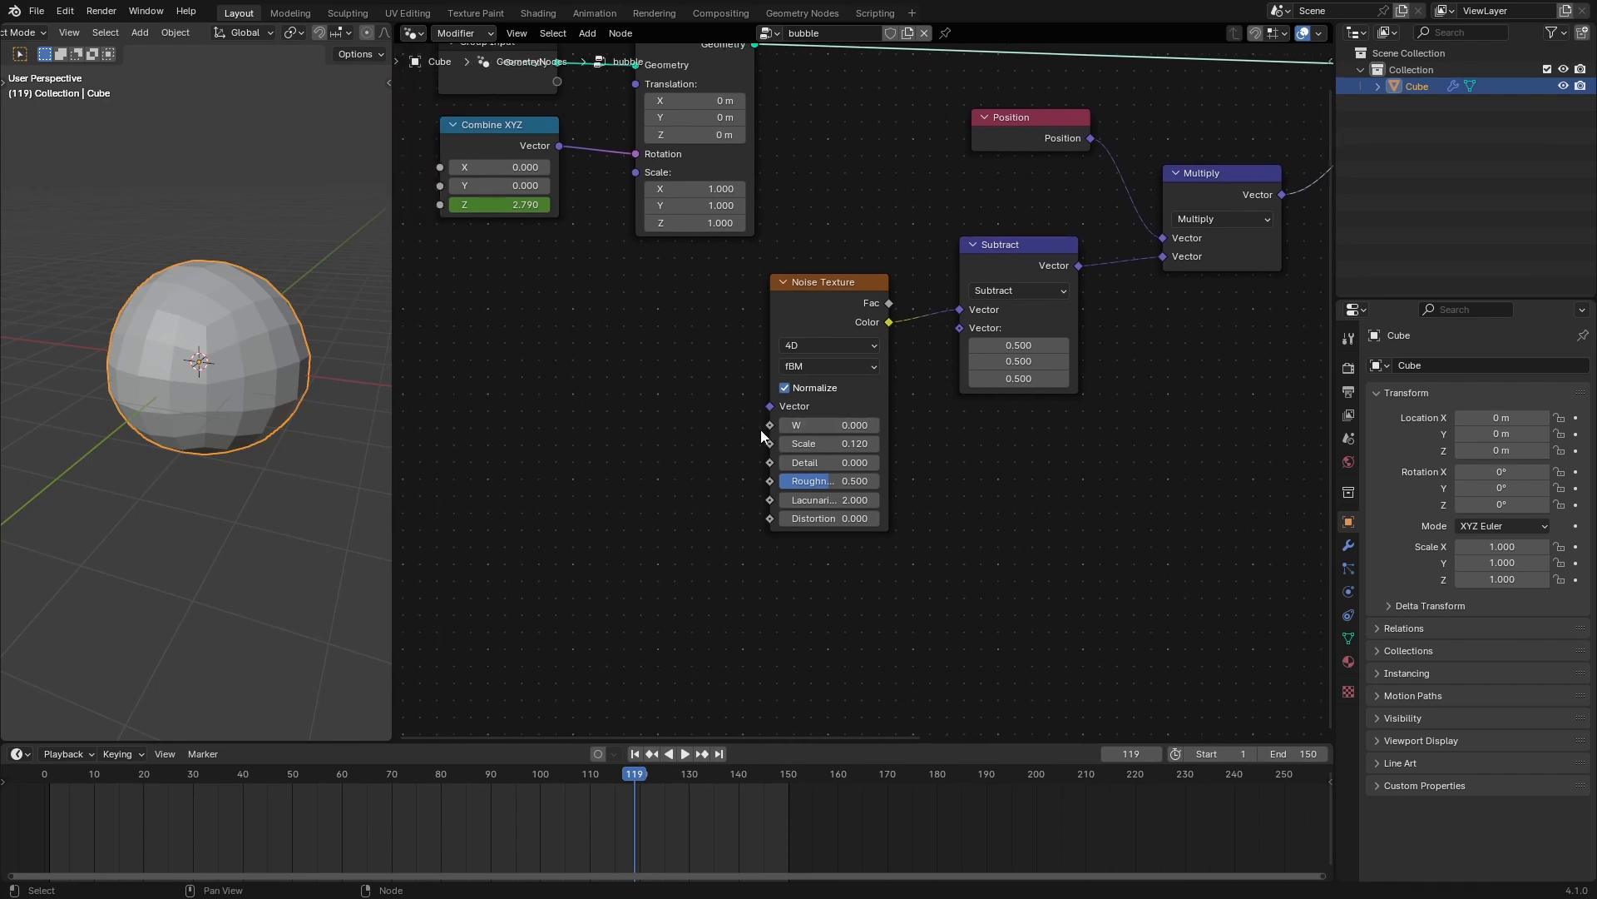
Add a Scene Time node with its Seconds output linked to the Noise Texture's W input.
drag(769, 425, 677, 411)
text(sce)
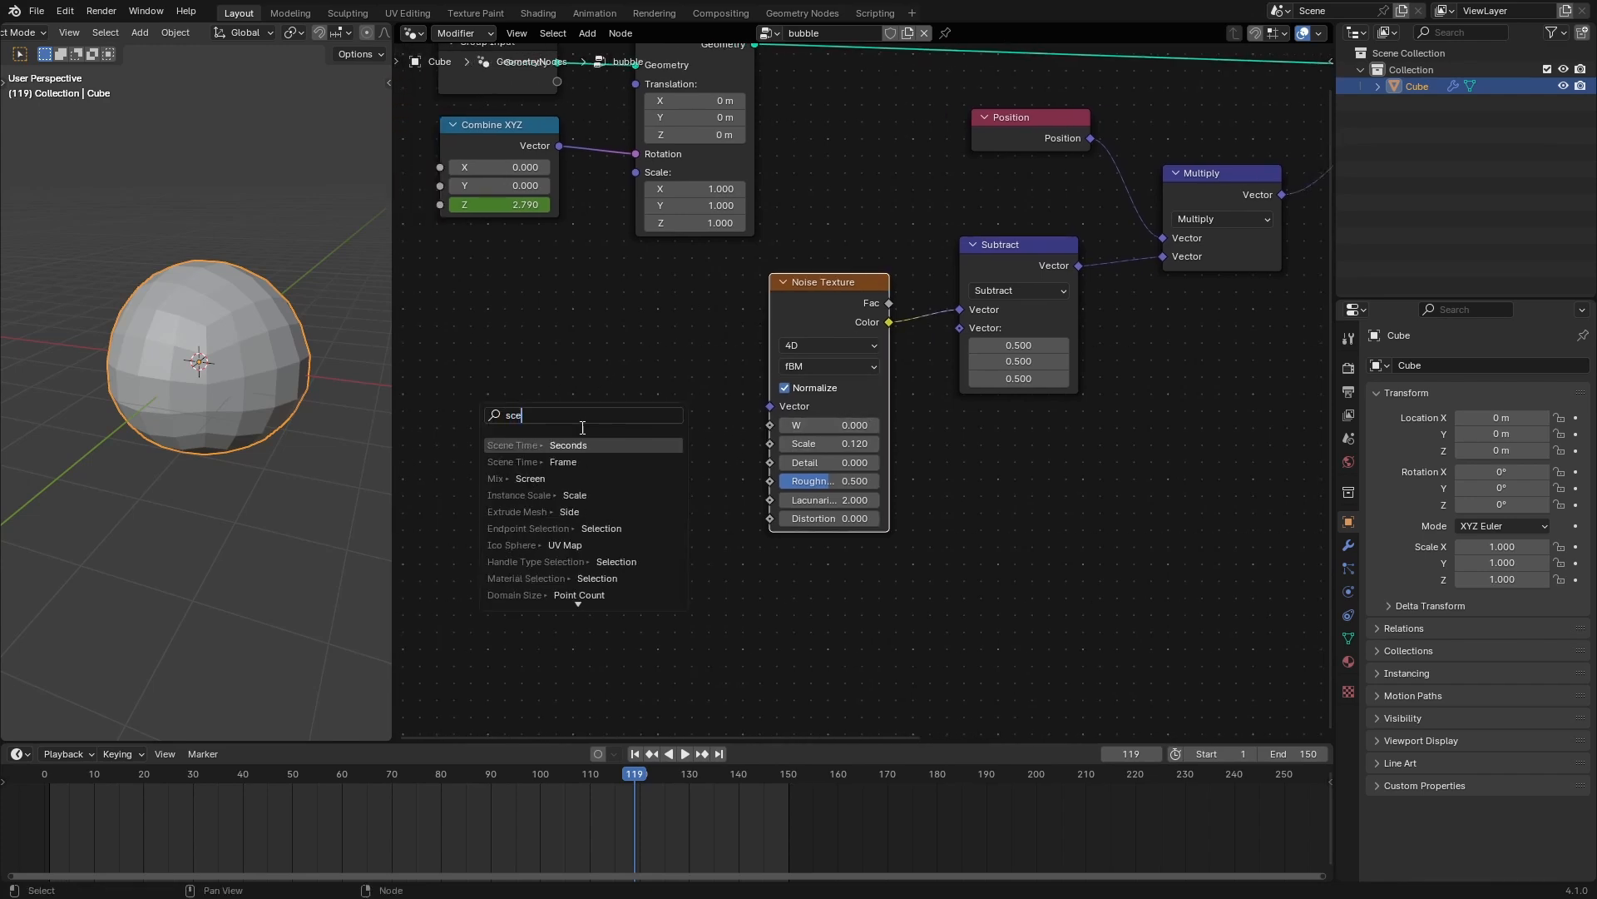
key(Return)
click(580, 423)
Play the animation and mute the Transform Geometry node to examine the noise movement without the rotation.
key(space)
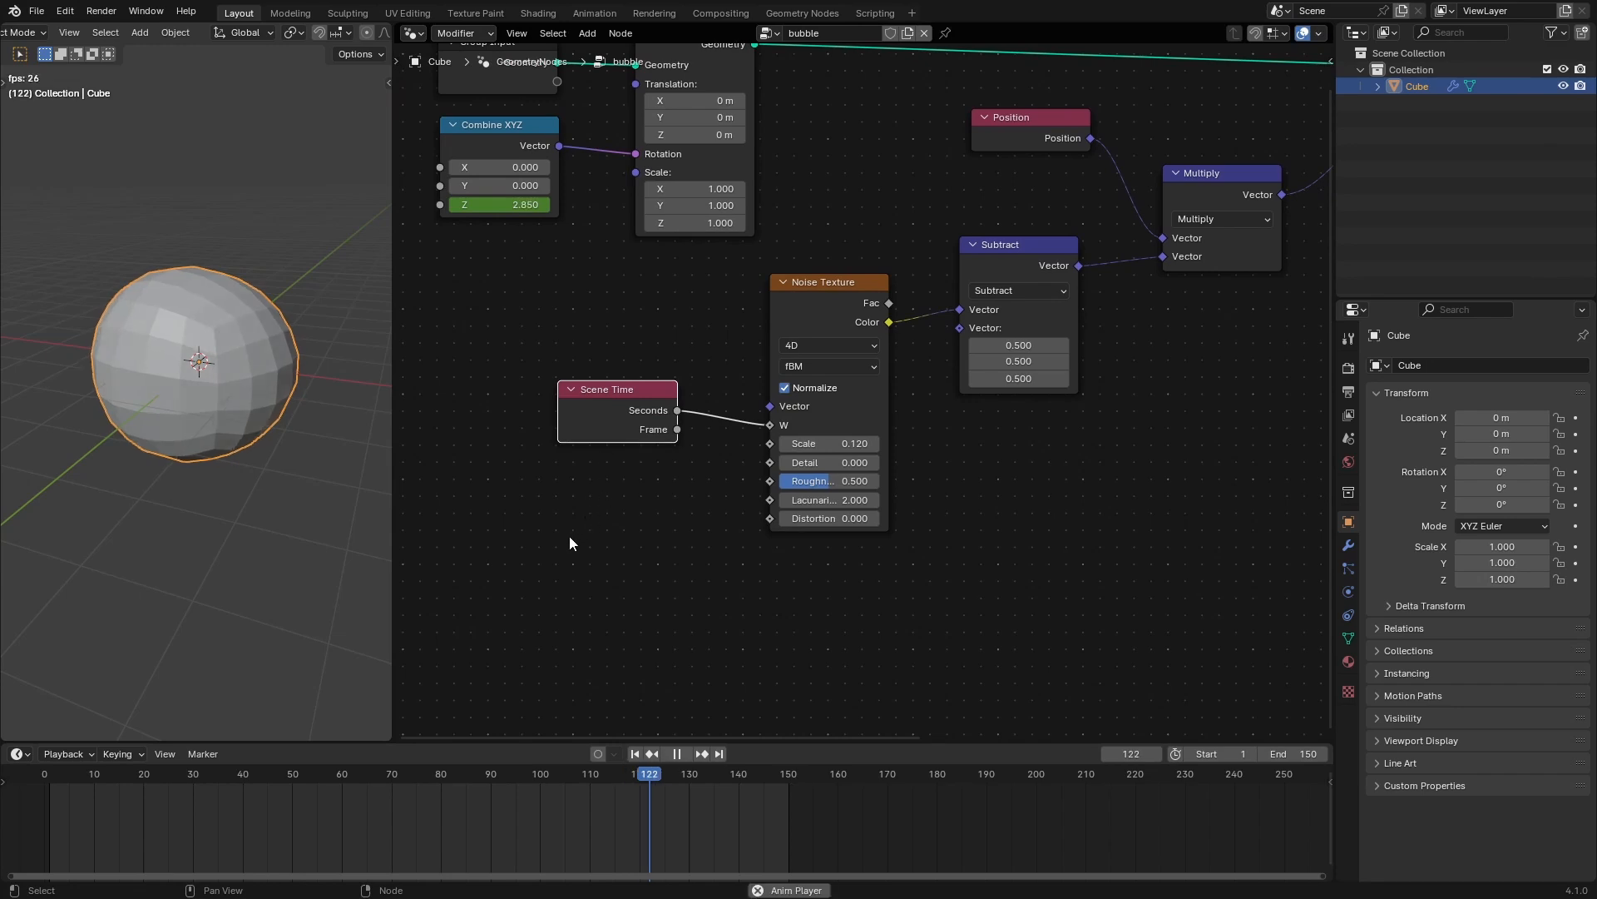
middle_drag(640, 306, 605, 477)
click(660, 208)
key(m)
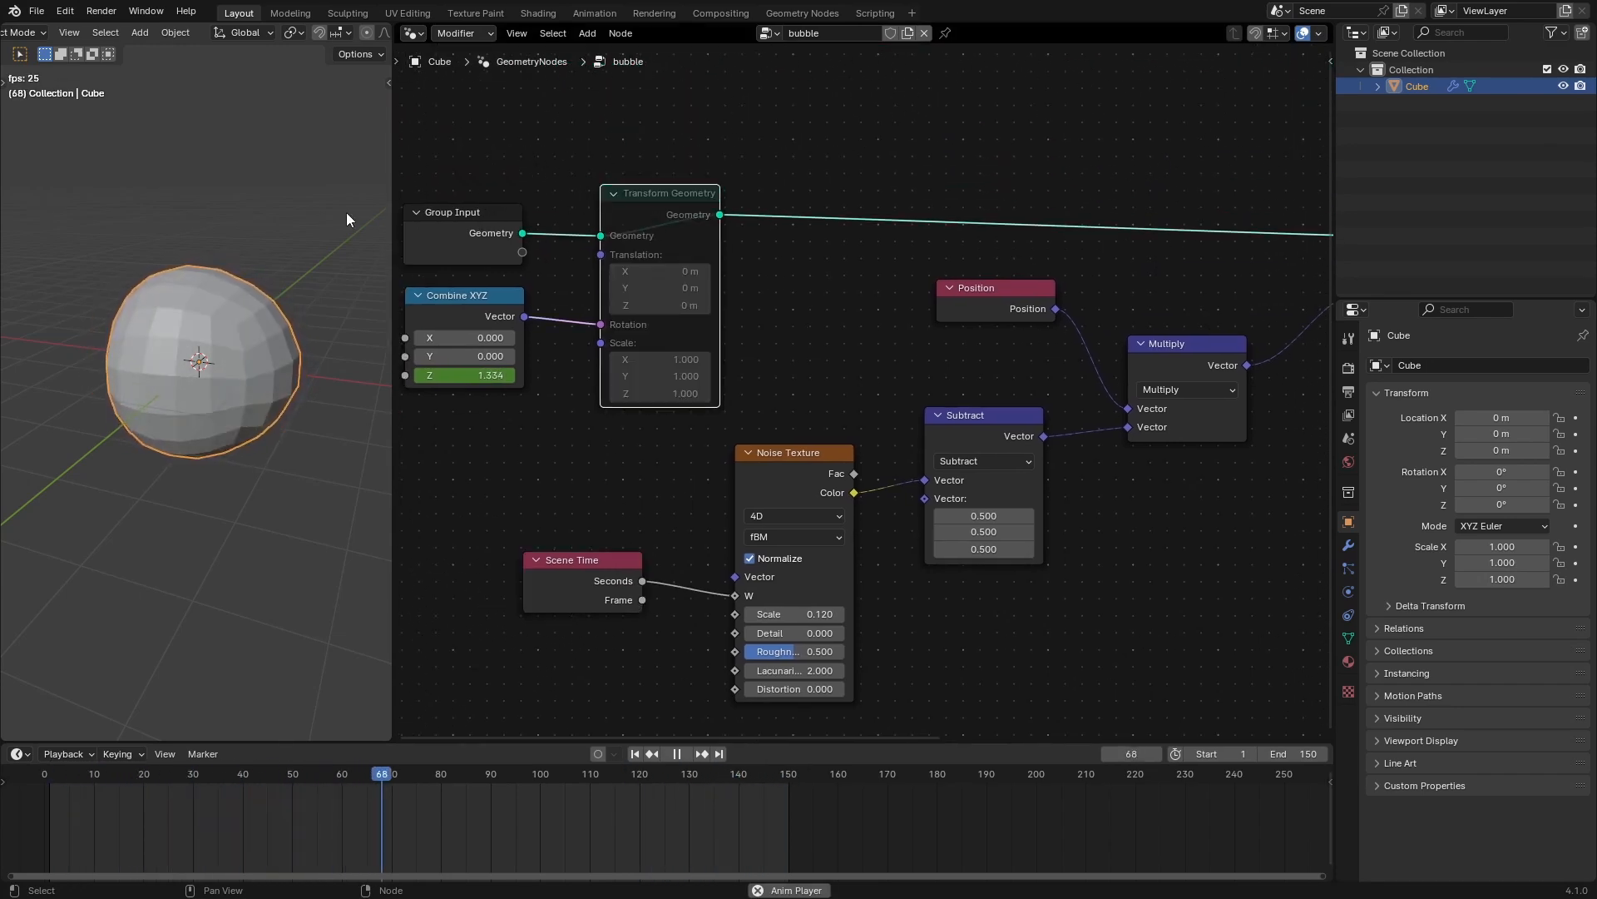
middle_drag(346, 214, 358, 249)
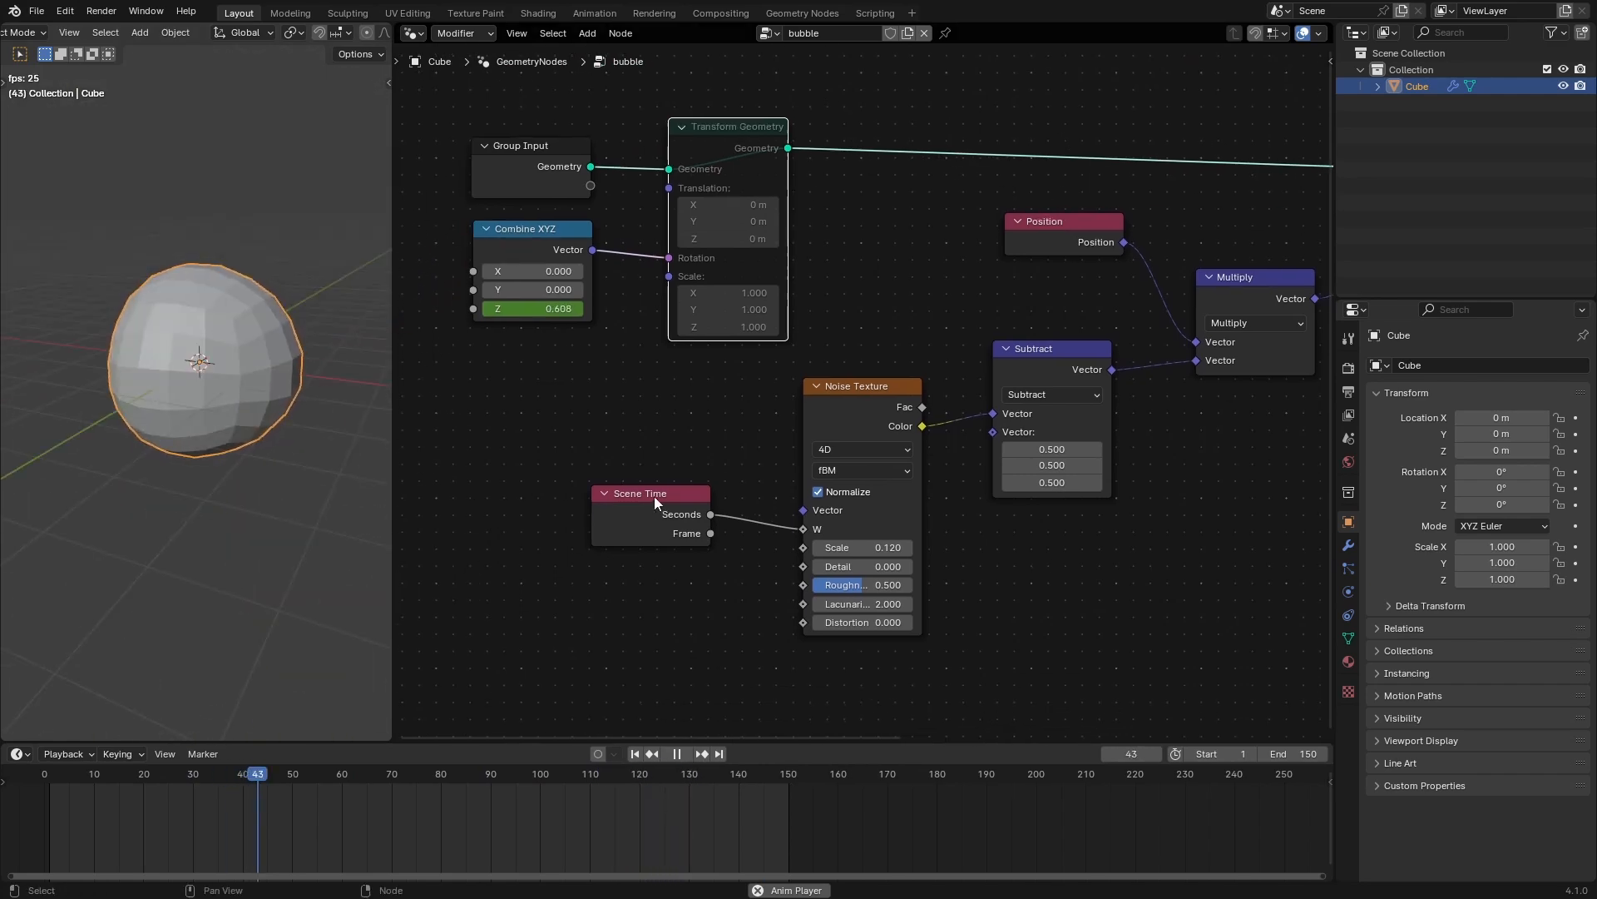
Move Scene Time away from the Noise Texture and insert an Add math node on the link between them.
drag(654, 496, 565, 495)
key(shift+a)
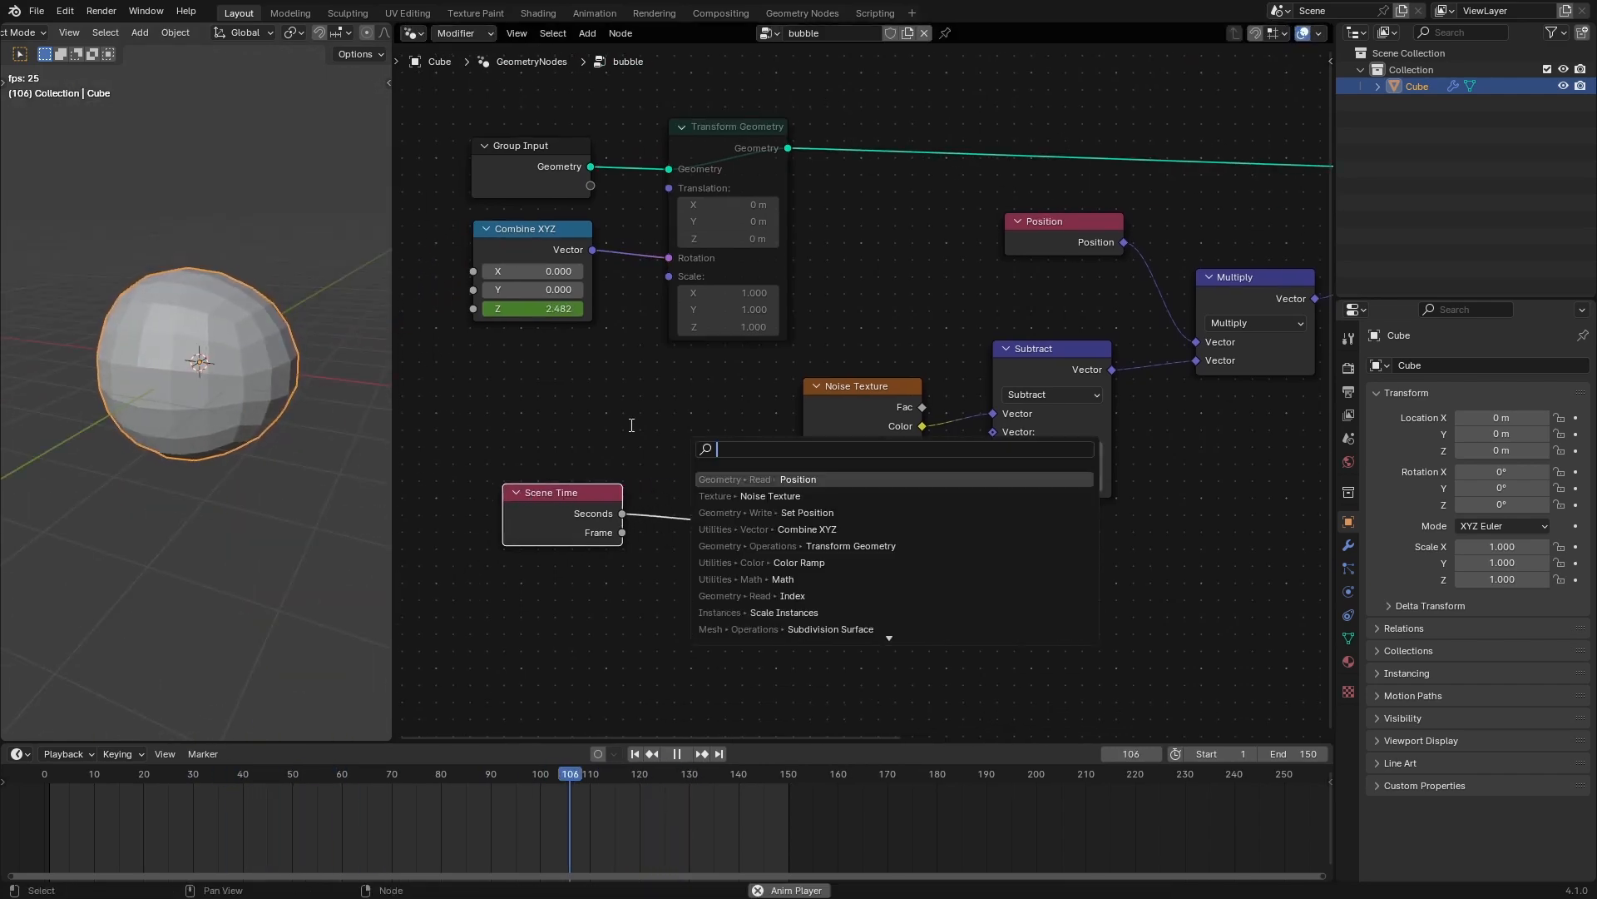
text(add)
key(Return)
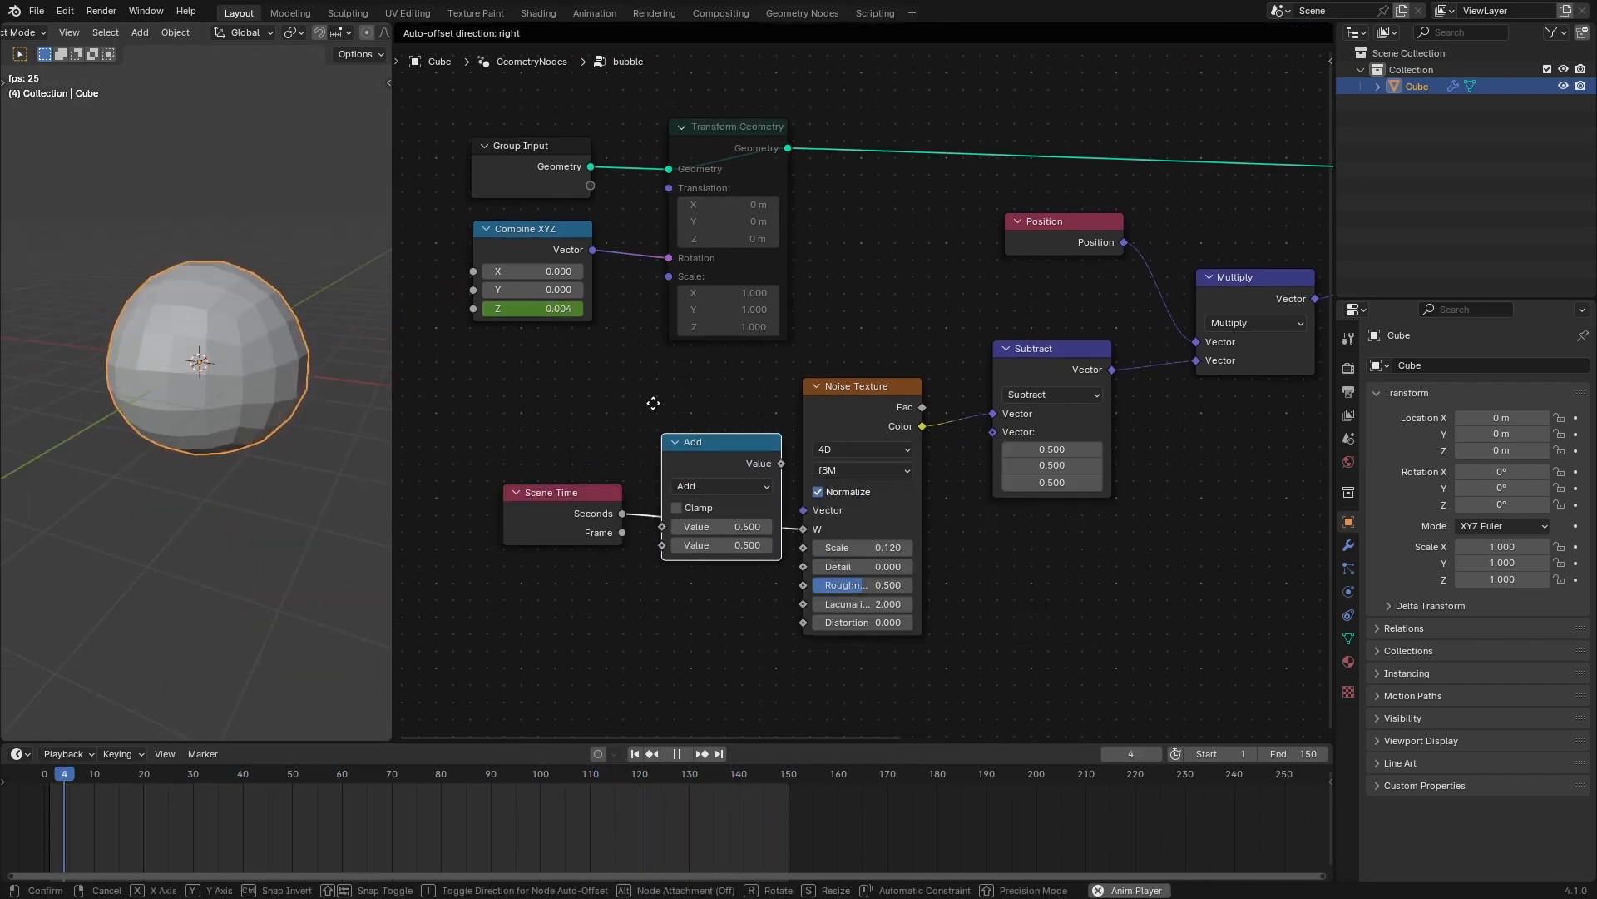
click(691, 455)
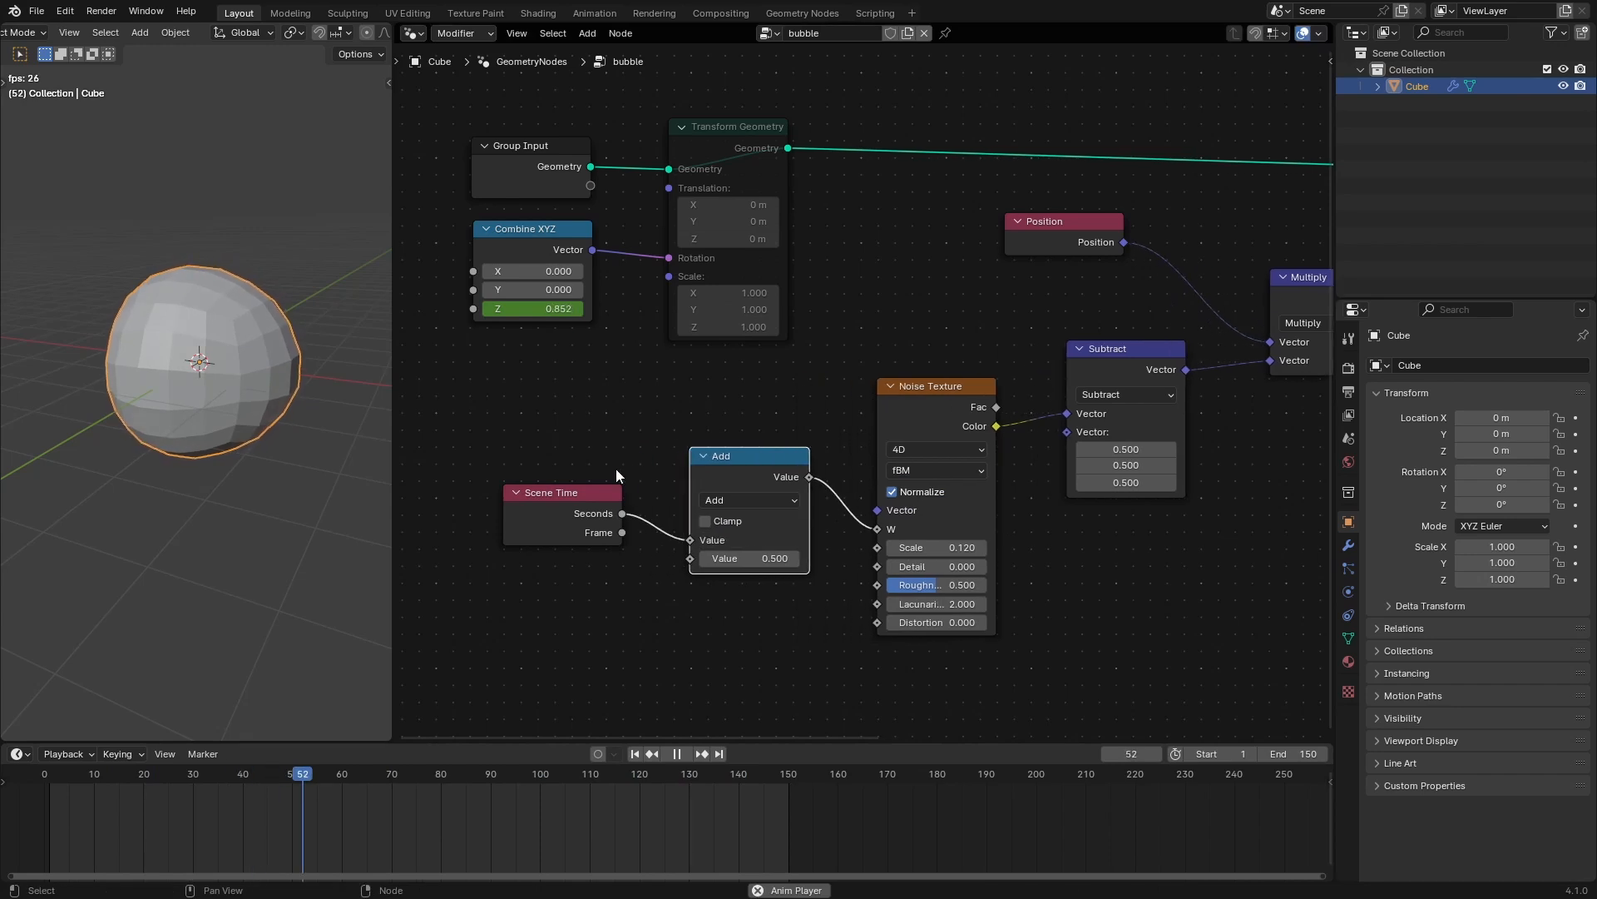
Stop playback, change the math node's operation to Multiply, and set its second value to 2.
key(space)
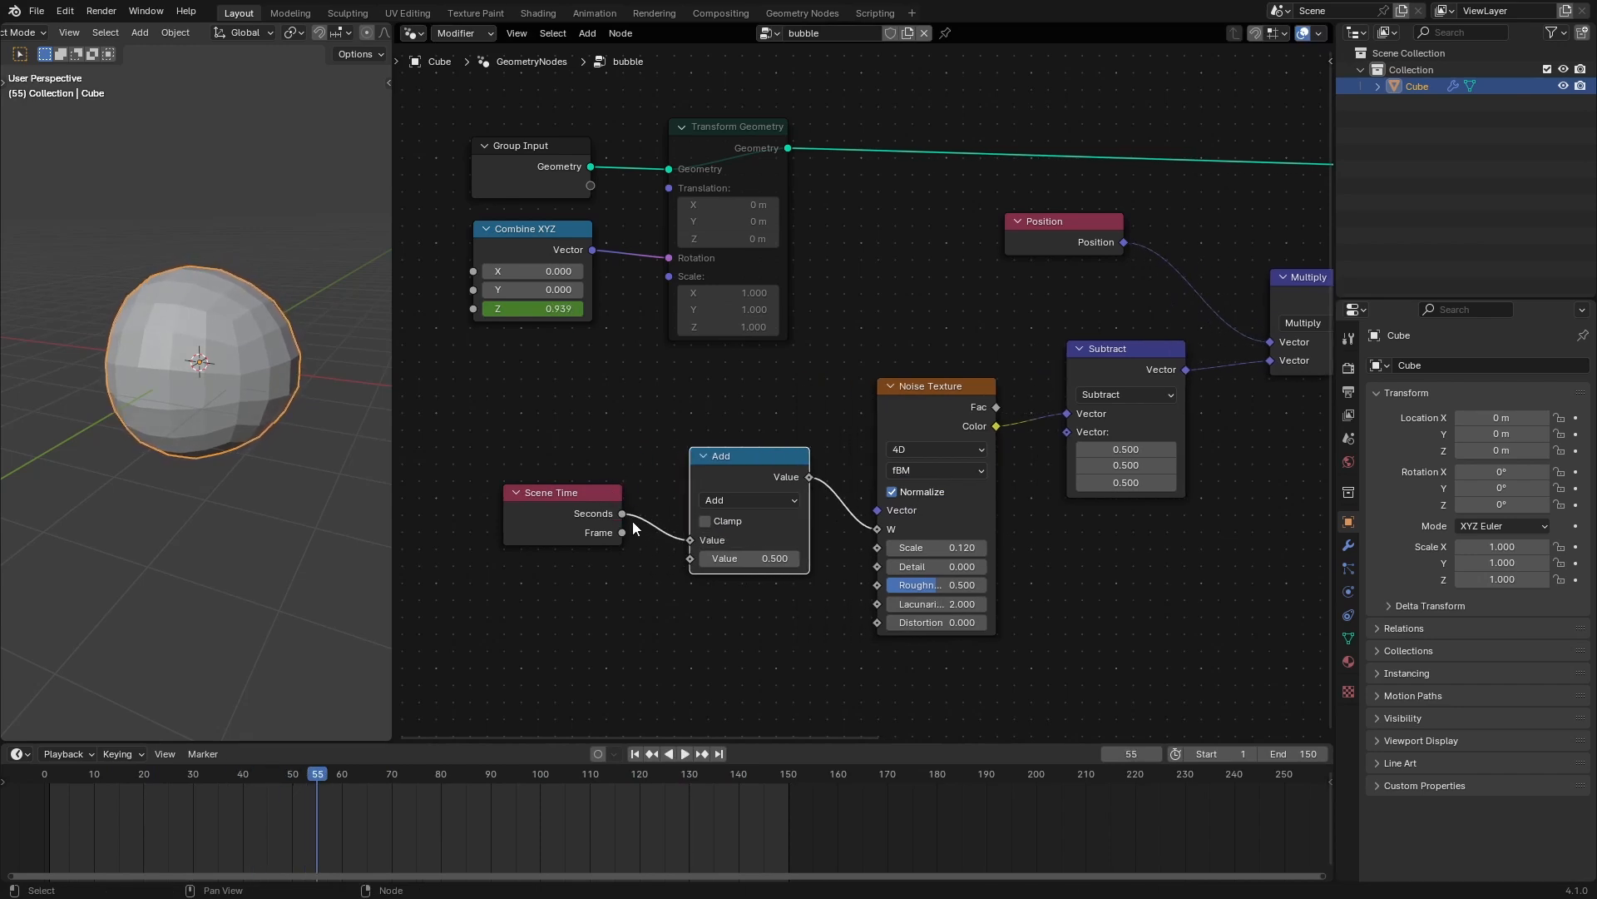
click(726, 498)
click(726, 503)
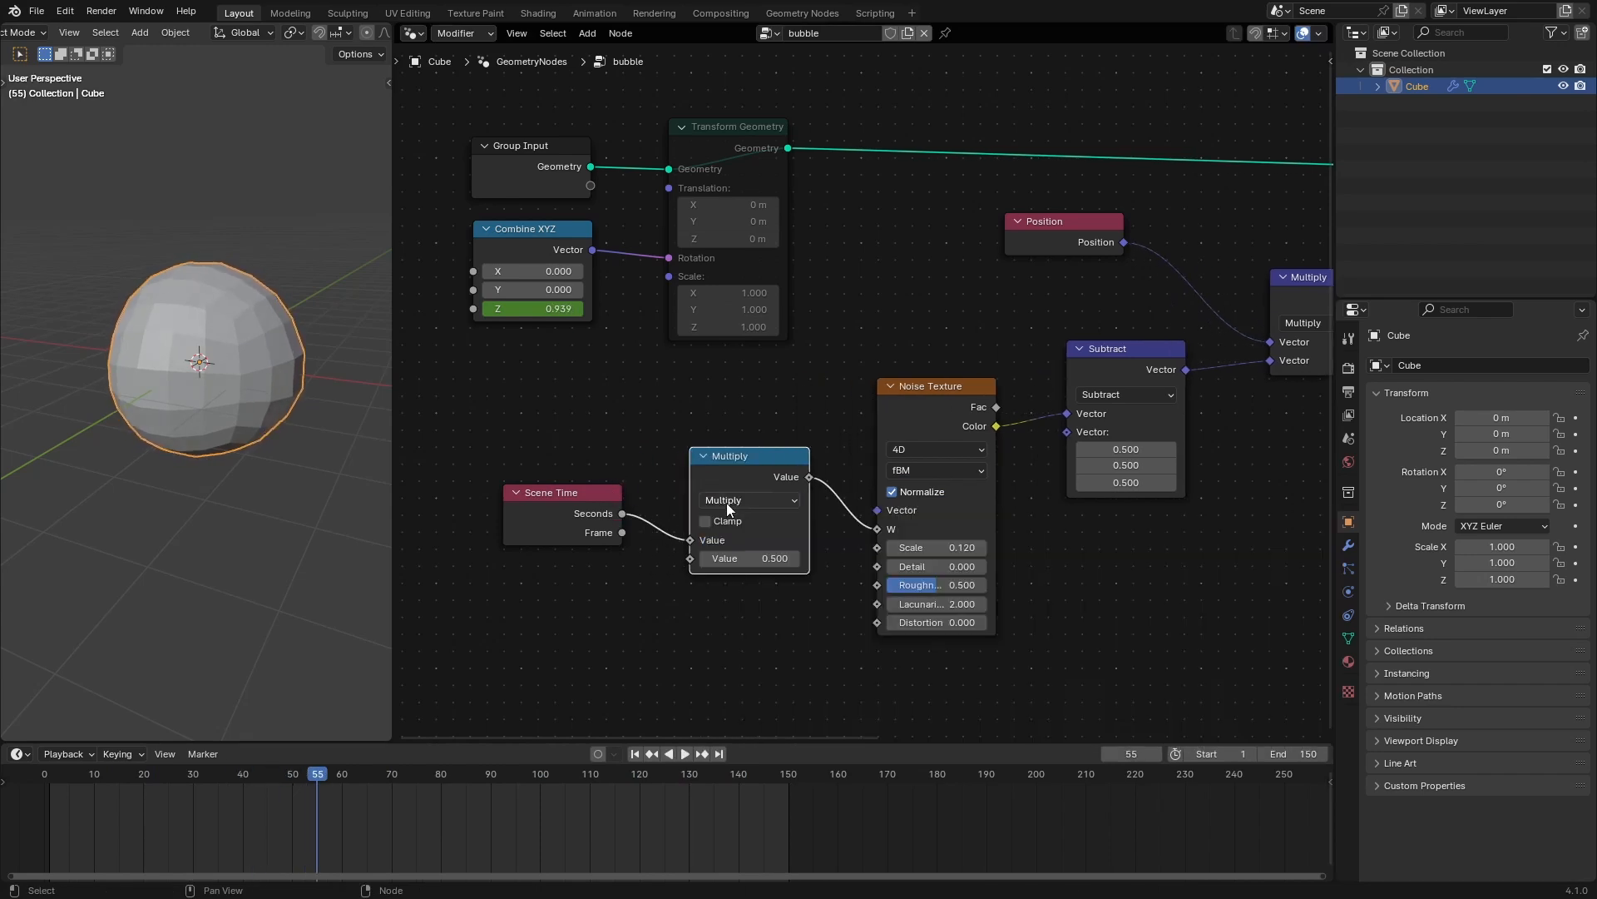
click(749, 559)
text(2)
key(Return)
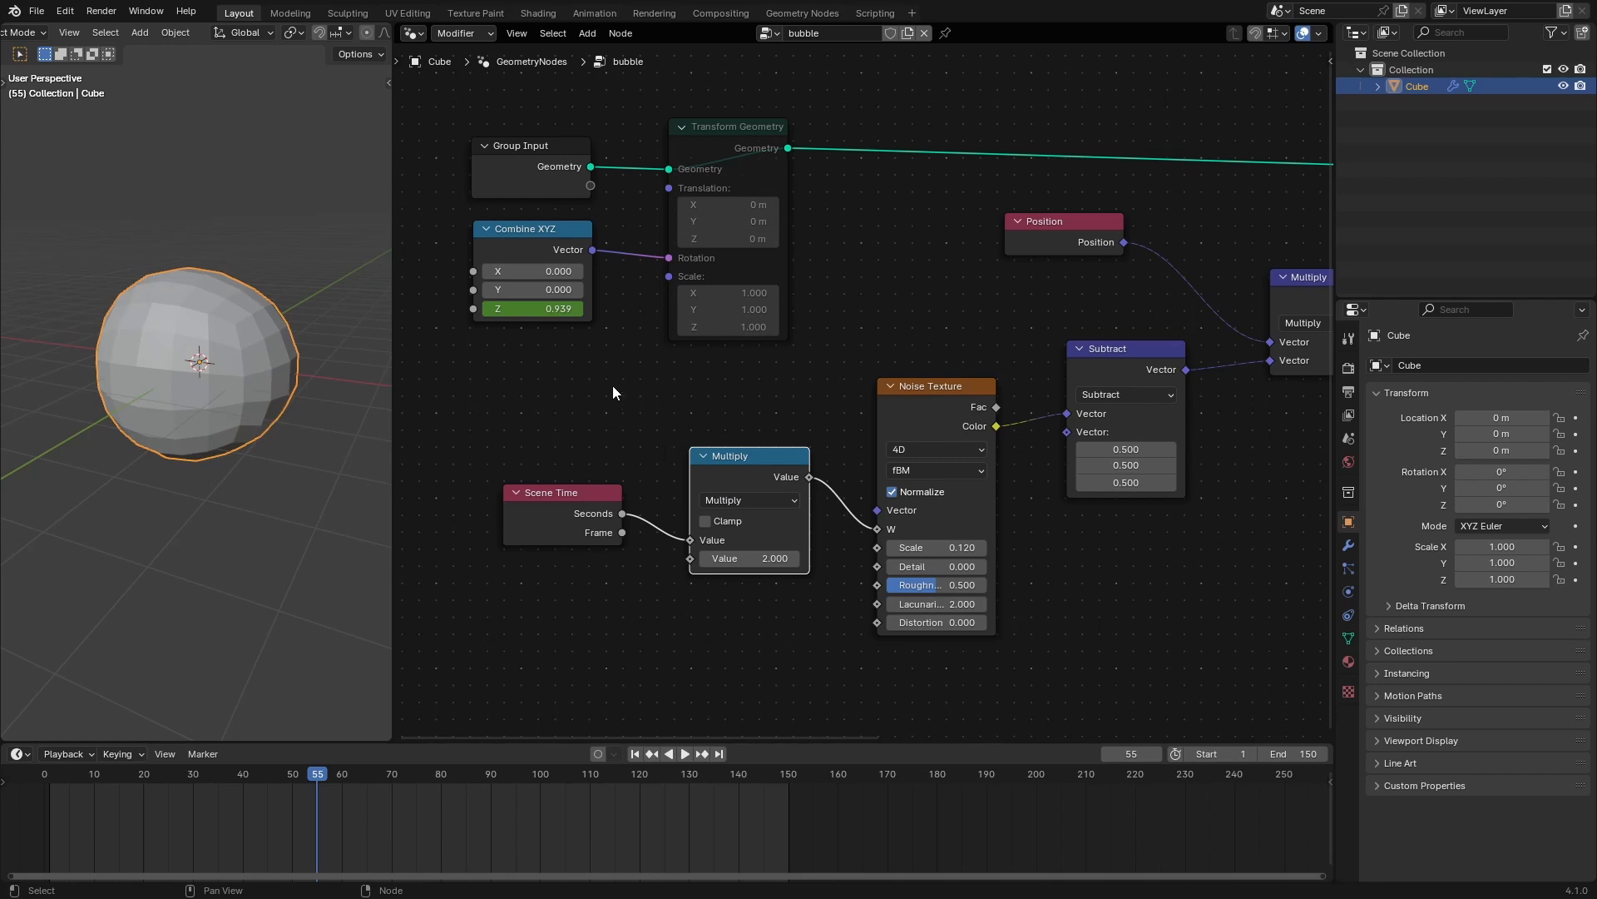
Play the animation to check the faster noise movement and unmute the Transform Geometry node.
key(space)
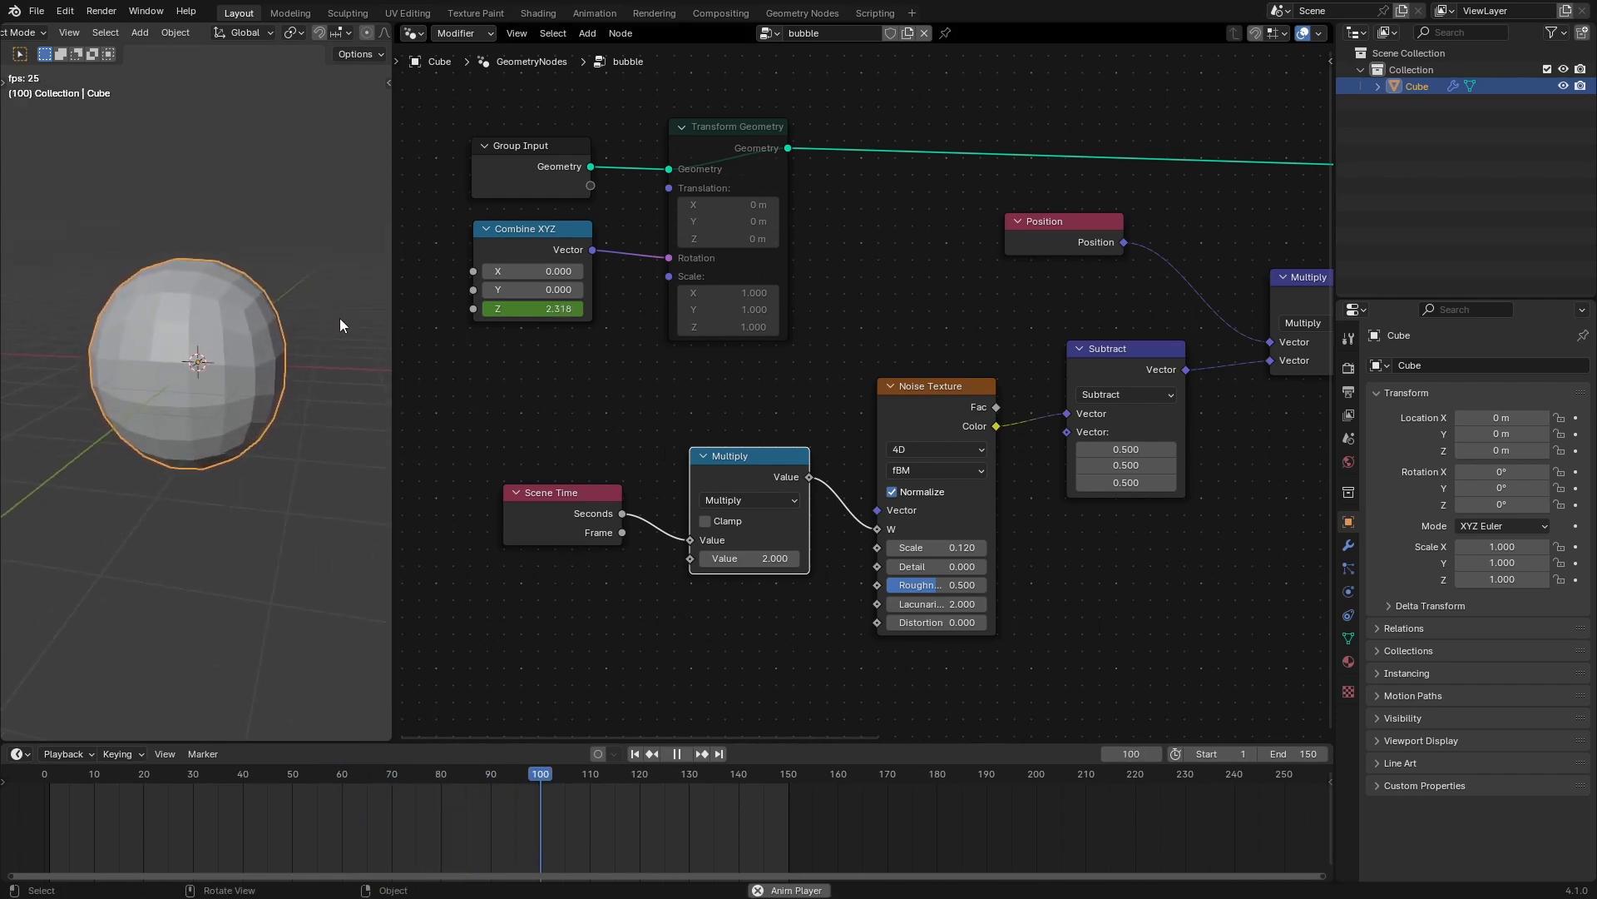
click(696, 145)
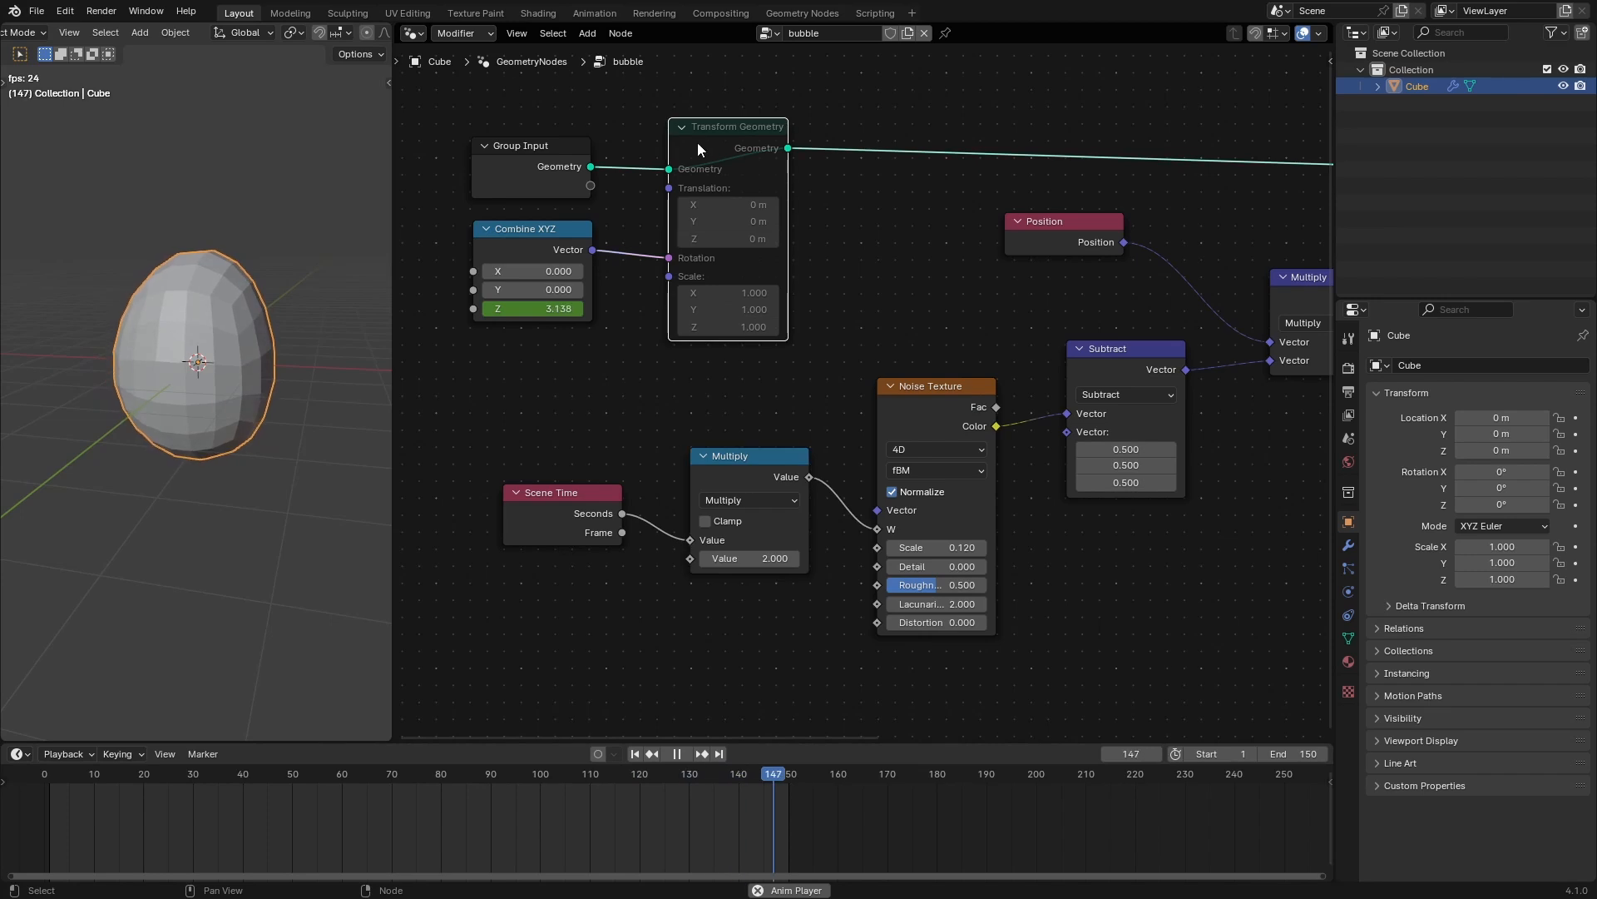
key(m)
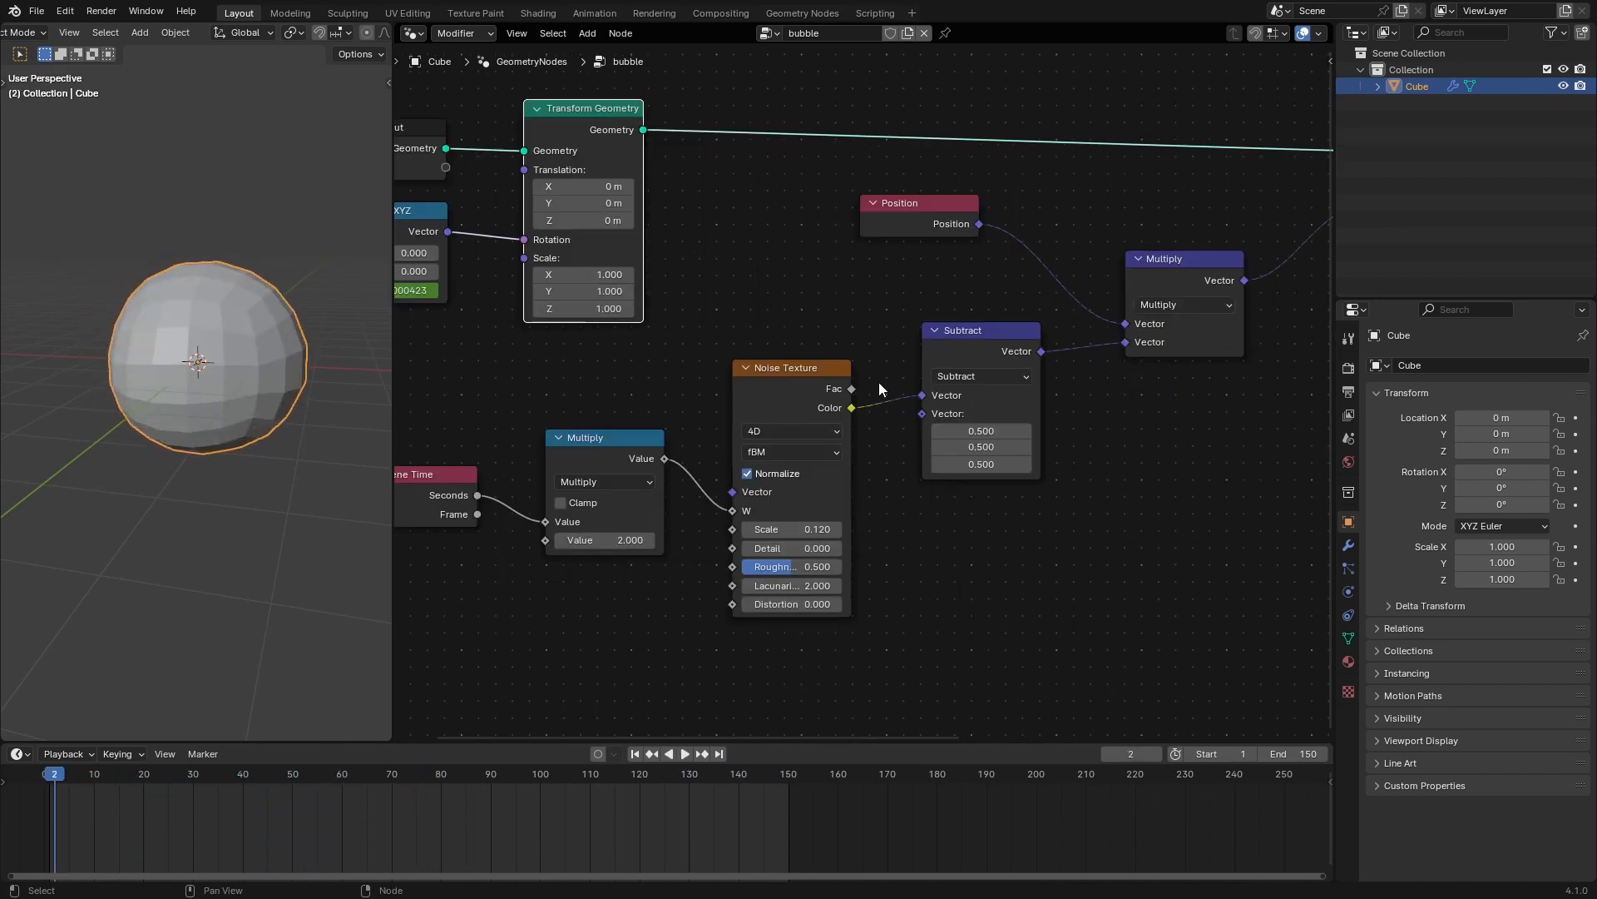
Tidy the Position and vector Multiply nodes, and duplicate Multiply onto its link to Set Position's Offset.
middle_drag(878, 381, 705, 407)
middle_drag(764, 363, 533, 425)
drag(537, 308, 596, 370)
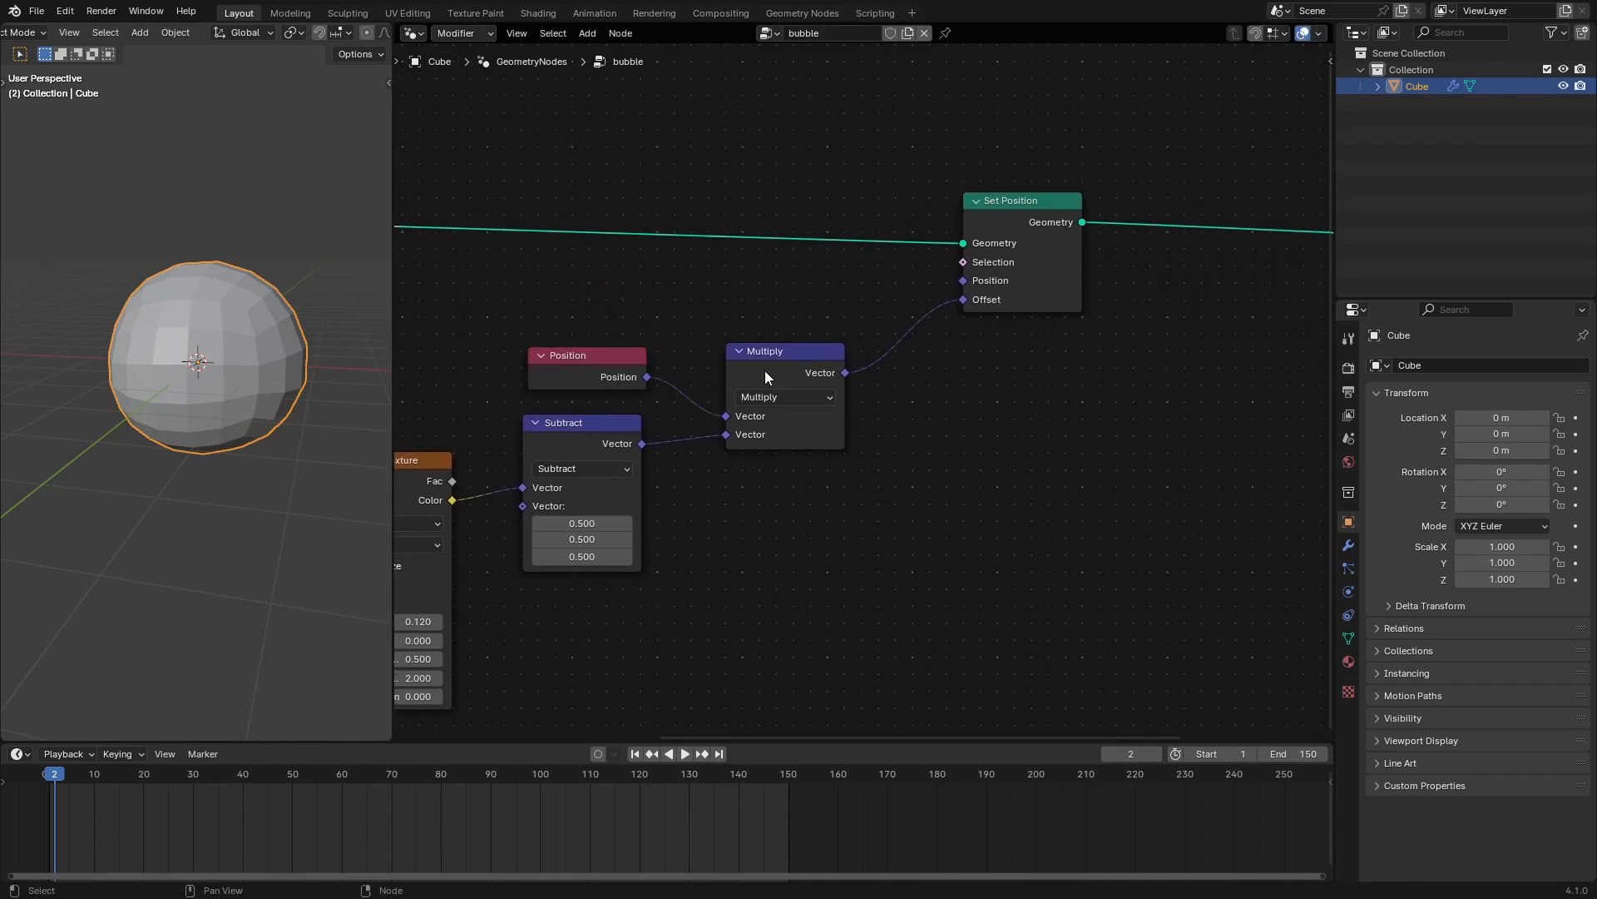
drag(766, 376, 747, 411)
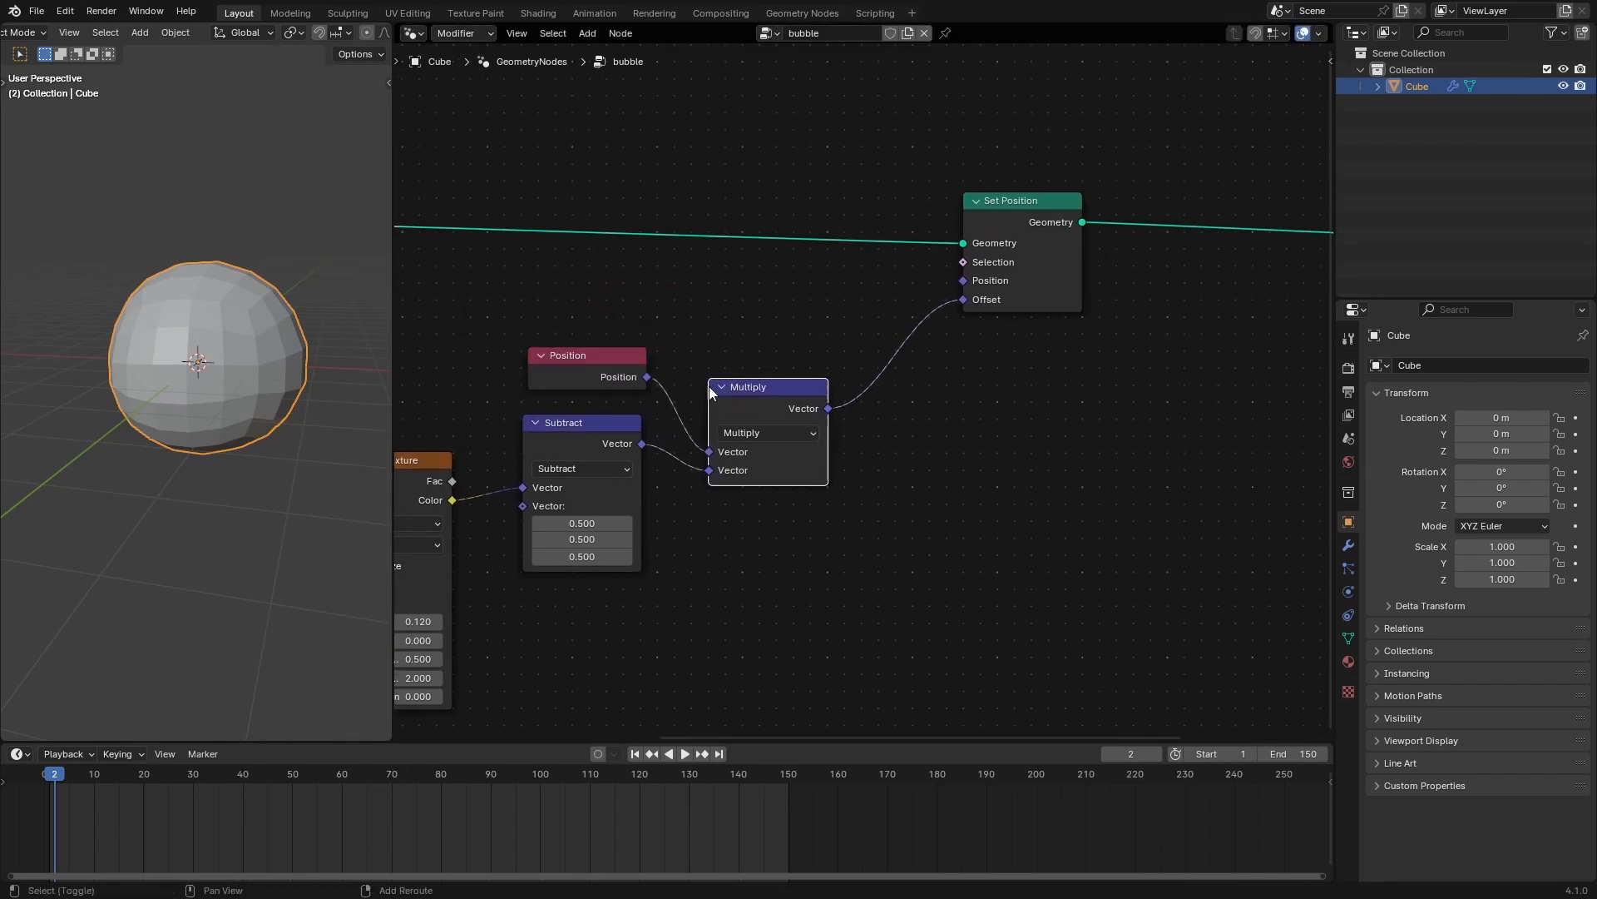
key(shift+d)
click(913, 361)
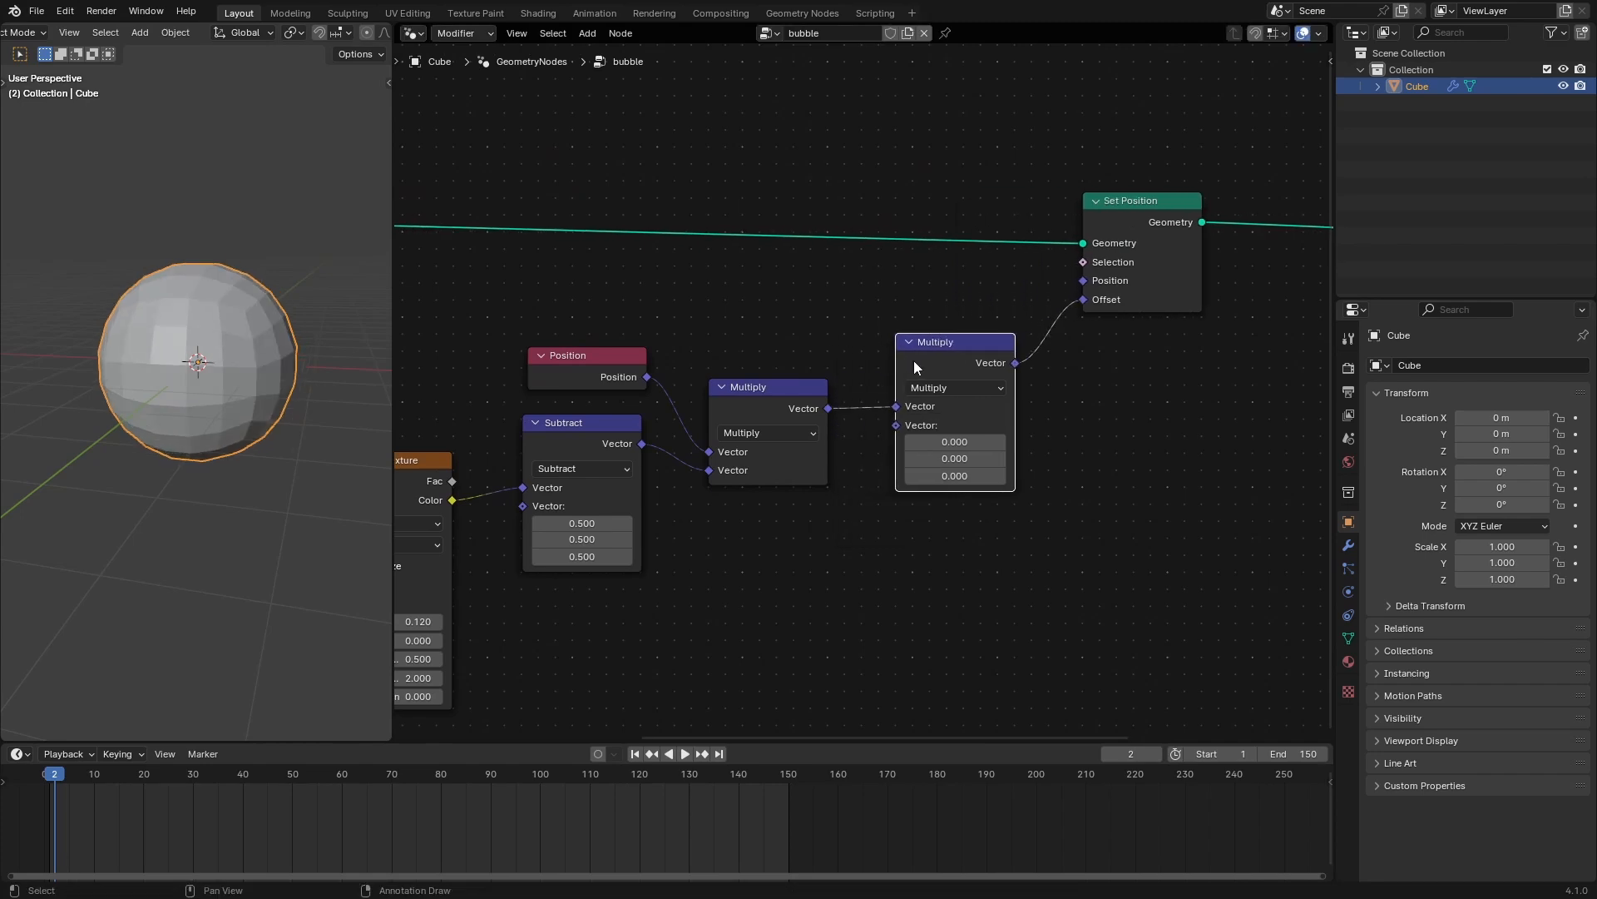
Change the duplicated vector math node's operation to Scale and set its scale value to 0.4.
middle_drag(914, 361, 780, 363)
click(842, 384)
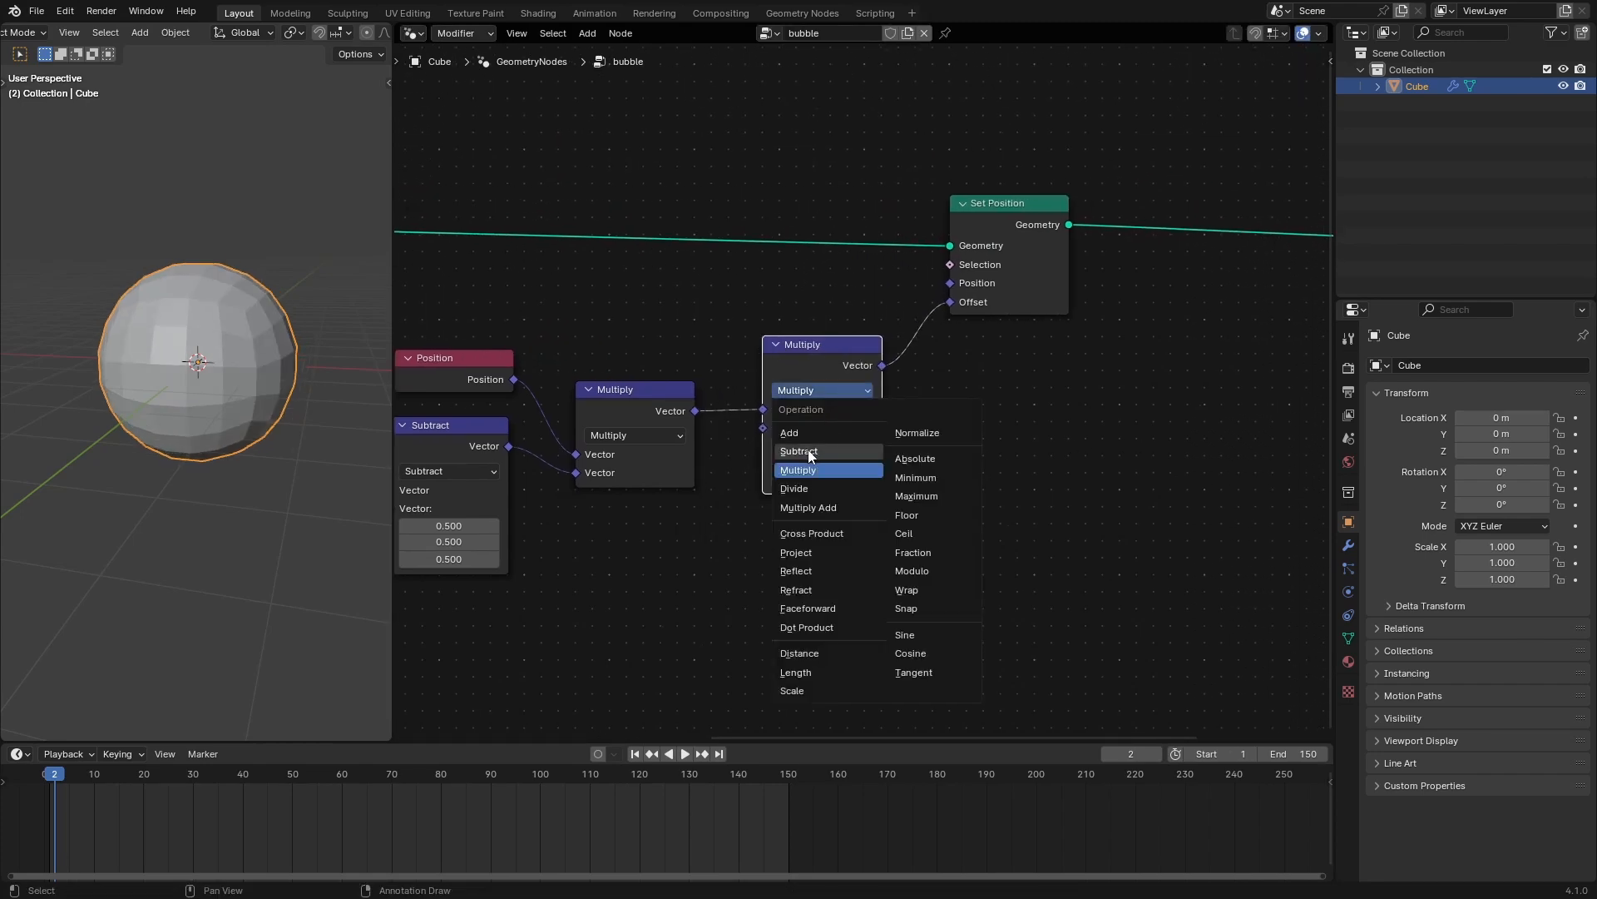
click(792, 690)
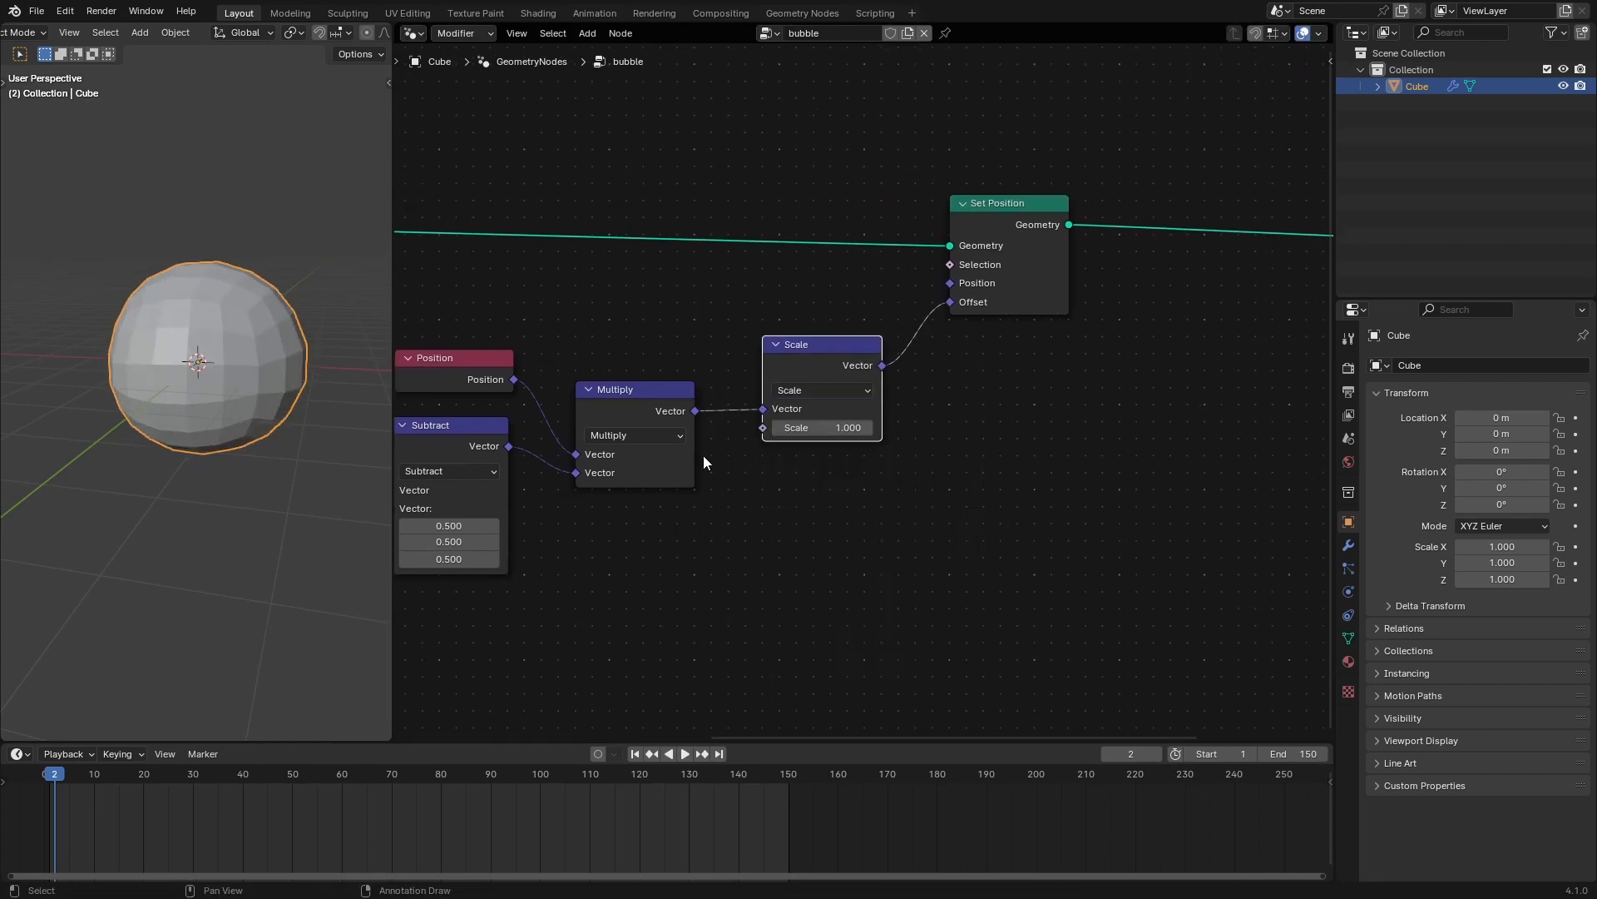
click(784, 427)
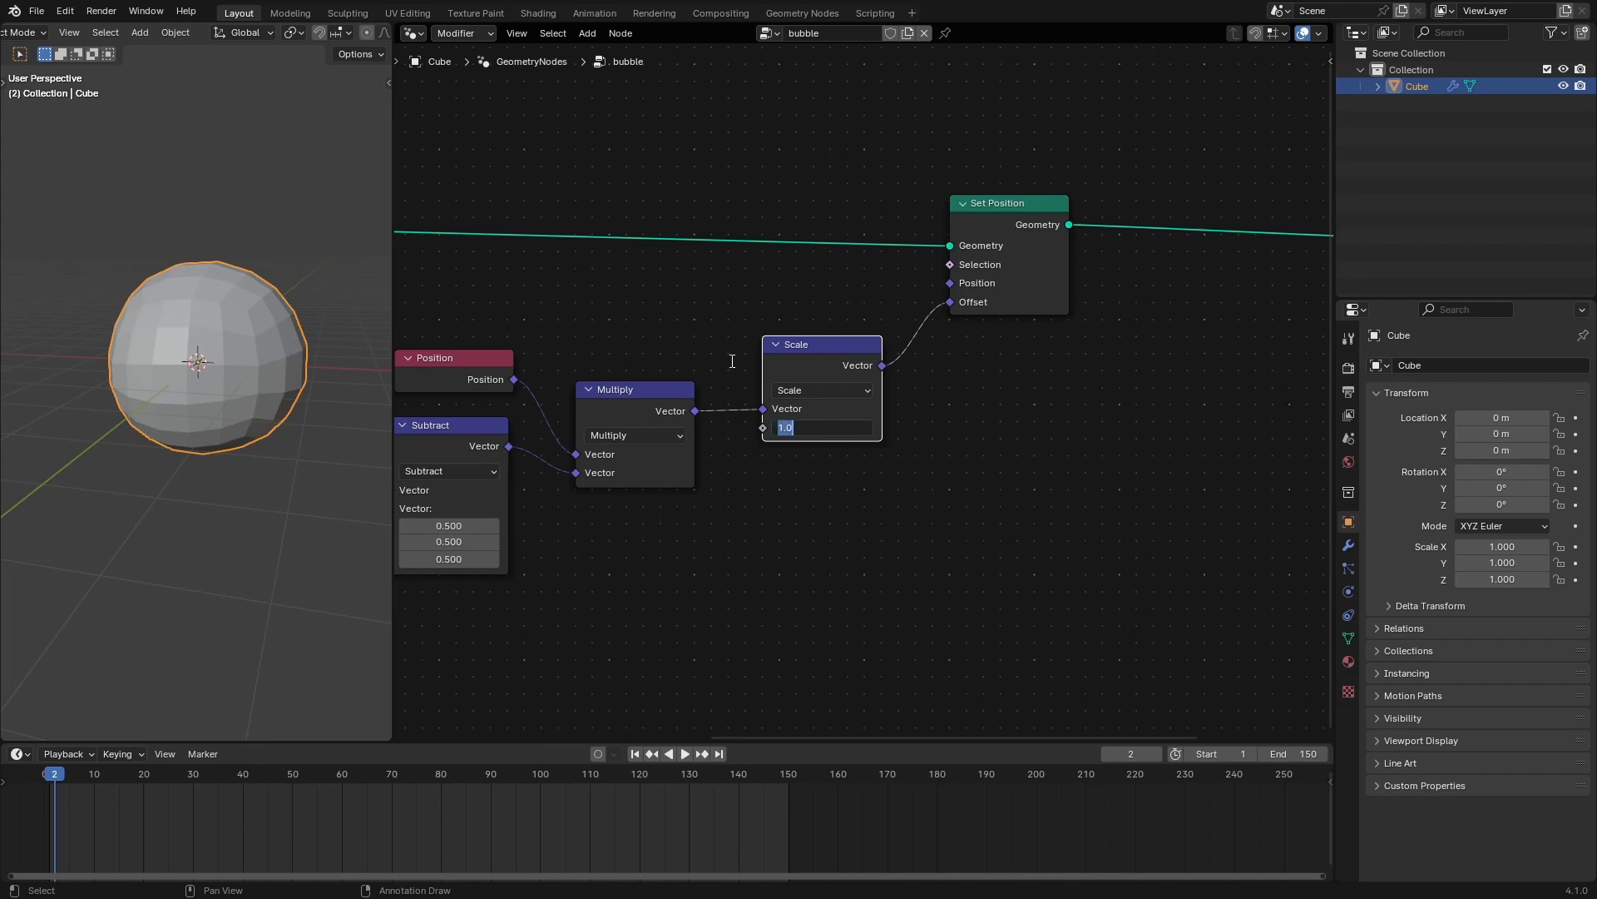
text(0.4)
key(Return)
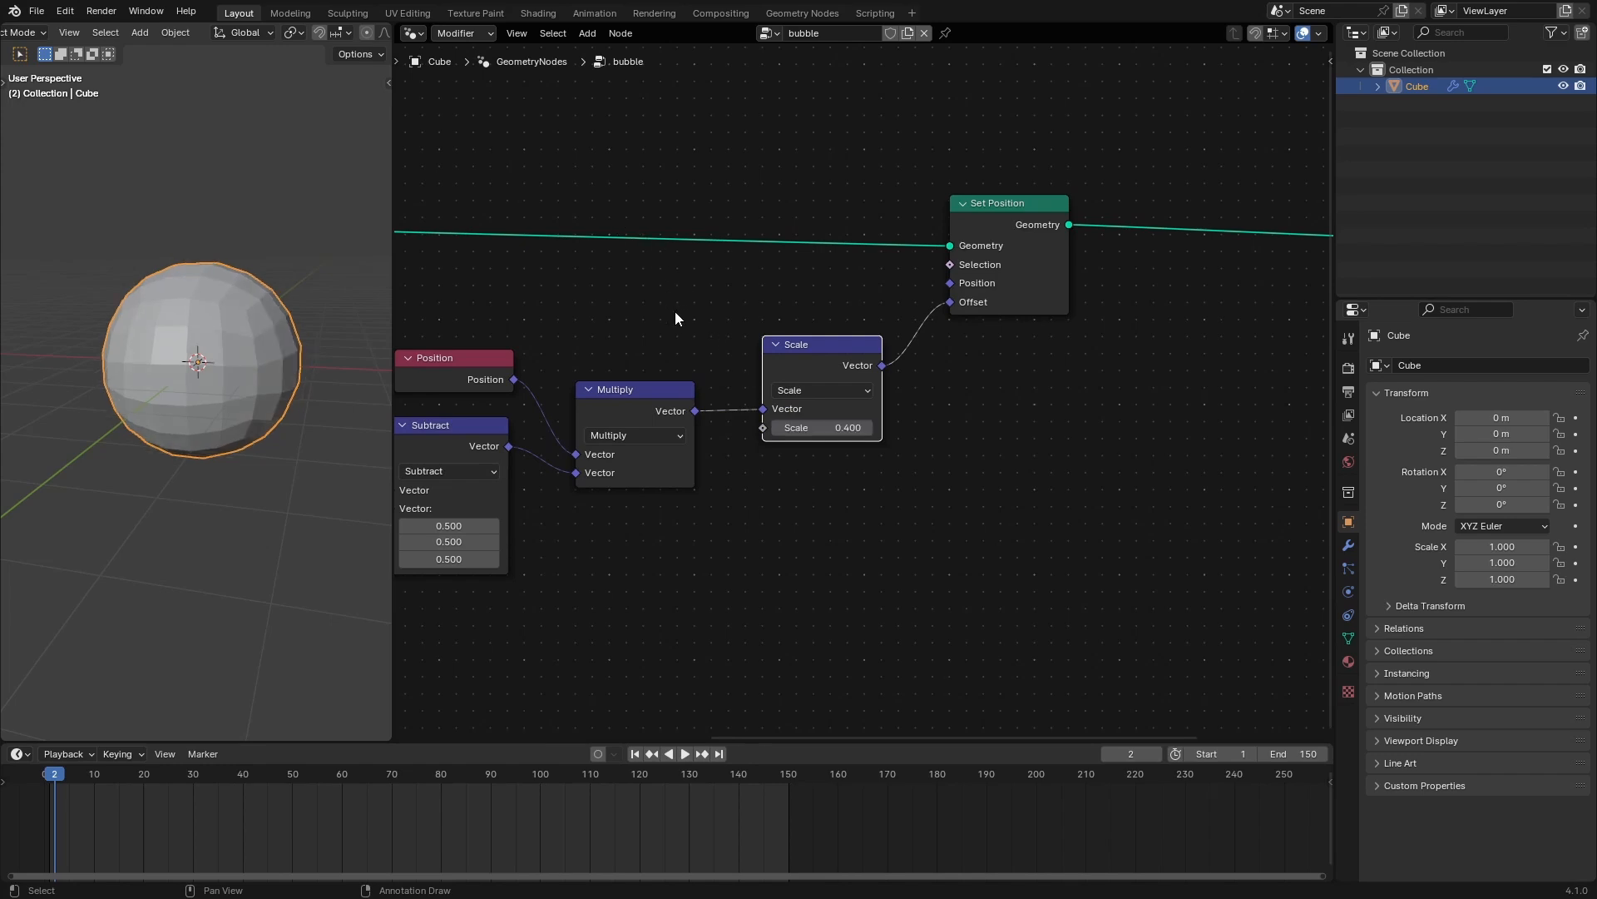
Play the animation to check the reduced displacement, stop it, and look over the node tree.
key(space)
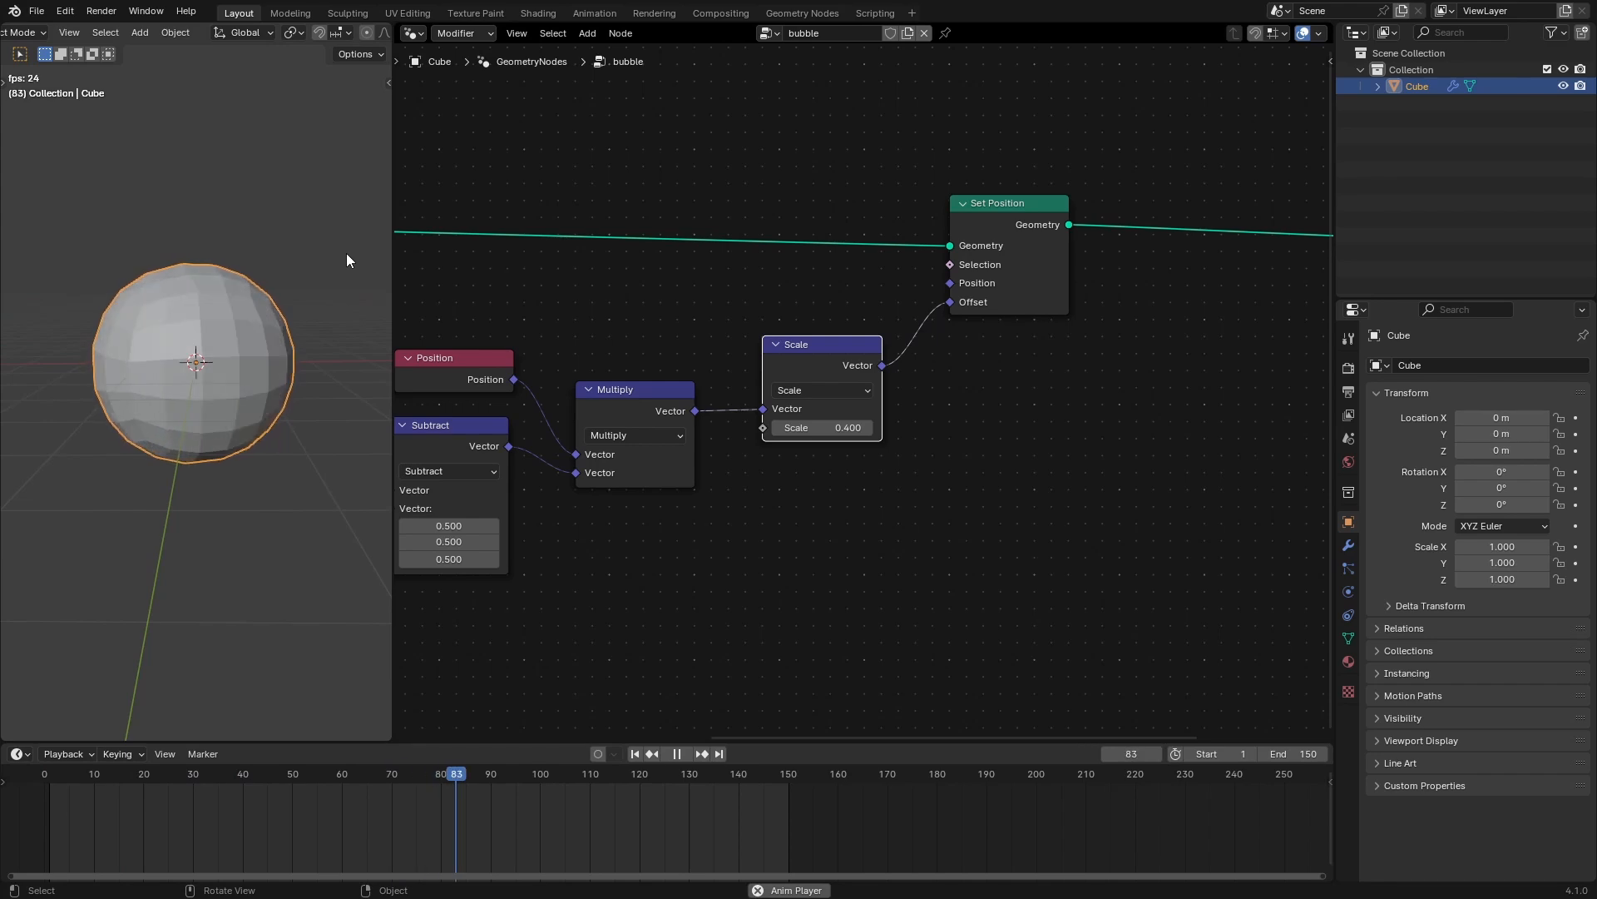
key(space)
scroll(691, 387, down, 4)
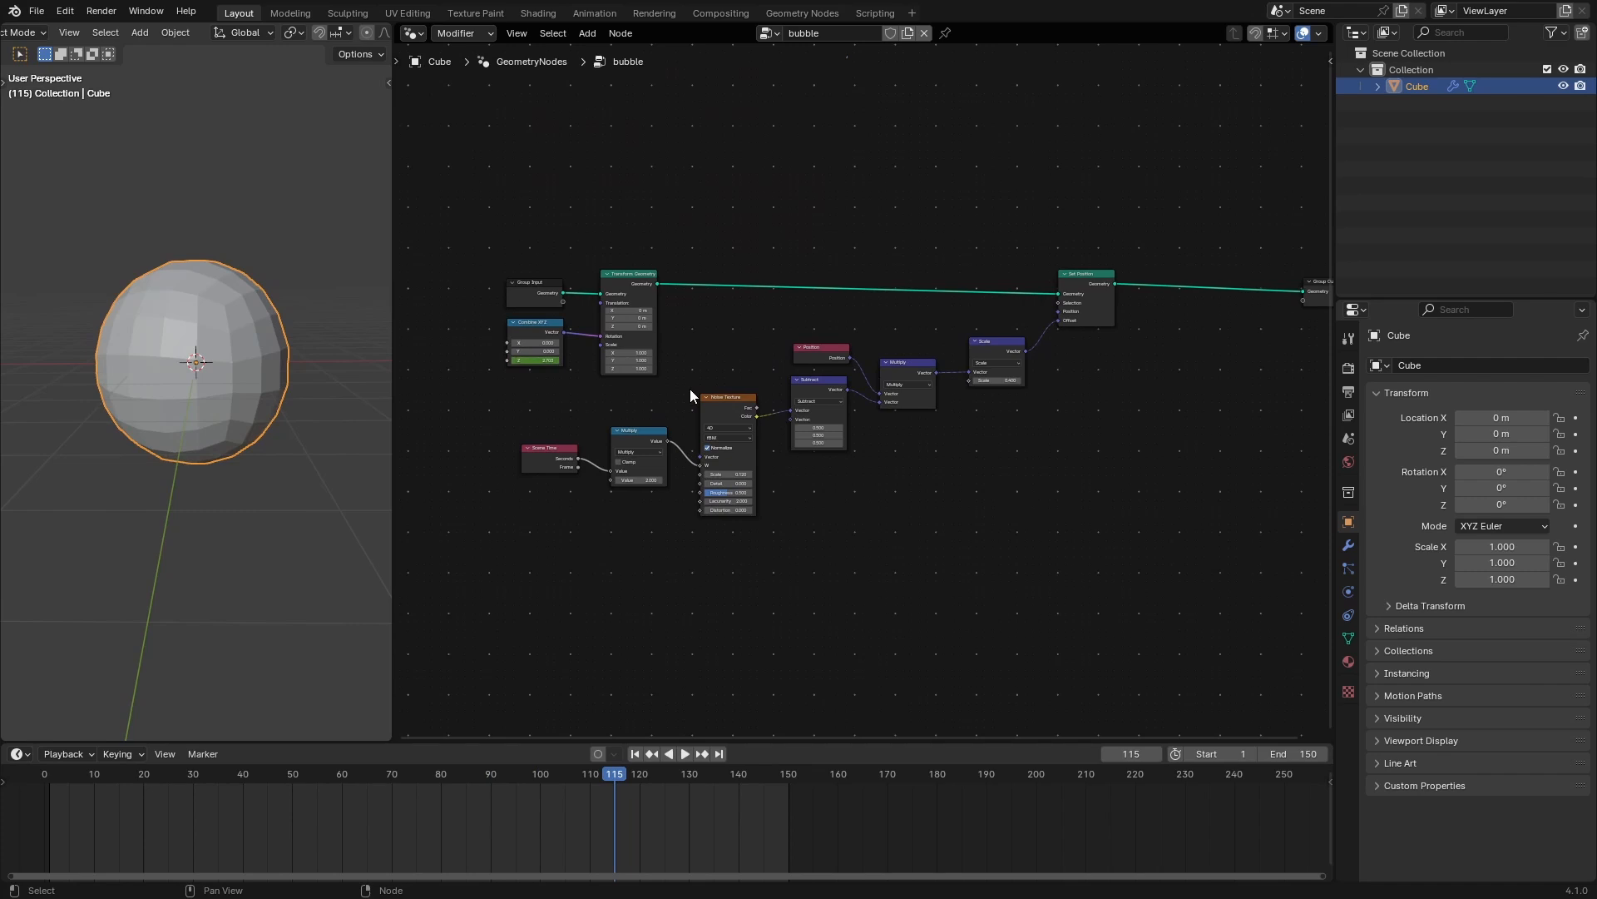
ctrl+middle_drag(901, 396, 806, 260)
key(ctrl+space)
key(ctrl+space)
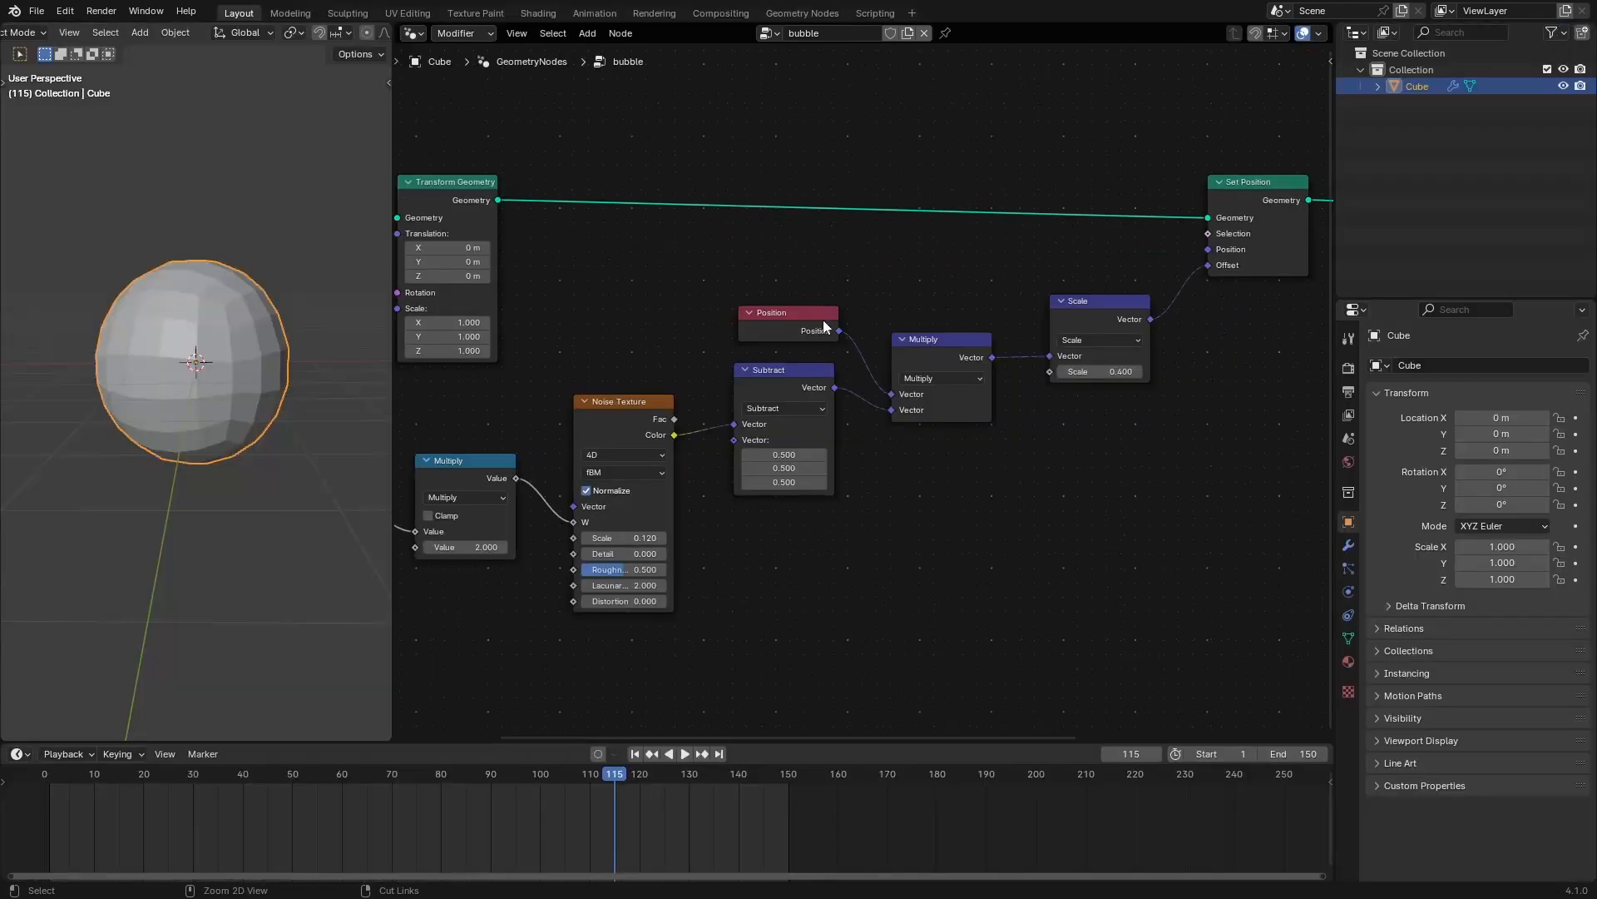
Move the Group Output node farther from Set Position to make room for more nodes.
scroll(980, 447, down, 3)
middle_drag(1102, 429, 694, 449)
scroll(1084, 416, up, 2)
drag(963, 341, 1101, 334)
Insert a Subdivision Surface node on the link between Set Position and Group Output.
middle_drag(999, 258, 929, 338)
key(shift+a)
text(s)
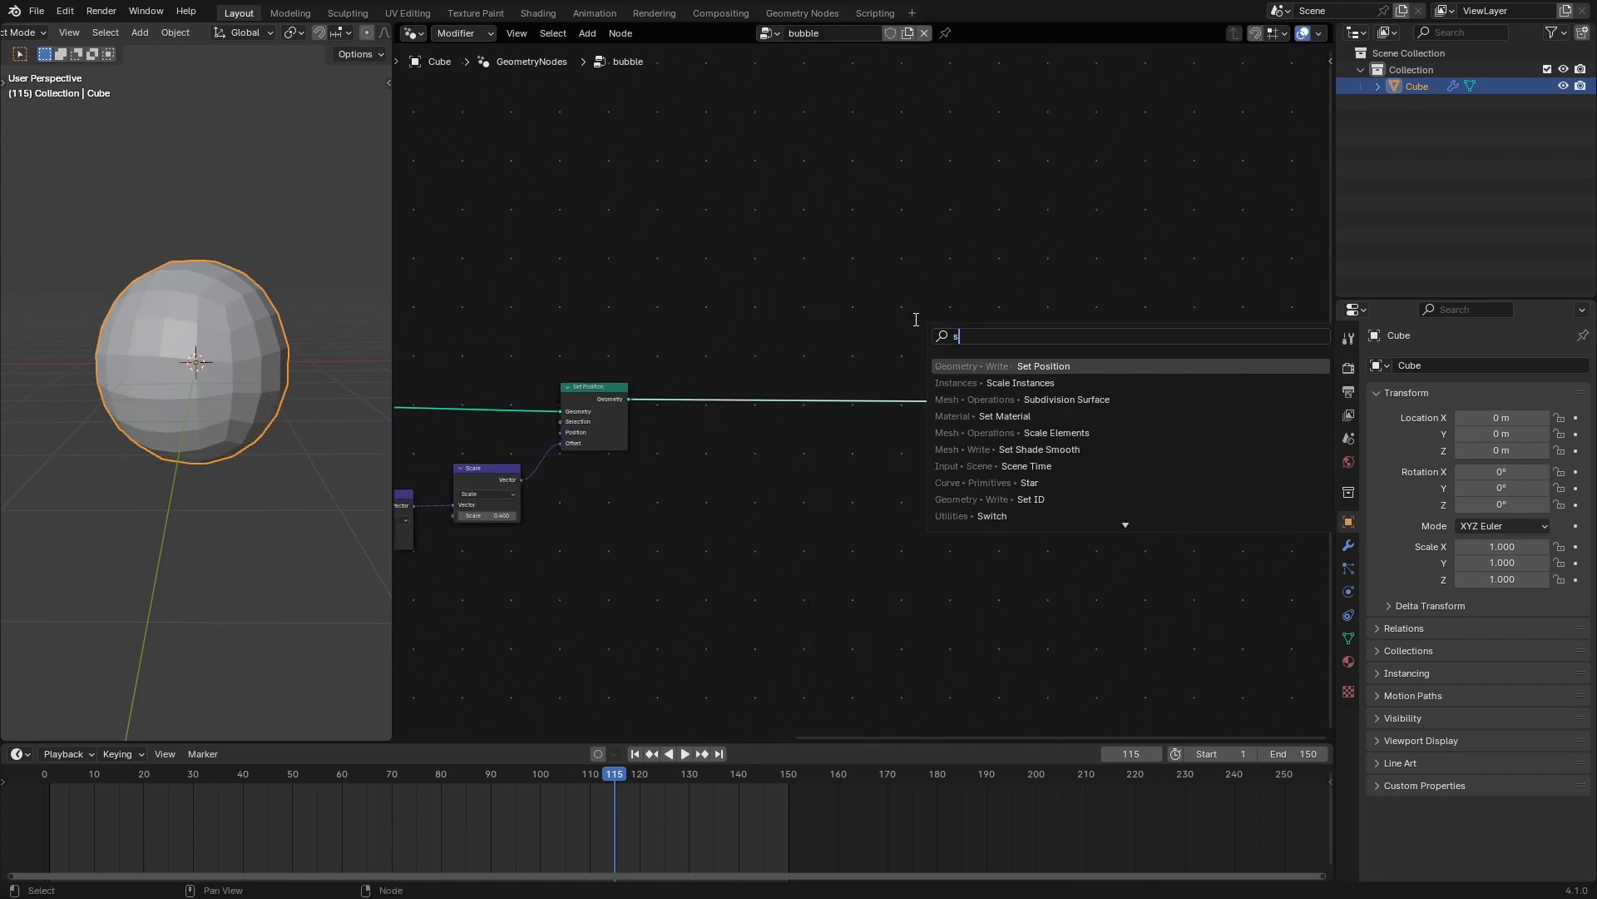
text(ubd)
key(Down)
key(Down)
key(Return)
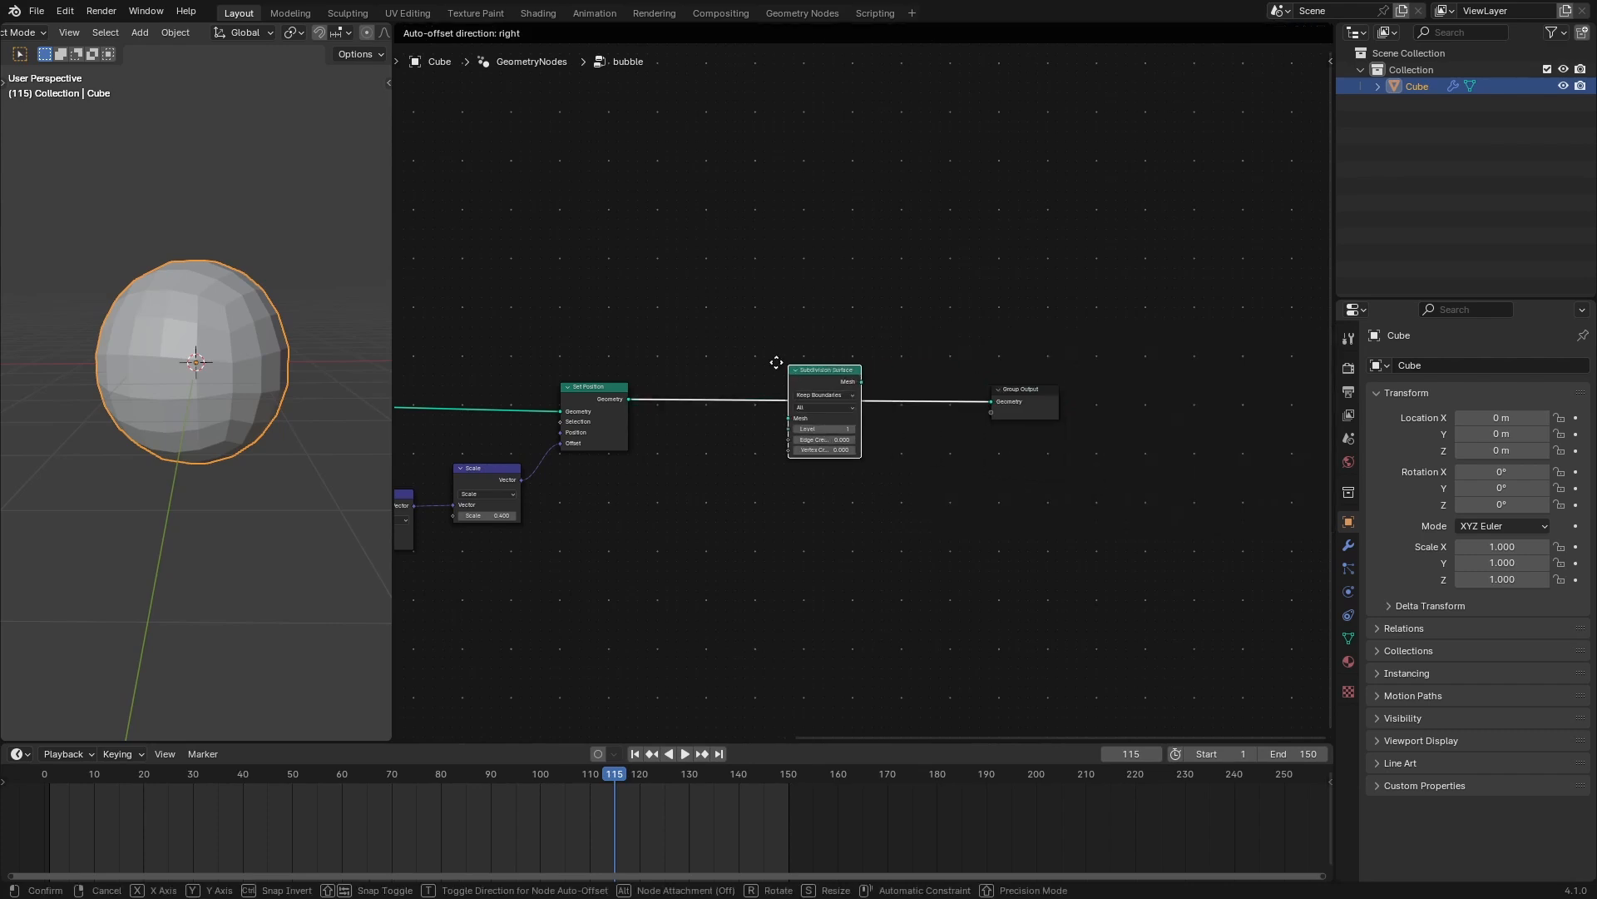
click(687, 361)
Set the Subdivision Surface node's Level to 2 and move the node closer to Set Position.
middle_drag(721, 361, 840, 272)
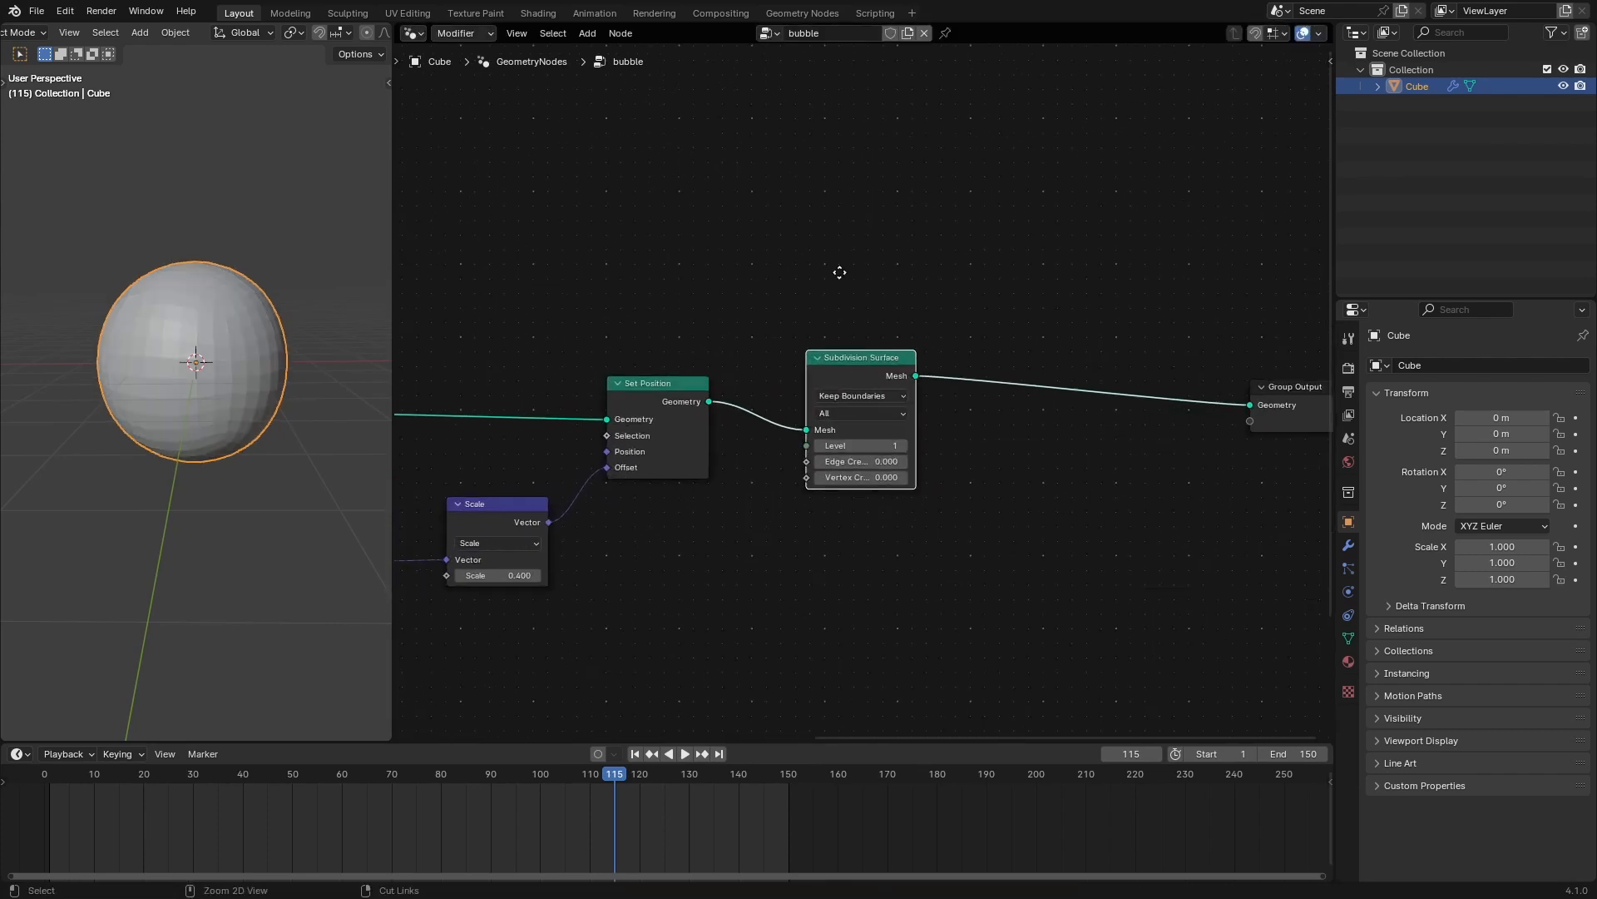
click(905, 446)
drag(842, 357, 805, 358)
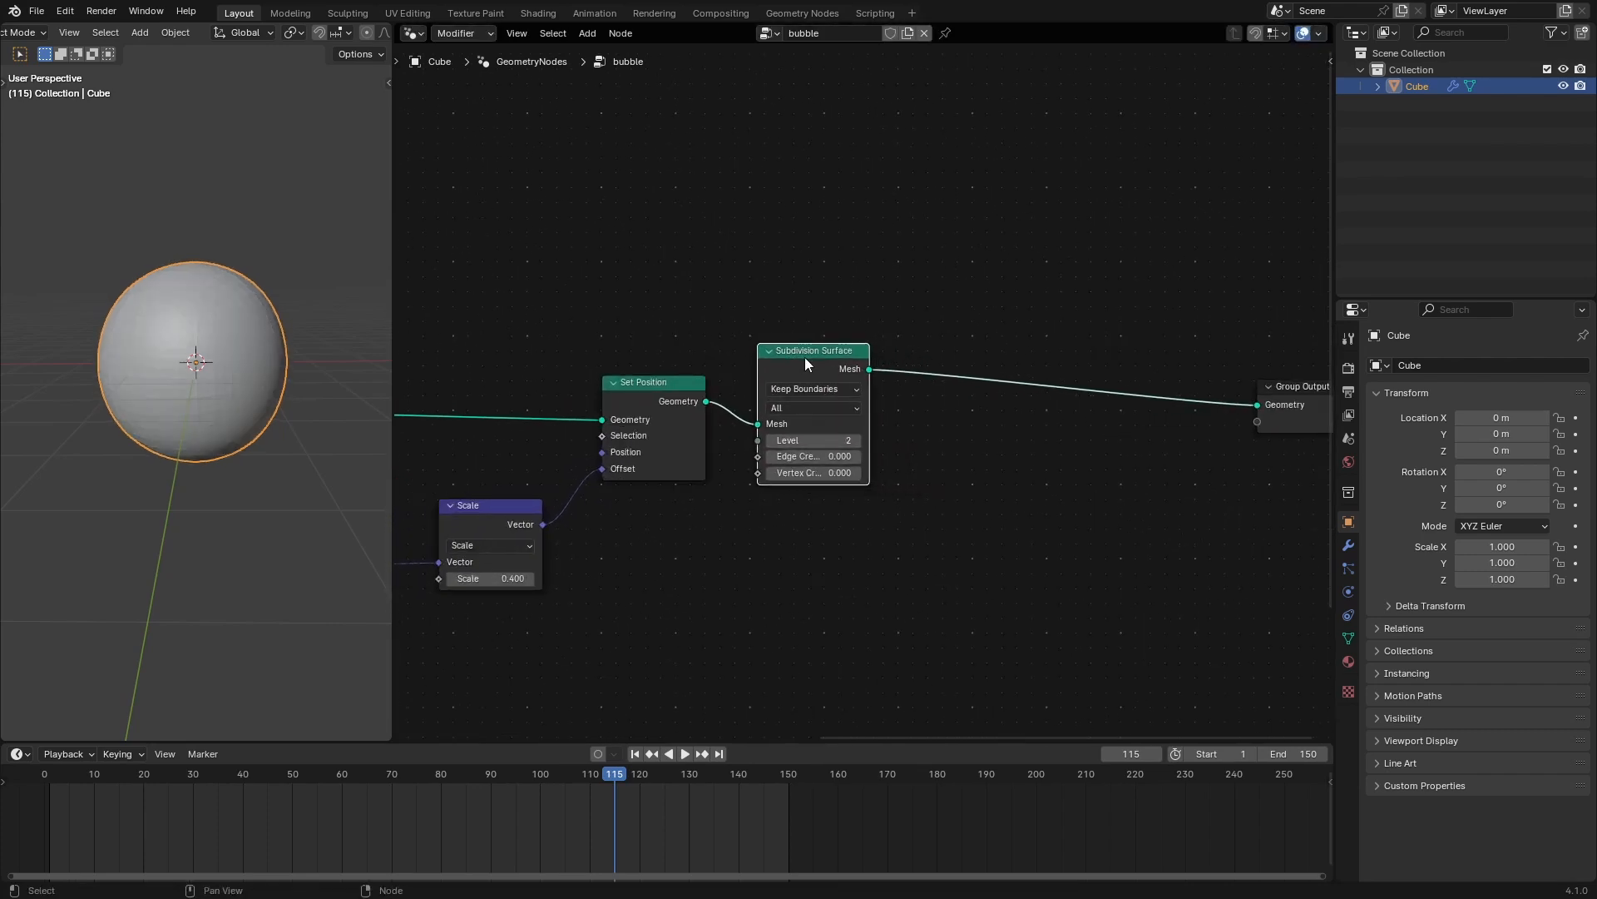
Insert a Set Shade Smooth node on the link between Subdivision Surface and Group Output.
key(shift+a)
click(981, 308)
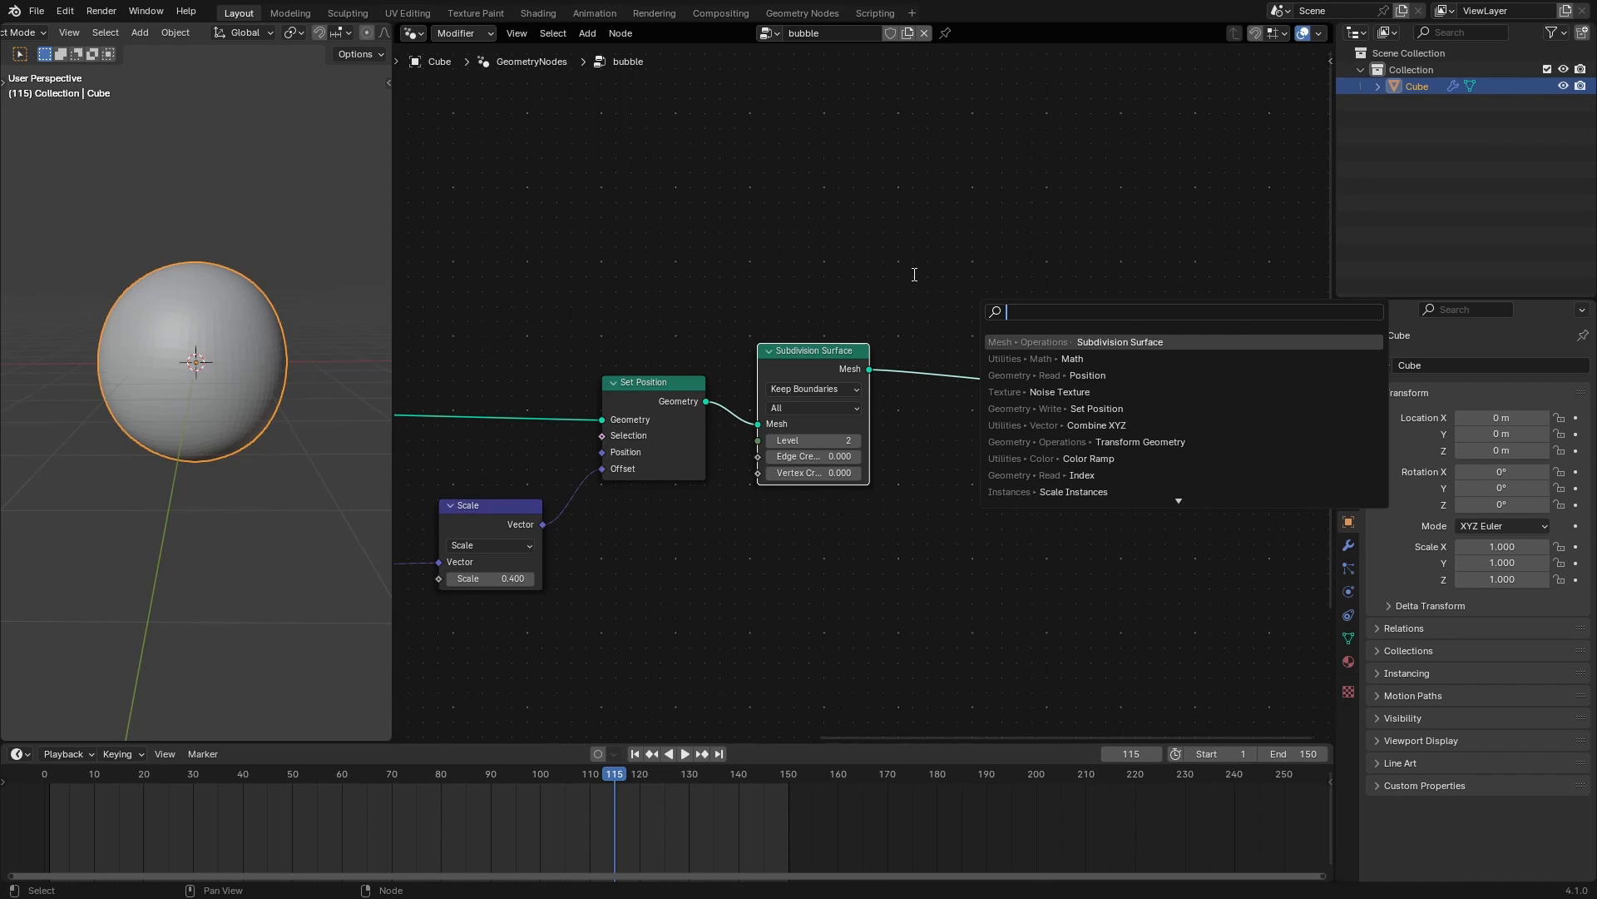
text(sss)
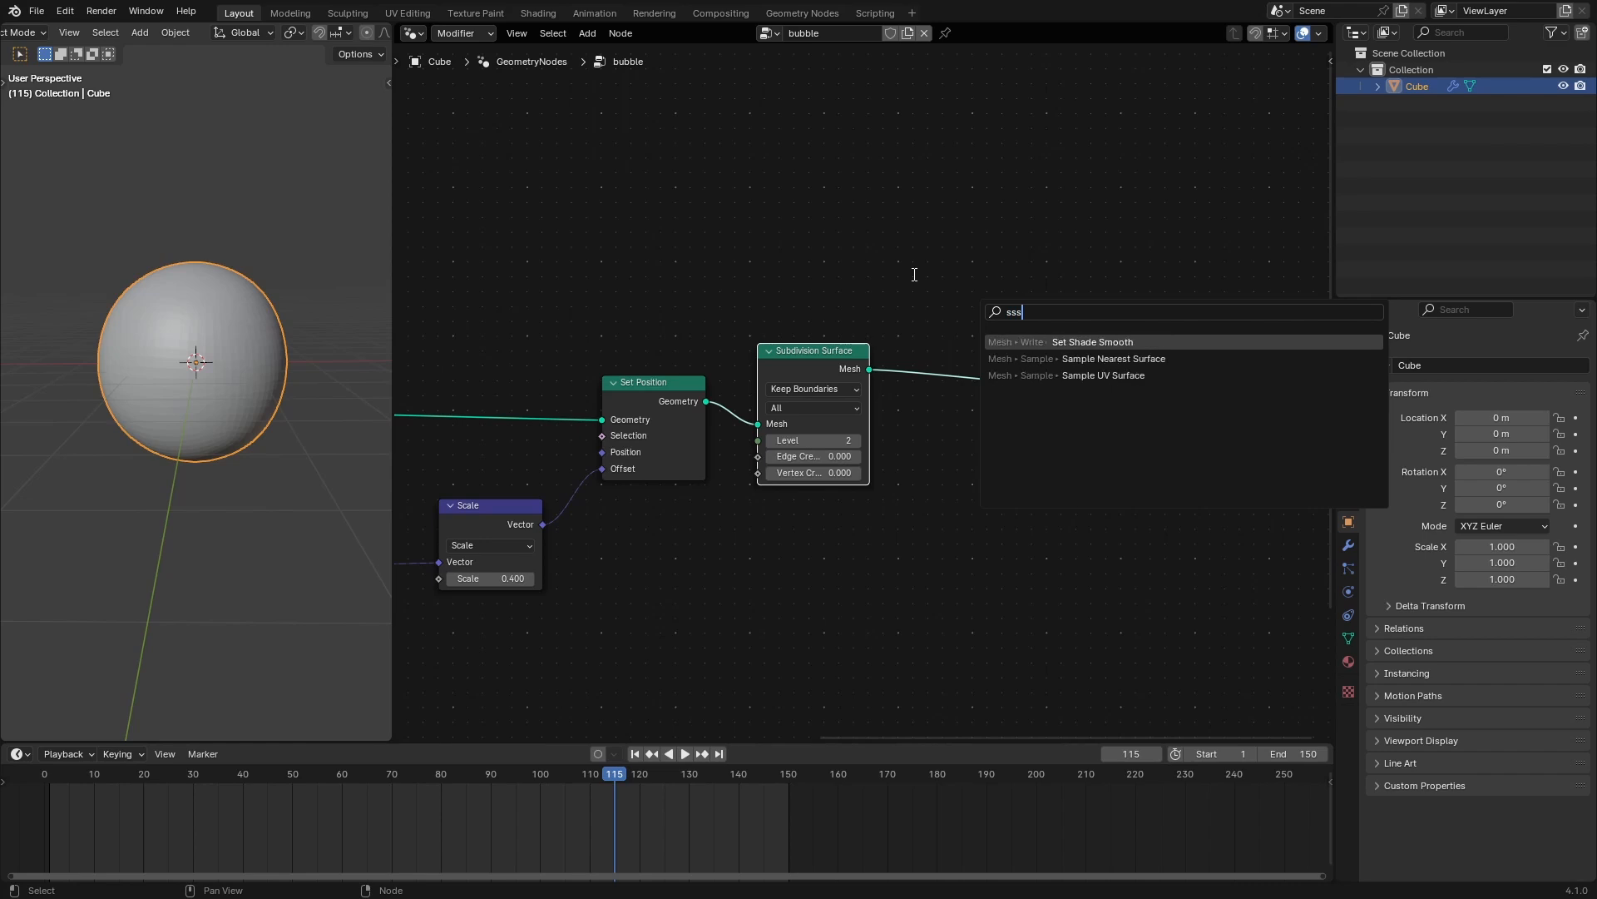
click(1092, 341)
drag(915, 340, 916, 340)
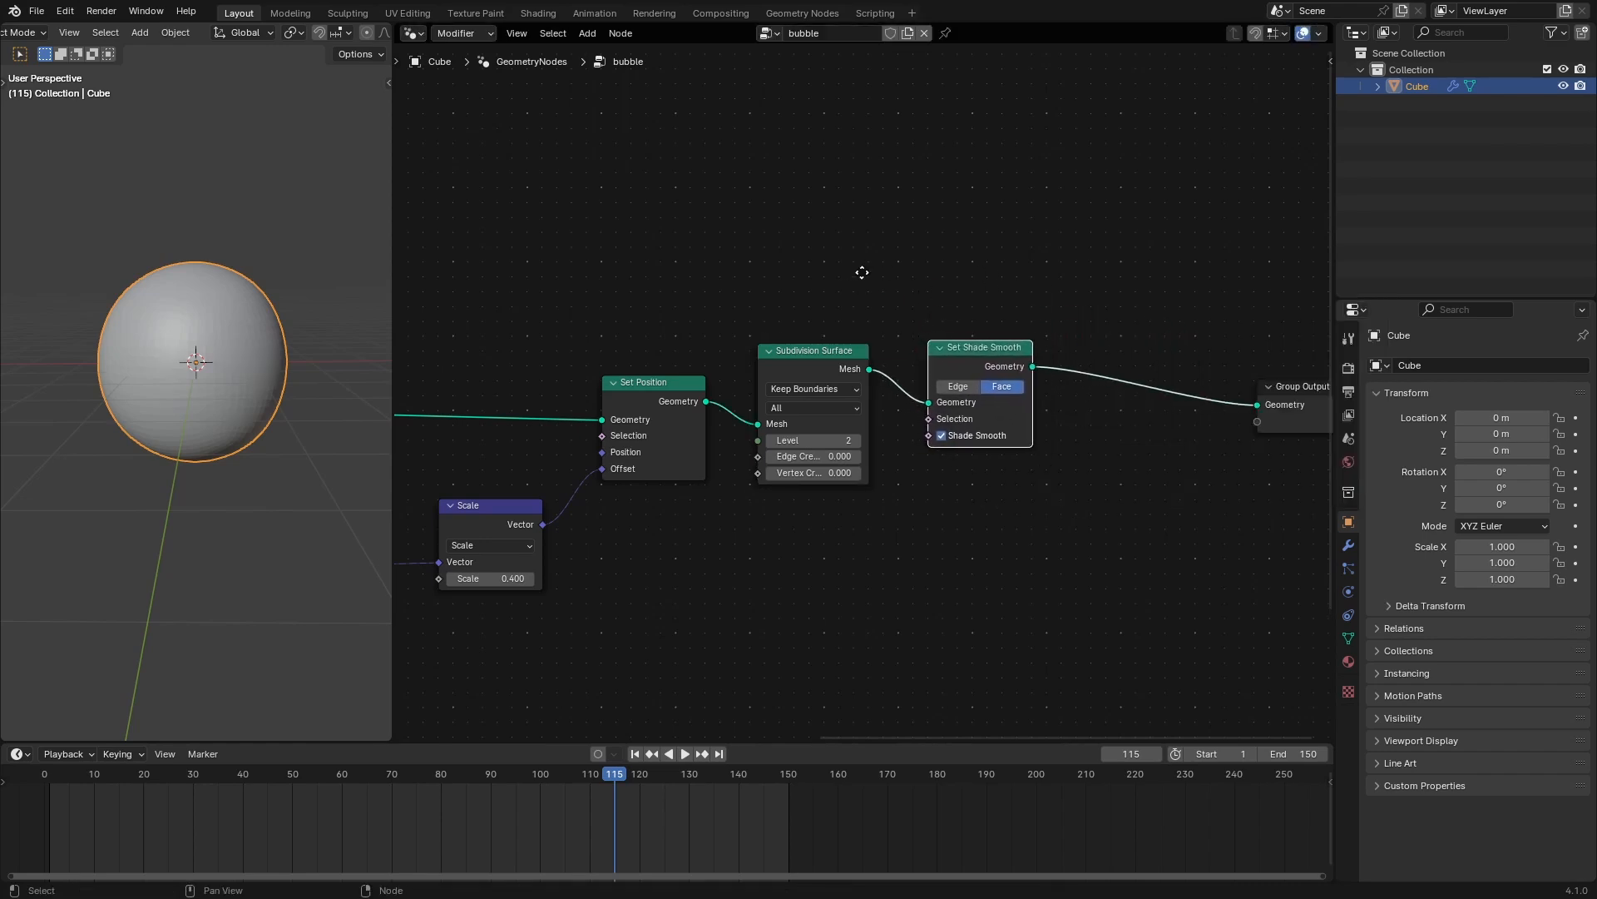
scroll(961, 373, down, 3)
drag(1159, 396, 1235, 333)
scroll(1060, 342, down, 3)
scroll(1047, 292, up, 4)
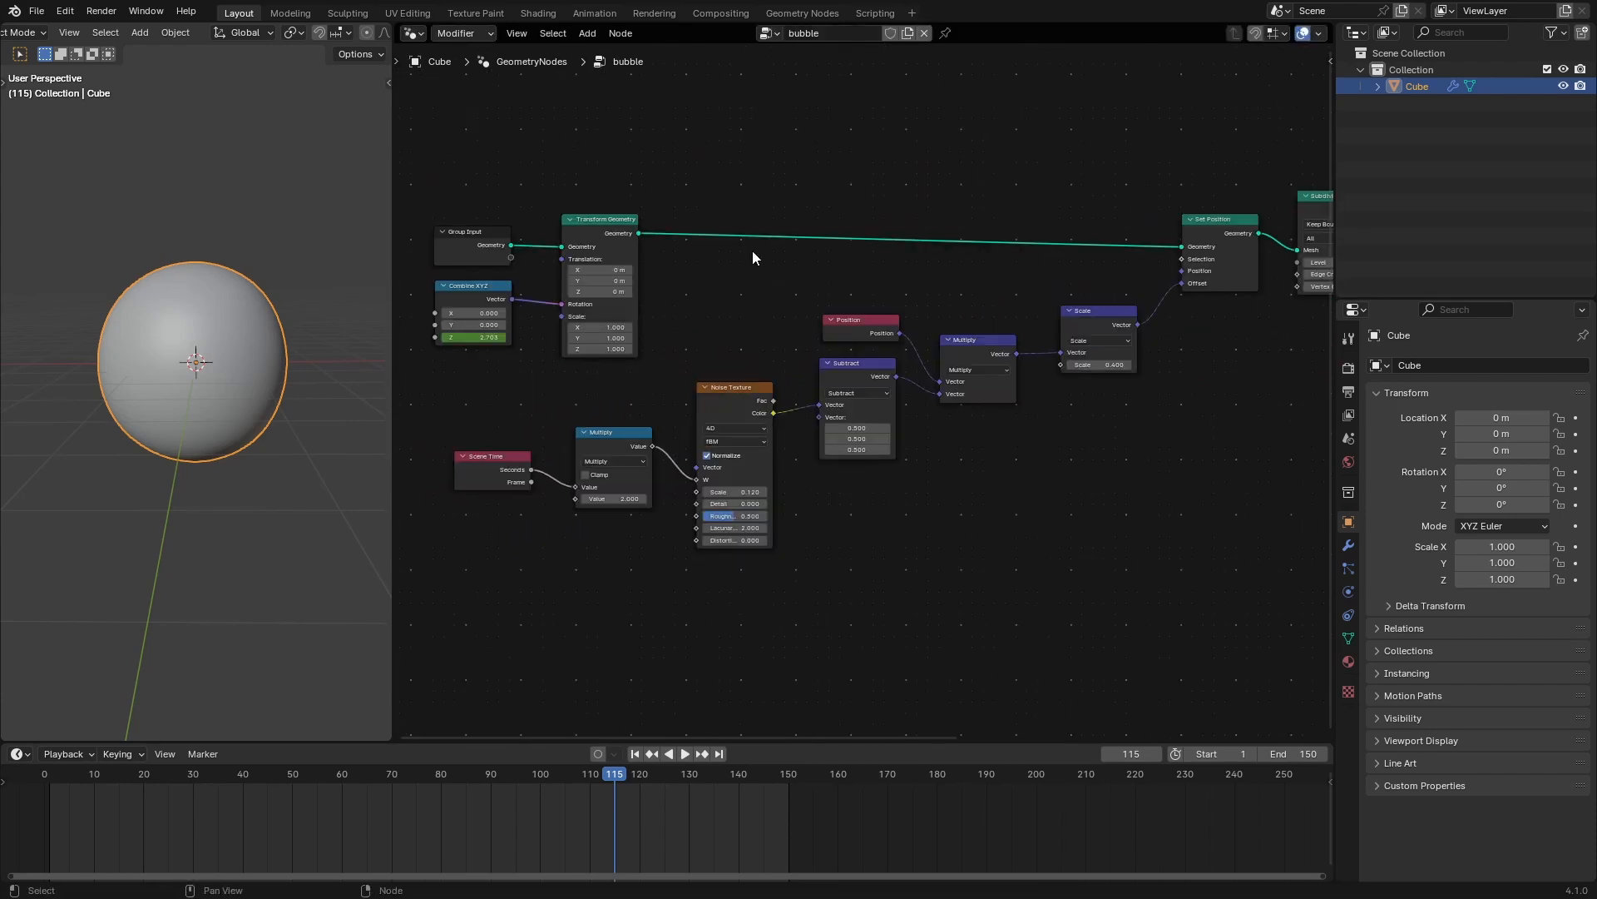
Set the interface resolution scale to 1.25 in the preferences and close them.
click(69, 11)
click(89, 231)
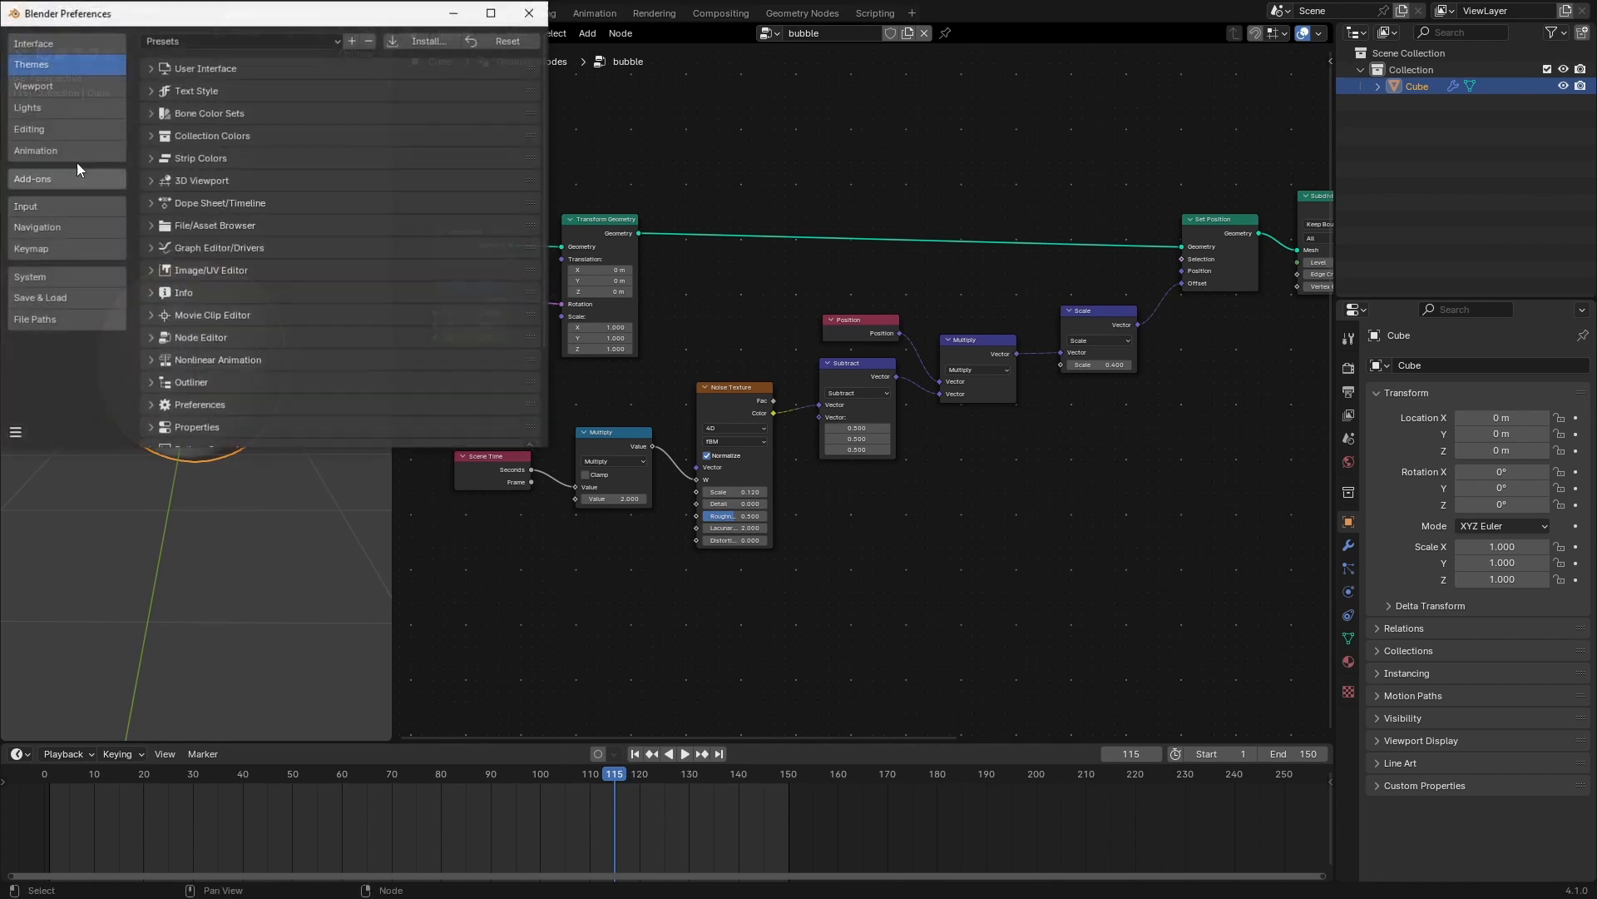
click(75, 45)
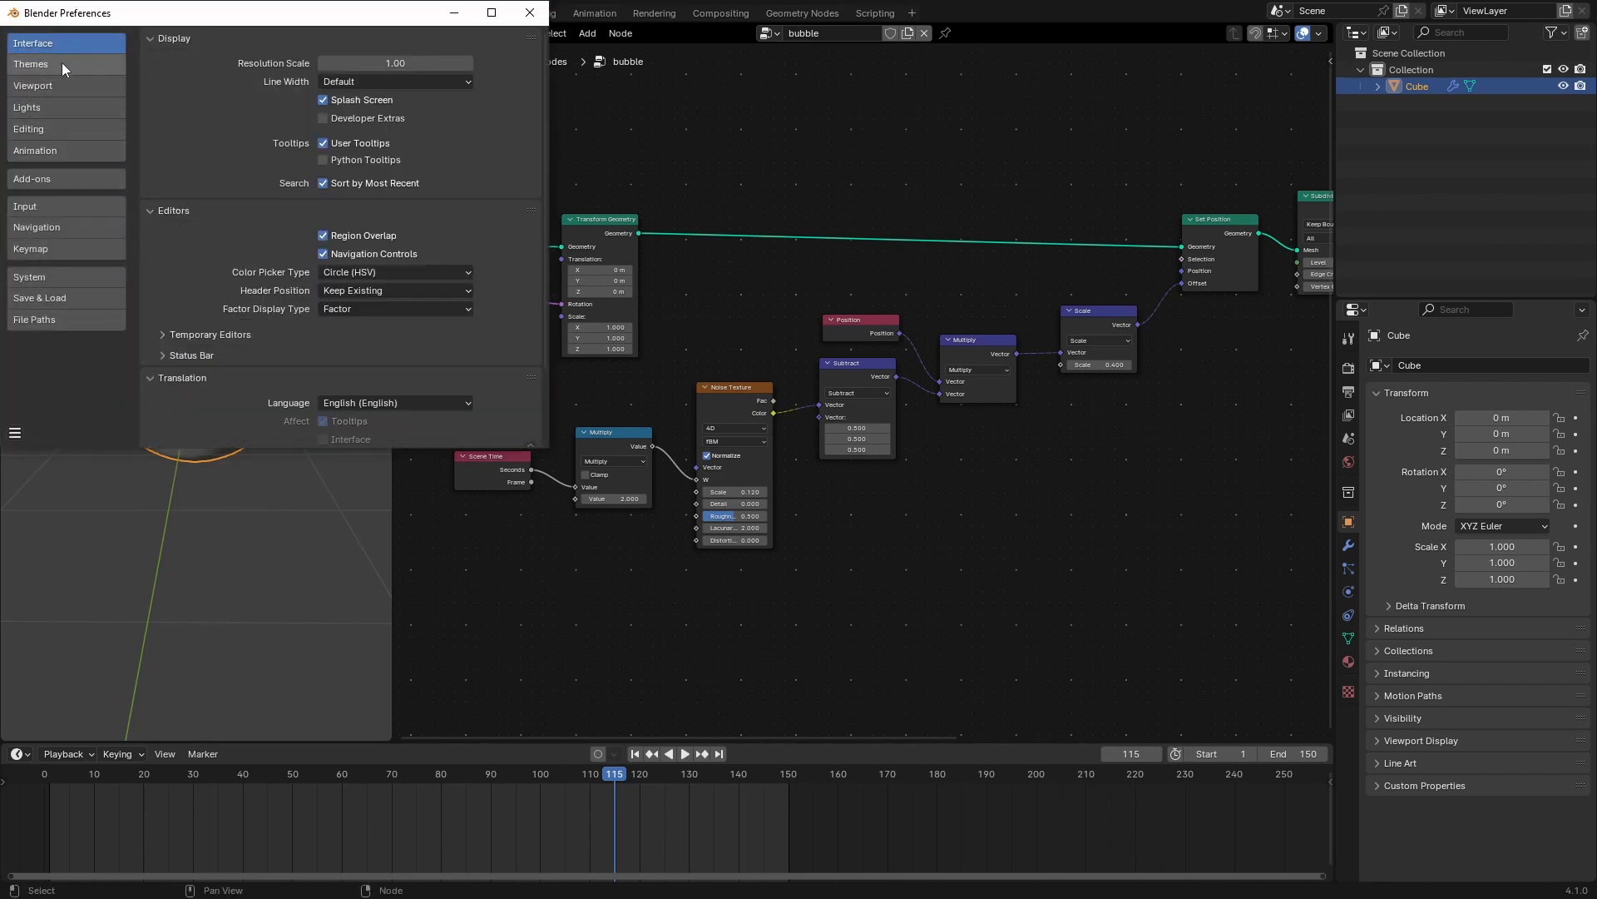
click(378, 61)
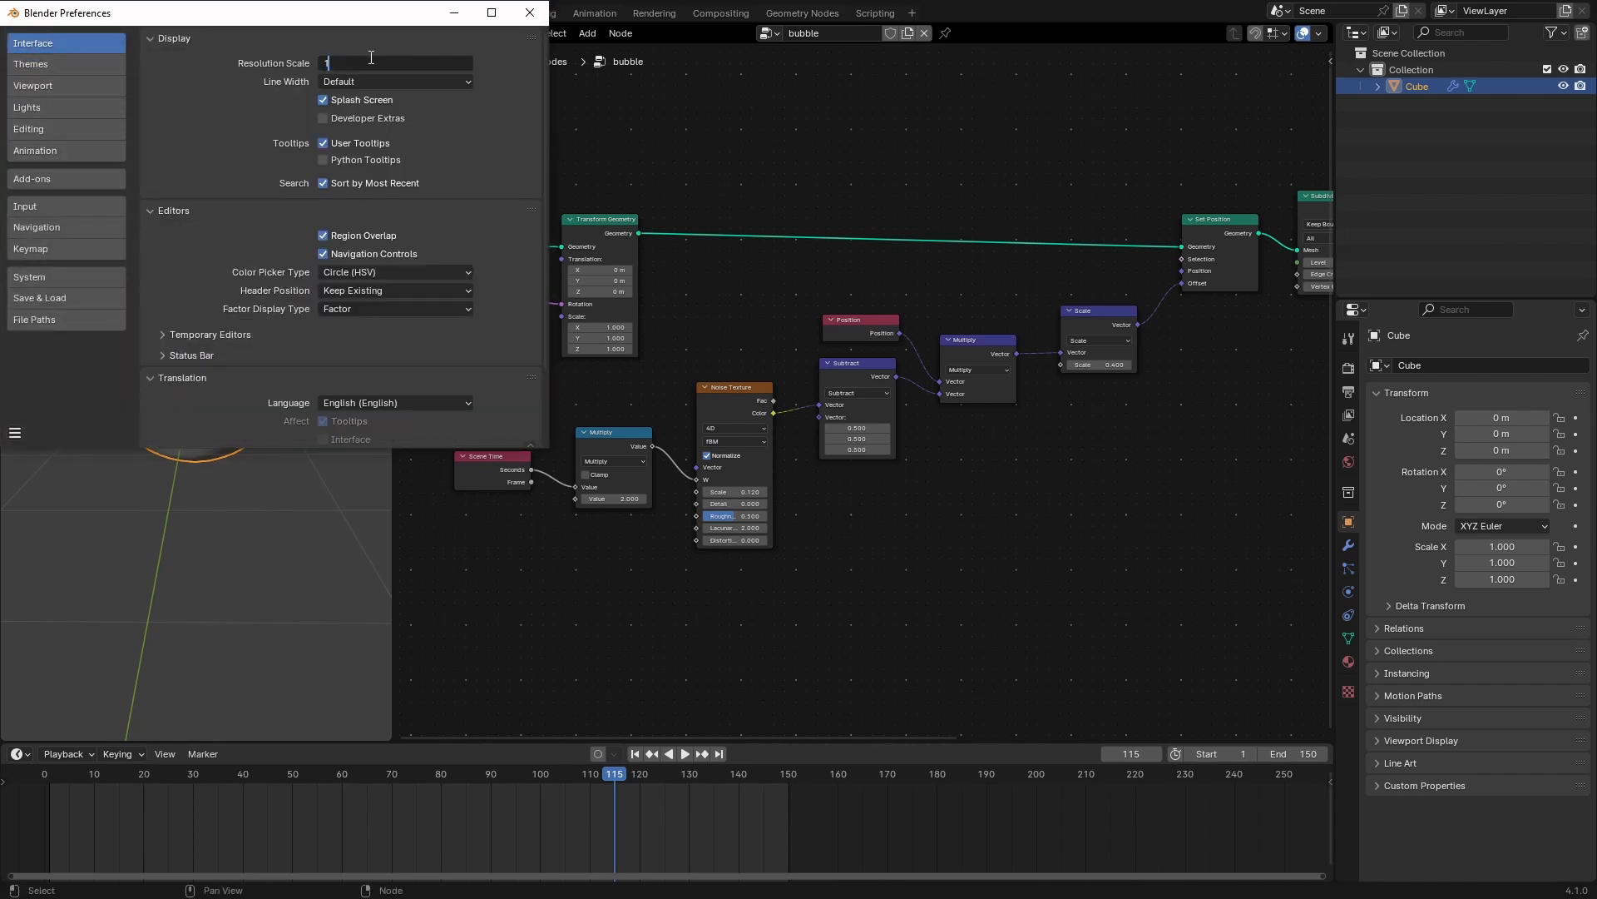
key(Return)
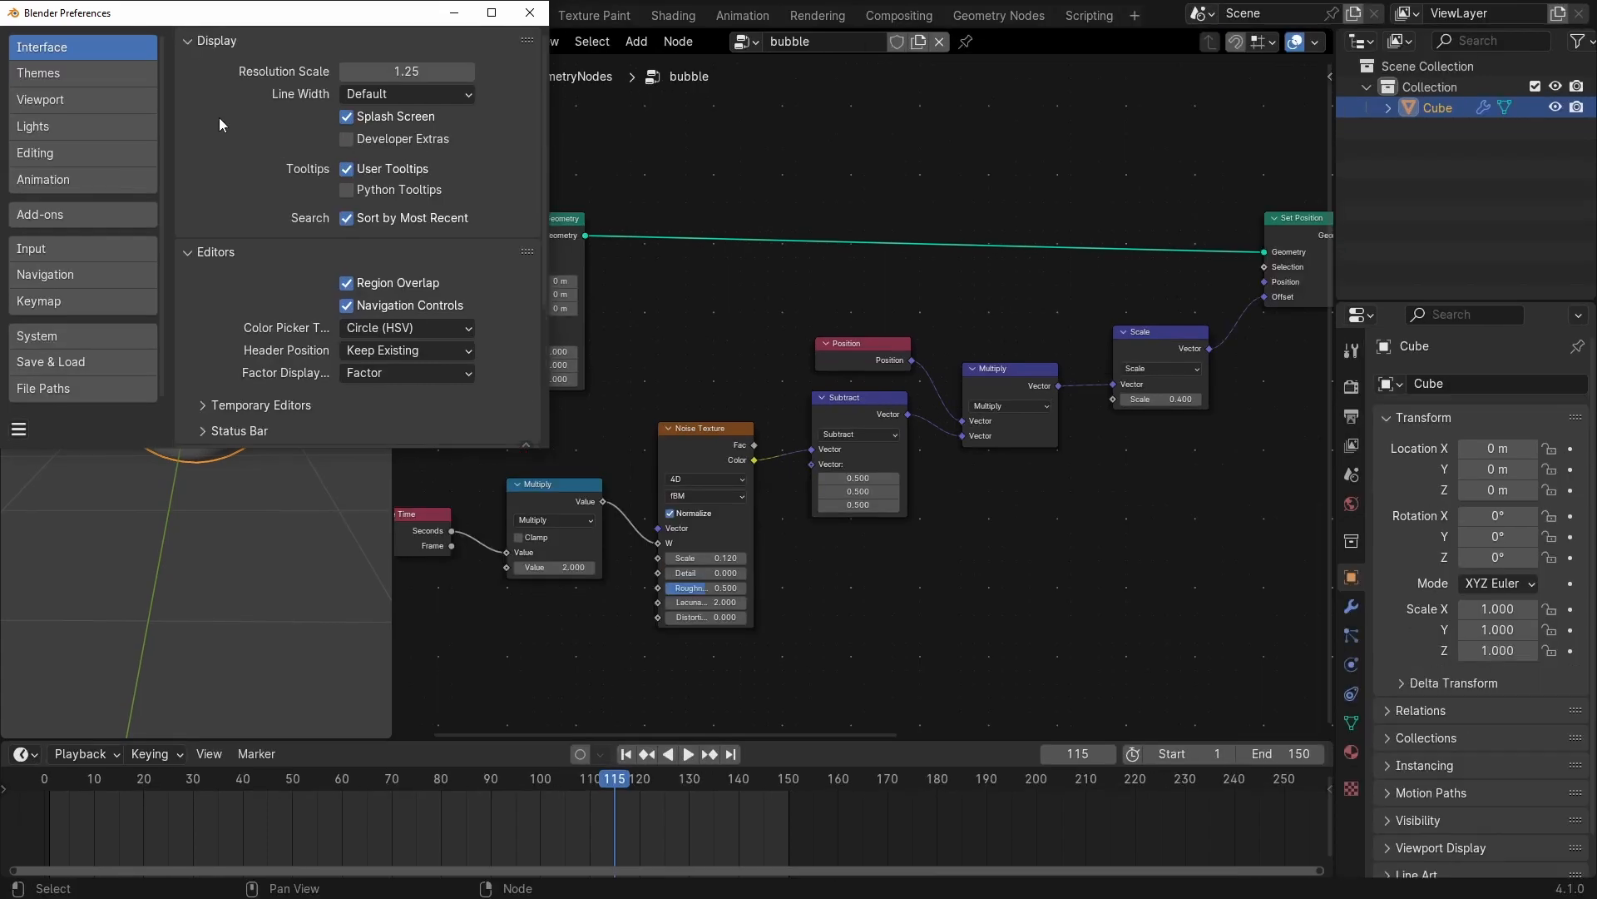
click(531, 12)
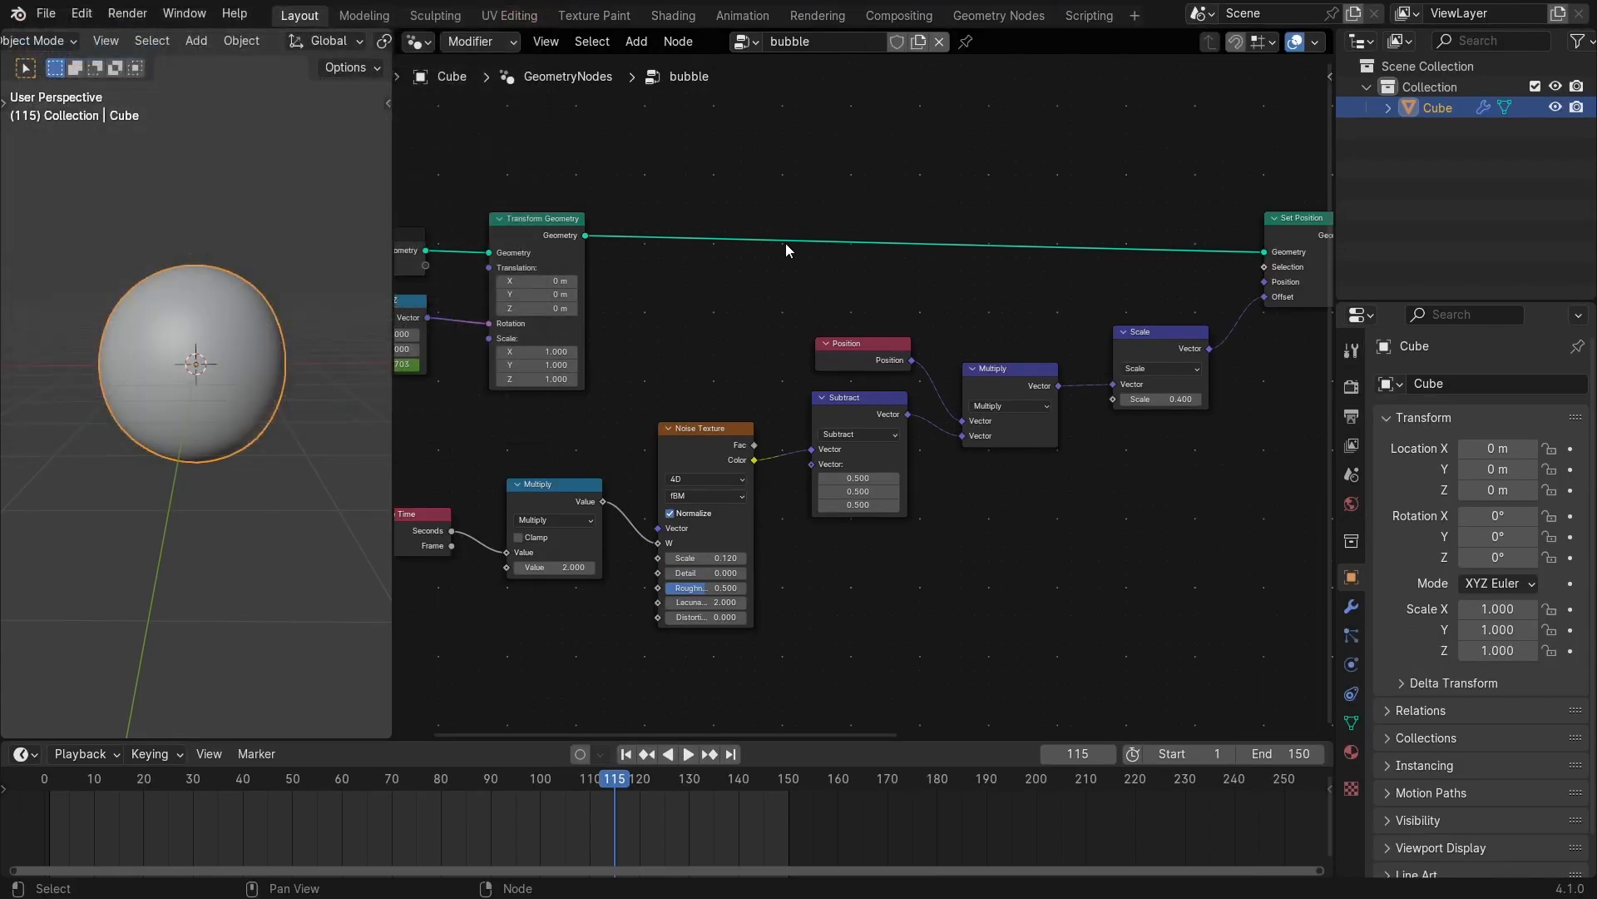
Insert a Set Material node on the link between Set Shade Smooth and Group Output.
scroll(827, 249, down, 2)
middle_drag(816, 321, 777, 297)
scroll(813, 239, down, 4)
mouse_move(884, 210)
middle_down()
mouse_move(898, 260)
mouse_move(911, 204)
middle_up()
scroll(916, 225, up, 4)
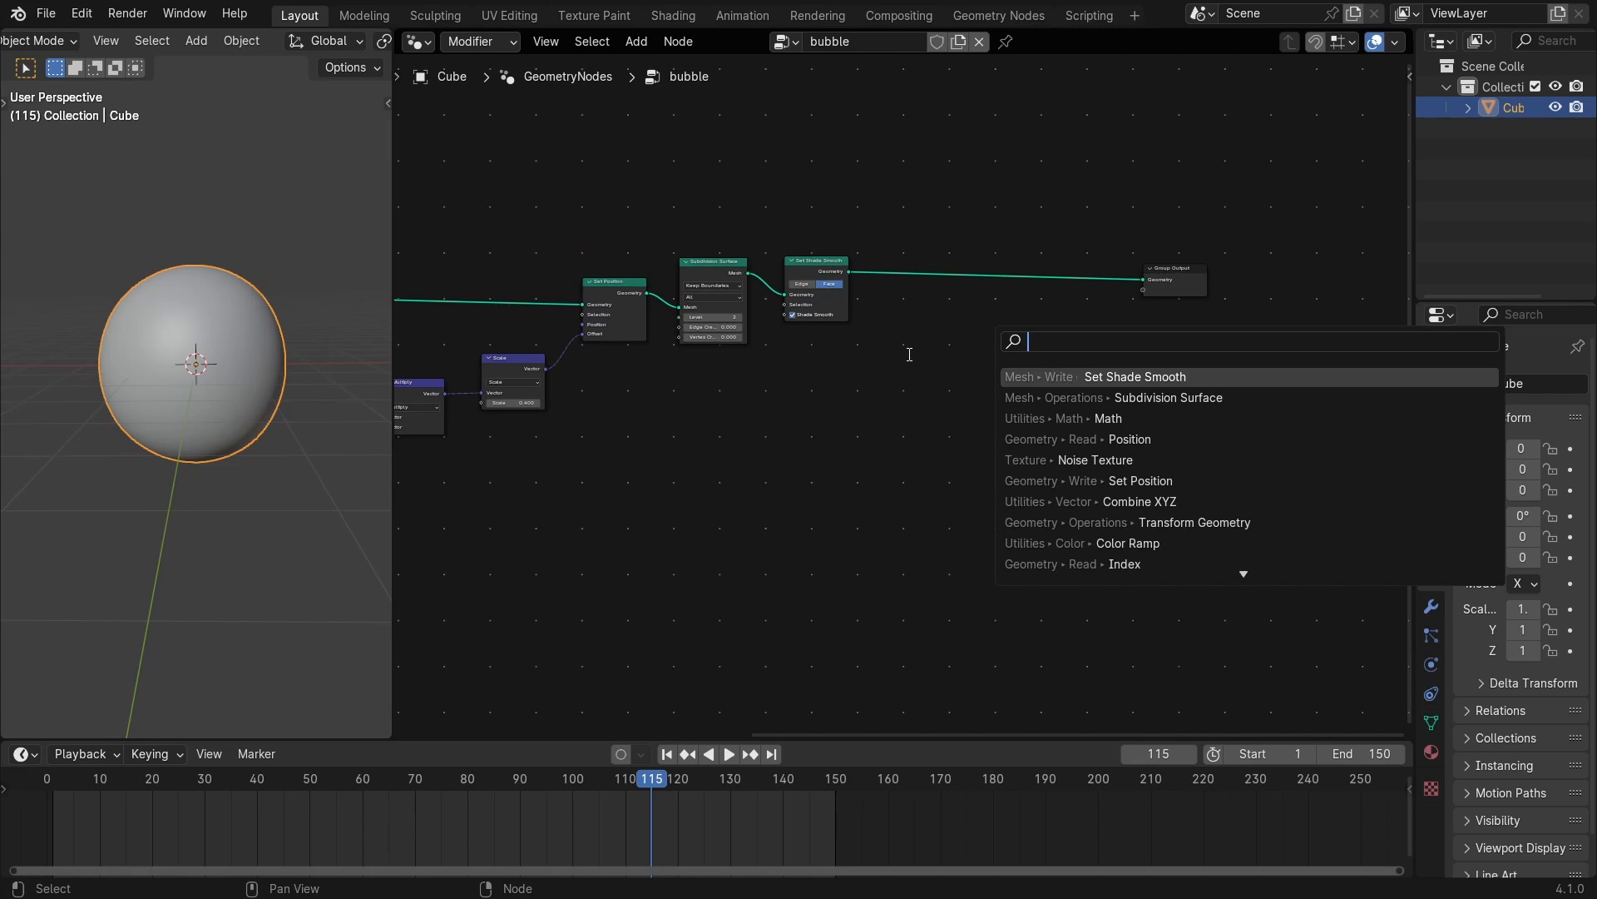
text(se)
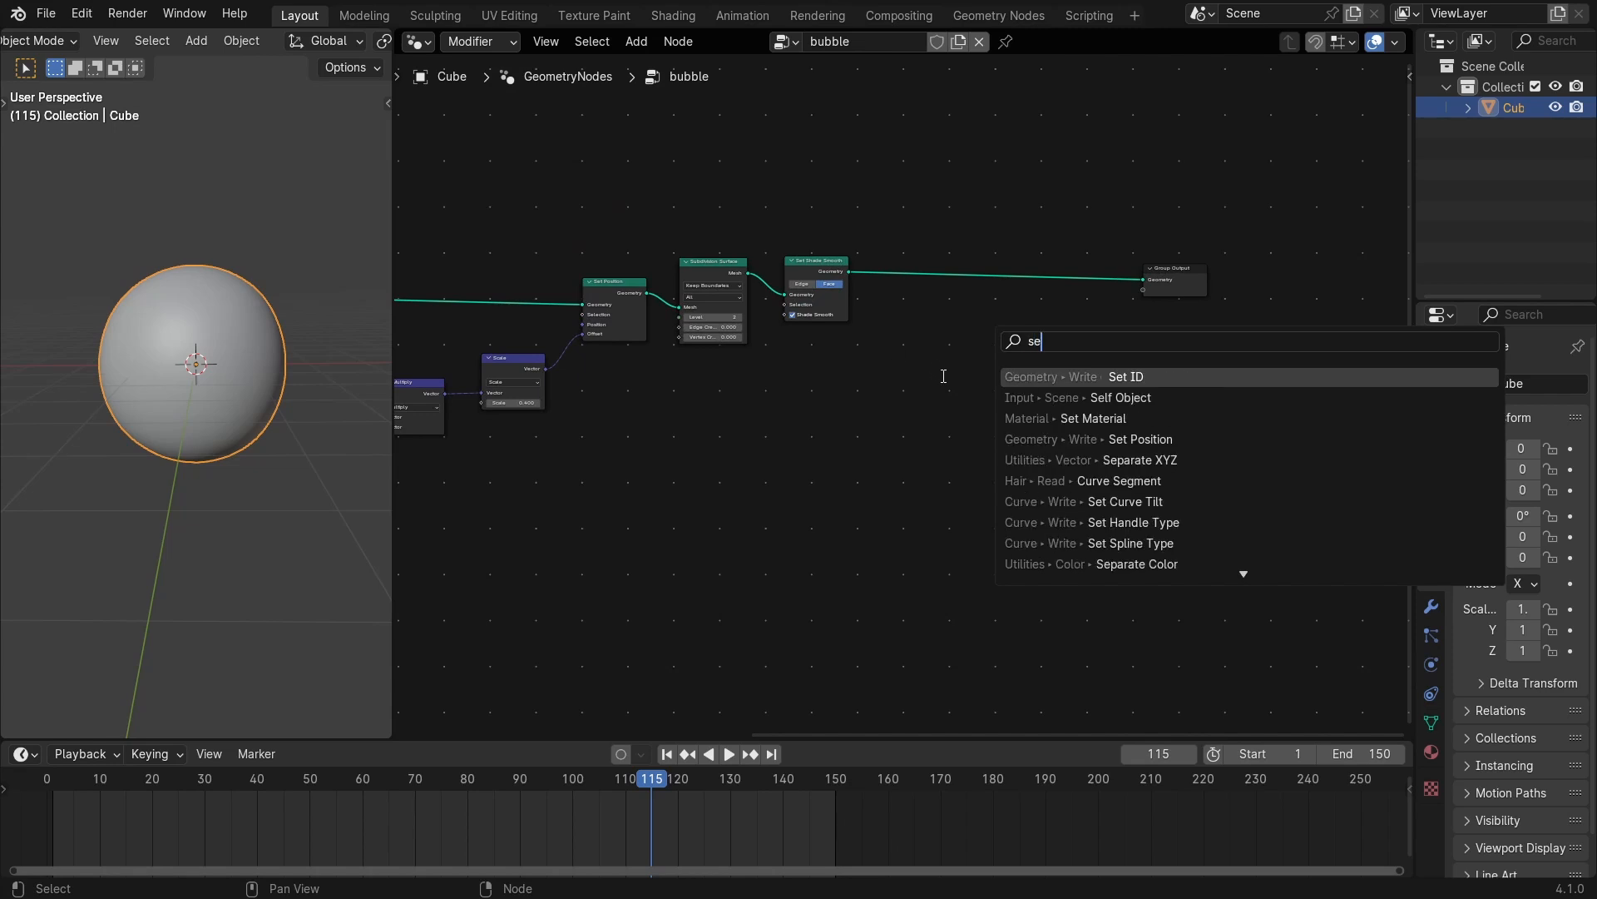
click(1045, 484)
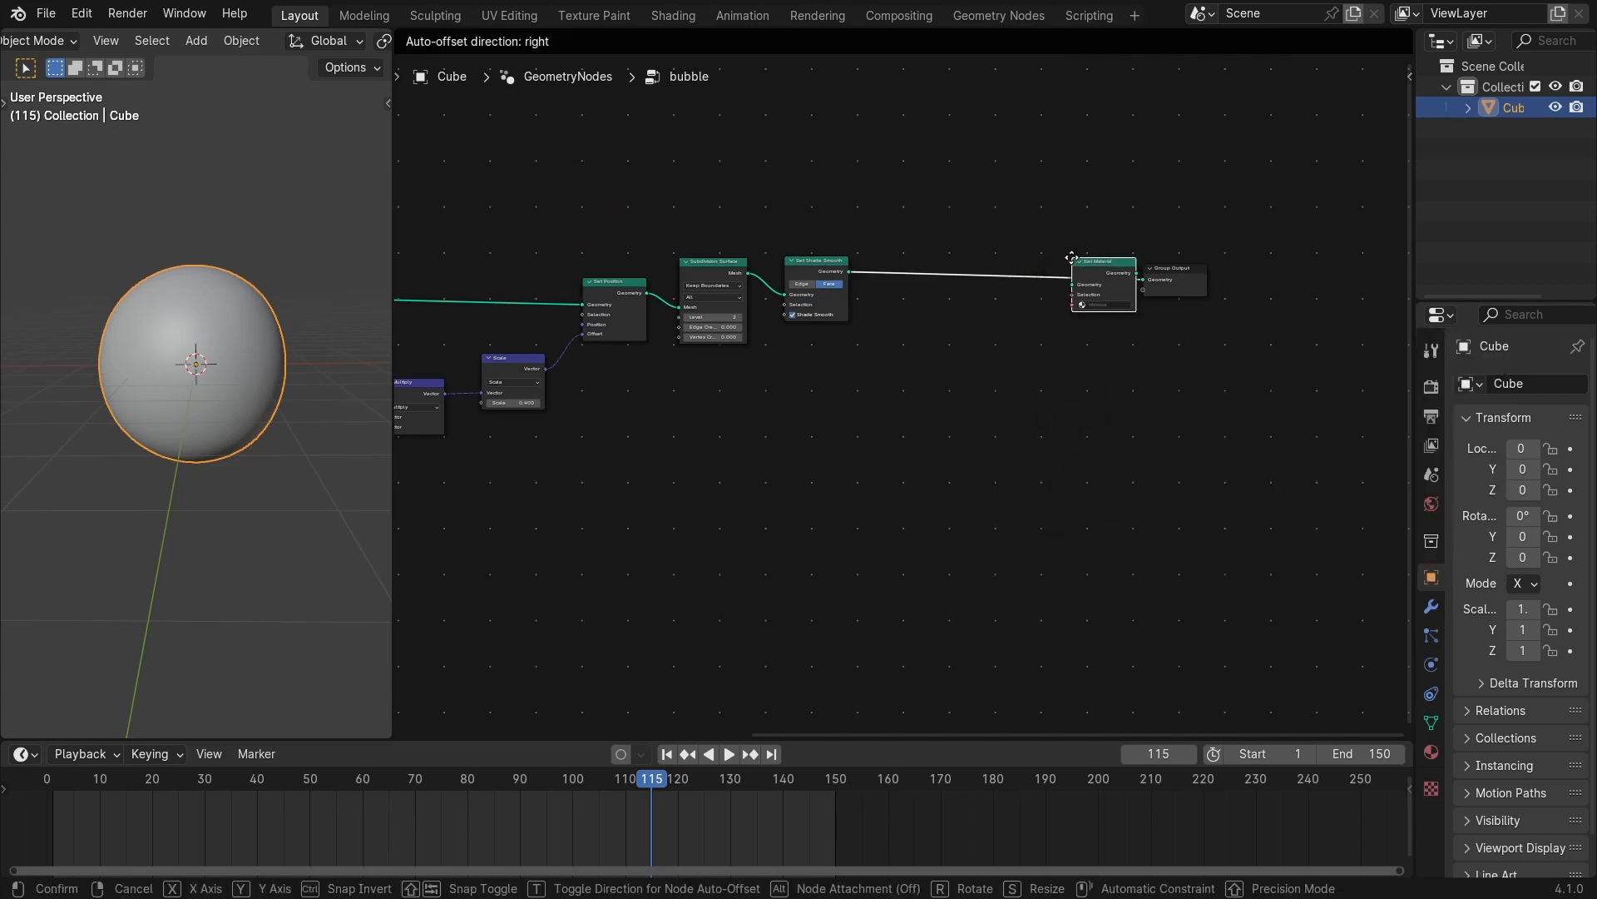
click(1072, 257)
Create a new material on the cube and name it water.
click(1431, 751)
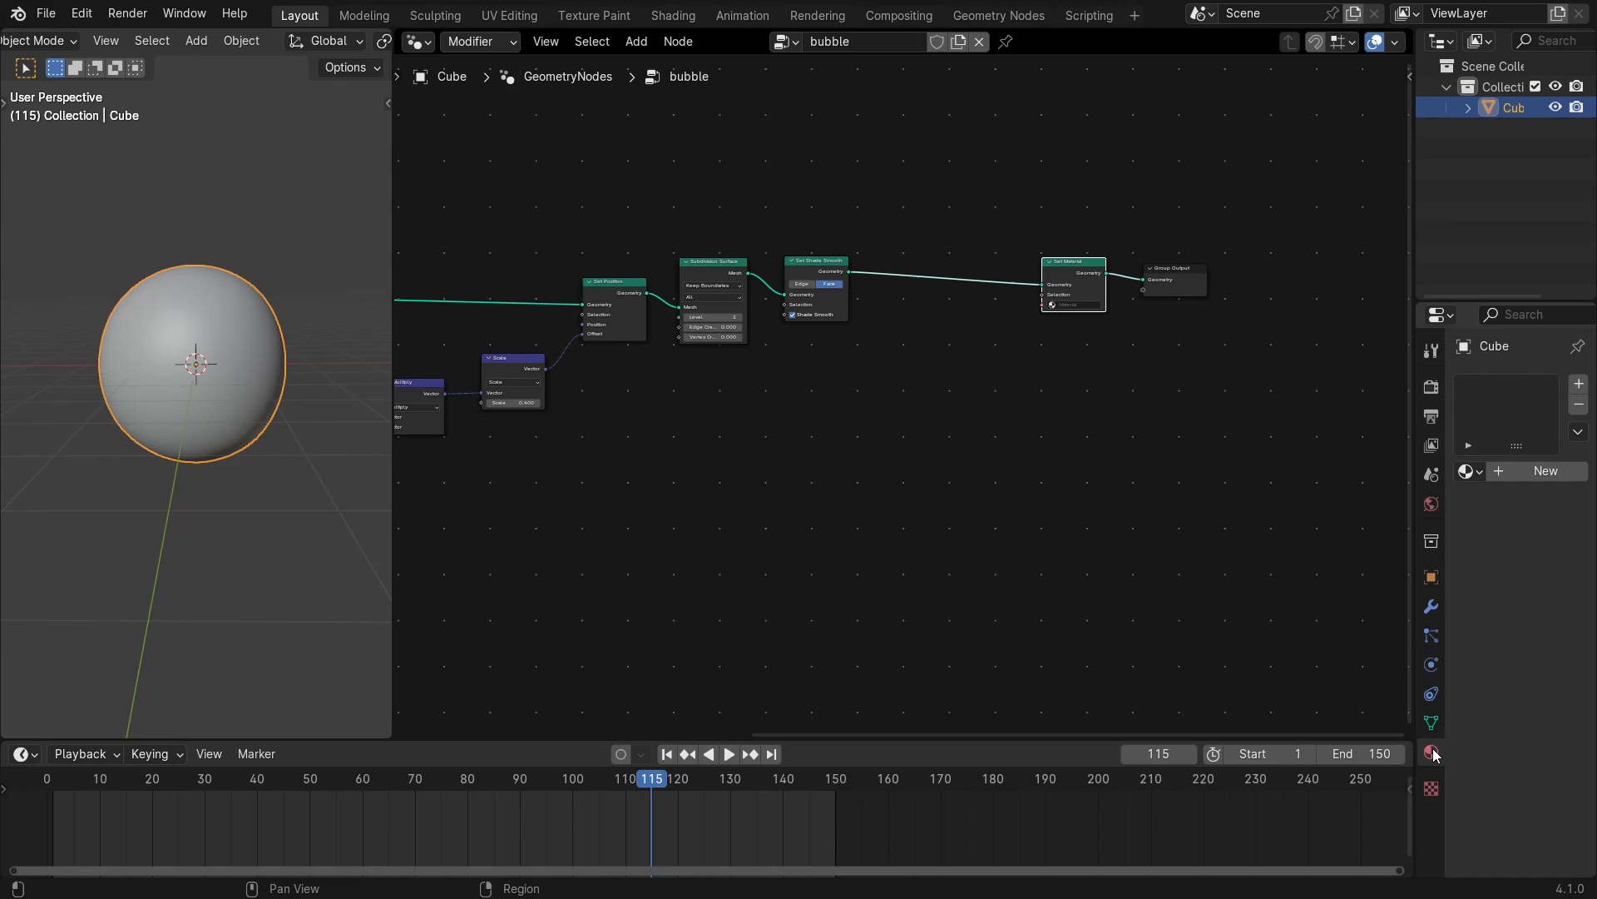
click(1535, 470)
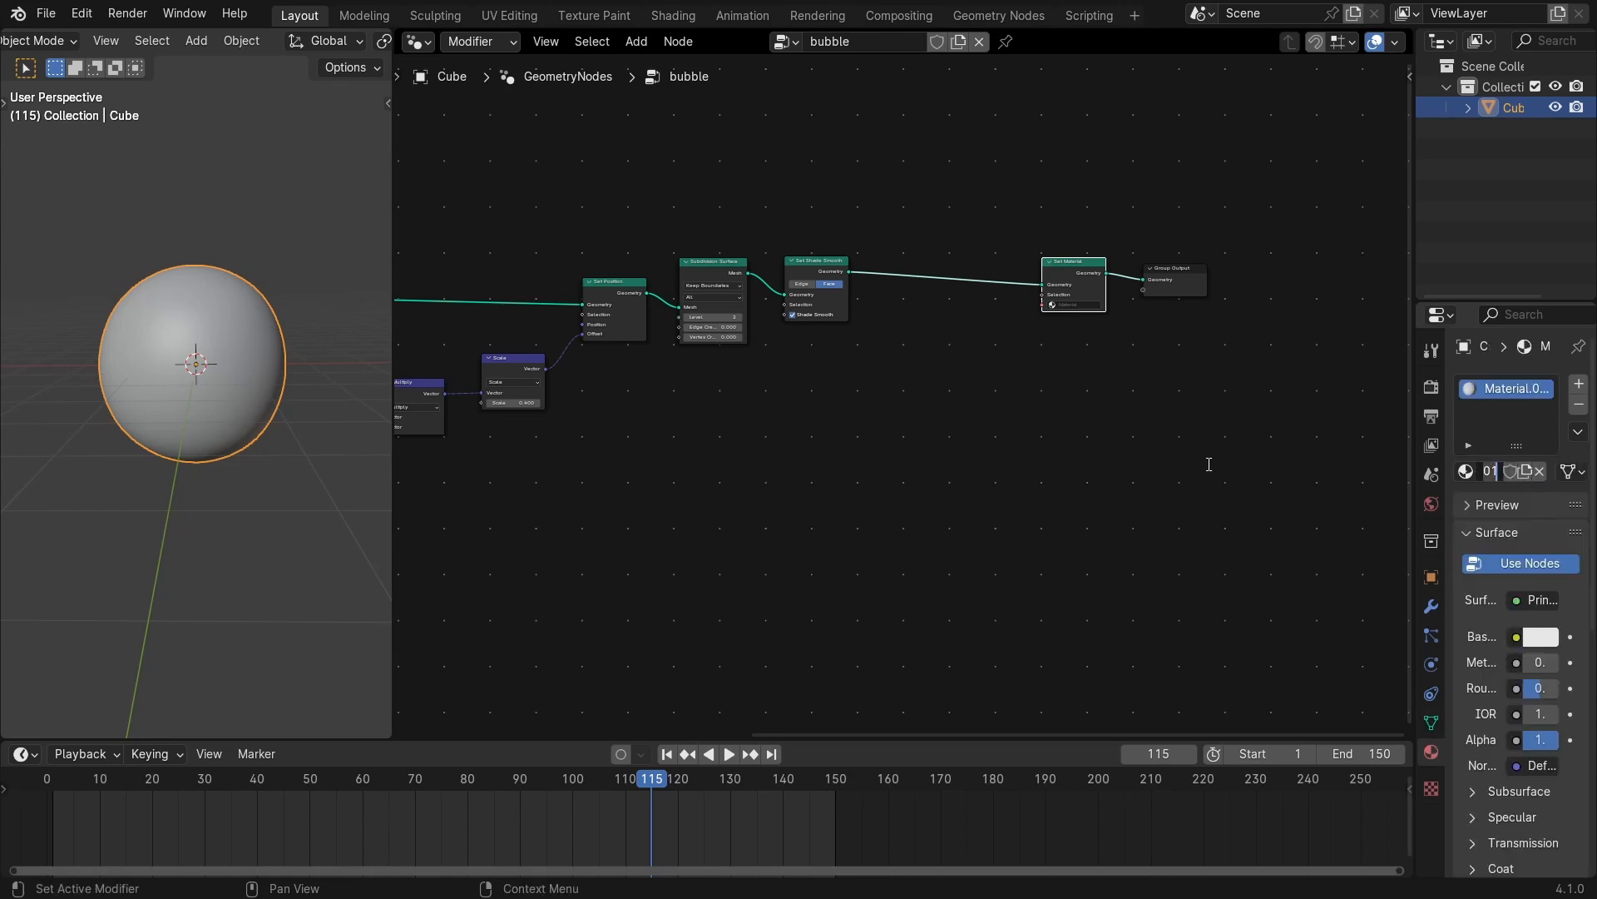
text(water)
key(Return)
Set the water material's roughness to 0.025, its IOR to 1.43 and its base color to white.
drag(1414, 458, 1225, 450)
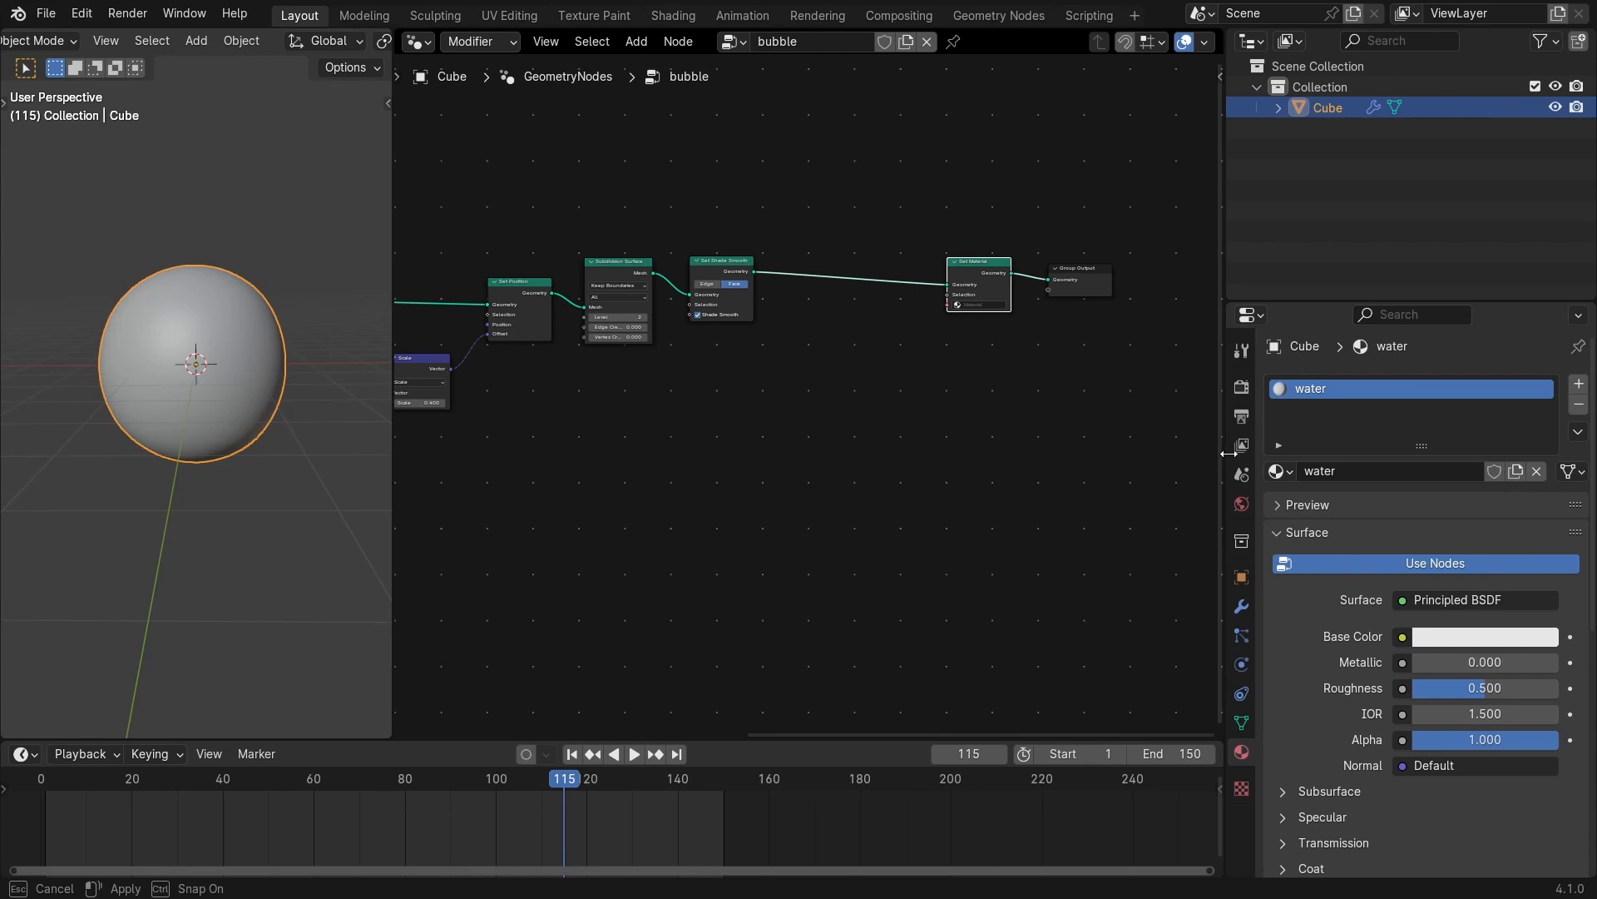
drag(1449, 688, 1372, 699)
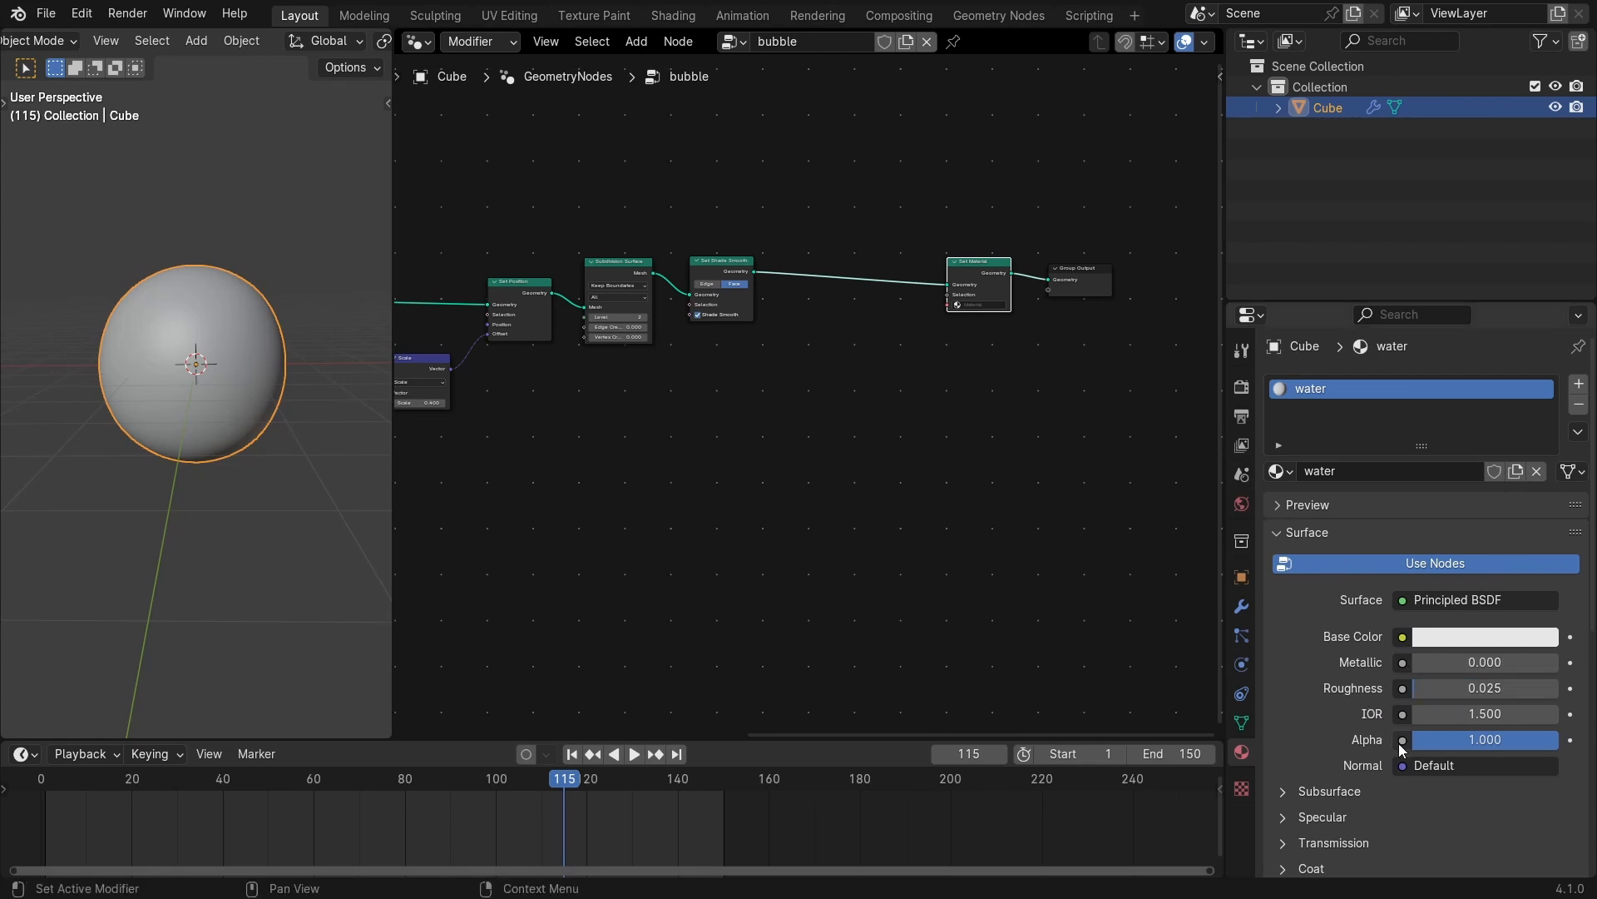
click(1450, 713)
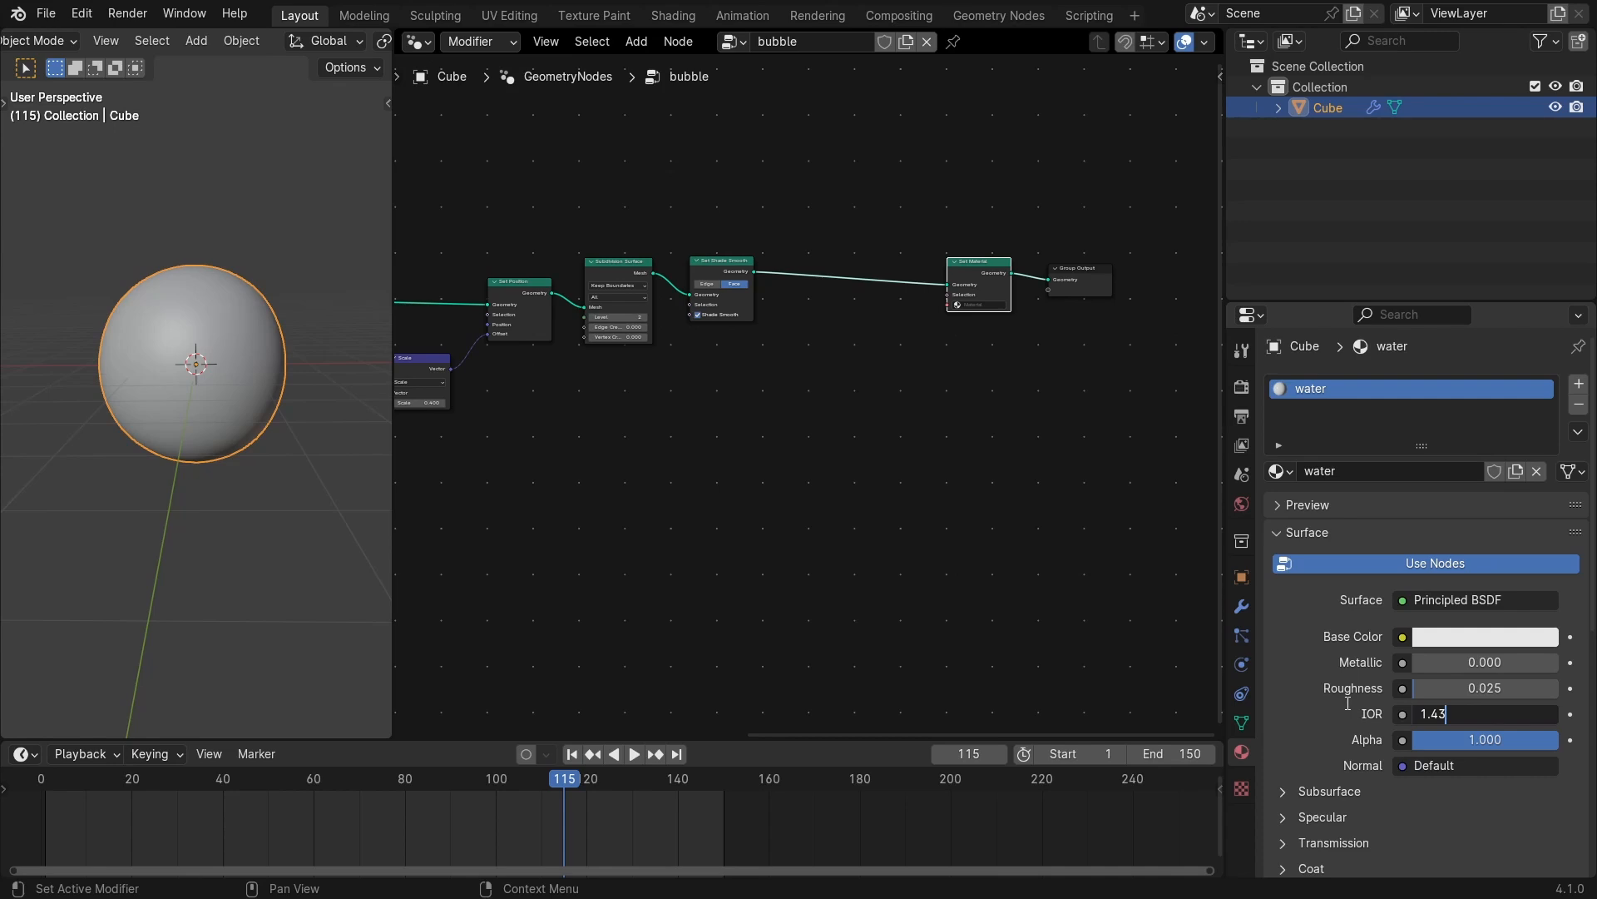
key(Return)
click(1486, 636)
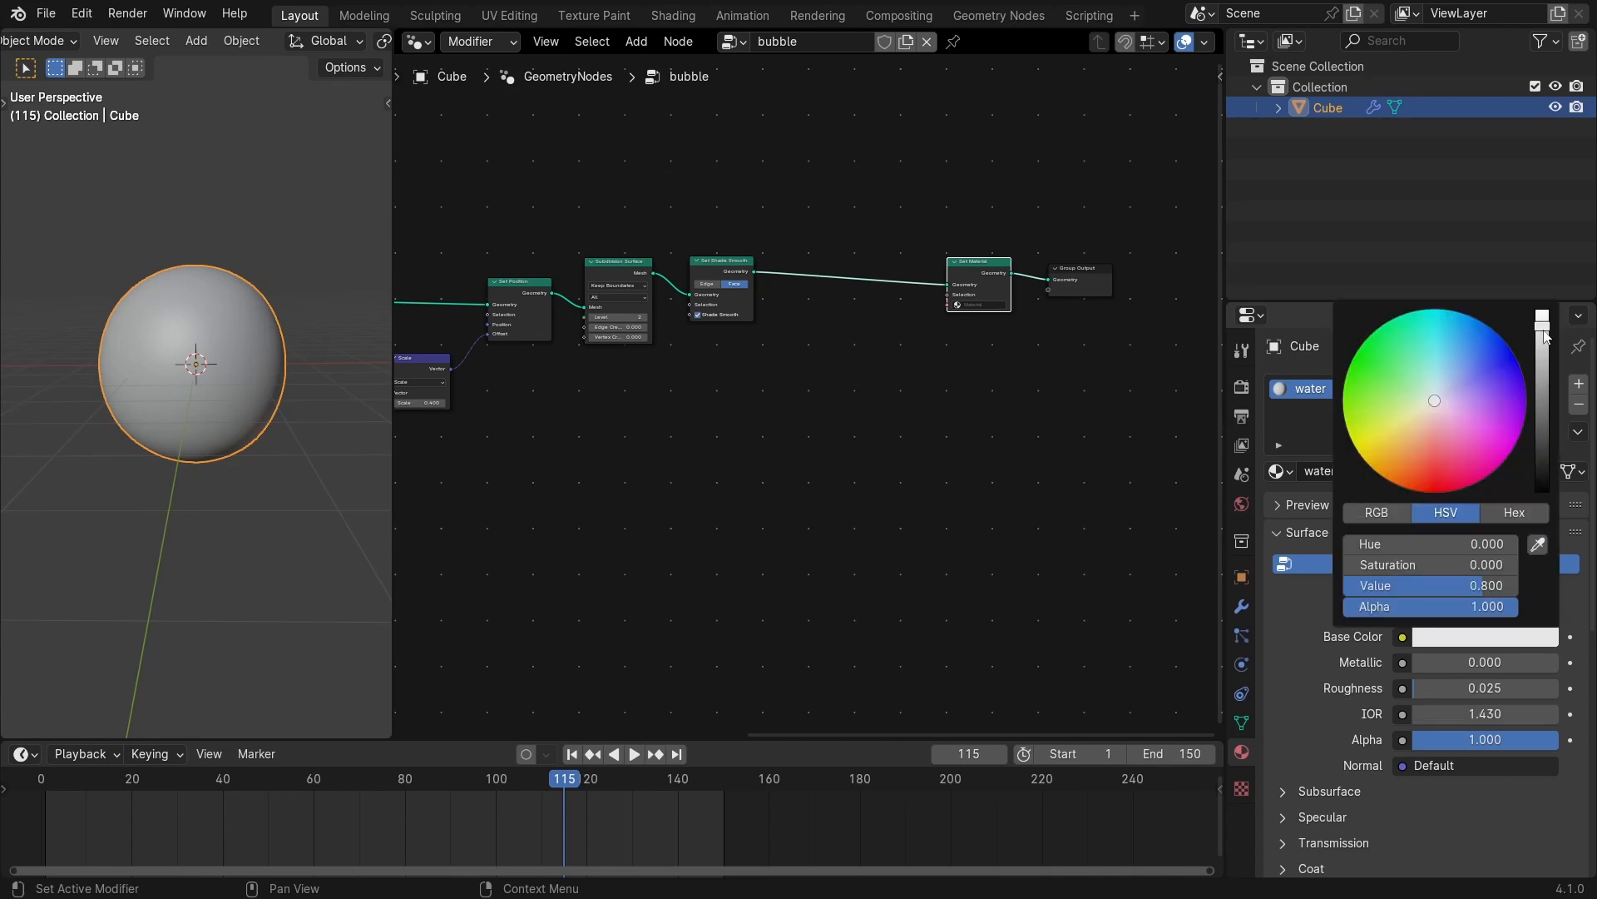
drag(1544, 337, 1546, 317)
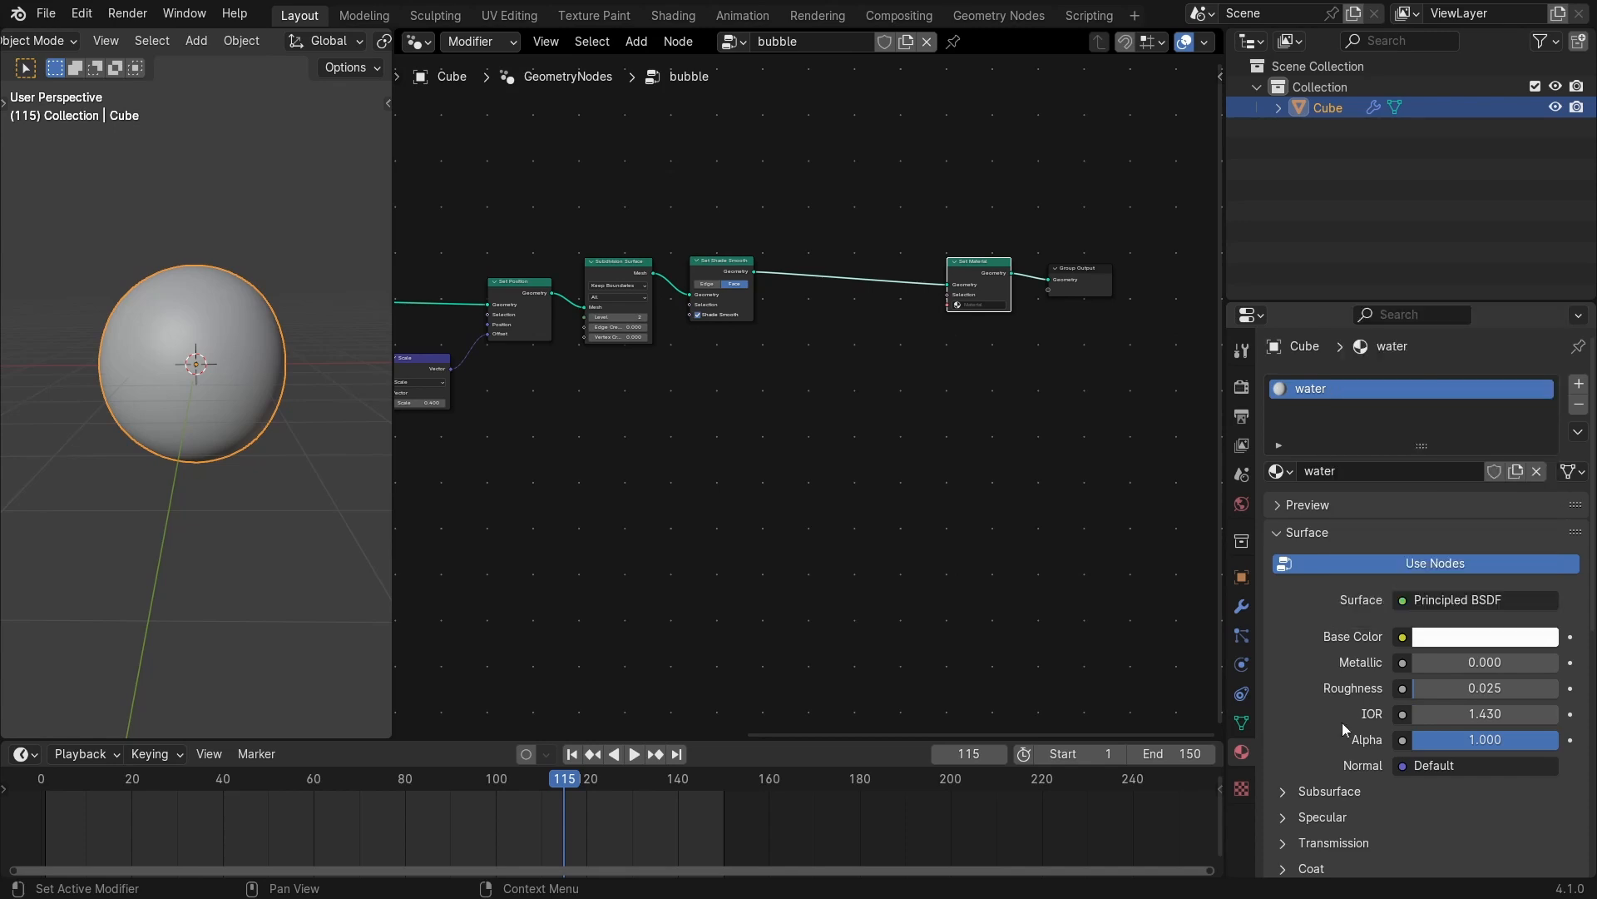
Assign the water material in the Set Material node.
drag(1225, 450, 1566, 472)
scroll(1263, 247, up, 3)
click(1315, 230)
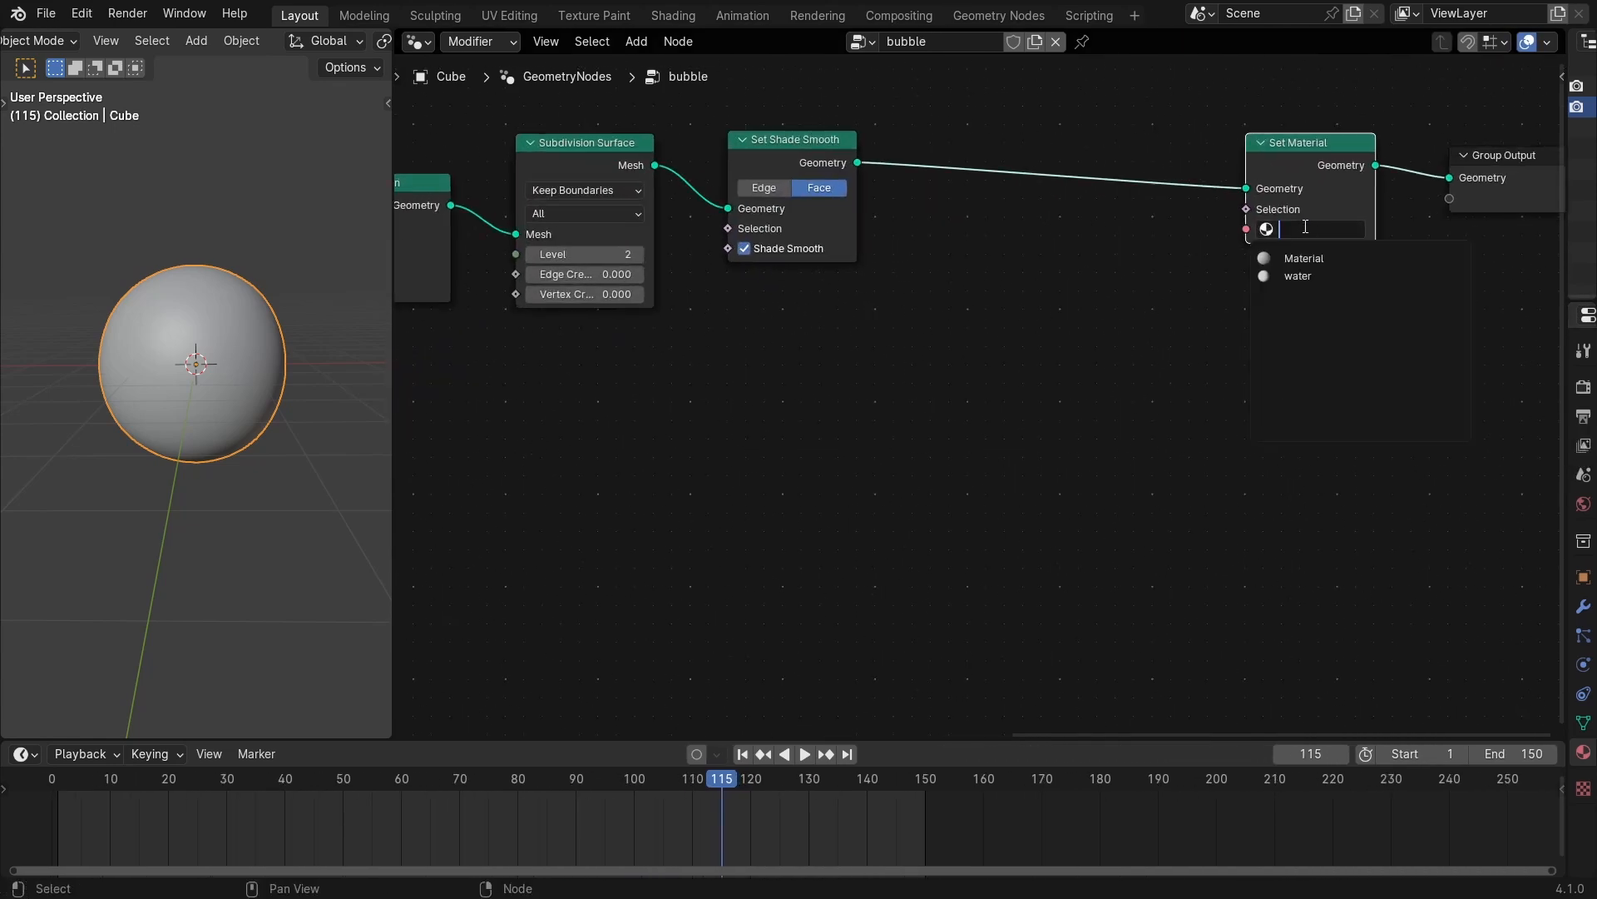
click(1322, 276)
Move the Set Material and Group Output nodes away from Set Shade Smooth, slightly below the main node row.
ctrl+middle_drag(1322, 281, 1107, 331)
middle_drag(1106, 332, 1356, 416)
drag(1393, 432, 1343, 416)
click(1336, 380)
middle_drag(1160, 398, 1238, 294)
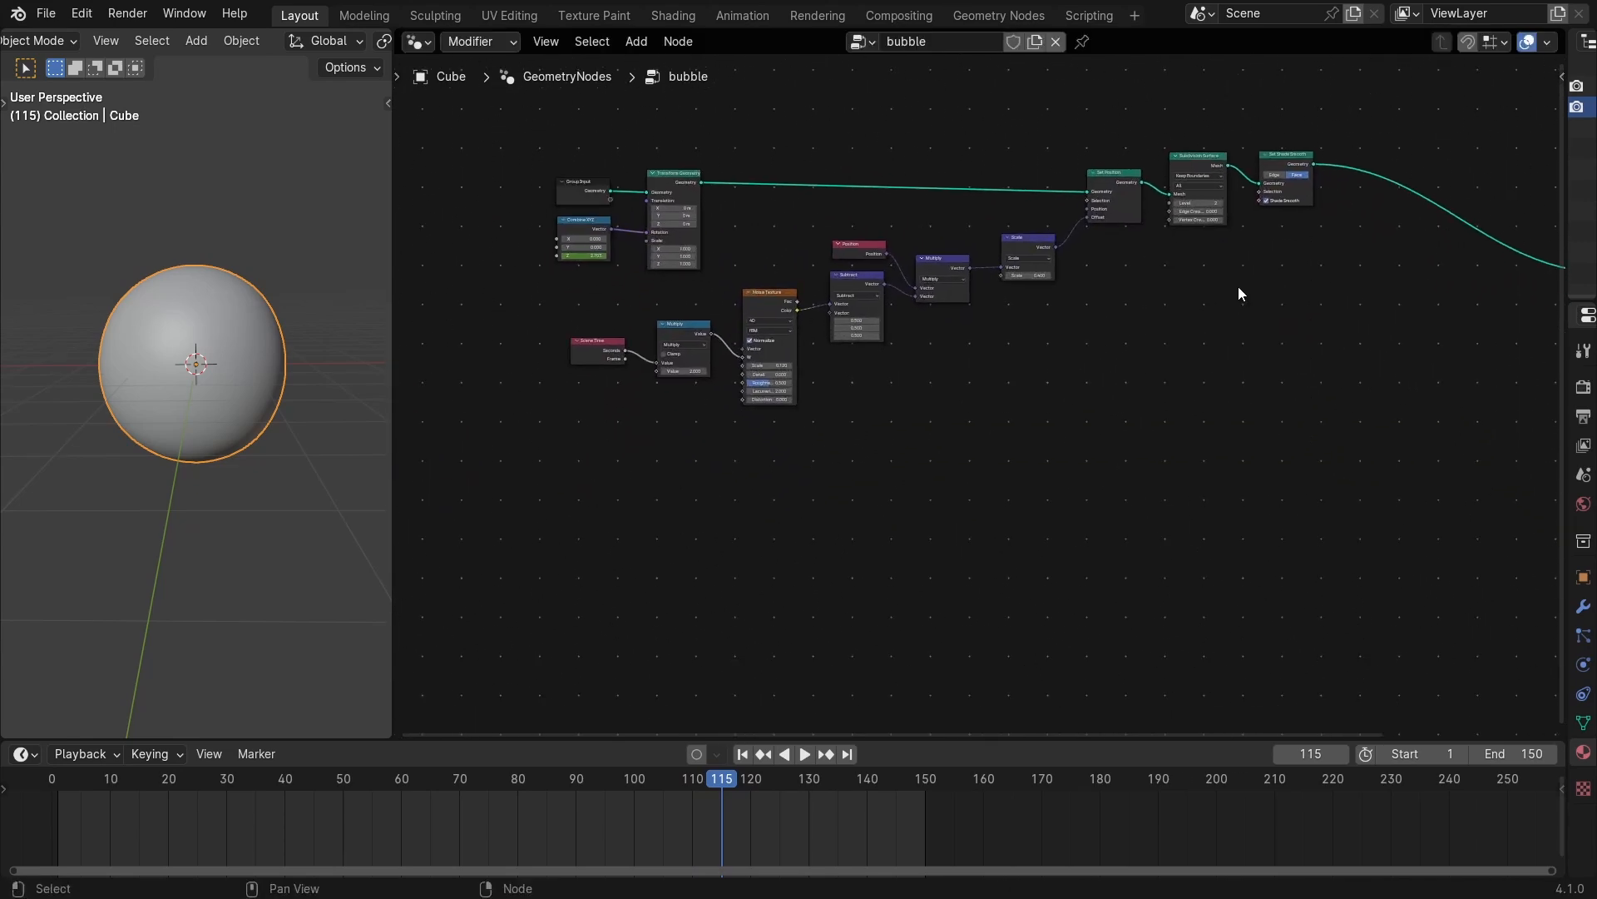
Frame all nodes from Group Input through Set Shade Smooth and label the frame "outer layer".
key(Home)
key(a)
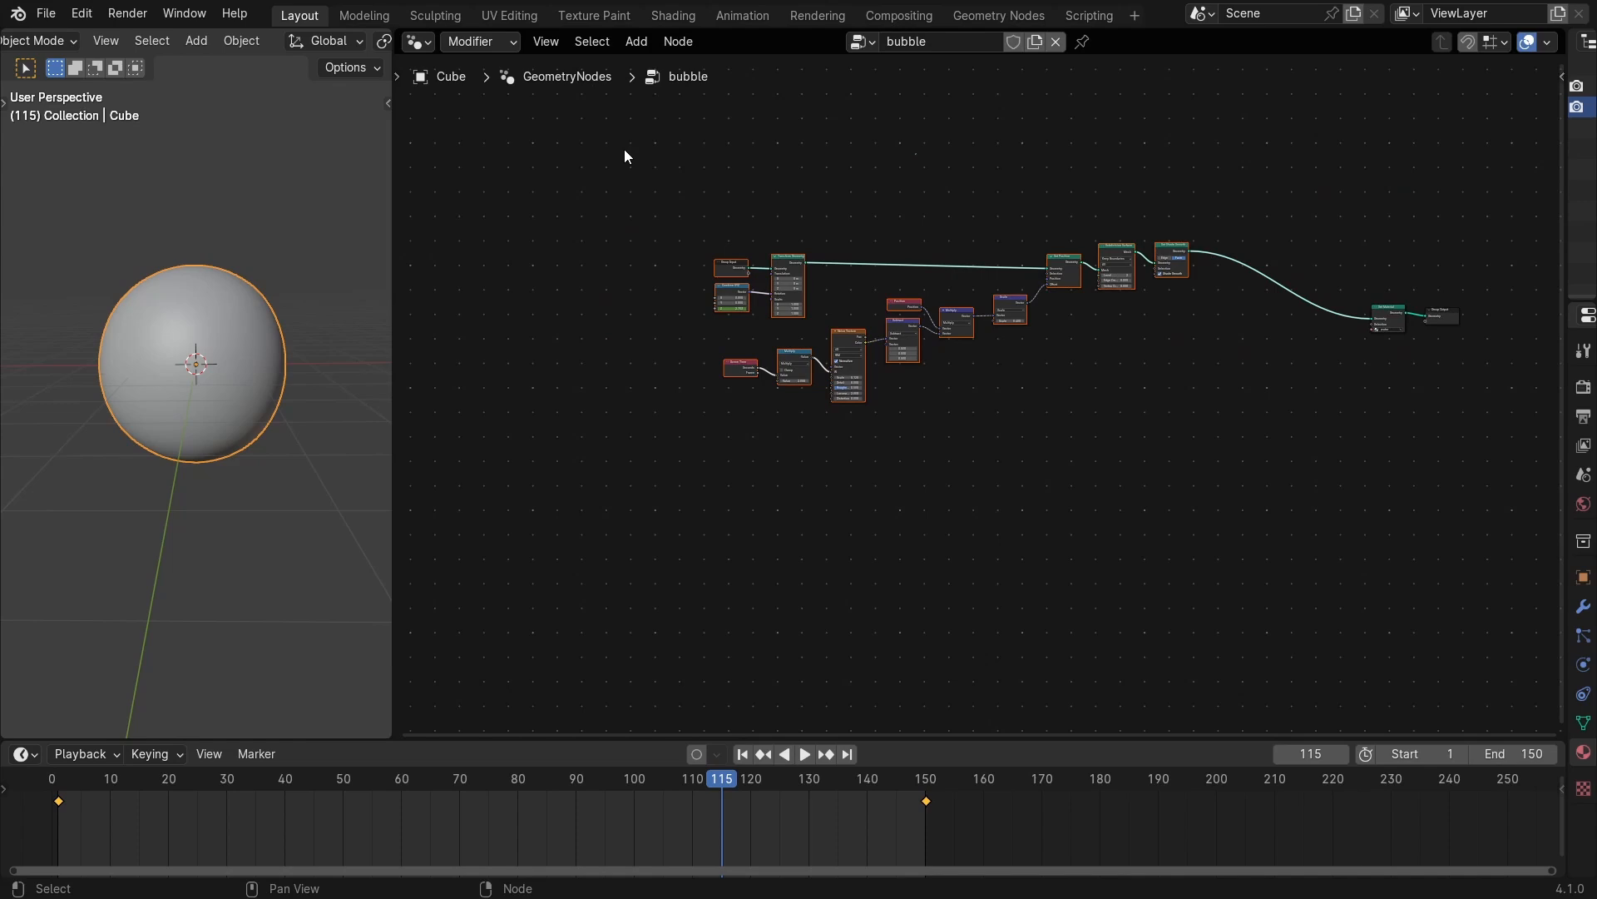
key(ctrl+j)
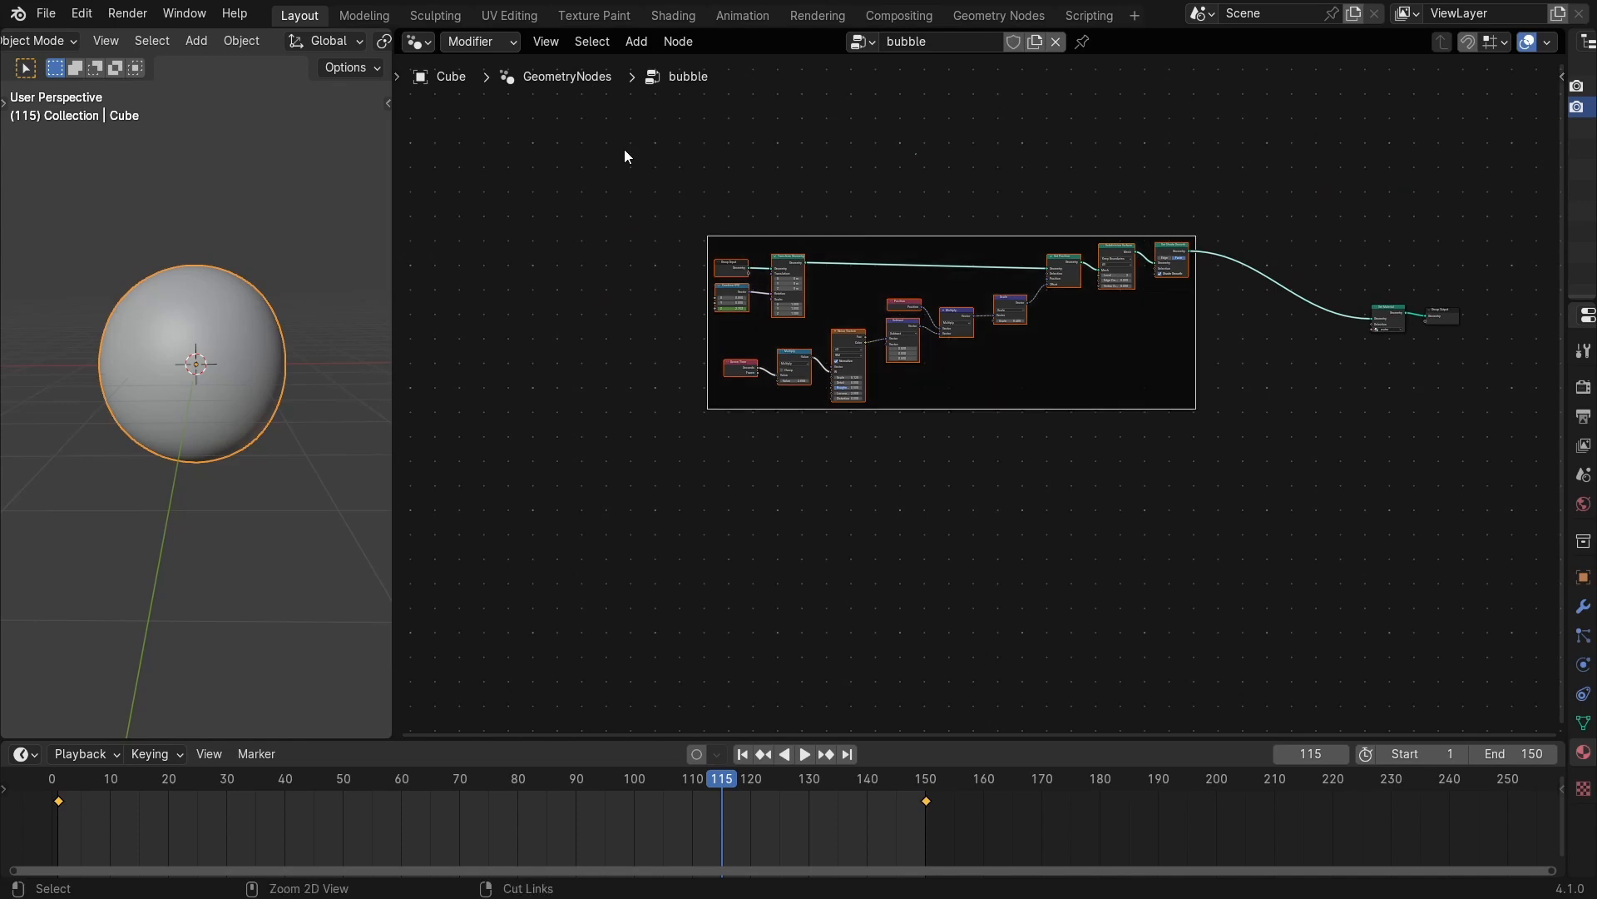
key(F2)
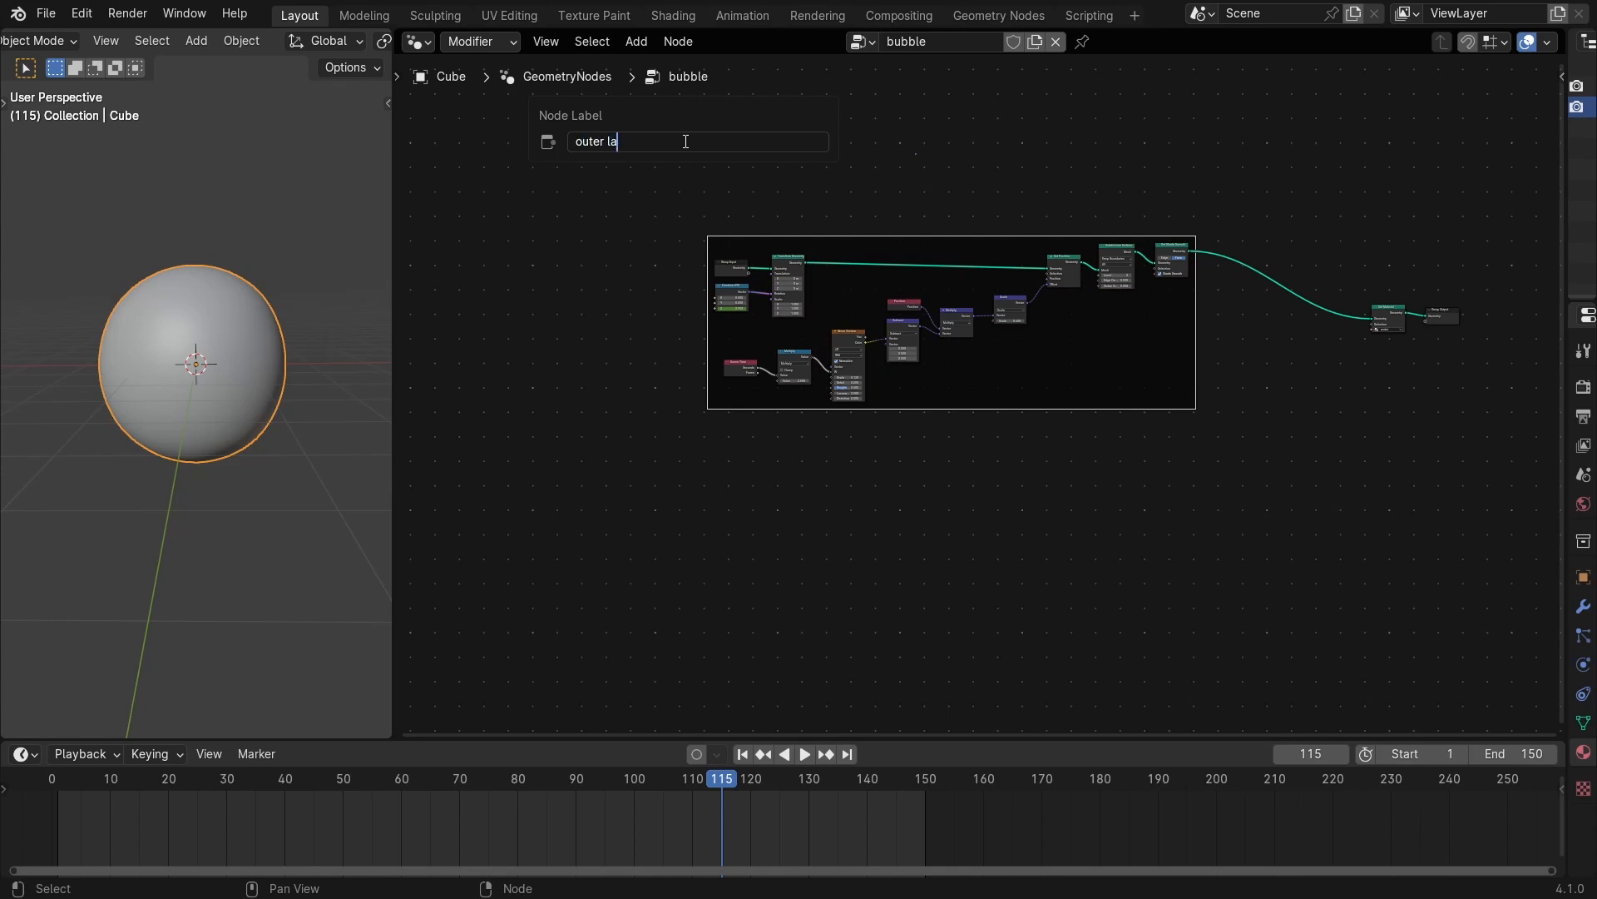
text(outer layer)
key(Return)
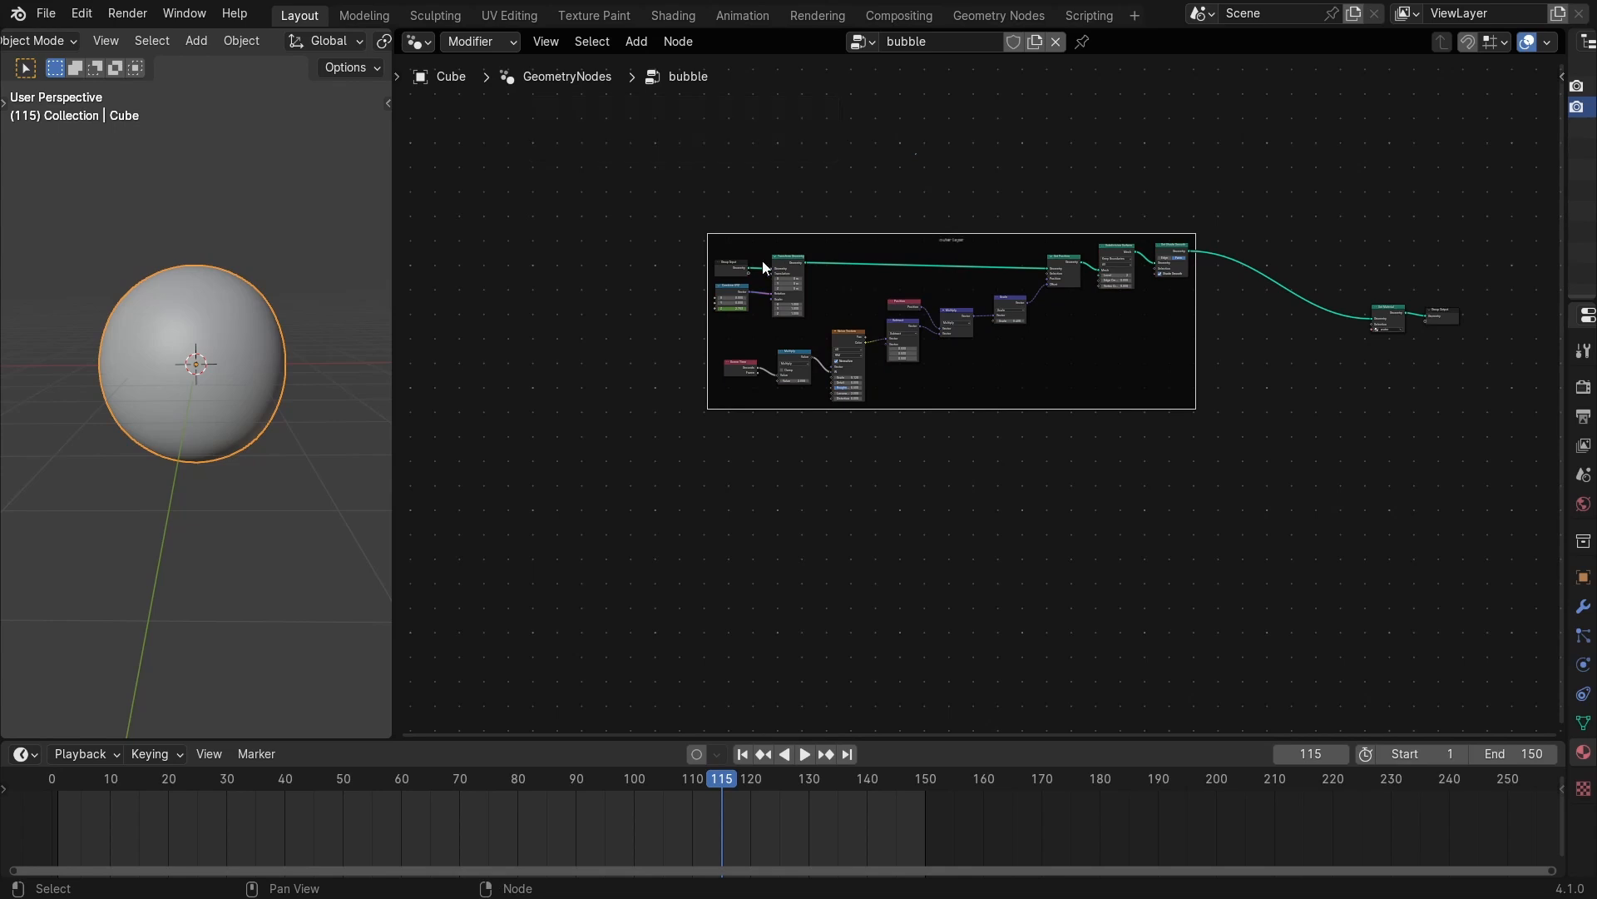
click(745, 188)
Play the animation and compare the bubble's motion with the Transform Geometry node muted and unmuted.
middle_drag(838, 213, 757, 241)
ctrl+middle_drag(757, 241, 785, 177)
middle_drag(636, 188, 640, 148)
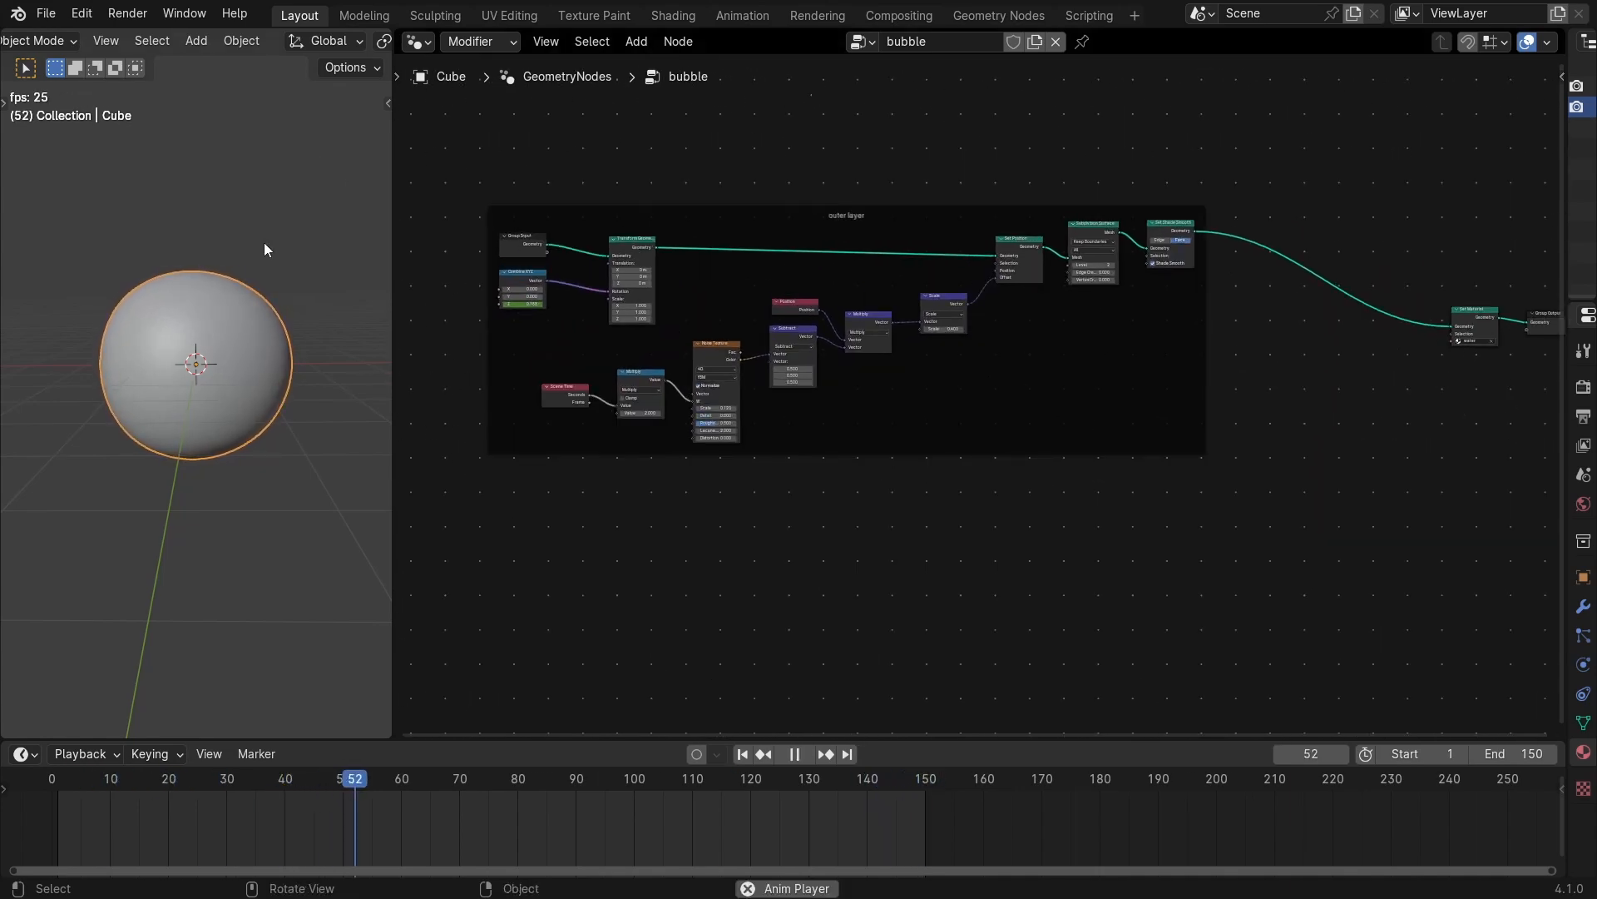
mouse_move(267, 250)
middle_down()
mouse_move(326, 254)
mouse_move(232, 261)
mouse_move(246, 238)
middle_up()
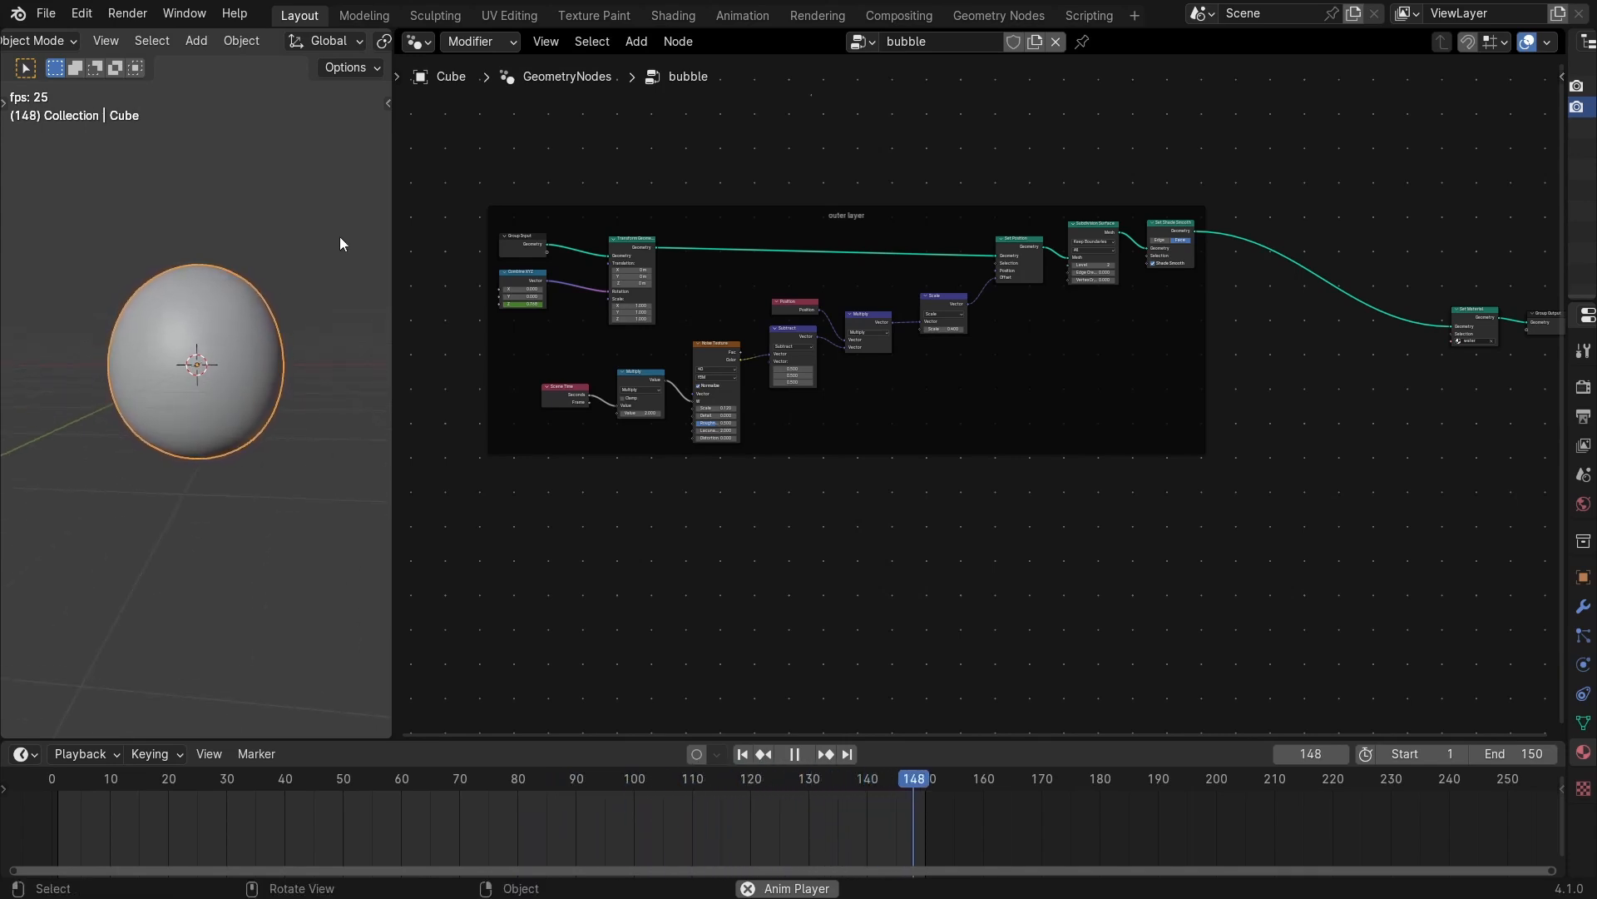
click(623, 253)
key(m)
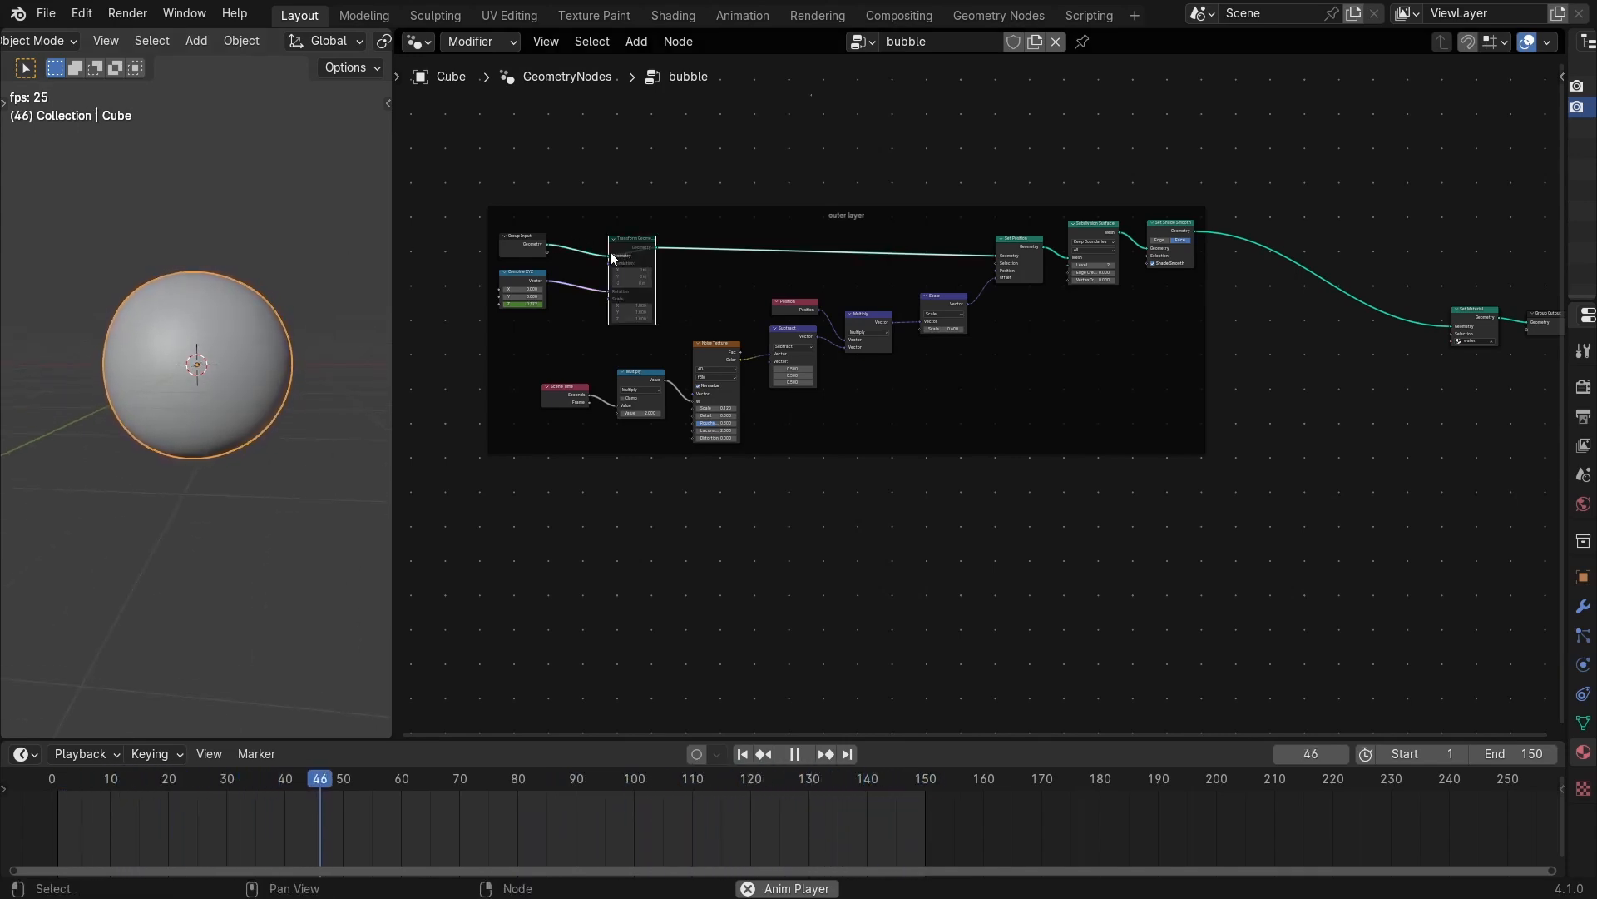
key(m)
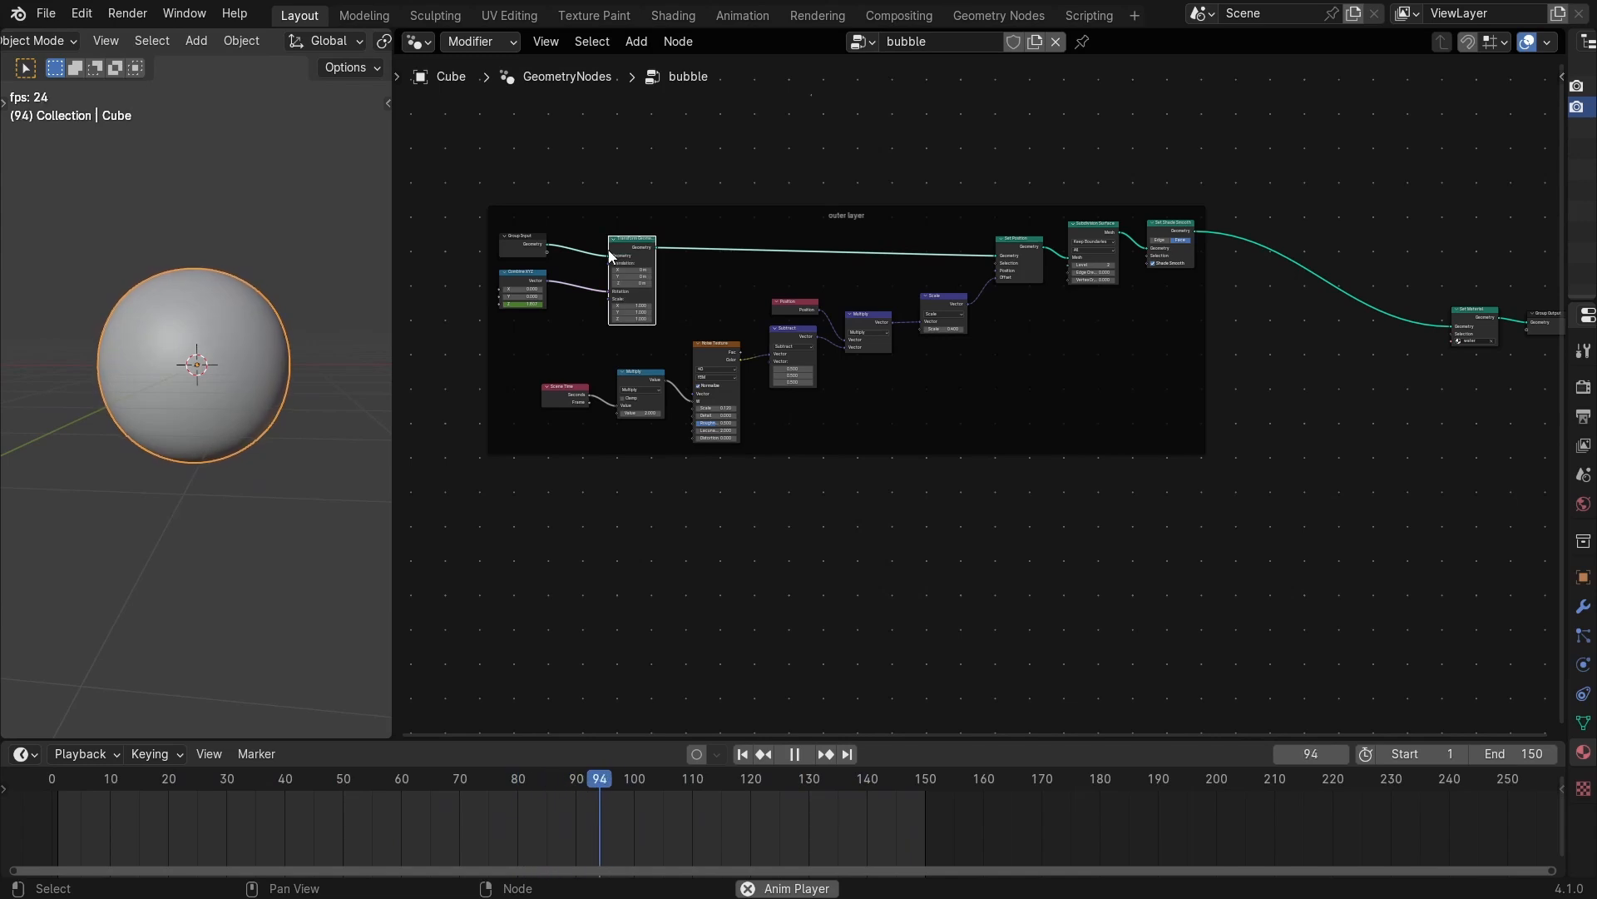
Add an Instance on Points node below the frame, fed by Transform Geometry's output into its Points input.
drag(657, 247, 759, 551)
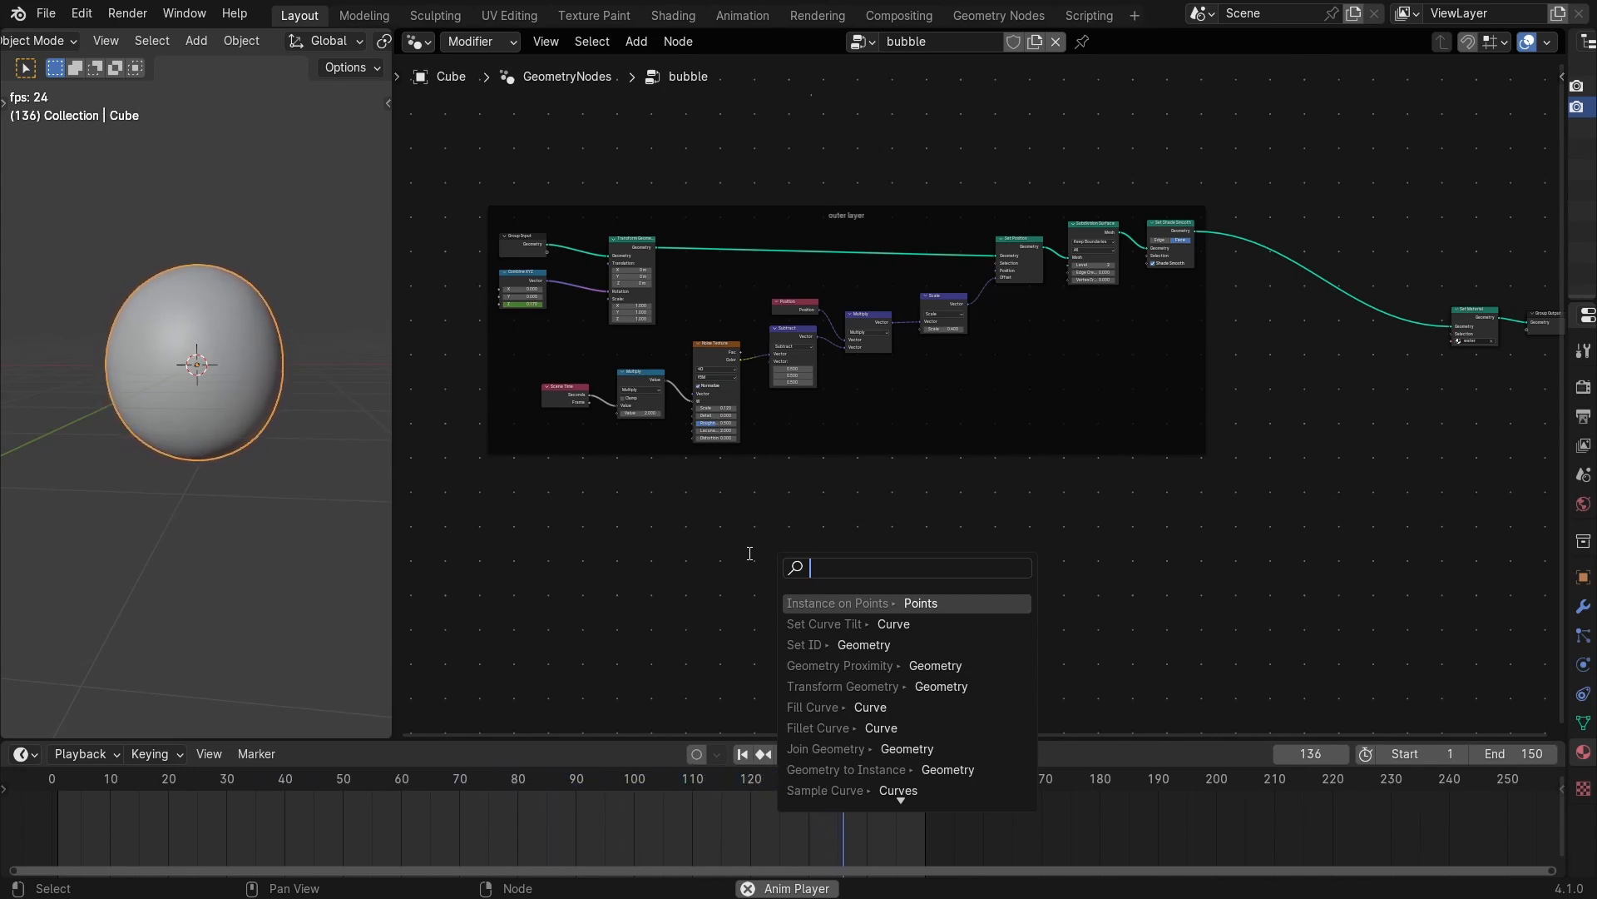
text(inst)
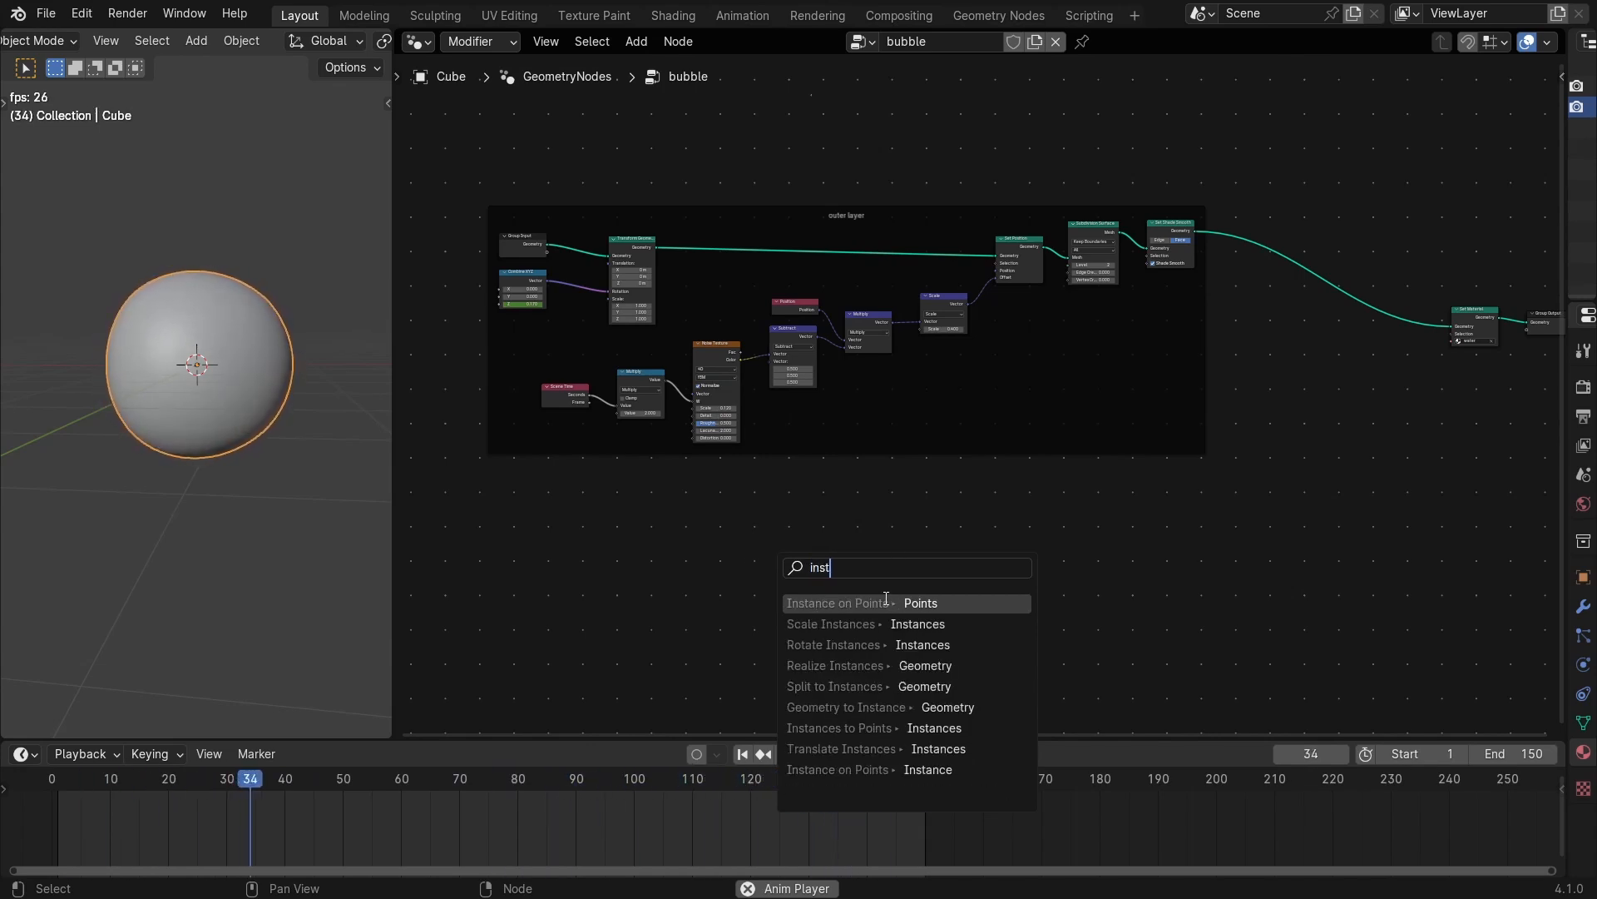
key(Return)
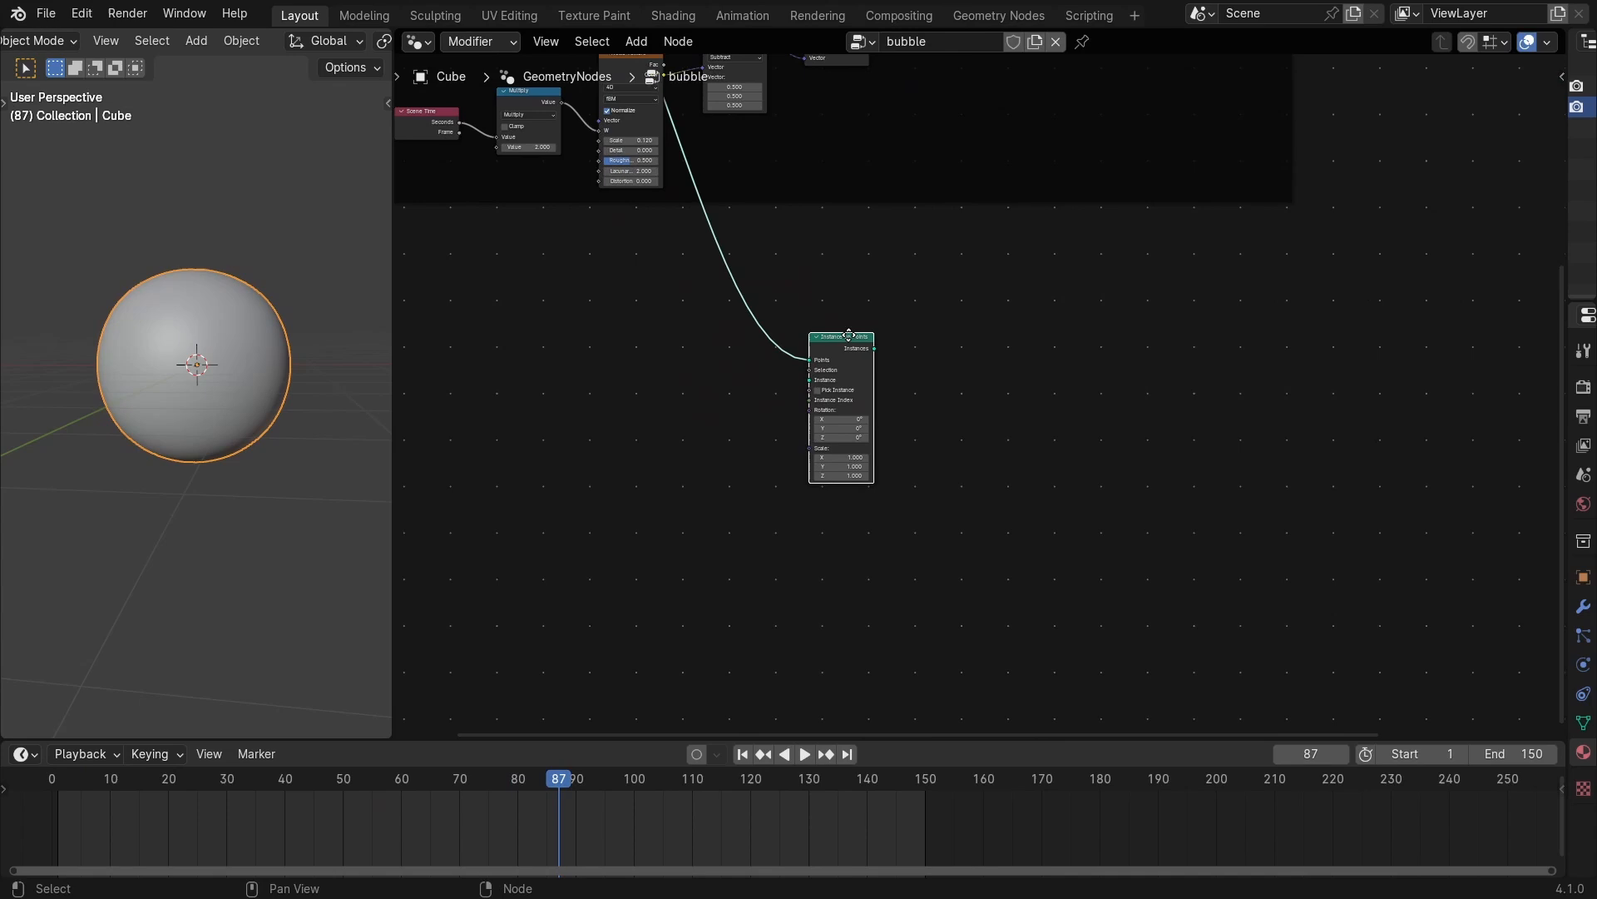
Add an Ico Sphere node with its Mesh output connected to the Instance input of Instance on Points.
middle_drag(781, 393, 902, 421)
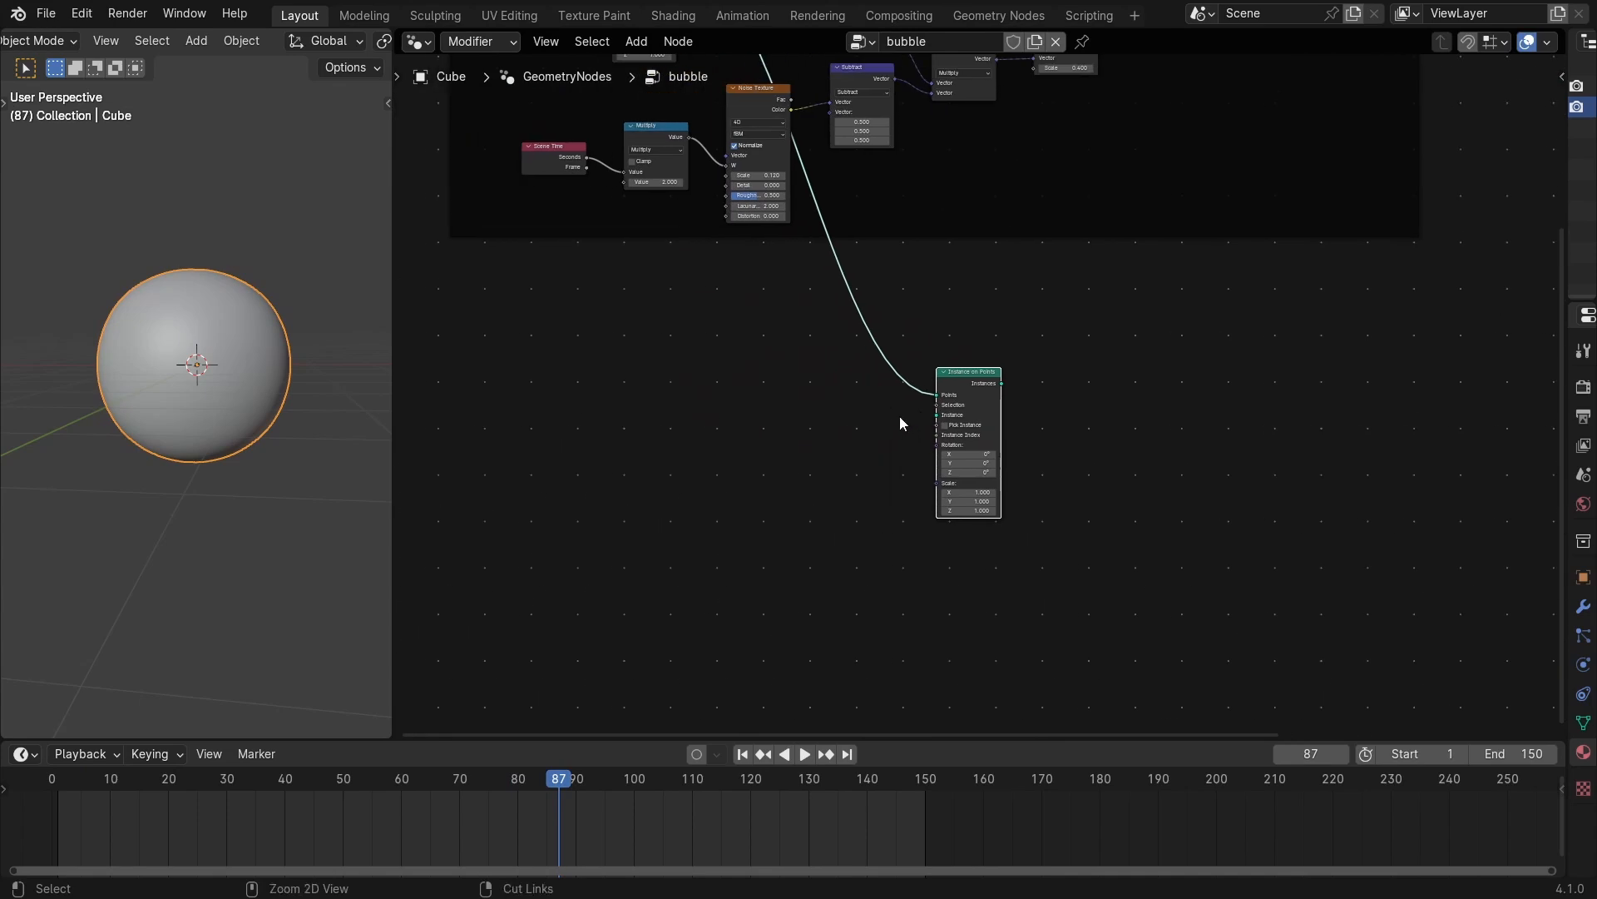
drag(909, 426, 732, 416)
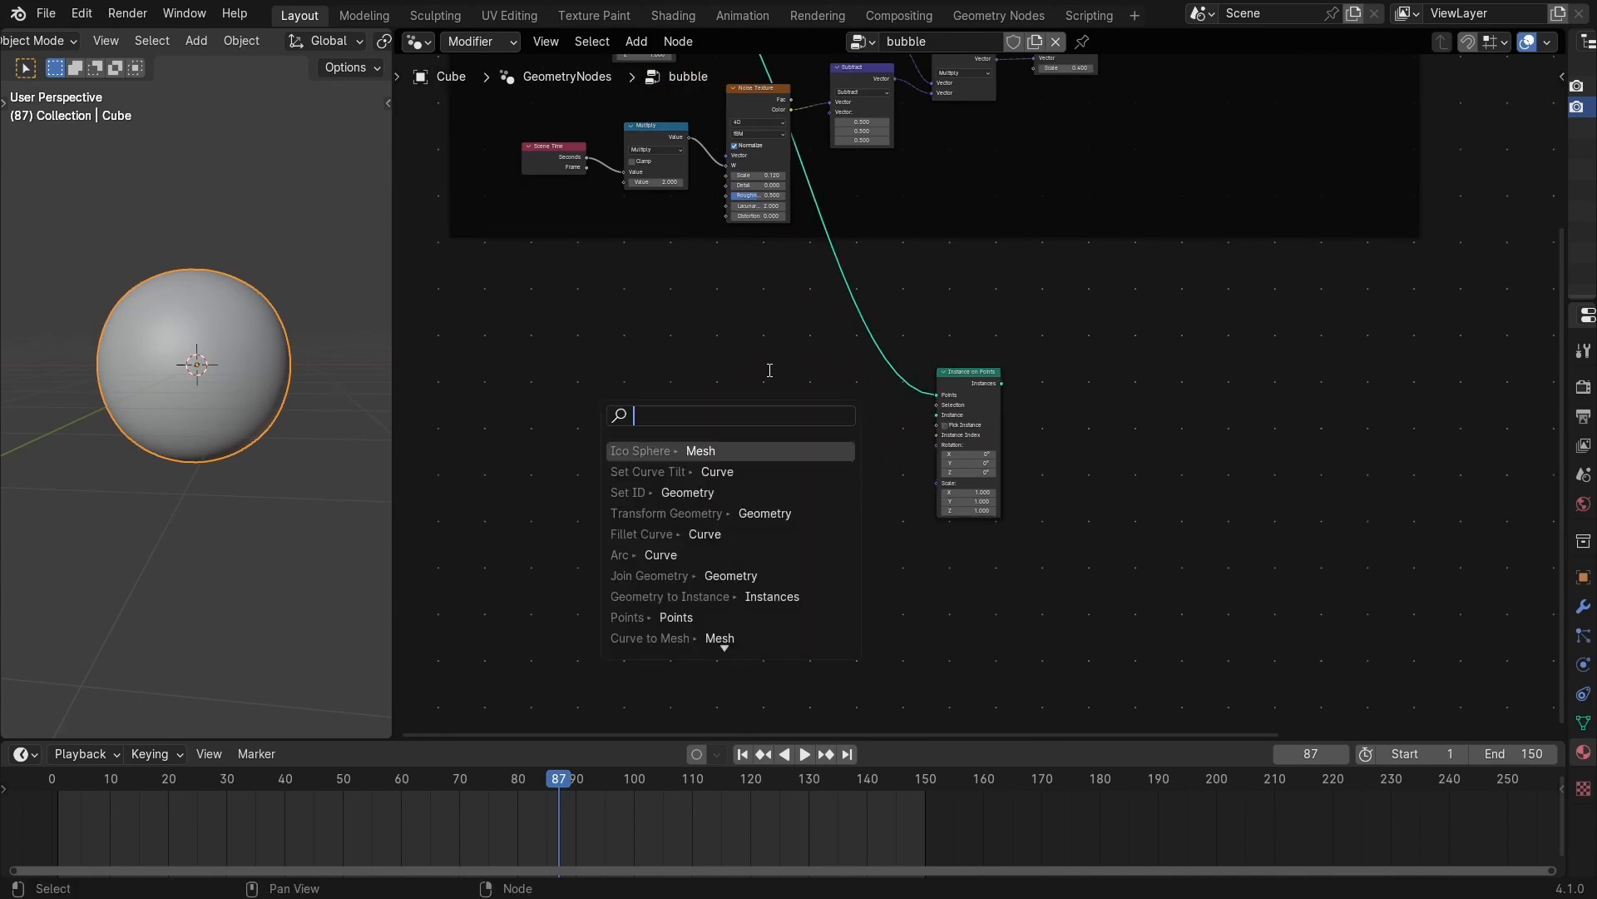
text(ico)
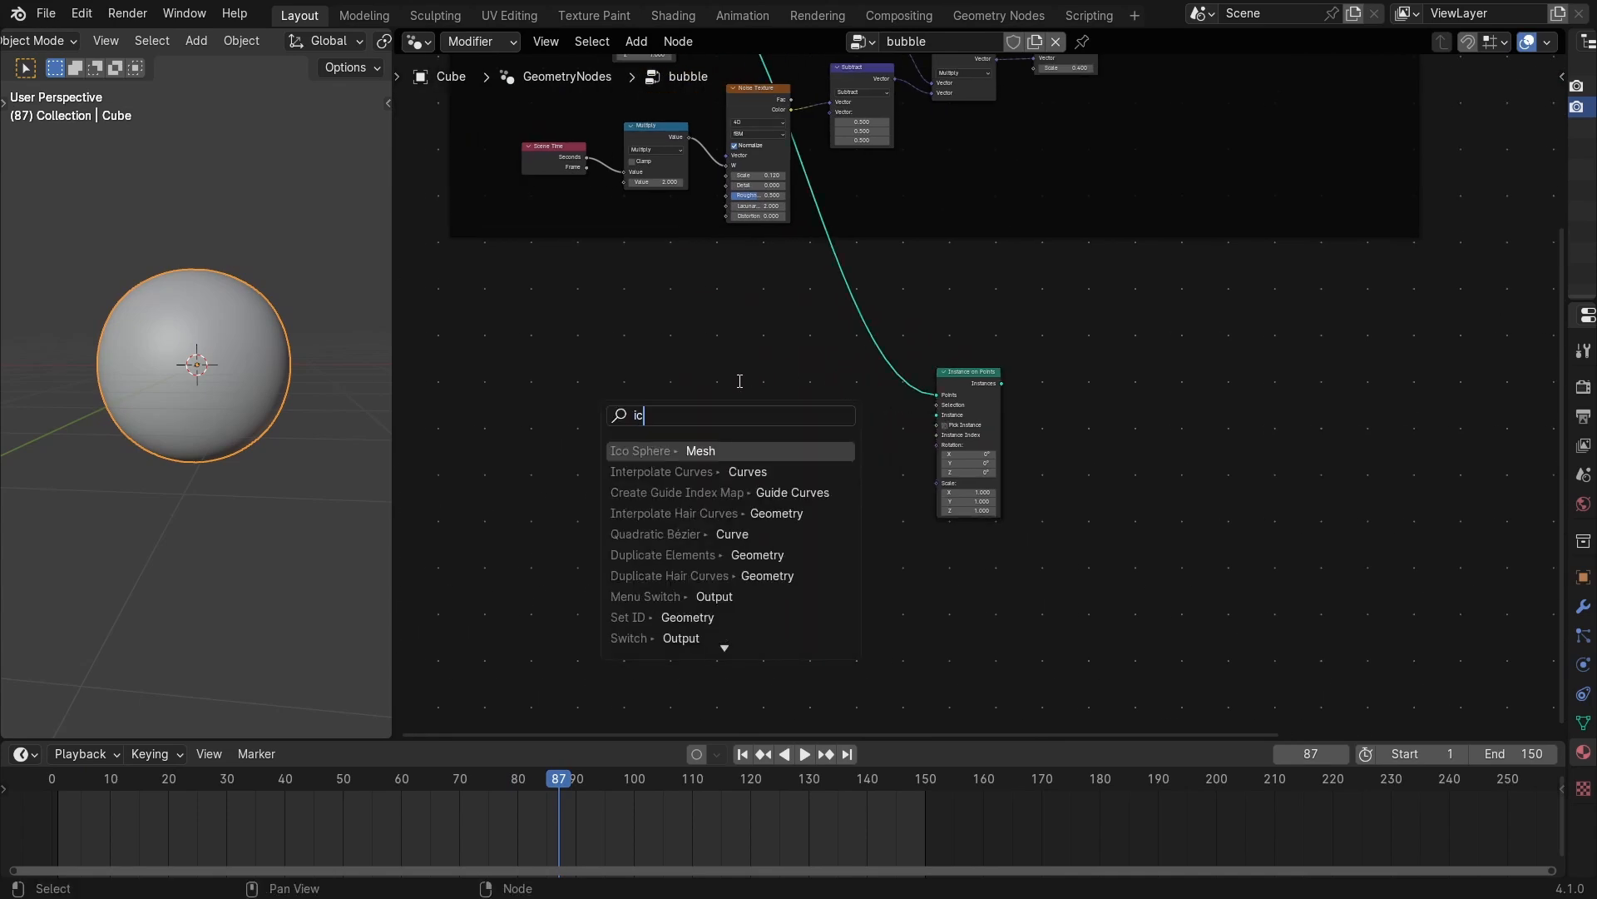
click(719, 451)
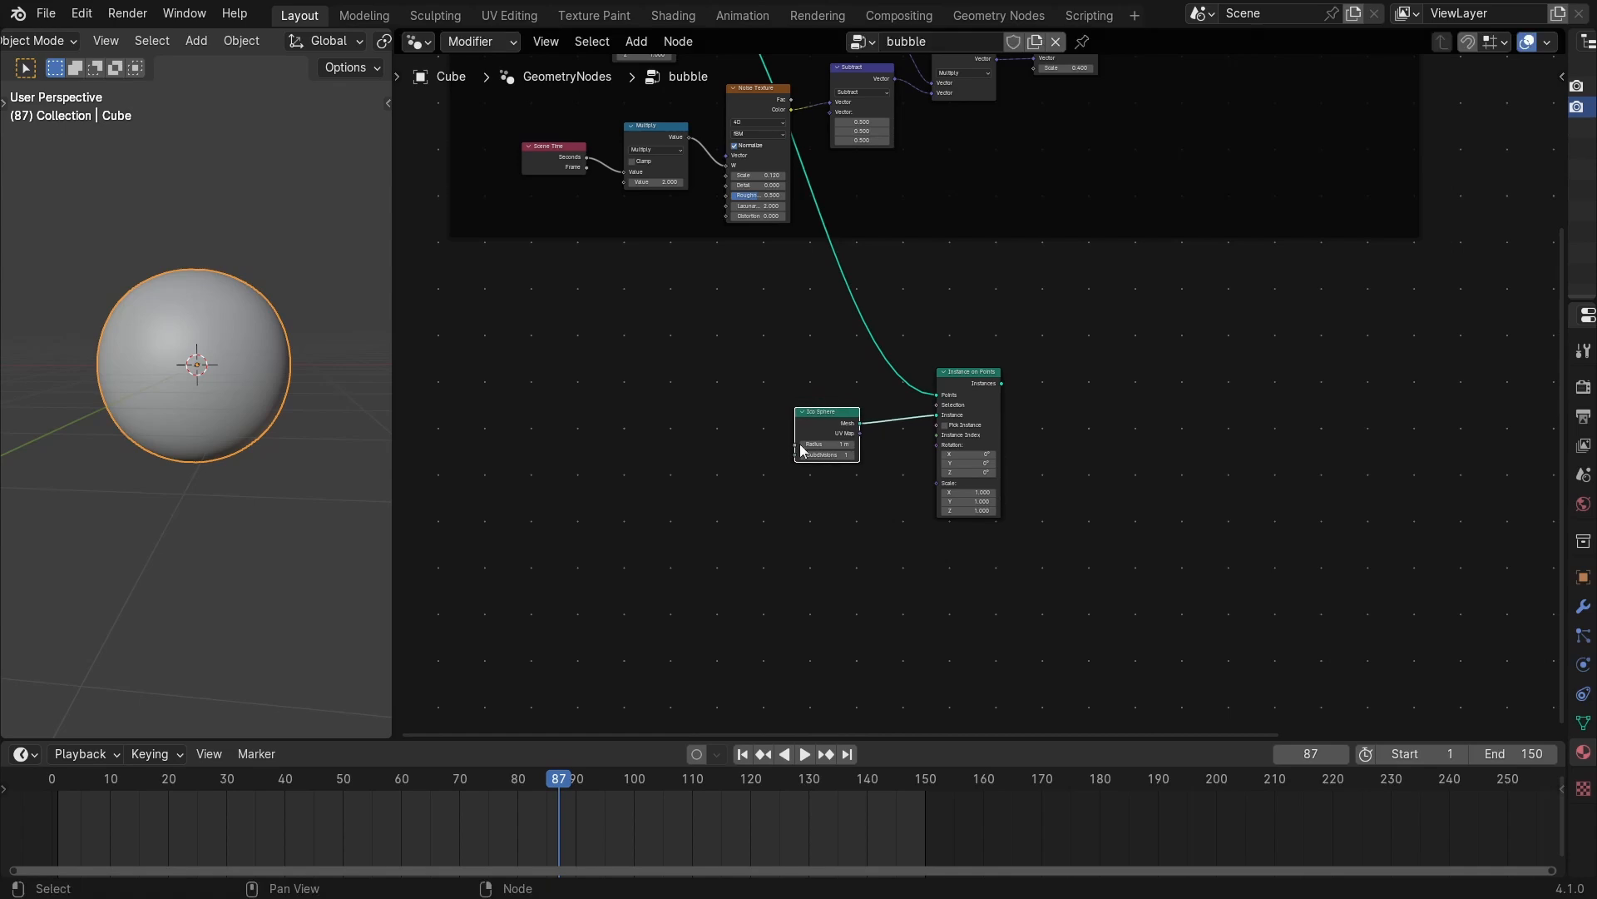
Preview the Instance on Points result through a Viewer node and move the Viewer farther from it.
middle_drag(992, 313, 760, 423)
scroll(800, 452, down, 1)
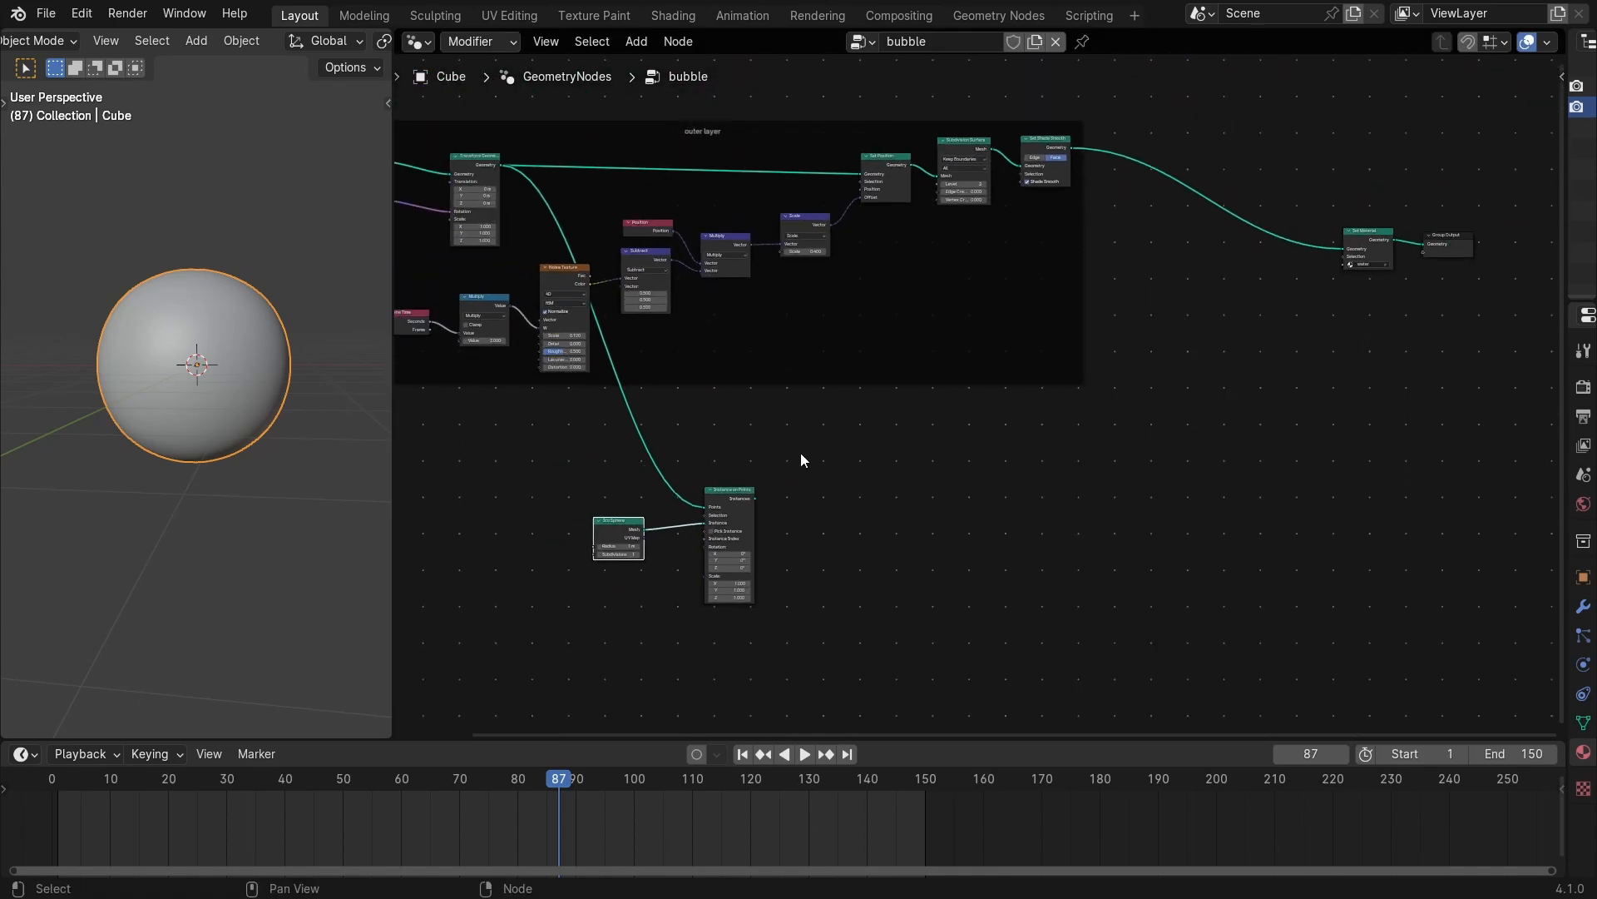
ctrl+shift+click(732, 497)
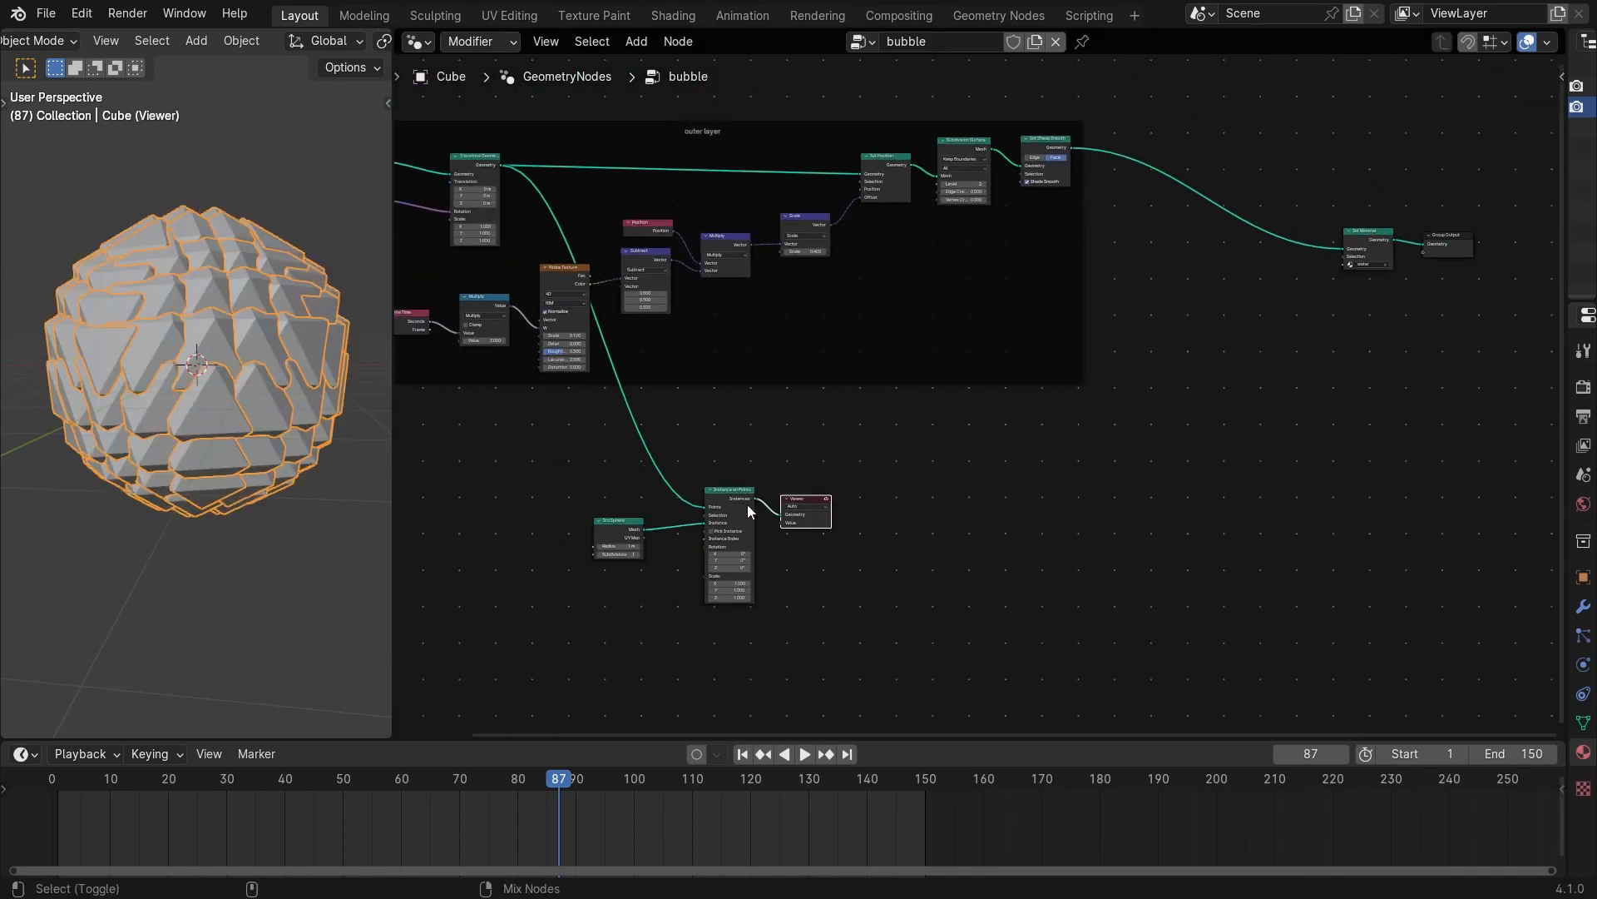
drag(807, 517, 1115, 512)
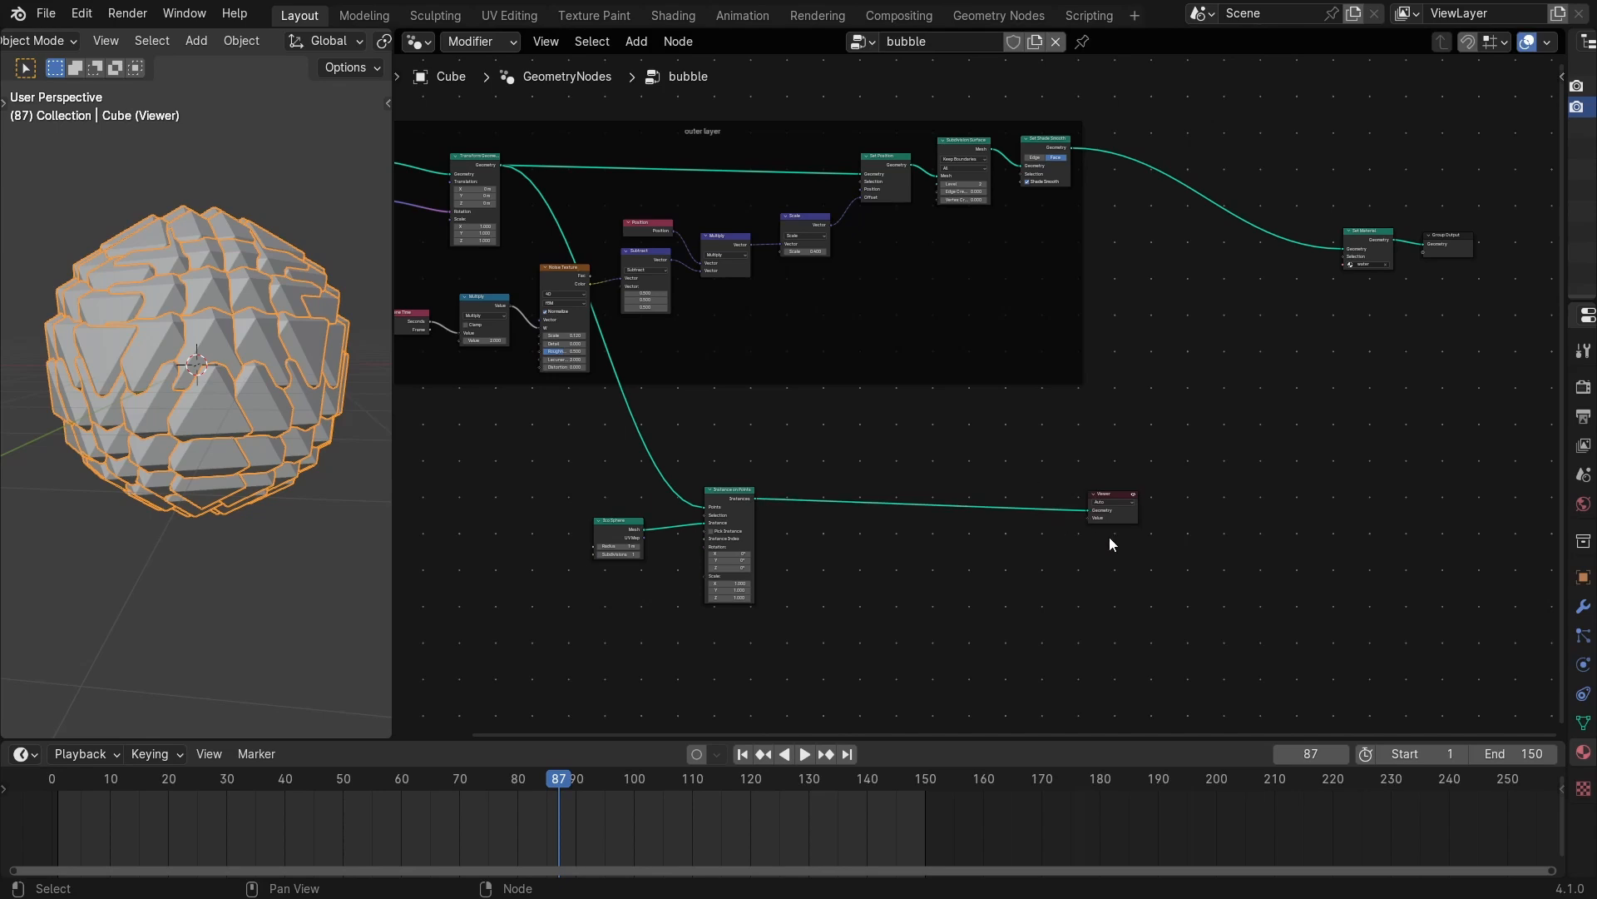
Look at the add-ons list in the Preferences and close the window.
scroll(1110, 541, up, 2)
middle_drag(924, 470, 1072, 421)
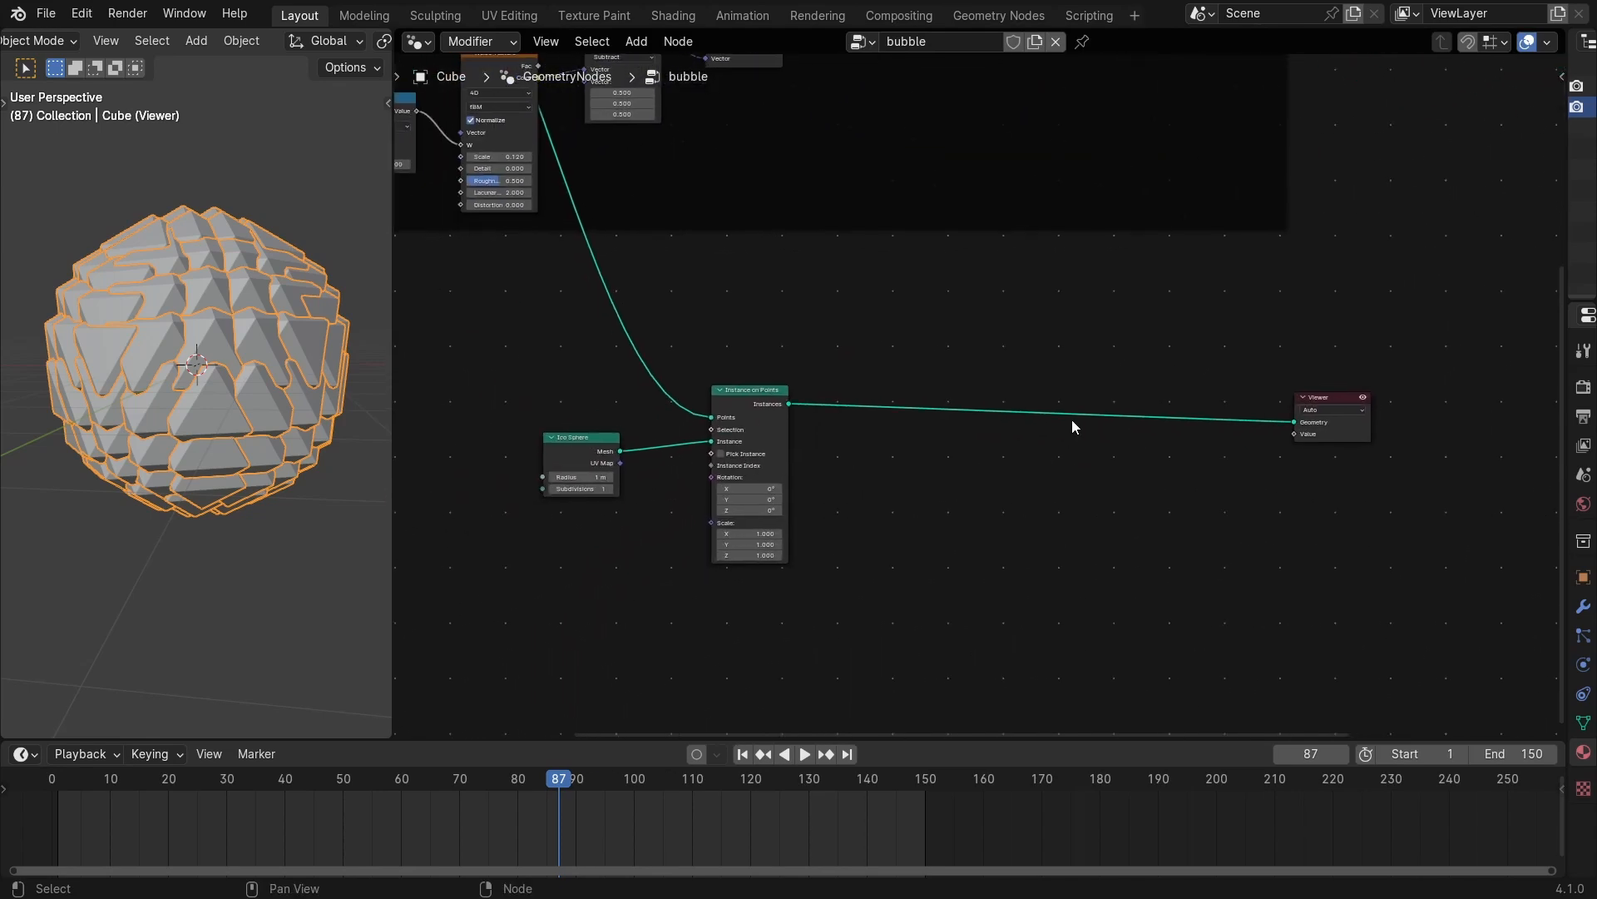
click(81, 13)
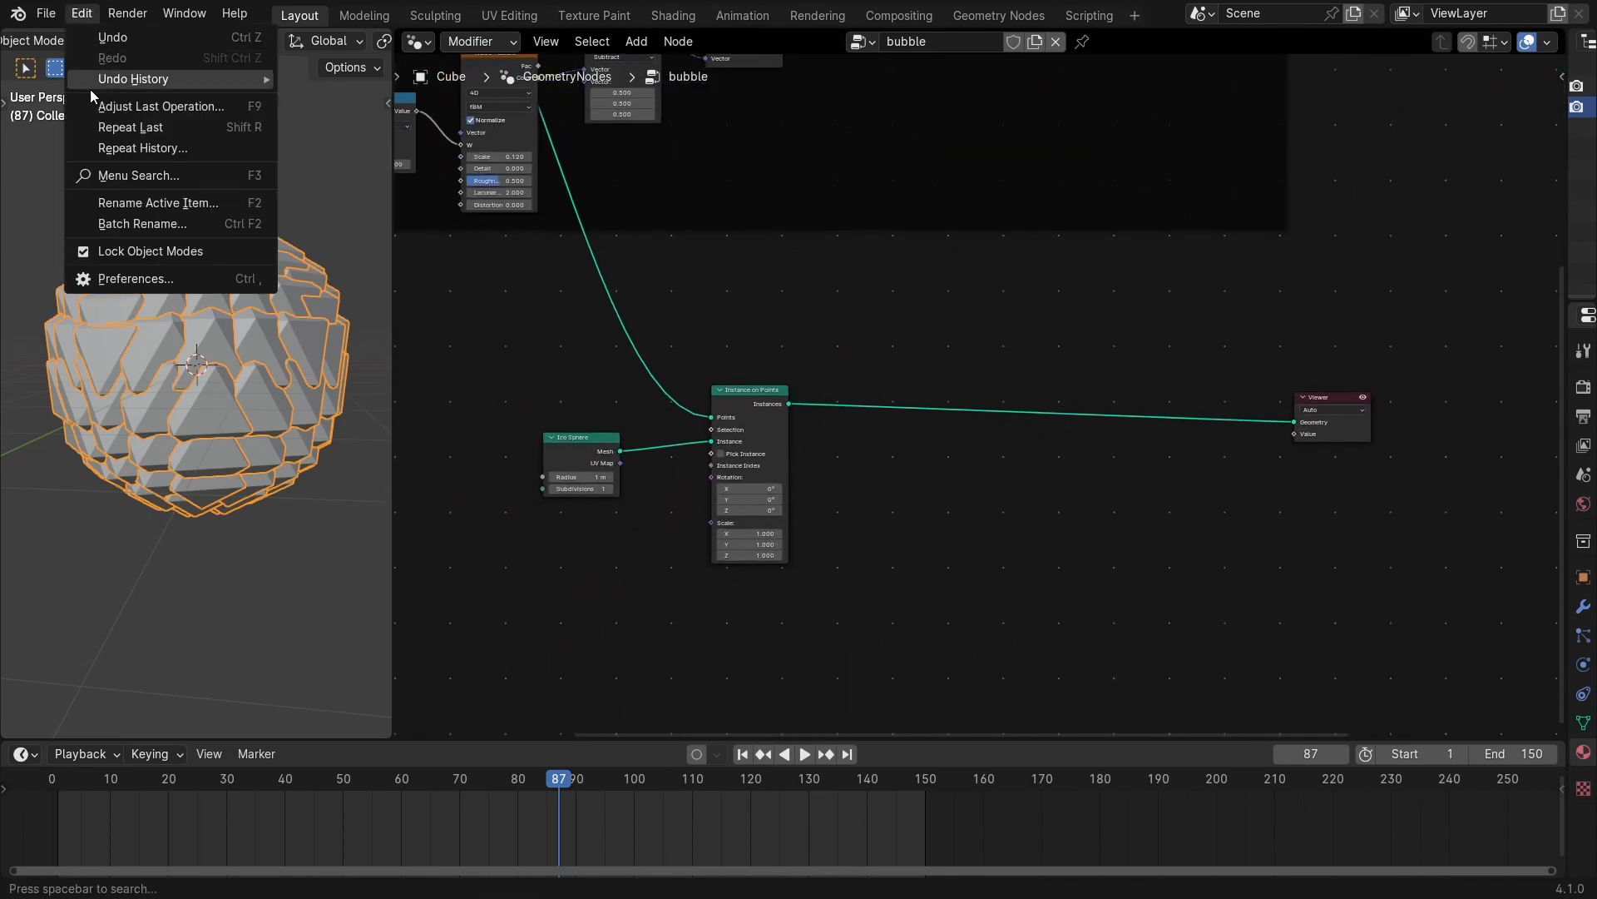
click(129, 283)
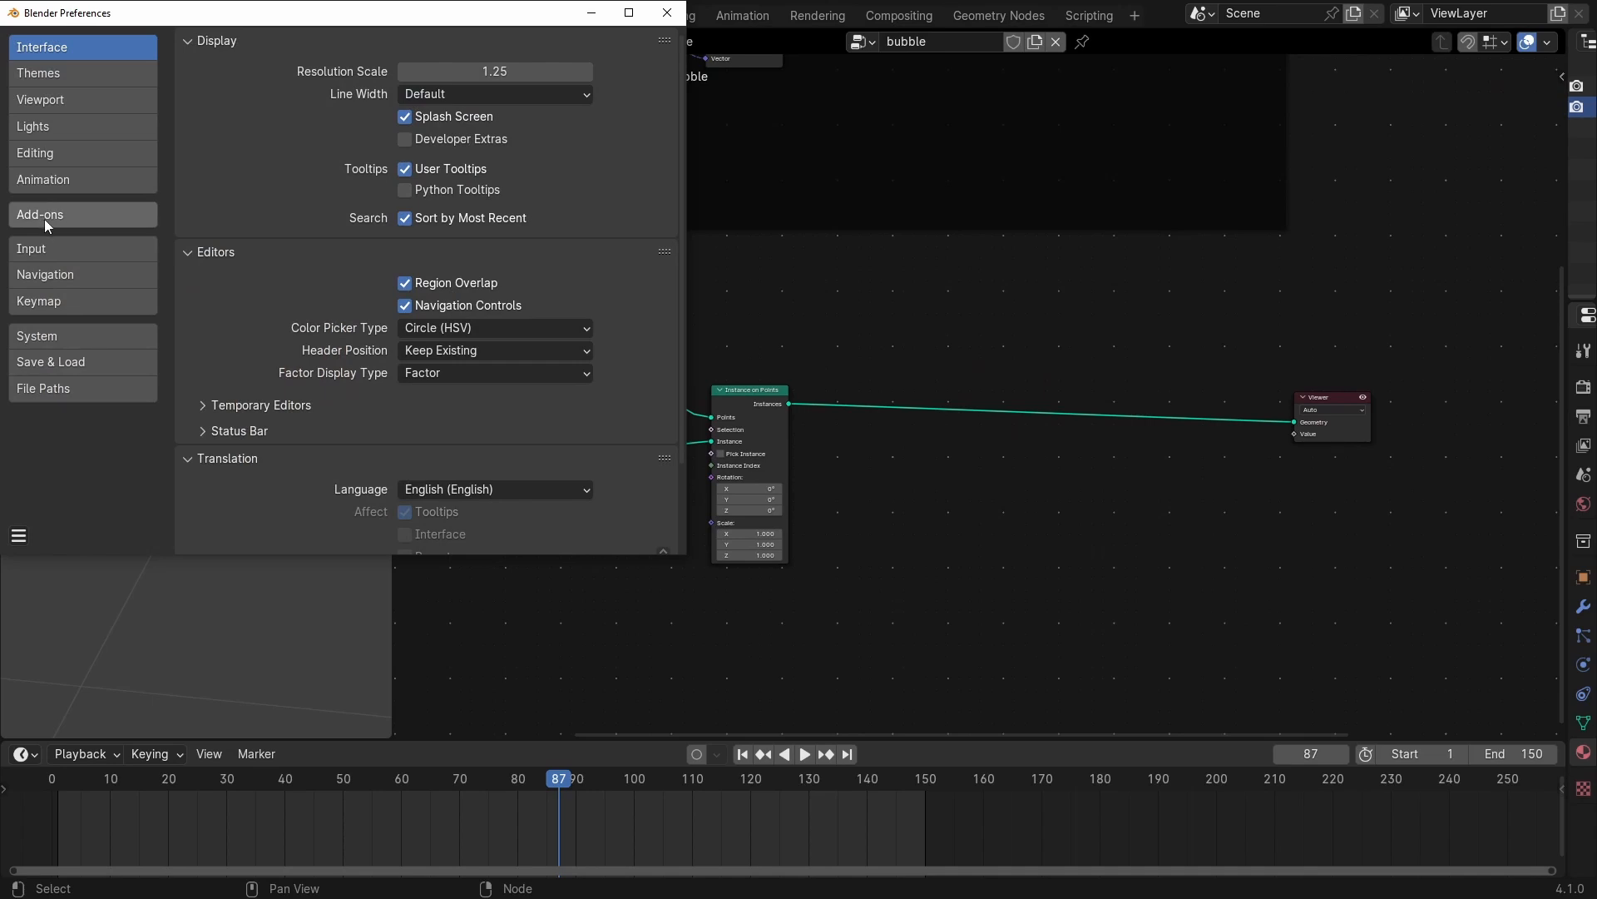
click(44, 218)
click(667, 13)
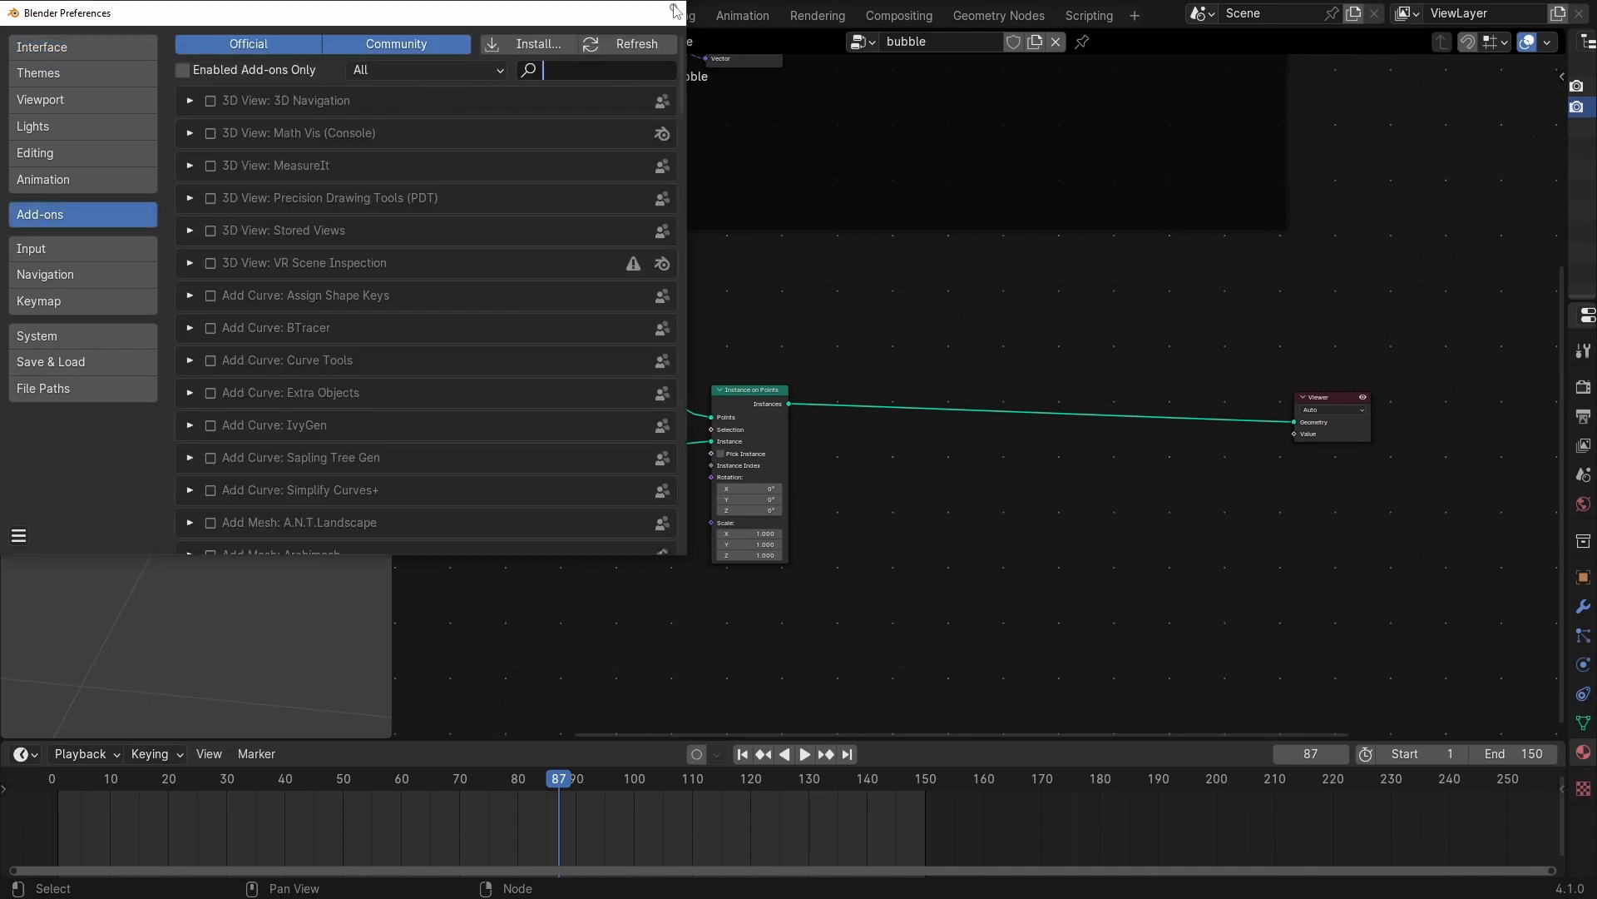
Shift the Viewer node slightly and set the Ico Sphere node's radius to 0.14 m.
middle_drag(863, 398, 909, 360)
ctrl+middle_drag(957, 300, 990, 366)
drag(1308, 382, 1357, 369)
middle_drag(719, 324, 752, 325)
ctrl+middle_drag(742, 312, 738, 250)
middle_drag(740, 369, 904, 374)
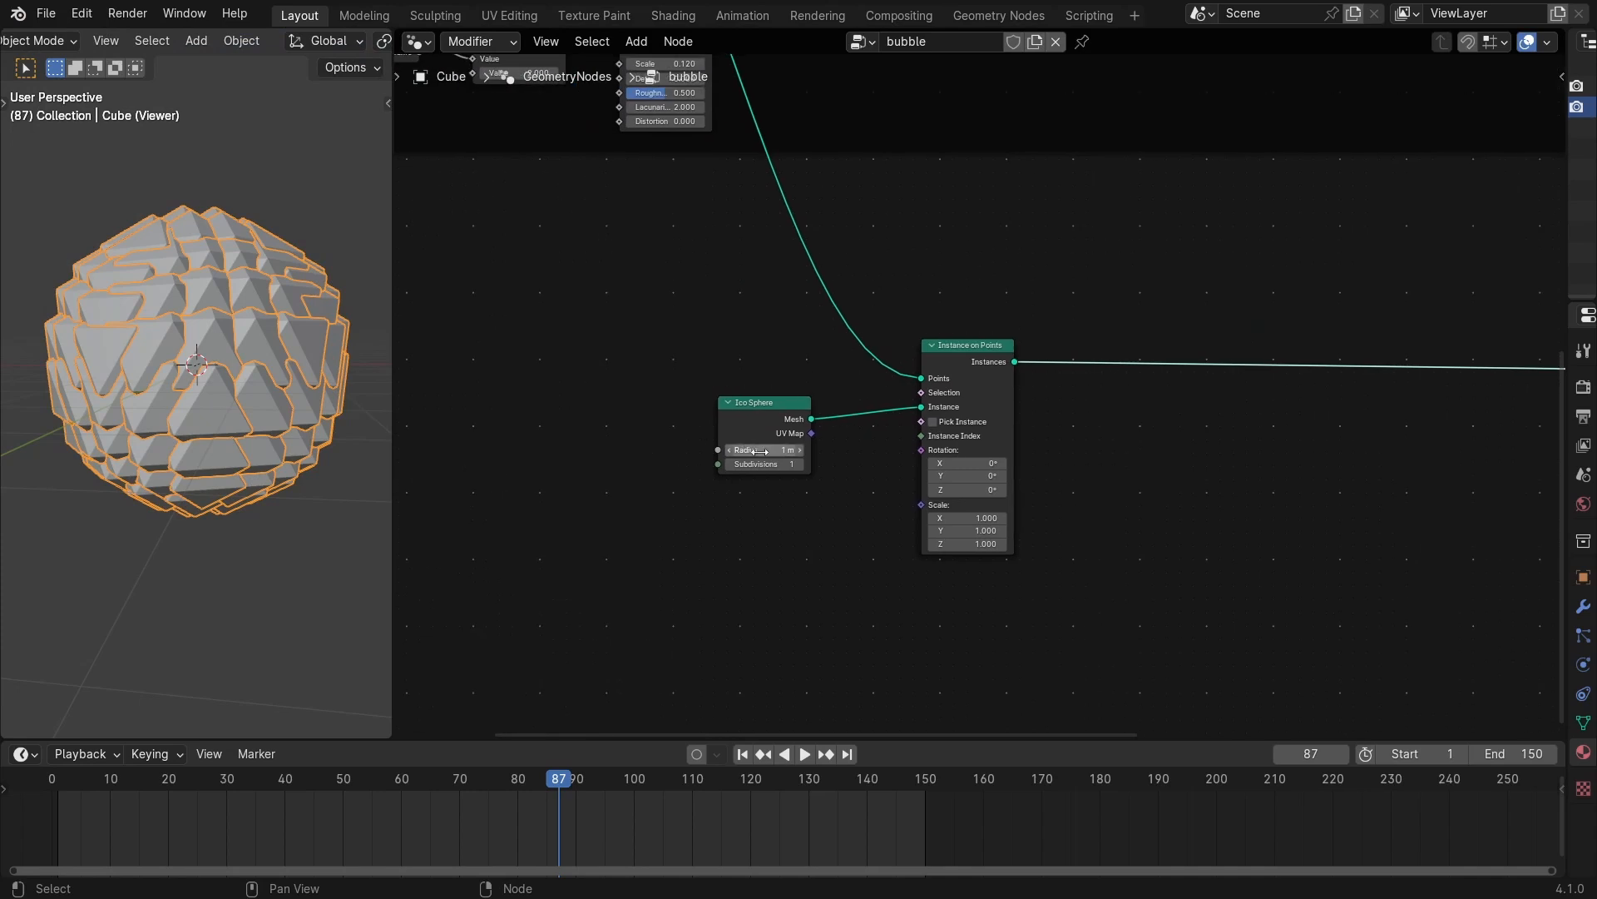
drag(778, 449, 690, 442)
ctrl+middle_drag(747, 325, 756, 412)
middle_drag(919, 352, 774, 393)
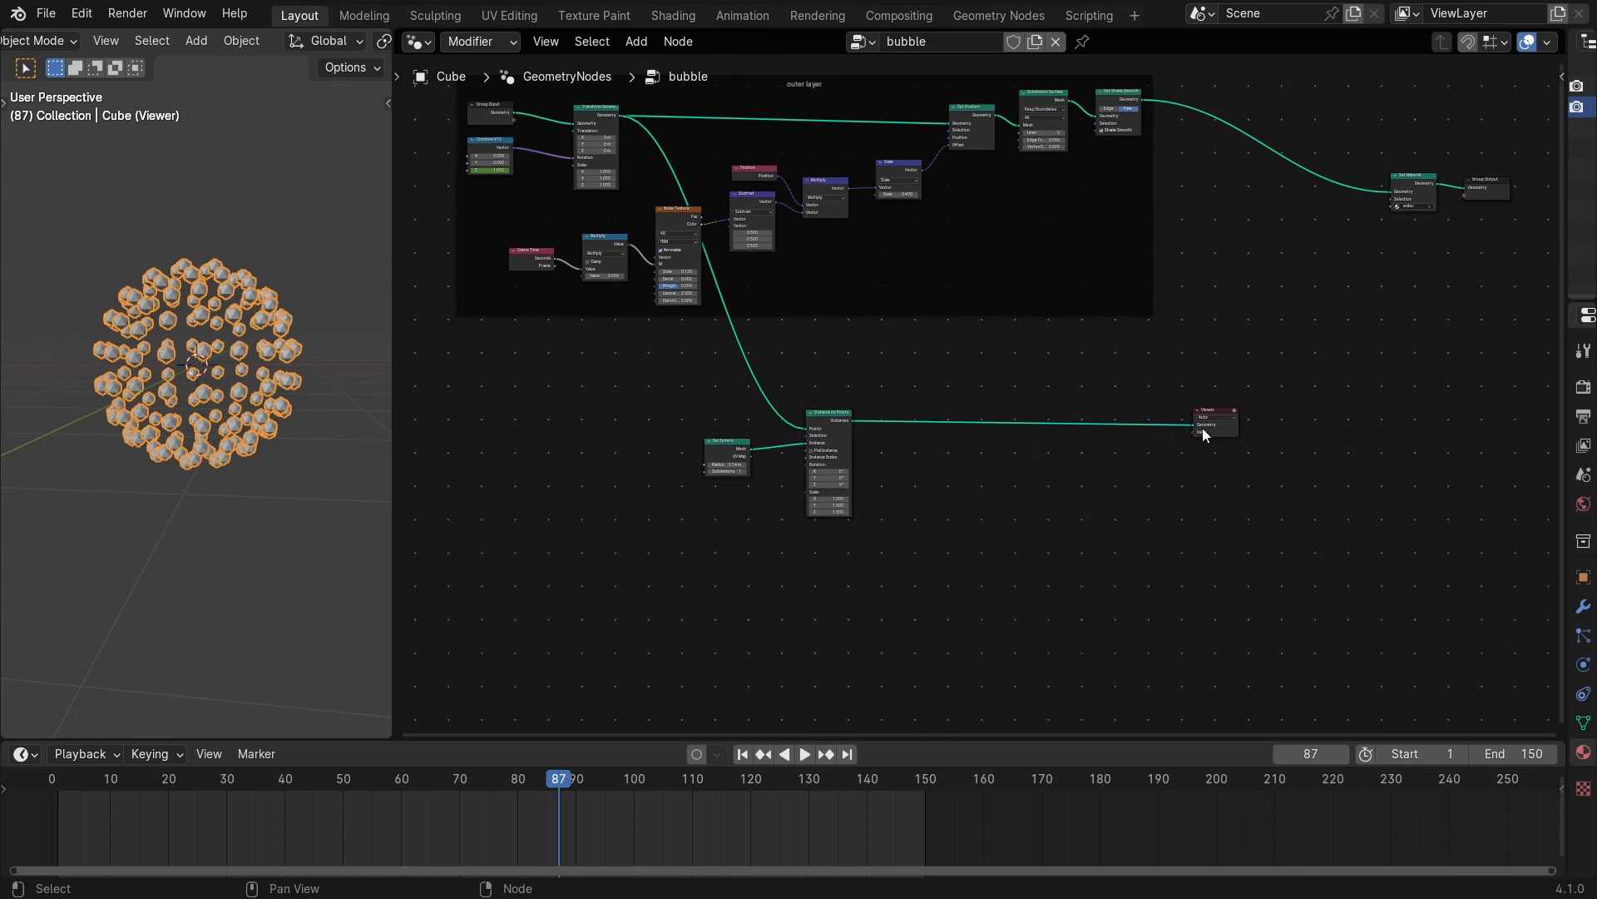
Play the animation to check how the instanced spheres move with the rotating geometry.
middle_drag(1238, 430, 1192, 480)
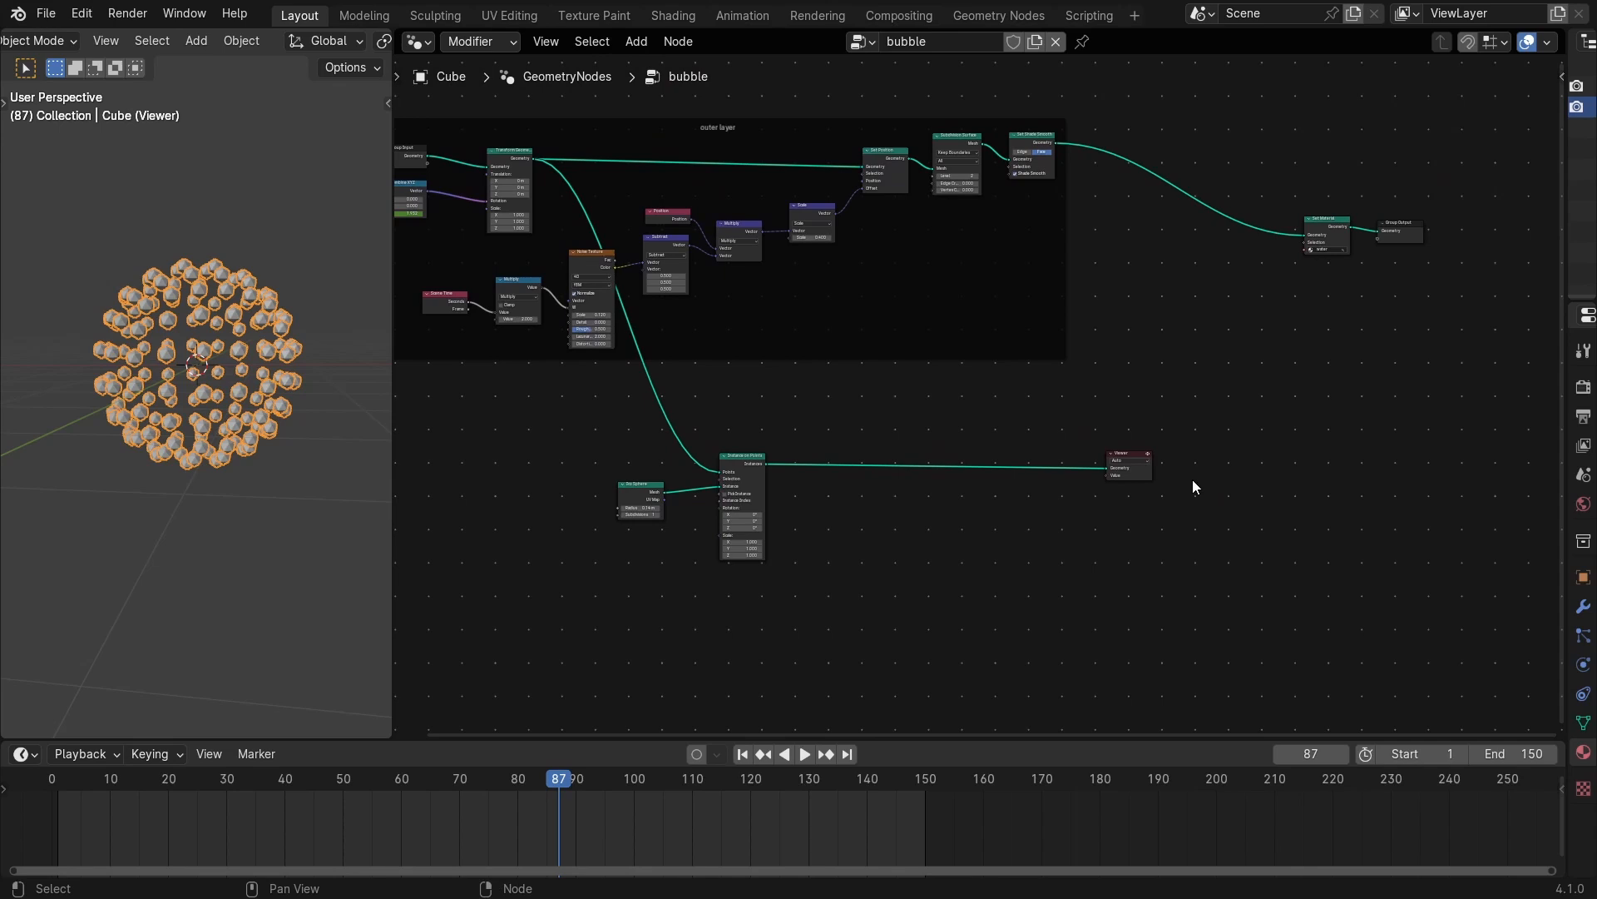
scroll(1330, 338, up, 4)
middle_drag(1330, 338, 1030, 456)
mouse_move(1103, 309)
mouse_down()
mouse_move(1133, 288)
mouse_move(1126, 299)
mouse_up()
scroll(813, 413, down, 3)
middle_drag(466, 532, 896, 370)
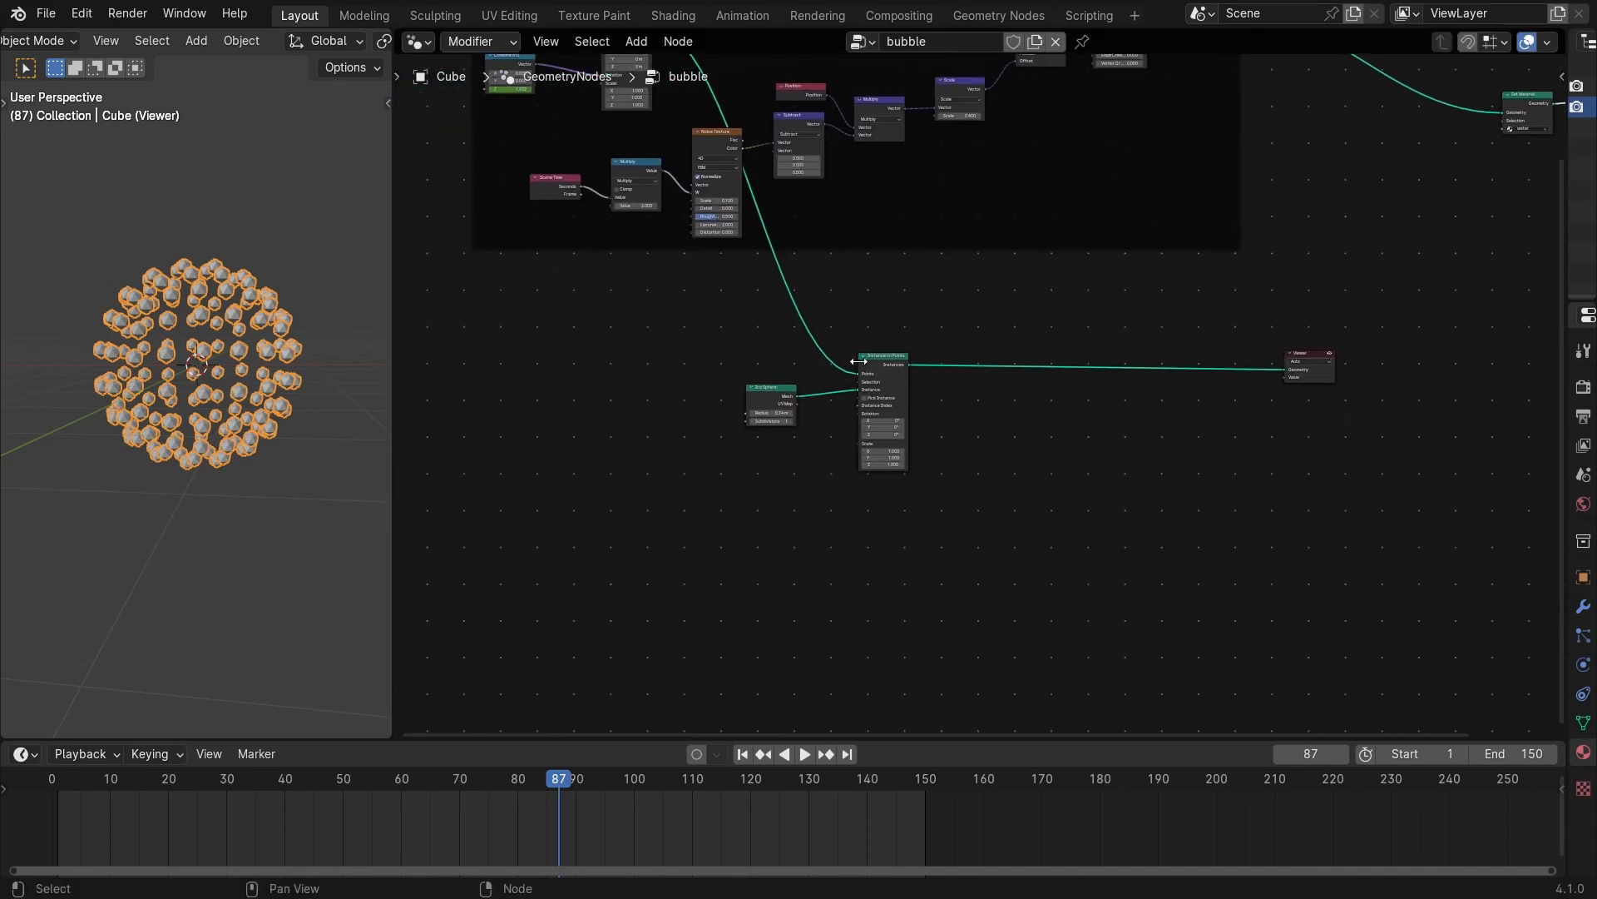
middle_drag(780, 173, 851, 340)
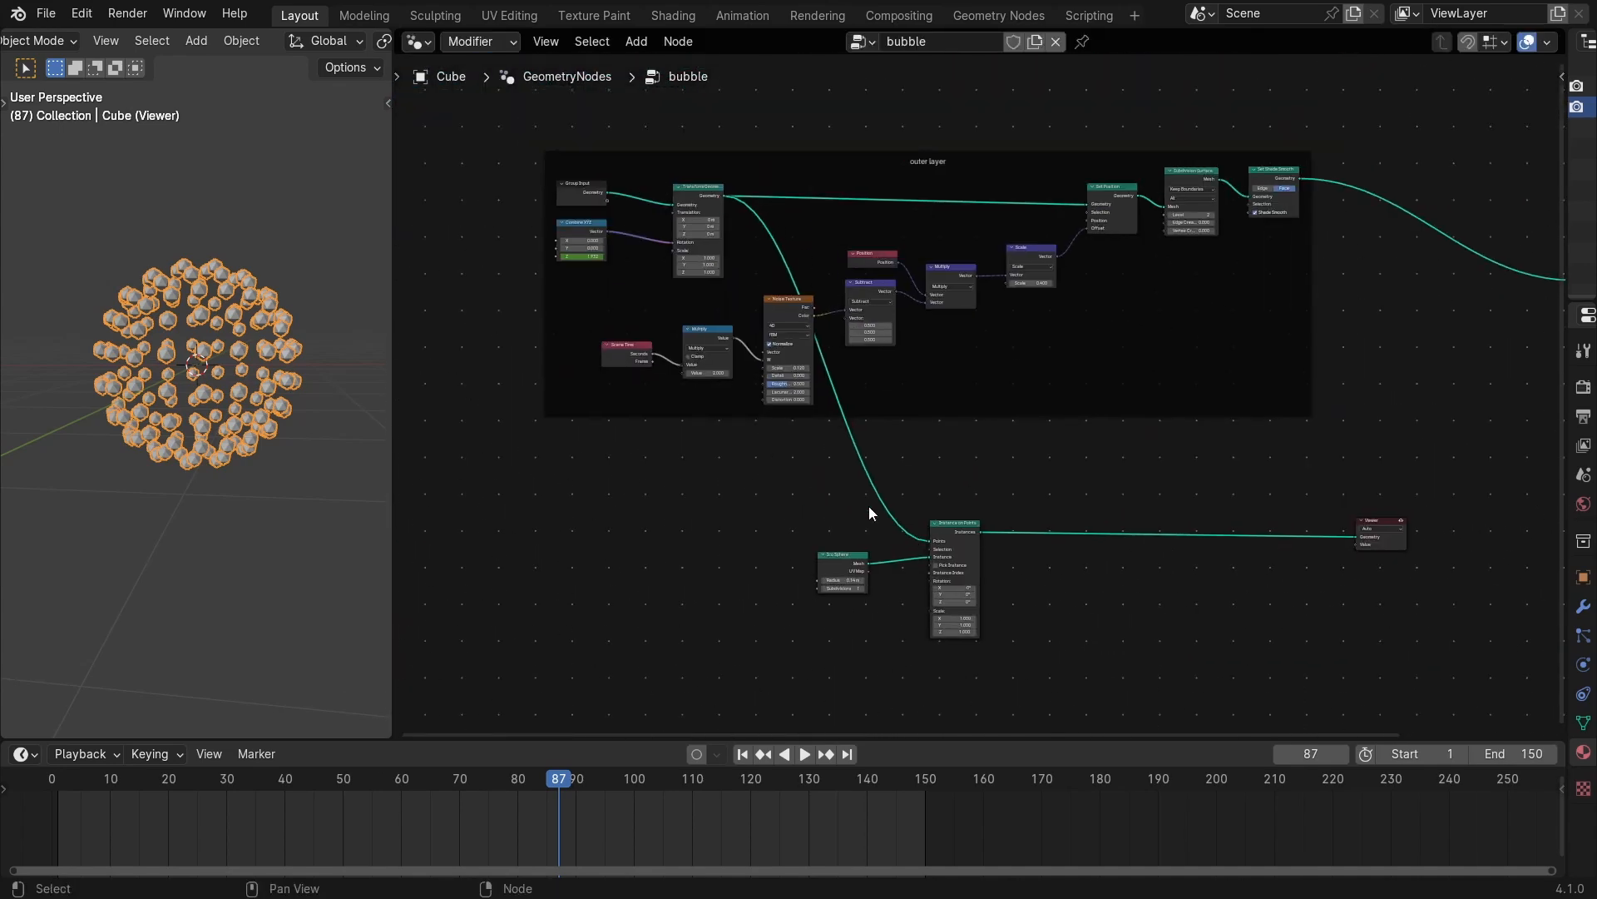
key(space)
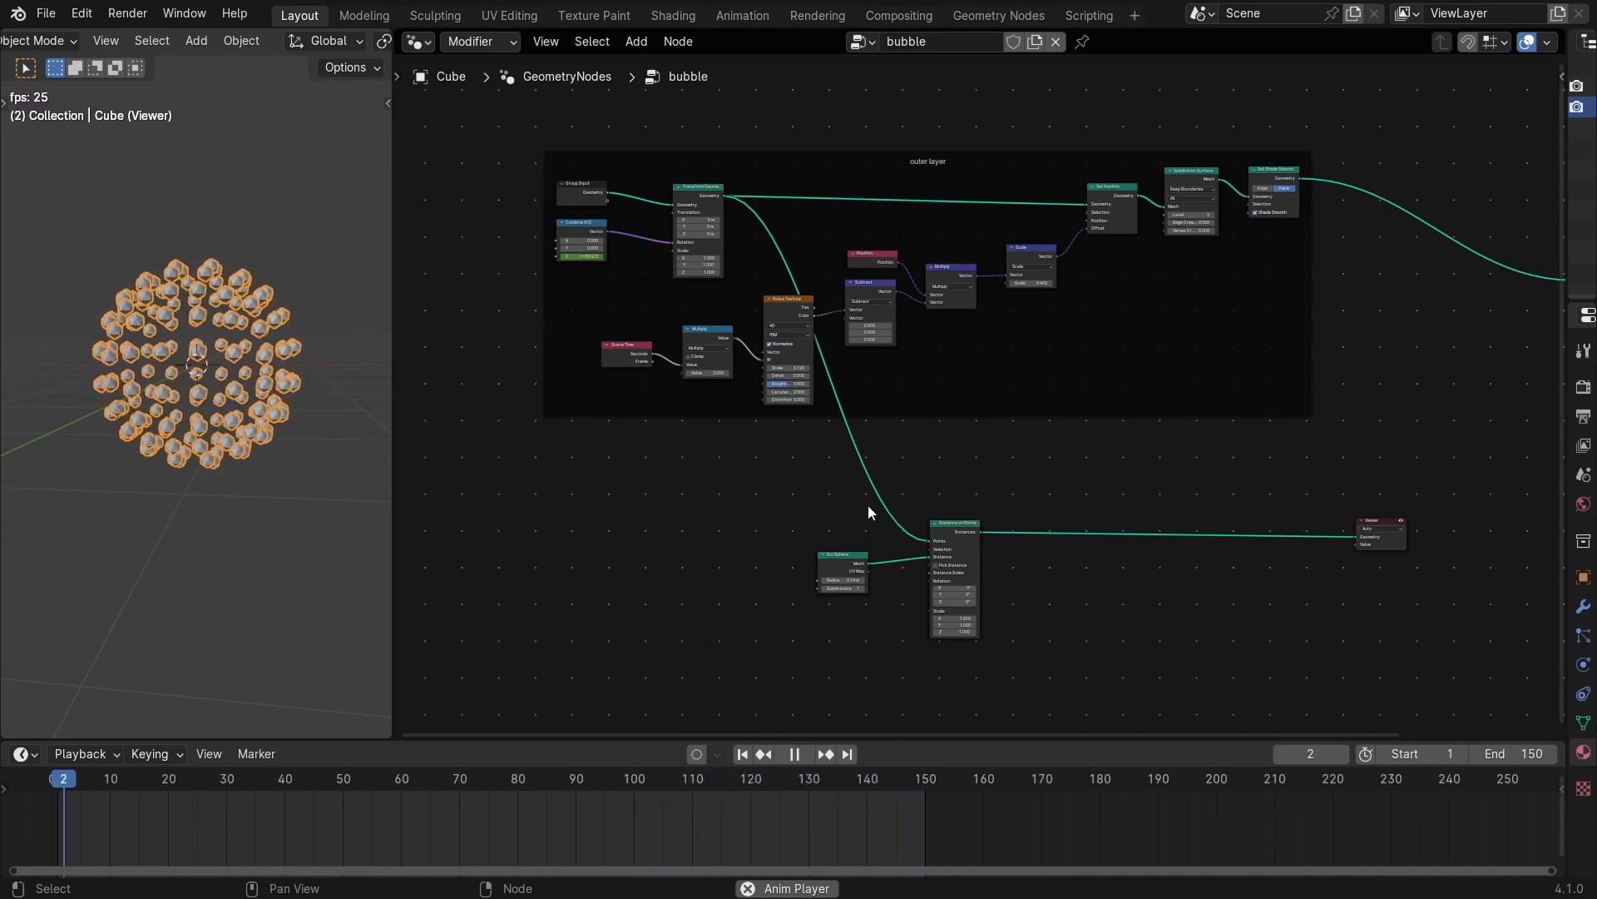
scroll(867, 506, up, 2)
key(space)
key(shift+a)
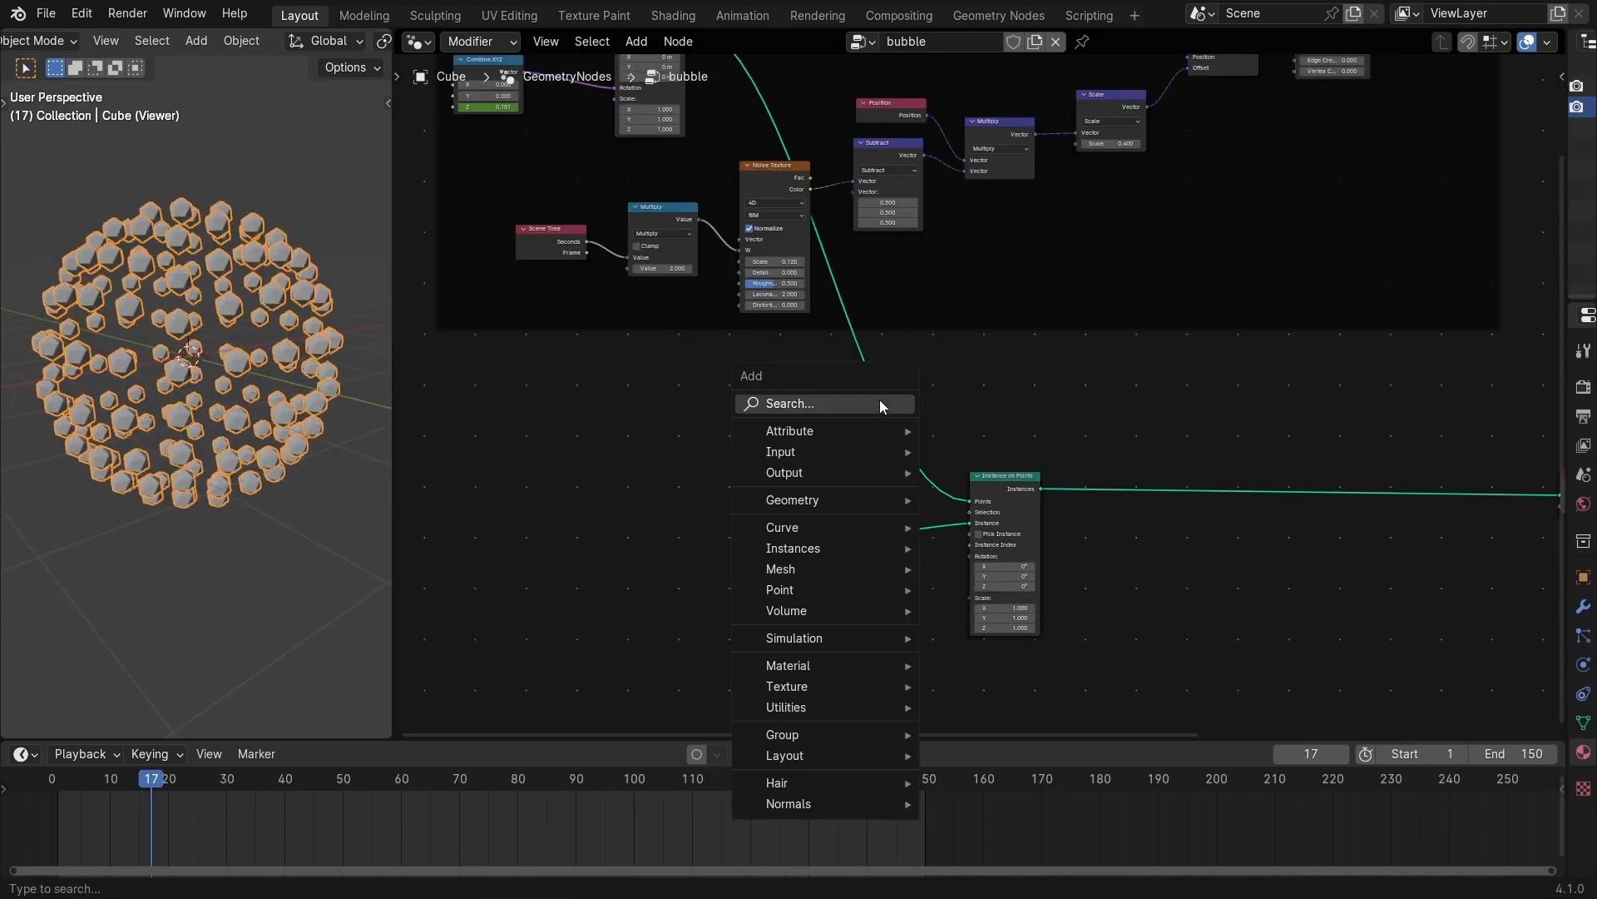
click(856, 397)
key(Escape)
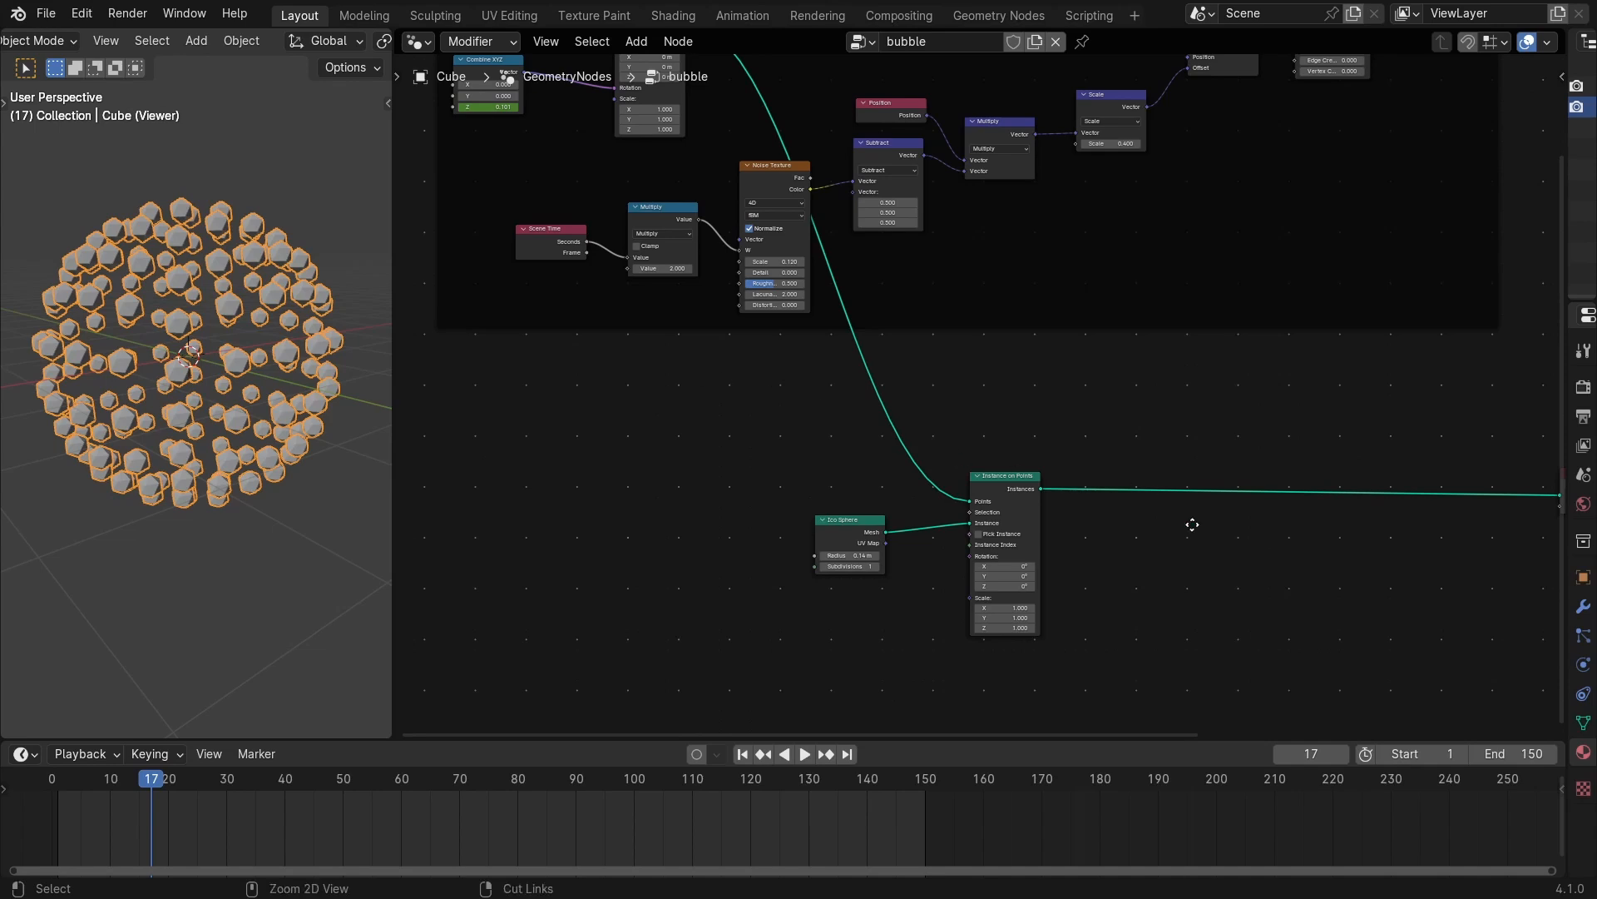
Compare the base mesh's vertices in Edit Mode with the instanced spheres by disabling and re-enabling the Viewer preview.
scroll(1191, 524, down, 2)
click(1378, 448)
click(1392, 447)
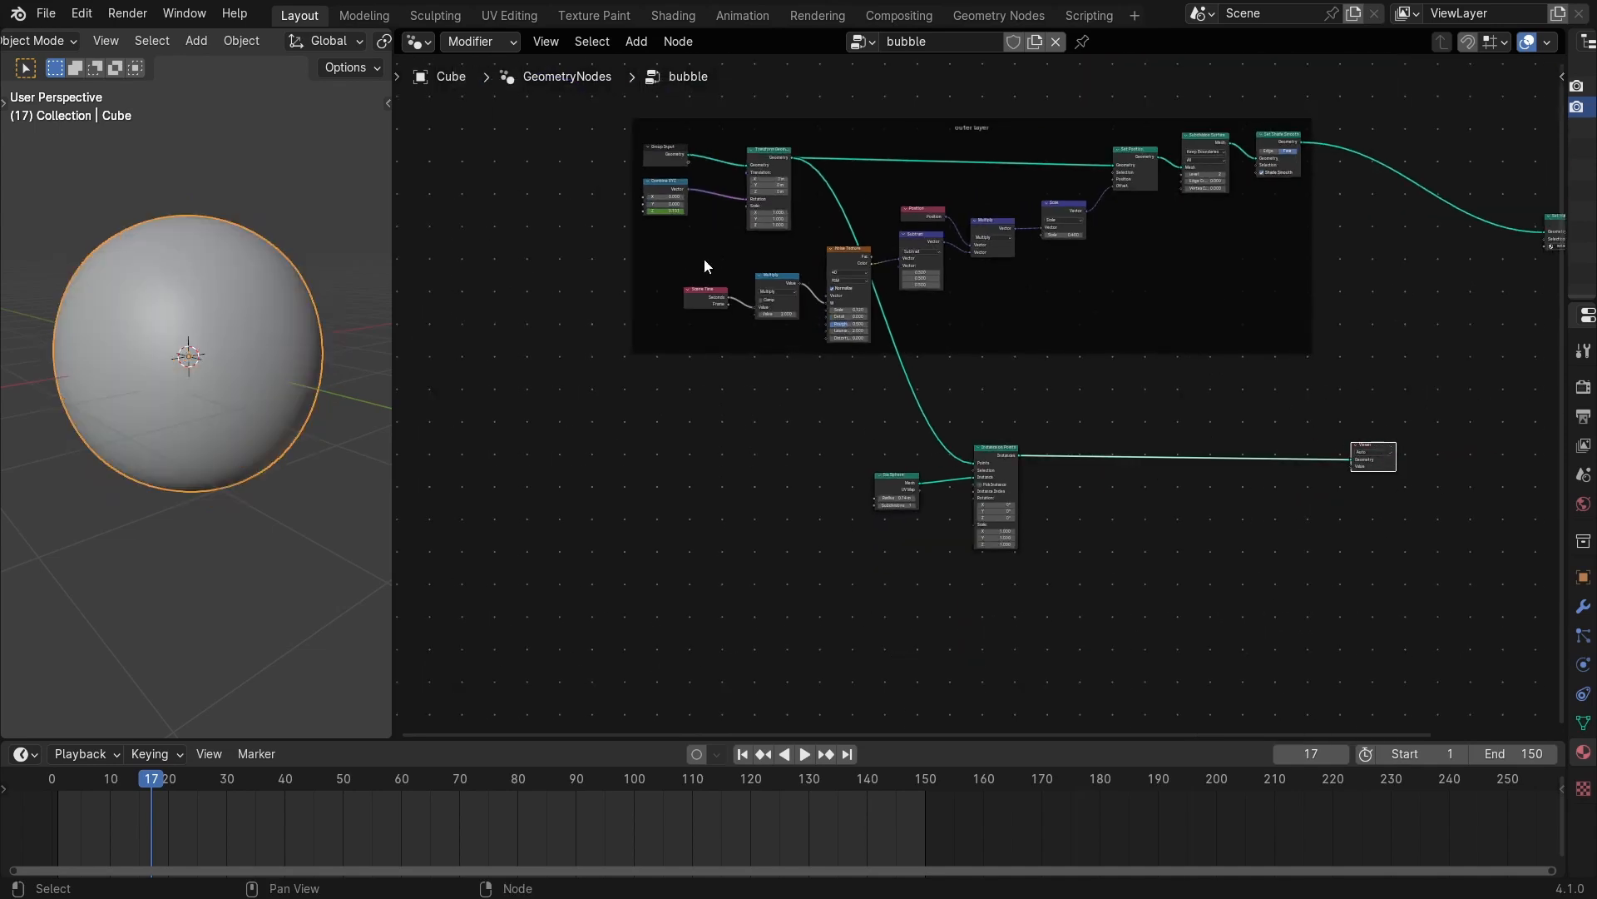
key(Tab)
middle_drag(287, 237, 333, 233)
scroll(239, 228, up, 2)
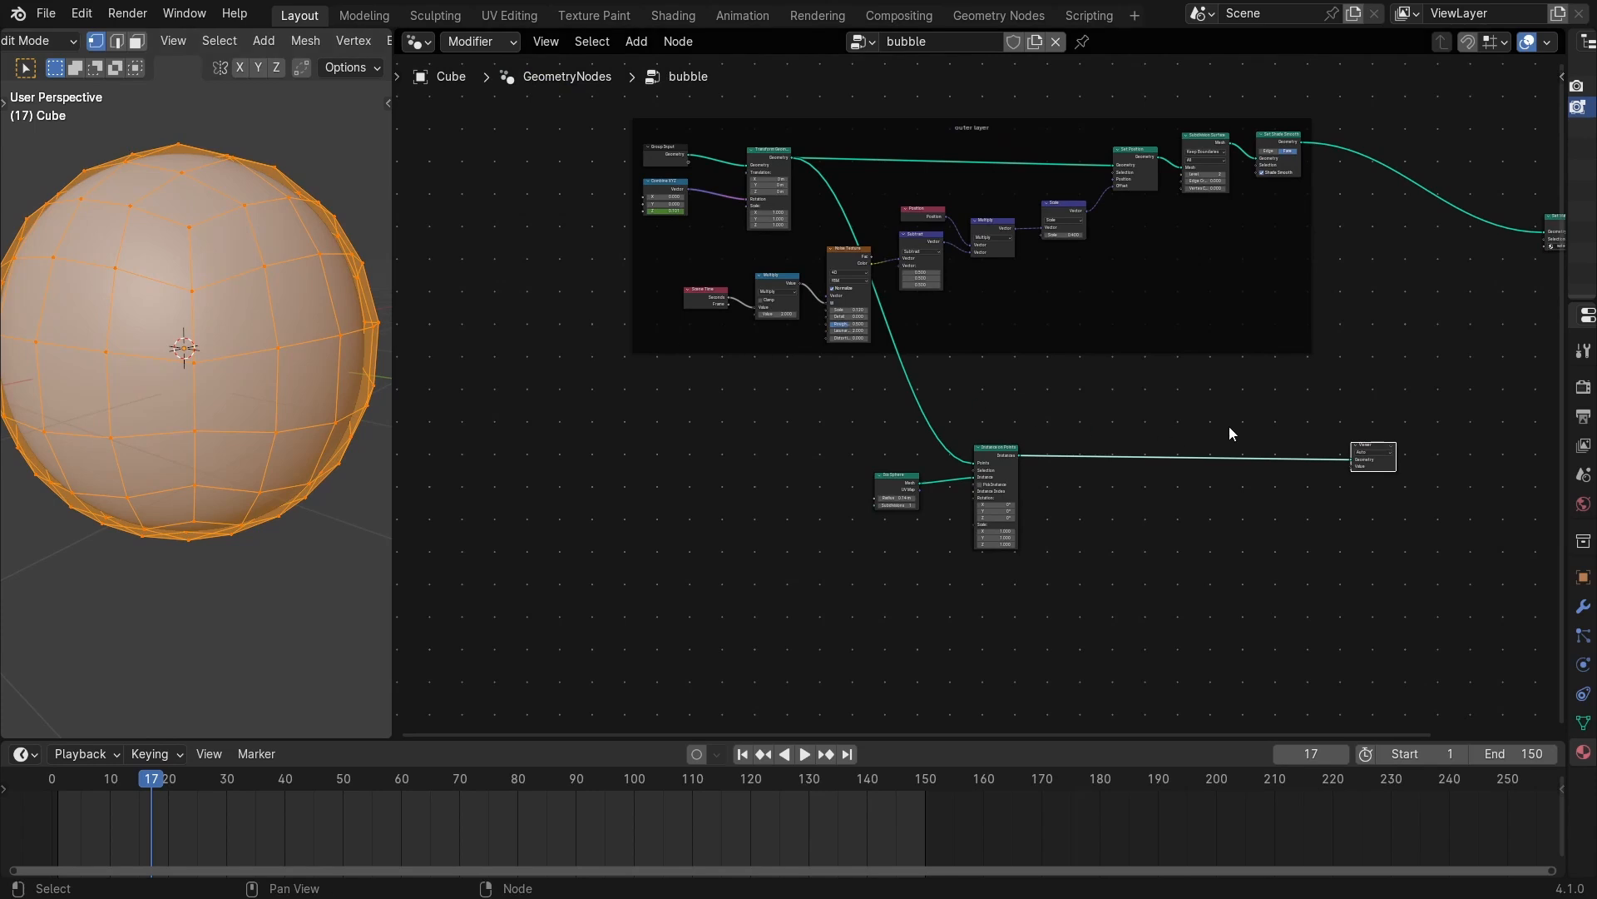
click(1392, 446)
mouse_move(249, 324)
middle_down()
mouse_move(273, 342)
mouse_move(251, 351)
middle_up()
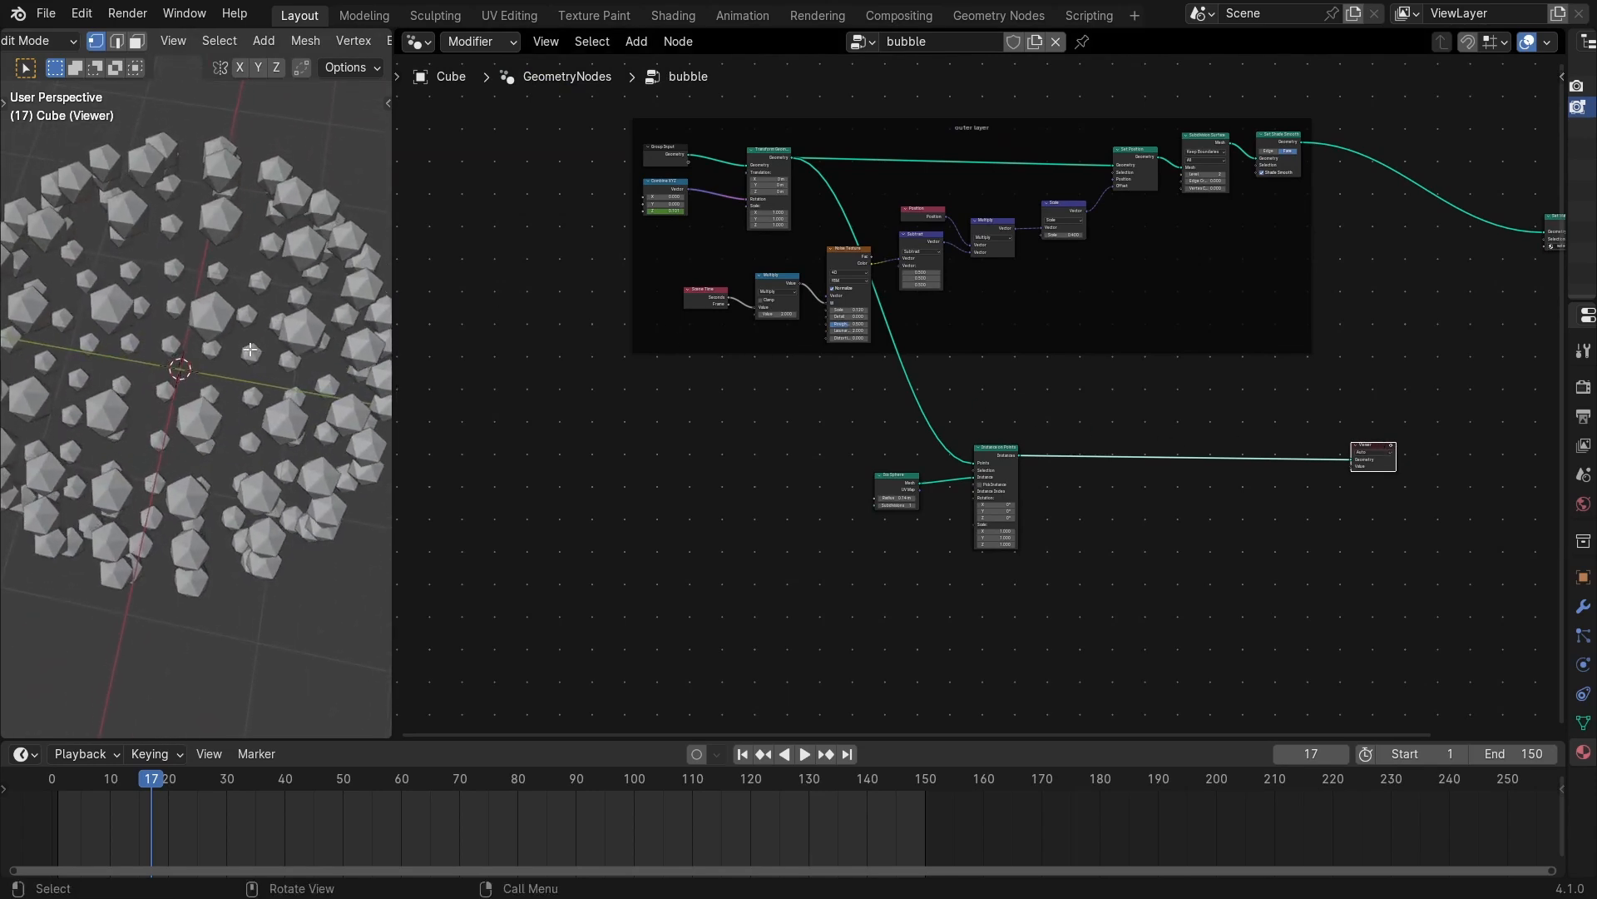
key(Tab)
scroll(231, 306, down, 3)
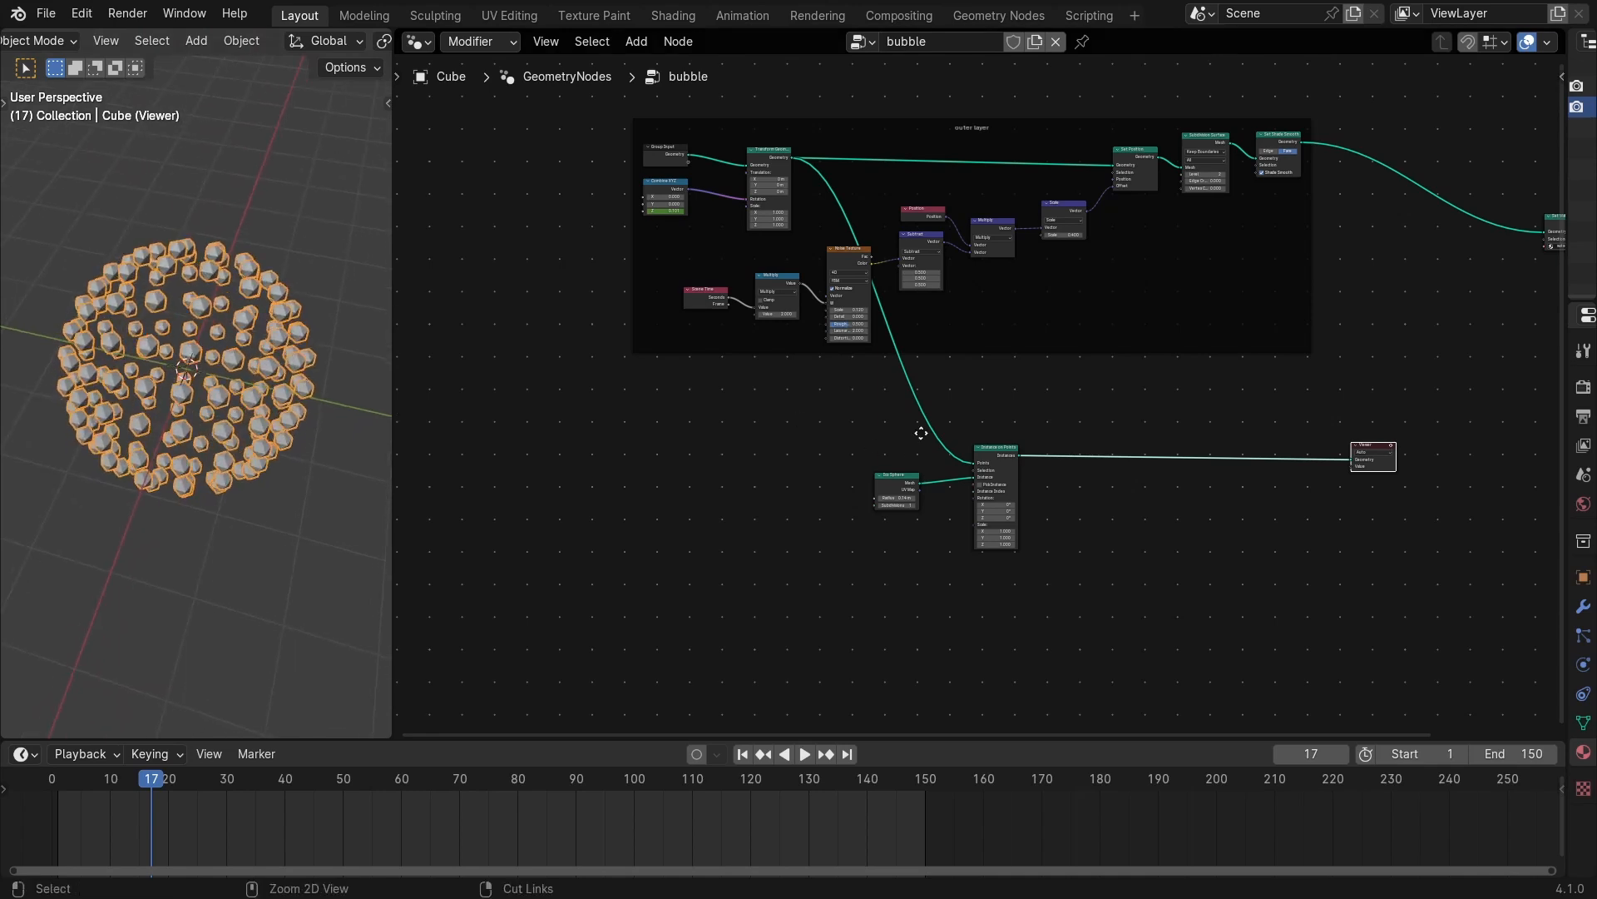
Make room beside Instance on Points and insert a Distribute Points on Faces node on the link into its Points input.
scroll(981, 416, up, 2)
drag(1003, 489, 1107, 534)
drag(866, 514, 927, 565)
key(shift+a)
click(842, 474)
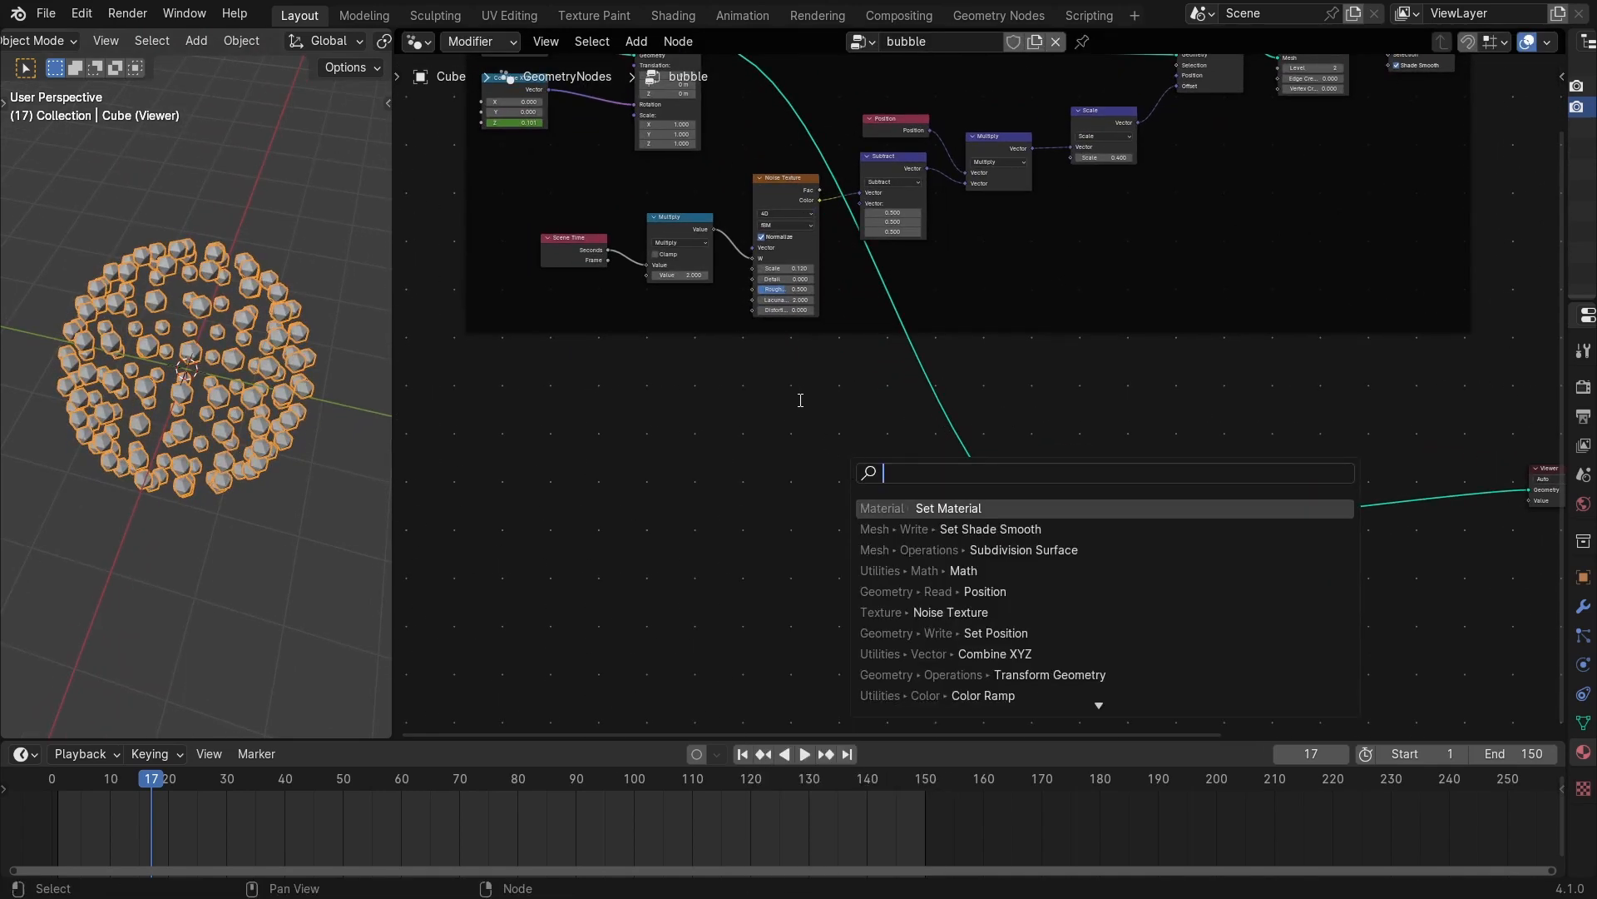
text(distr)
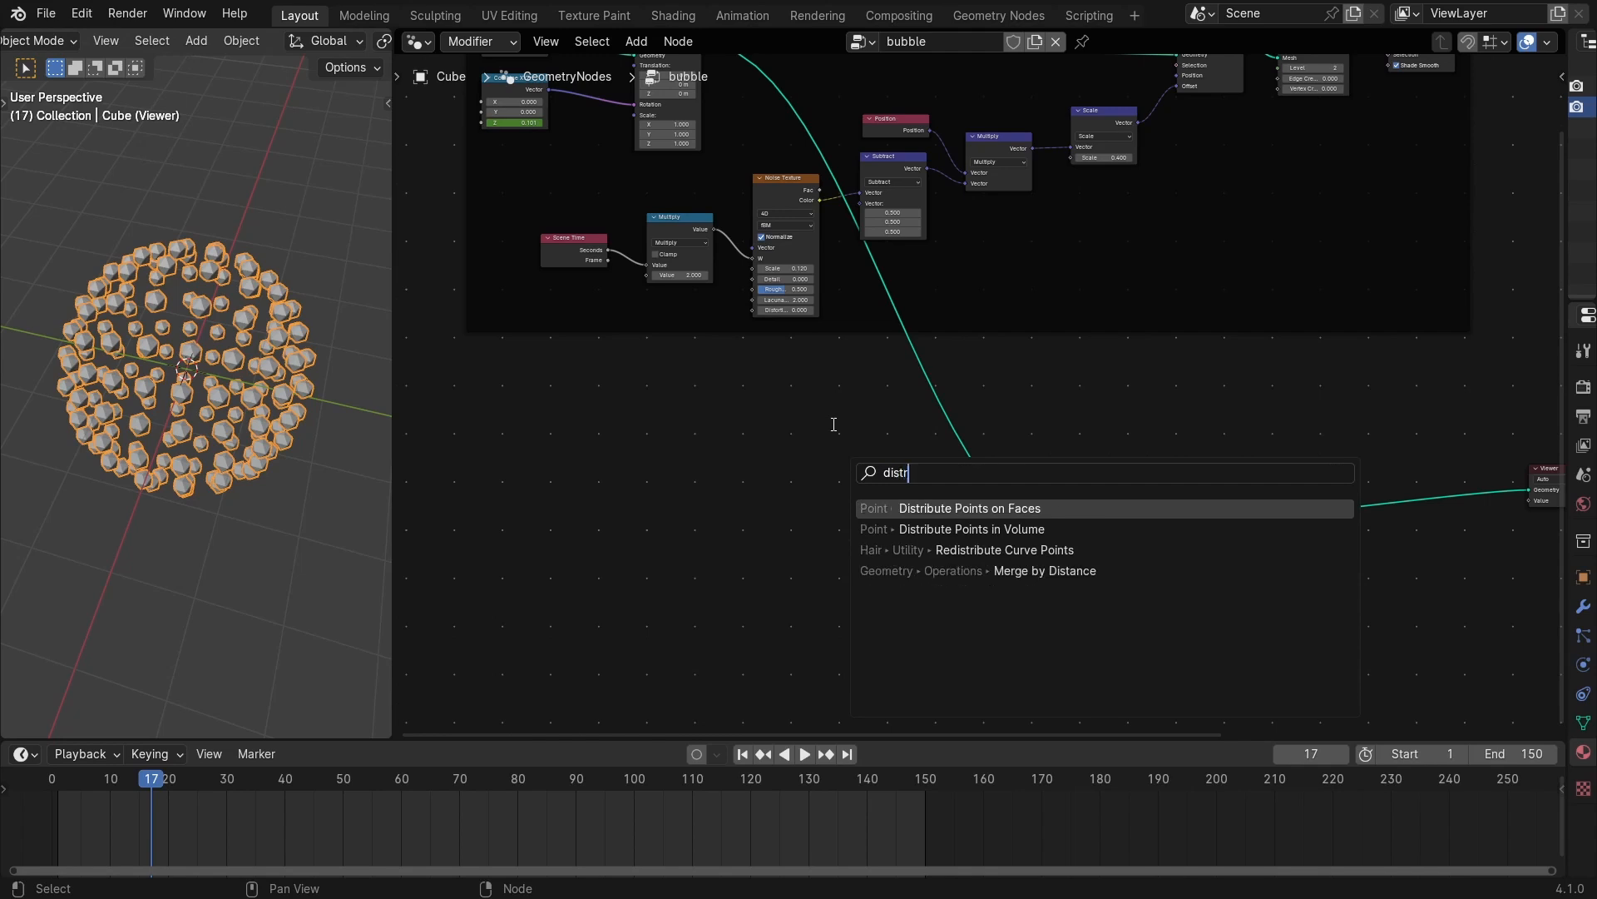
click(926, 505)
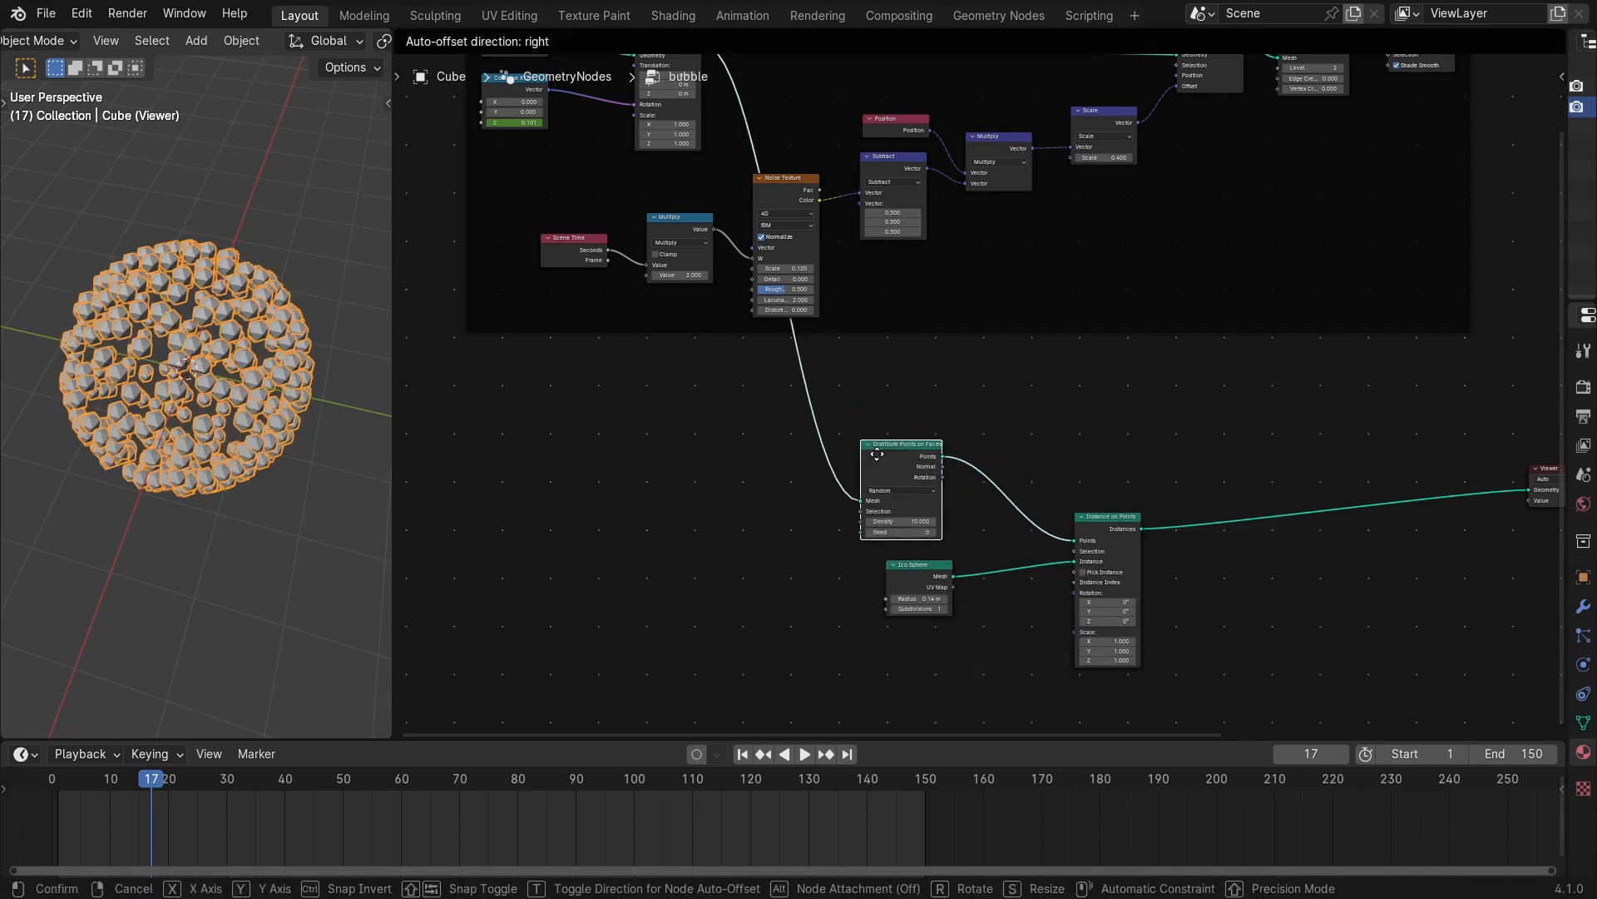
click(890, 463)
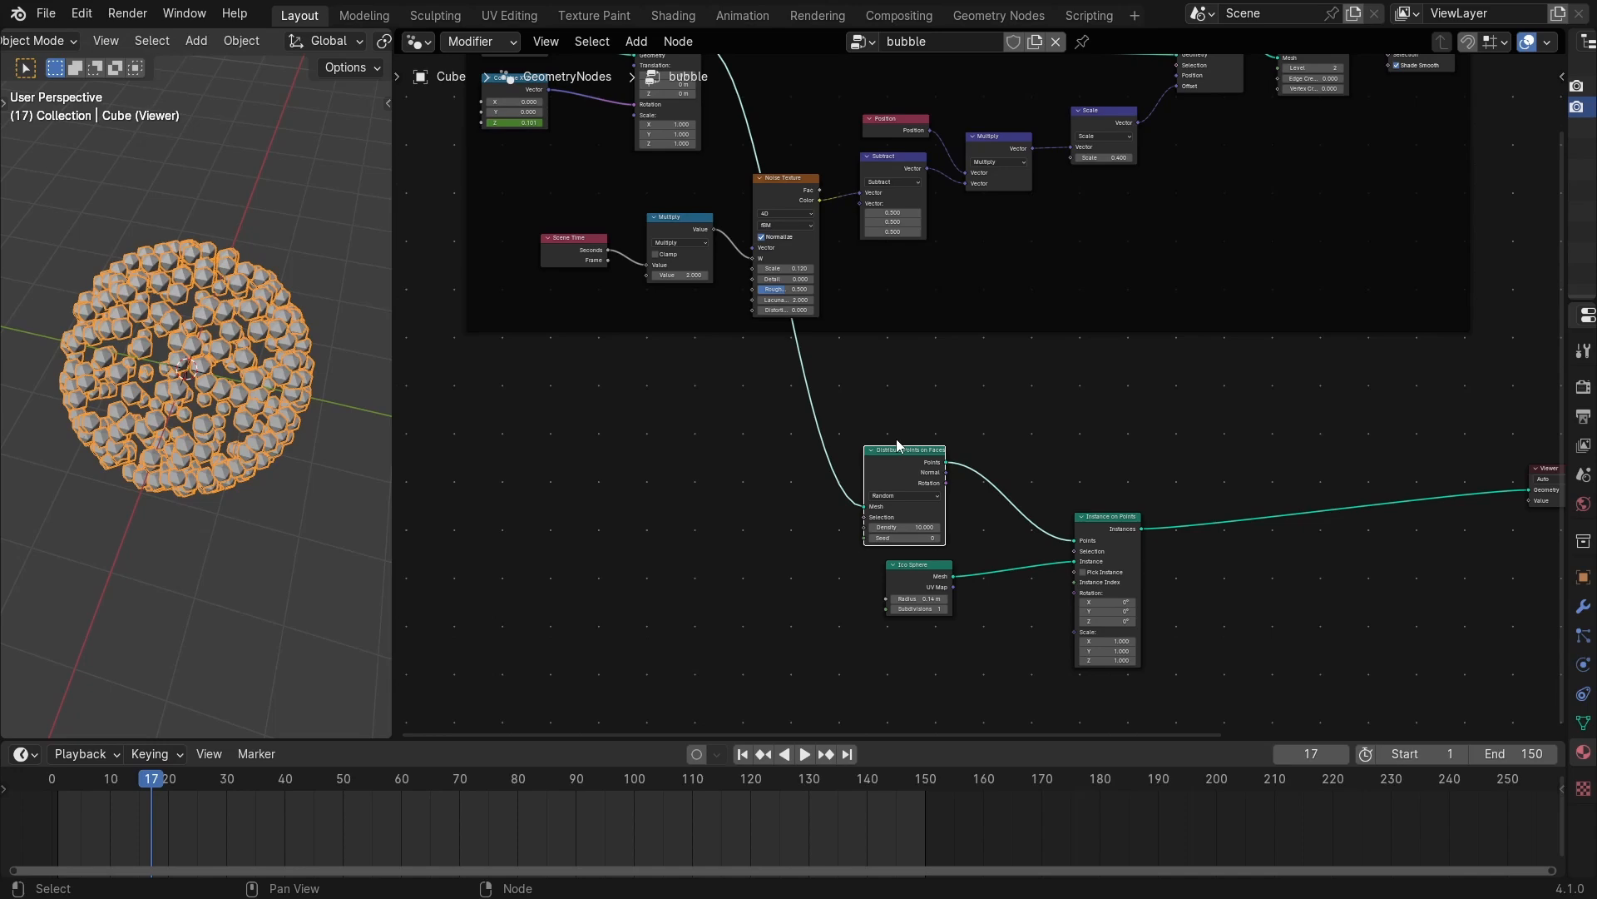
Switch Distribute Points on Faces to Poisson Disk and set its minimum distance to 0.39 m.
scroll(880, 571, up, 3)
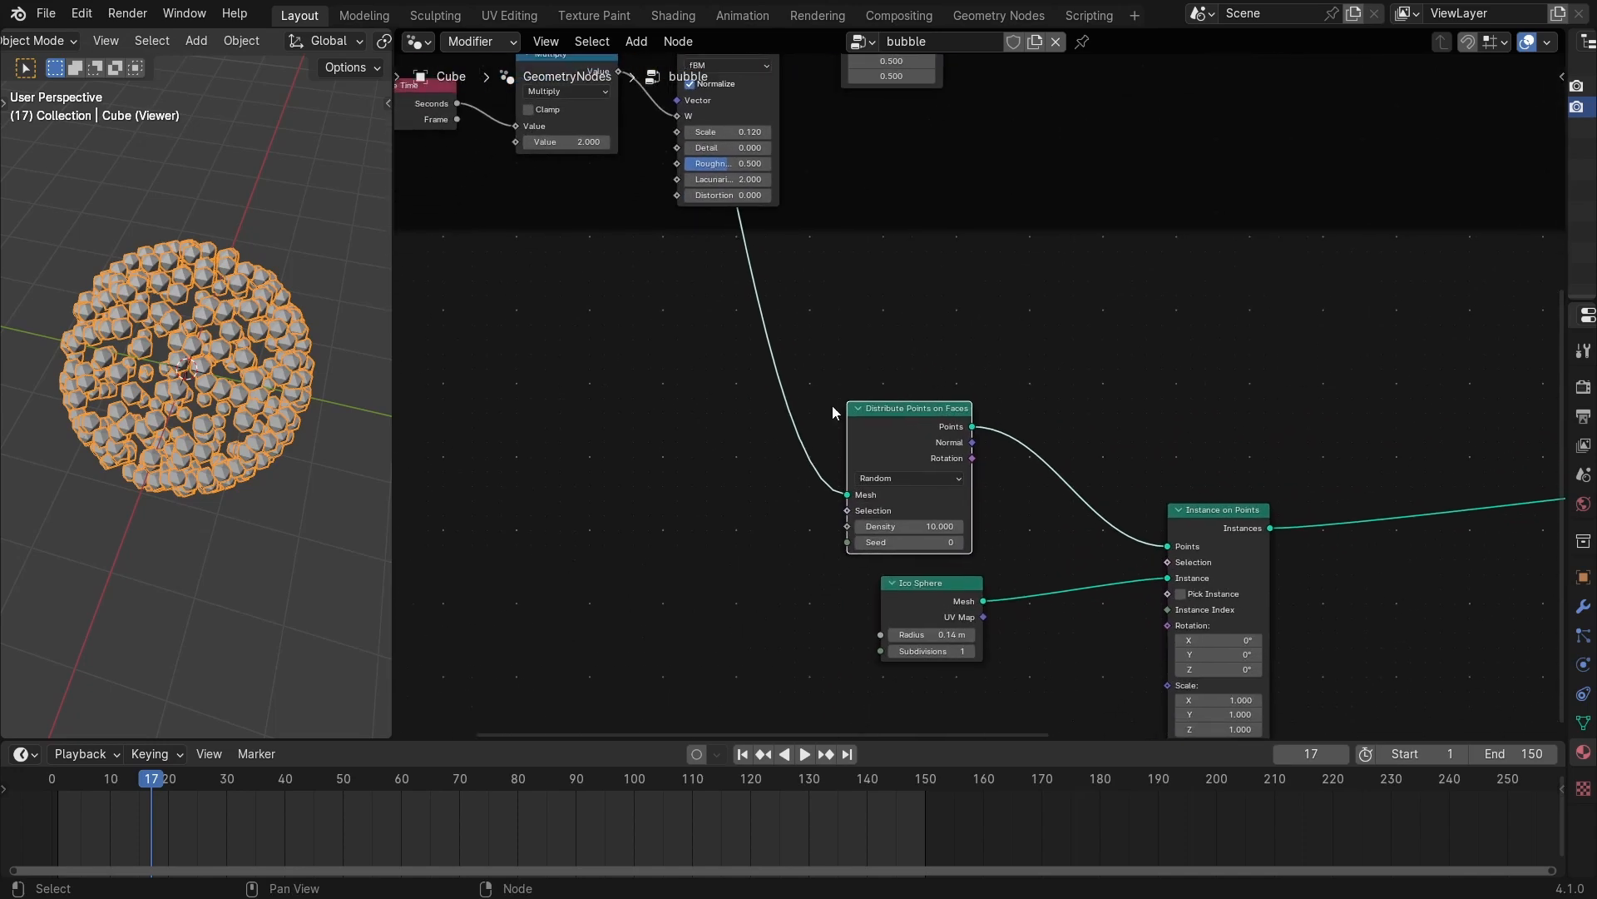
scroll(208, 250, up, 4)
scroll(900, 473, up, 2)
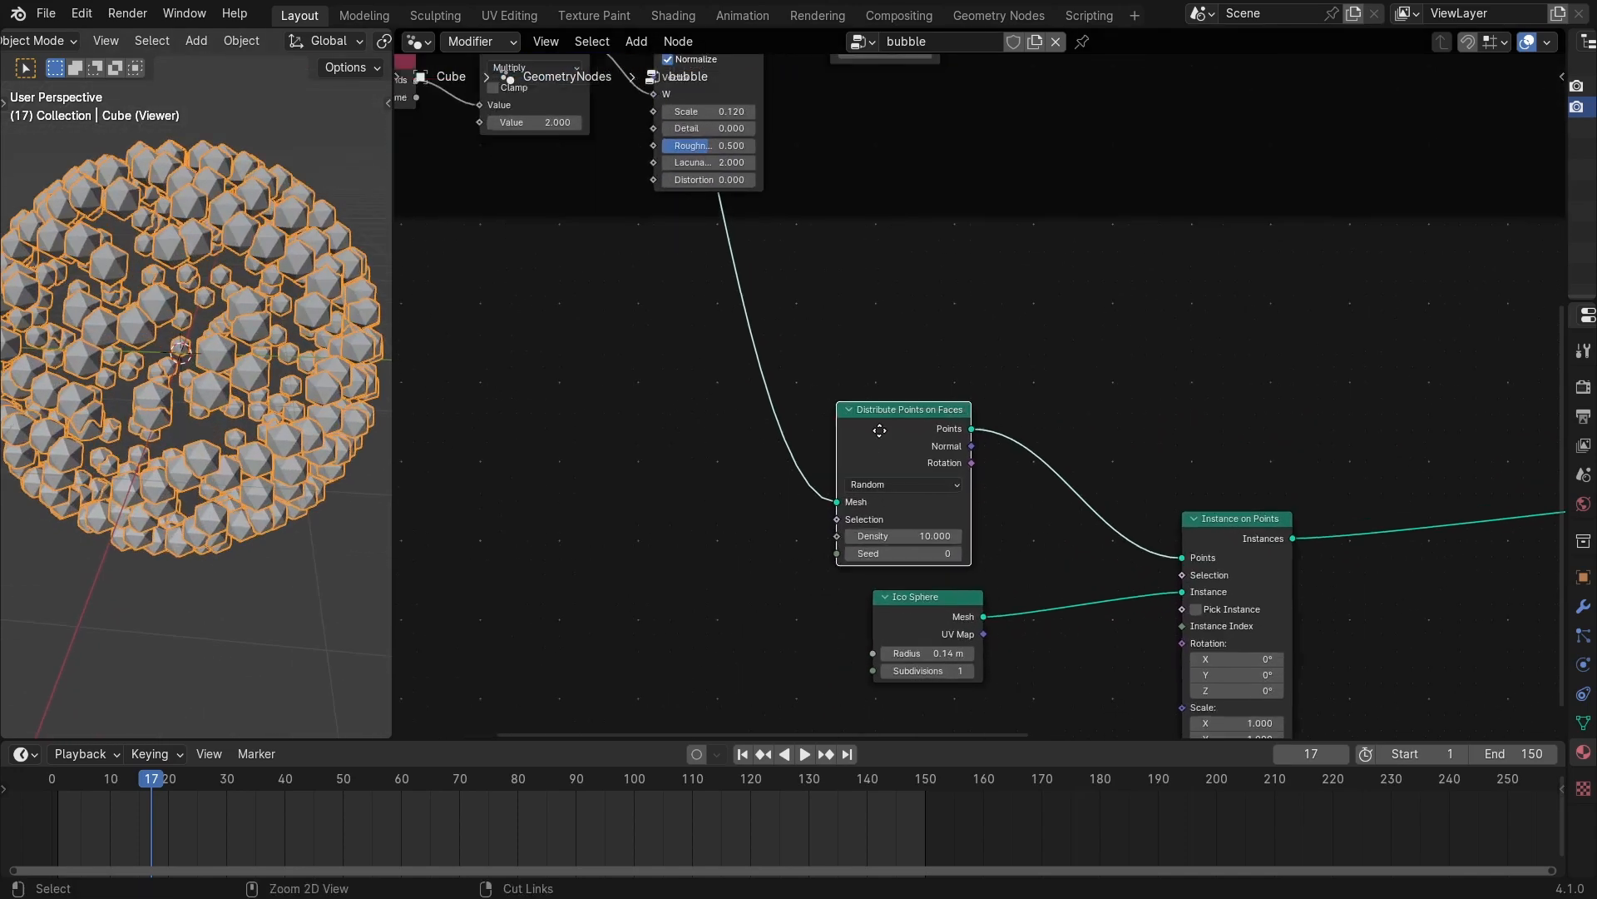
middle_drag(901, 472, 946, 354)
drag(924, 514, 896, 523)
click(810, 471)
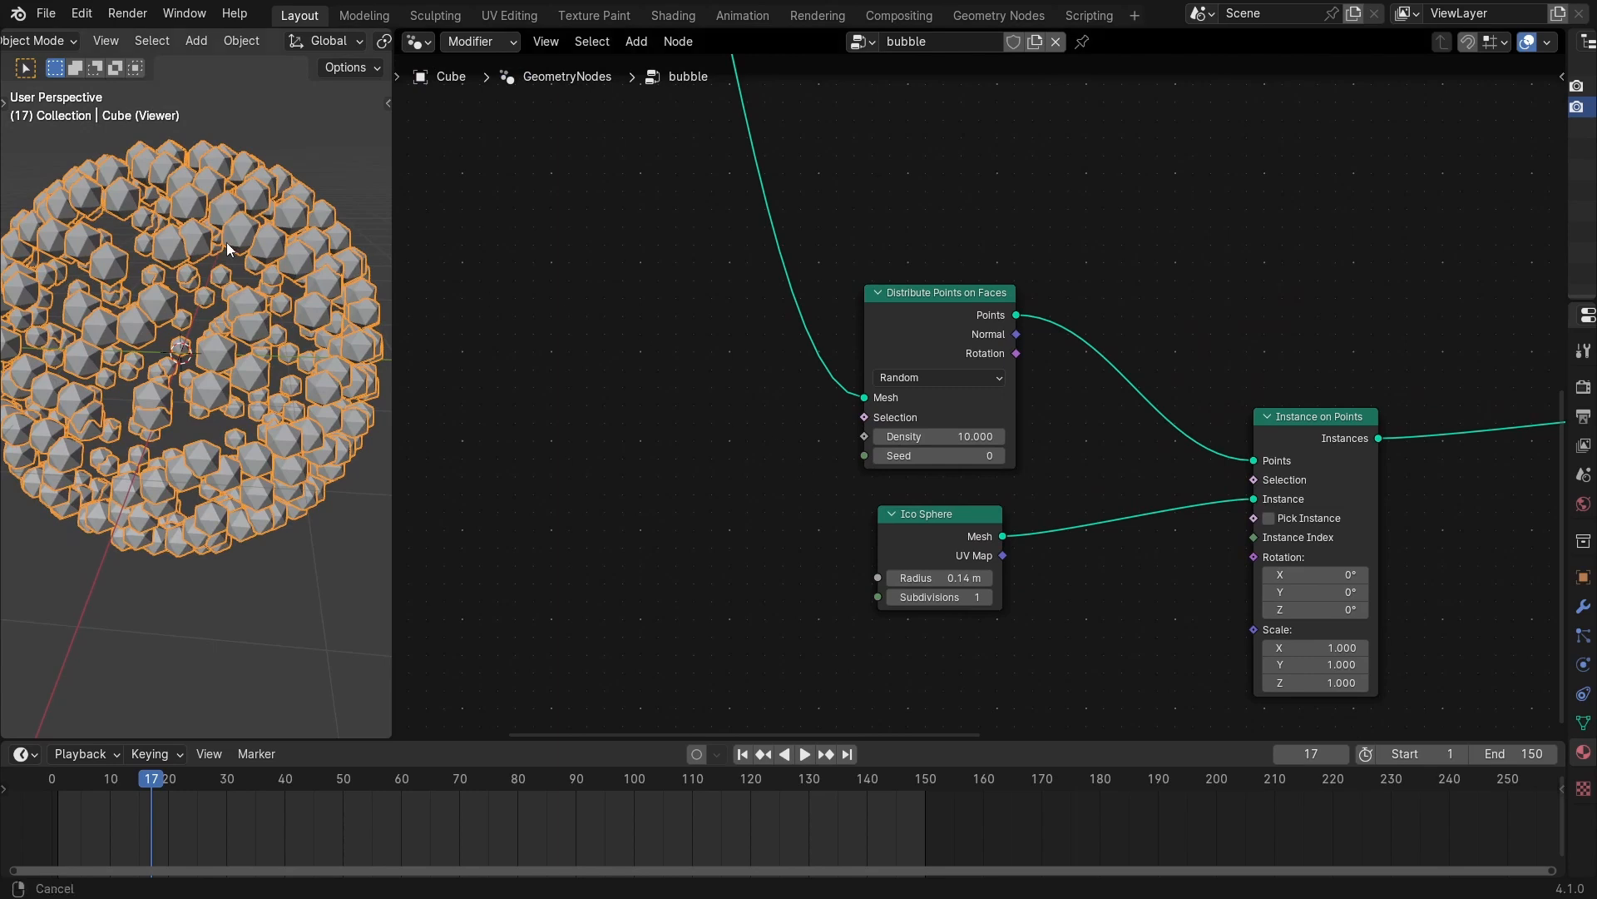
scroll(261, 230, down, 1)
middle_drag(262, 230, 253, 230)
click(939, 376)
click(938, 439)
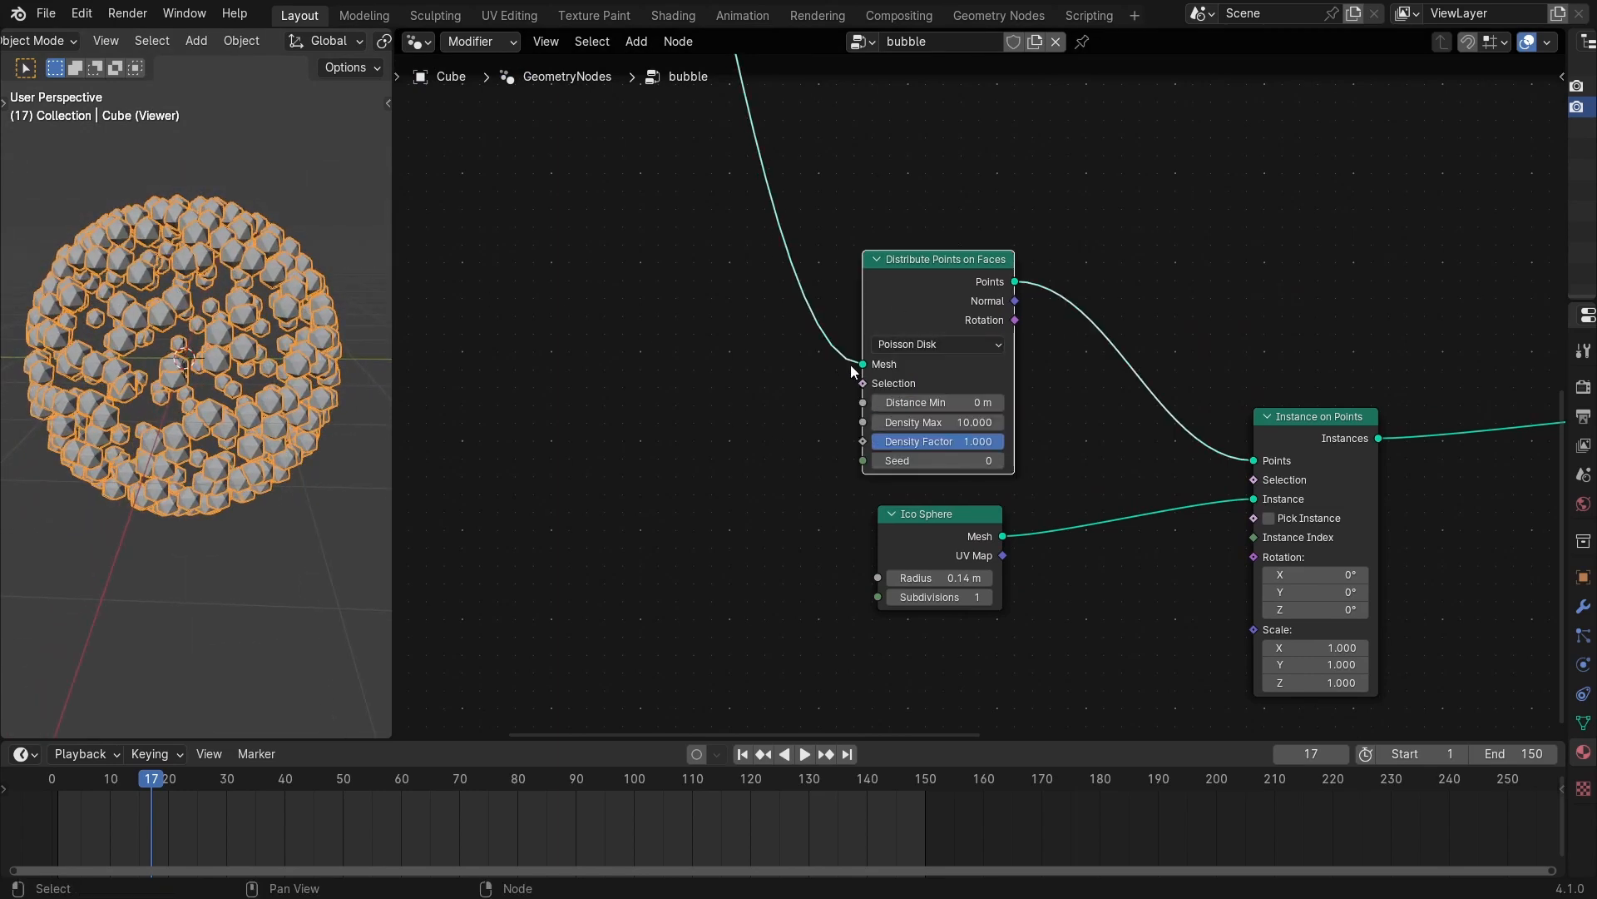
shift+drag(883, 402, 955, 402)
middle_drag(91, 259, 181, 364)
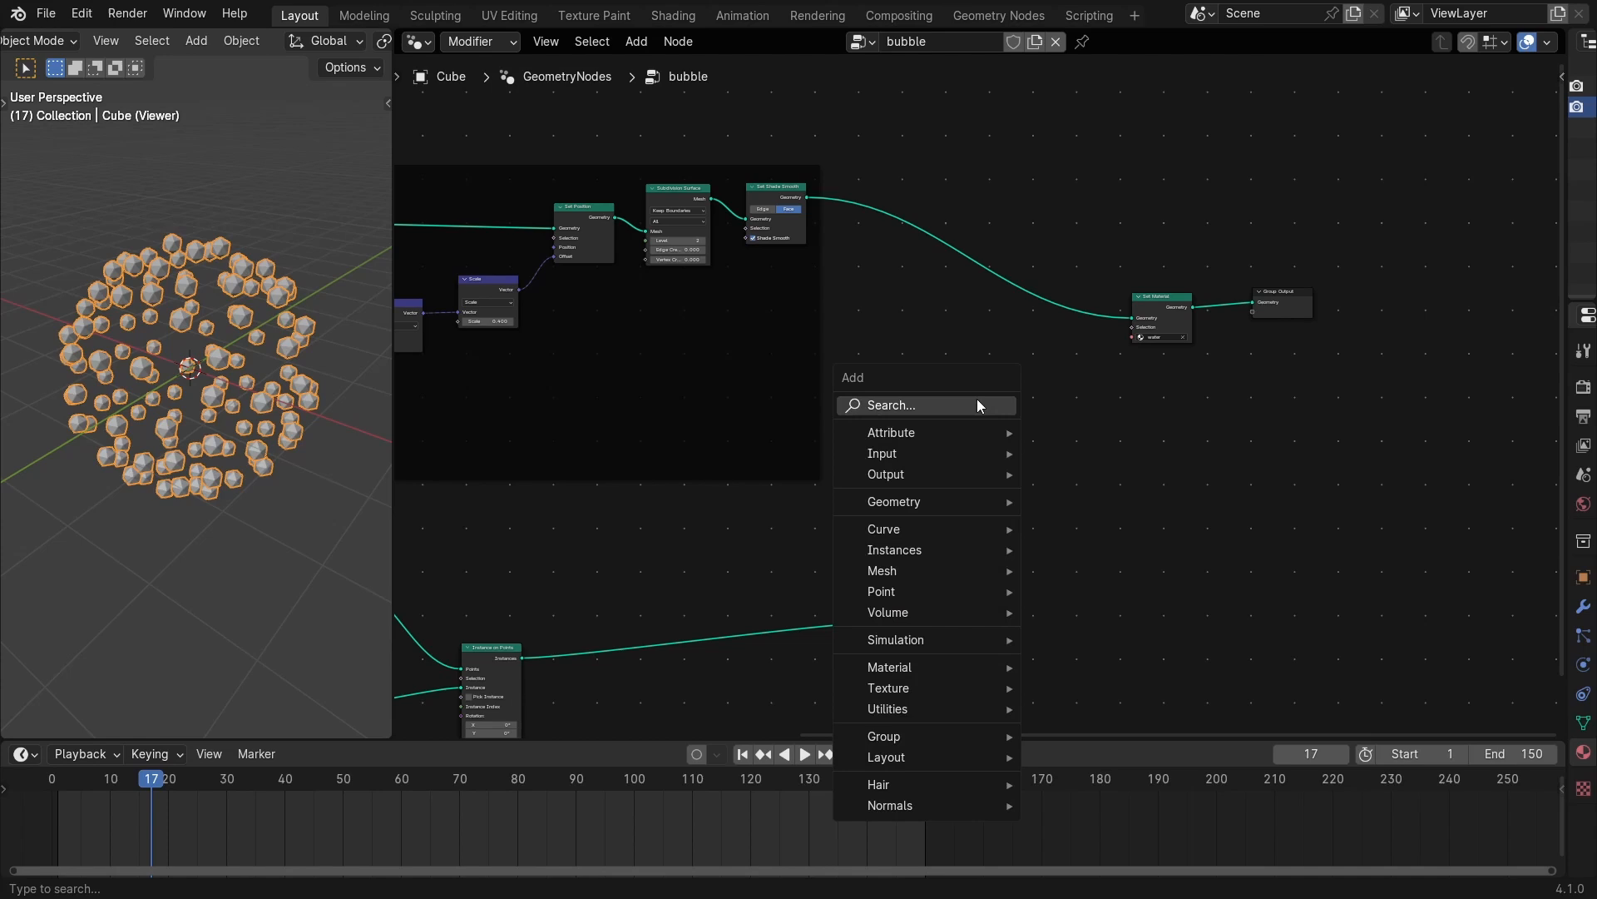
click(979, 406)
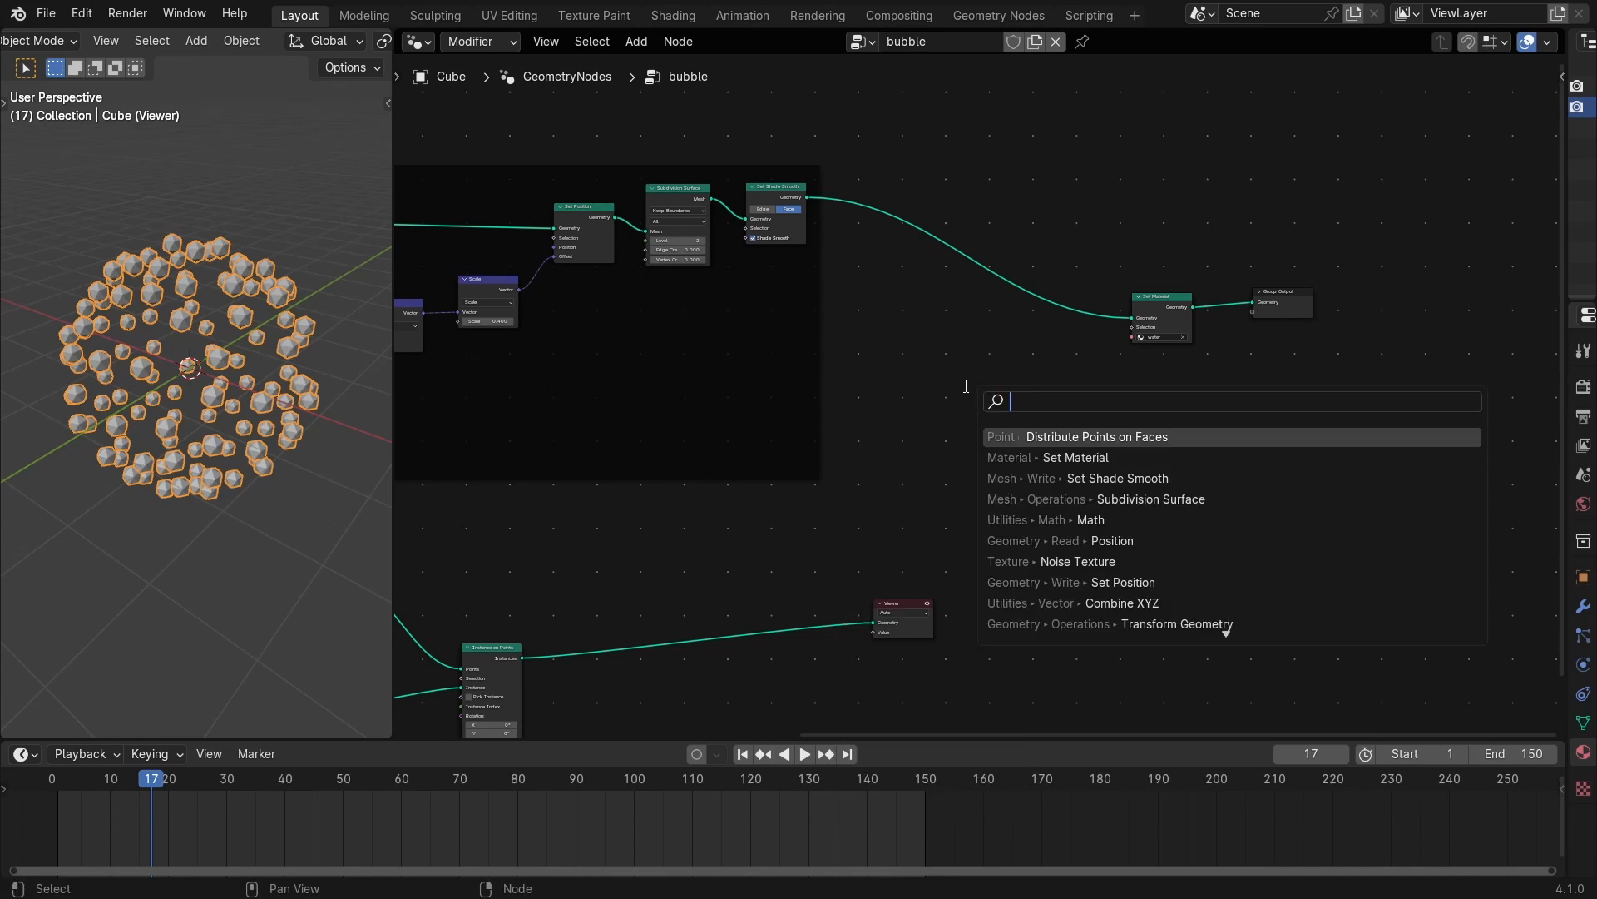
text(join)
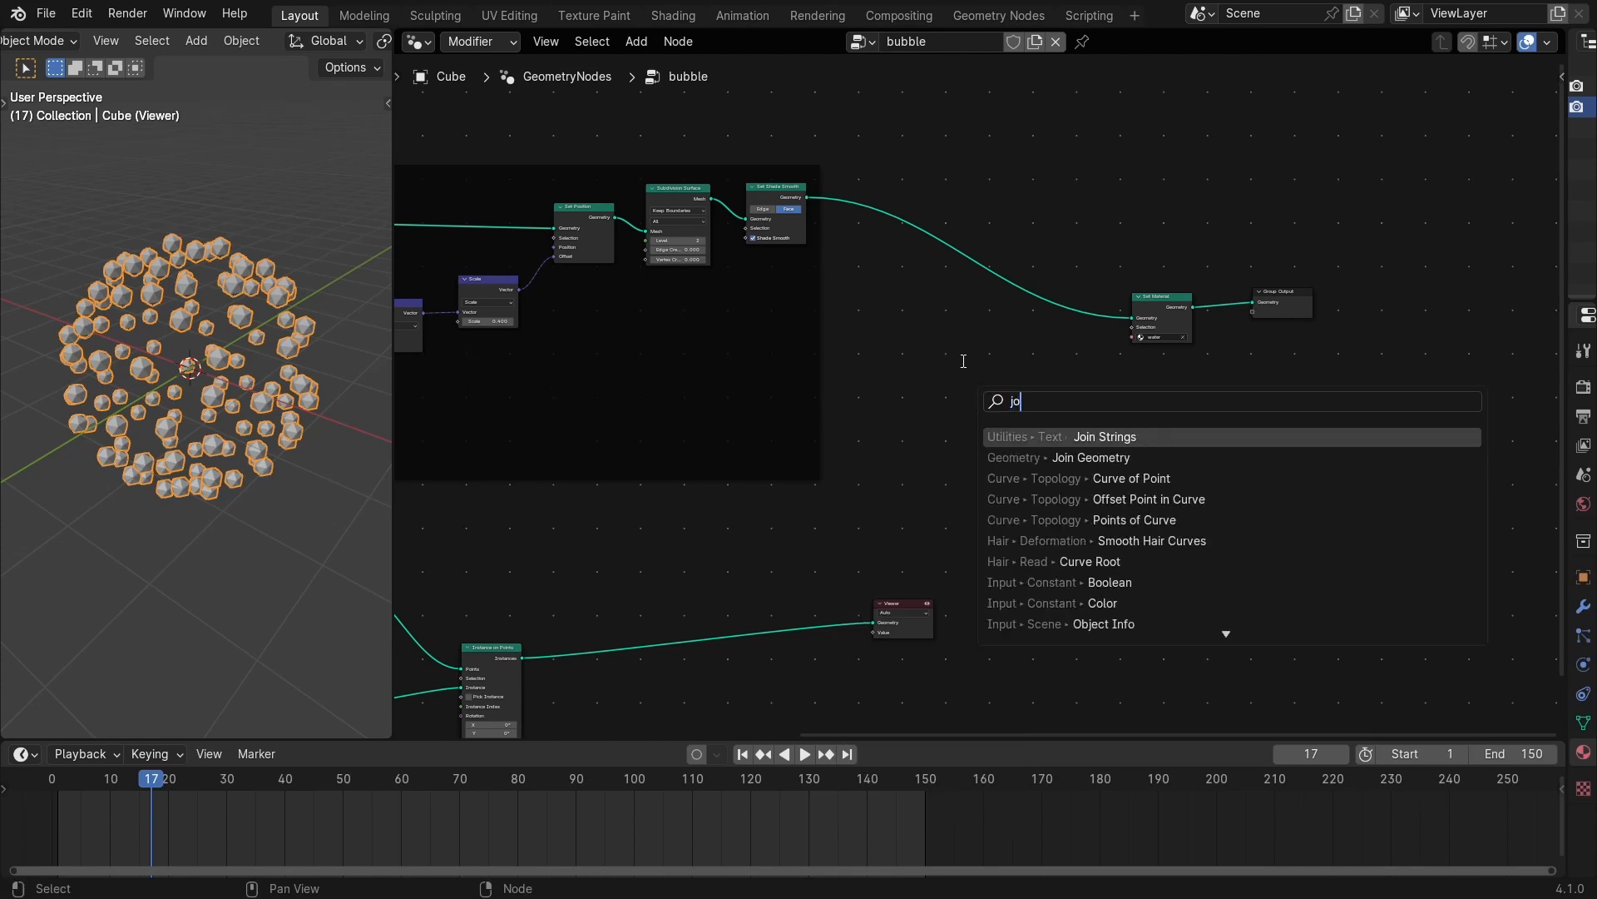
key(Return)
click(1017, 427)
key(x)
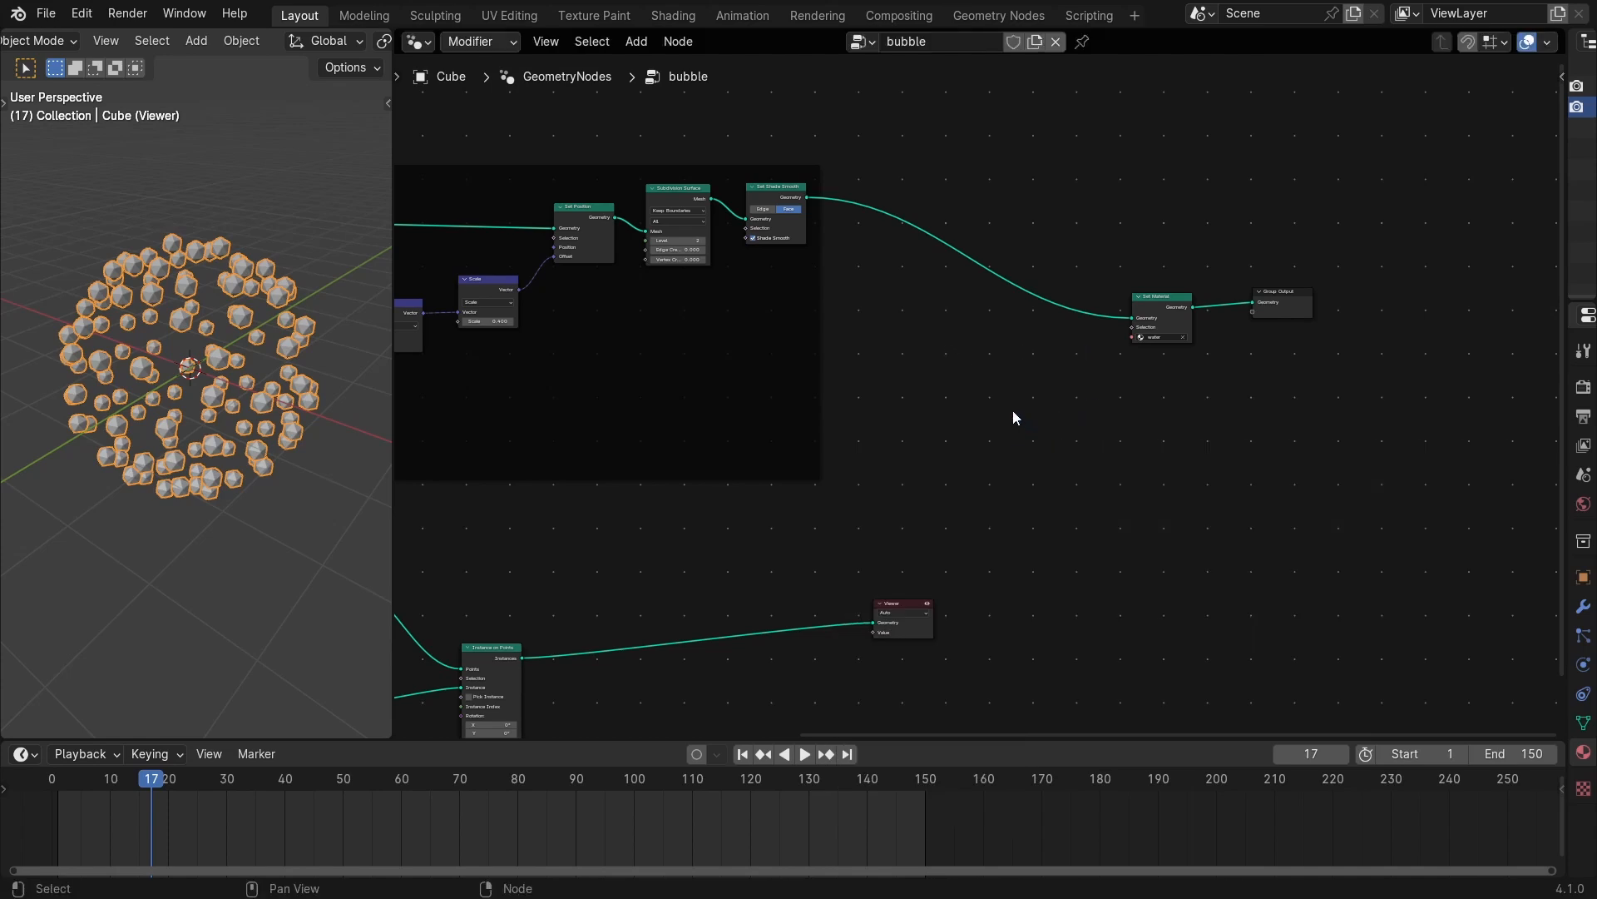
Insert a Join Geometry node on the link between Set Shade Smooth and Set Material.
key(shift+a)
click(1005, 403)
text(h)
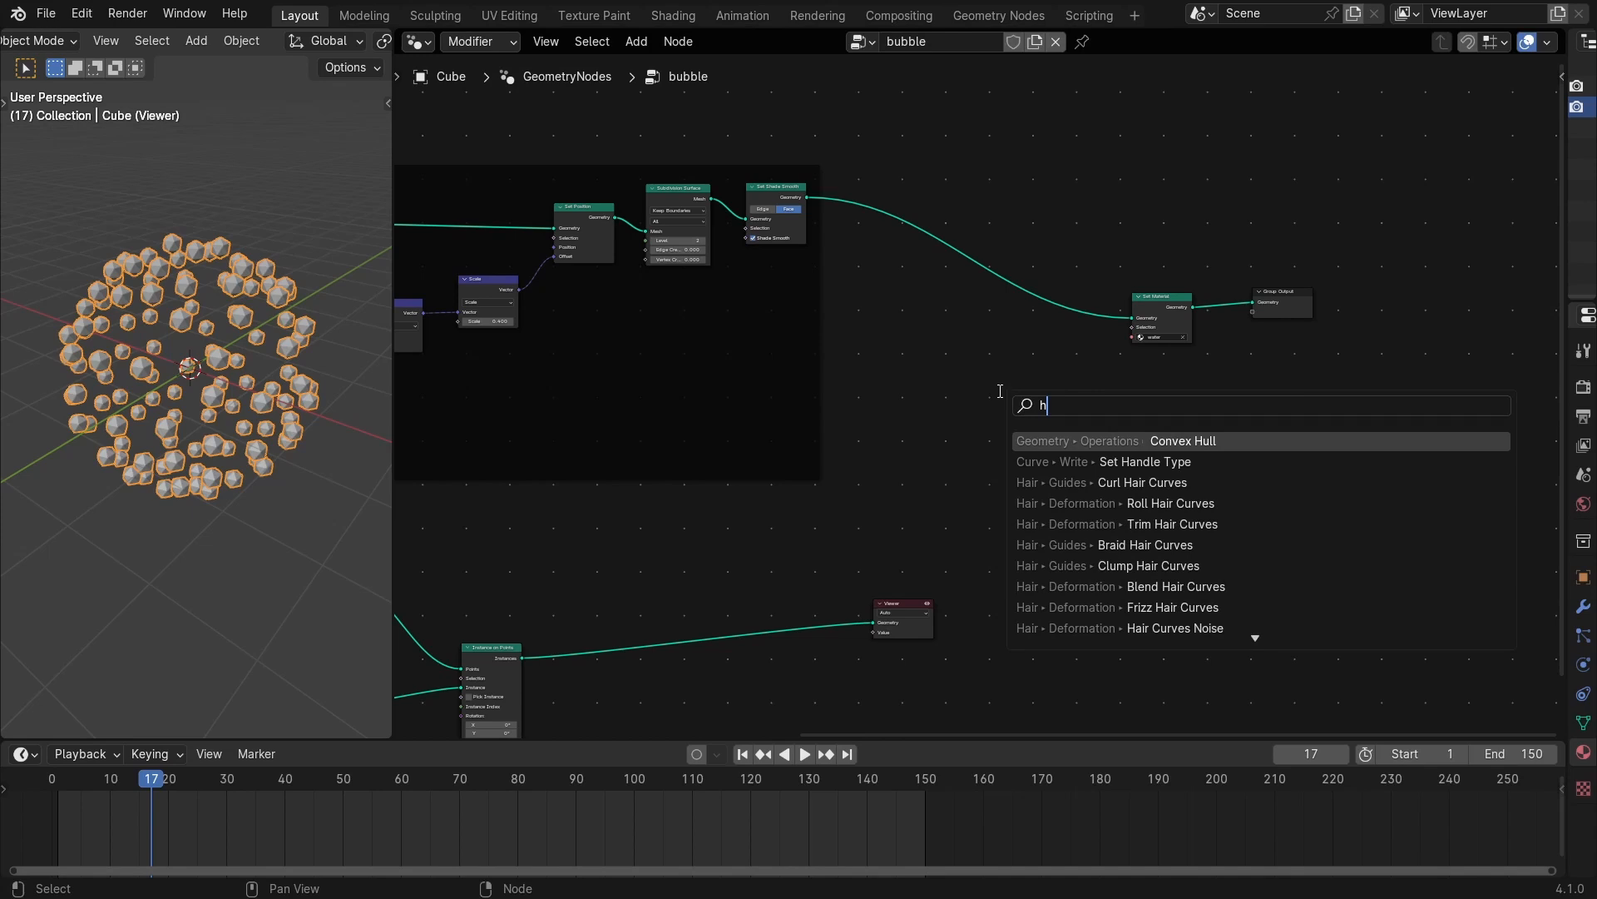
key(BackSpace)
text(join)
key(Down)
key(Return)
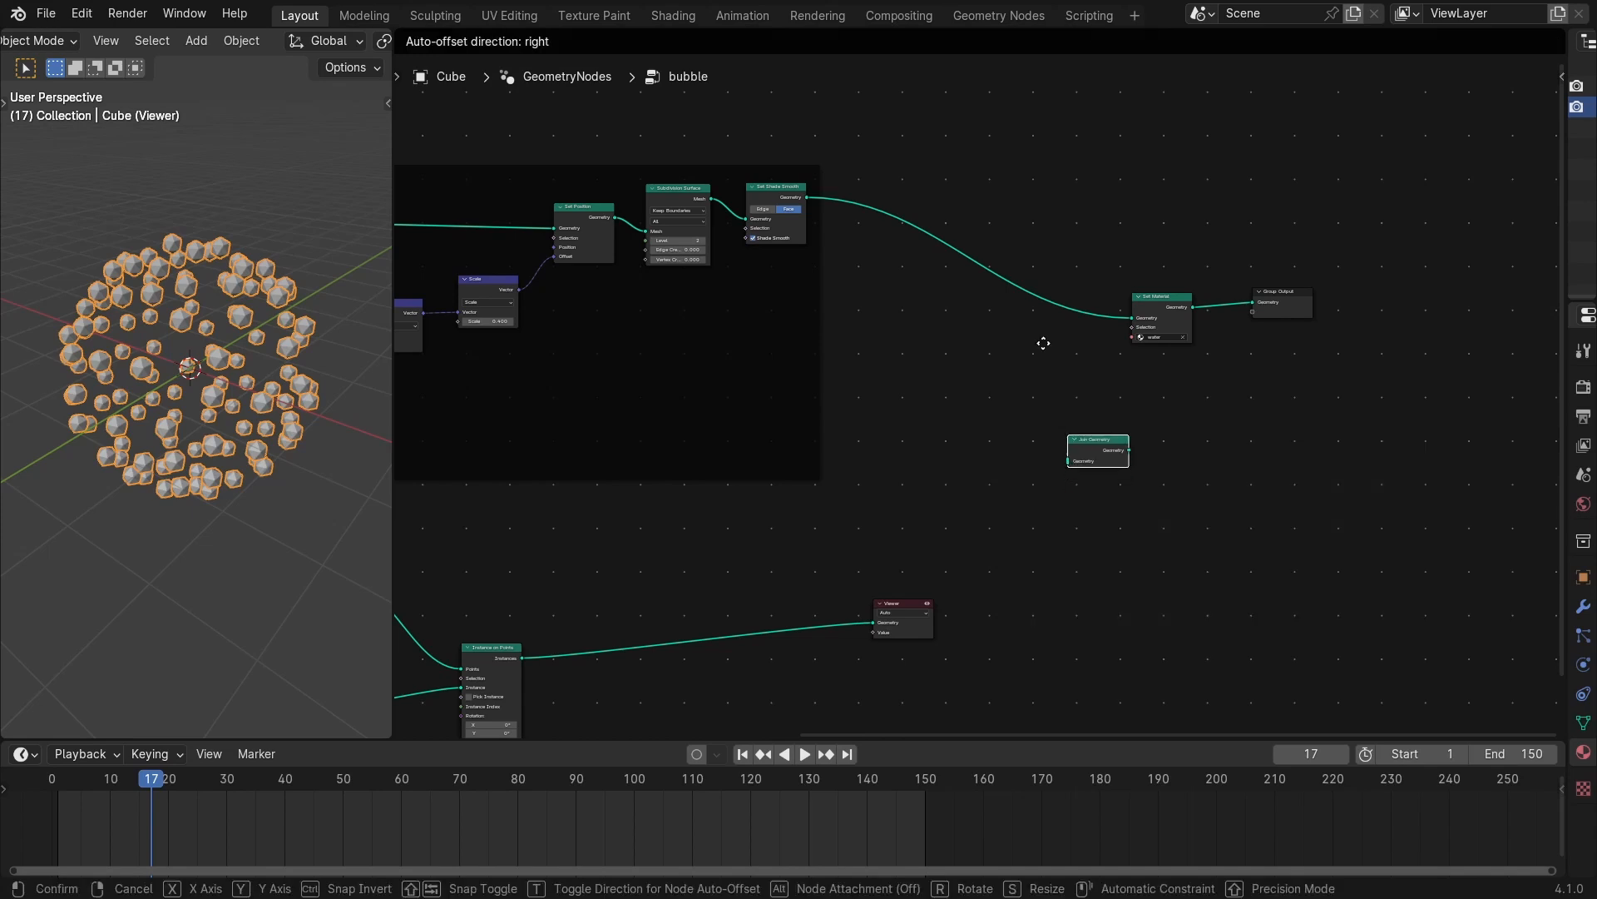
click(1016, 295)
Connect the Instances output of Instance on Points to Join Geometry and delete the Viewer node.
middle_drag(893, 492, 1032, 425)
drag(661, 592, 1149, 238)
click(1045, 553)
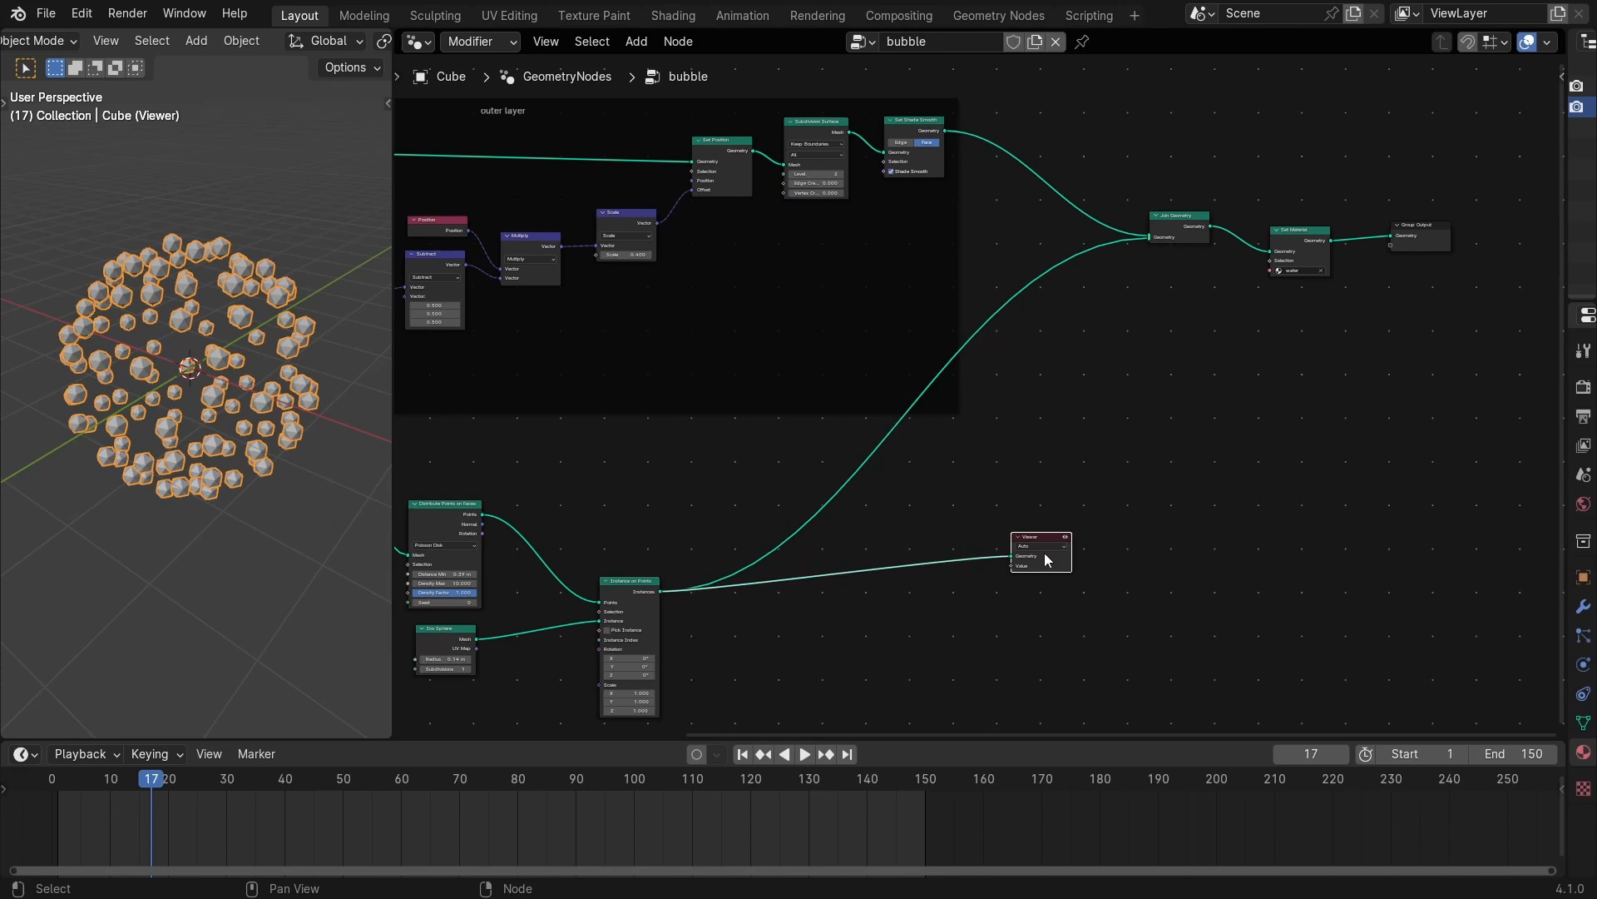
key(x)
Play the animation and examine the spheres on the bubble's surface from several angles.
key(space)
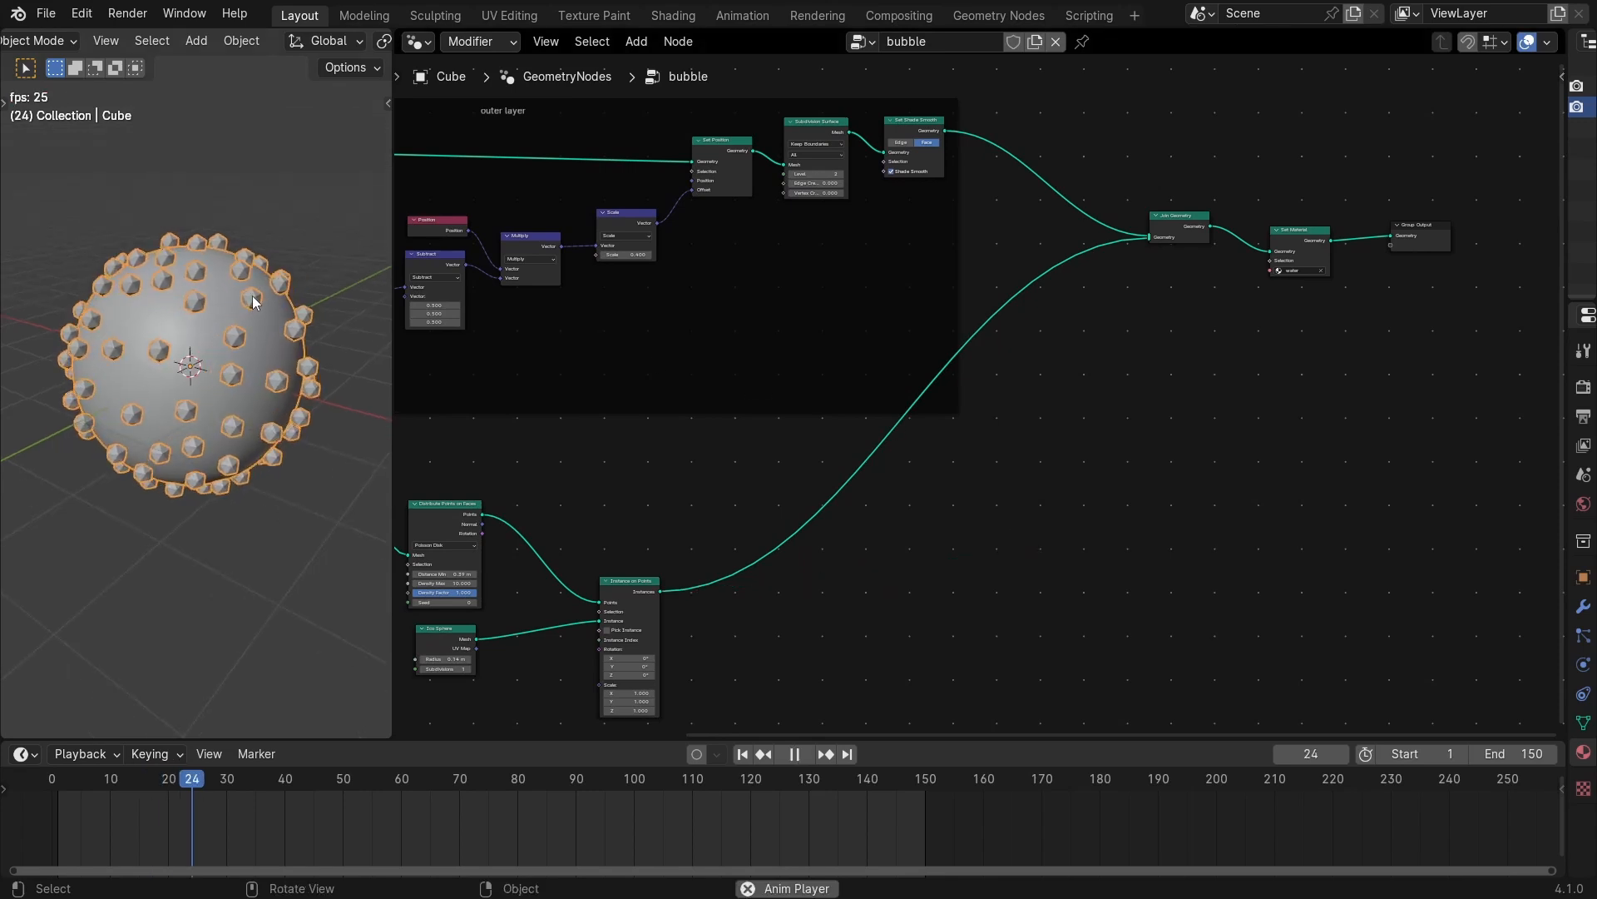
middle_drag(278, 292, 296, 319)
middle_drag(560, 552, 656, 452)
key(space)
scroll(453, 400, up, 6)
middle_drag(452, 400, 714, 327)
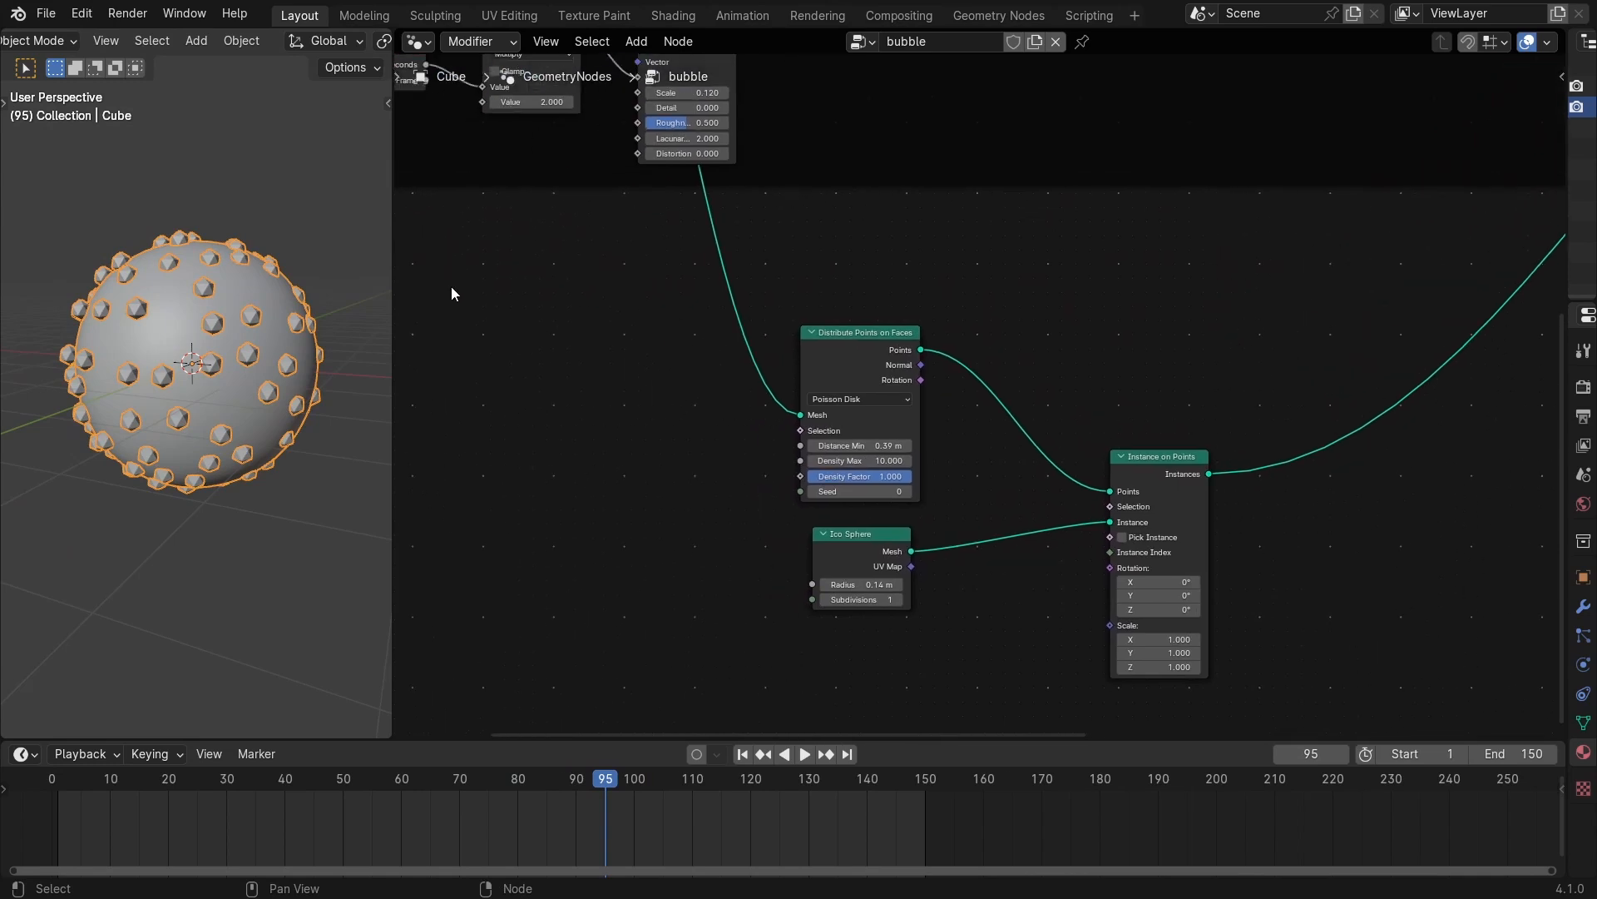
middle_drag(232, 306, 283, 327)
ctrl+middle_drag(283, 327, 283, 275)
middle_drag(266, 183, 257, 187)
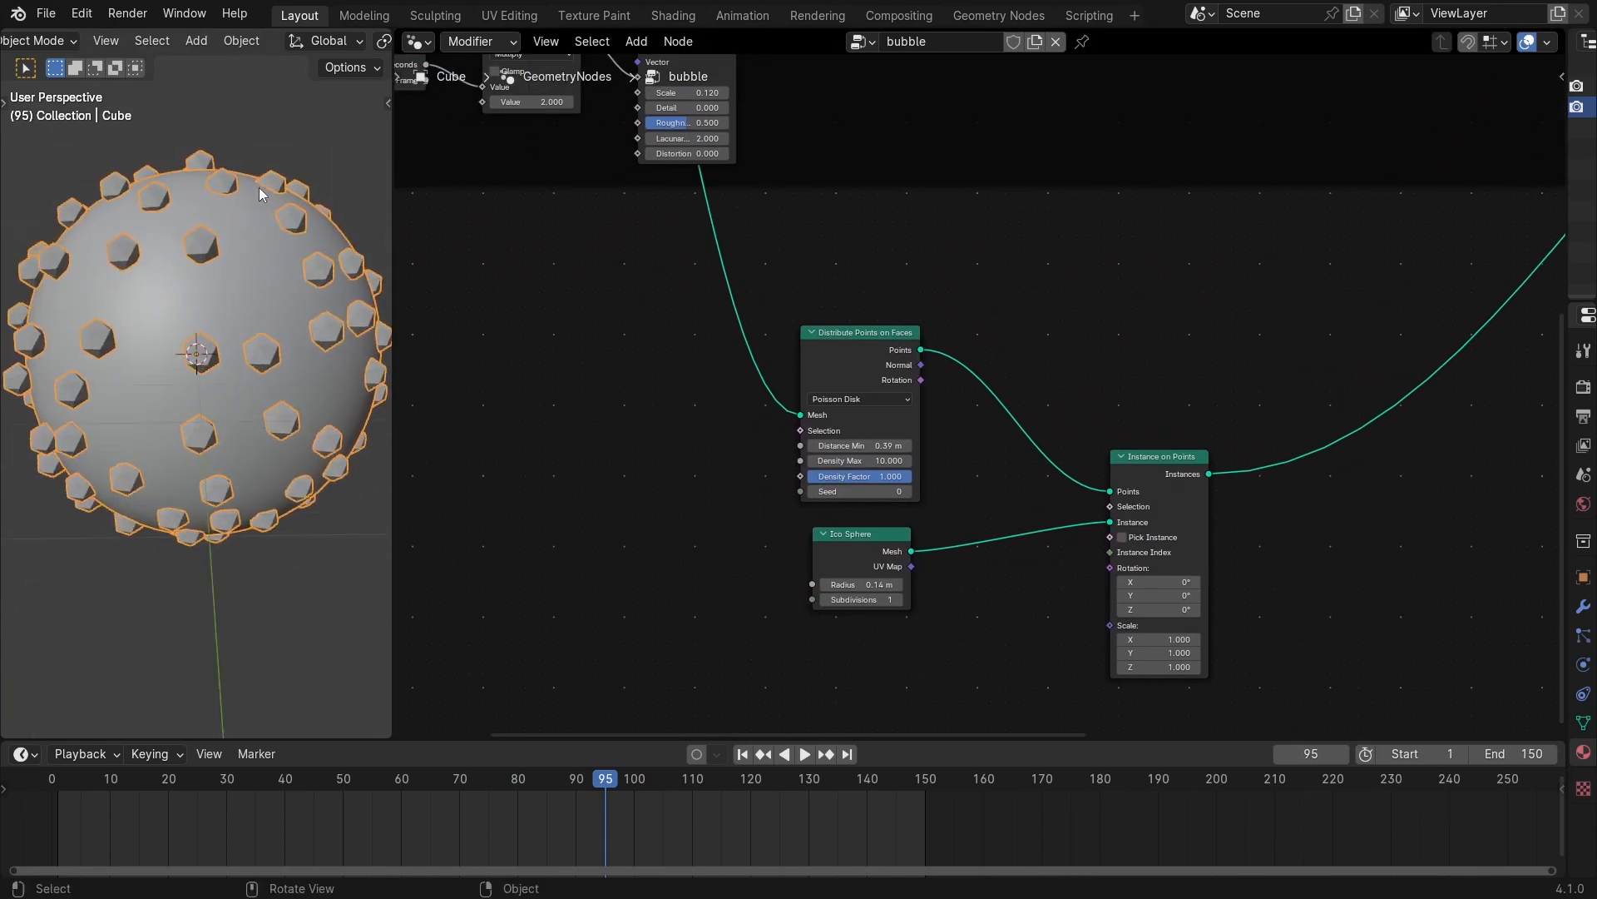
middle_drag(795, 342, 844, 384)
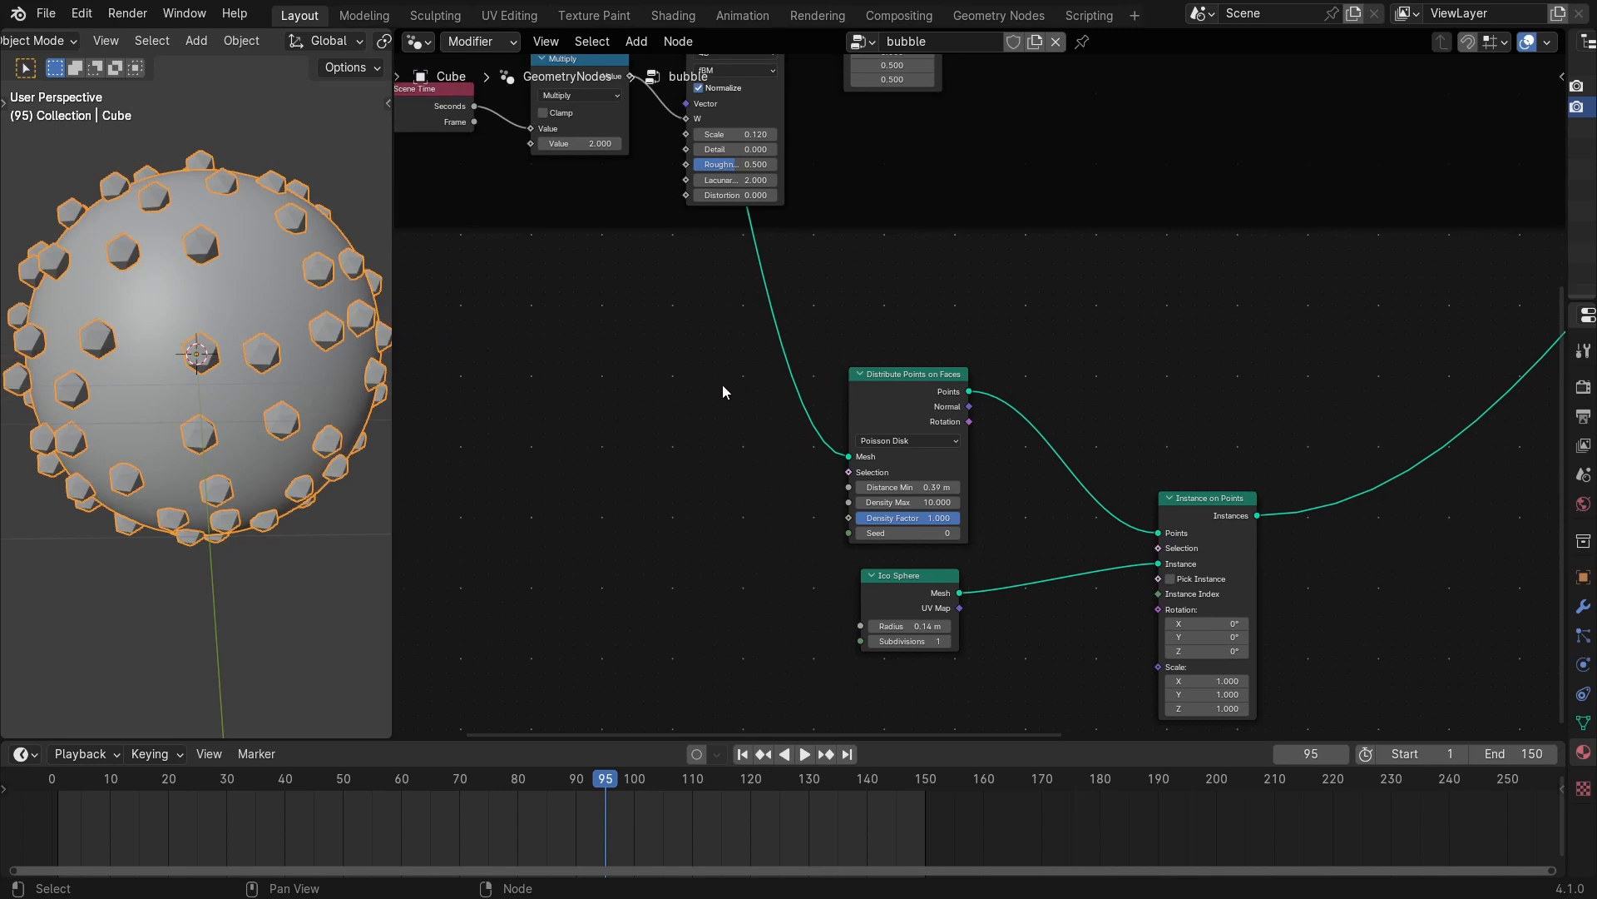
Insert a Transform Geometry node before Distribute Points on Faces and set its scale to 1.120 on all axes.
middle_drag(725, 410, 662, 393)
key(shift+a)
click(635, 303)
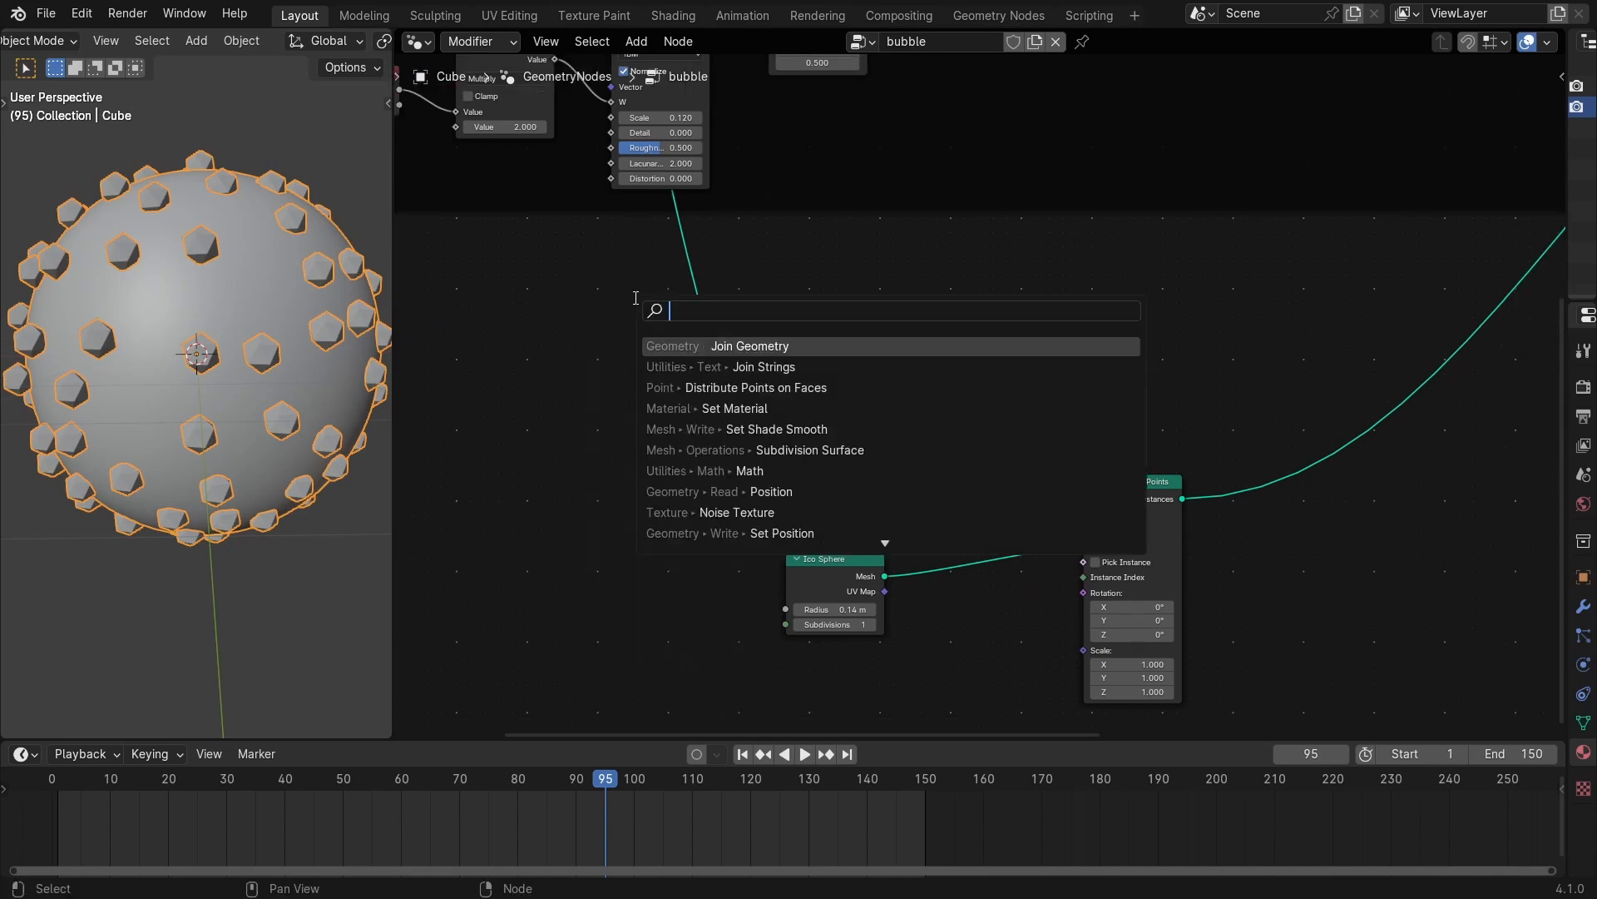
text(tran)
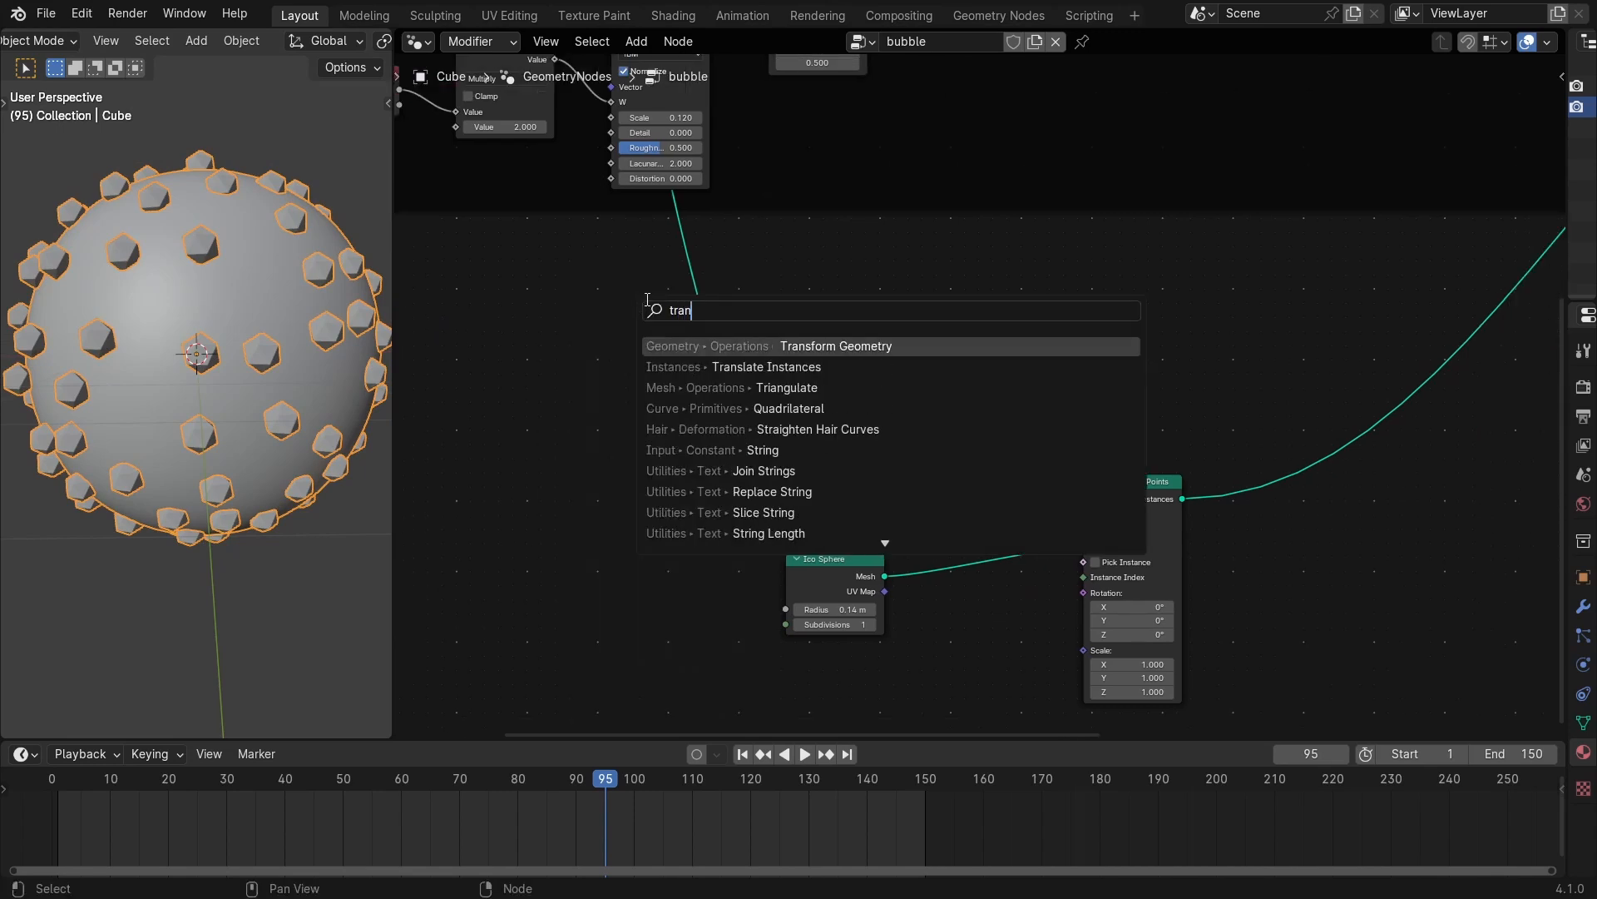
click(720, 346)
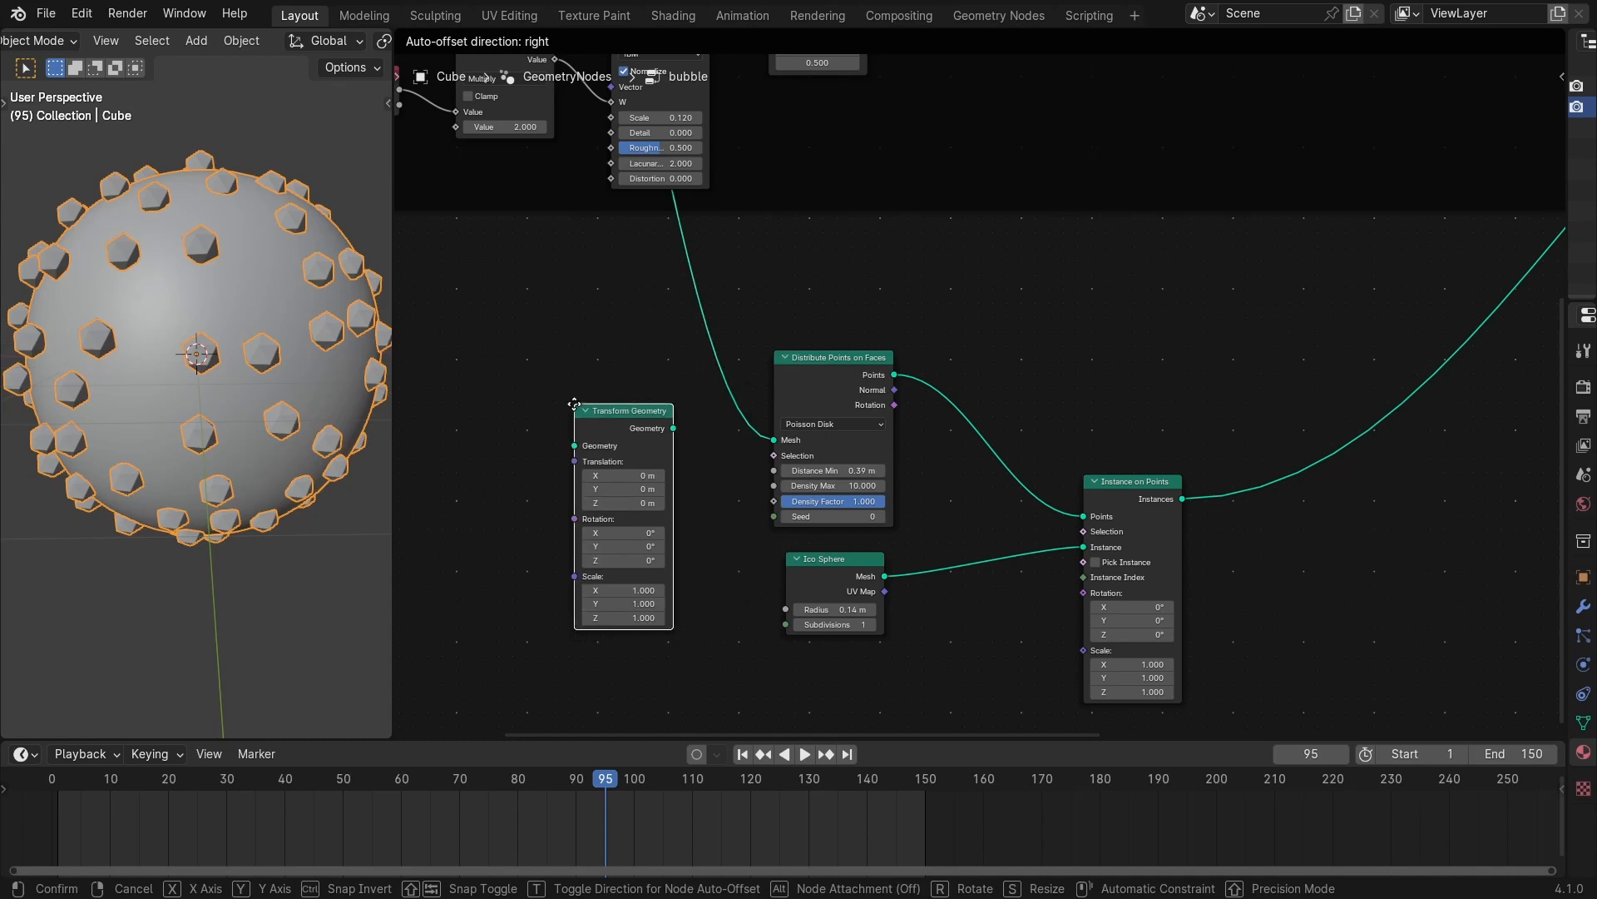
click(666, 460)
mouse_move(663, 473)
mouse_down()
mouse_move(649, 513)
mouse_move(666, 501)
mouse_move(640, 500)
mouse_move(681, 500)
mouse_up()
key(shift+z)
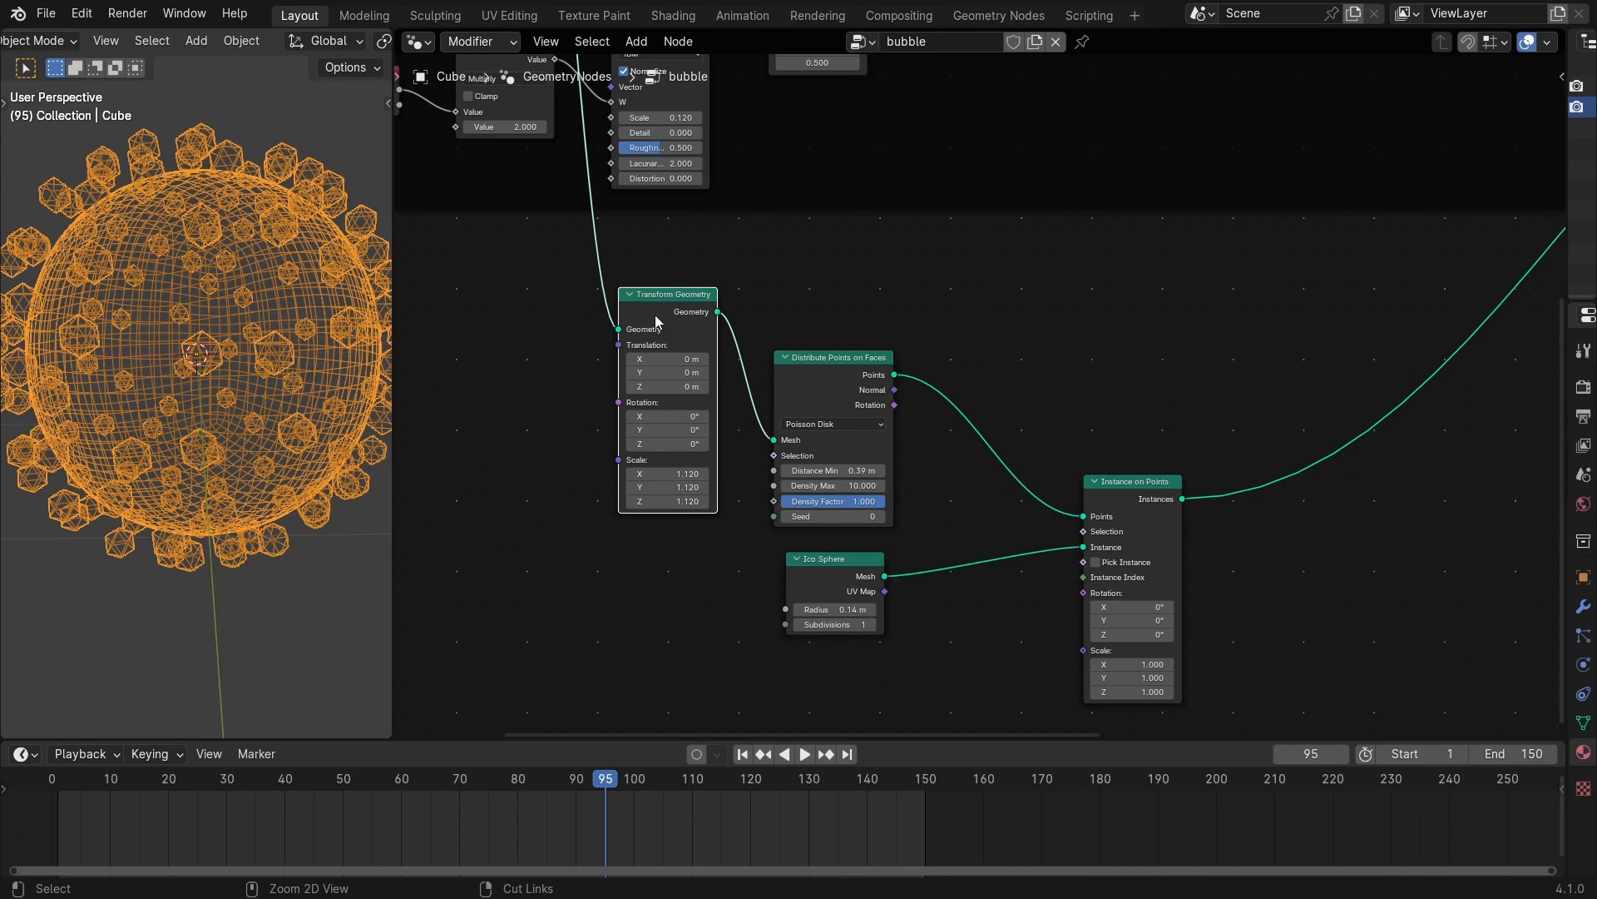
key(shift+z)
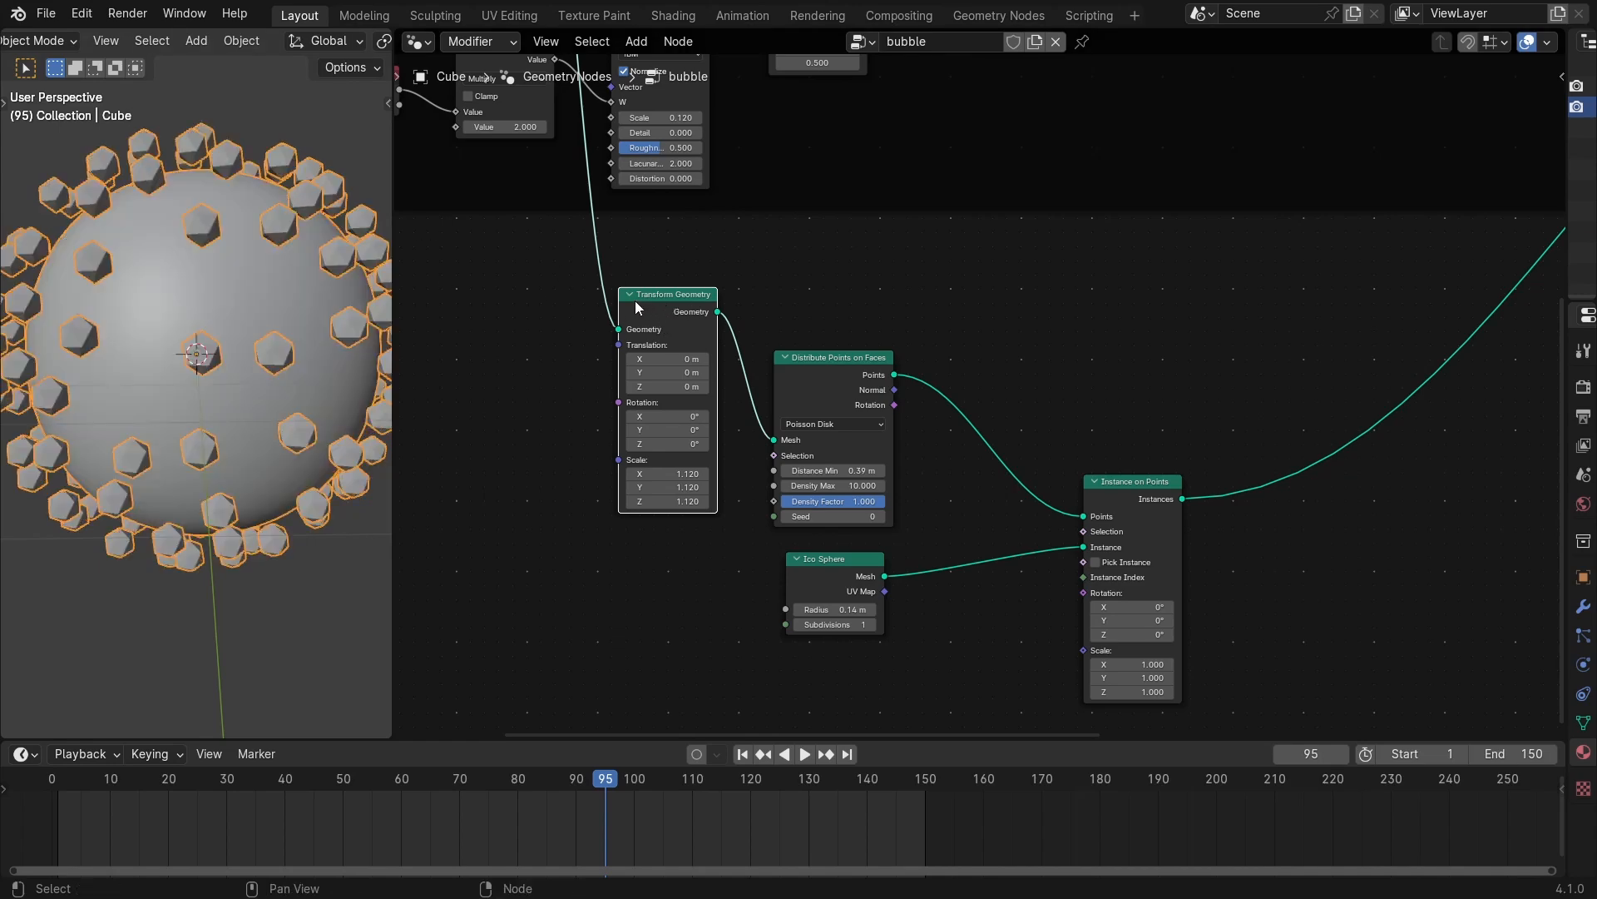
Duplicate Transform Geometry onto the link between Distribute Points on Faces and Instance on Points, and dissolve the original node.
key(shift+d)
click(966, 325)
click(672, 314)
key(ctrl+x)
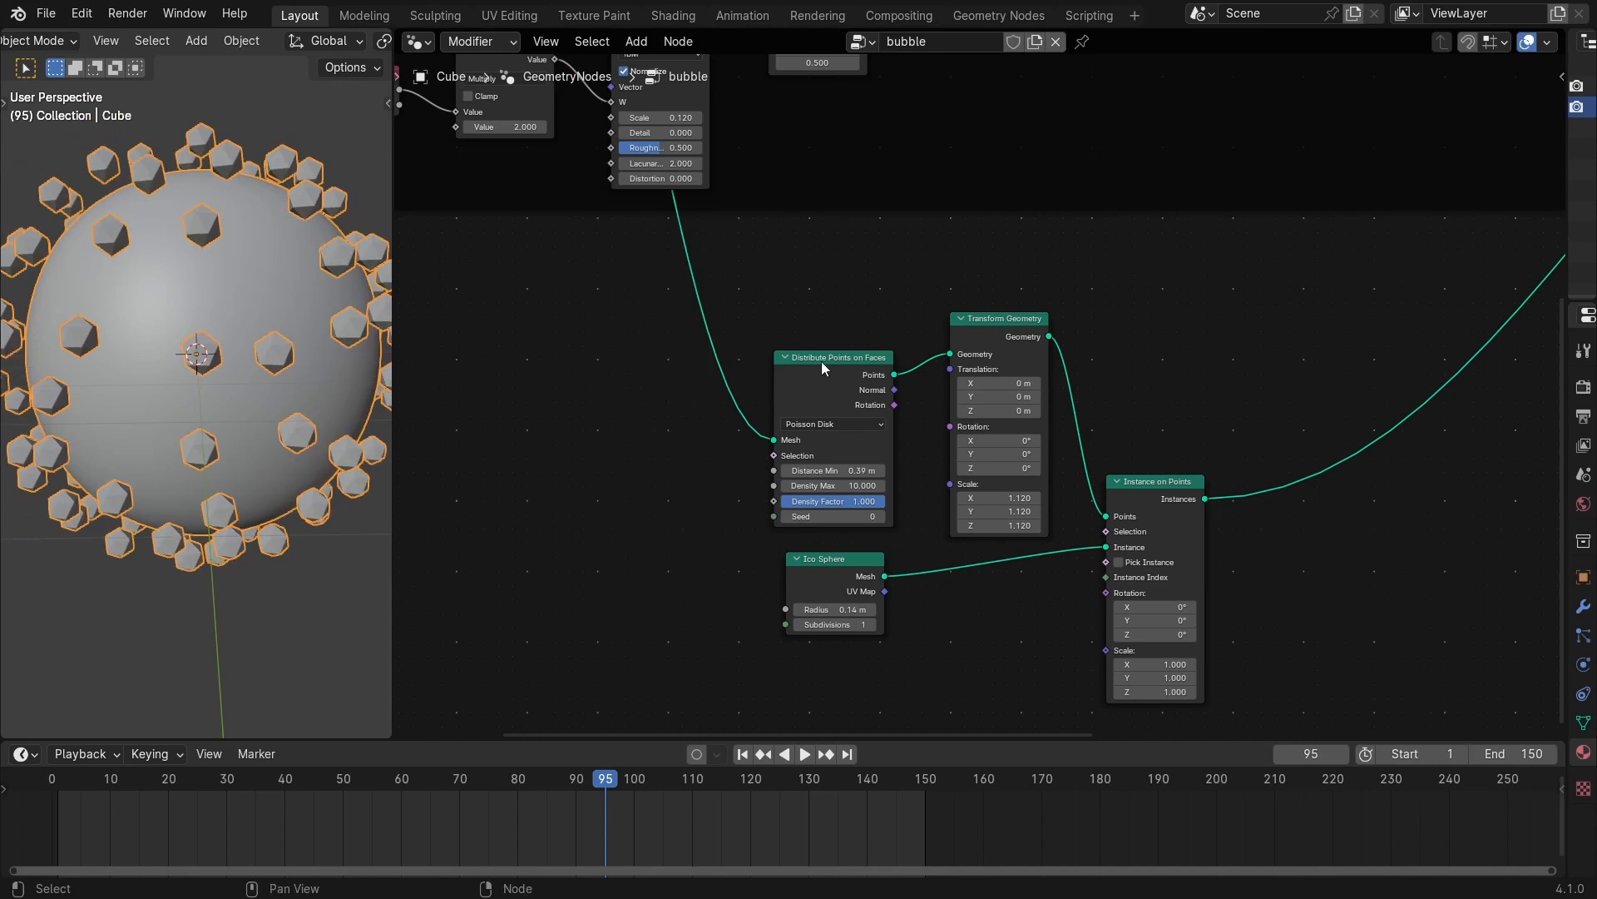
Space out Distribute Points on Faces and Transform Geometry, setting the latter's scale to 0.930 on all axes in wireframe view.
drag(818, 360, 701, 343)
drag(988, 340, 873, 329)
drag(890, 482, 858, 512)
key(shift+z)
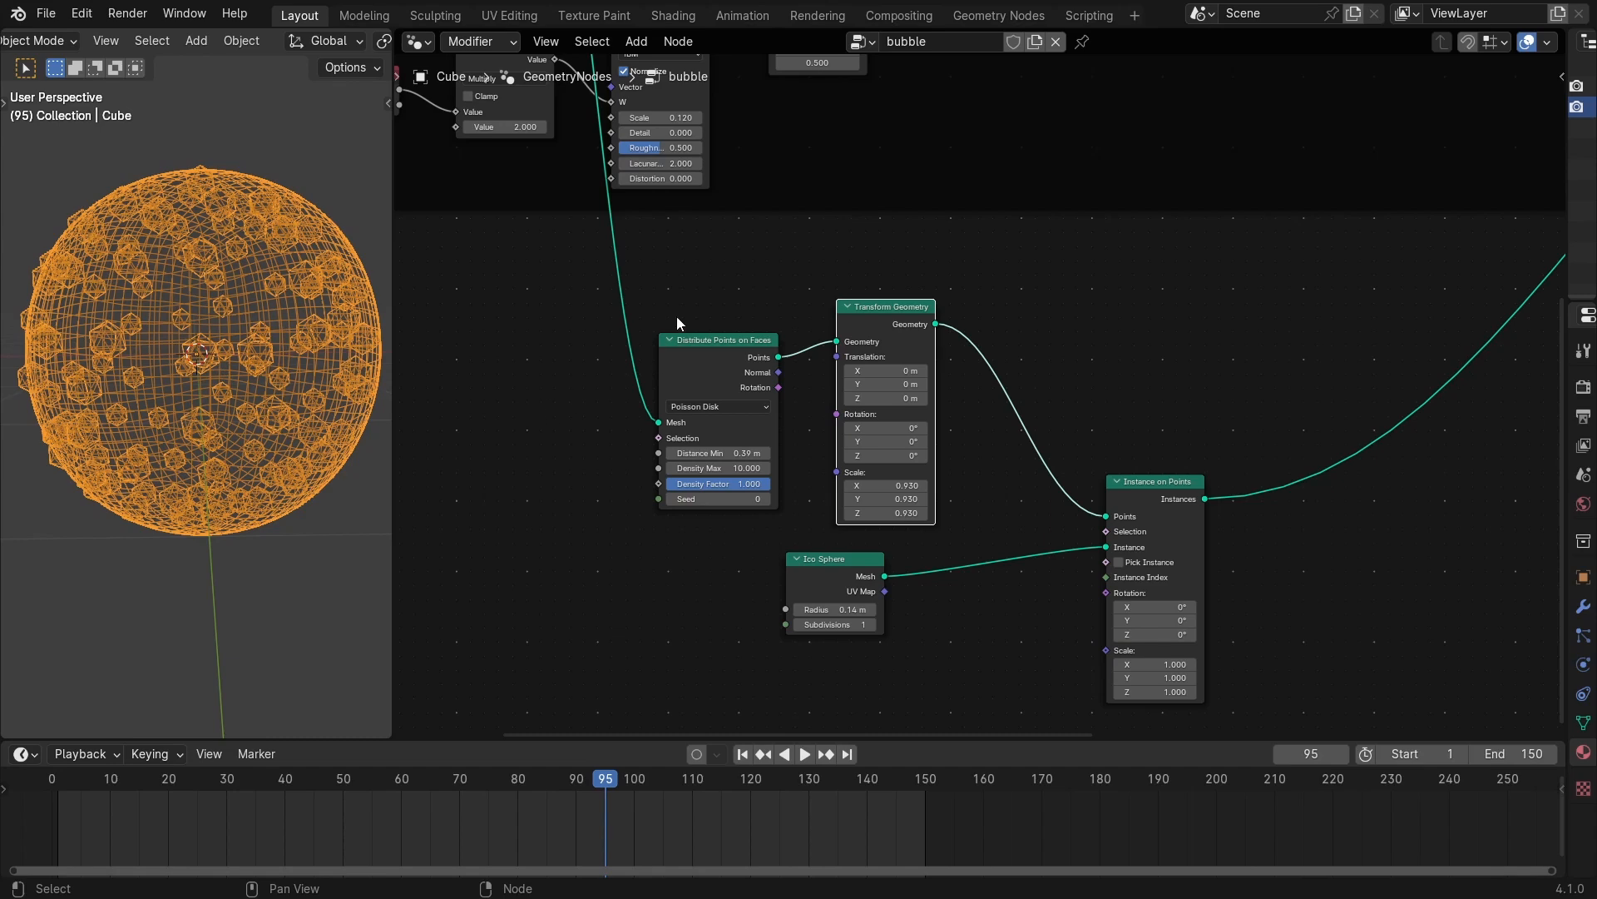
Annotate the empty node area with a box marked 1 m and 0.5, pointing arrows, and a tick above Distribute Points on Faces.
middle_drag(671, 252, 819, 577)
middle_drag(714, 435, 735, 361)
middle_drag(737, 530, 776, 365)
click(399, 77)
click(419, 119)
middle_drag(594, 336, 747, 271)
middle_drag(671, 373, 737, 347)
mouse_move(791, 339)
mouse_down()
mouse_move(598, 327)
mouse_move(581, 461)
mouse_move(745, 518)
mouse_move(854, 346)
mouse_move(735, 350)
mouse_up()
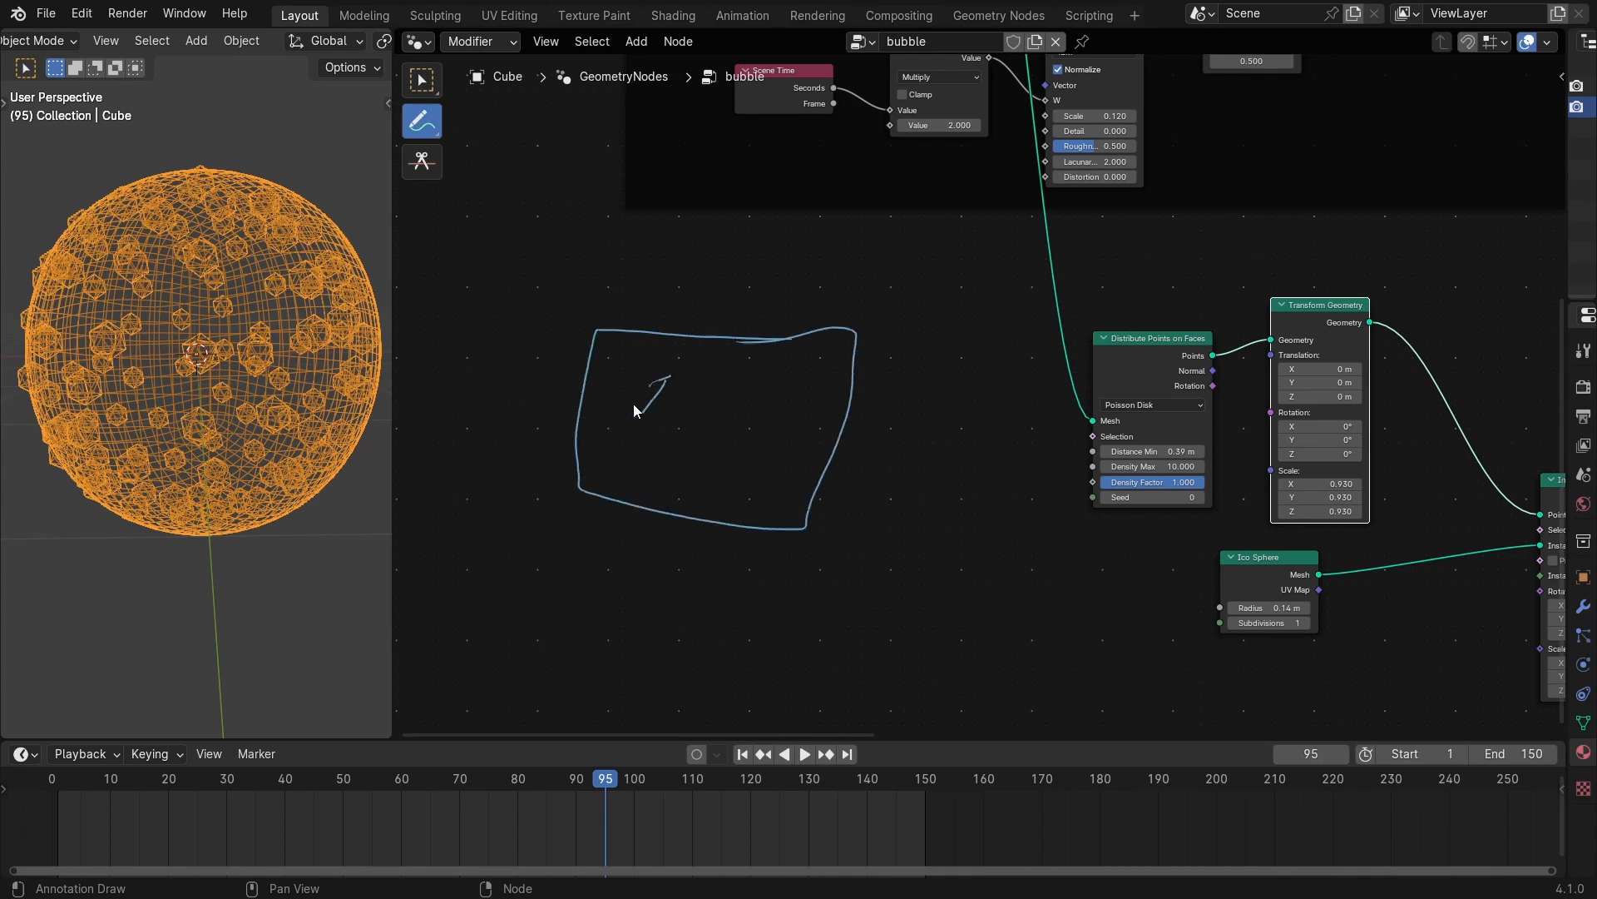
drag(689, 416, 742, 445)
mouse_move(736, 562)
mouse_down()
mouse_move(637, 523)
mouse_move(664, 546)
mouse_up()
mouse_move(534, 476)
mouse_down()
mouse_move(629, 529)
mouse_move(573, 517)
mouse_up()
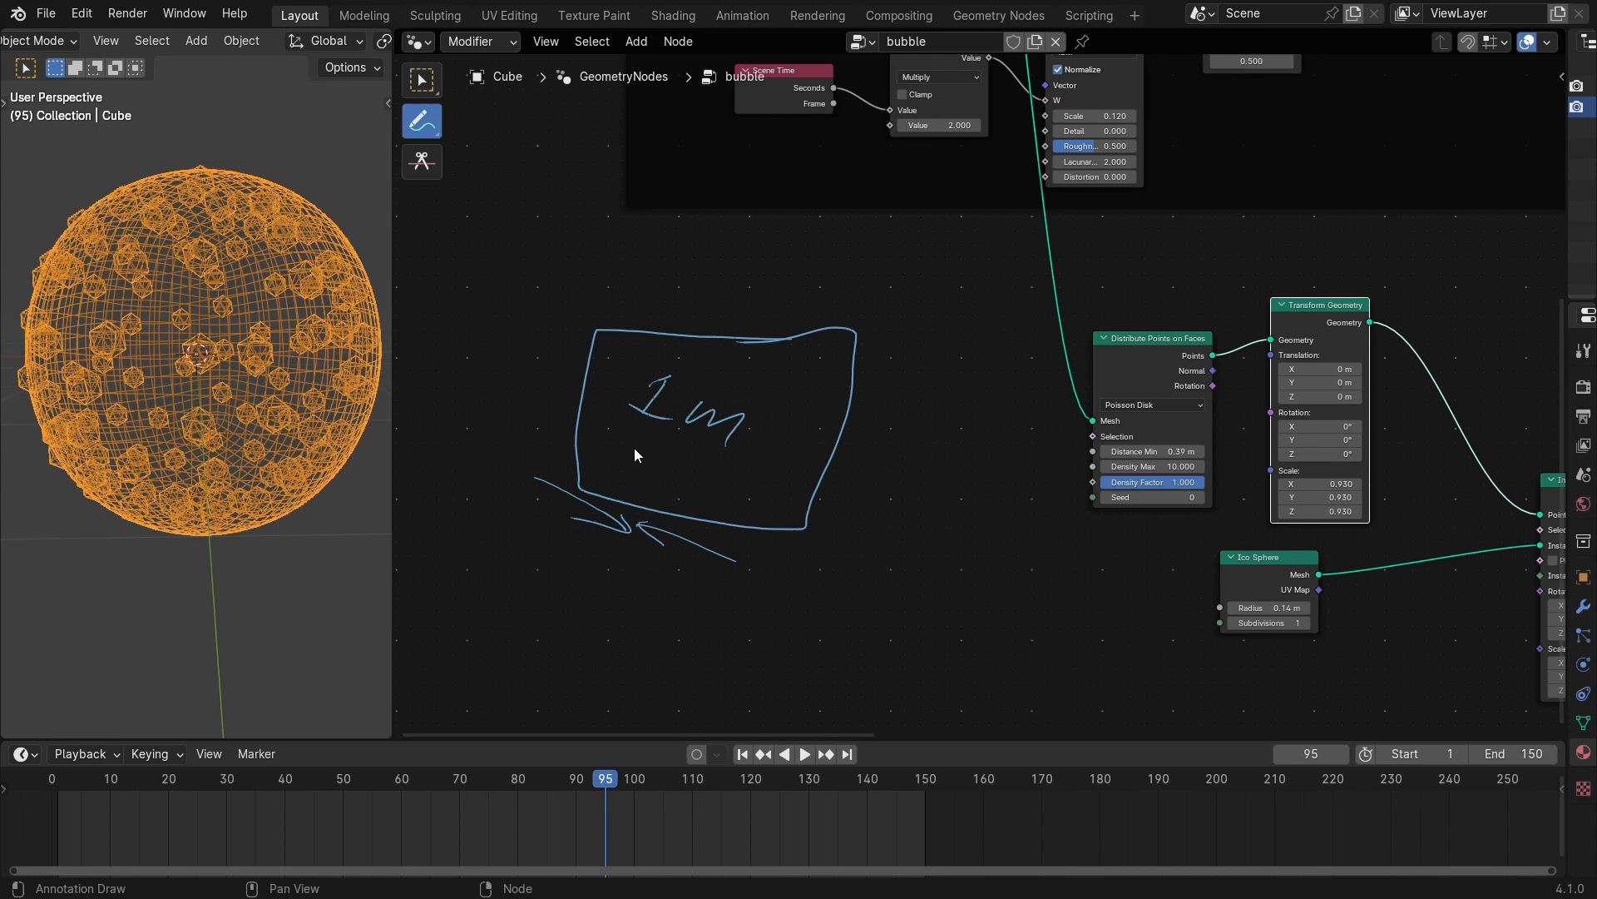
drag(636, 450, 633, 448)
drag(1125, 306, 1194, 291)
middle_drag(1112, 406, 1053, 434)
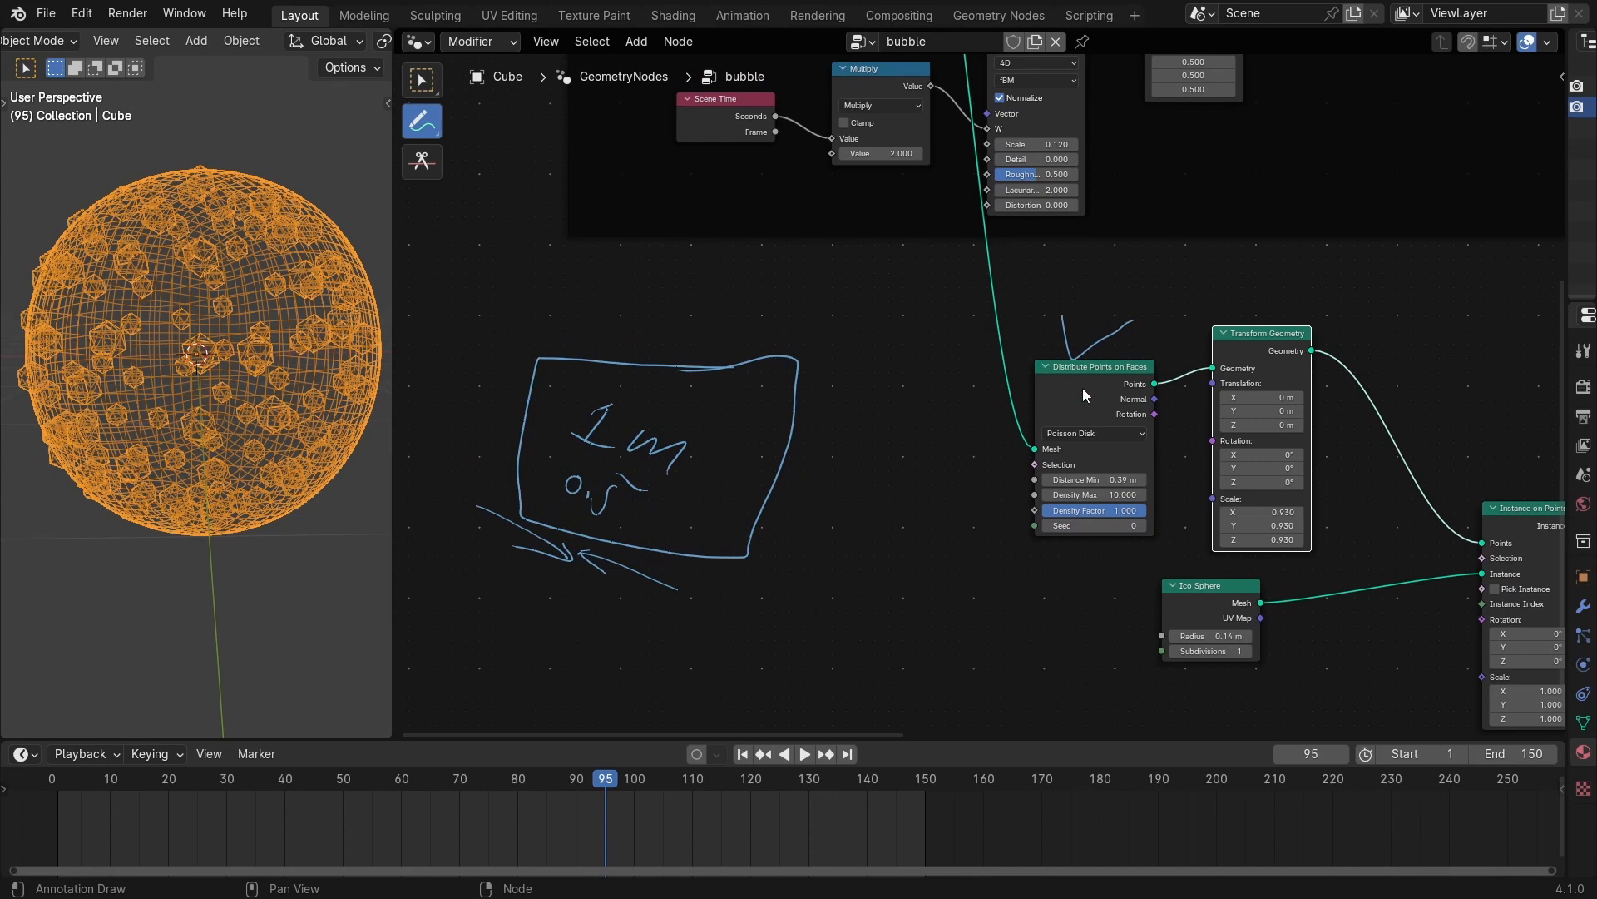
Erase all the annotation strokes and return to the selection tool.
mouse_move(1148, 306)
ctrl+mouse_down()
mouse_move(1051, 322)
mouse_move(912, 406)
mouse_move(806, 424)
mouse_move(760, 467)
mouse_move(813, 457)
mouse_move(582, 499)
mouse_move(598, 506)
mouse_move(607, 446)
mouse_move(649, 432)
mouse_move(702, 371)
mouse_move(564, 330)
mouse_move(529, 378)
ctrl+mouse_up()
click(422, 81)
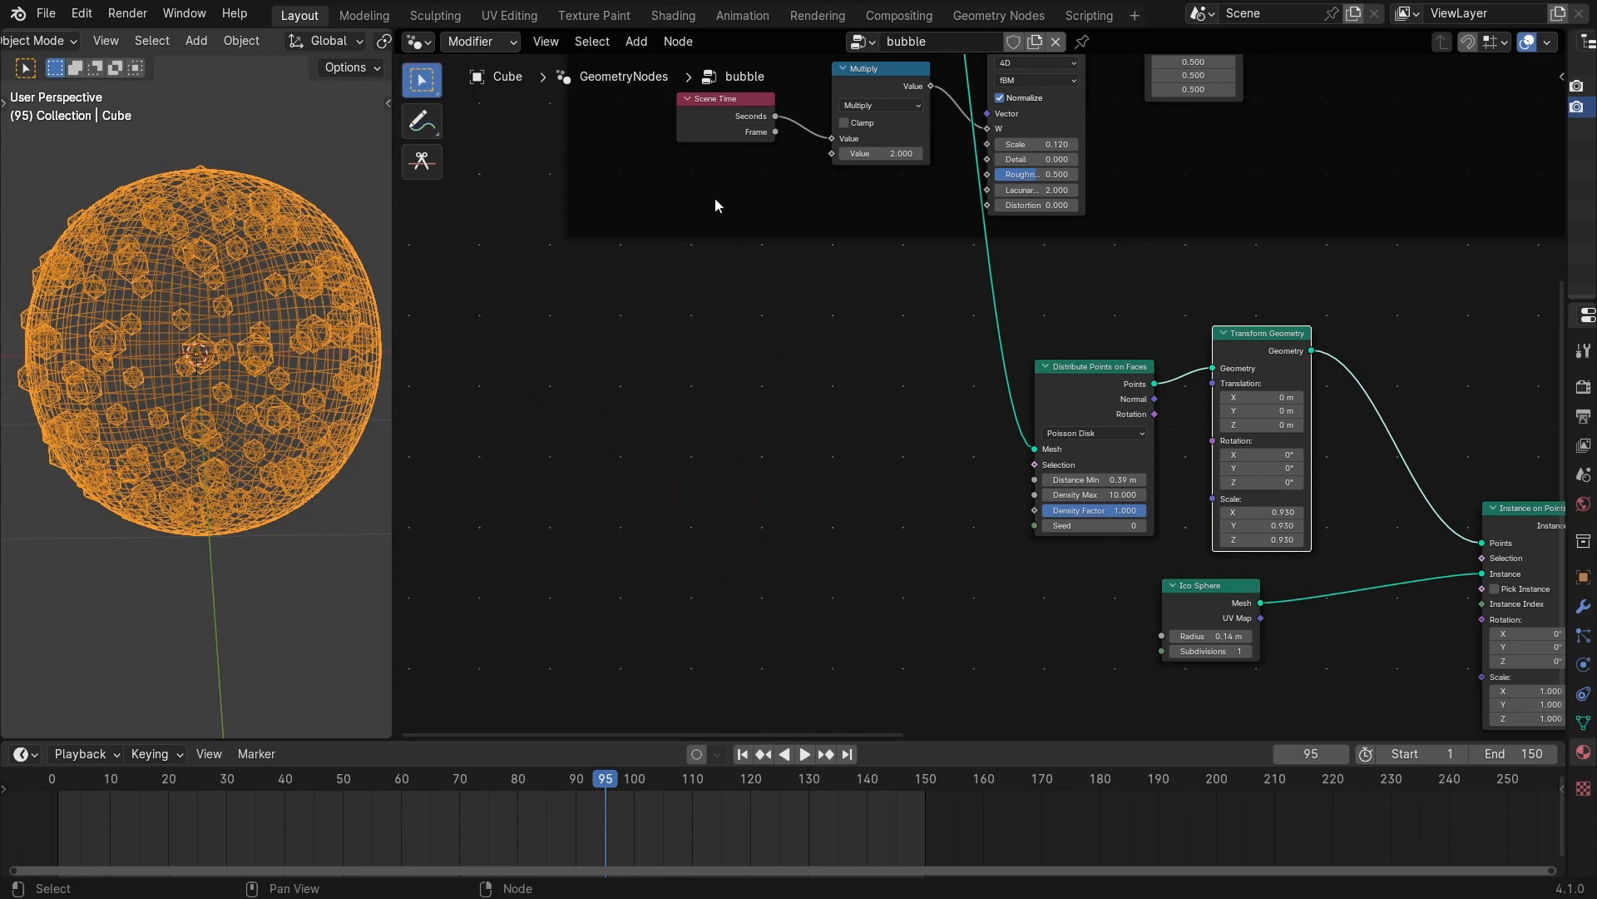
key(t)
Reduce the Transform Geometry scale to 0.860 on all axes, checking the inner spheres in wireframe view.
middle_drag(1087, 387, 815, 352)
scroll(965, 408, up, 2)
drag(977, 488, 948, 519)
key(shift+z)
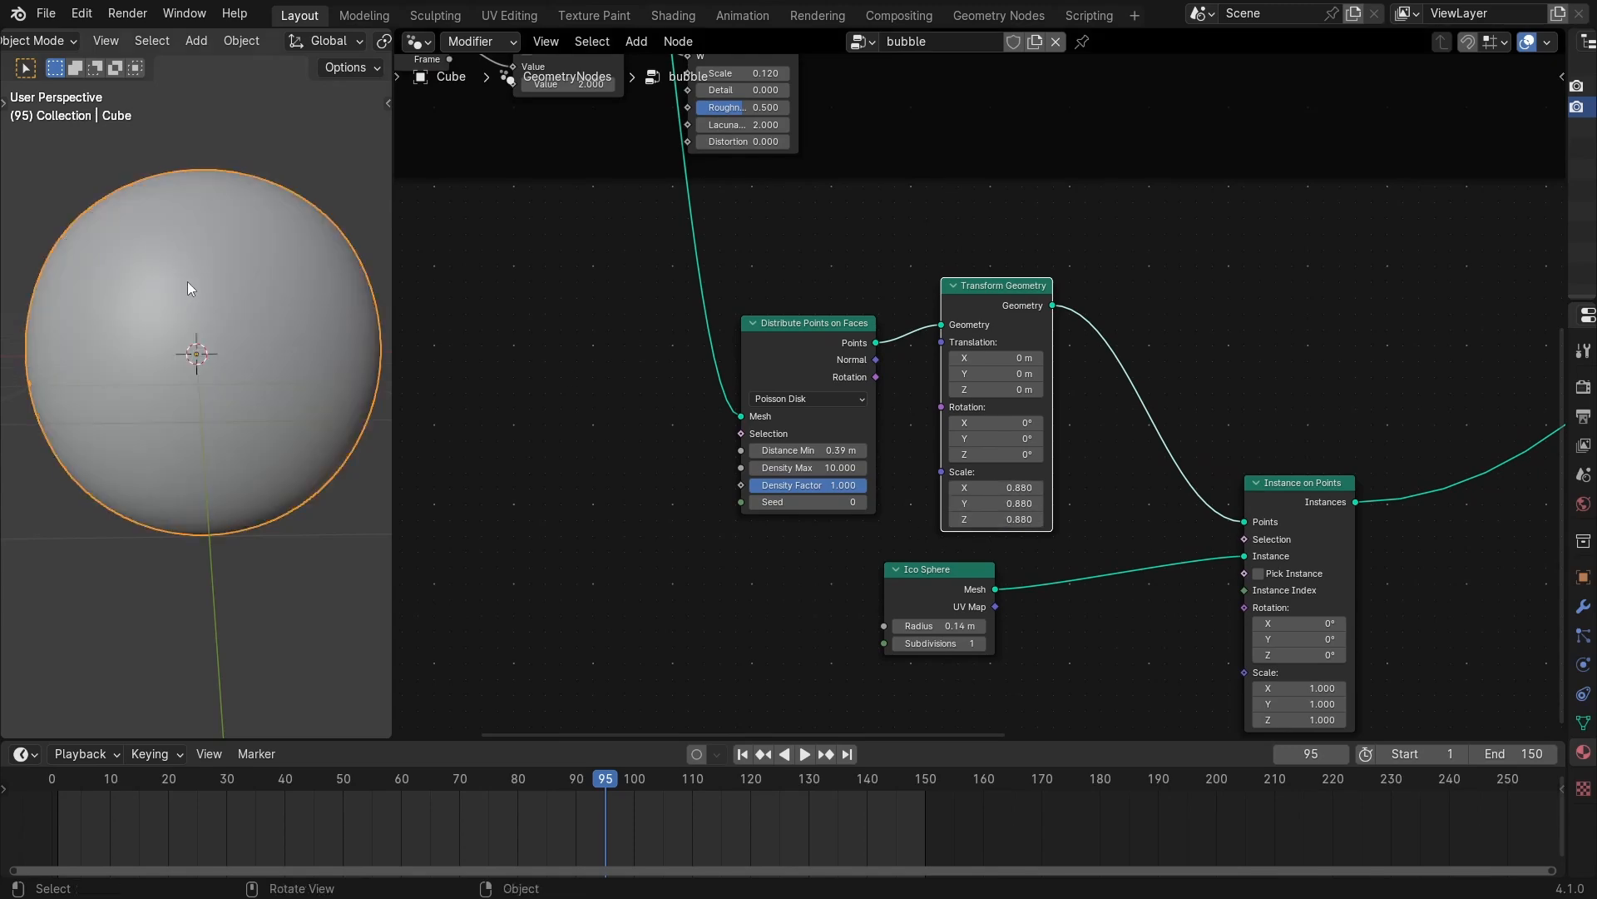
middle_drag(187, 281, 243, 291)
key(shift+z)
drag(1001, 488, 979, 519)
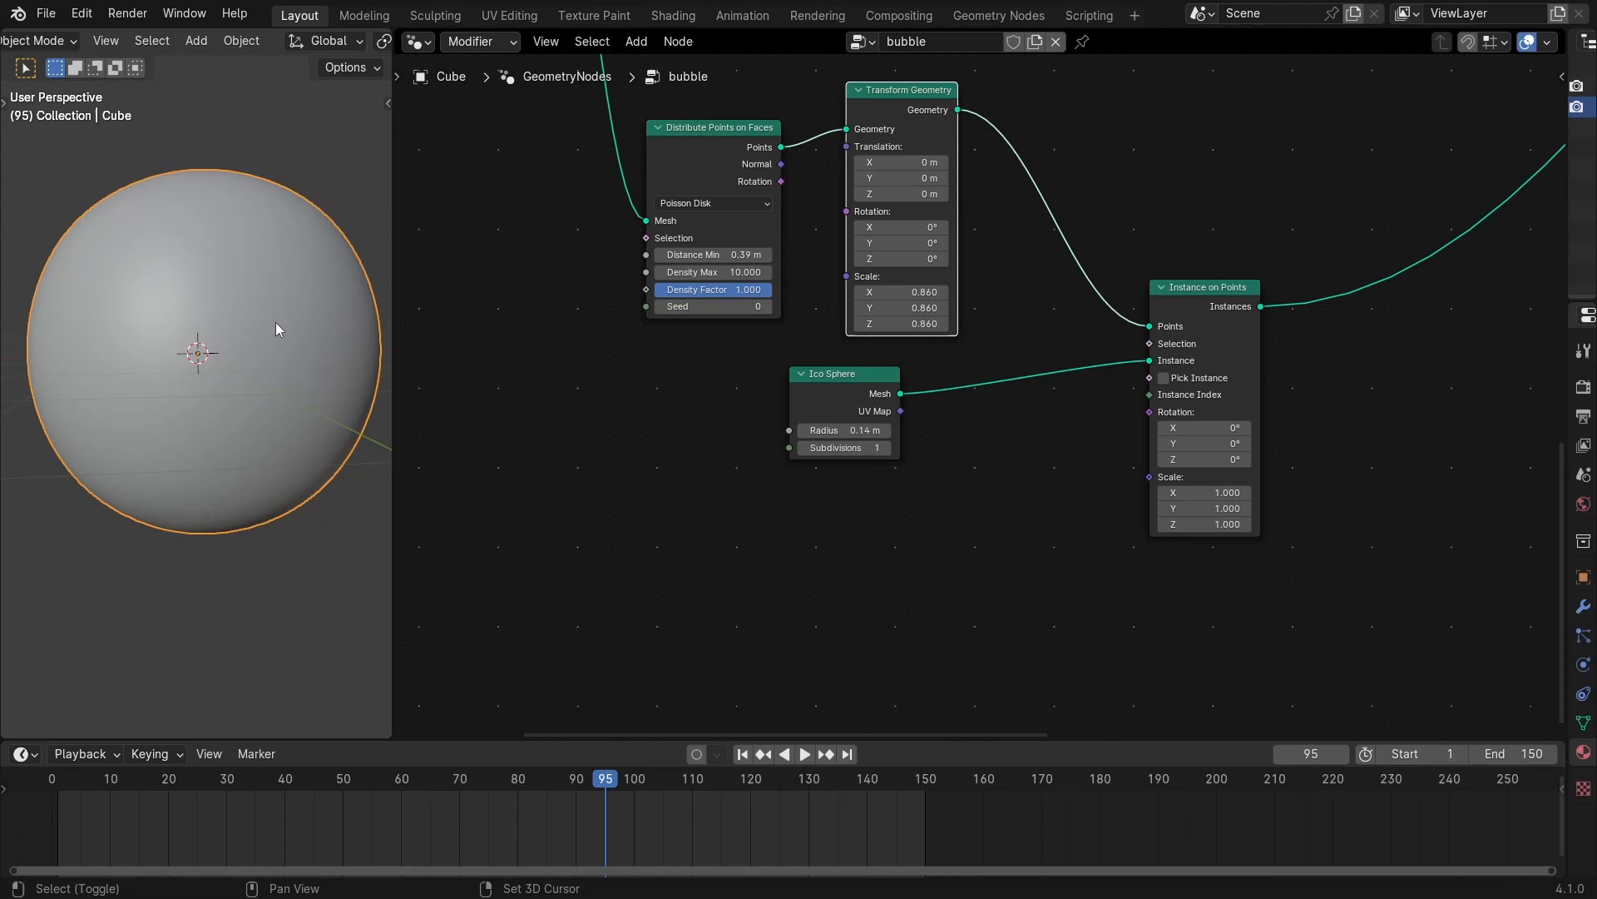
key(shift+z)
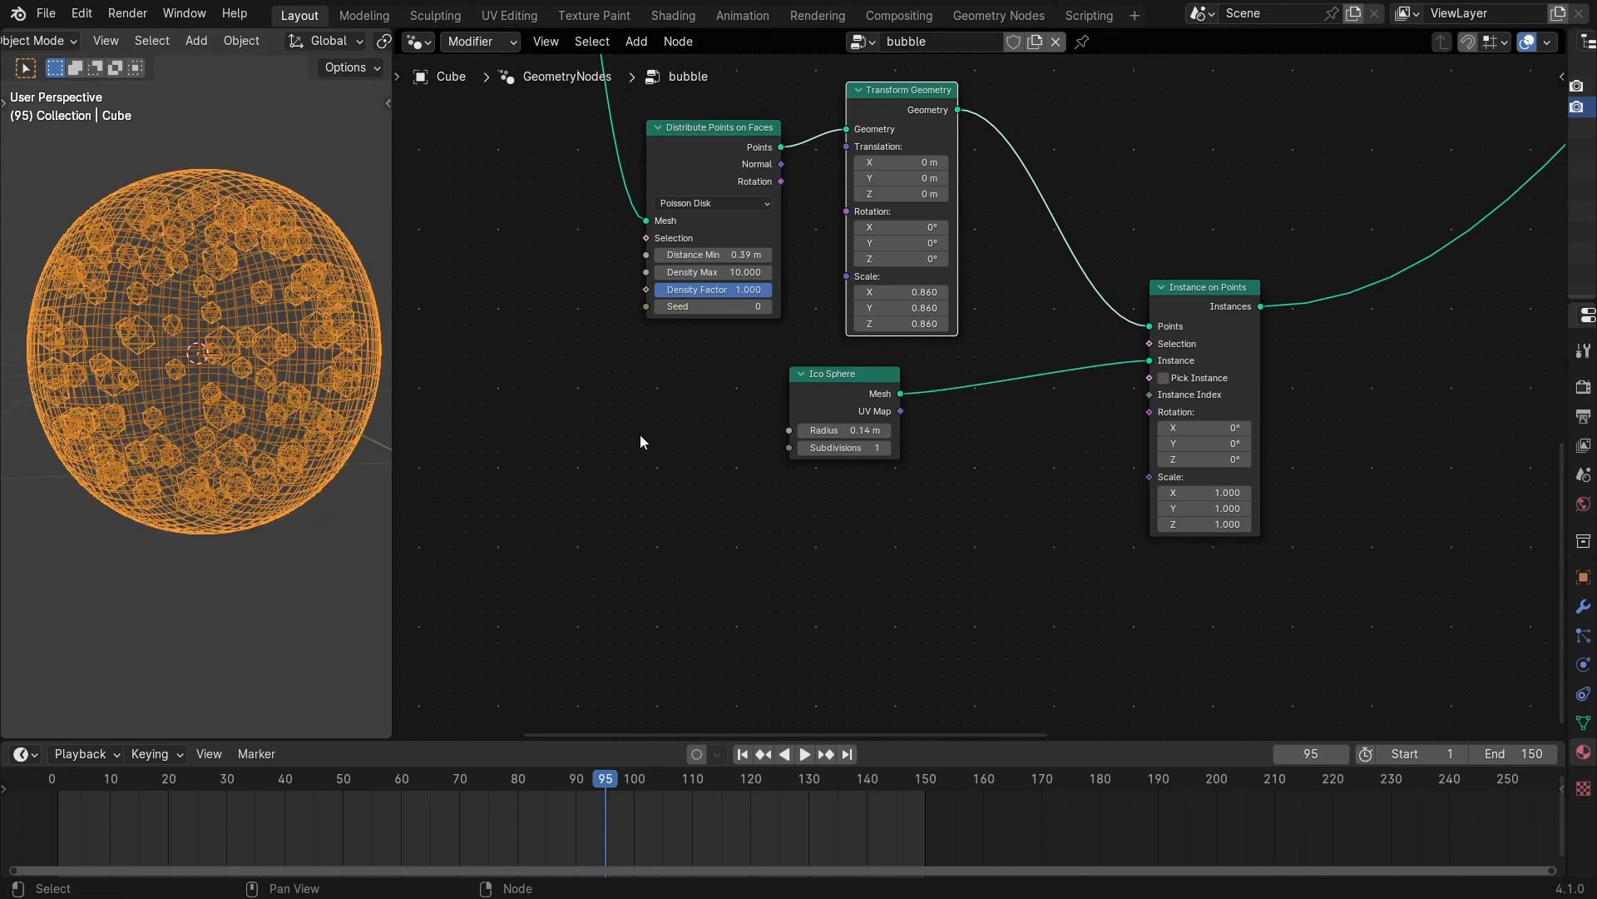
Preview Instance on Points with a Viewer and set the Ico Sphere's radius to 0.06 m and subdivisions to 3.
middle_drag(1144, 343, 1012, 379)
ctrl+shift+click(1015, 380)
middle_drag(754, 435, 786, 432)
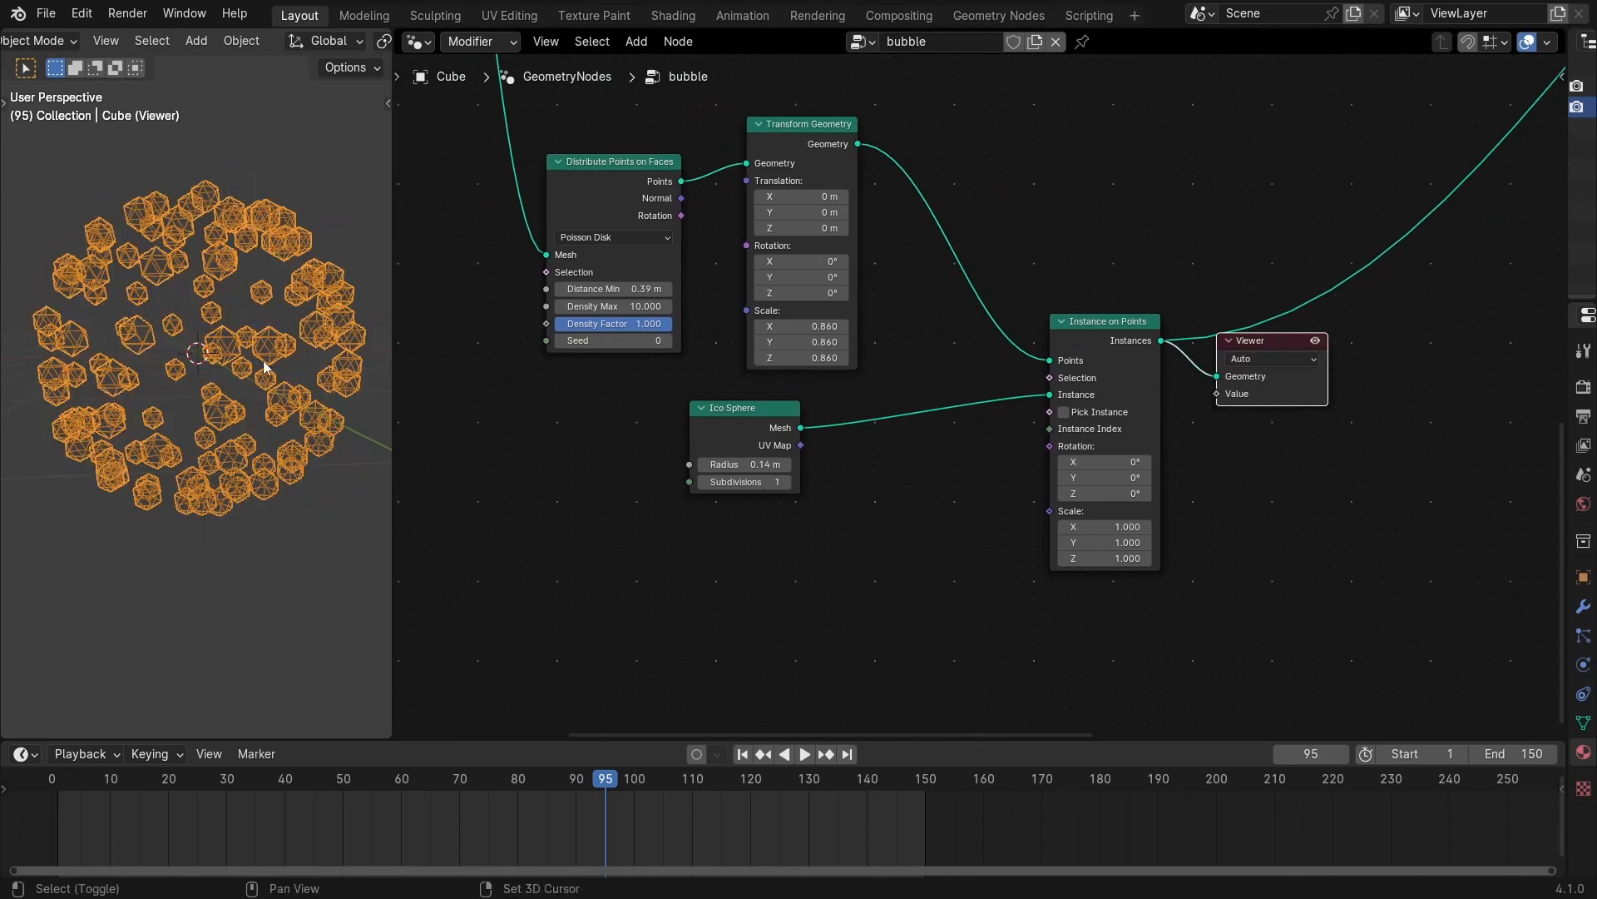
key(shift+z)
drag(723, 465, 680, 464)
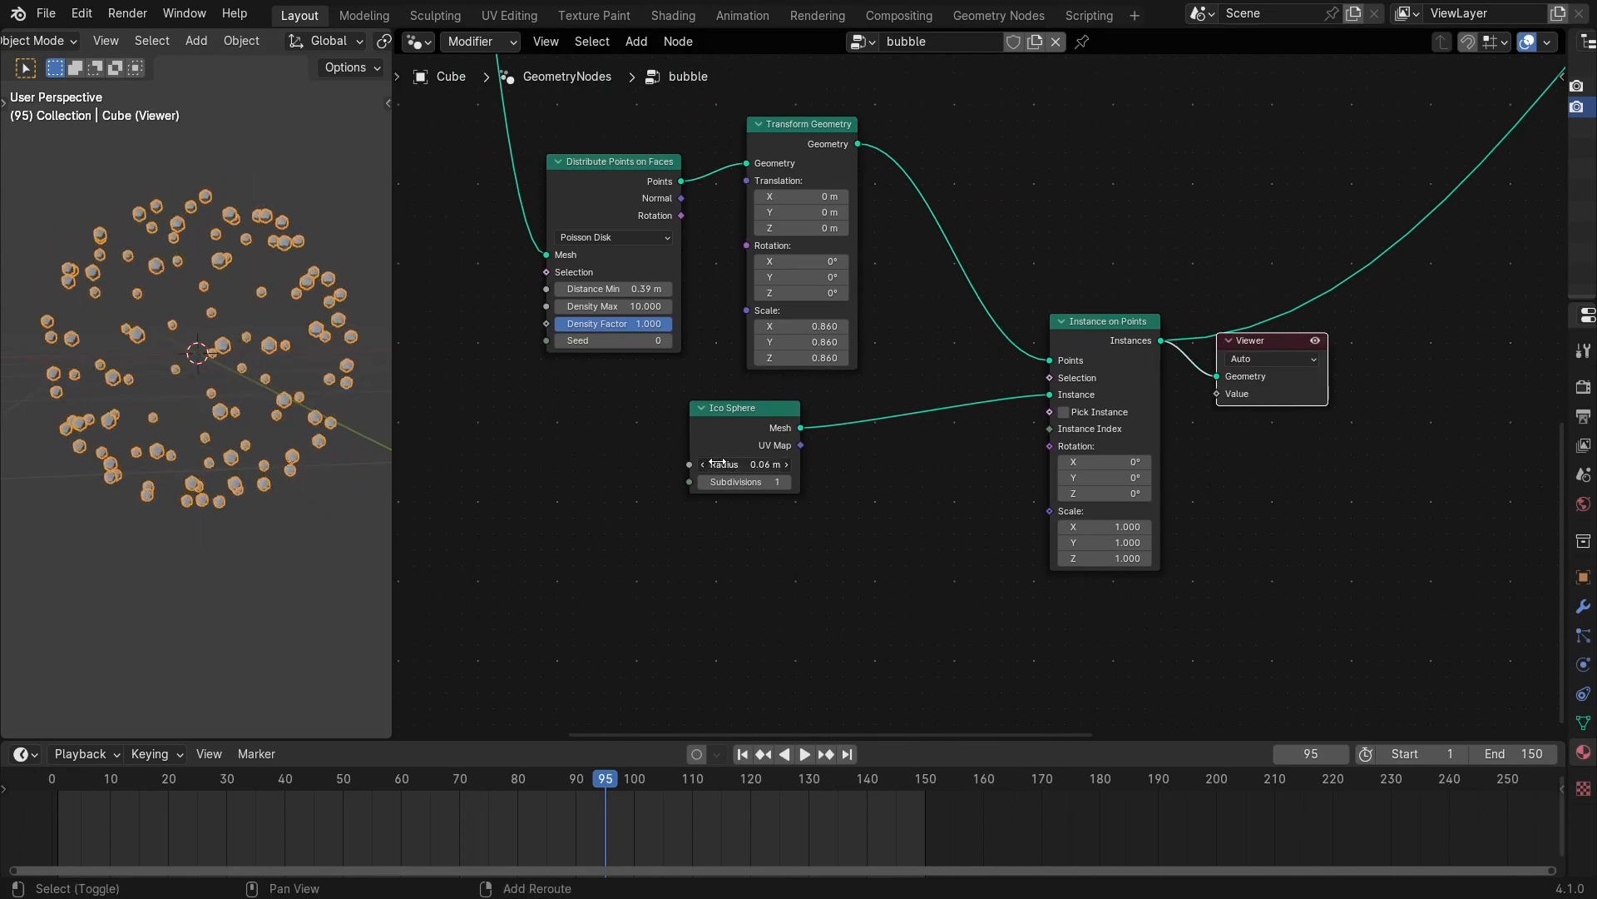
click(786, 482)
click(786, 482)
Duplicate Set Shade Smooth onto the link between Join Geometry and Set Material, and dissolve the original after Subdivision Surface.
middle_drag(847, 383, 774, 464)
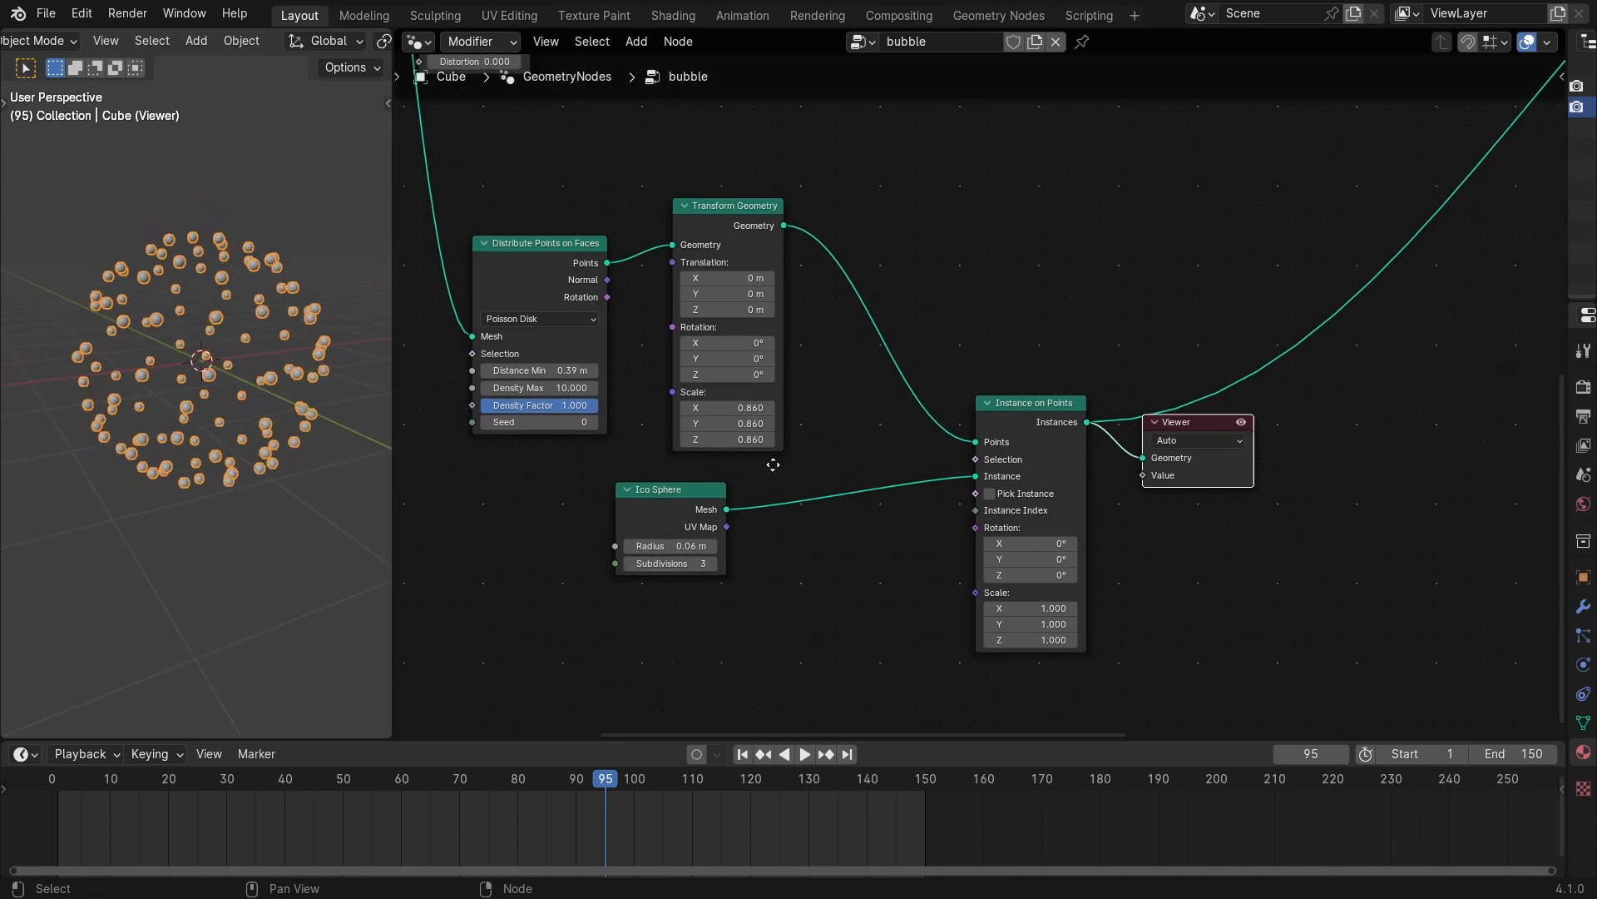
scroll(799, 471, down, 10)
middle_drag(1145, 437, 783, 547)
scroll(783, 546, up, 6)
middle_drag(915, 146, 867, 428)
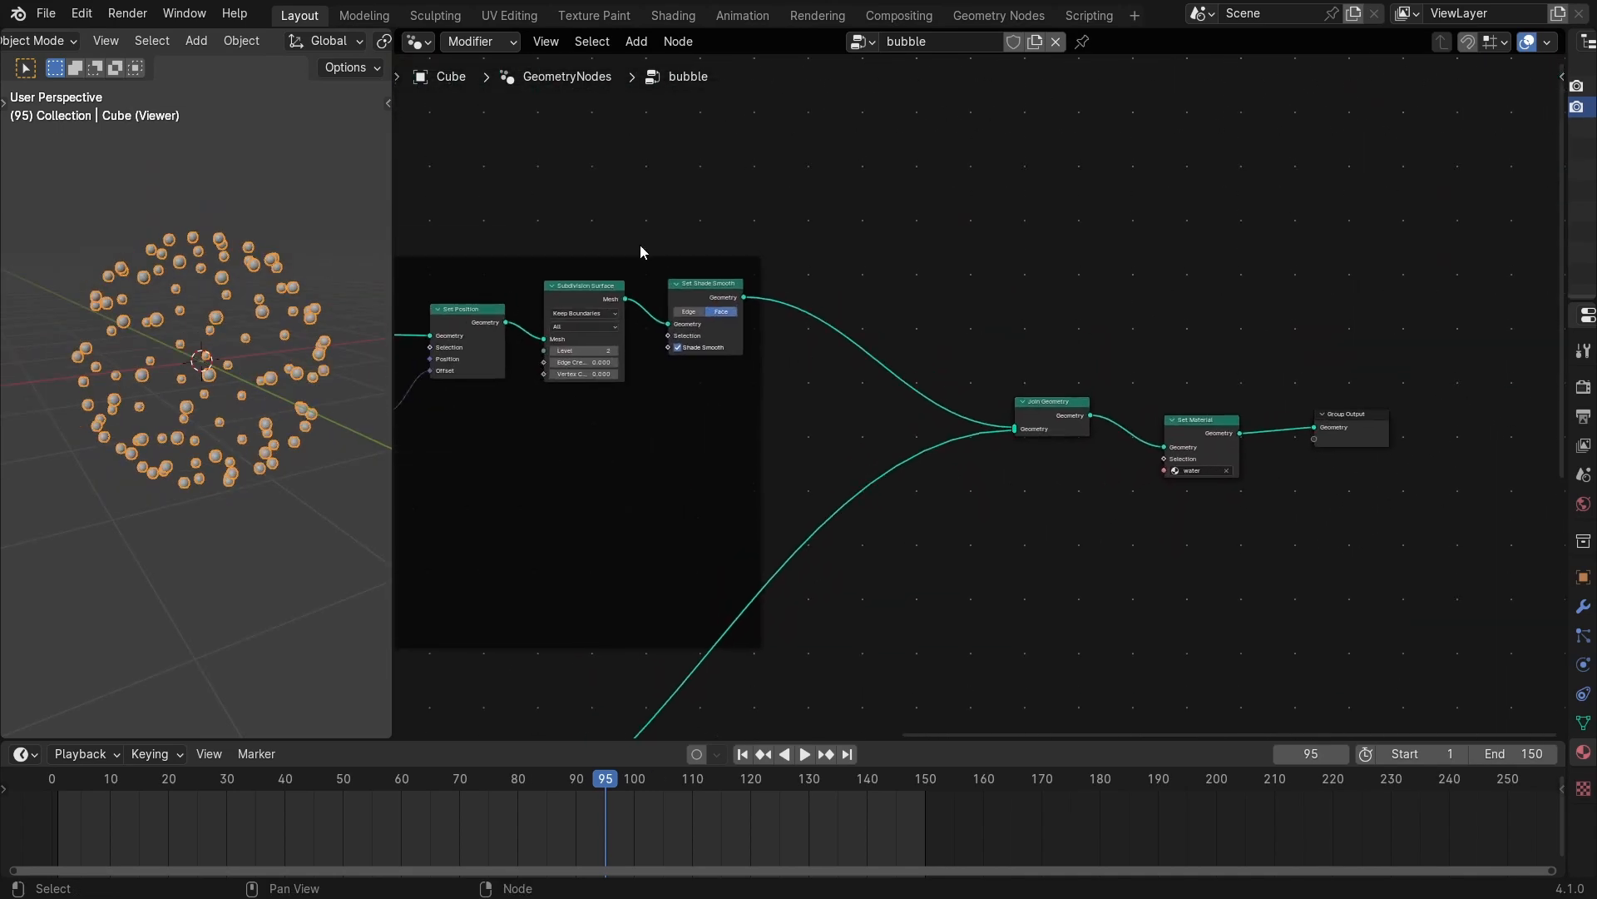
click(701, 291)
key(shift+d)
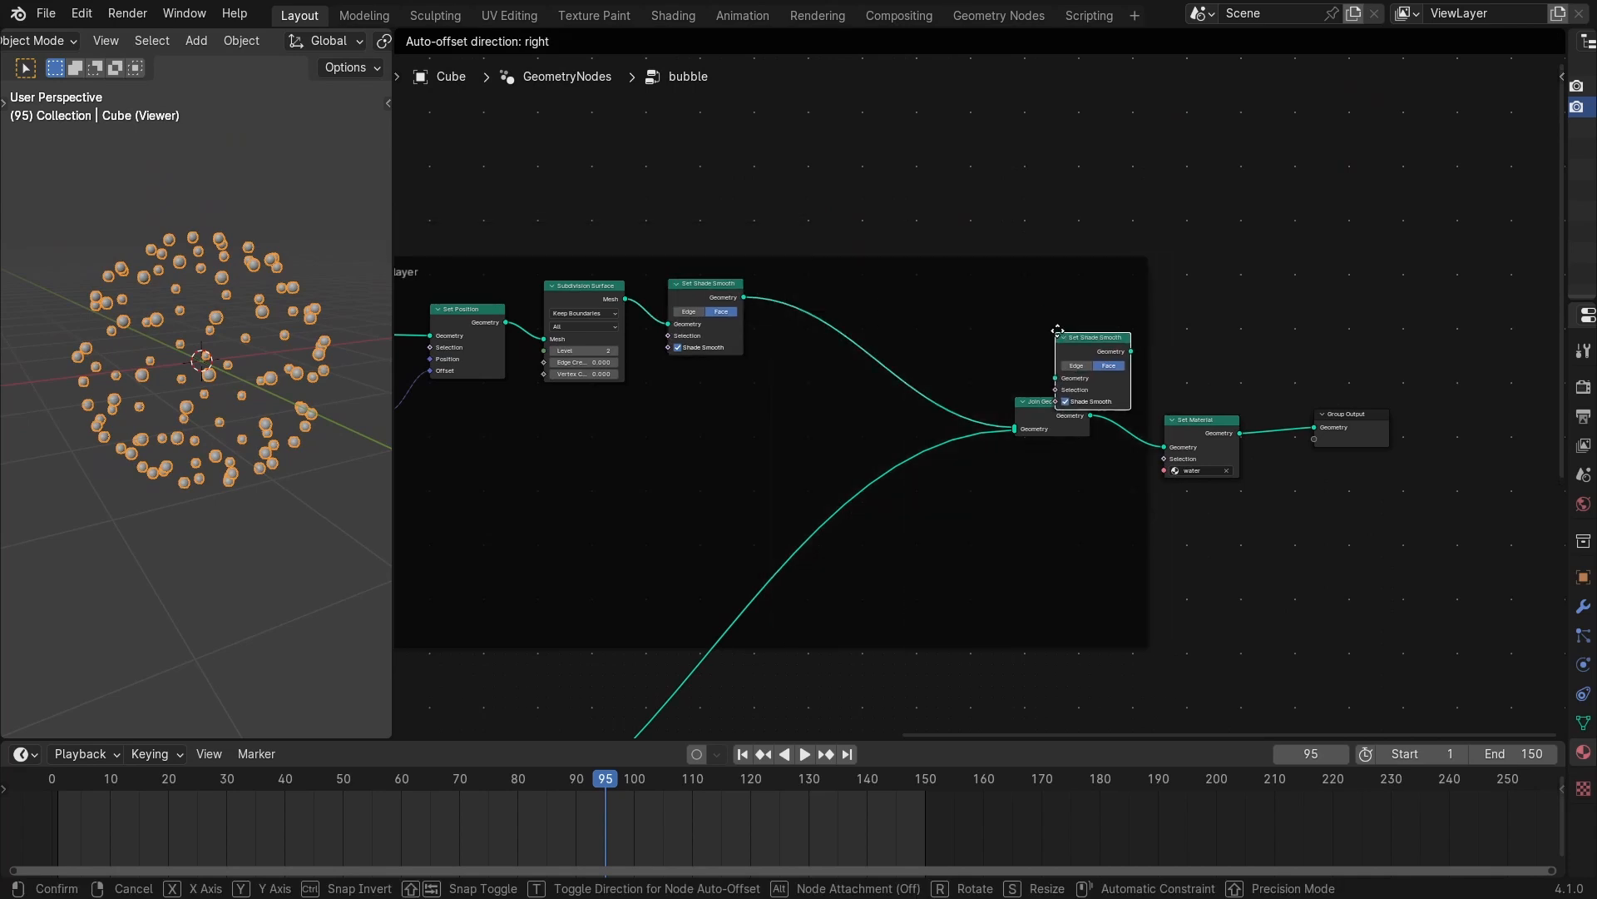
click(1114, 406)
click(678, 304)
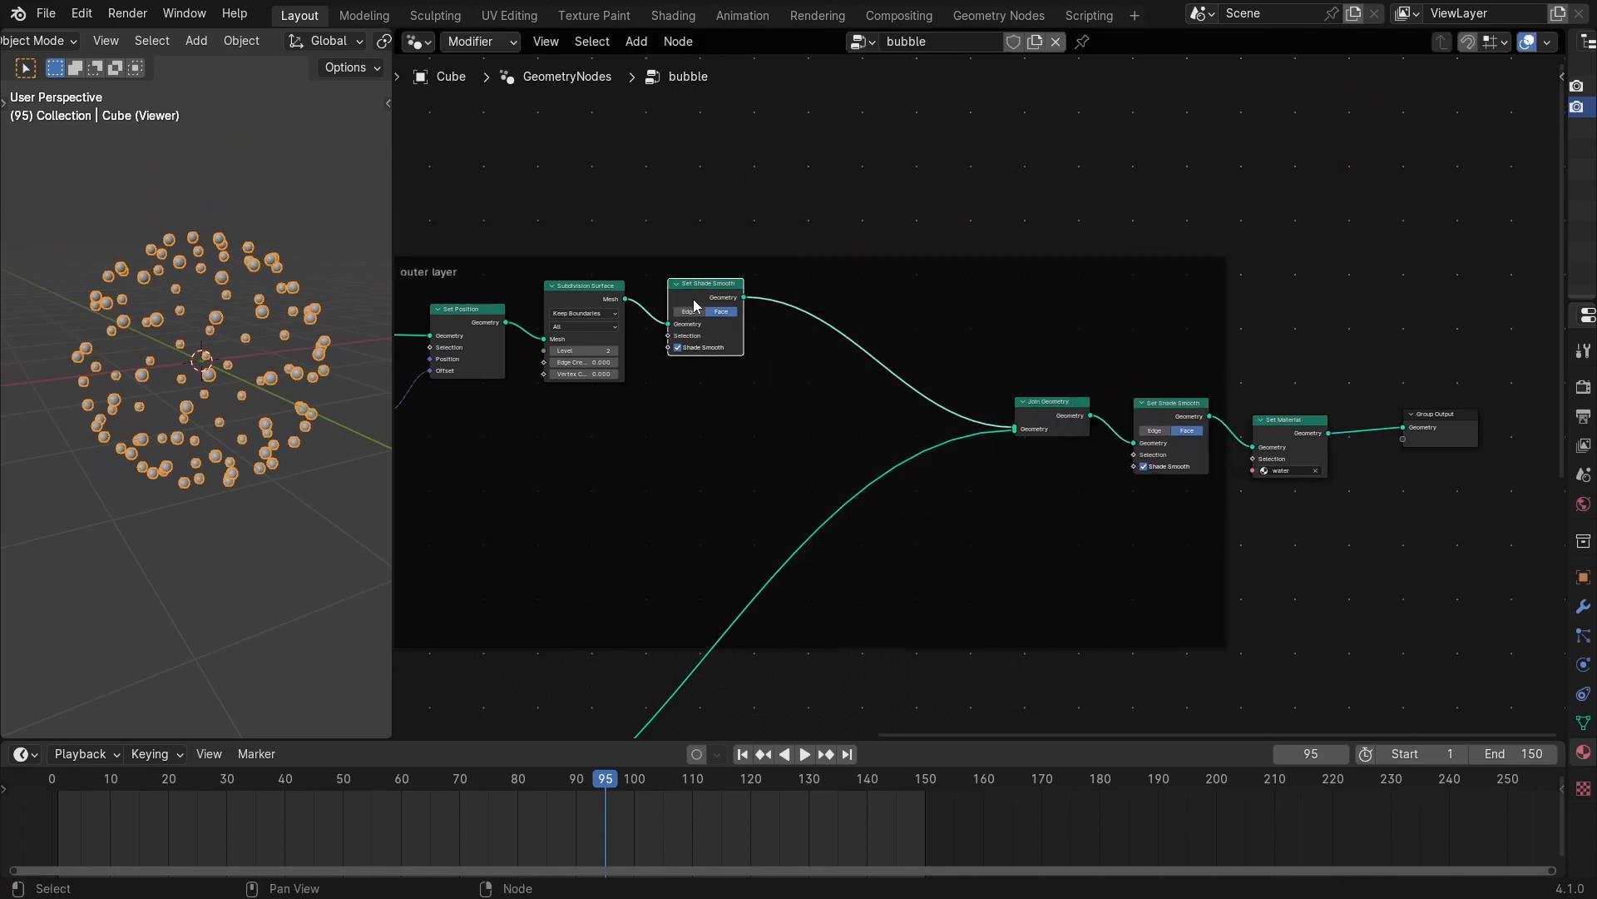
key(ctrl+x)
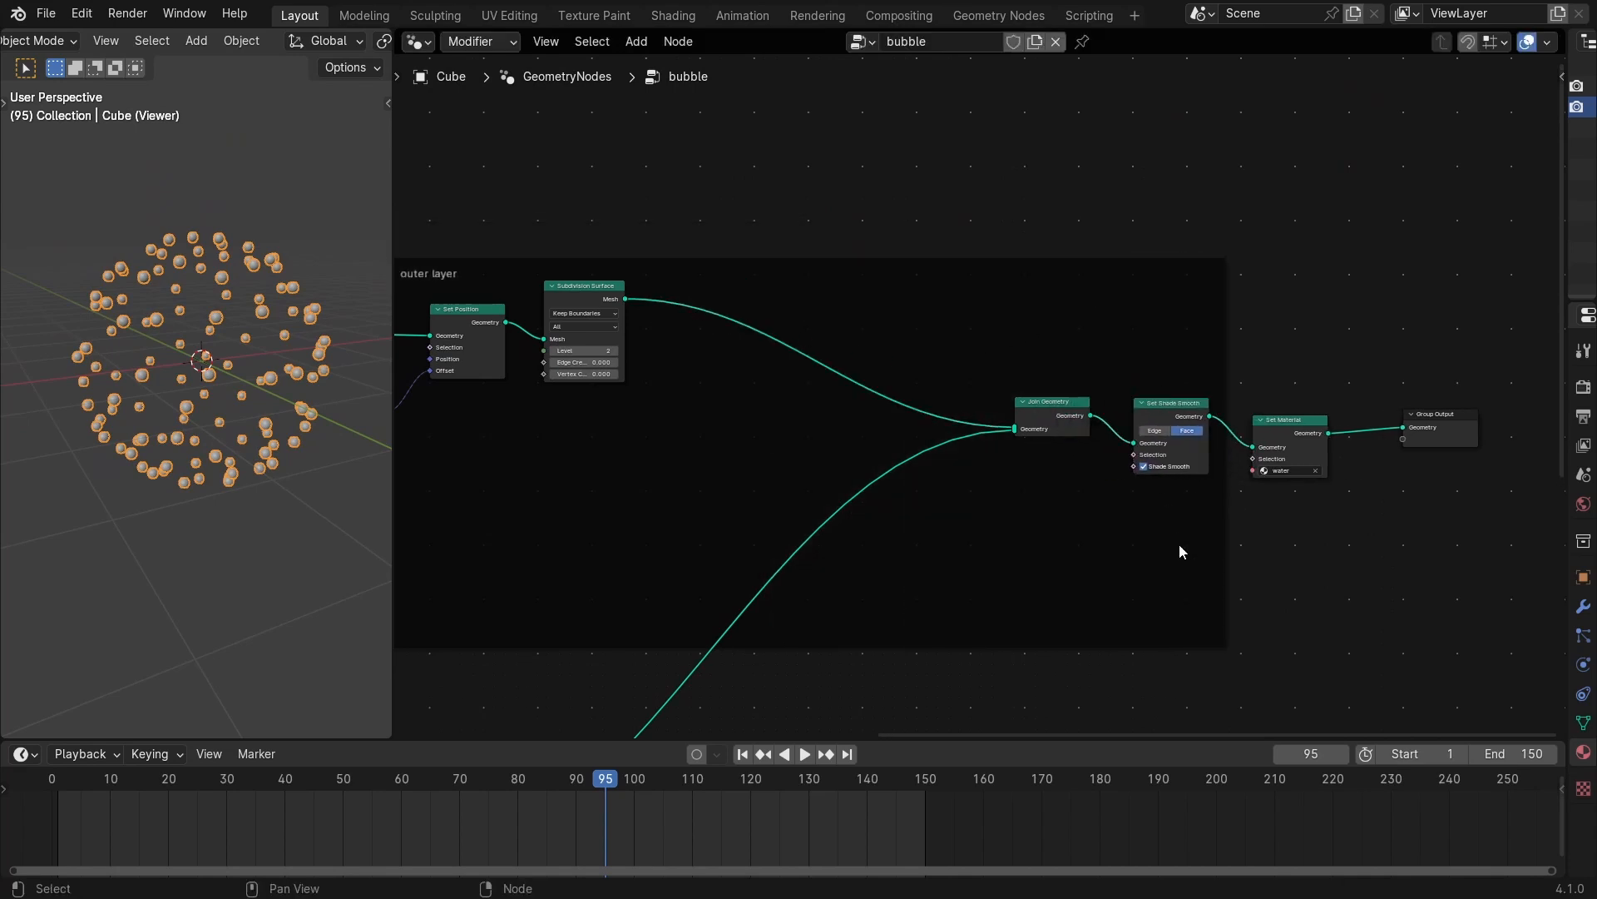
Detach the Set Shade Smooth node from the outer layer frame and line it up with Set Material after Join Geometry.
drag(1191, 542, 897, 487)
key(alt+p)
drag(1025, 490, 1124, 434)
drag(911, 493, 979, 450)
drag(1291, 441, 1255, 461)
middle_drag(685, 344, 860, 340)
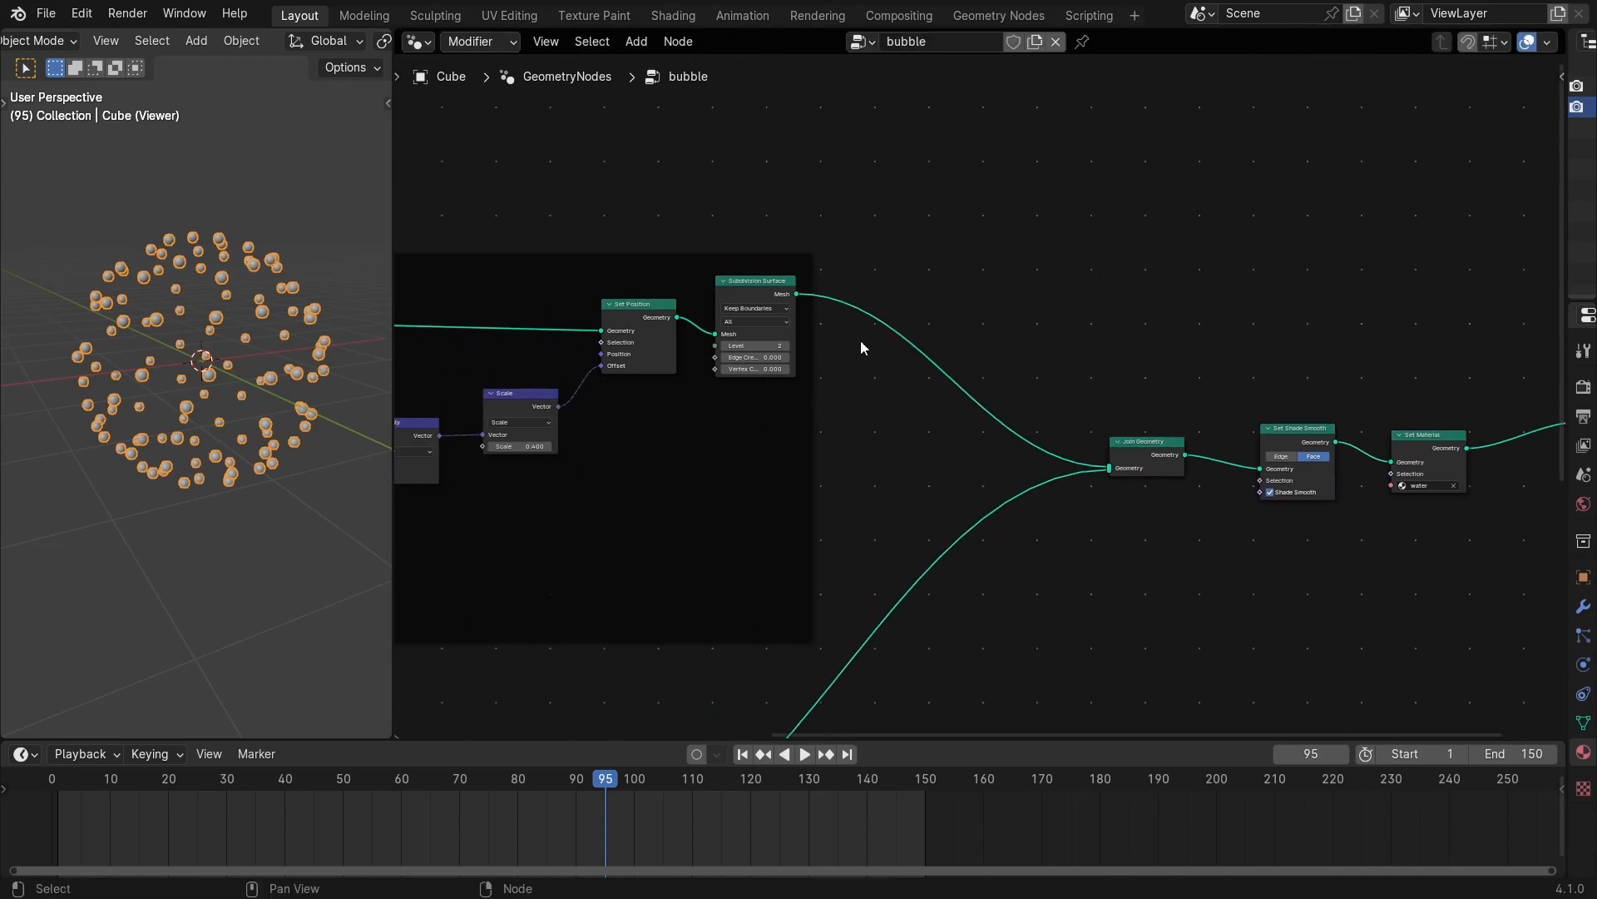
middle_drag(1169, 474, 871, 476)
ctrl+middle_drag(872, 476, 1000, 361)
drag(1053, 410, 1037, 384)
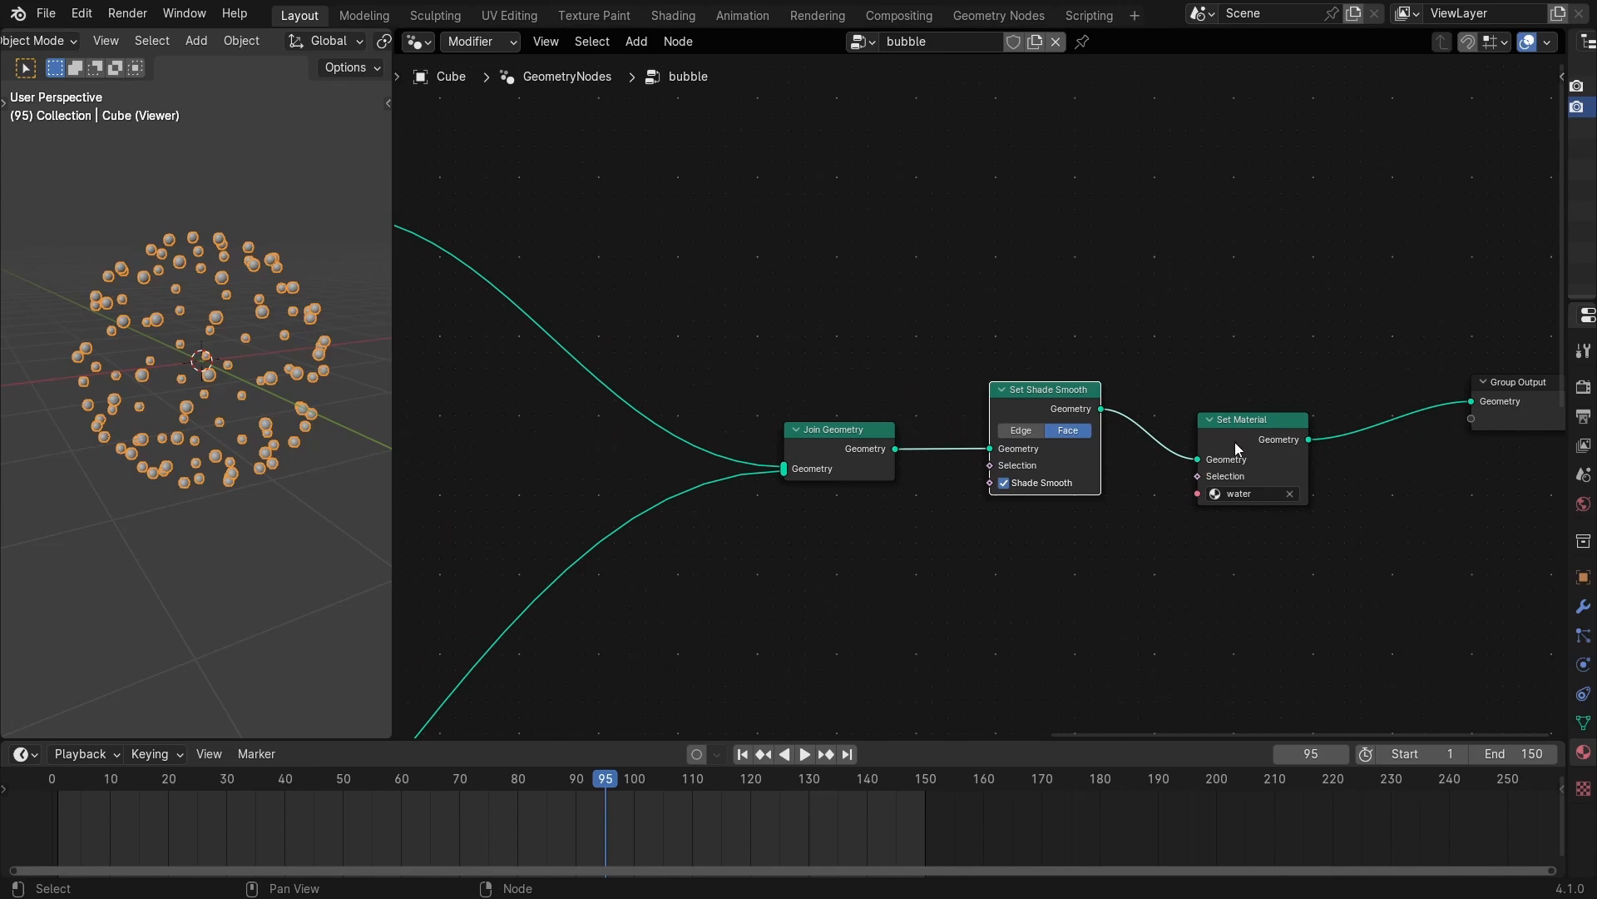
drag(1211, 420, 1169, 391)
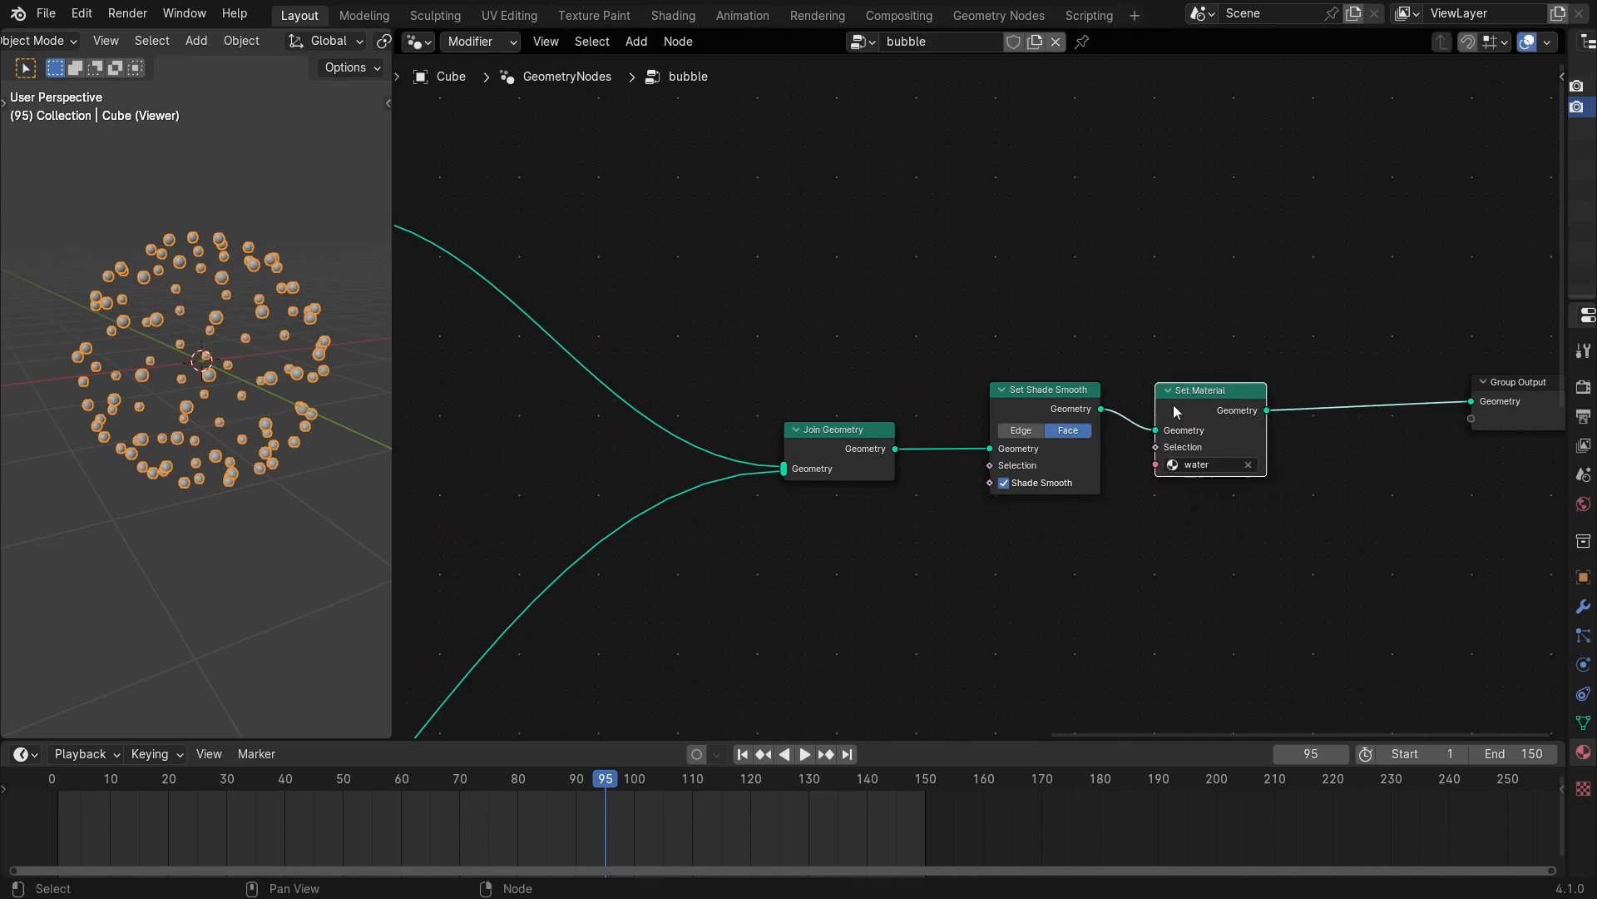
Move the Viewer node farther from Instance on Points and shift the Ico Sphere node closer to it.
middle_drag(1019, 549, 1172, 442)
scroll(1040, 607, down, 8)
middle_drag(716, 657, 1106, 491)
drag(1033, 526, 1165, 536)
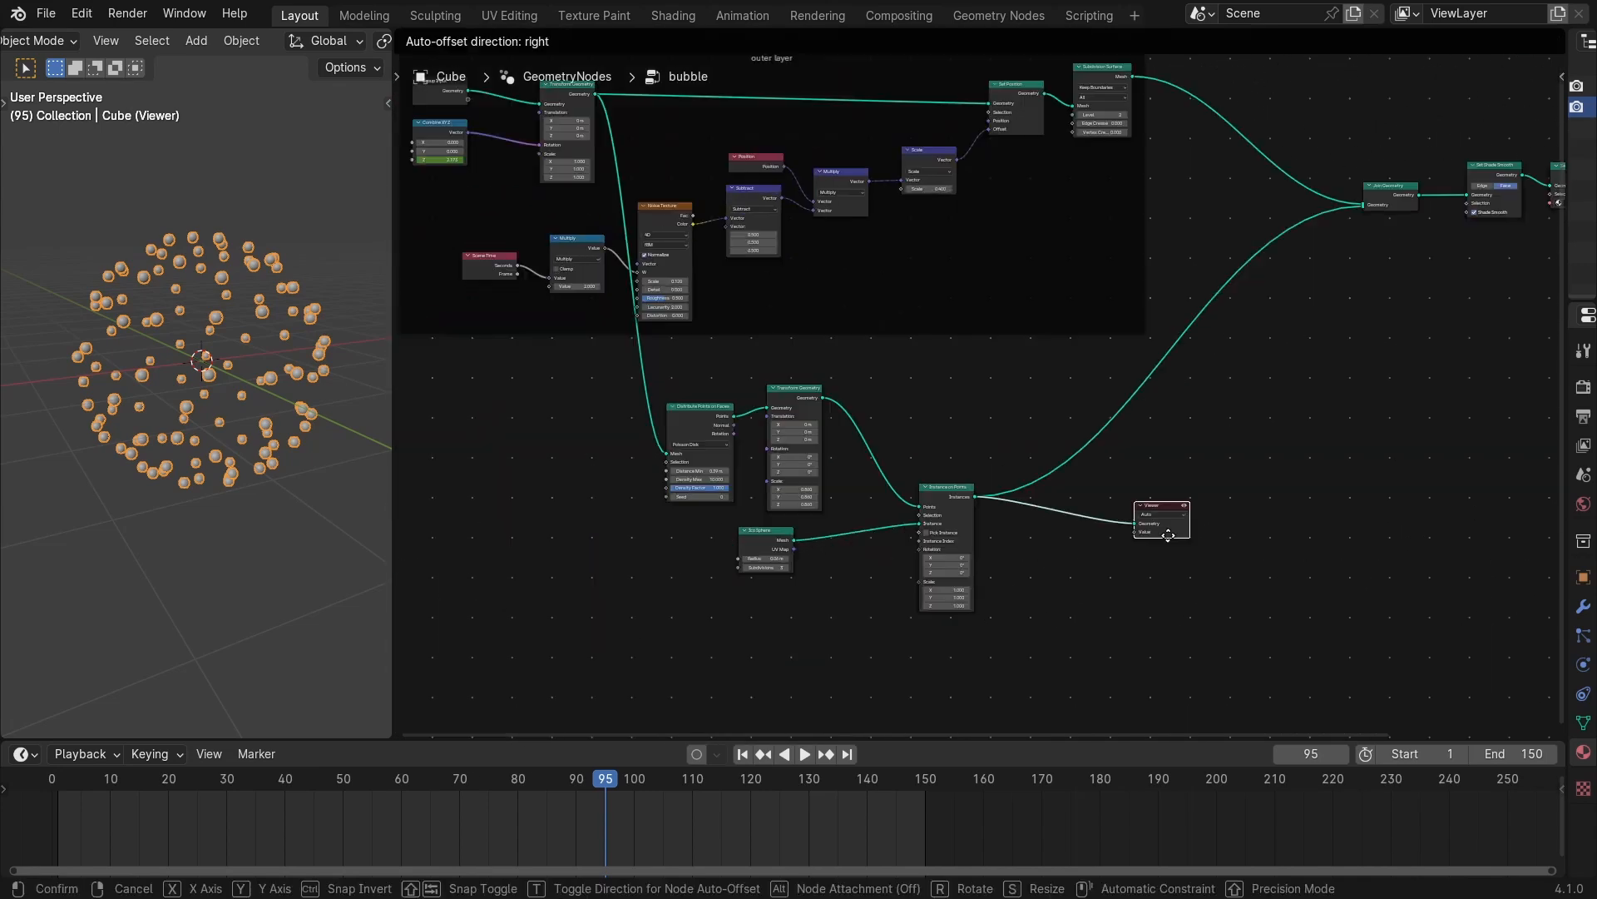
scroll(1020, 543, up, 6)
middle_drag(744, 530, 1022, 383)
drag(924, 462, 961, 465)
click(956, 576)
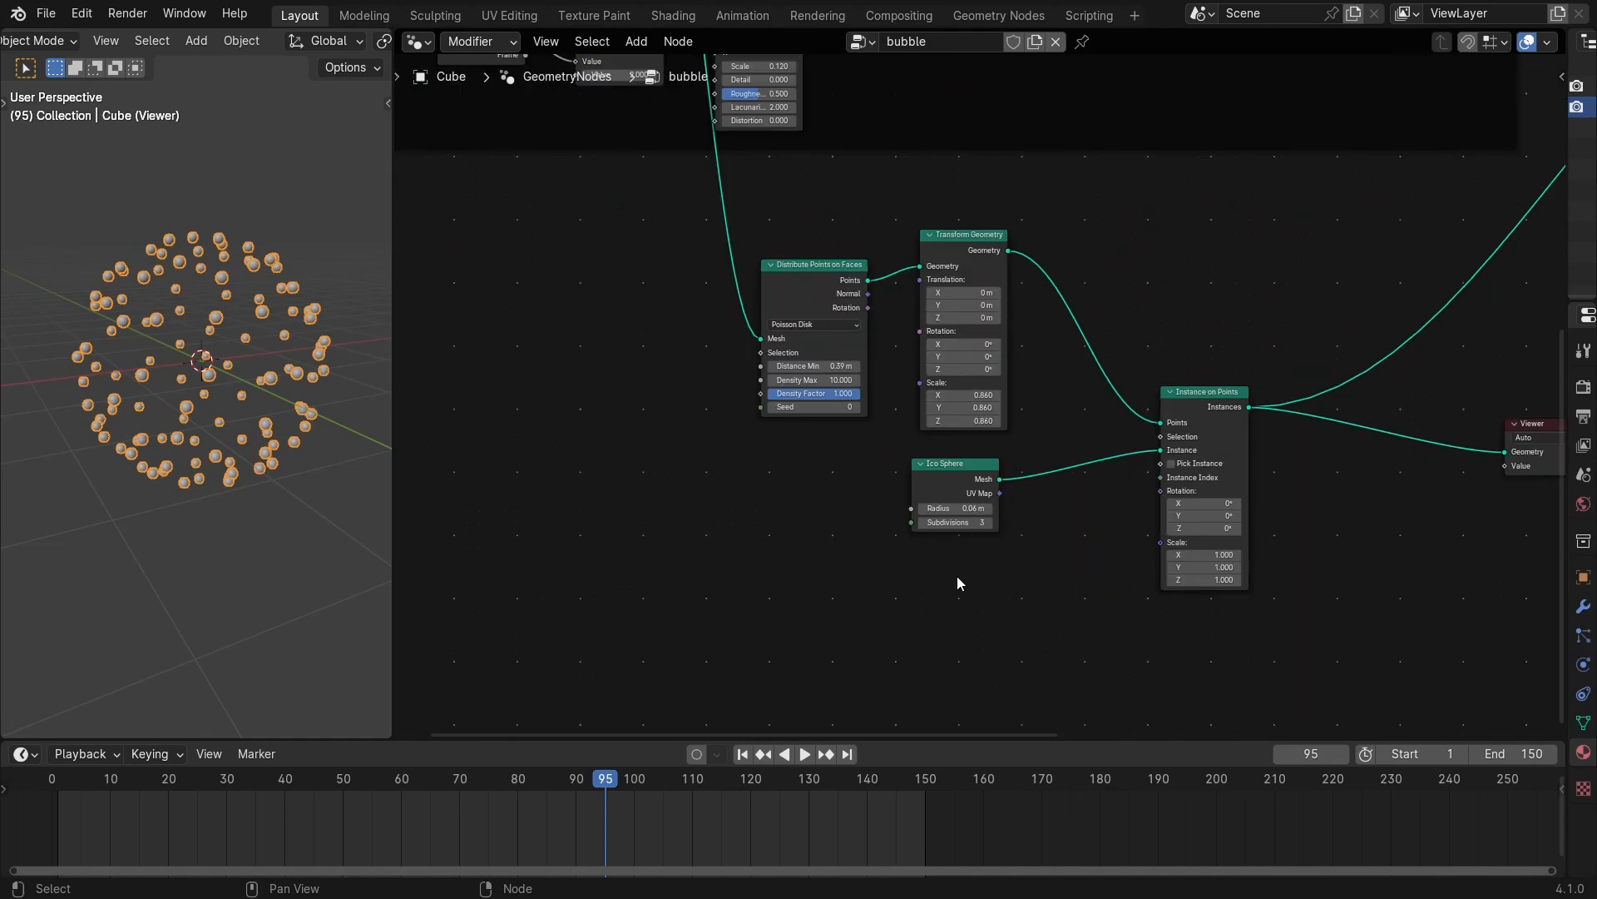
Add a Random Value node and connect its Value output to the Scale input of Instance on Points.
ctrl+middle_drag(1182, 457, 1157, 392)
ctrl+middle_drag(1157, 392, 1178, 462)
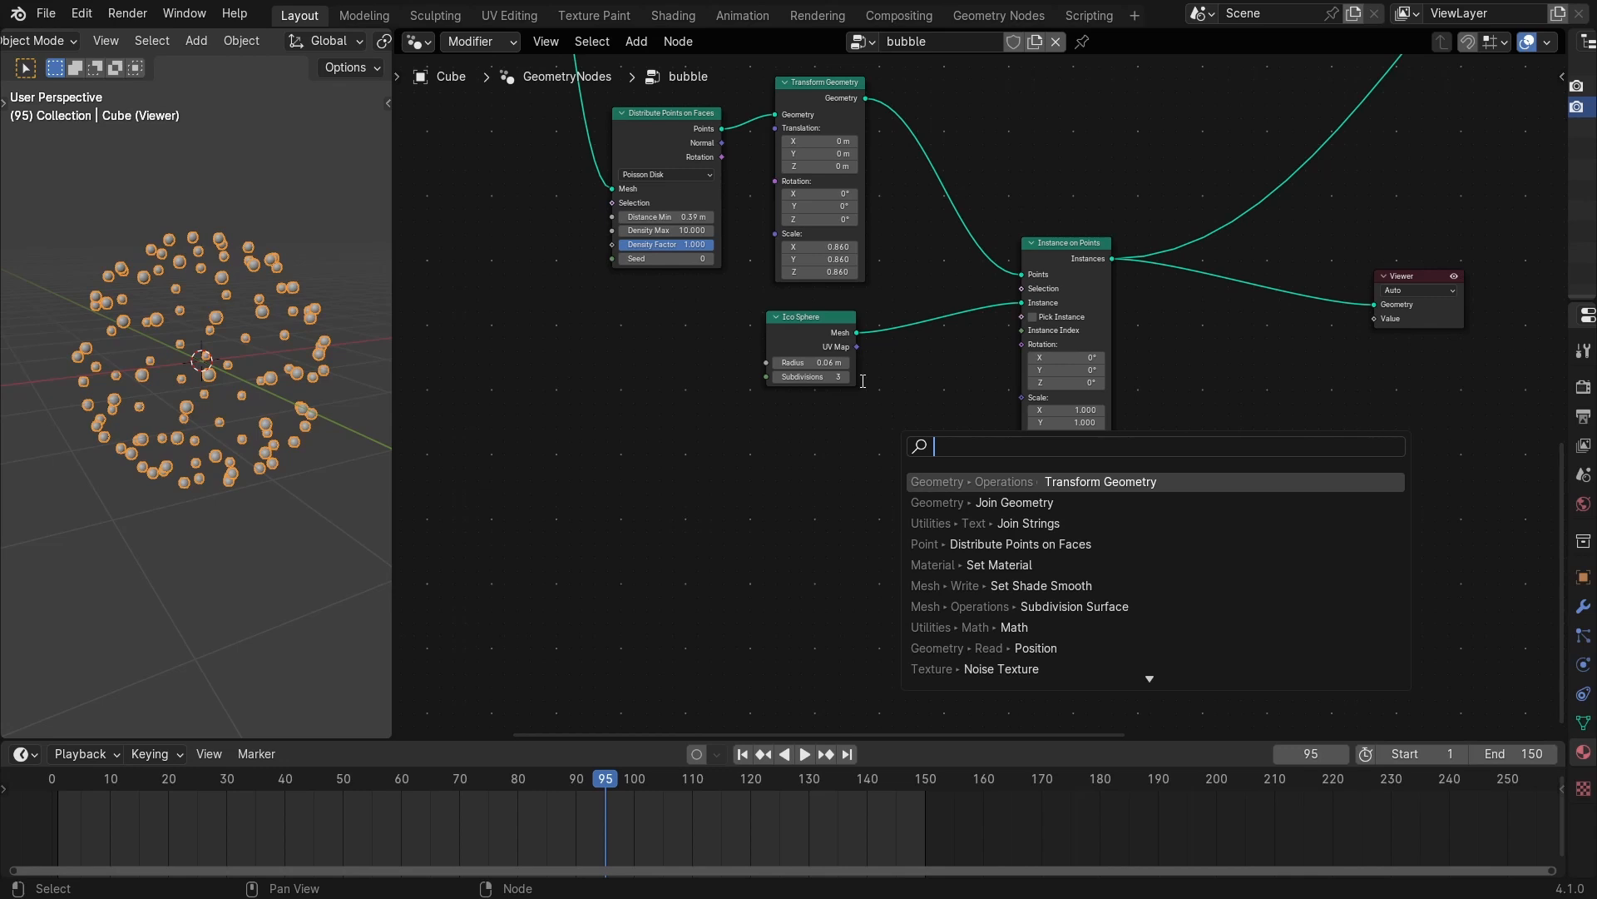
text(rand)
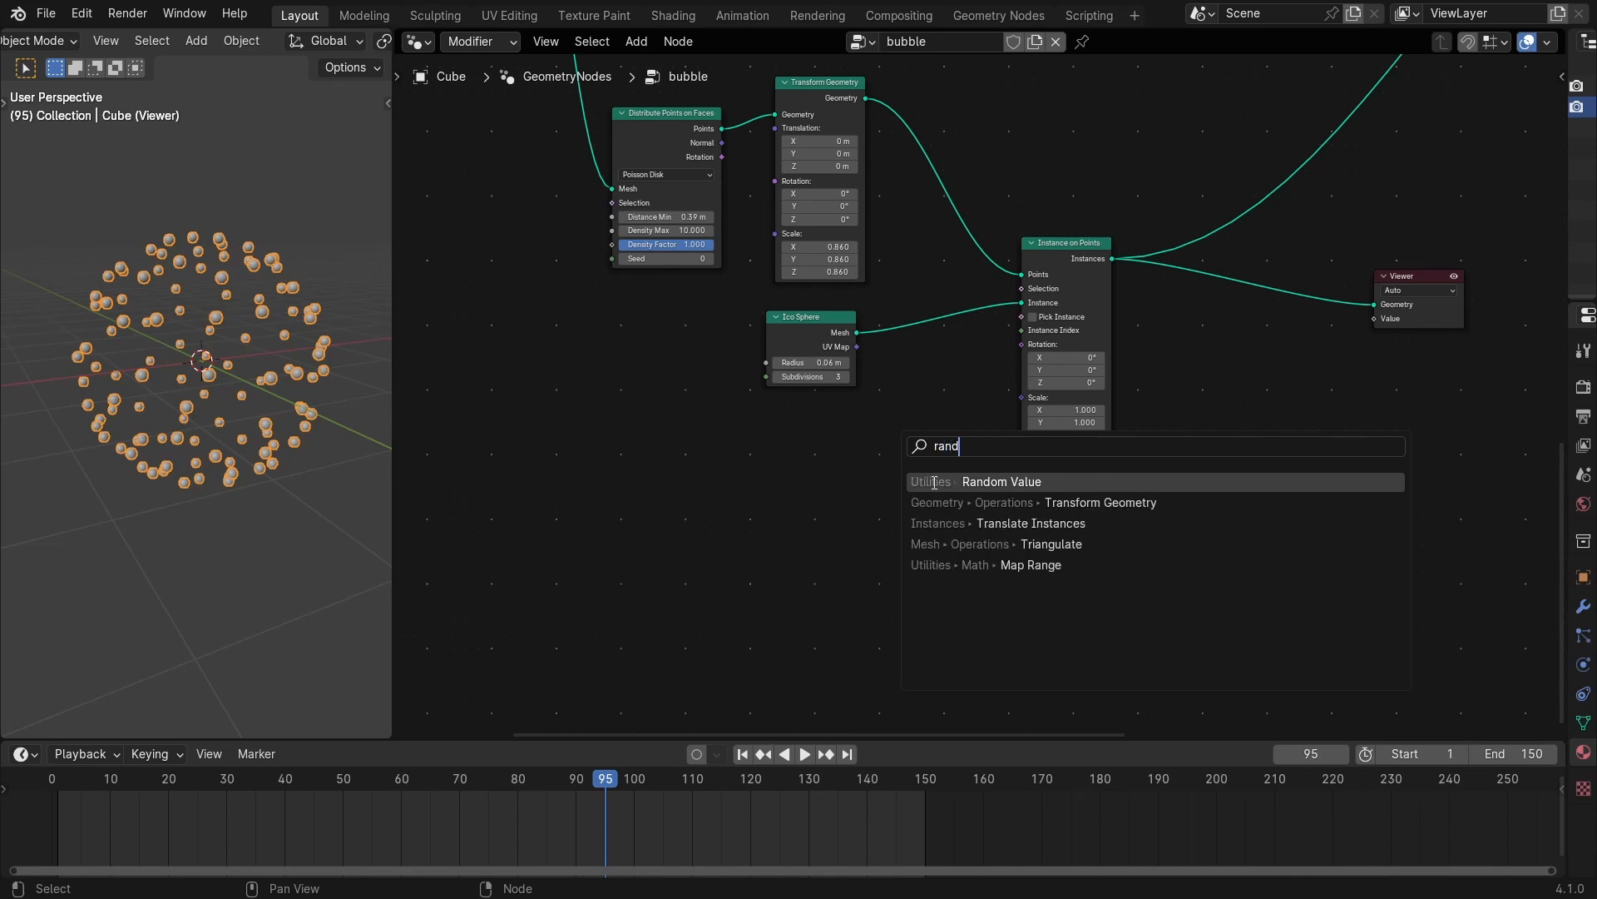
click(934, 482)
click(932, 451)
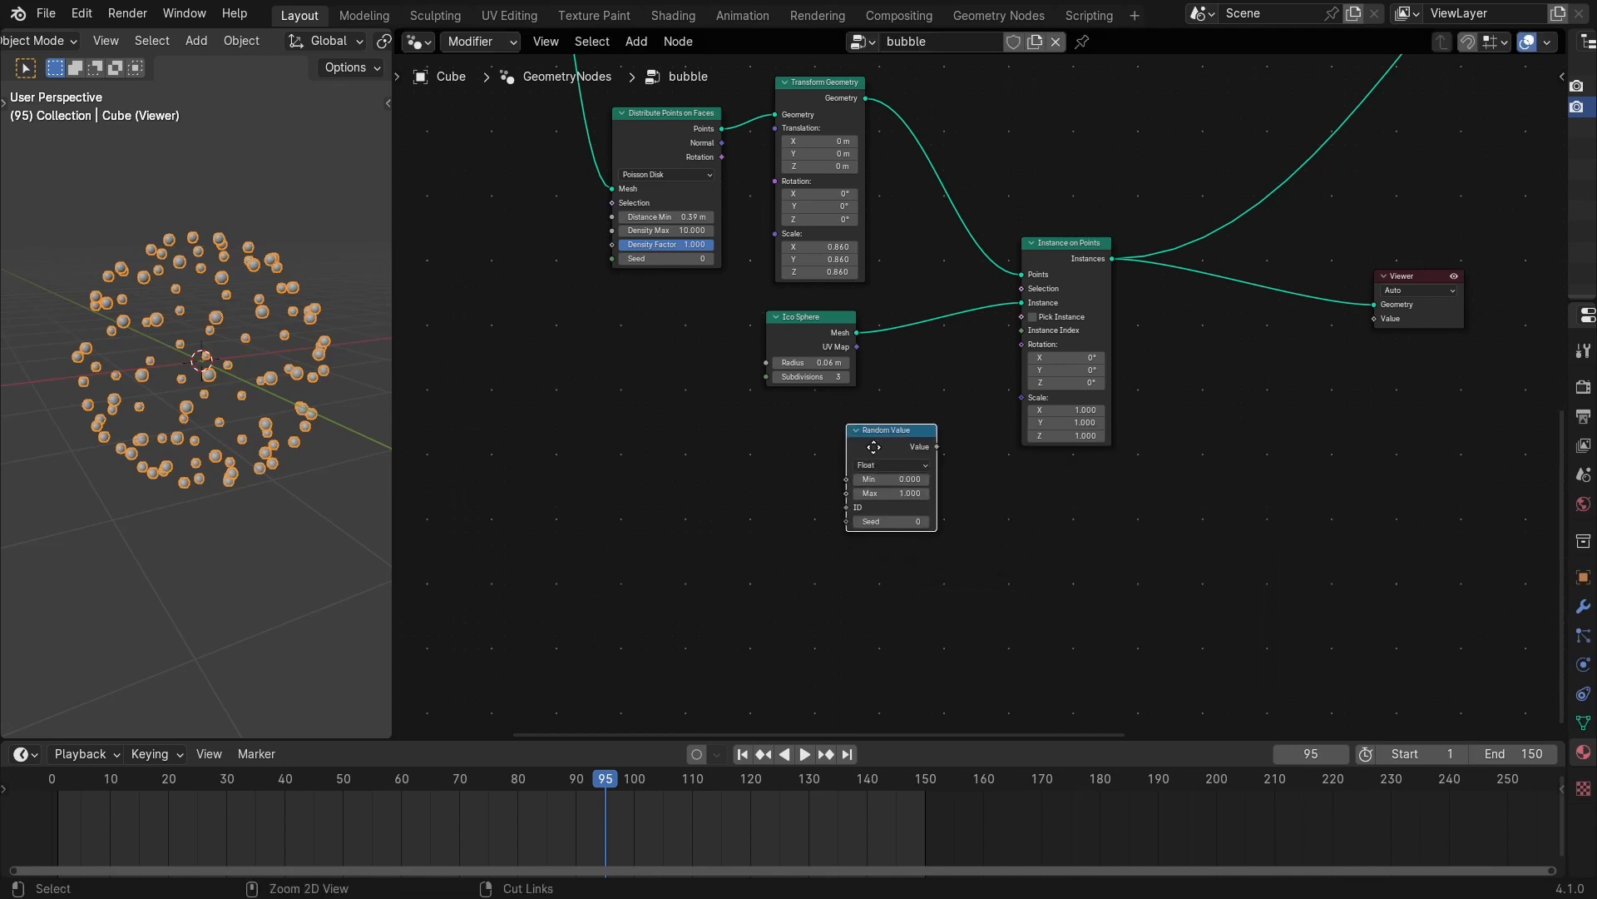
scroll(935, 447, up, 1)
drag(930, 455, 975, 438)
drag(972, 376, 1020, 395)
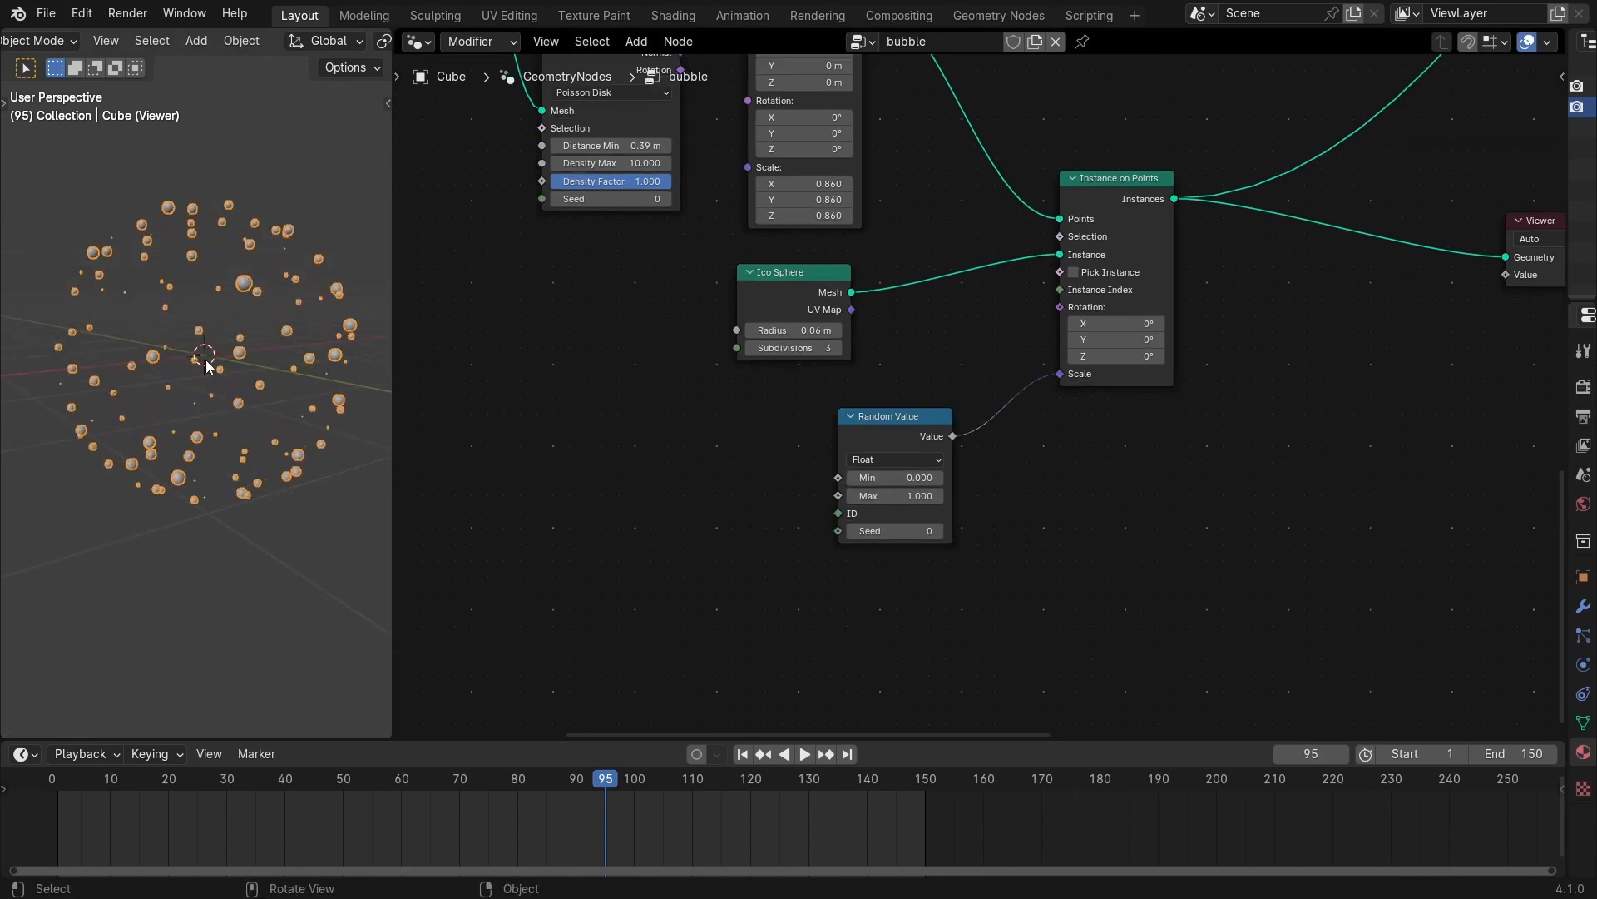
Set the Random Value node's minimum to 0.2 while checking the varied sphere sizes.
middle_drag(206, 368, 169, 388)
click(941, 475)
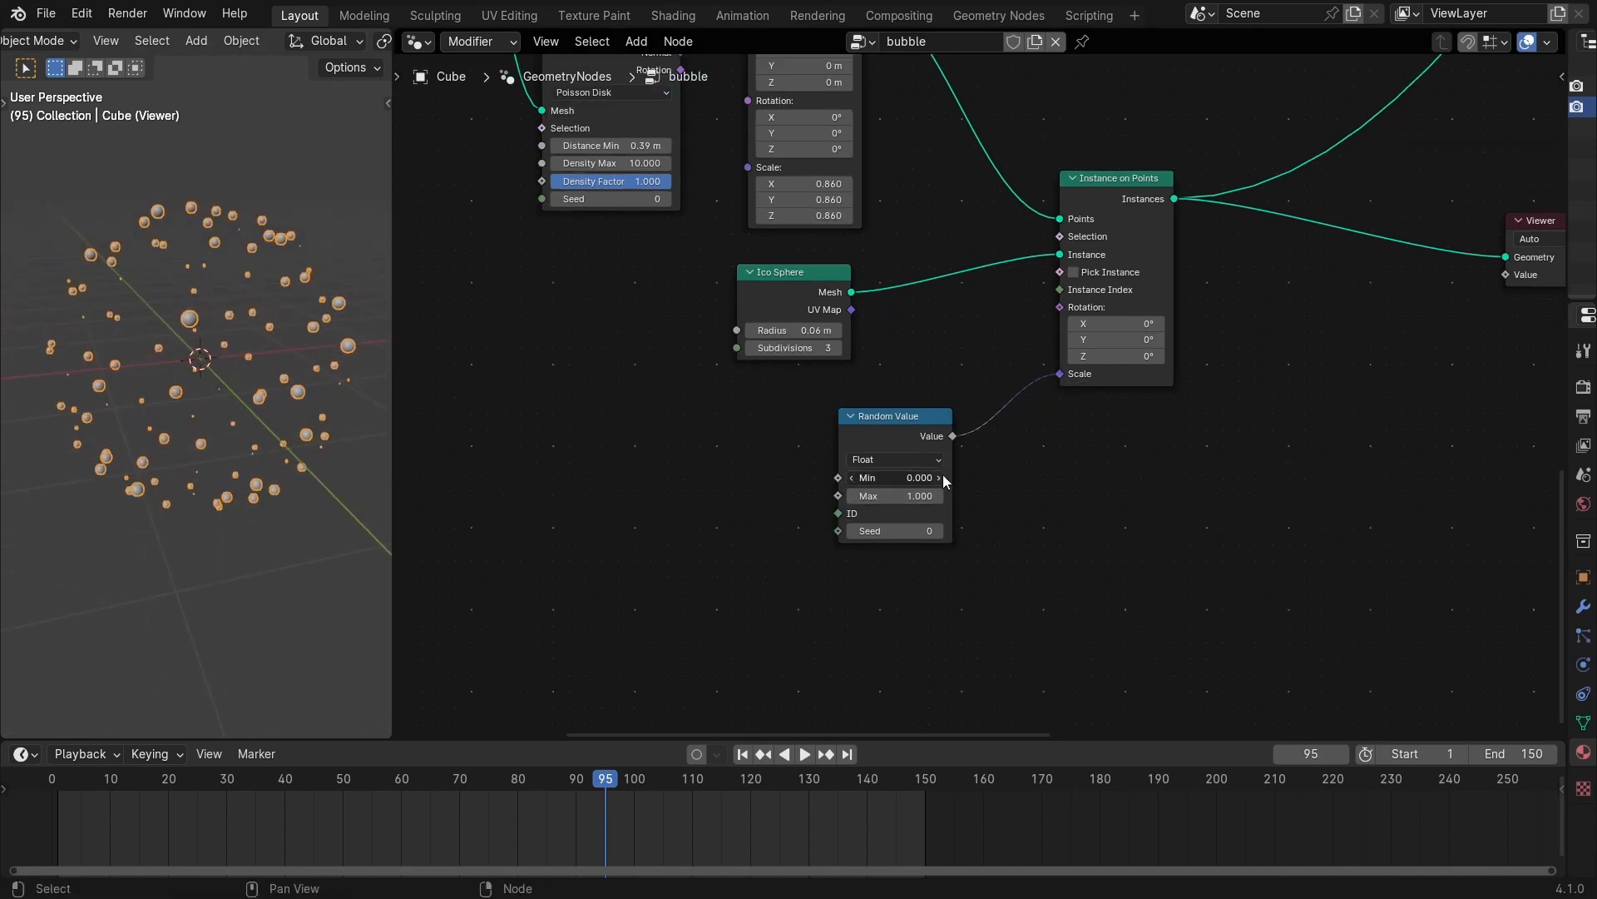
text(0.2)
key(Return)
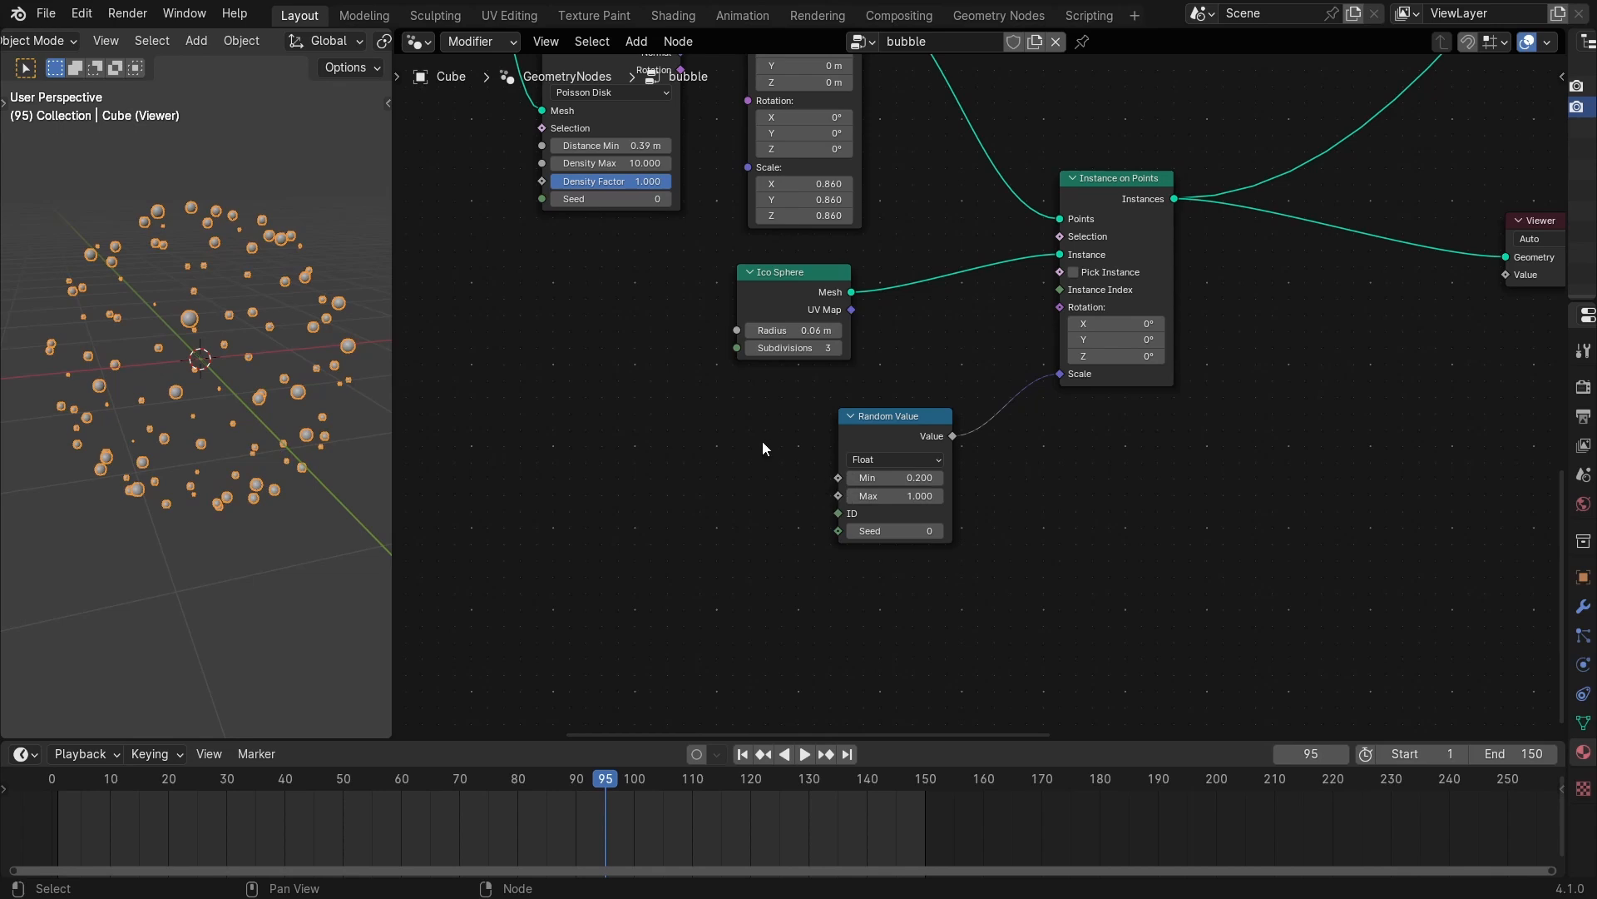
Play the animation and examine the wobbling bubble with the small spheres inside it.
click(321, 228)
middle_drag(321, 228, 349, 249)
scroll(637, 432, down, 2)
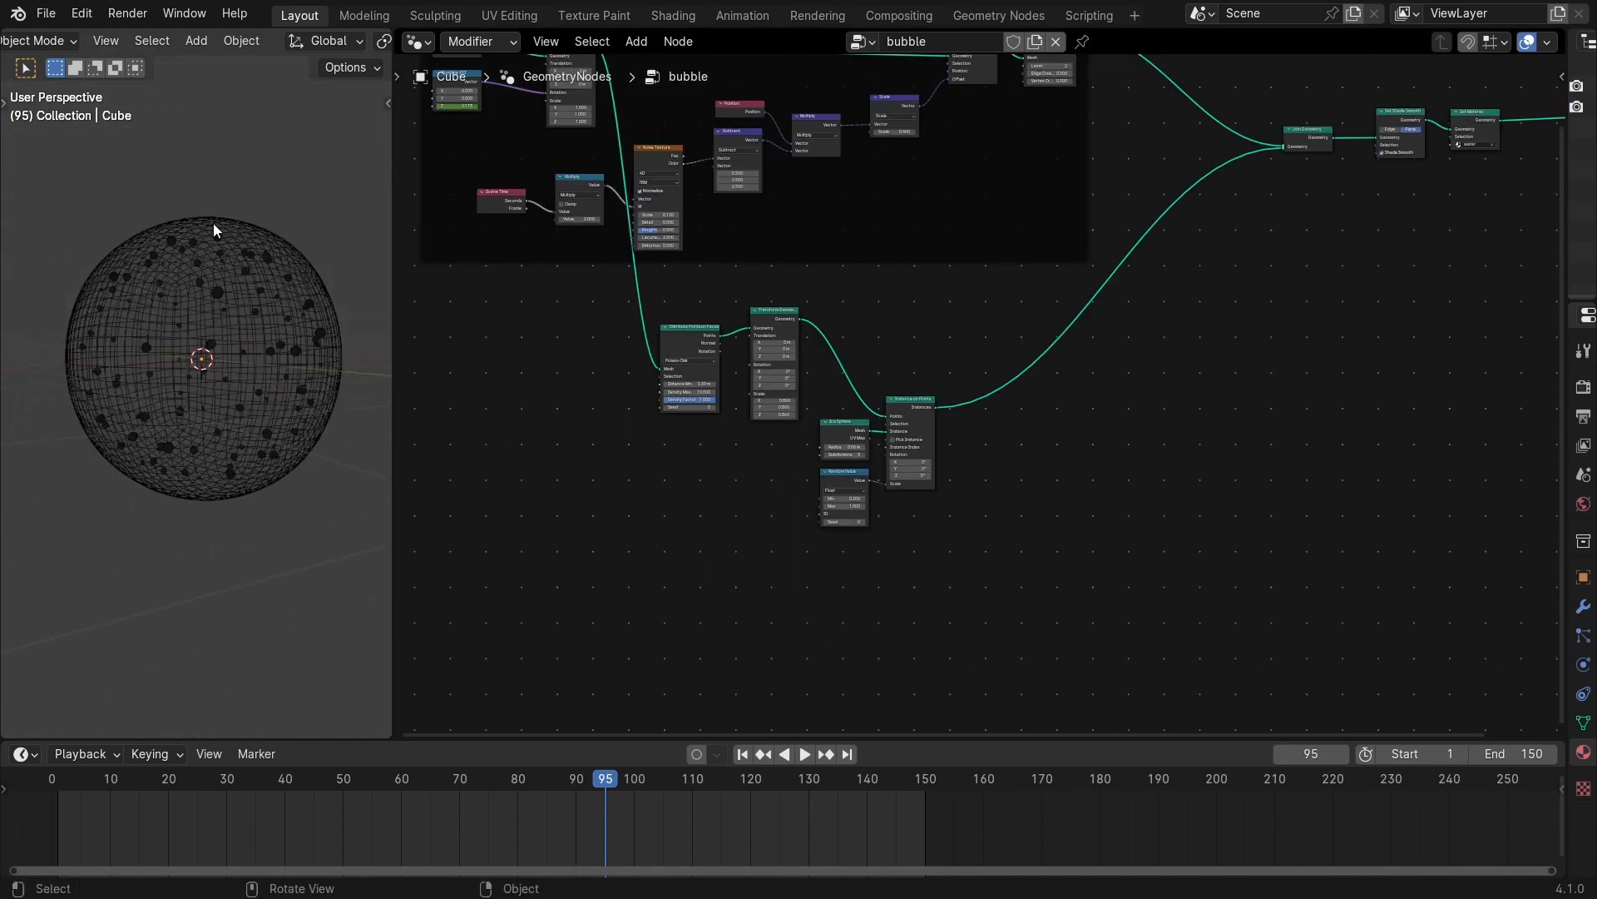
key(space)
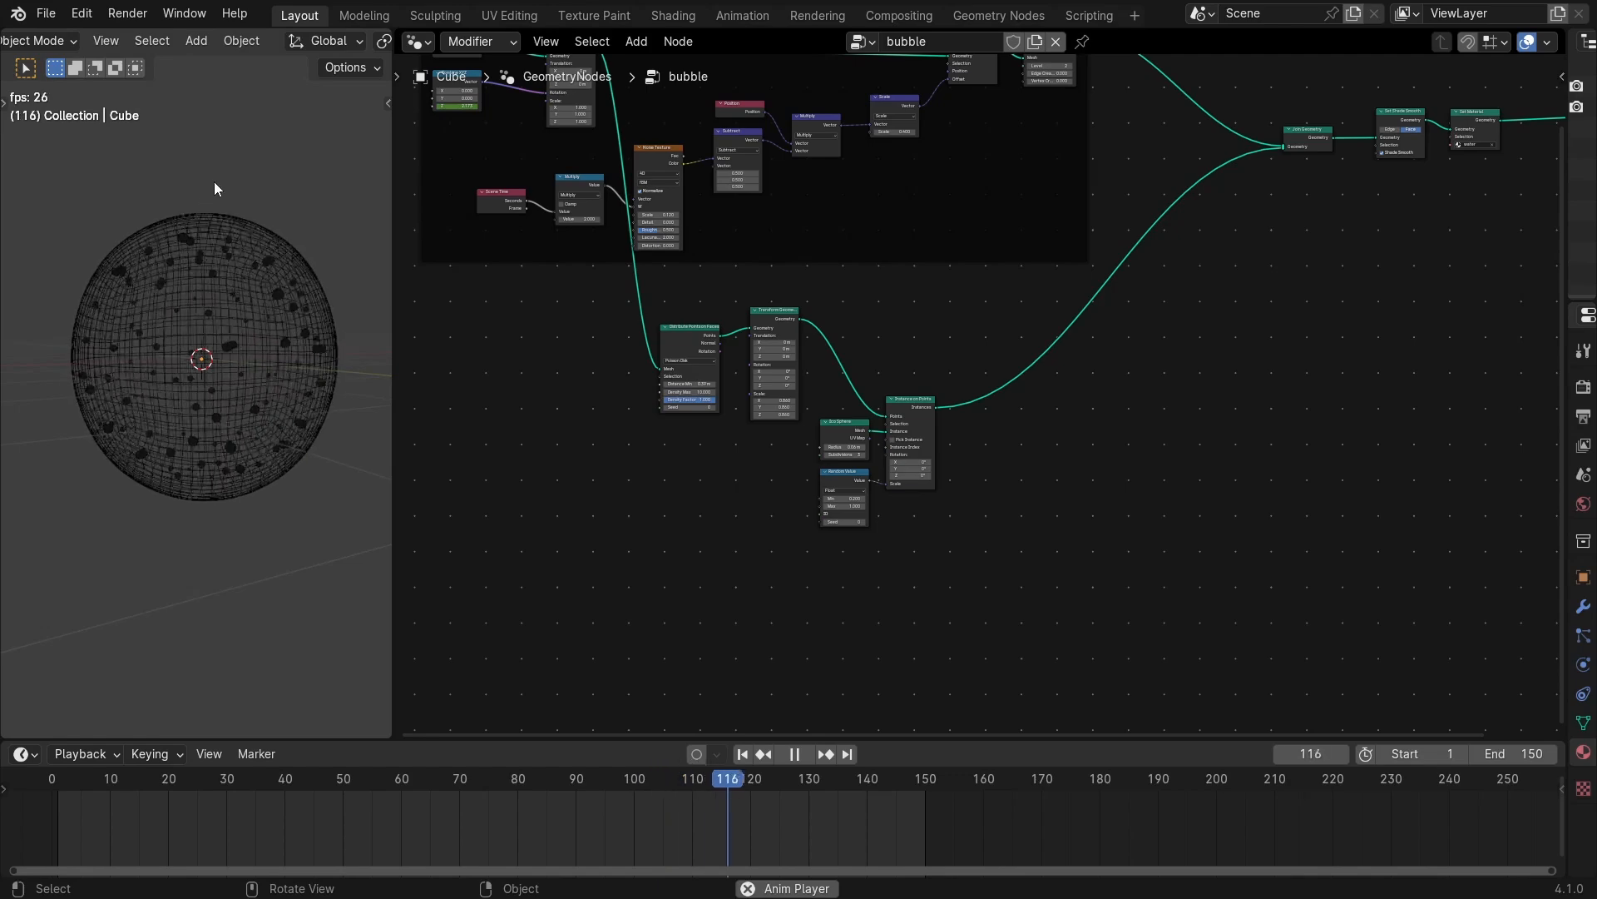
key(Escape)
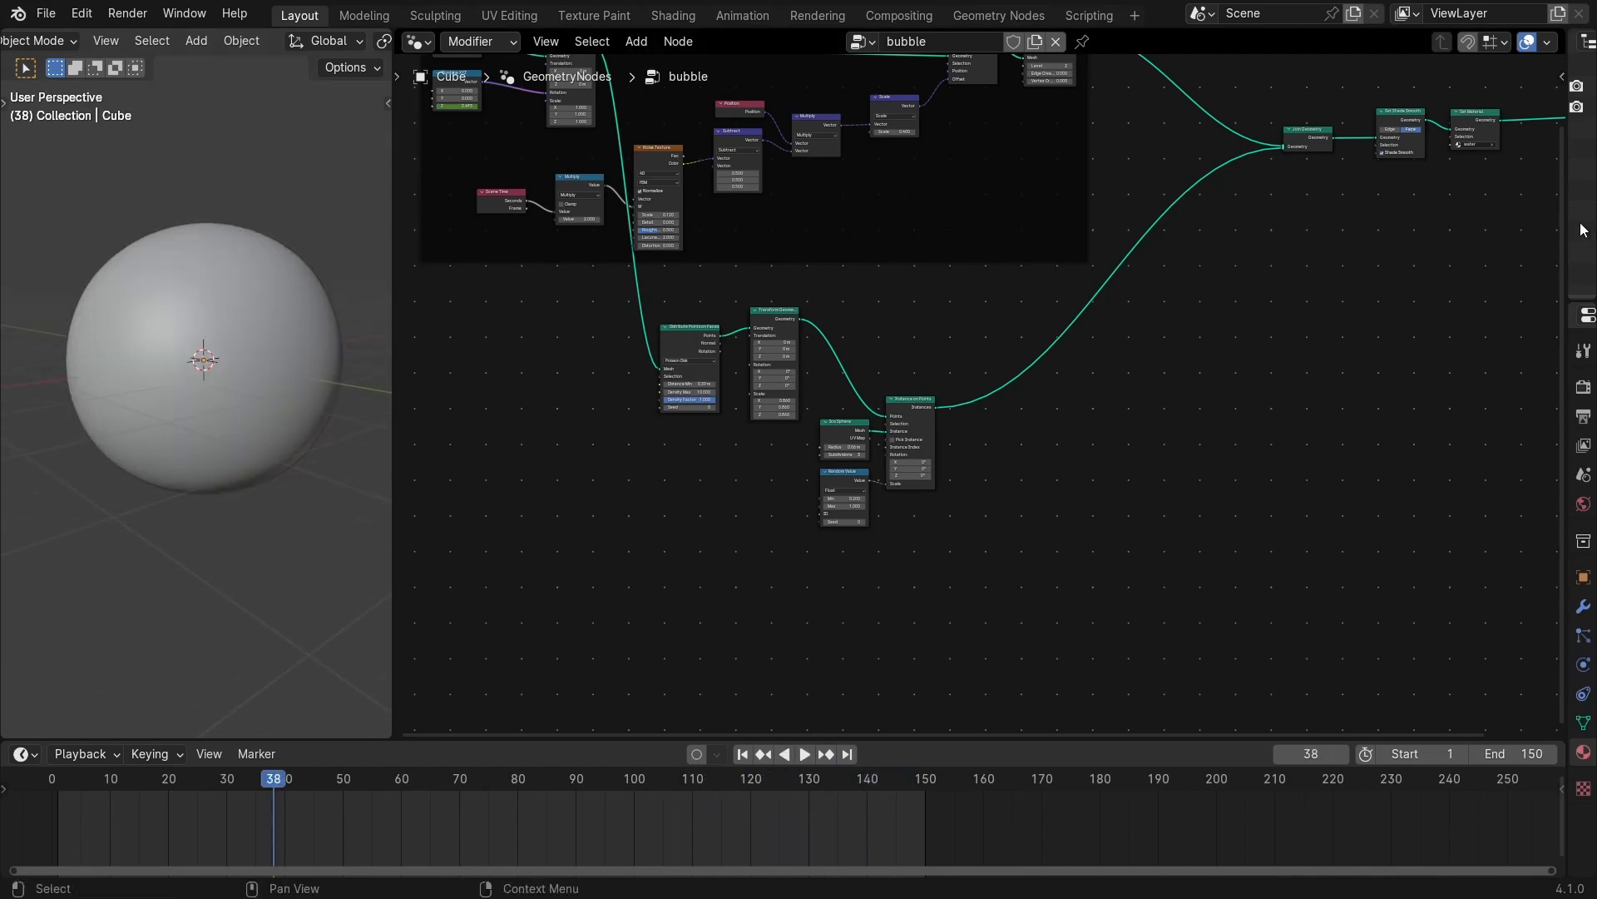
Widen the properties editor, switch the render engine to Cycles and set the render max samples to 100.
drag(1564, 238, 1199, 360)
click(1208, 386)
click(1426, 382)
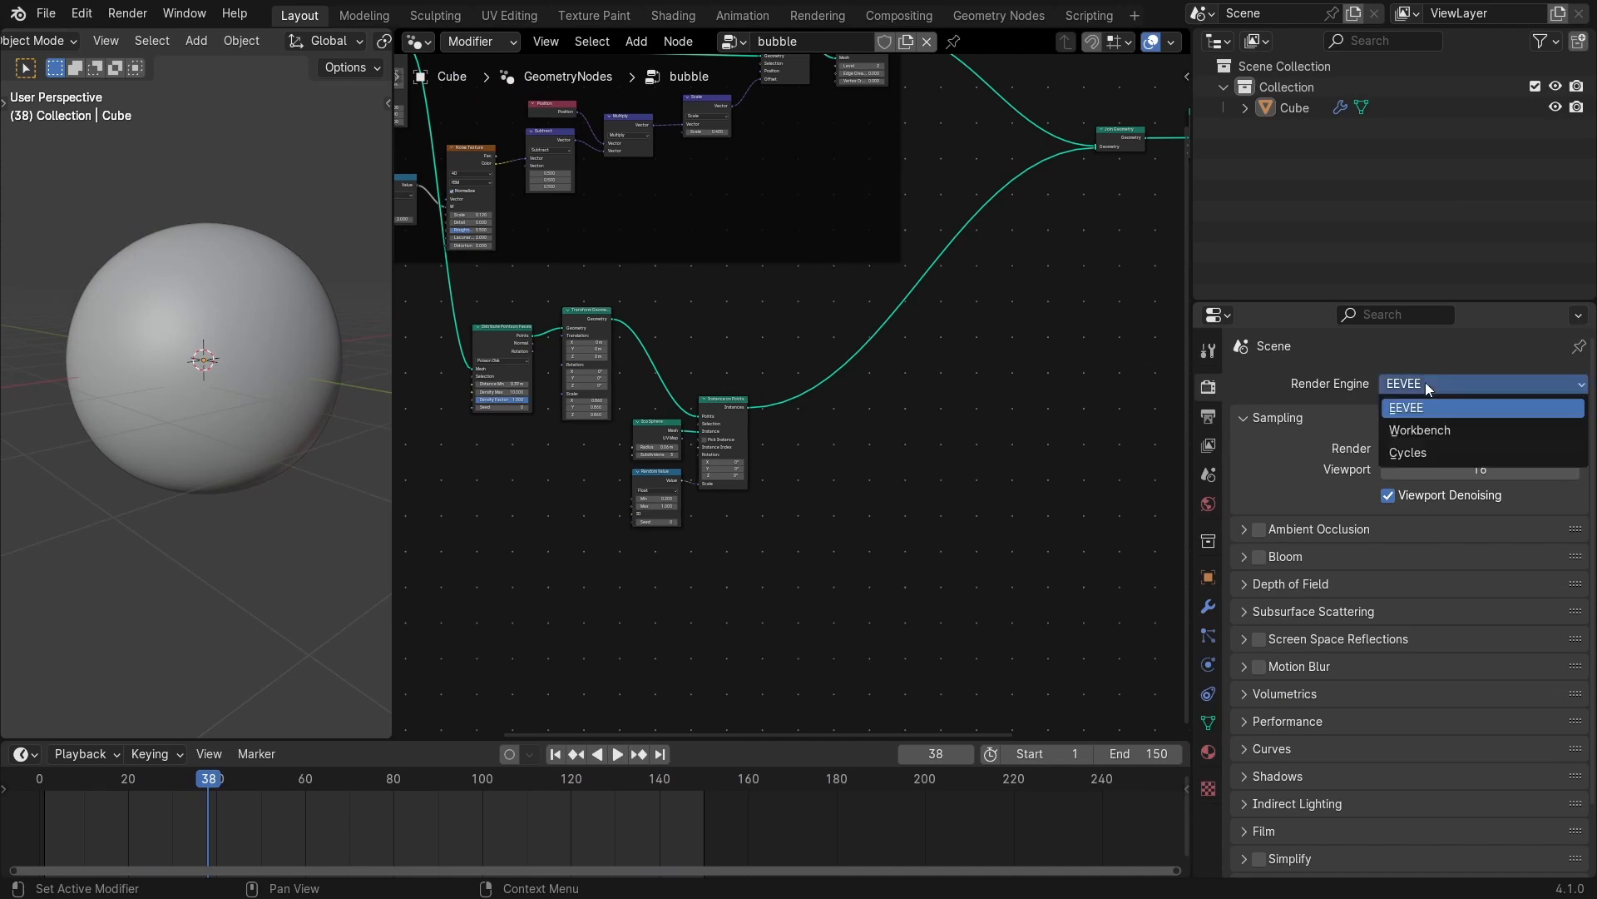
click(1406, 452)
double_click(1424, 712)
text(100)
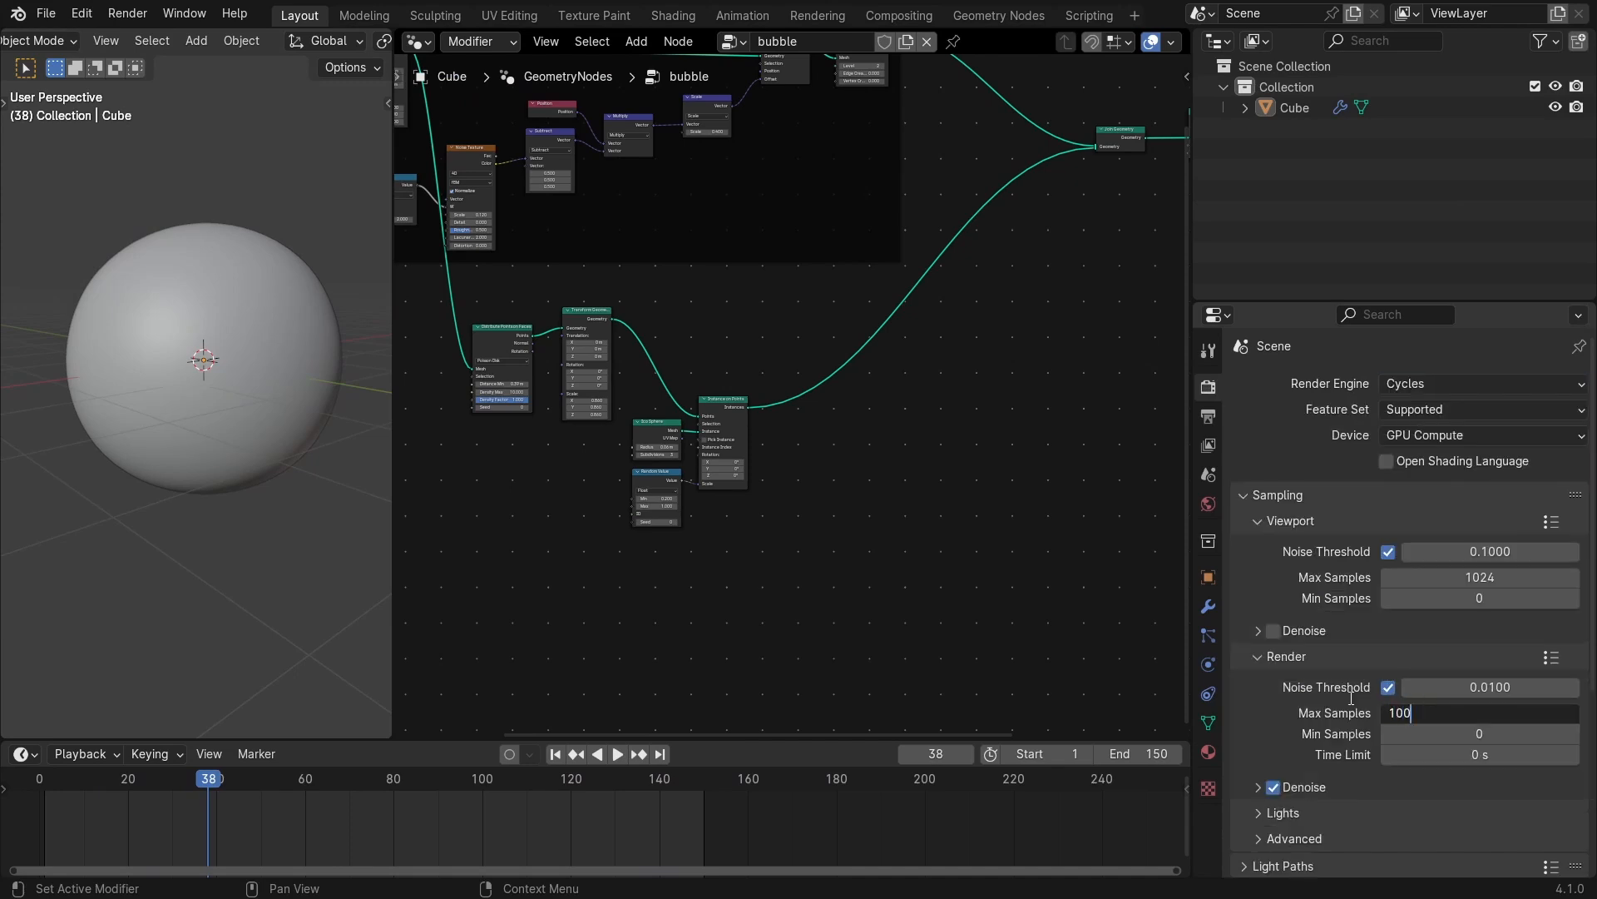
key(Return)
Narrow the properties editor slightly, show the World settings and switch the viewport to rendered shading.
drag(1192, 512, 1239, 506)
click(1255, 503)
key(z)
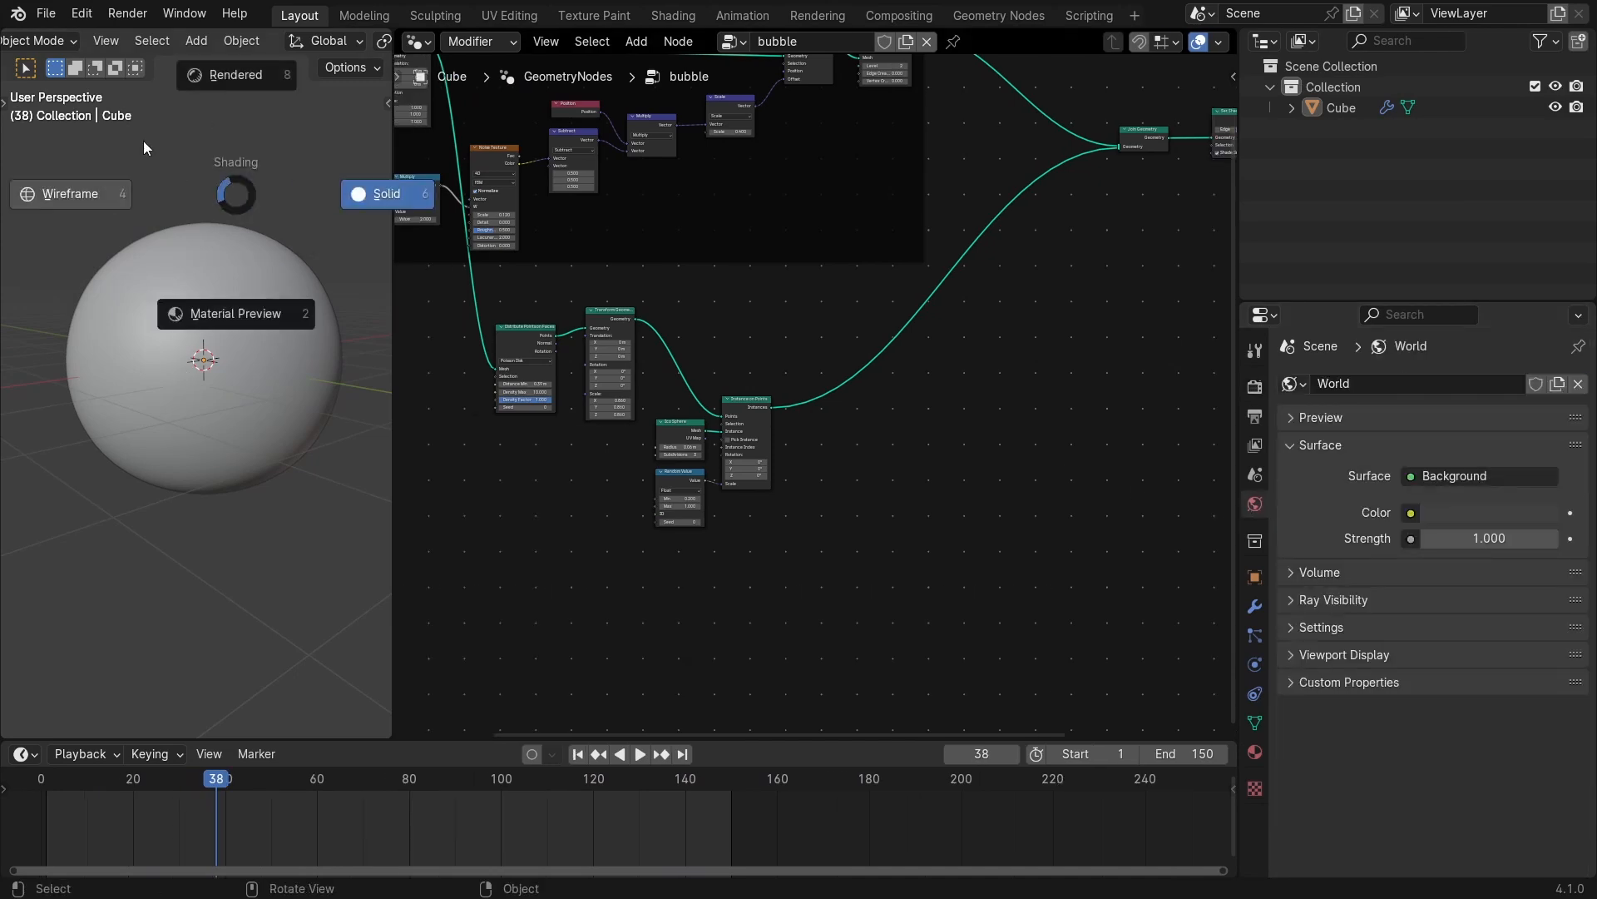
click(147, 138)
key(z)
click(228, 61)
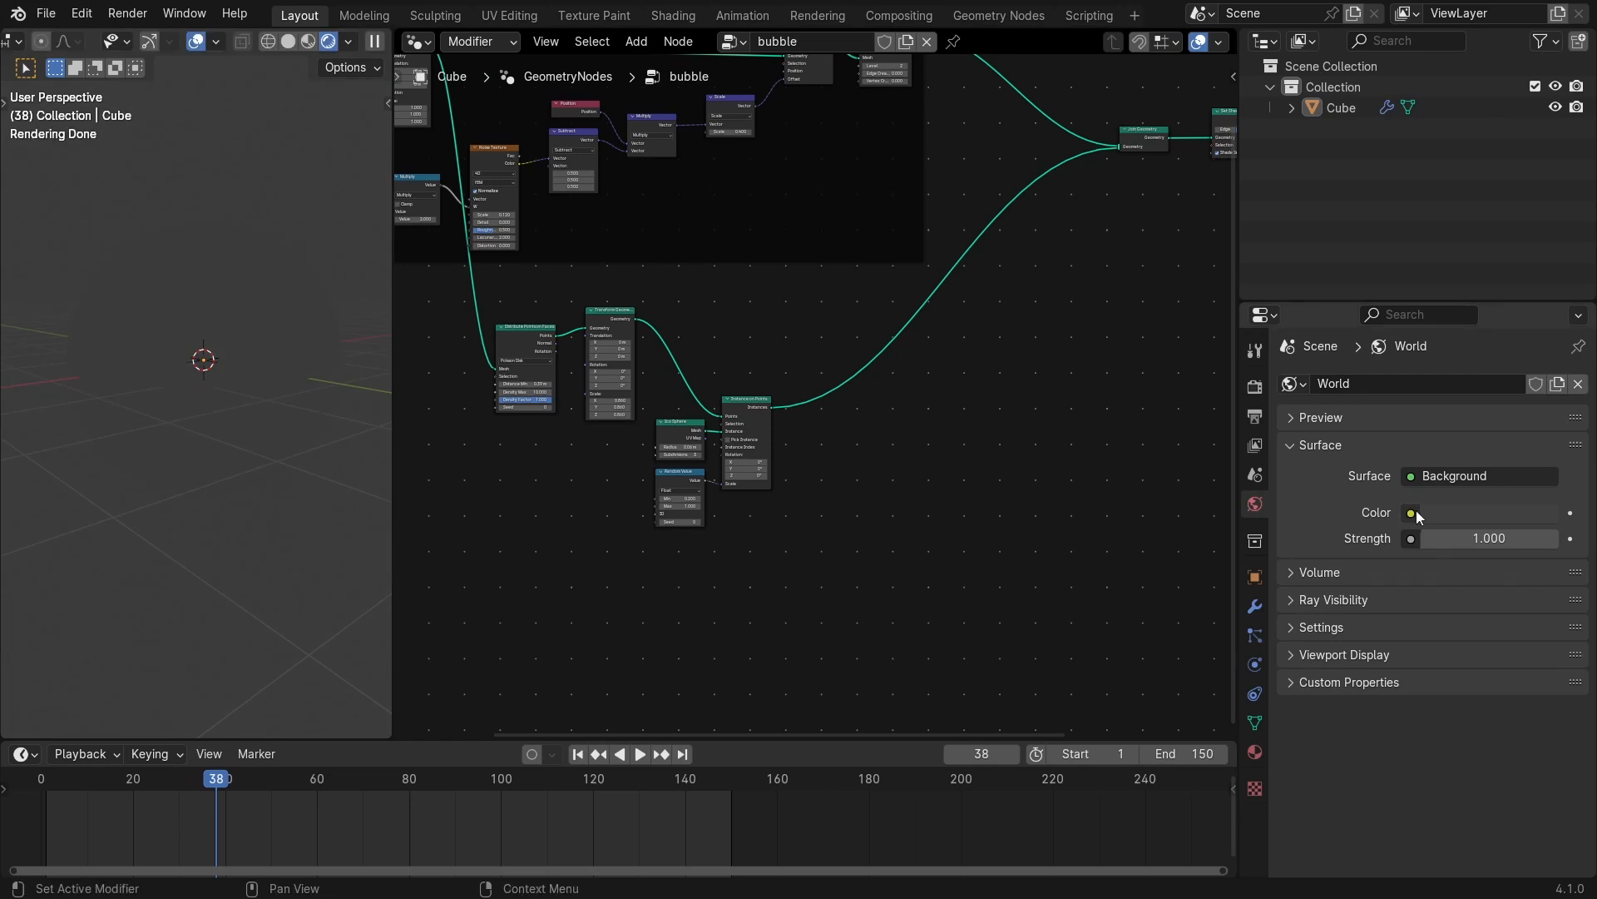
Assign a Gradient Texture to the world background color and set its gradient type to Easing after trying the spherical types.
click(1412, 514)
click(945, 542)
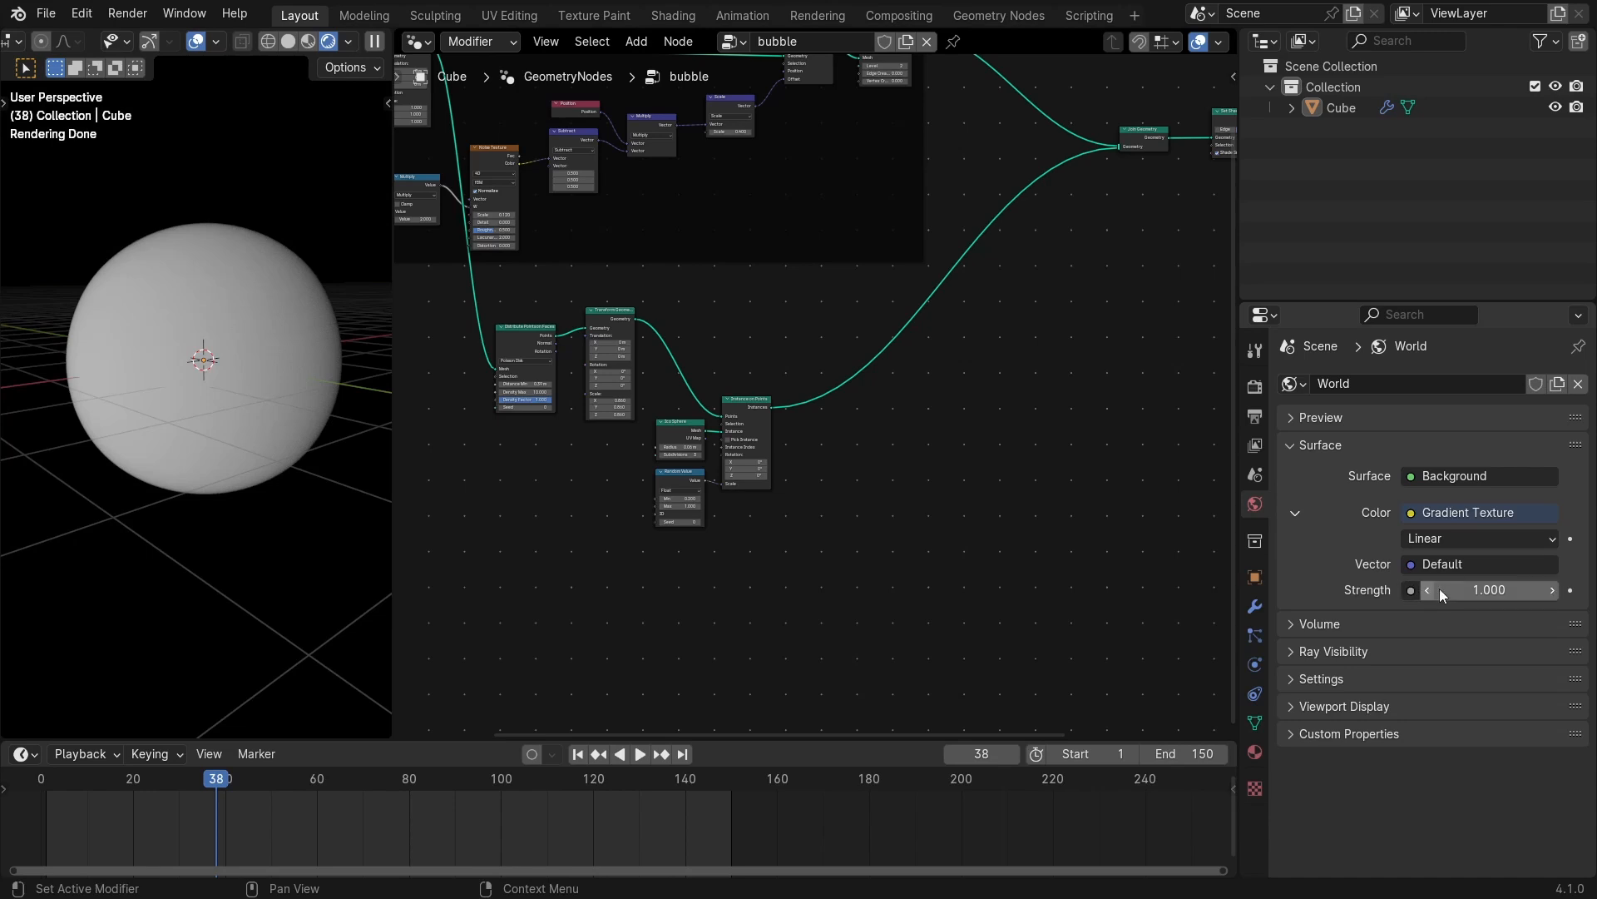
click(1424, 539)
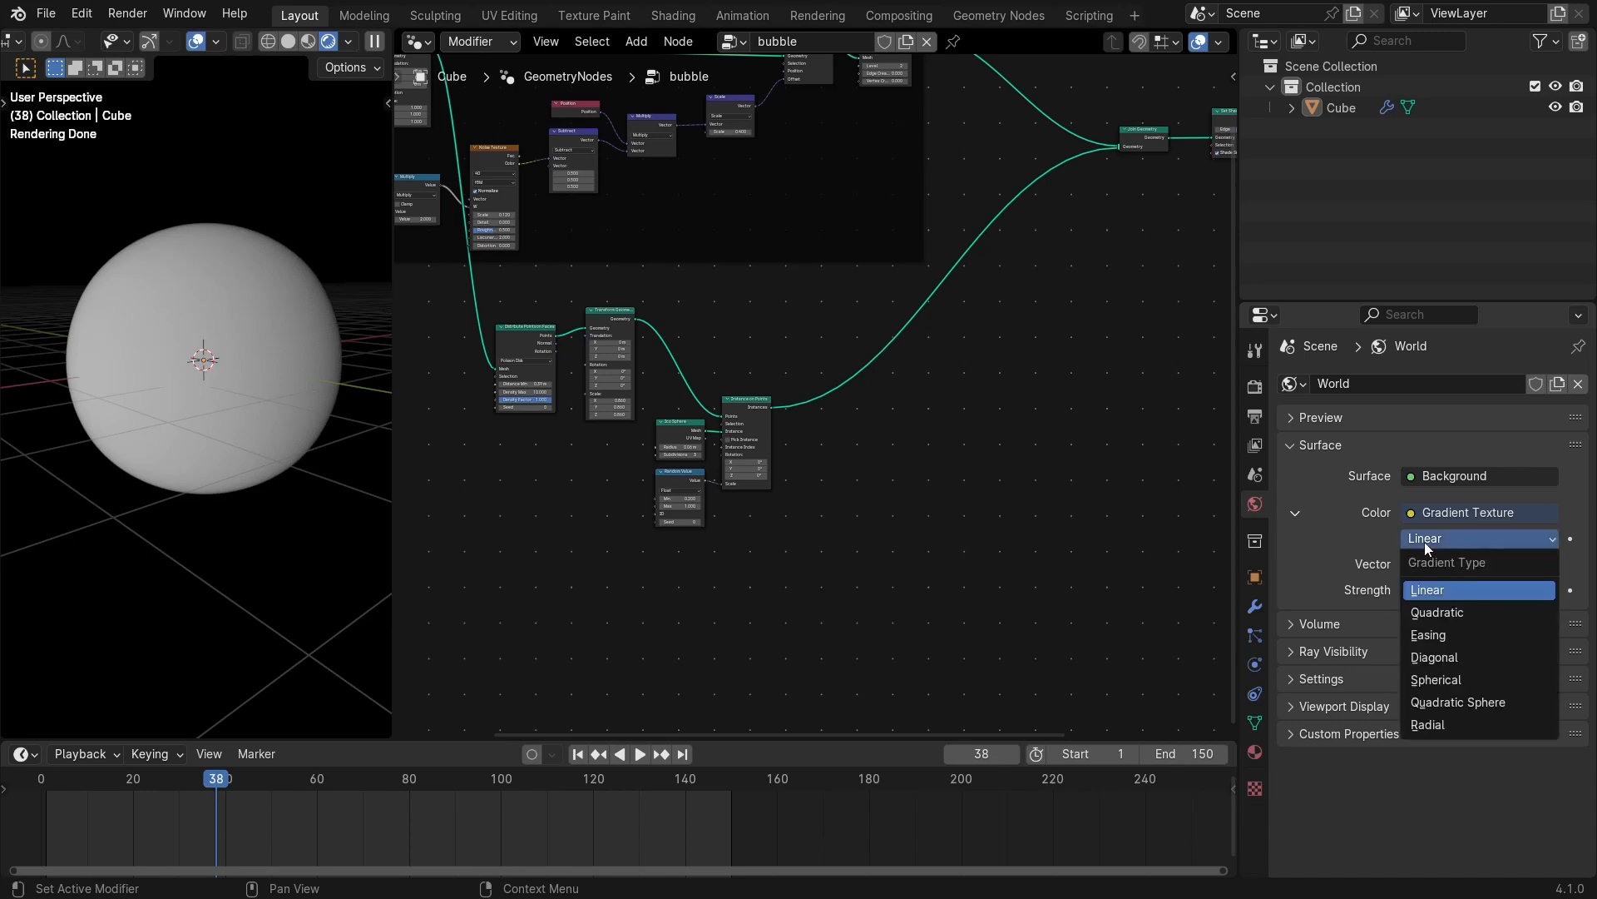
click(1428, 703)
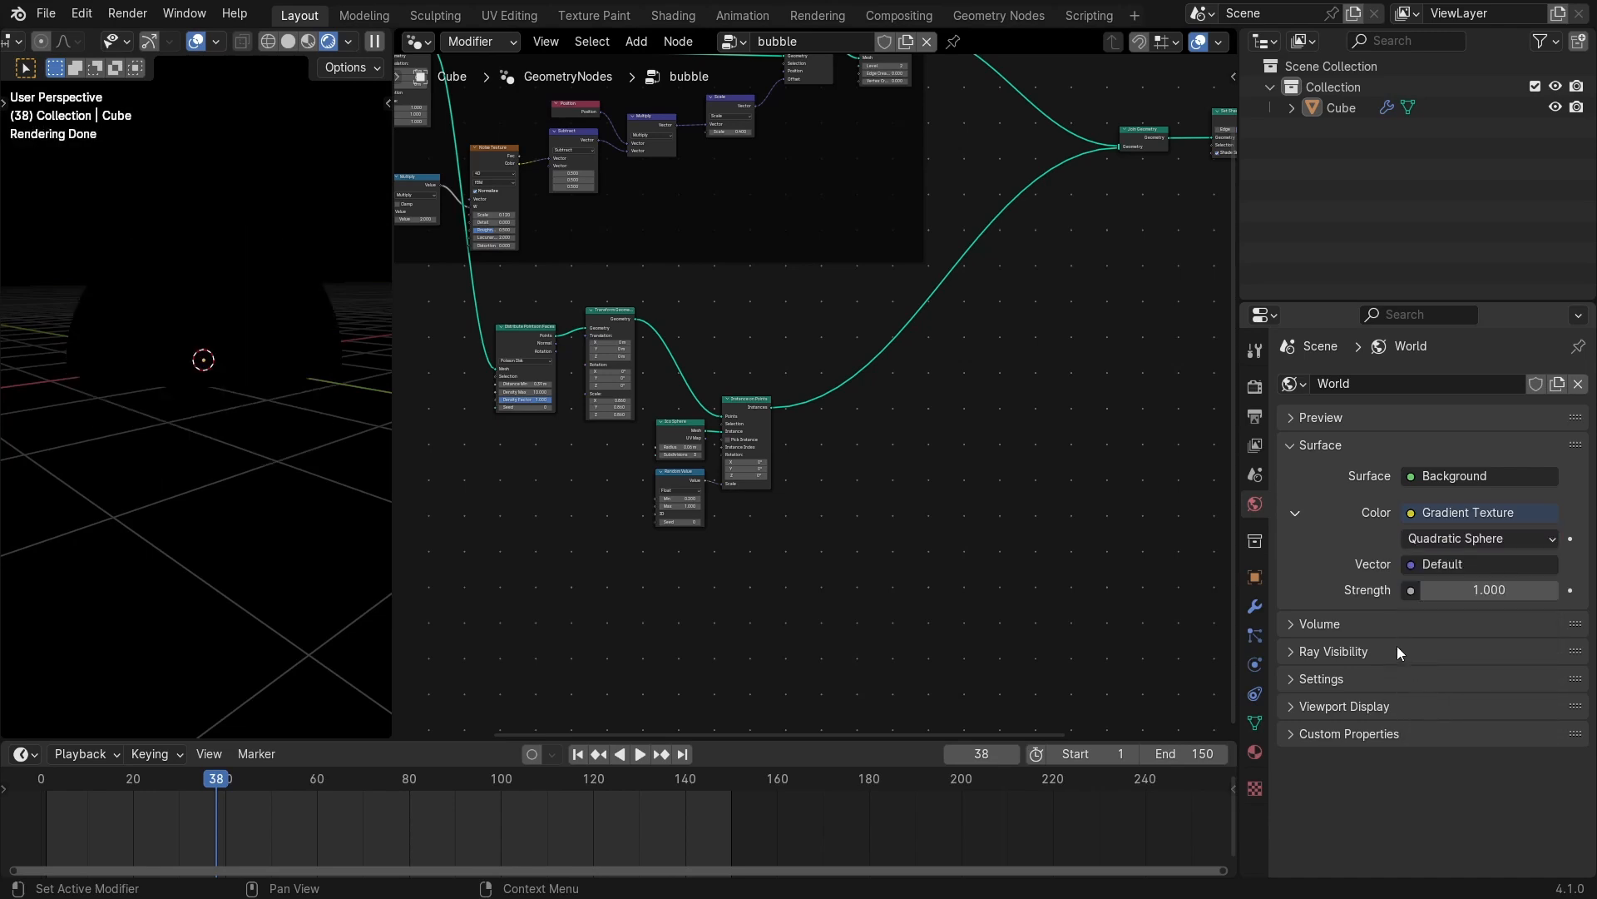
click(1421, 538)
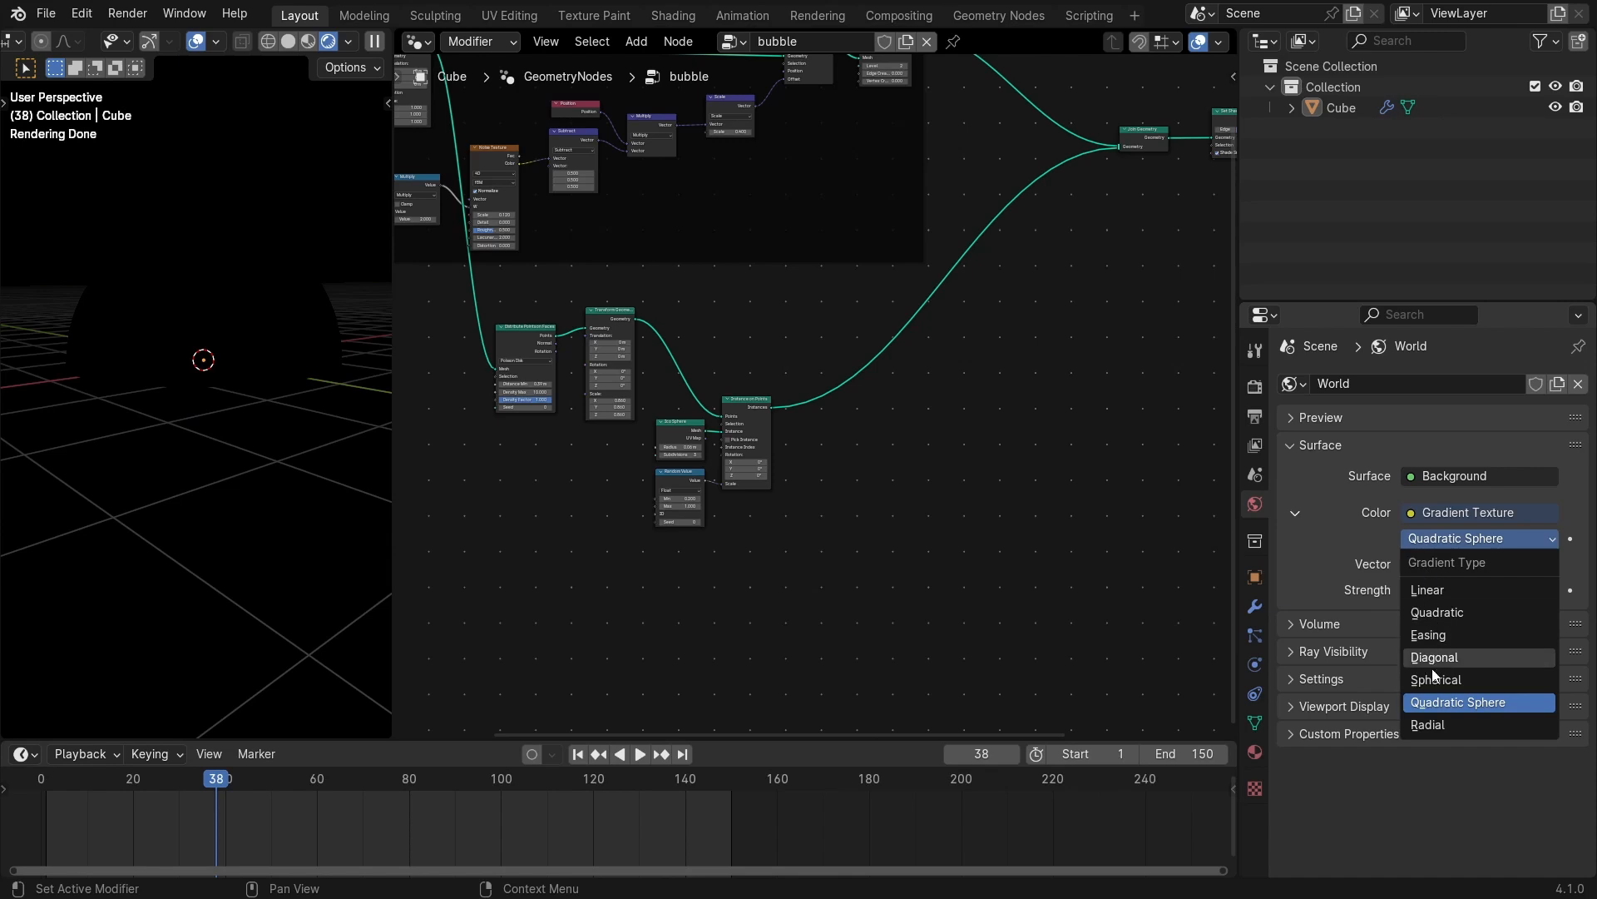
click(1430, 678)
click(1440, 538)
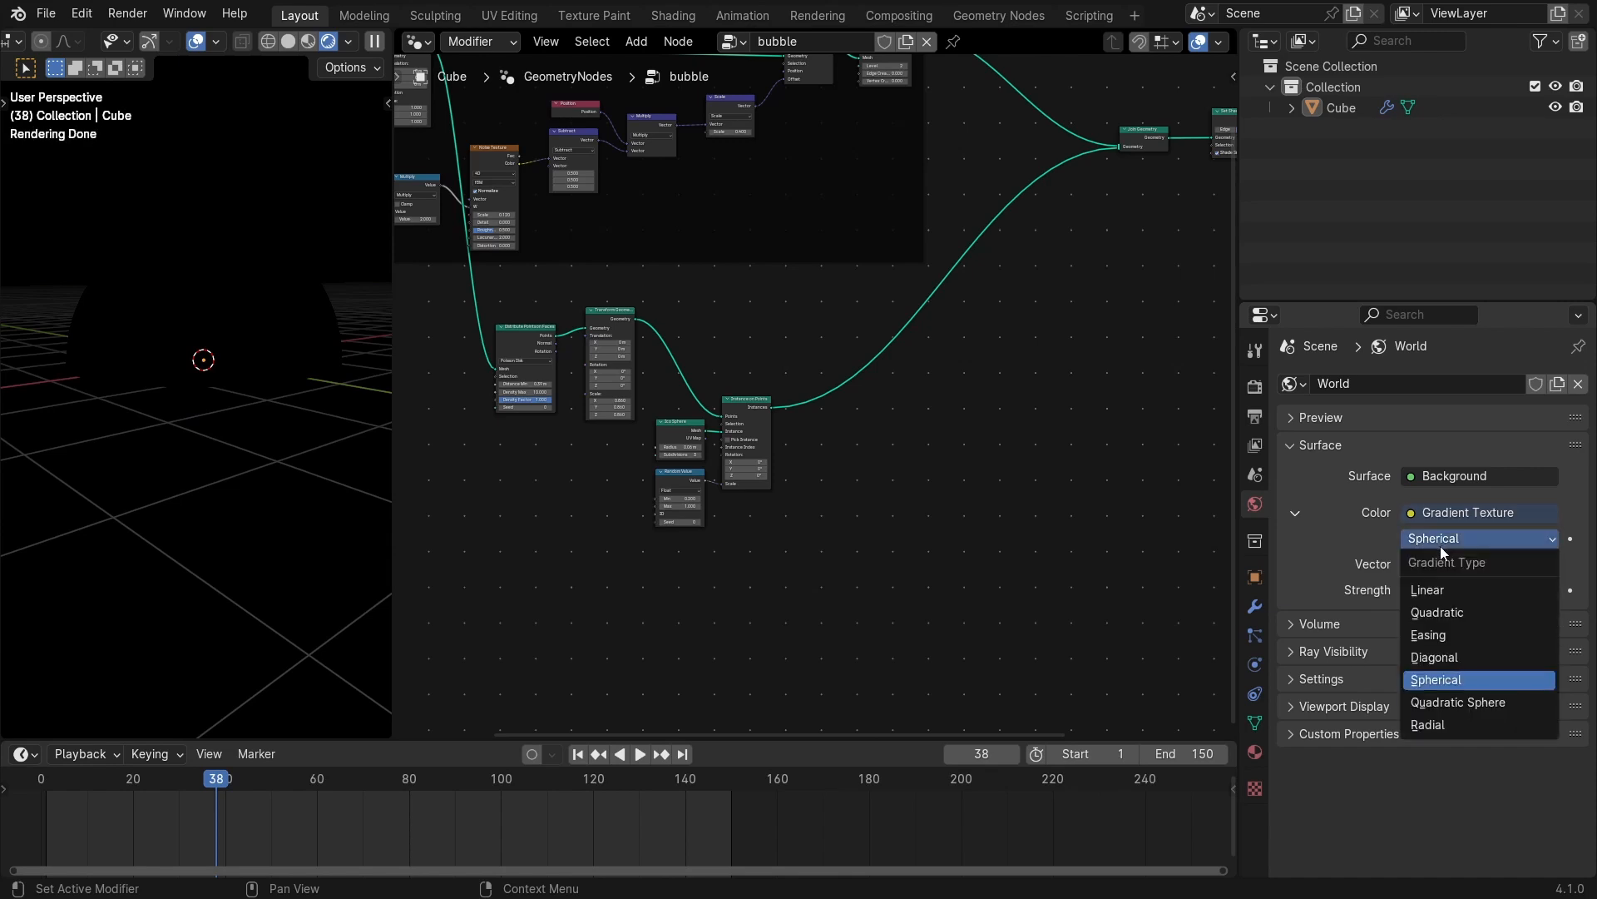
click(1436, 628)
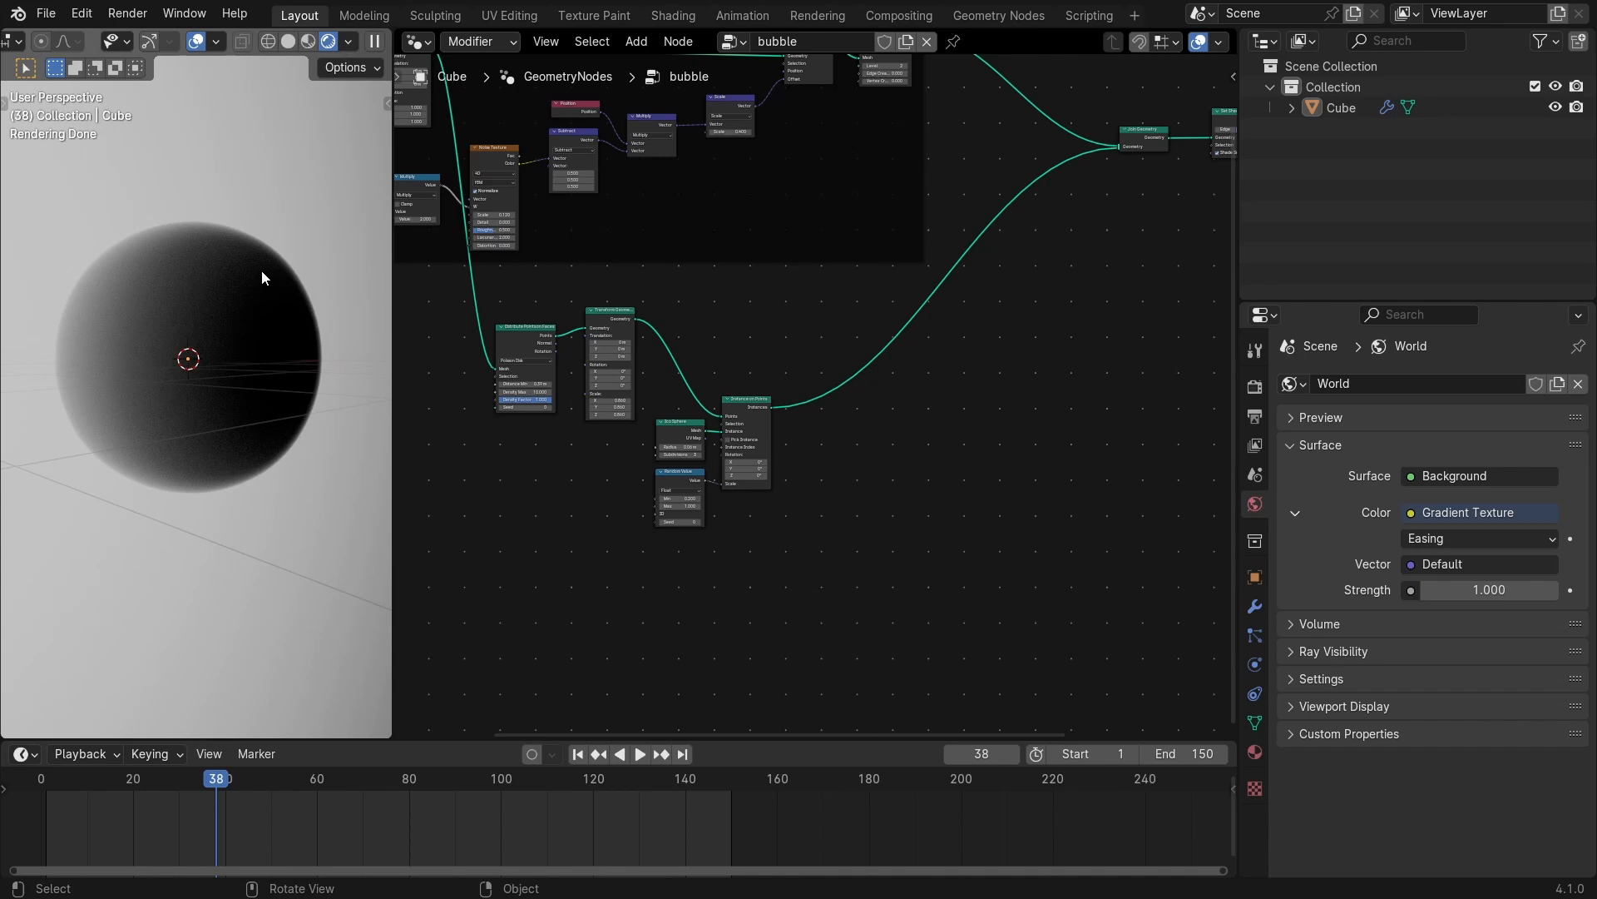
middle_drag(262, 271, 211, 162)
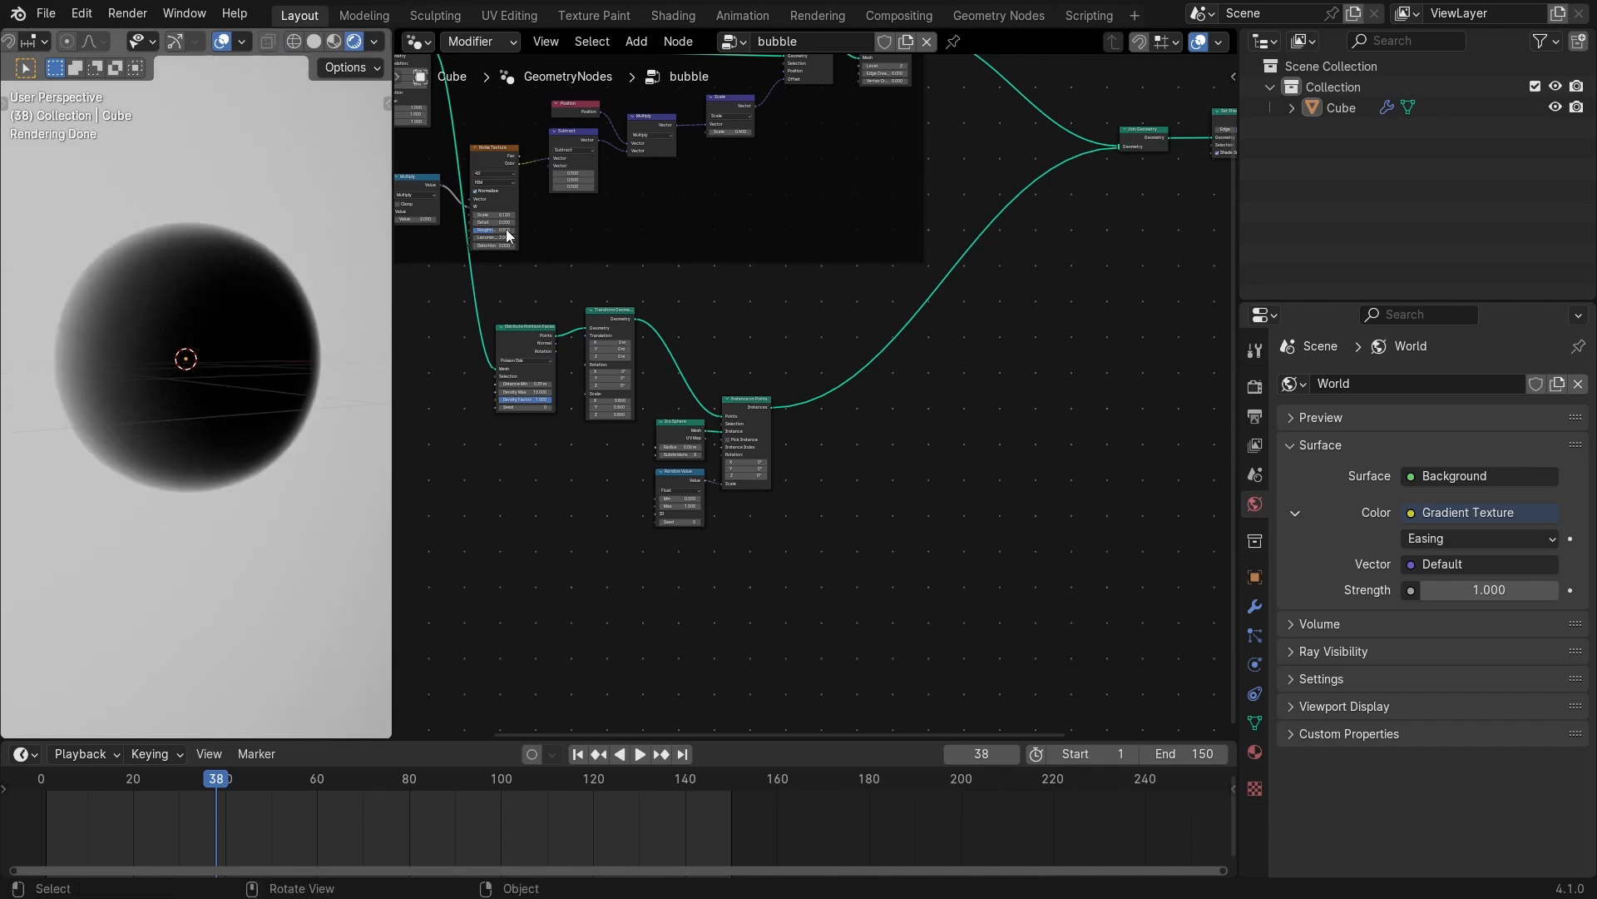
Set the transmission weight of the water material to 1.
click(1255, 751)
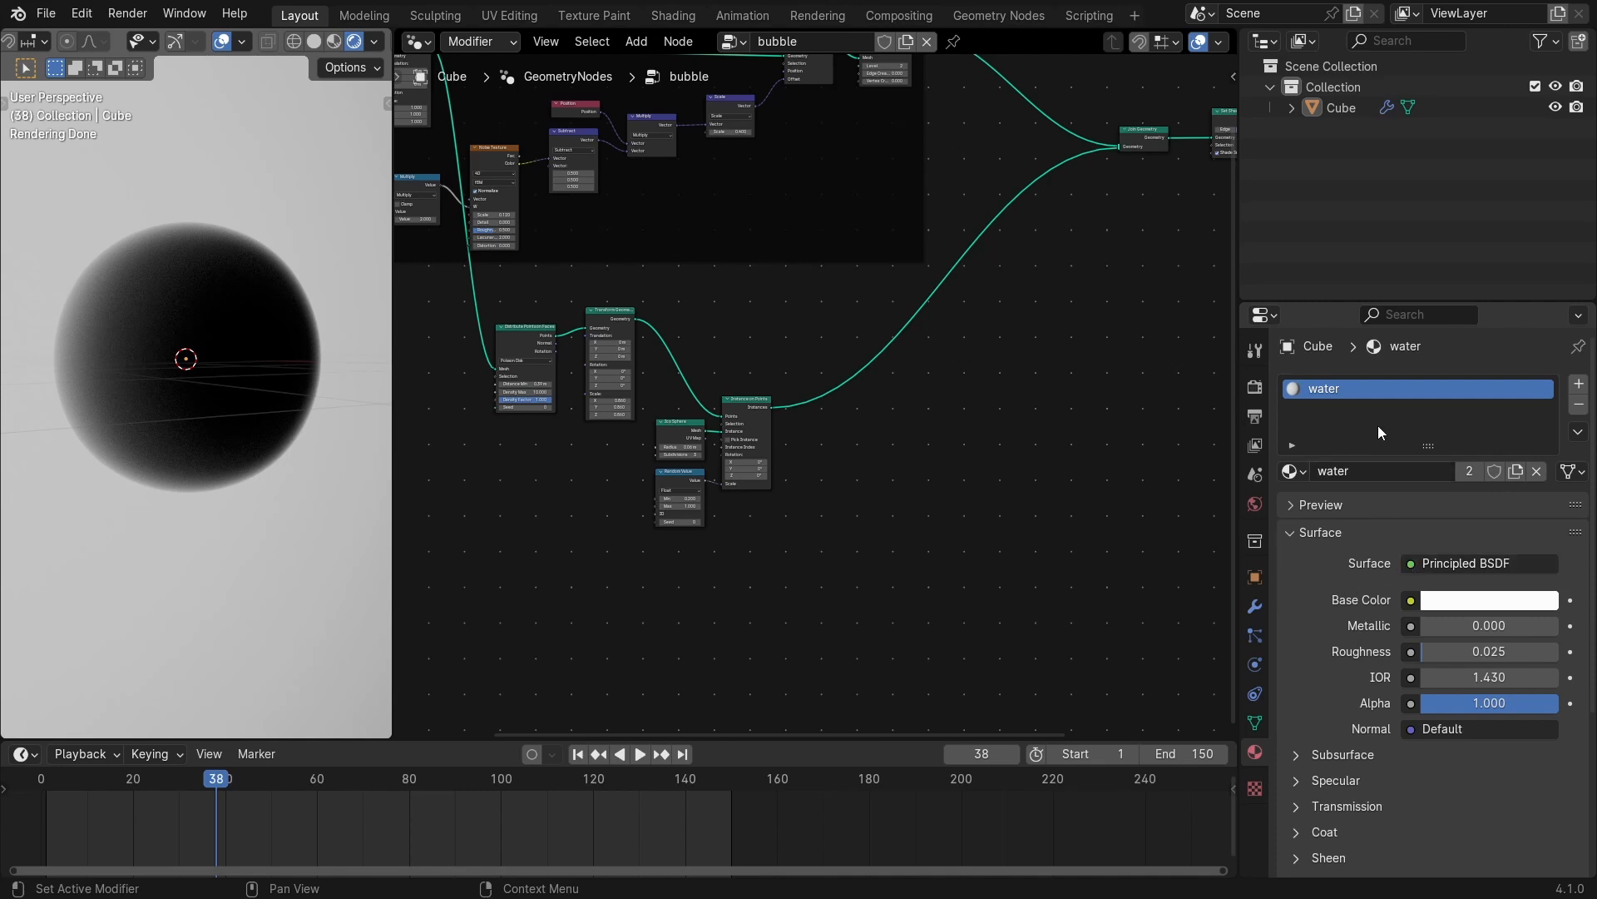
scroll(1351, 597, down, 3)
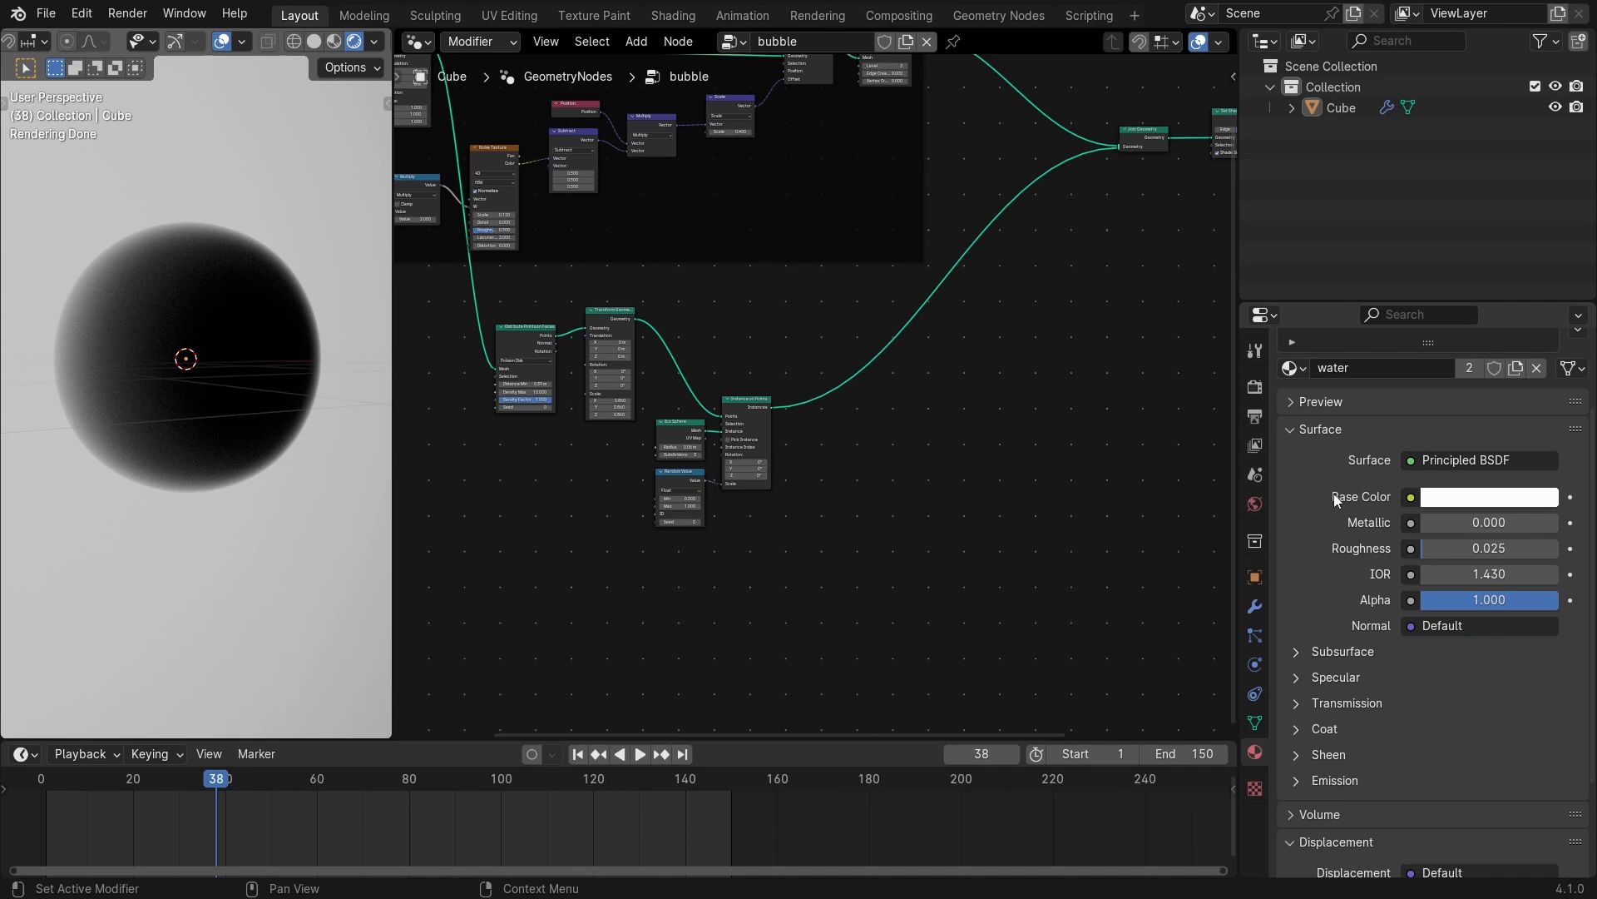
scroll(1331, 524, up, 1)
scroll(1329, 543, down, 2)
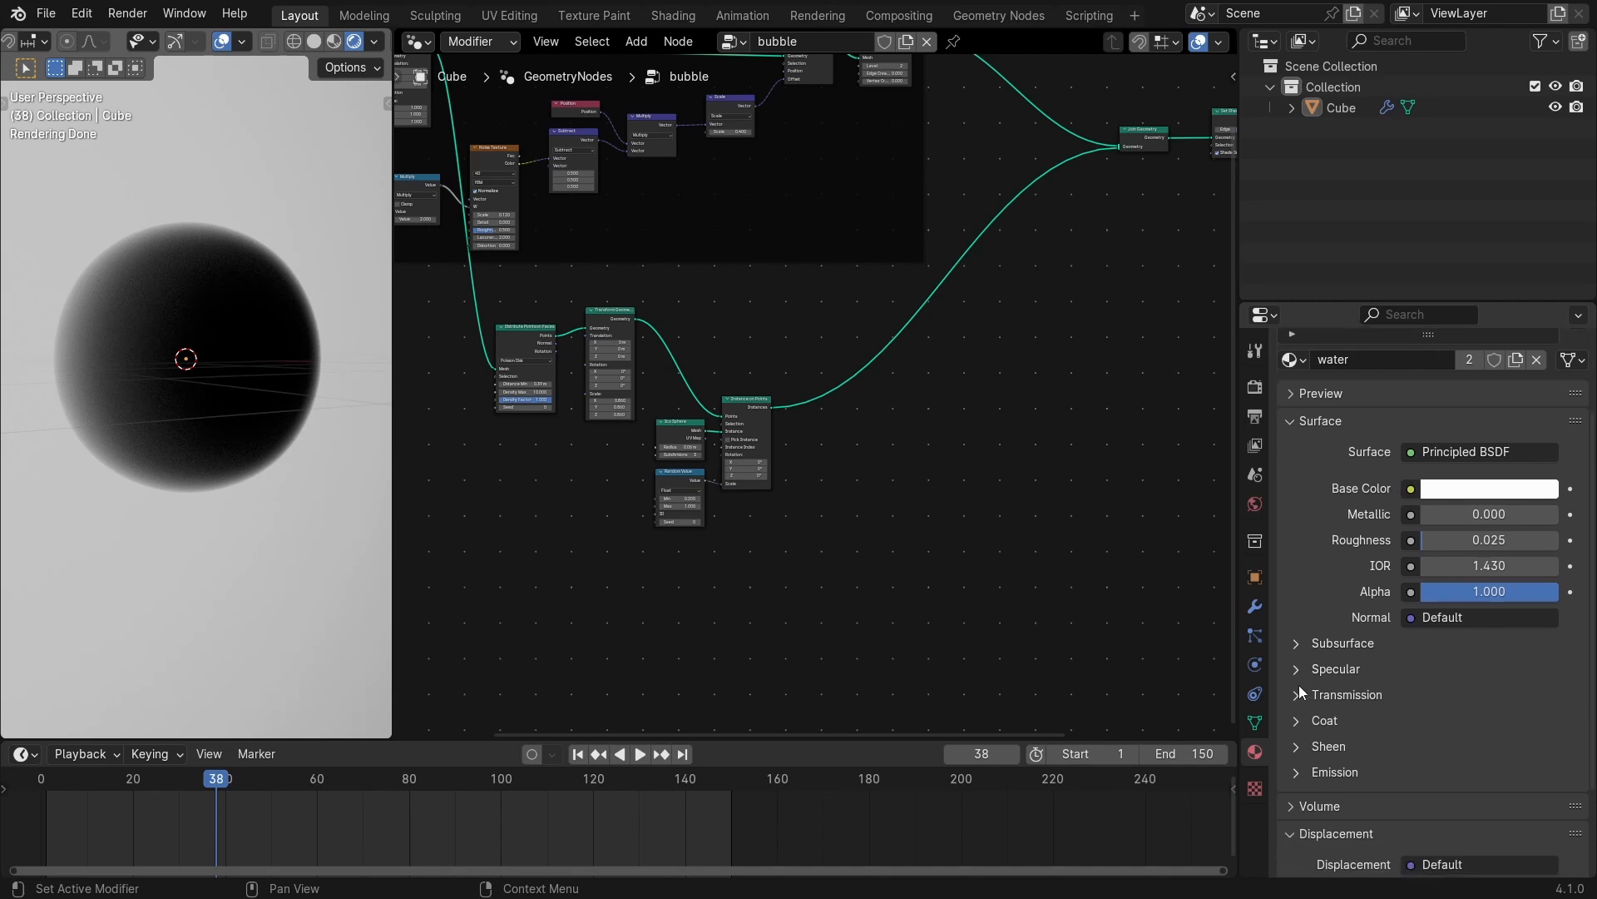
click(1297, 692)
click(1457, 719)
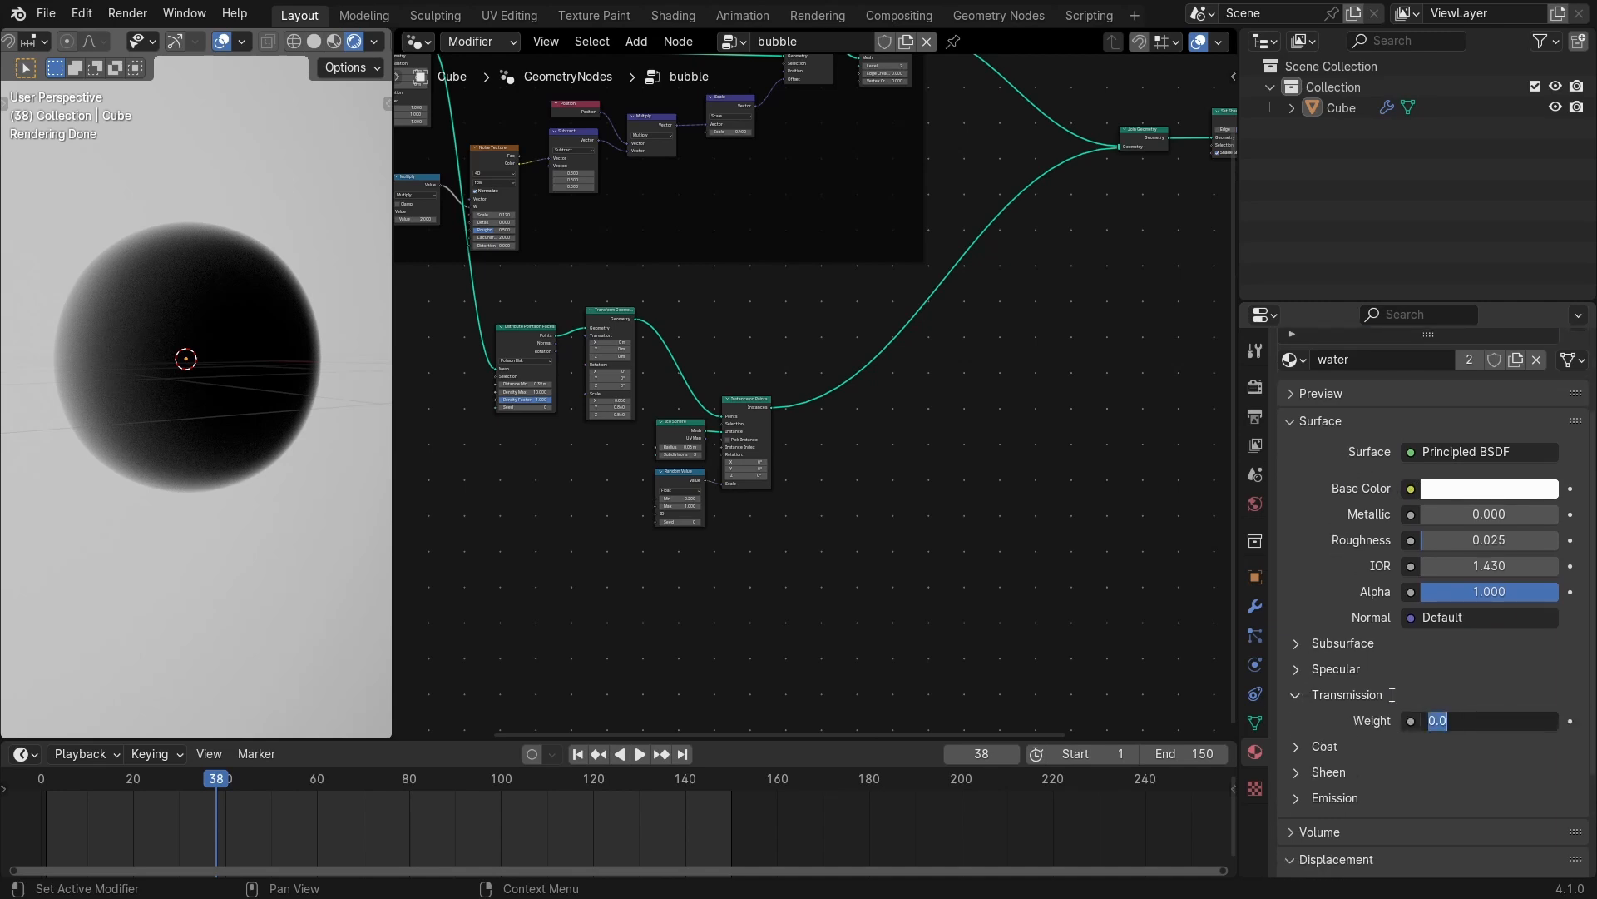
text(1)
key(Return)
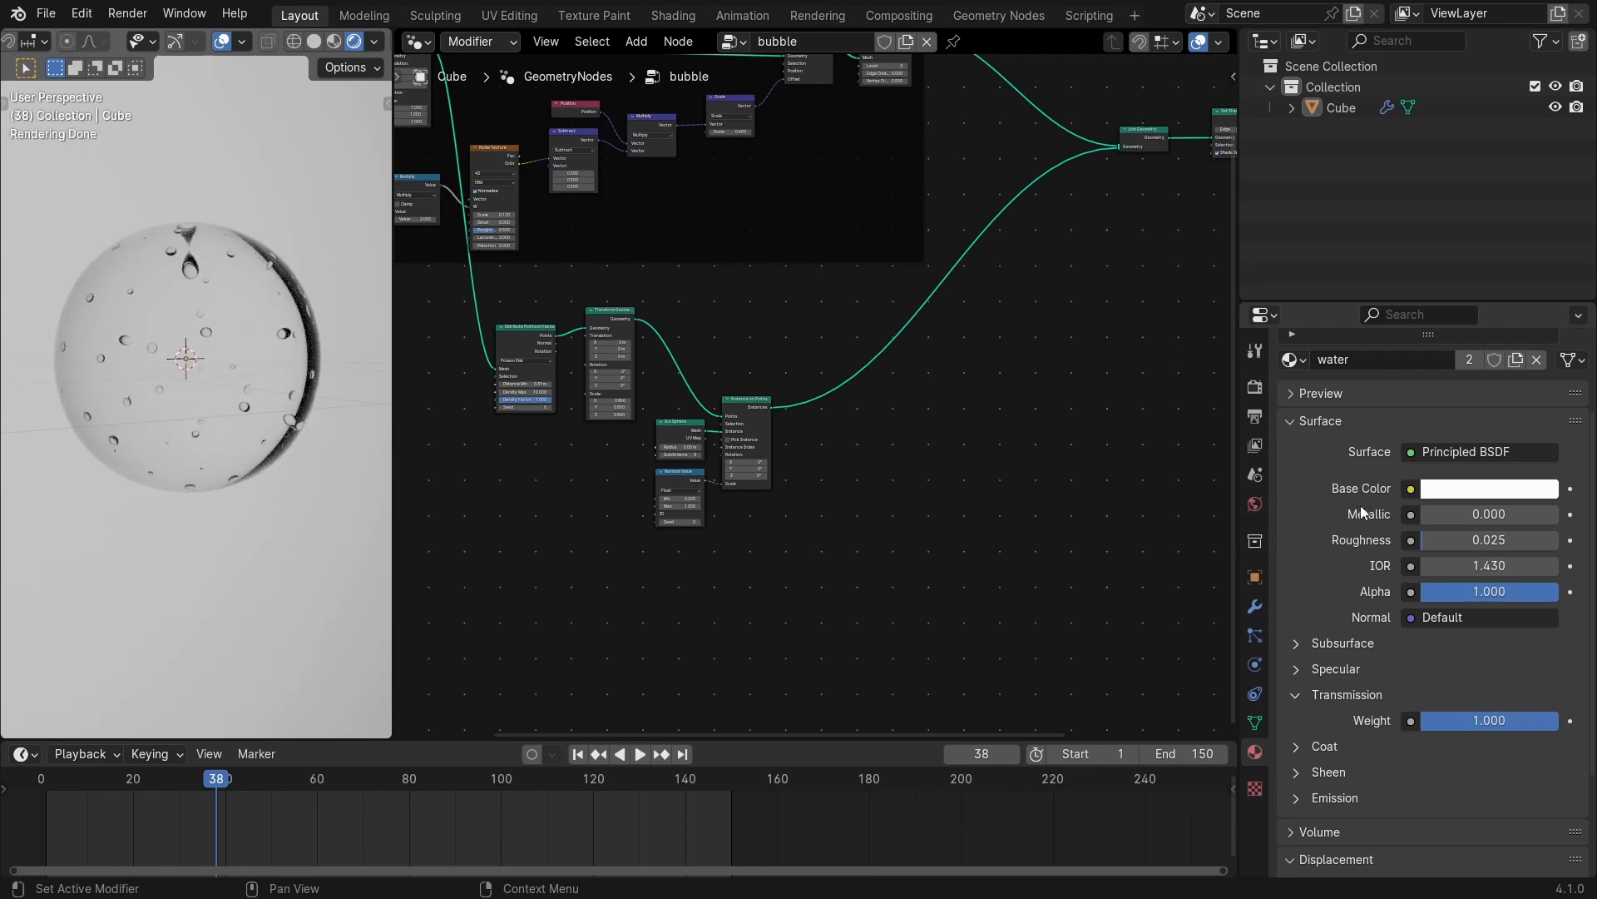
scroll(1329, 728, up, 3)
Inspect the rendered bubble from another angle and hide the viewport overlays.
key(ctrl+space)
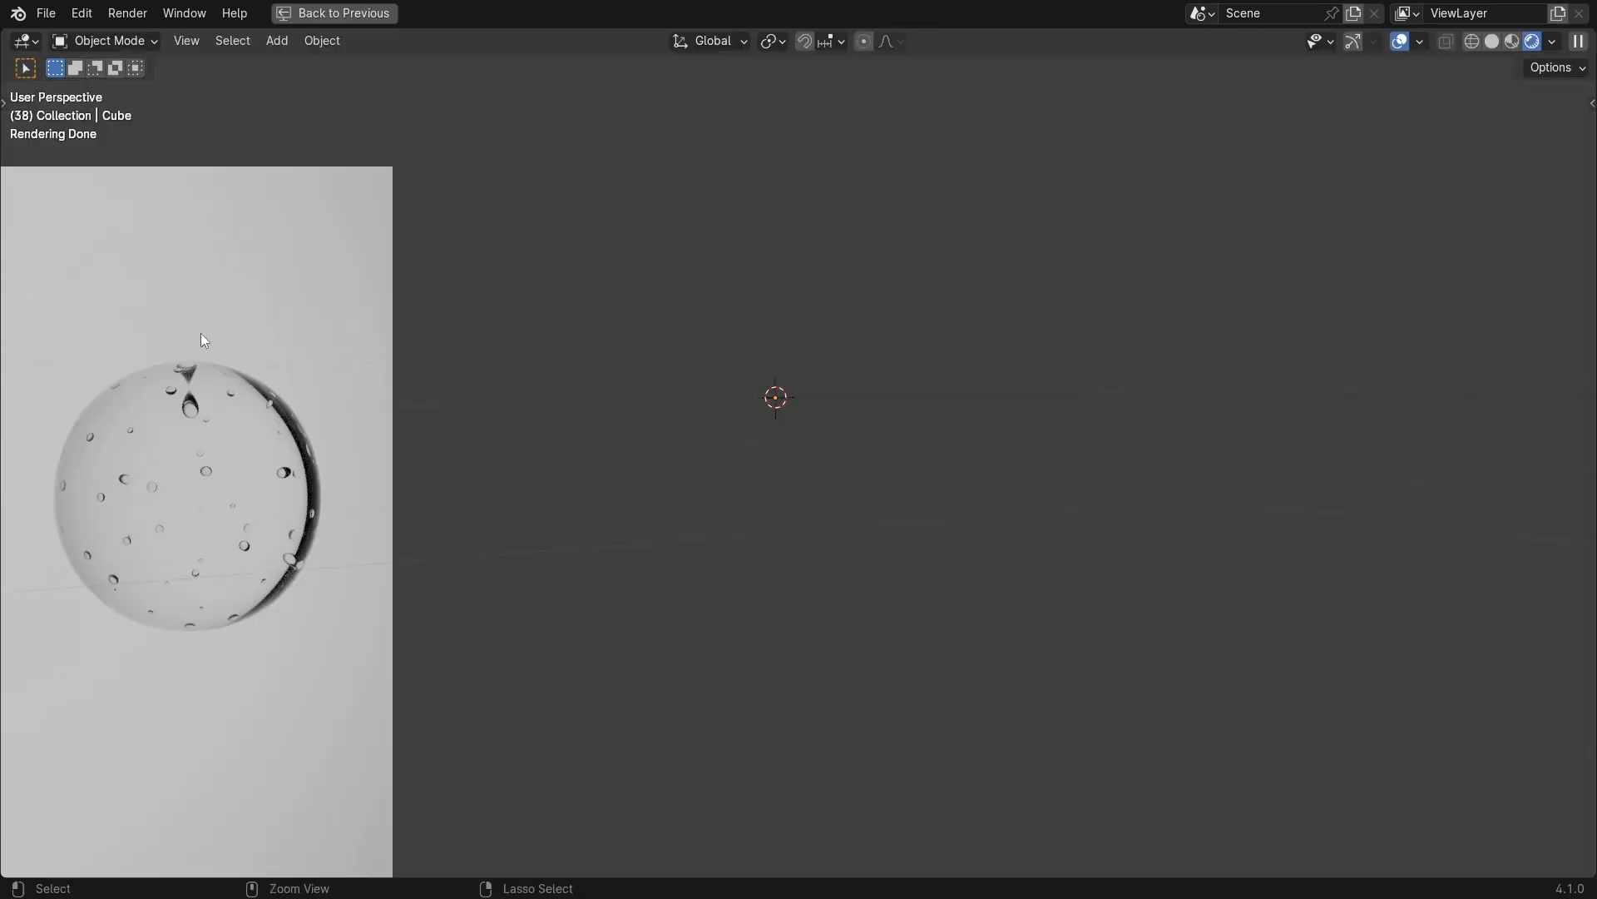
middle_drag(612, 258, 427, 263)
key(ctrl+space)
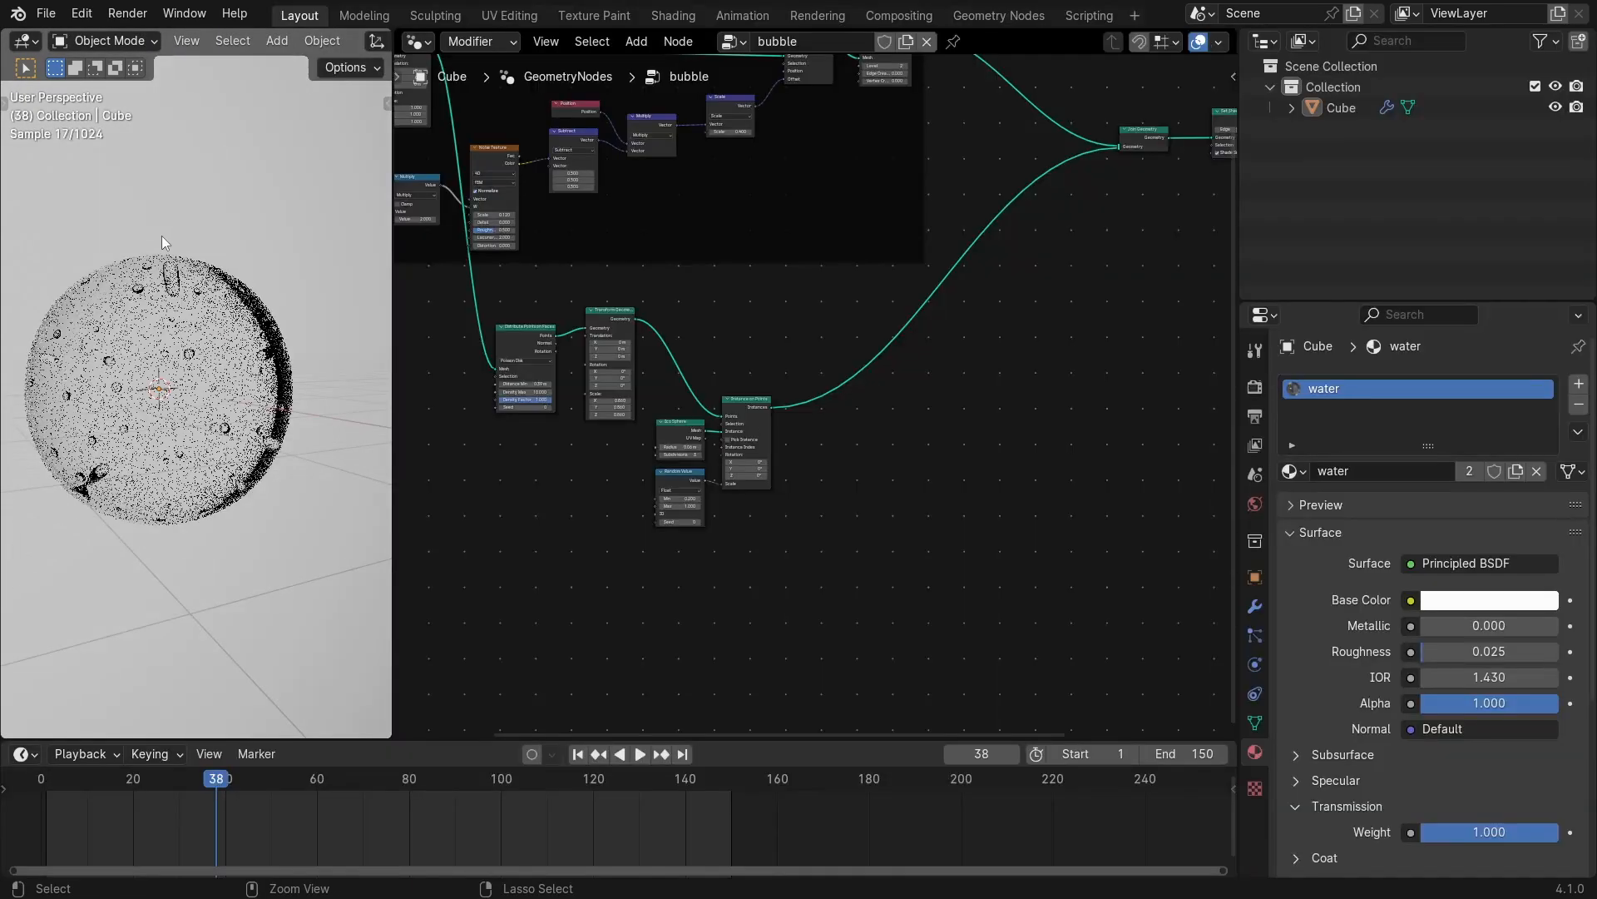
middle_drag(181, 211, 212, 208)
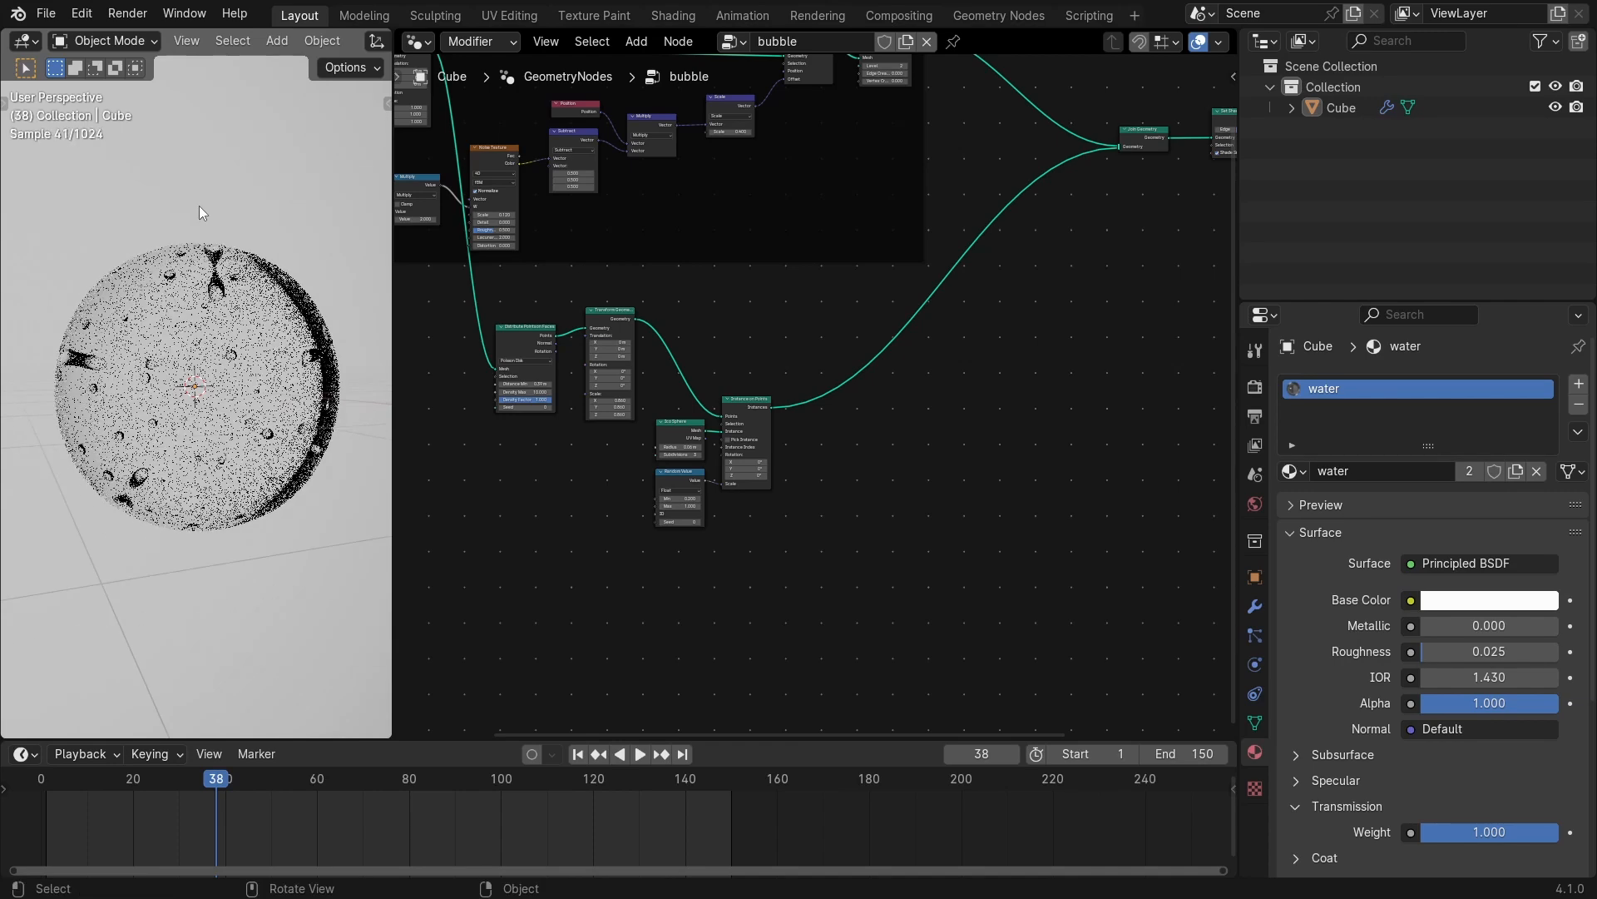
scroll(320, 39, down, 5)
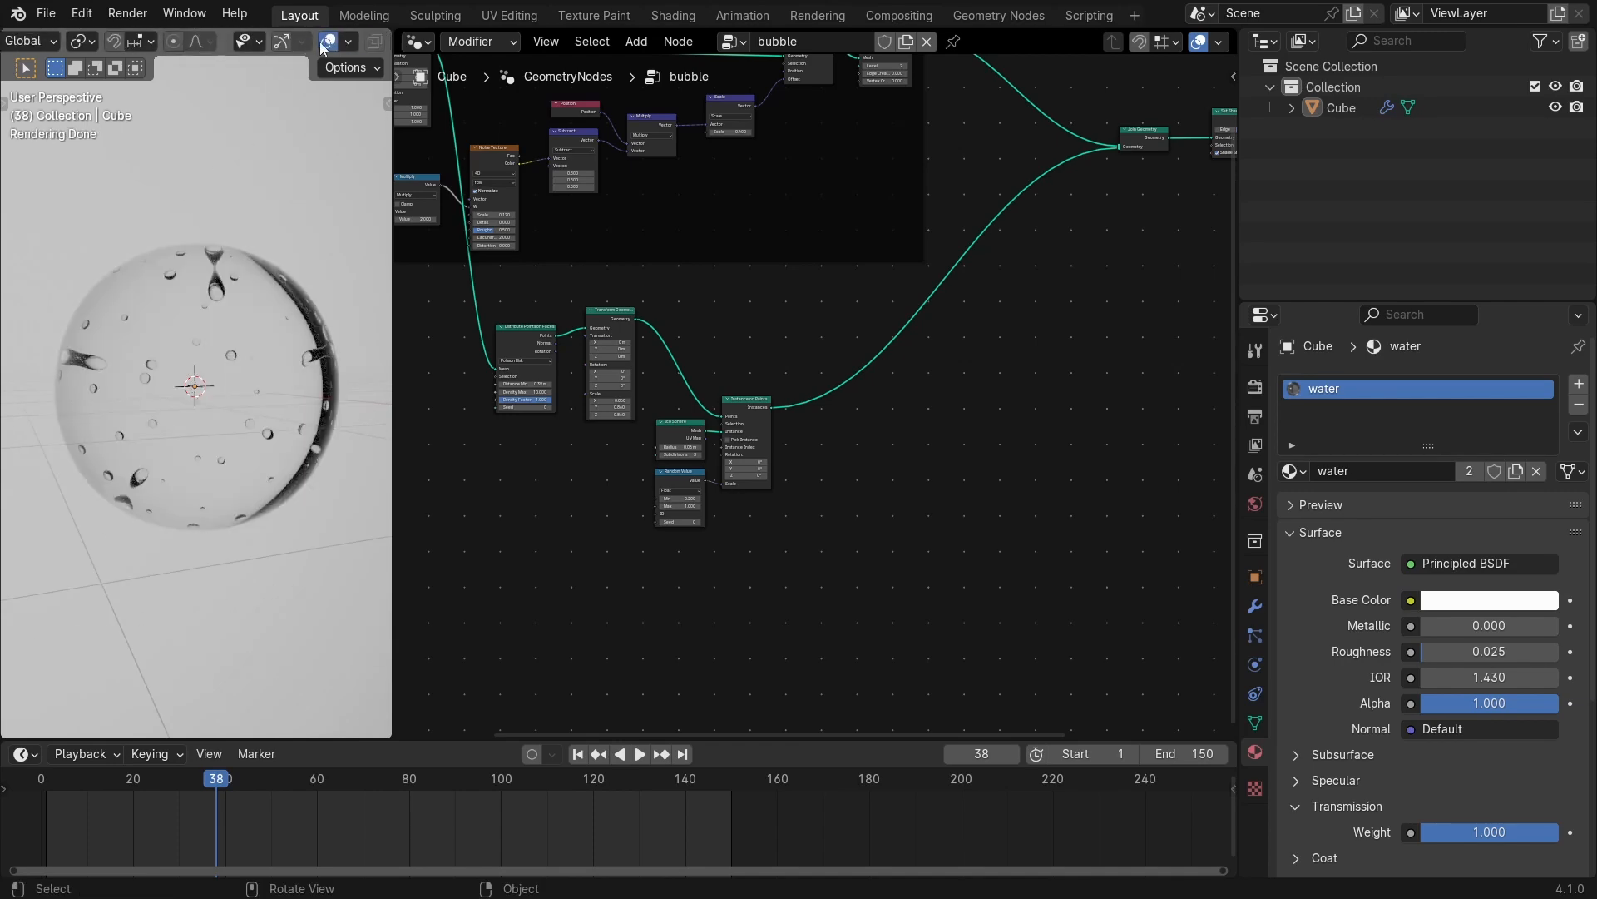
click(269, 42)
Frame the whole node tree and play the animation to check the rotating bubble in rendered shading.
key(Home)
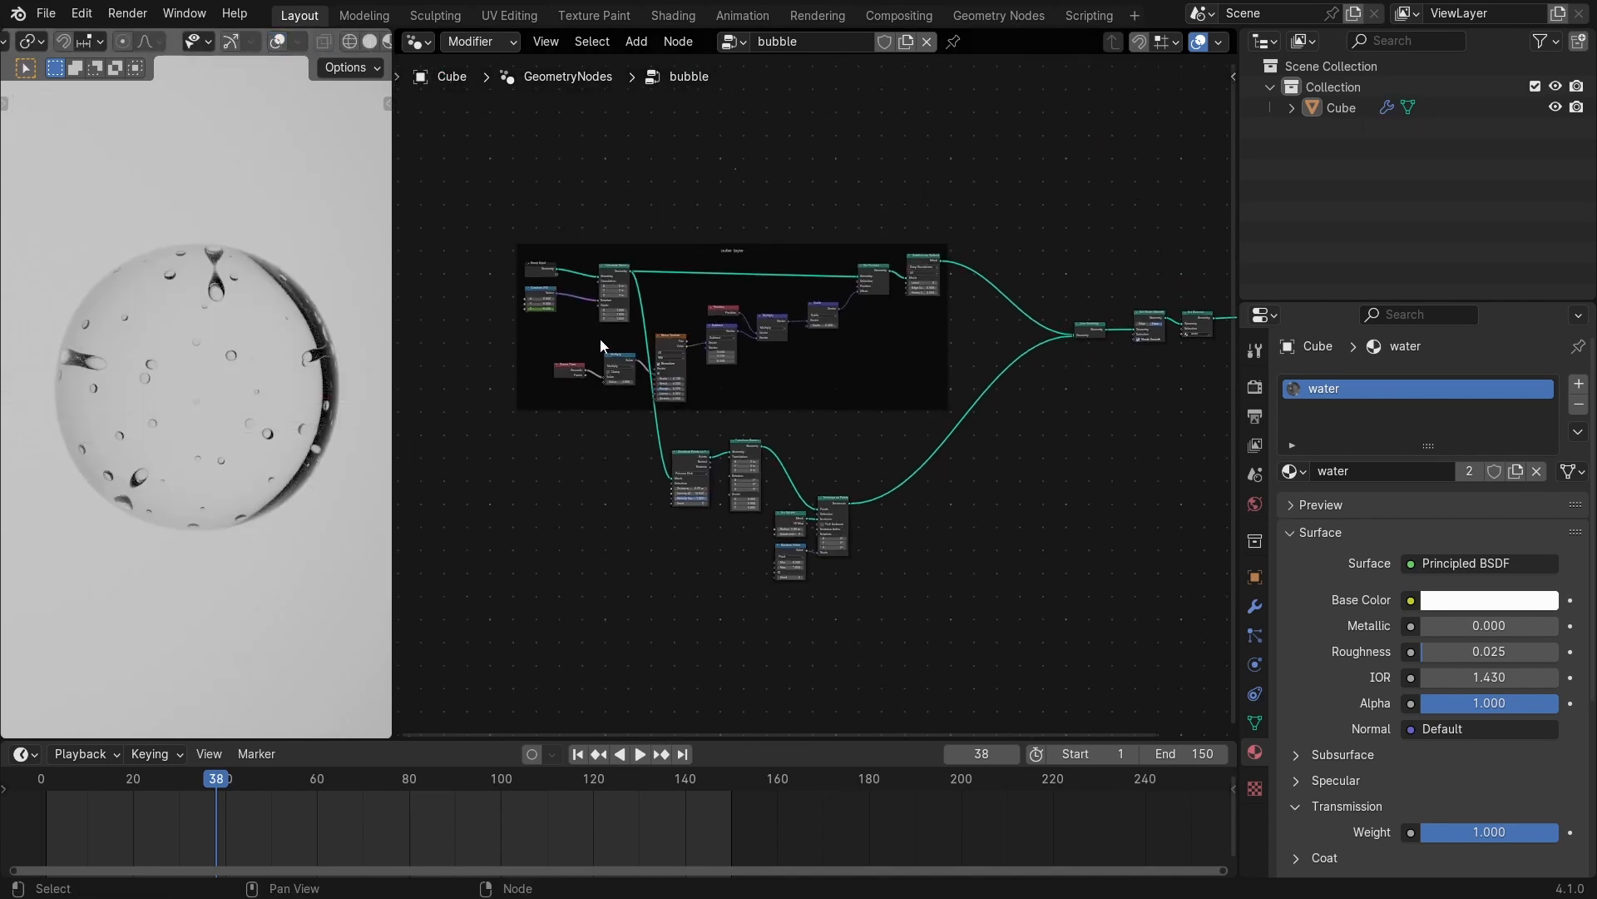
key(space)
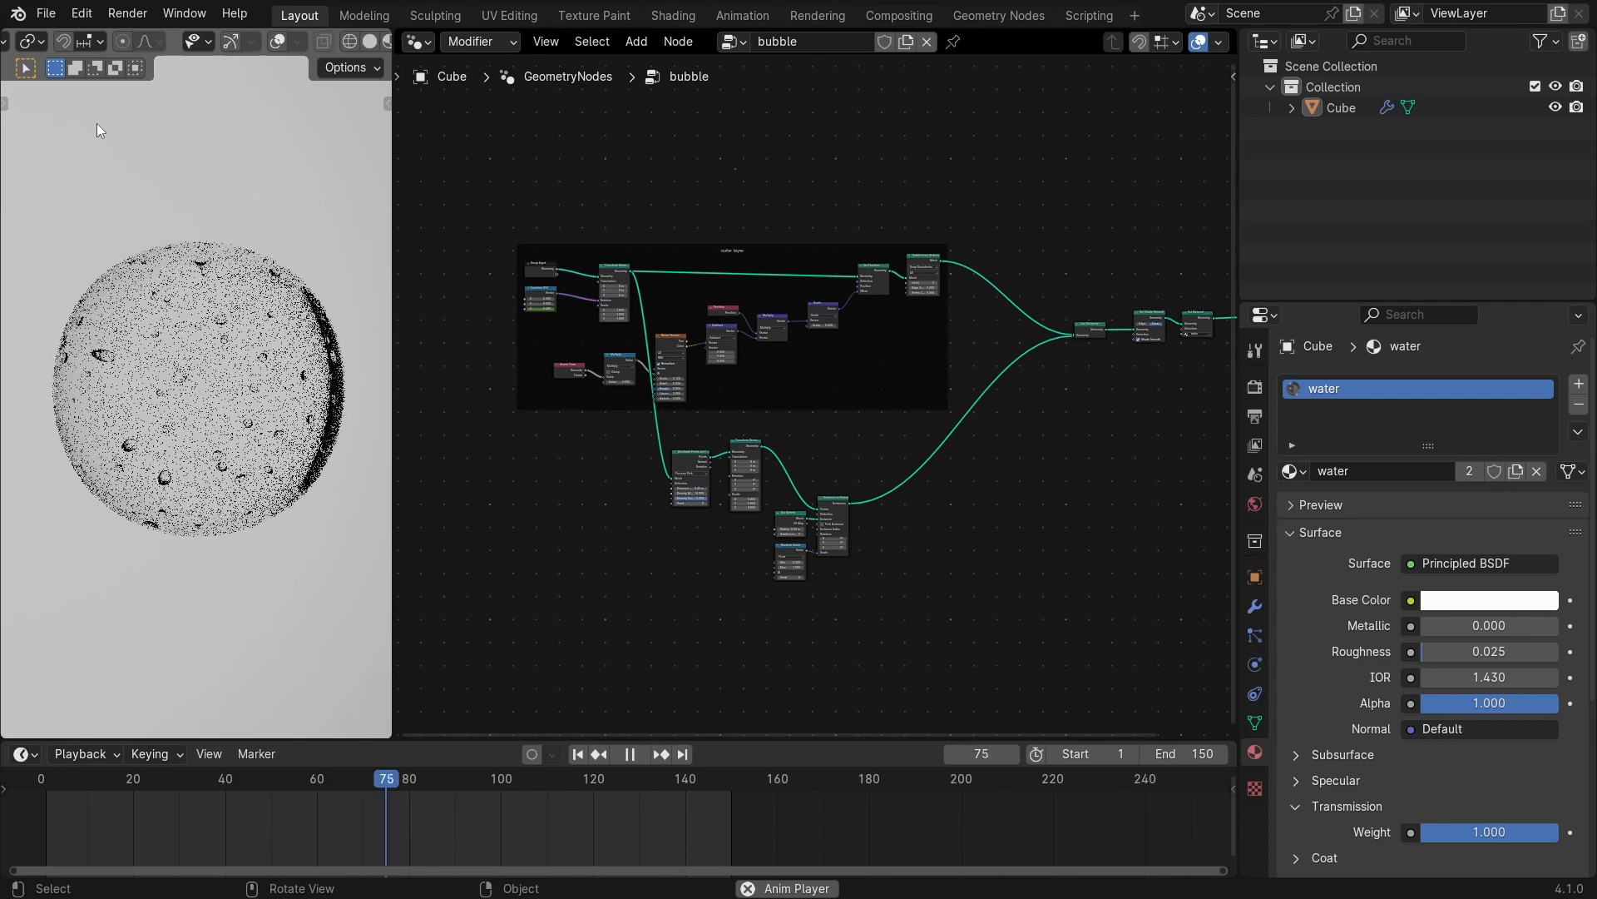
key(Escape)
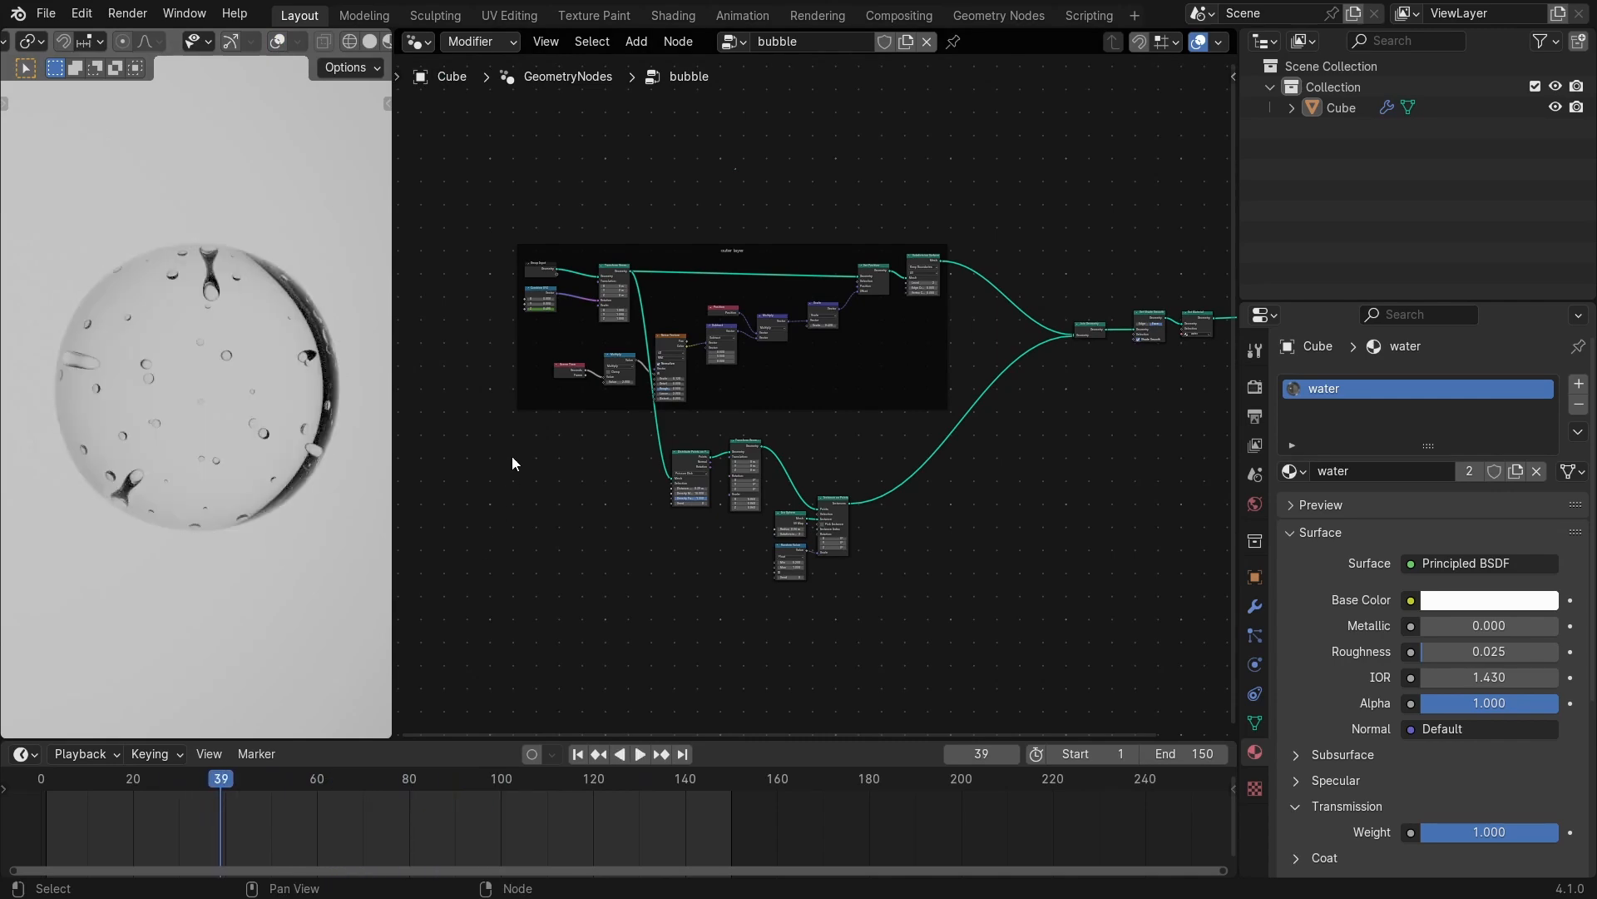
Move the Combine XYZ node a little farther below Group Input and nudge the Multiply node after Scene Time down.
middle_drag(537, 439, 560, 465)
scroll(516, 391, up, 6)
middle_drag(412, 213, 641, 292)
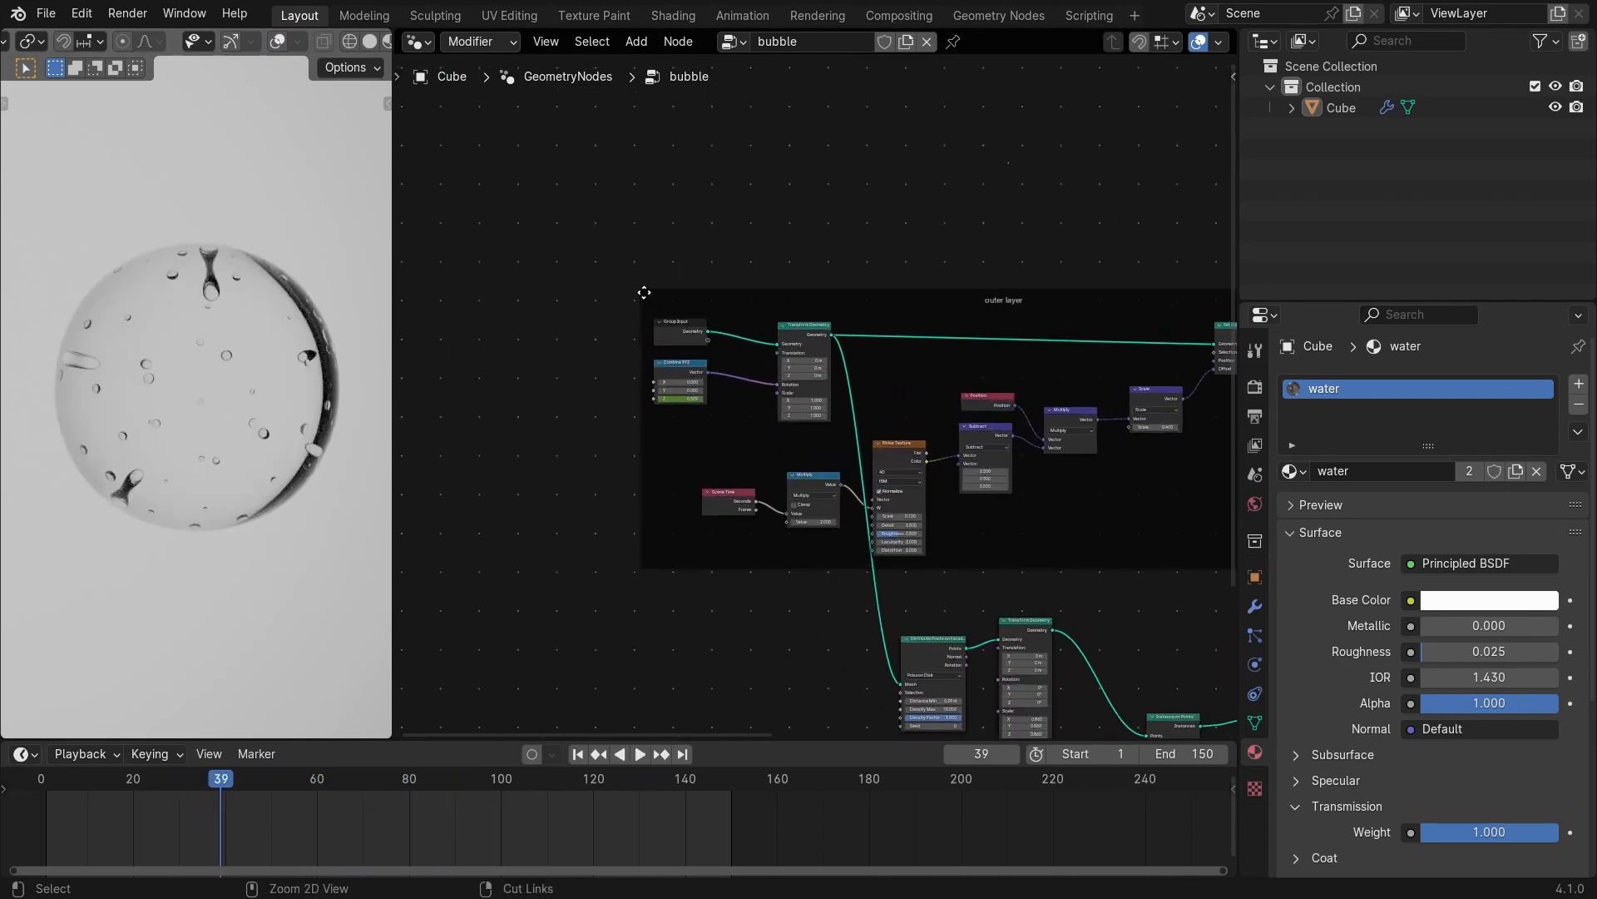
scroll(644, 316, up, 2)
click(650, 360)
drag(651, 366, 650, 374)
drag(792, 492, 793, 498)
drag(661, 369, 663, 378)
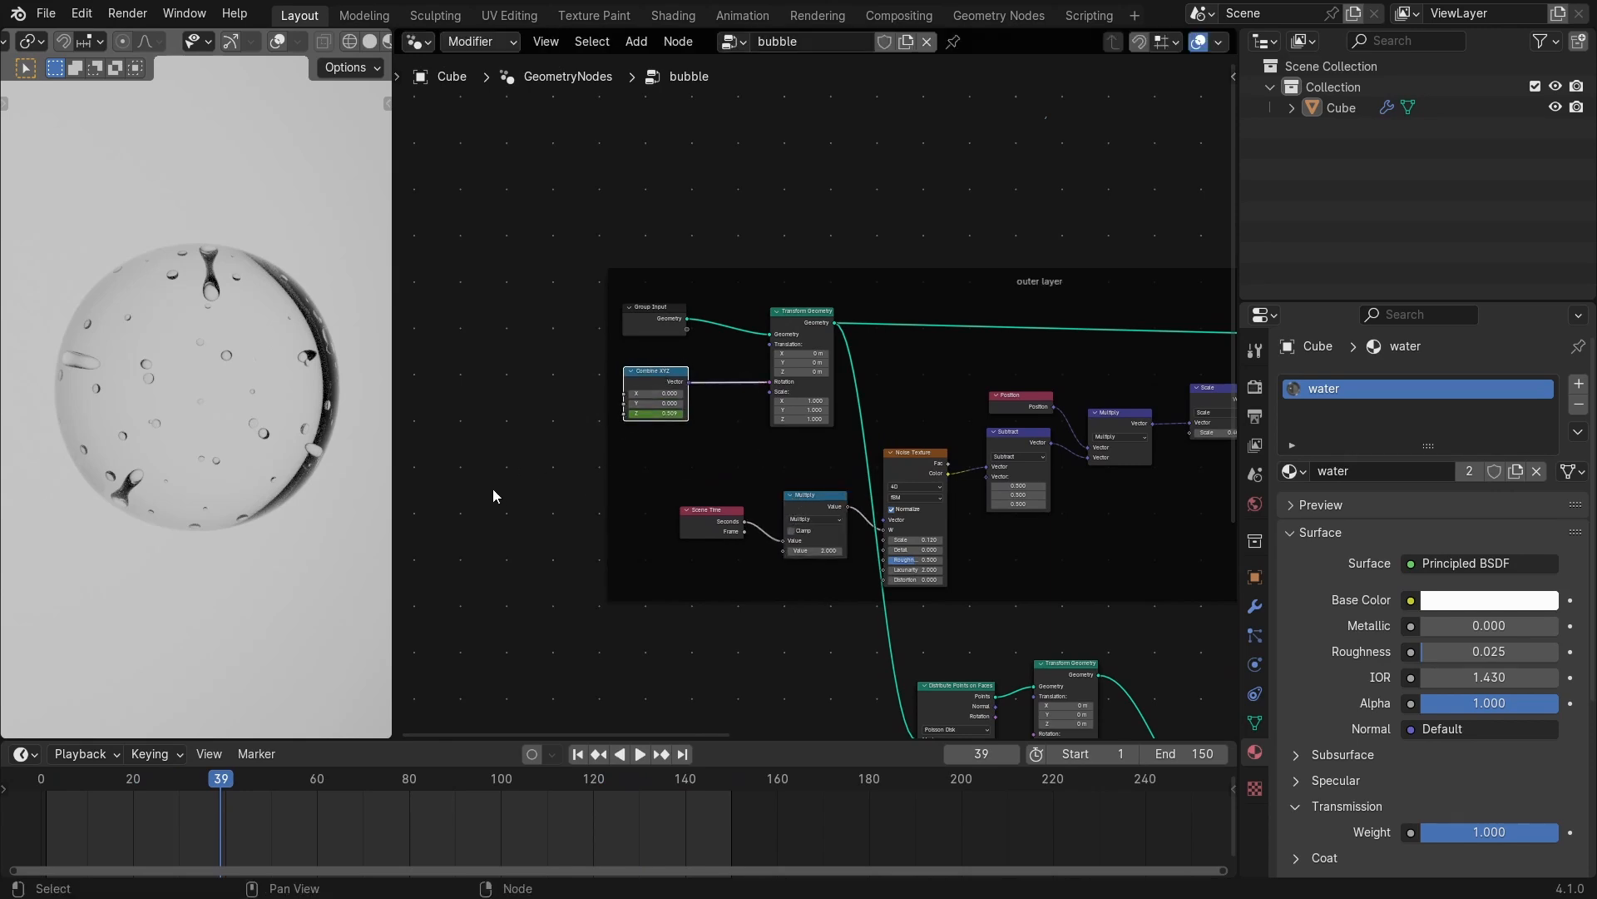
scroll(521, 525, up, 1)
Select the bubble, move its rotation keyframe from frame 150 to beyond frame 200, and play the animation.
click(250, 309)
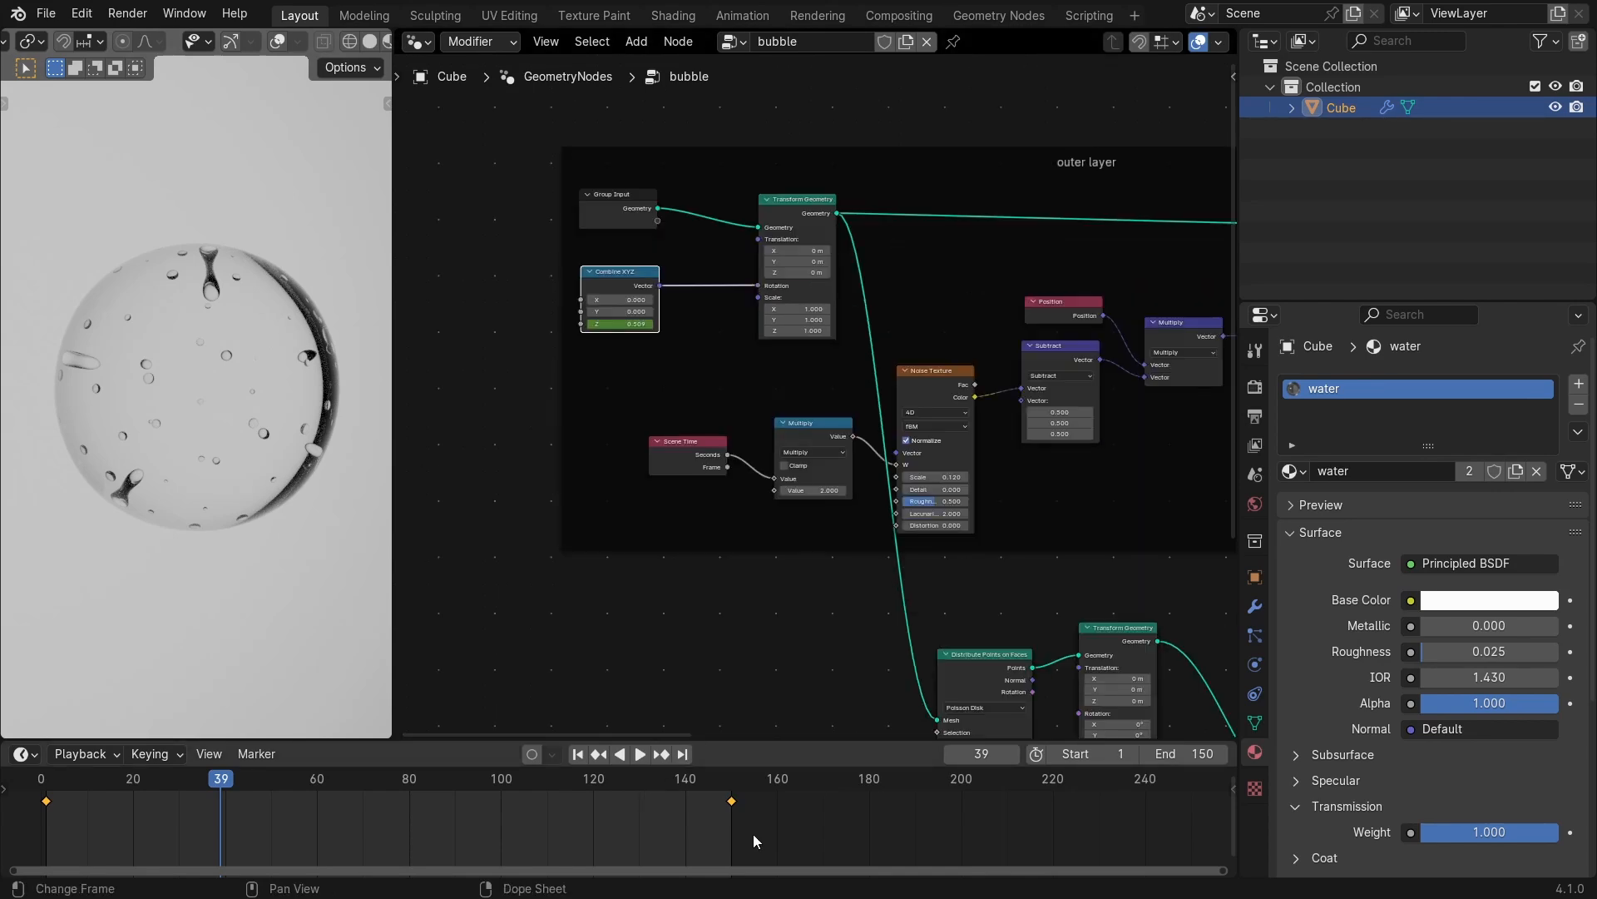
drag(754, 835, 700, 775)
key(g)
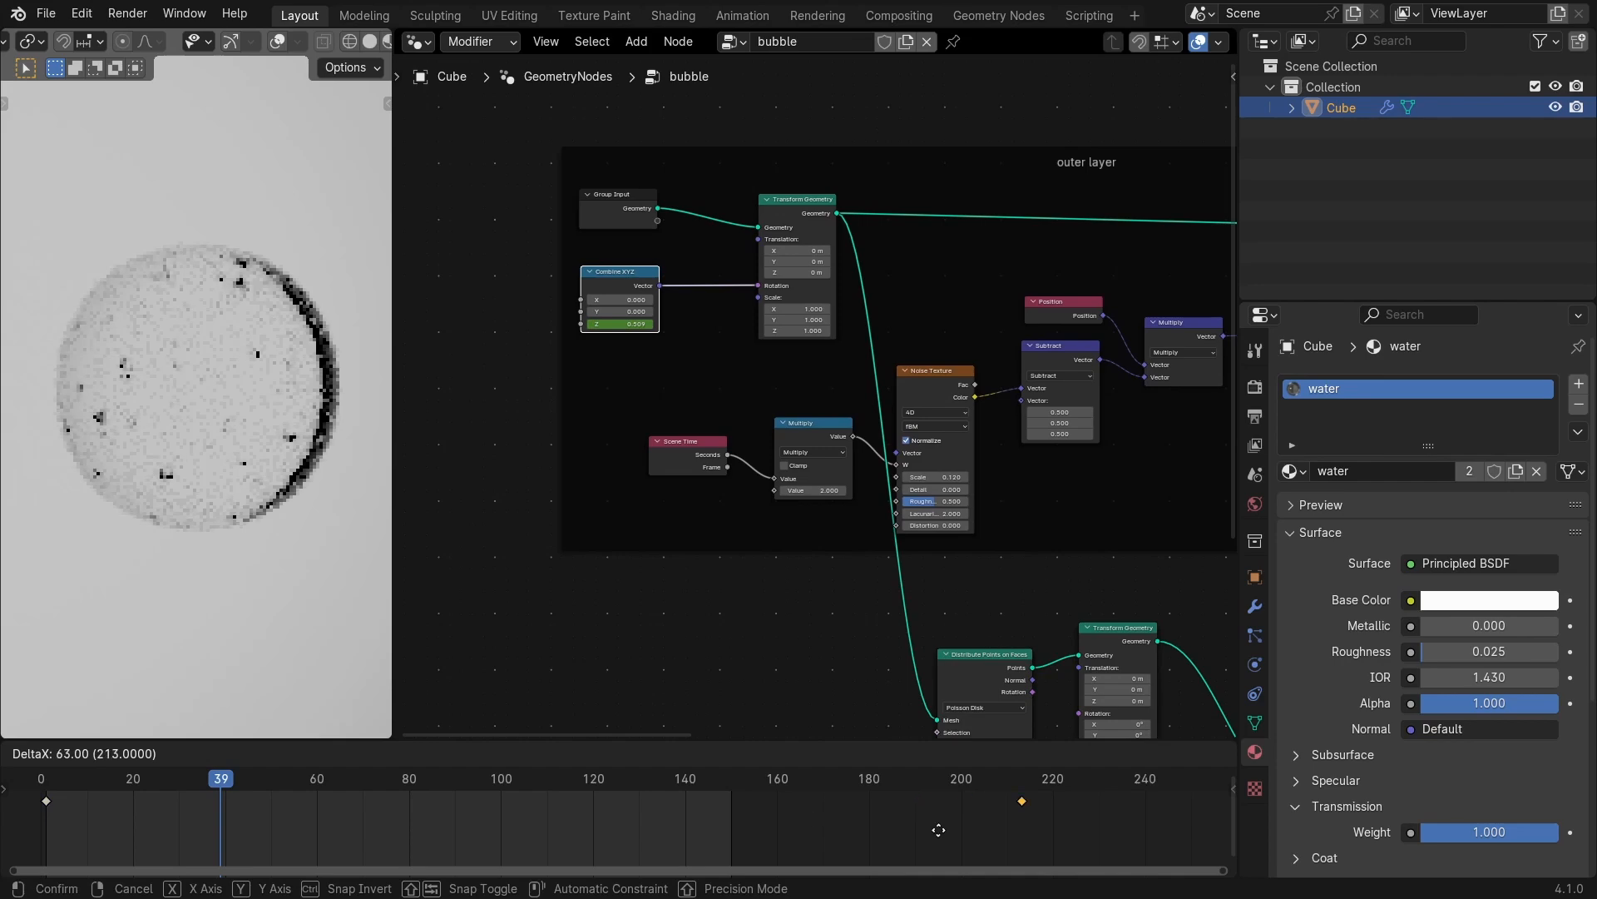
click(1013, 822)
key(space)
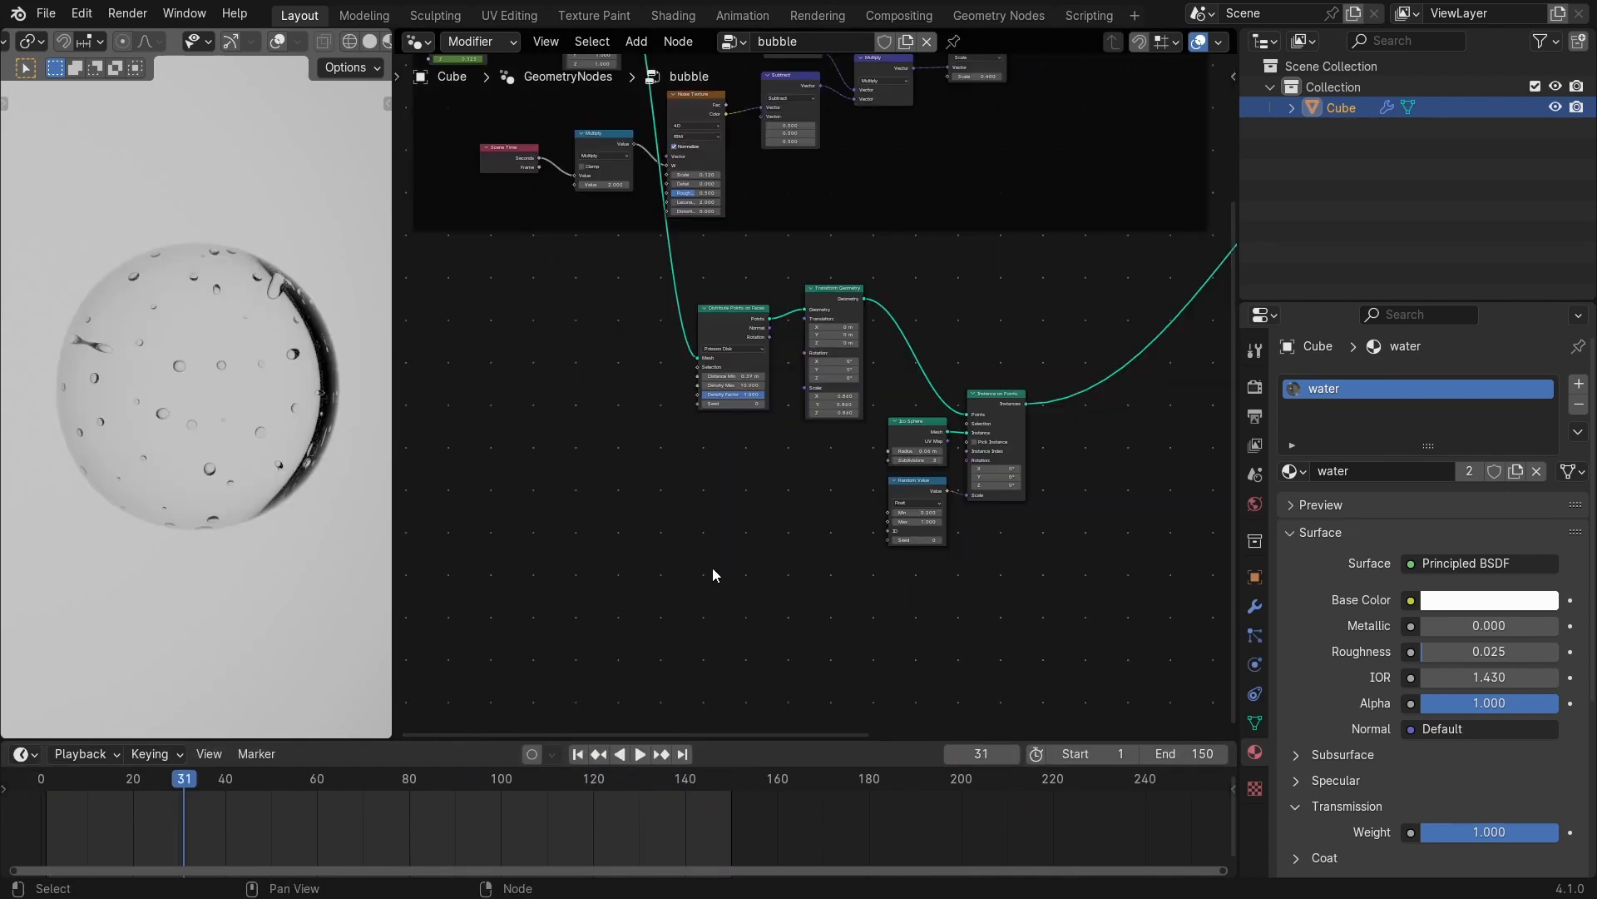
Enclose the small-sphere nodes, from Distribute Points on Faces through Instance on Points, in a frame.
middle_drag(738, 590, 680, 612)
ctrl+middle_drag(713, 531, 691, 481)
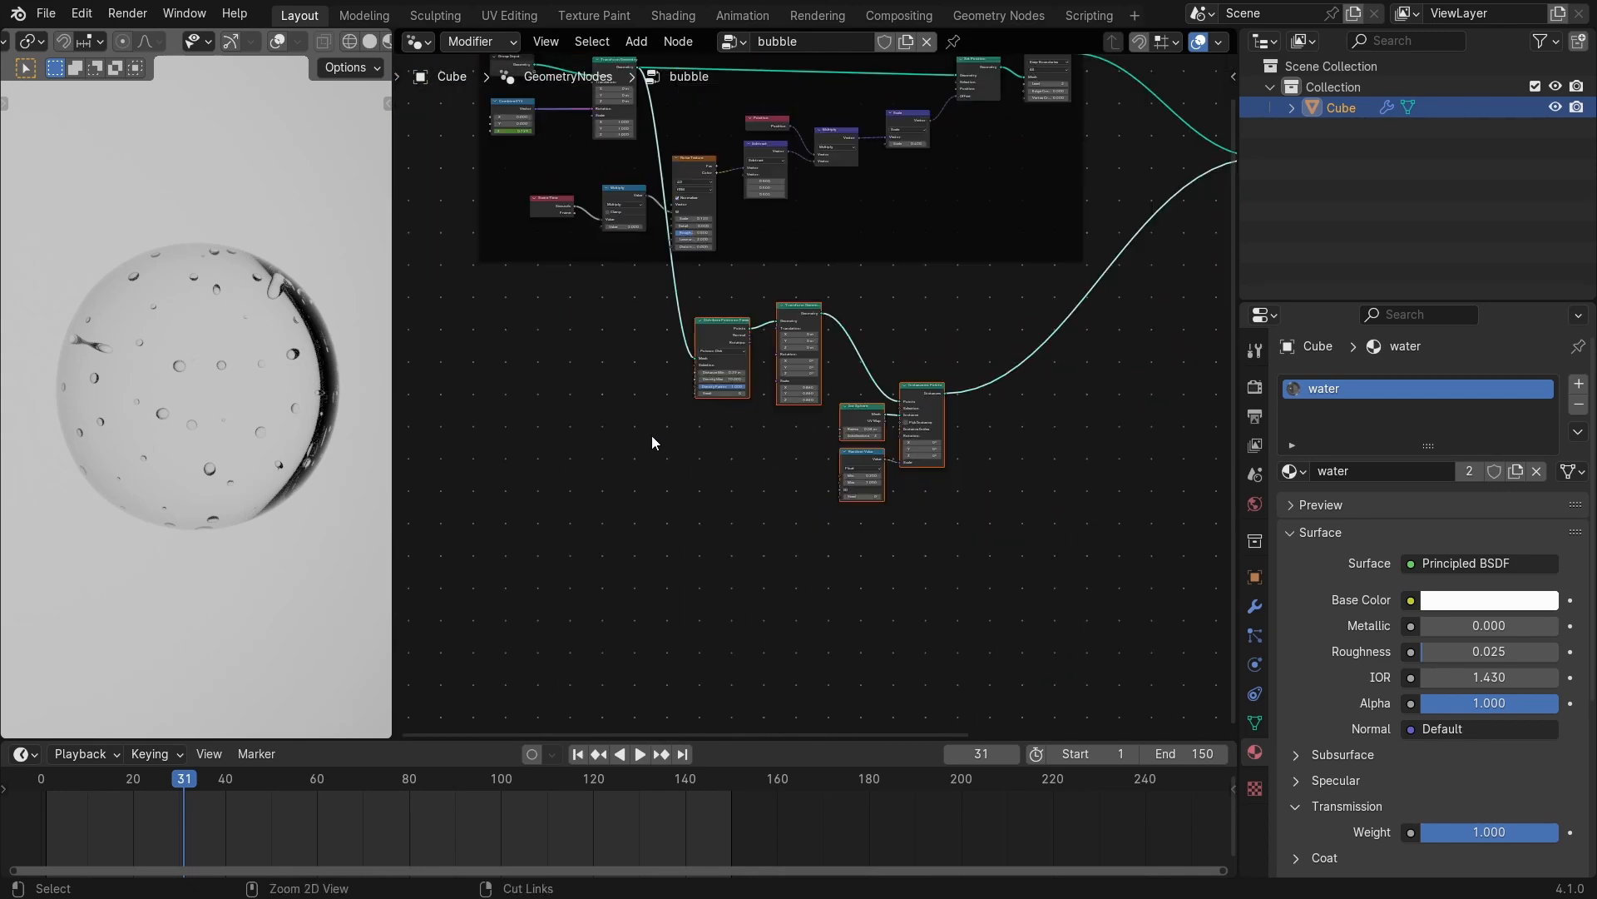
key(ctrl+j)
click(675, 441)
middle_drag(836, 366, 815, 407)
scroll(815, 407, up, 1)
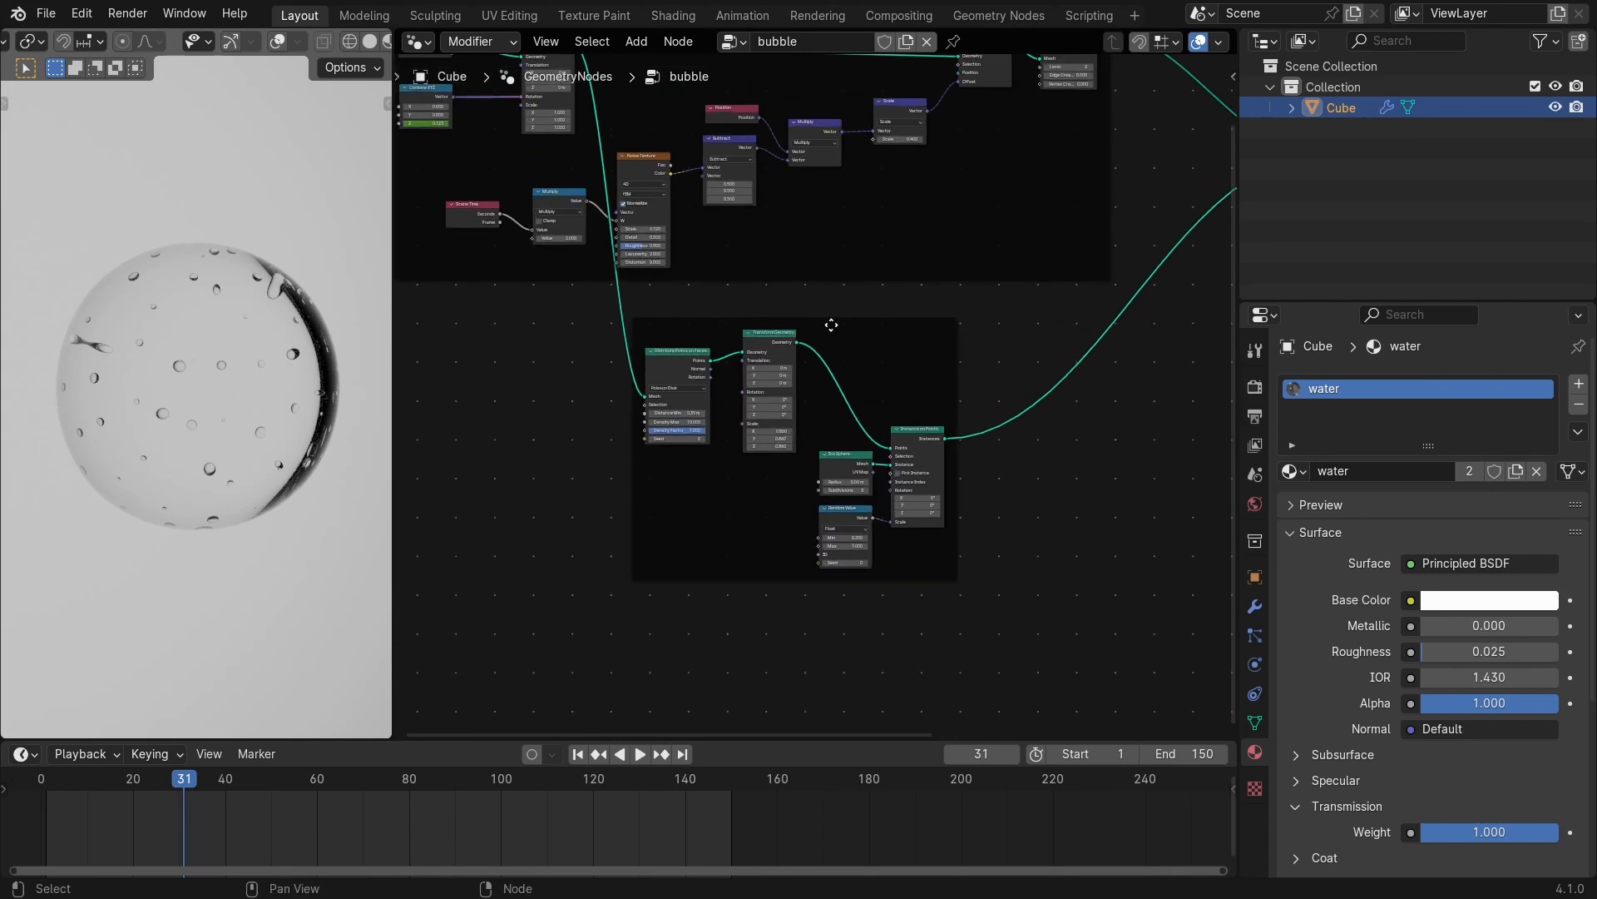
Label the frame around the small-sphere nodes "layer 2".
drag(835, 327, 842, 332)
key(F2)
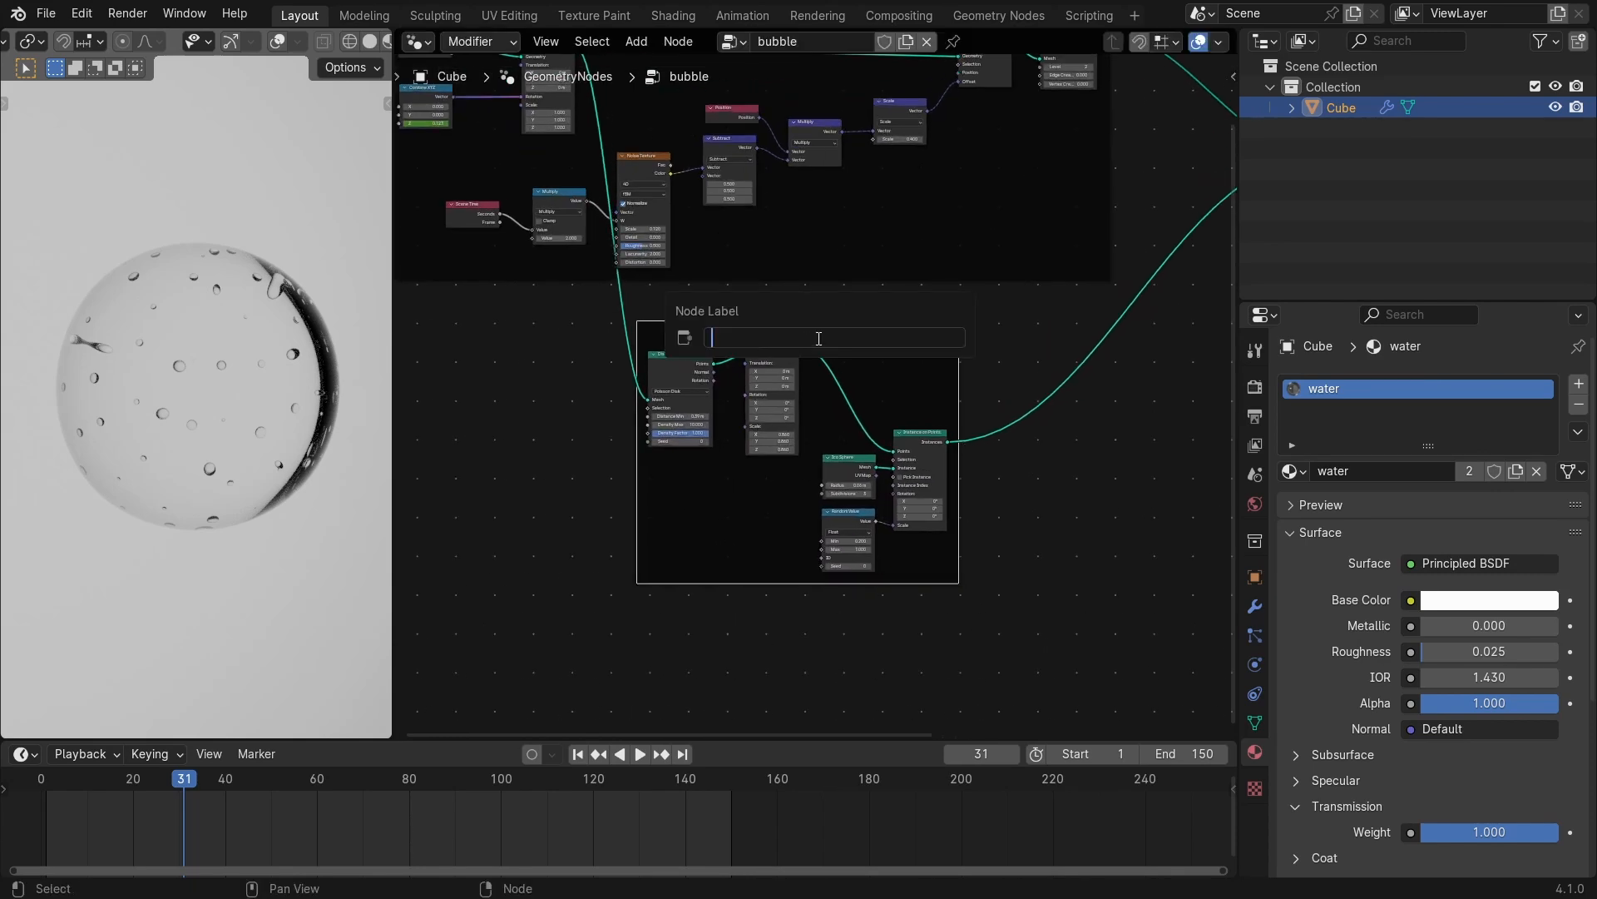
text(layer 2)
key(Return)
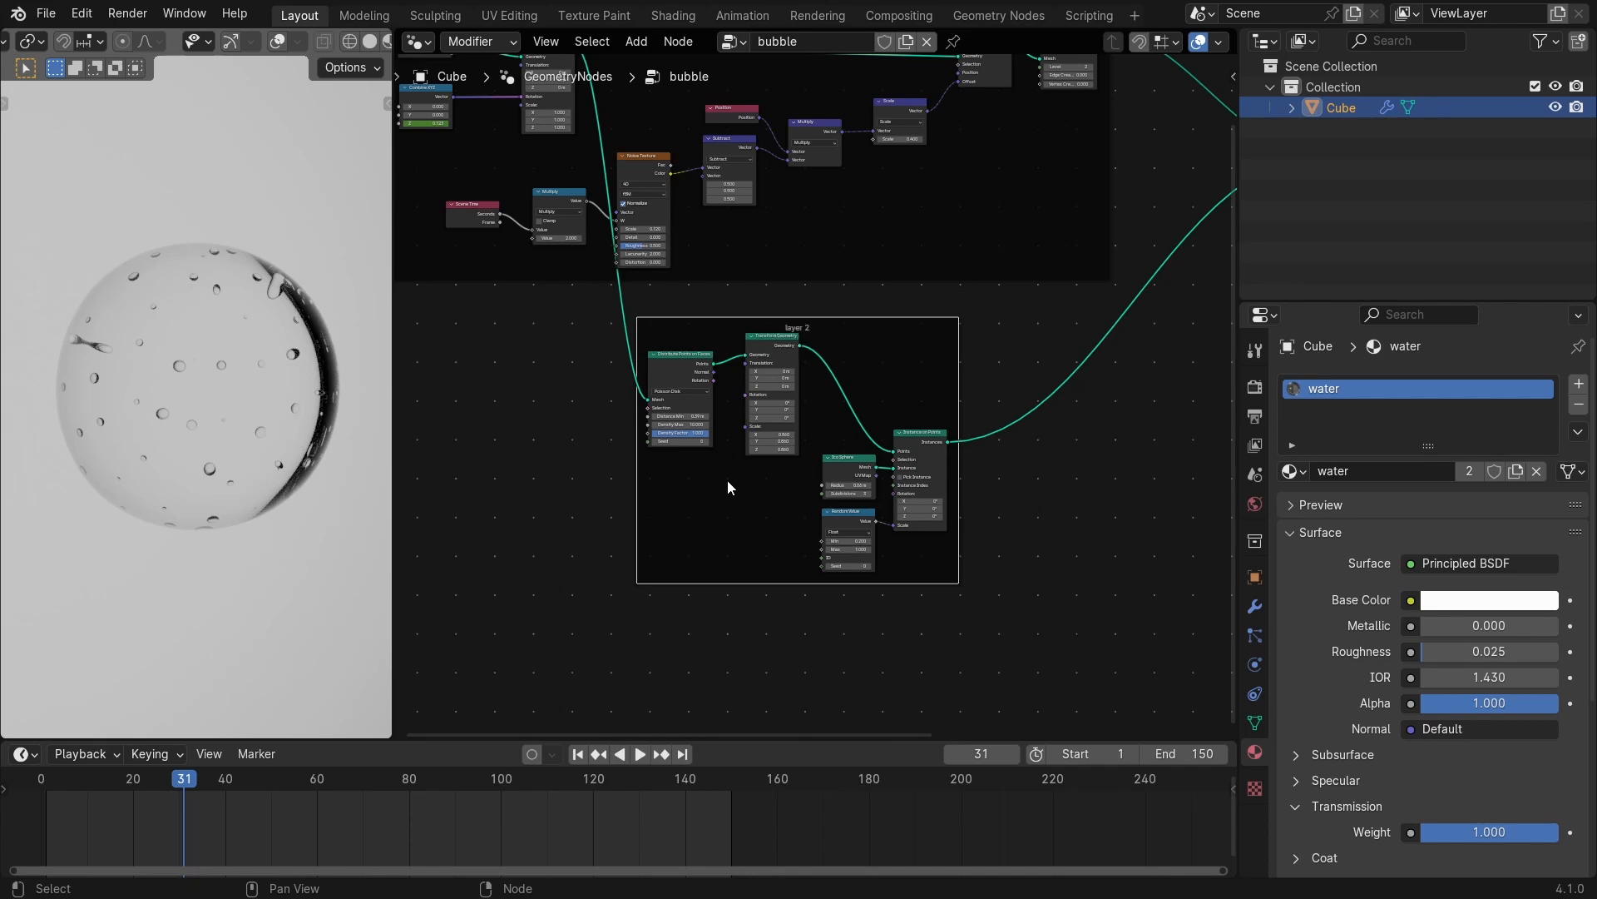
middle_drag(693, 502, 722, 443)
scroll(721, 444, down, 6)
middle_drag(705, 235, 757, 381)
scroll(757, 385, up, 2)
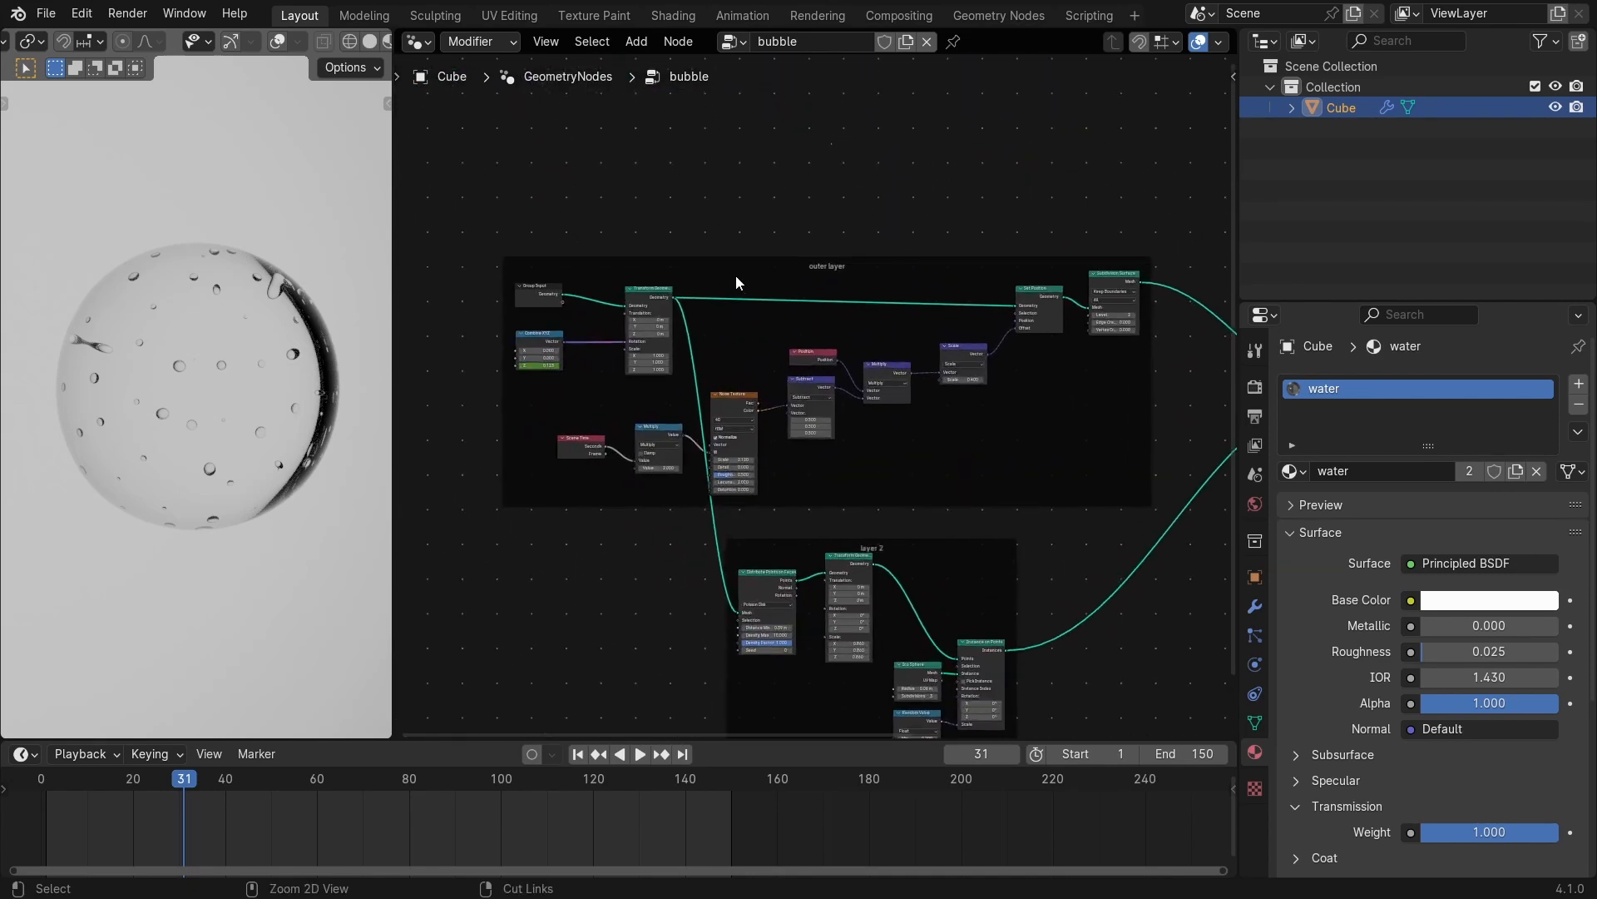
drag(676, 299, 694, 193)
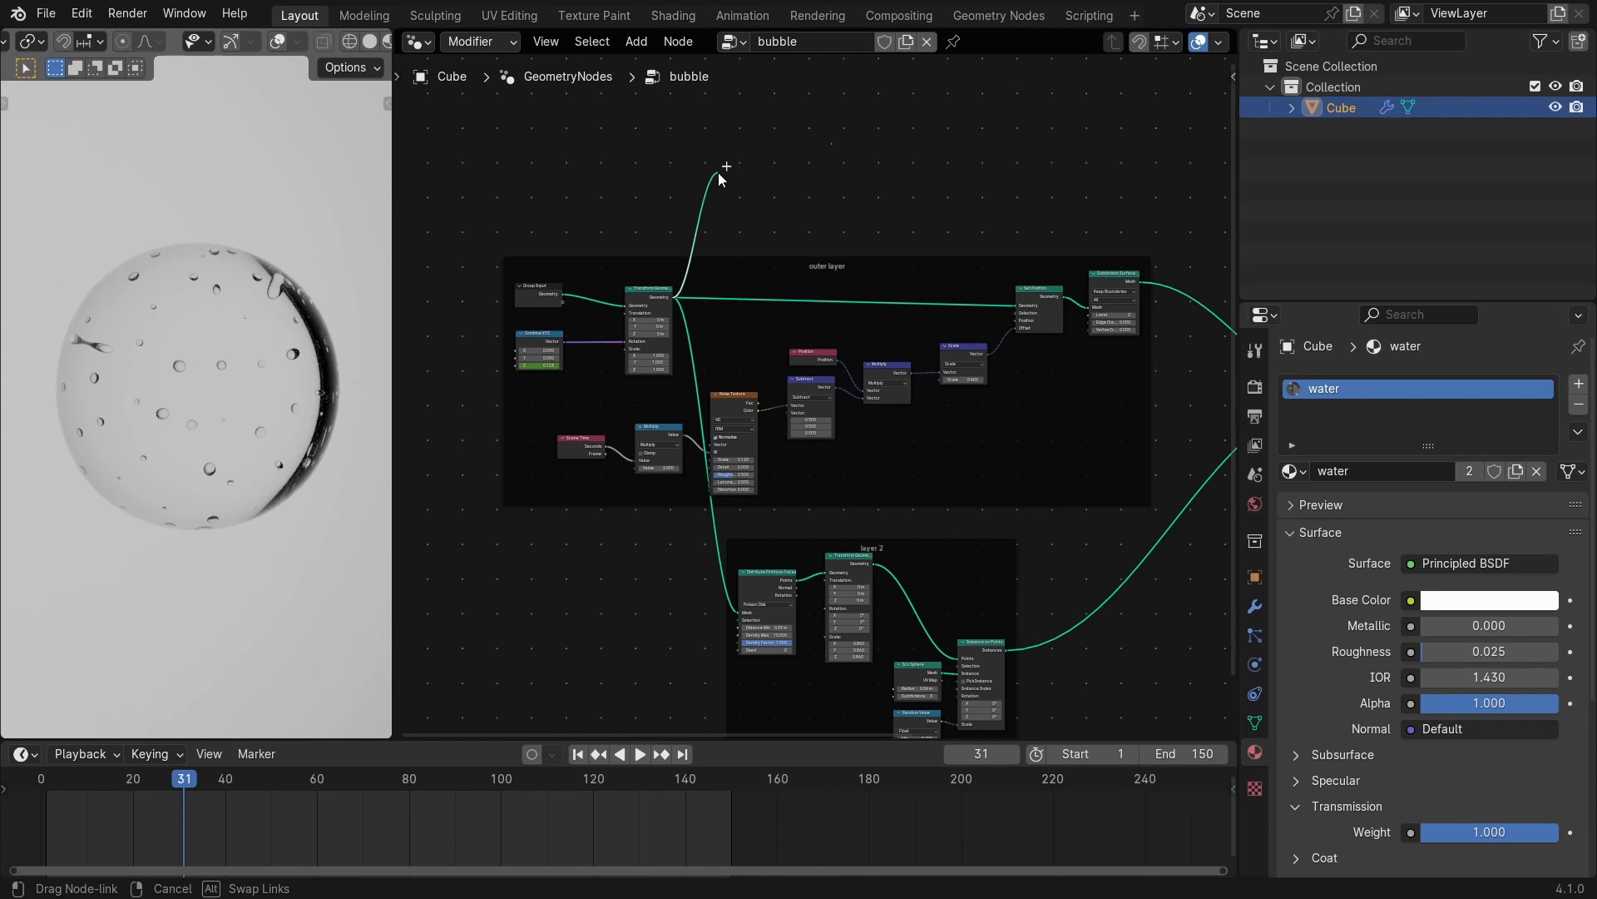
Duplicate the outer layer's Group Input, Combine XYZ and Transform Geometry nodes together and detach the copies from the frame.
drag(645, 358, 661, 357)
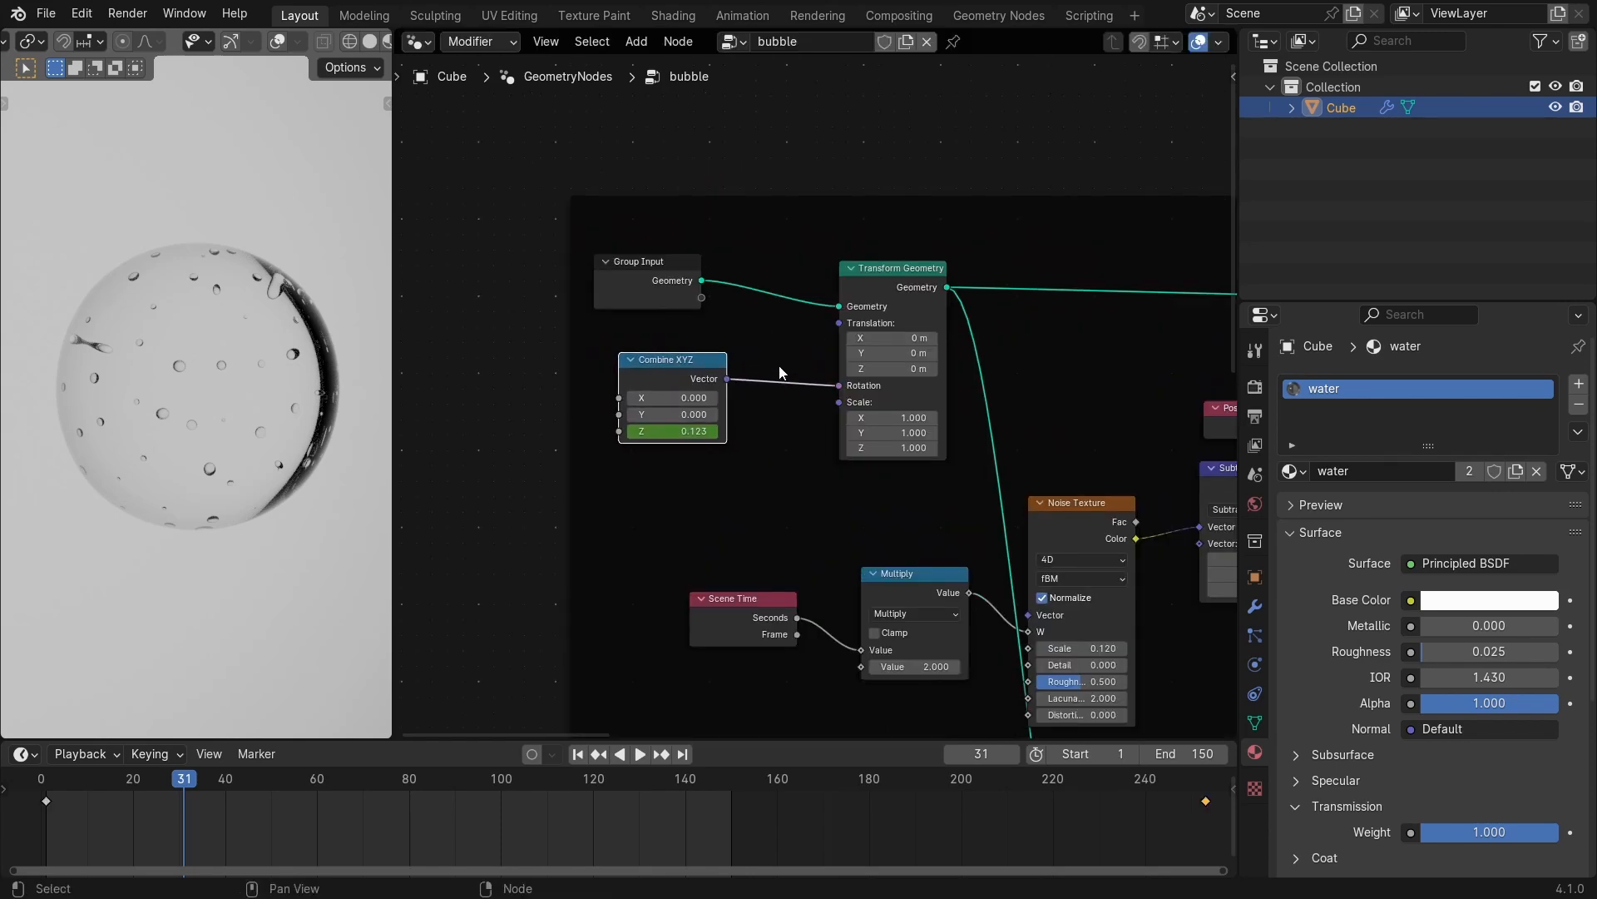
scroll(780, 372, down, 3)
shift+click(642, 282)
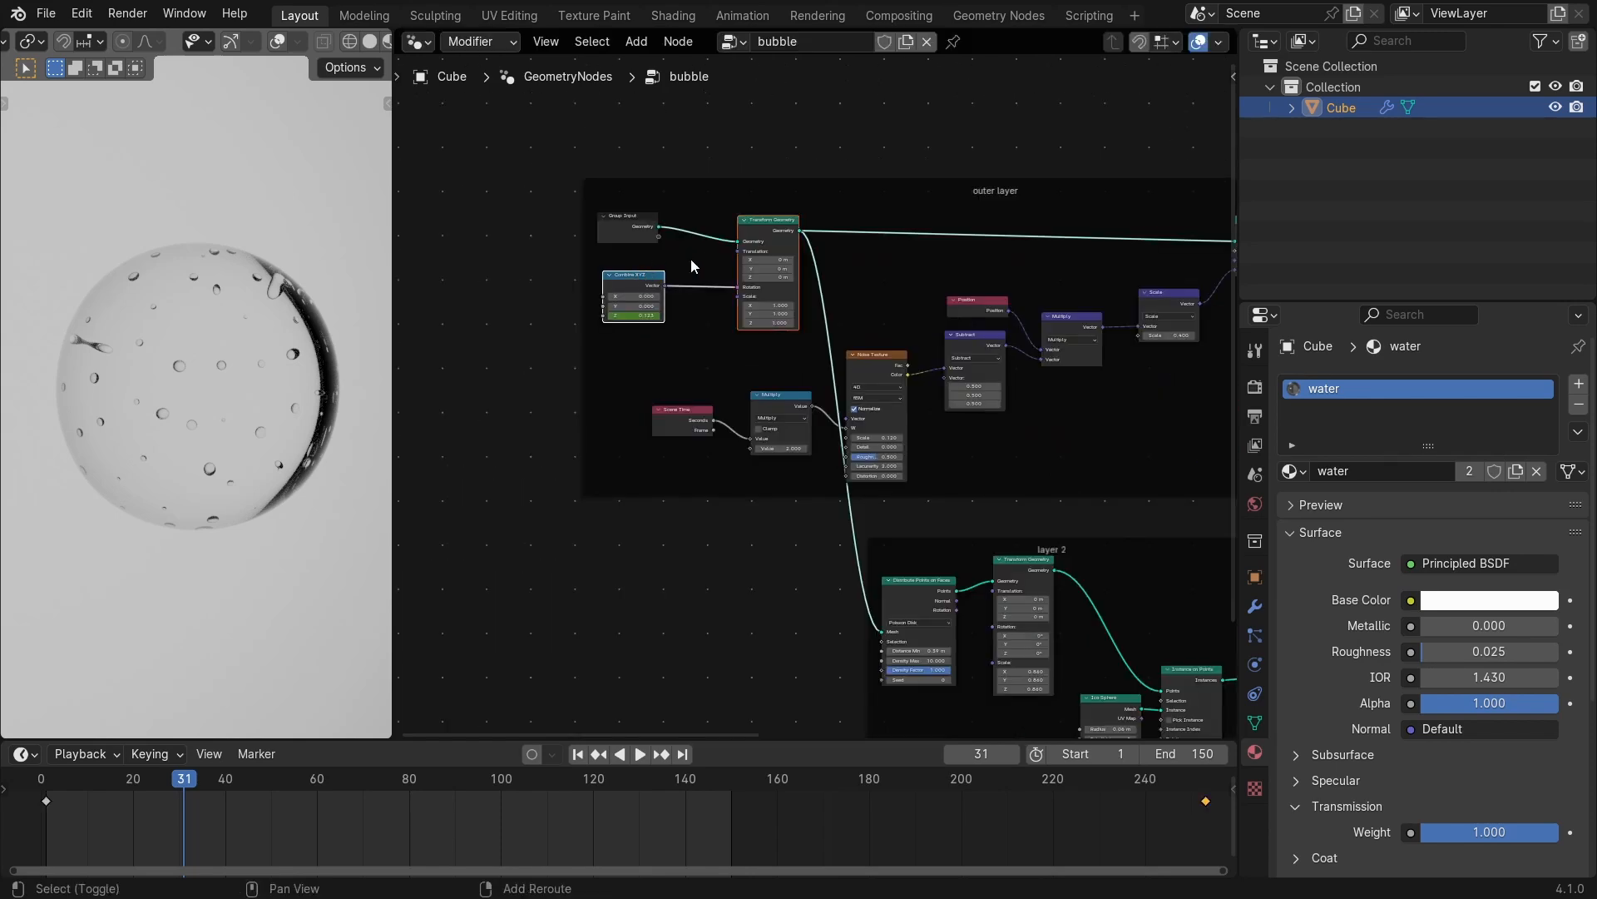
shift+click(642, 226)
middle_drag(718, 366, 702, 238)
mouse_move(702, 238)
ctrl+middle_down()
mouse_move(723, 297)
mouse_move(681, 239)
ctrl+middle_up()
key(g)
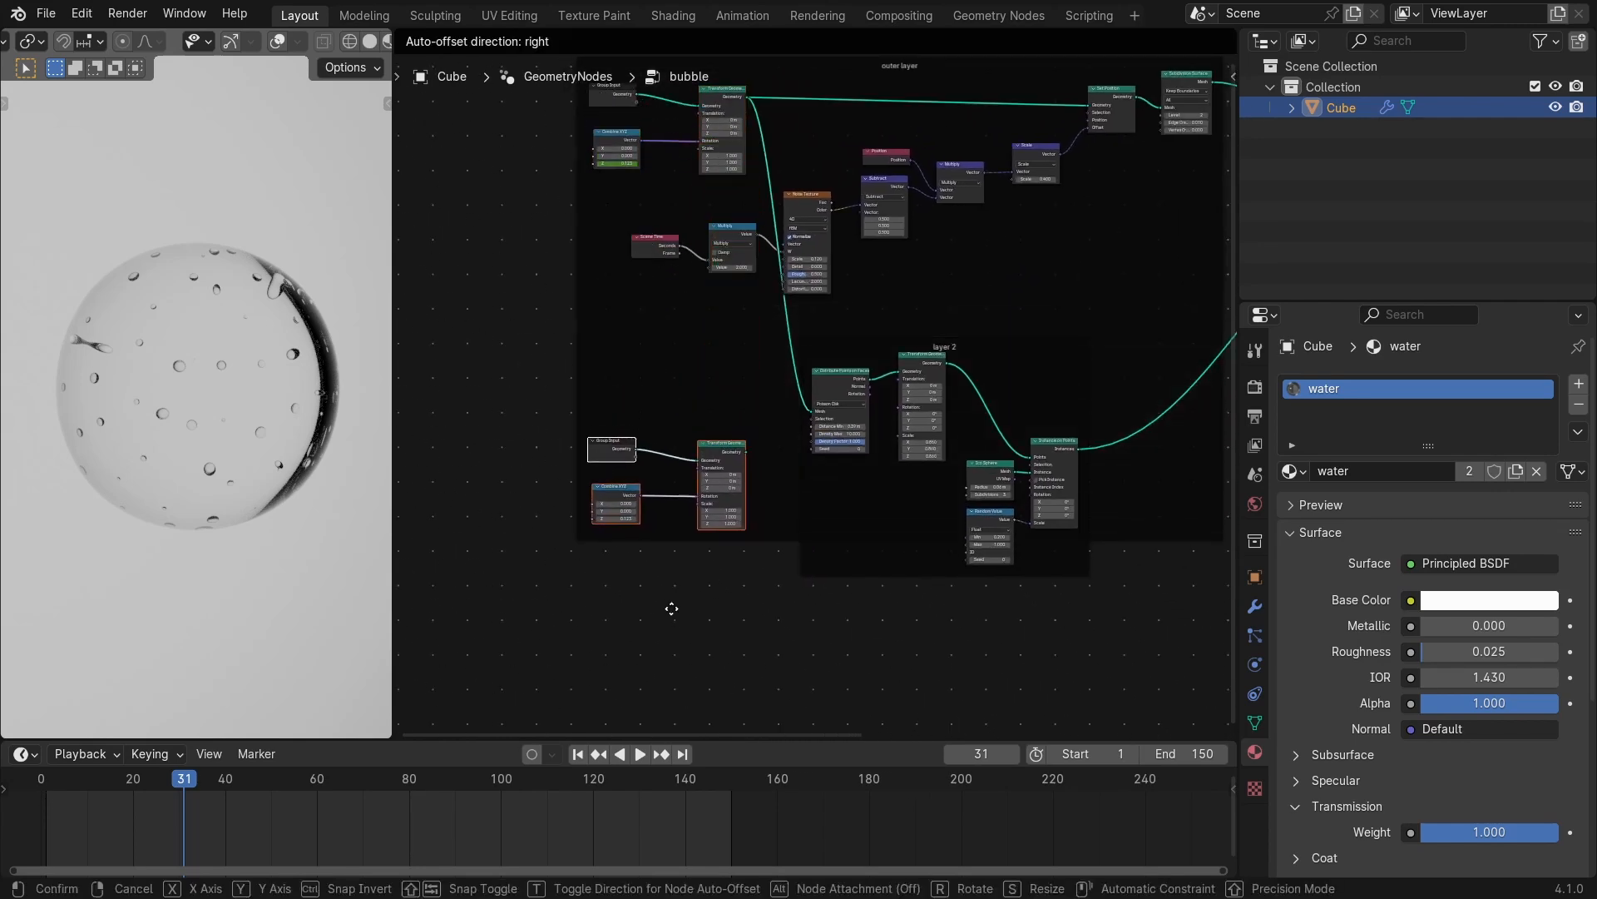
click(674, 622)
key(alt+p)
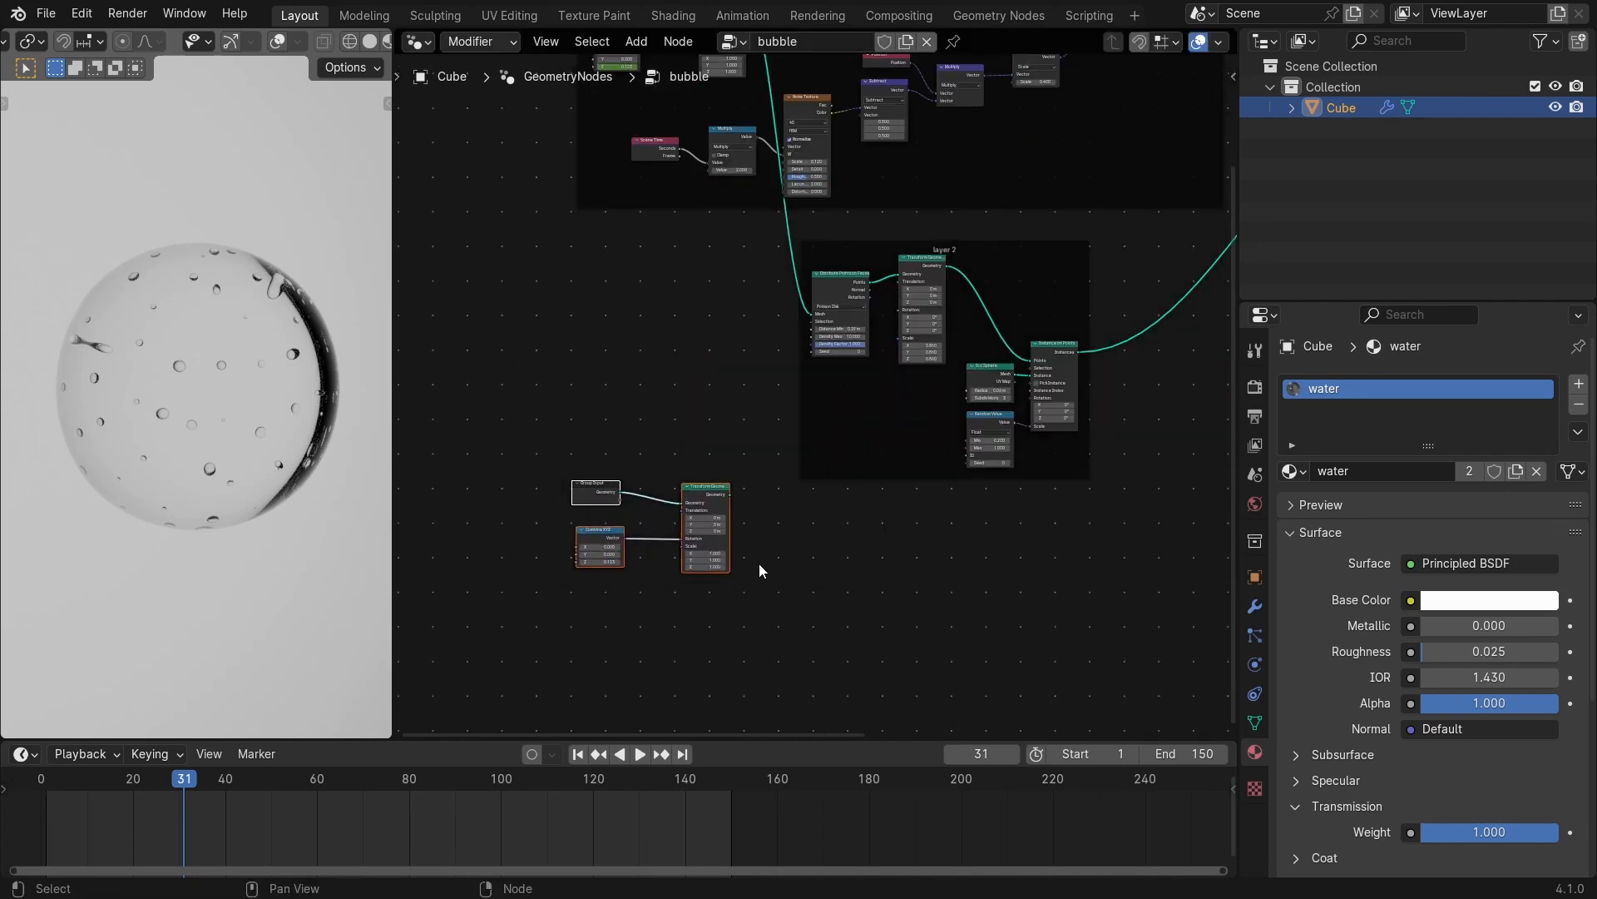
Move the three duplicated nodes into the empty area below the layer 2 frame.
middle_drag(726, 427, 830, 274)
scroll(707, 263, up, 1)
key(g)
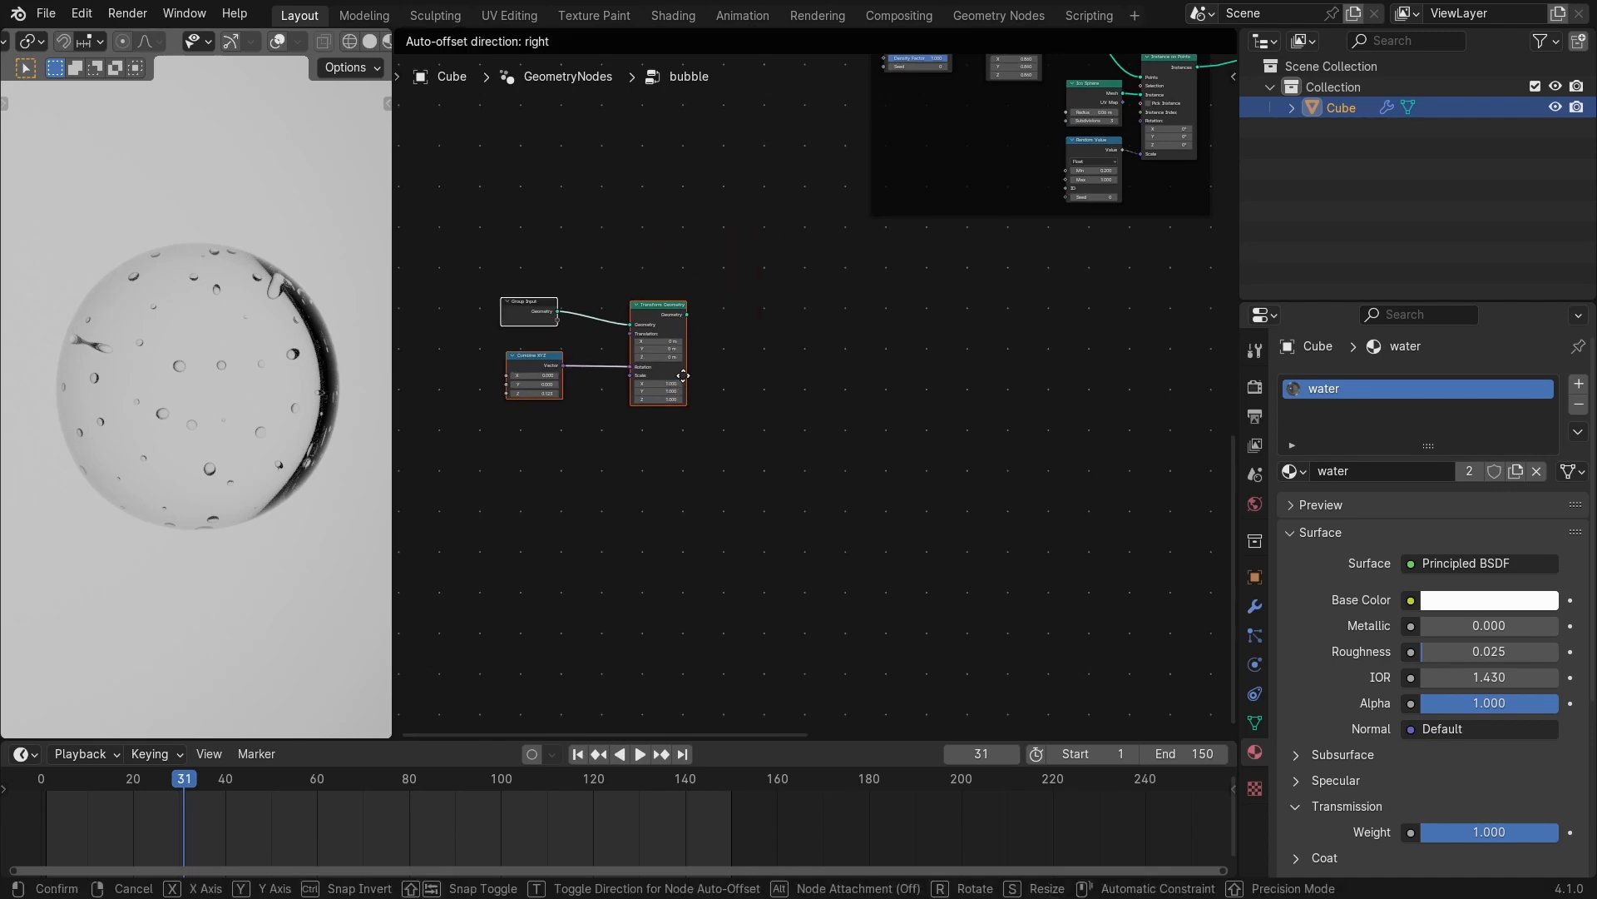
click(666, 398)
click(745, 342)
Duplicate the outer layer's Group Input node alone and detach the copy from the frame.
scroll(743, 374, down, 3)
middle_drag(741, 407, 754, 658)
scroll(732, 416, up, 2)
click(691, 179)
key(shift+d)
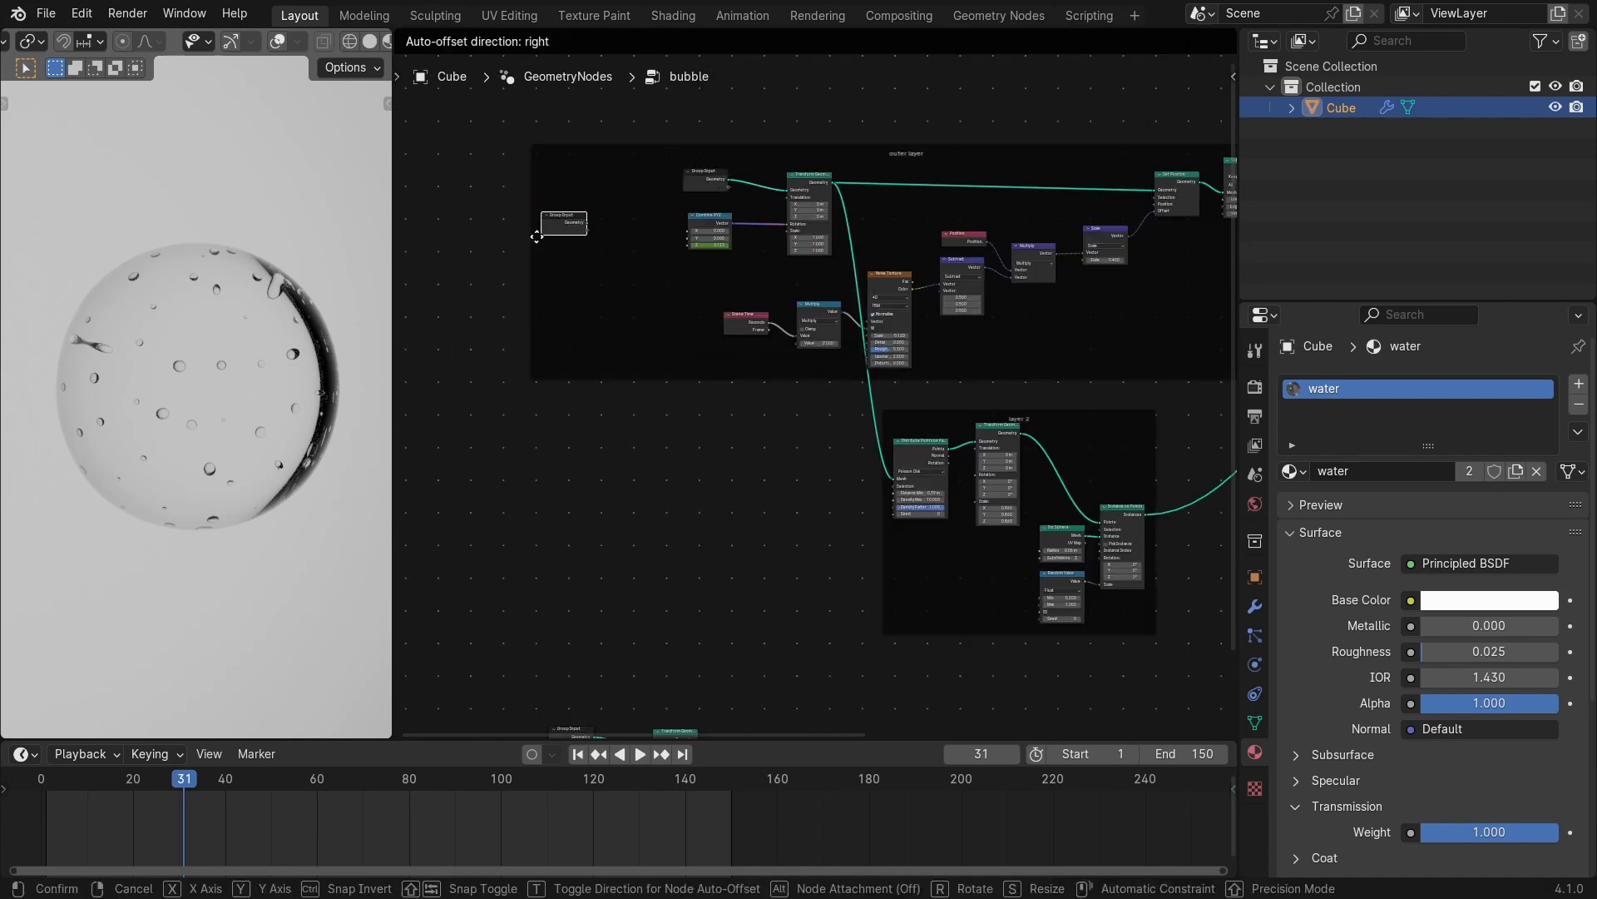
click(587, 265)
key(alt+p)
middle_drag(606, 341, 629, 281)
key(g)
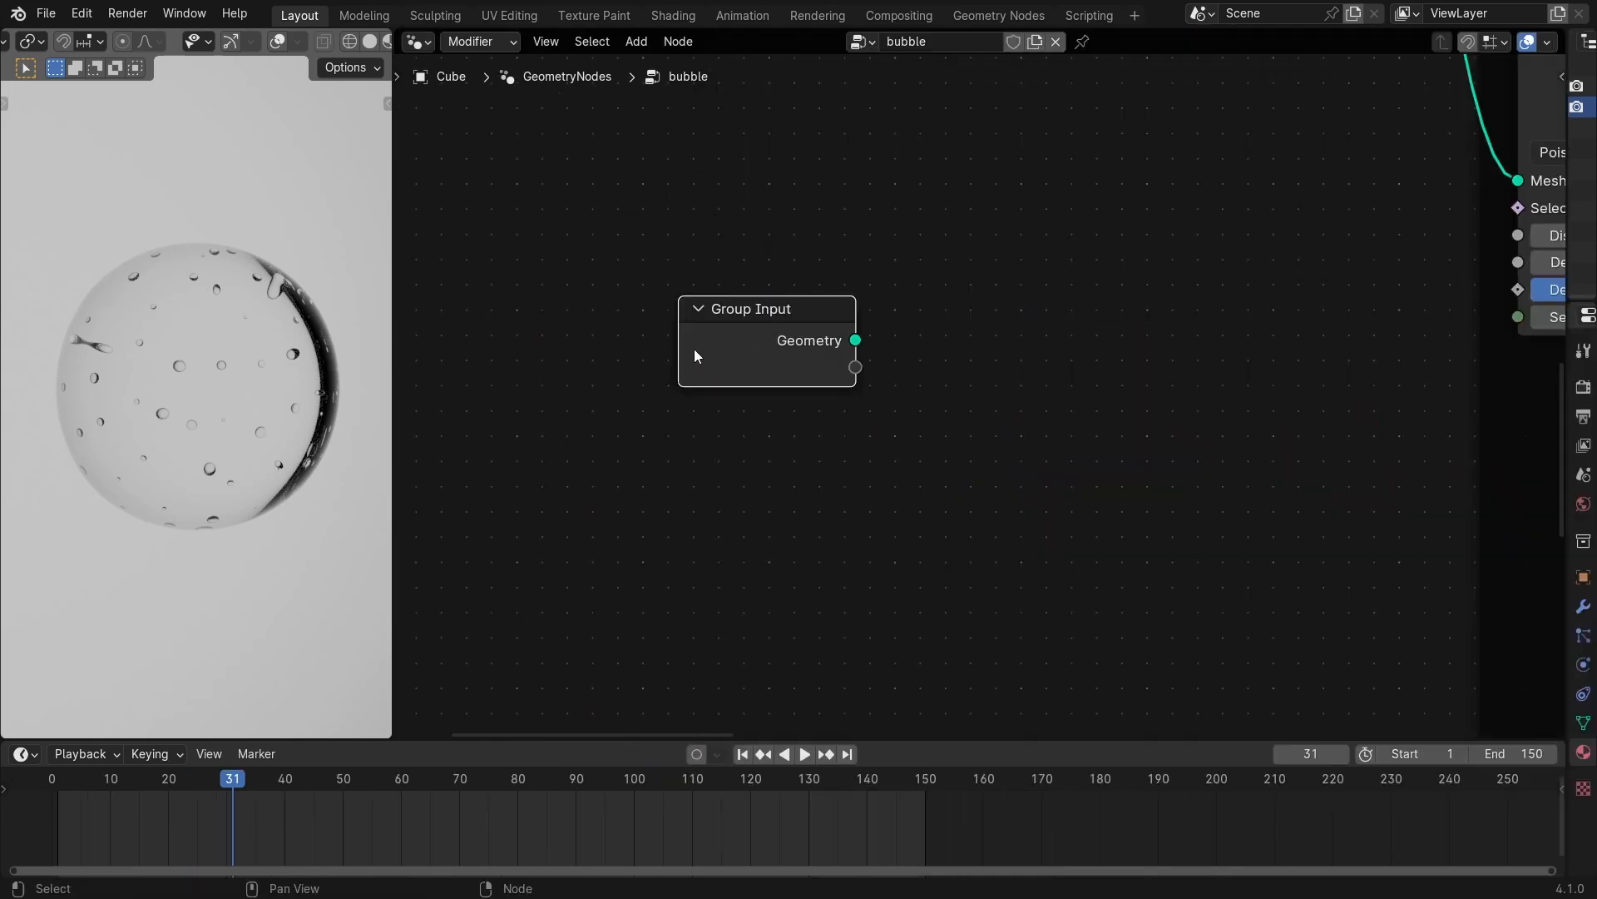
Make two more copies of the detached Group Input node, and delete all three loose copies.
key(shift+d)
click(931, 474)
key(shift+d)
click(779, 565)
ctrl+middle_drag(866, 508, 925, 606)
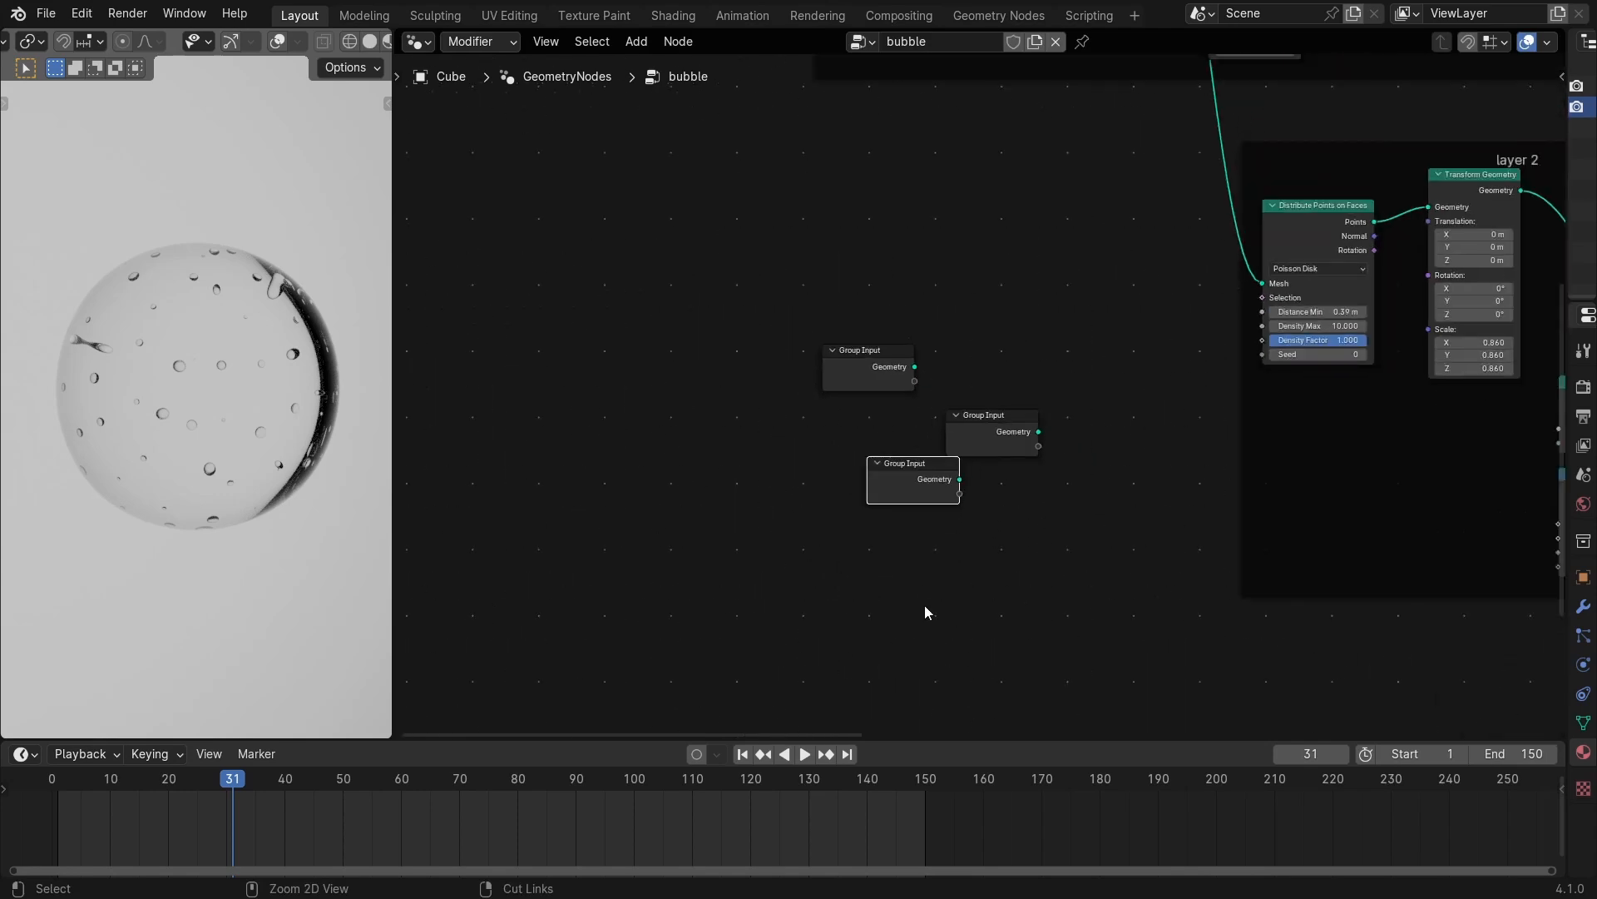
drag(1069, 574, 773, 297)
key(x)
Tidy the spacing of the duplicated Group Input, Combine XYZ and Transform Geometry nodes below layer 2.
scroll(874, 353, down, 5)
middle_drag(1137, 417, 896, 432)
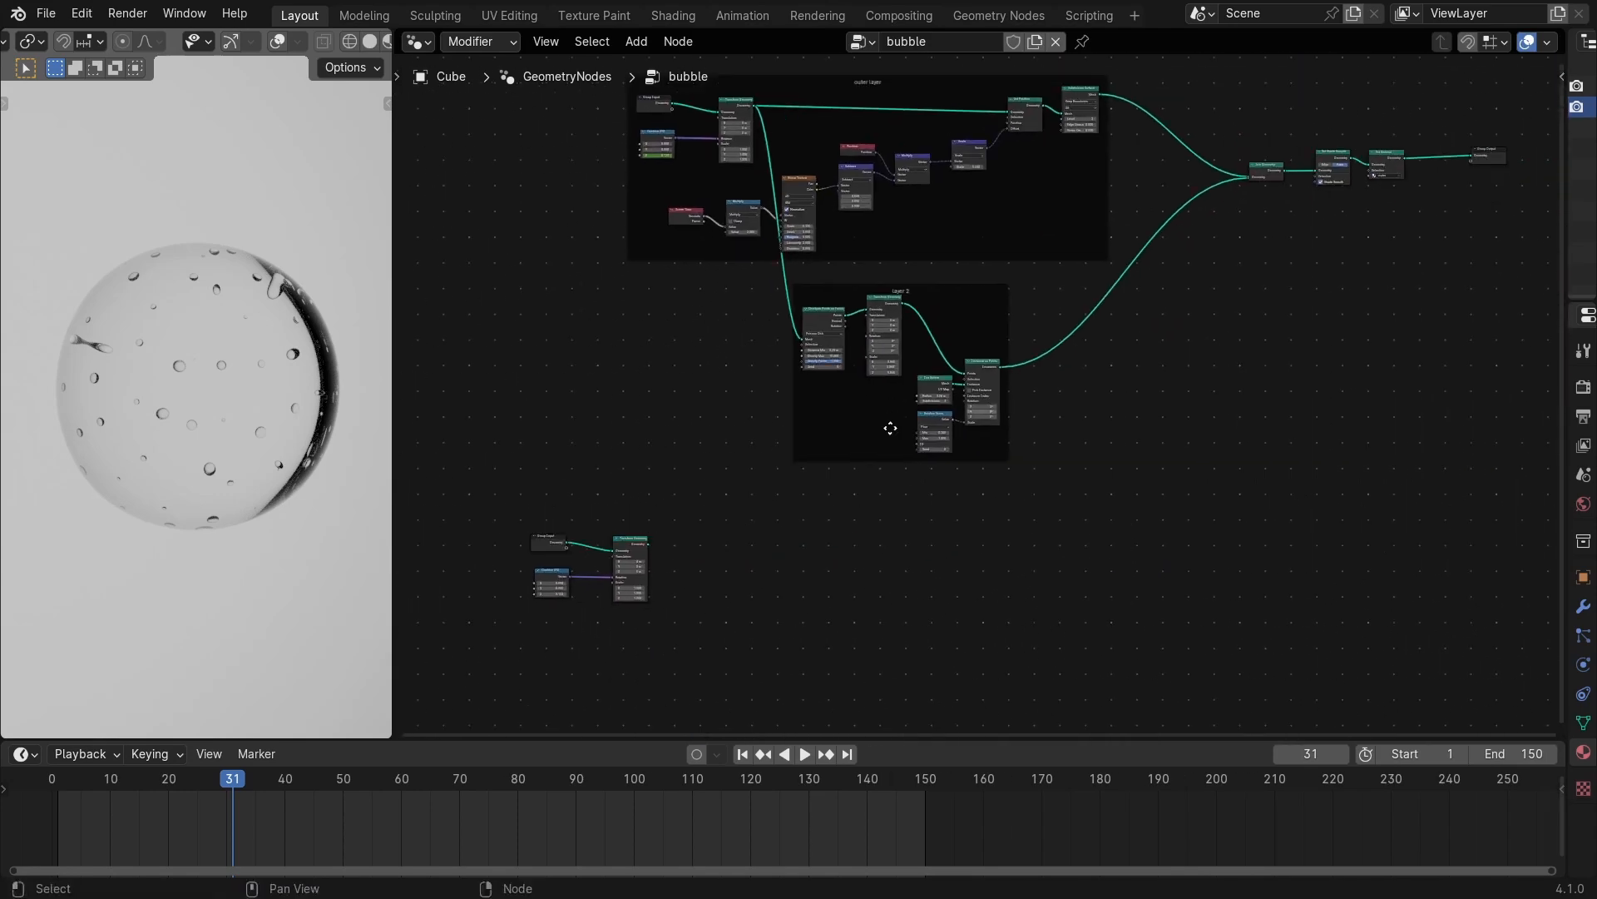
scroll(1177, 315, up, 1)
middle_drag(881, 543, 1212, 433)
middle_drag(985, 434, 1065, 313)
ctrl+middle_drag(986, 358, 959, 241)
middle_drag(803, 296, 976, 280)
scroll(975, 280, up, 1)
drag(627, 300, 642, 287)
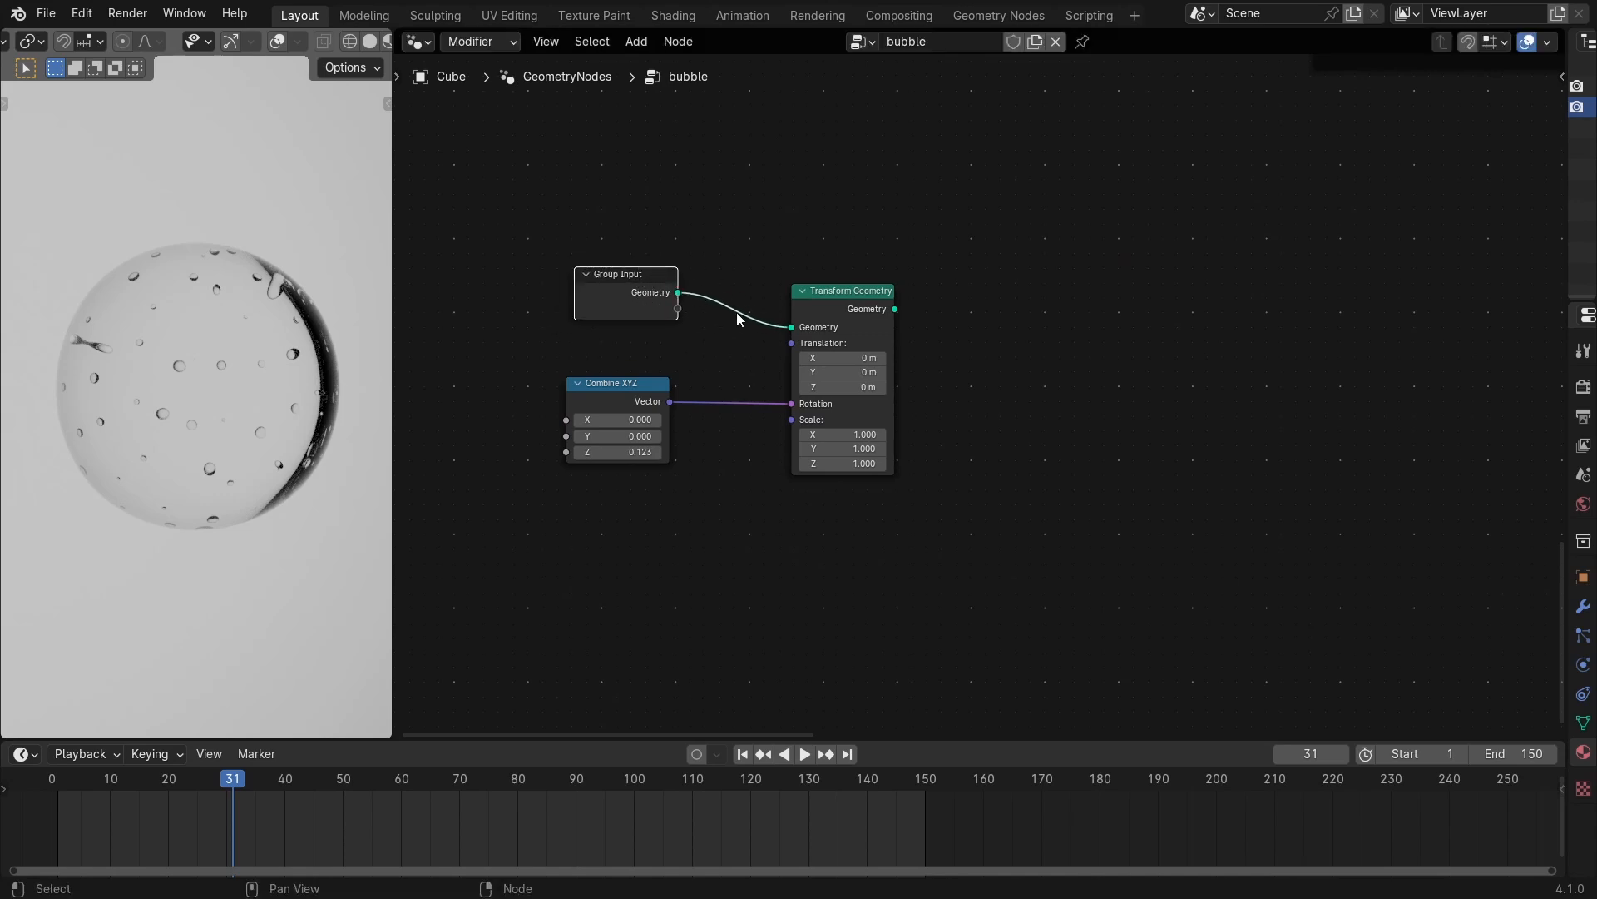
middle_drag(736, 312, 745, 384)
drag(614, 460, 647, 454)
click(732, 418)
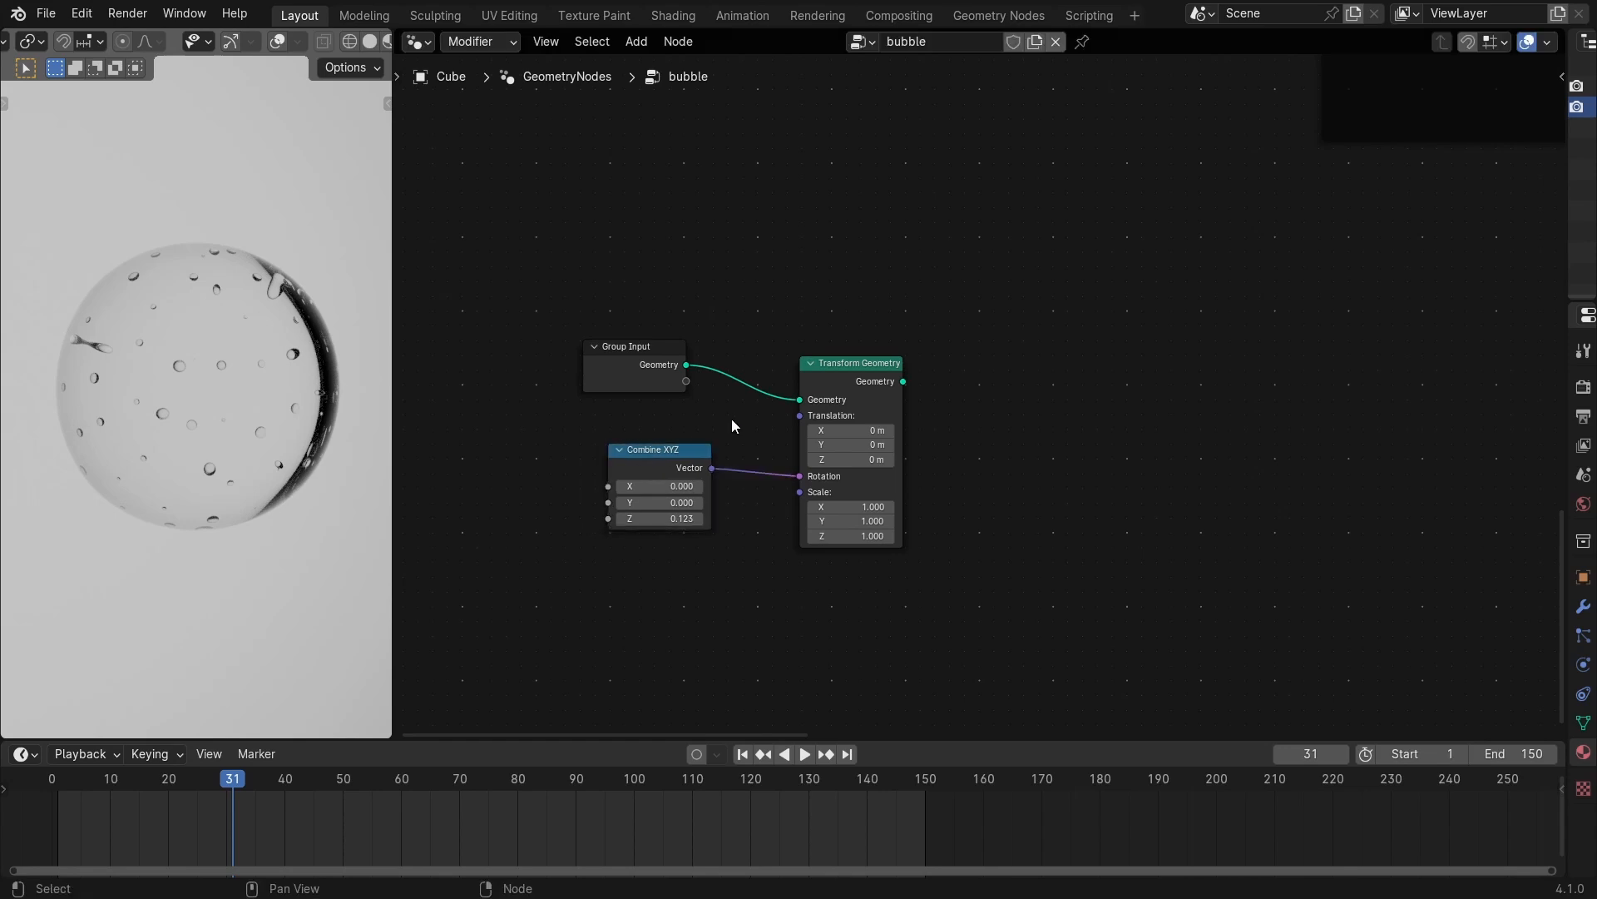
drag(847, 384, 854, 385)
middle_drag(851, 371, 826, 358)
ctrl+middle_drag(826, 357, 825, 426)
drag(723, 426, 703, 426)
Connect the outer layer's Combine XYZ vector to the duplicated Transform Geometry's Rotation and delete the duplicated Combine XYZ node.
middle_drag(731, 339, 759, 560)
ctrl+middle_drag(769, 320, 787, 478)
middle_drag(827, 311, 816, 504)
drag(971, 176, 886, 517)
click(819, 515)
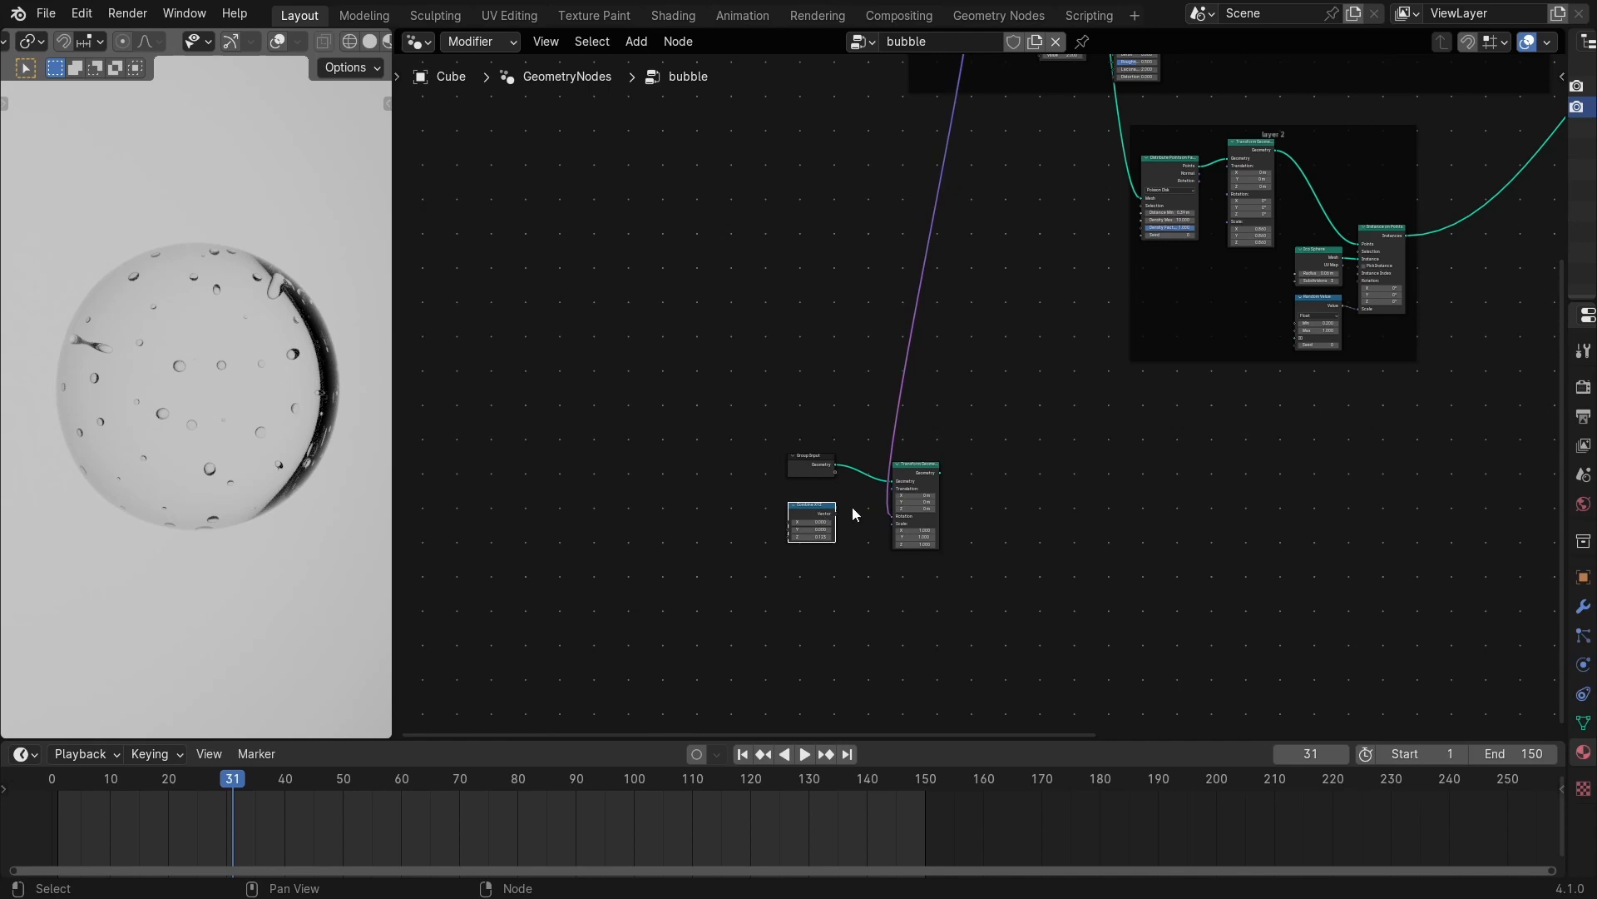
key(x)
scroll(917, 379, up, 4)
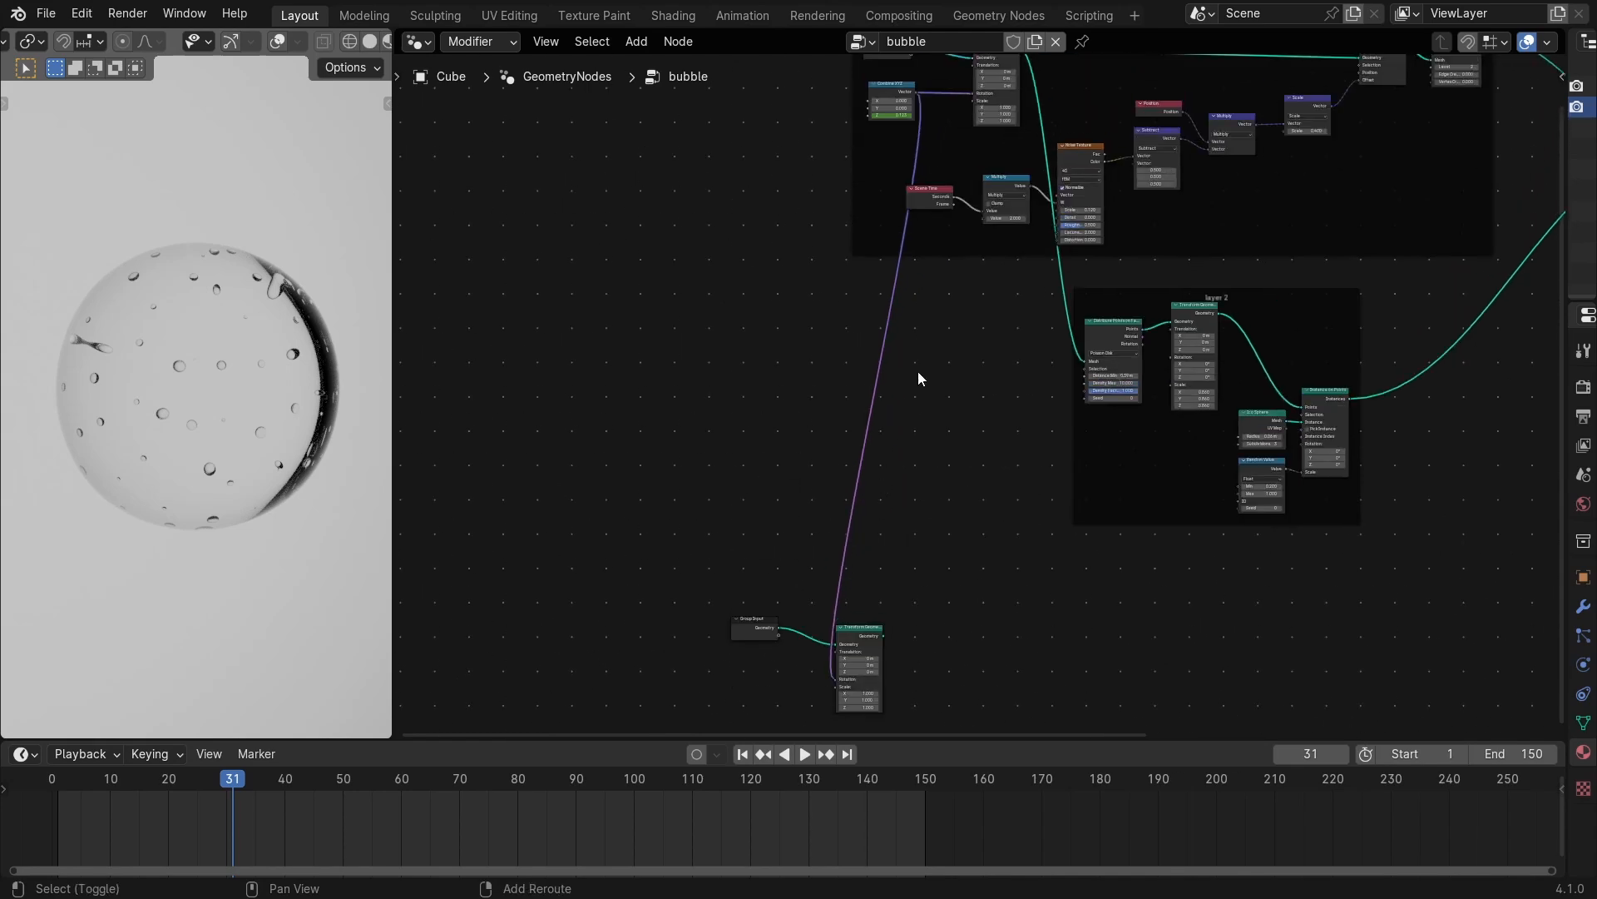
Add a reroute point on the long rotation link and place it beside the duplicated Group Input node.
shift+right_drag(918, 371, 857, 371)
shift+middle_drag(855, 382, 911, 271)
key(g)
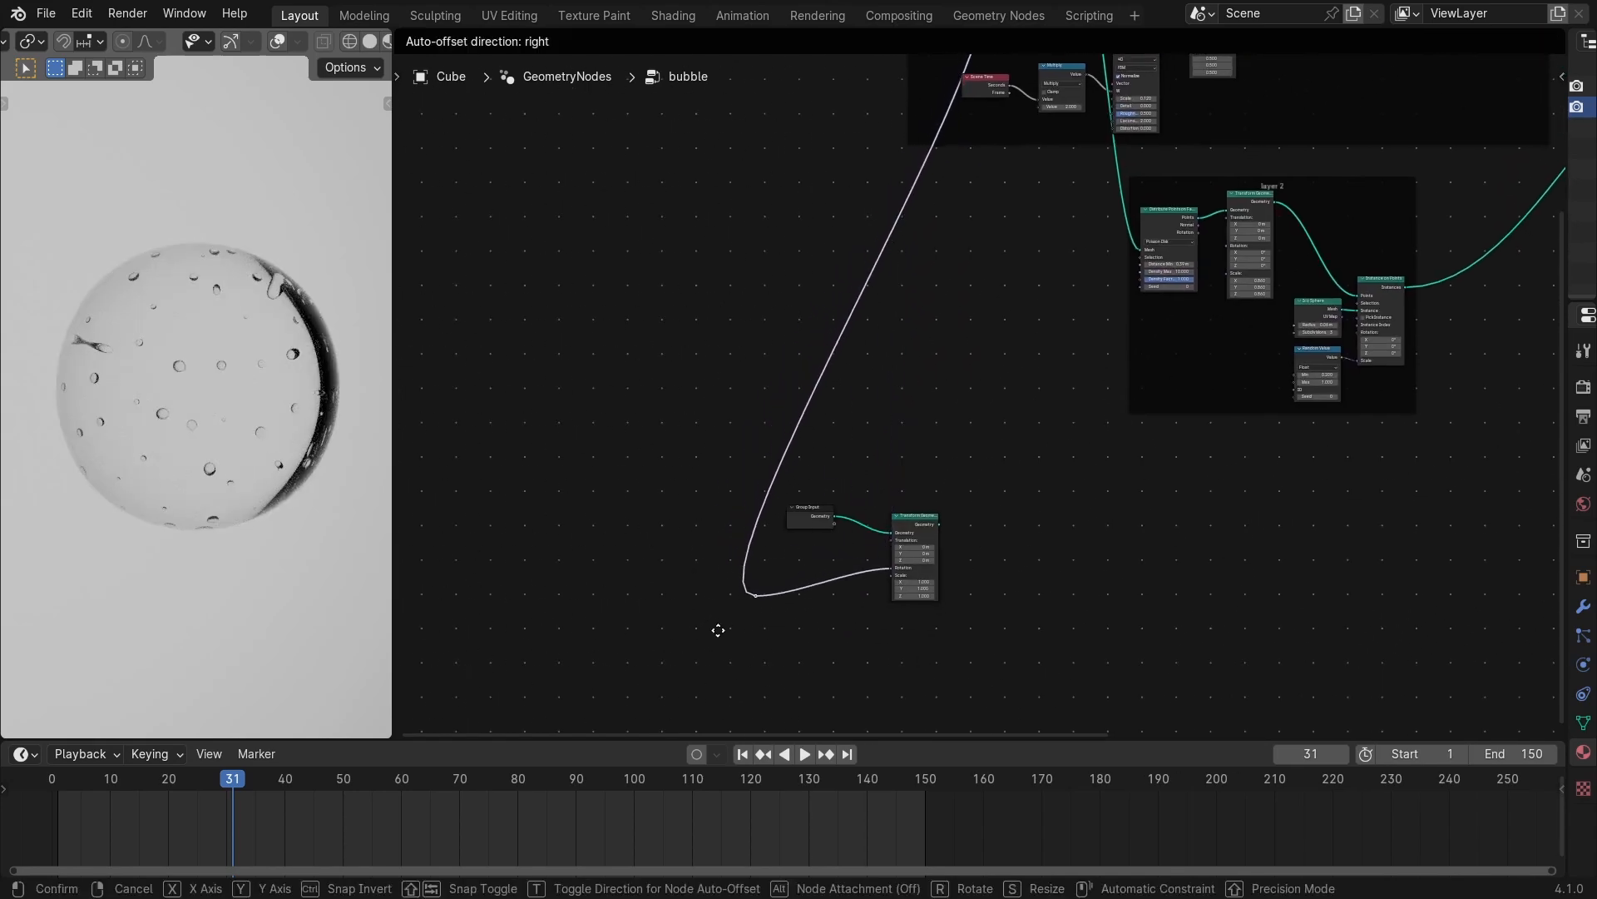
click(730, 599)
scroll(838, 285, up, 3)
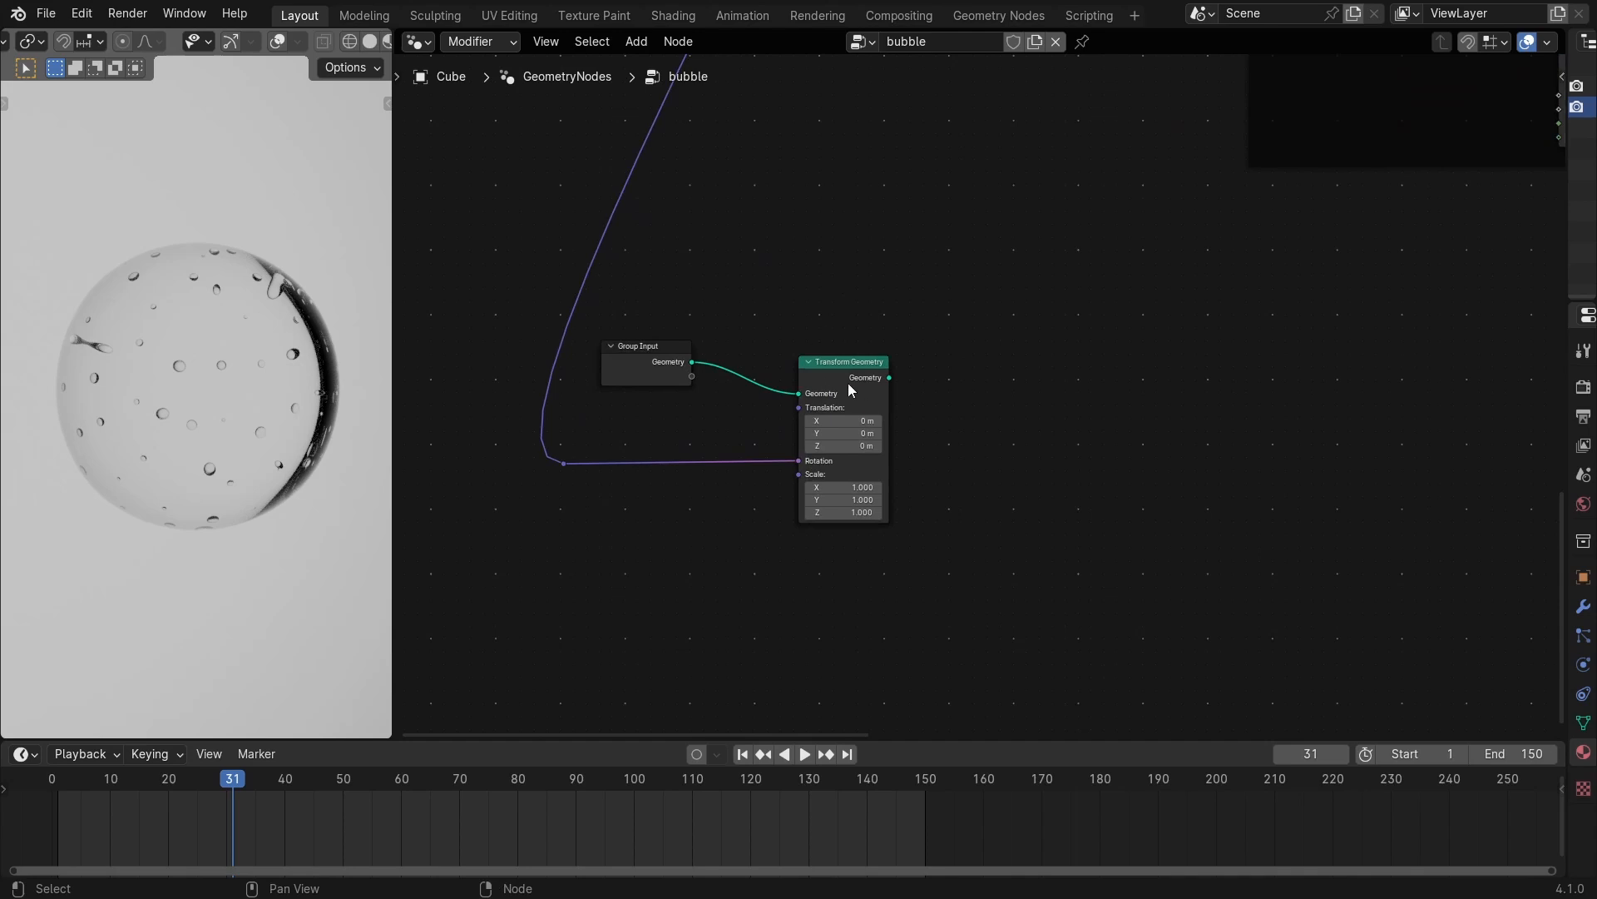
Move the duplicated Transform Geometry node away from the Group Input to make room between them.
drag(849, 384, 906, 382)
click(834, 349)
middle_drag(825, 343, 919, 297)
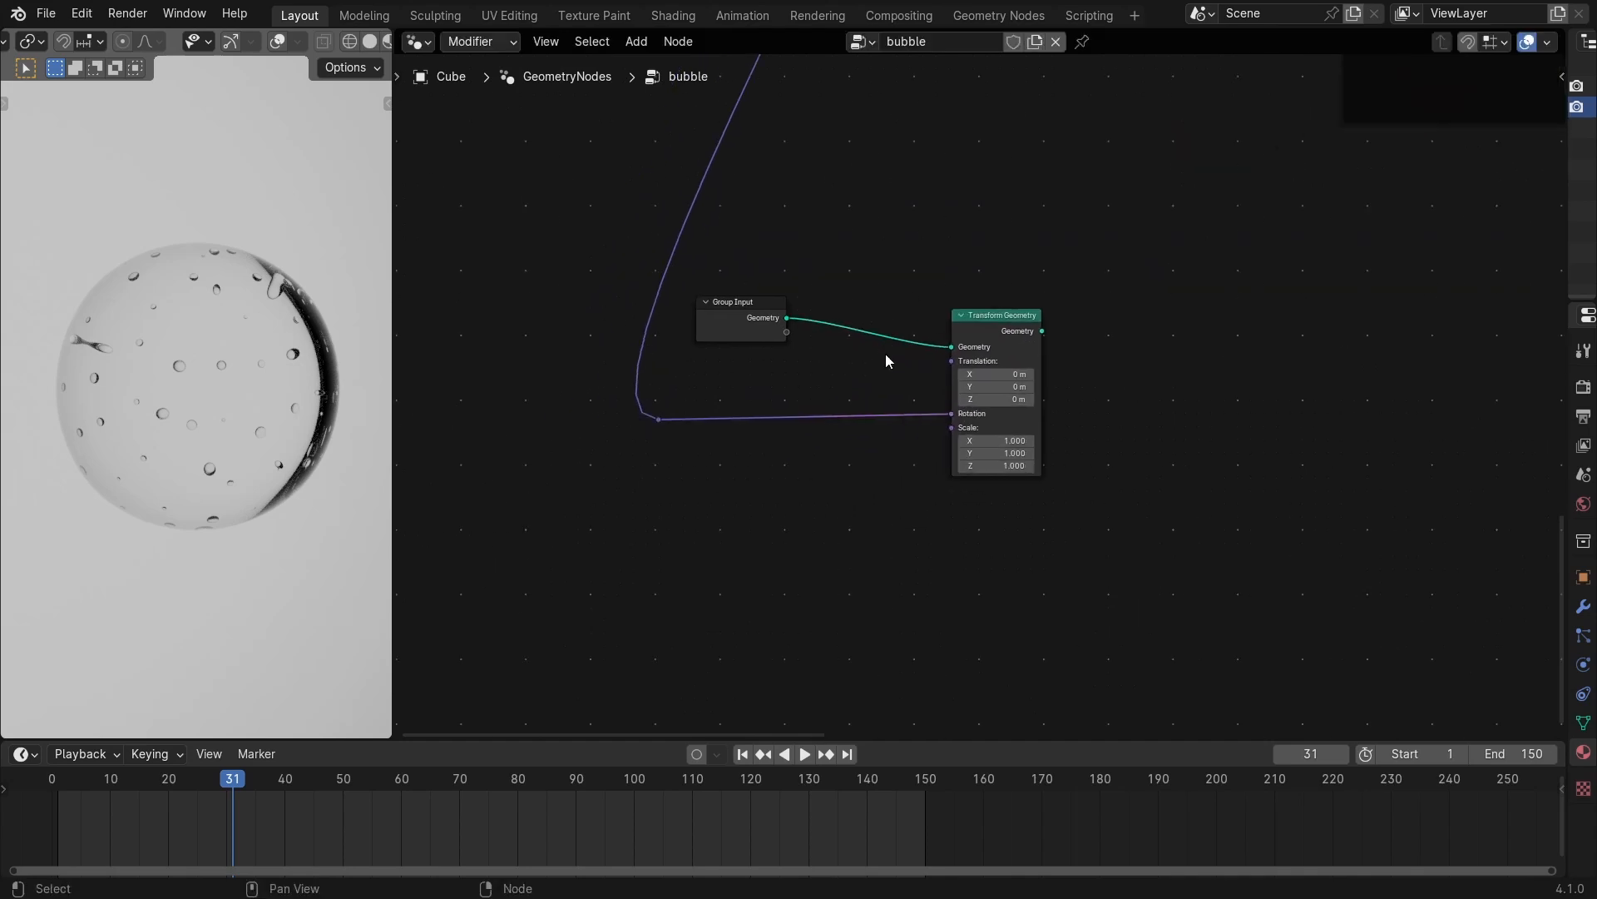
drag(987, 323, 998, 330)
middle_drag(883, 354, 917, 342)
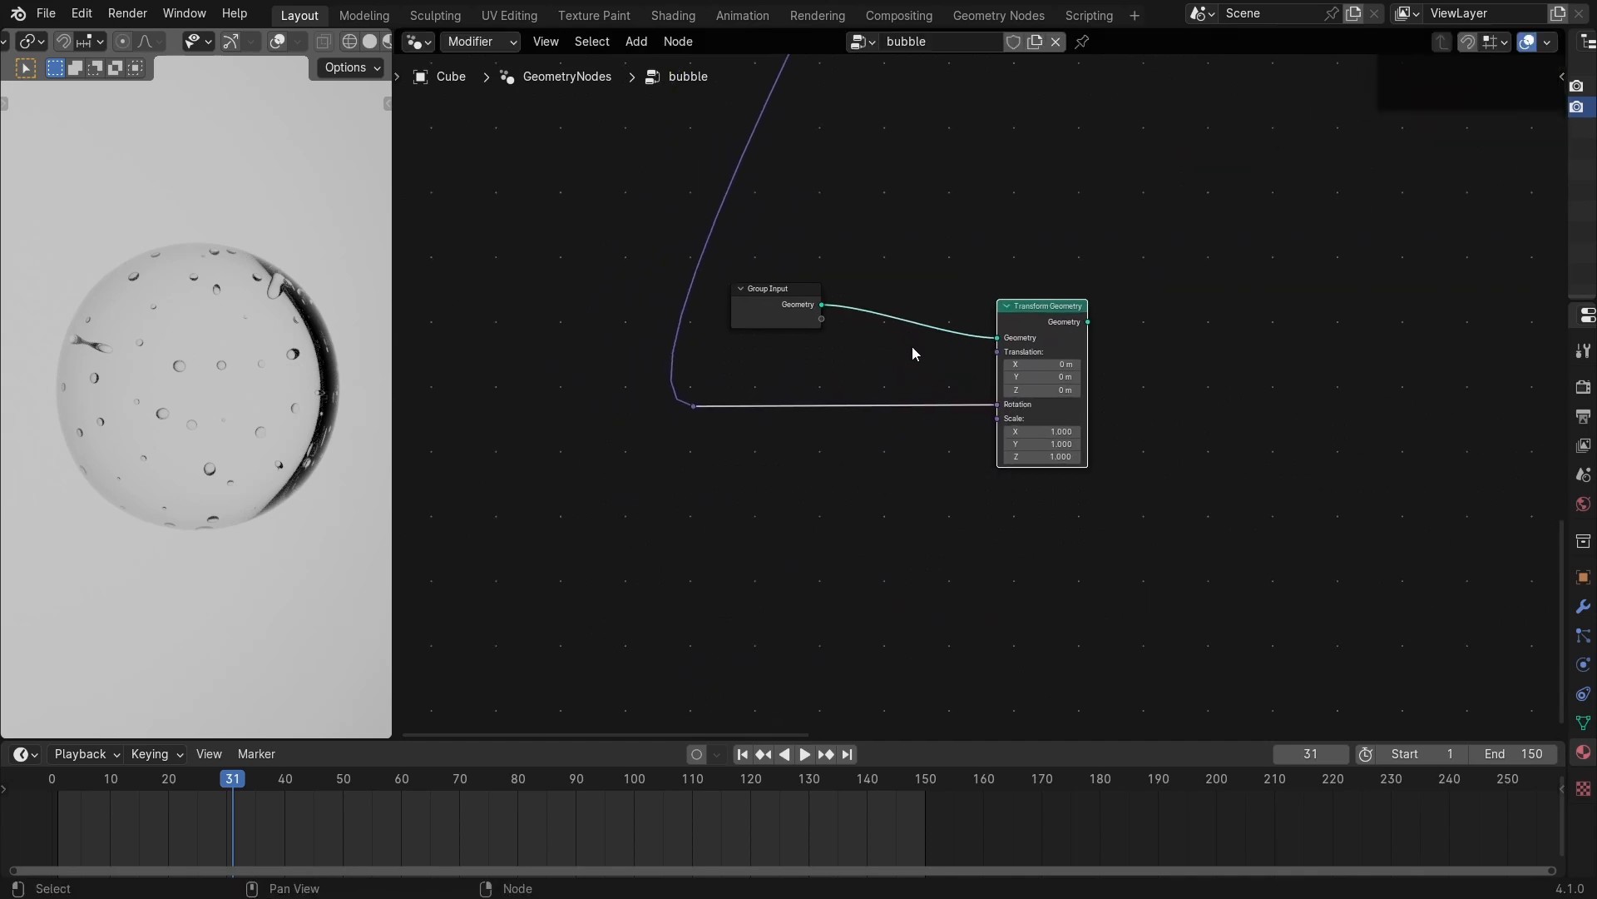
Add a Math node below the rotation link, and delete it again.
key(shift+a)
click(890, 346)
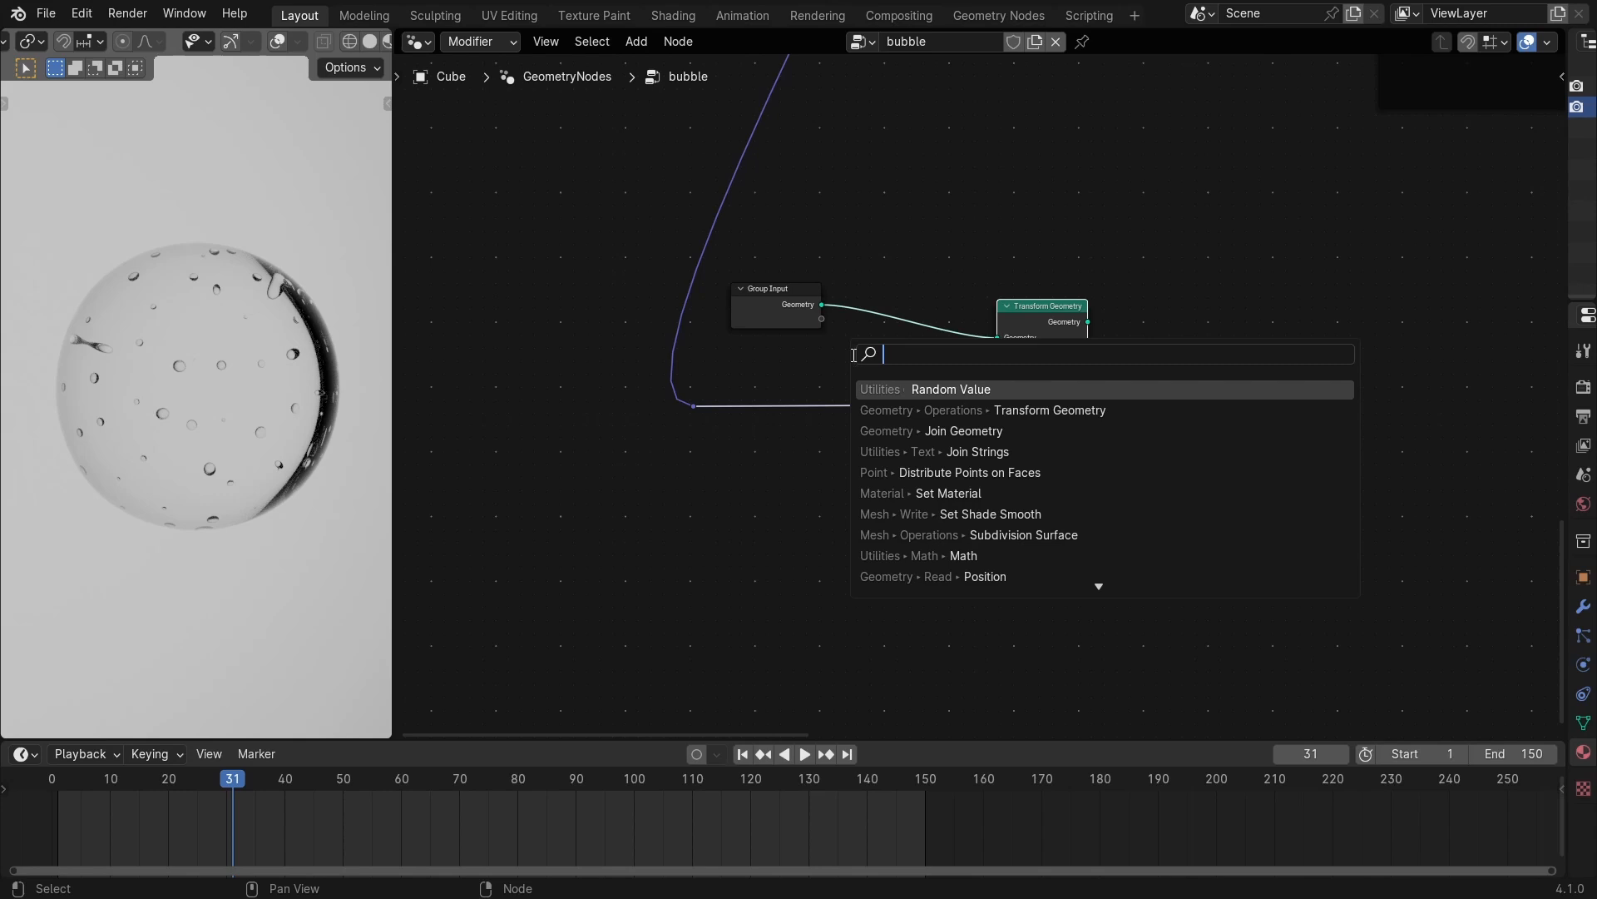
text(m)
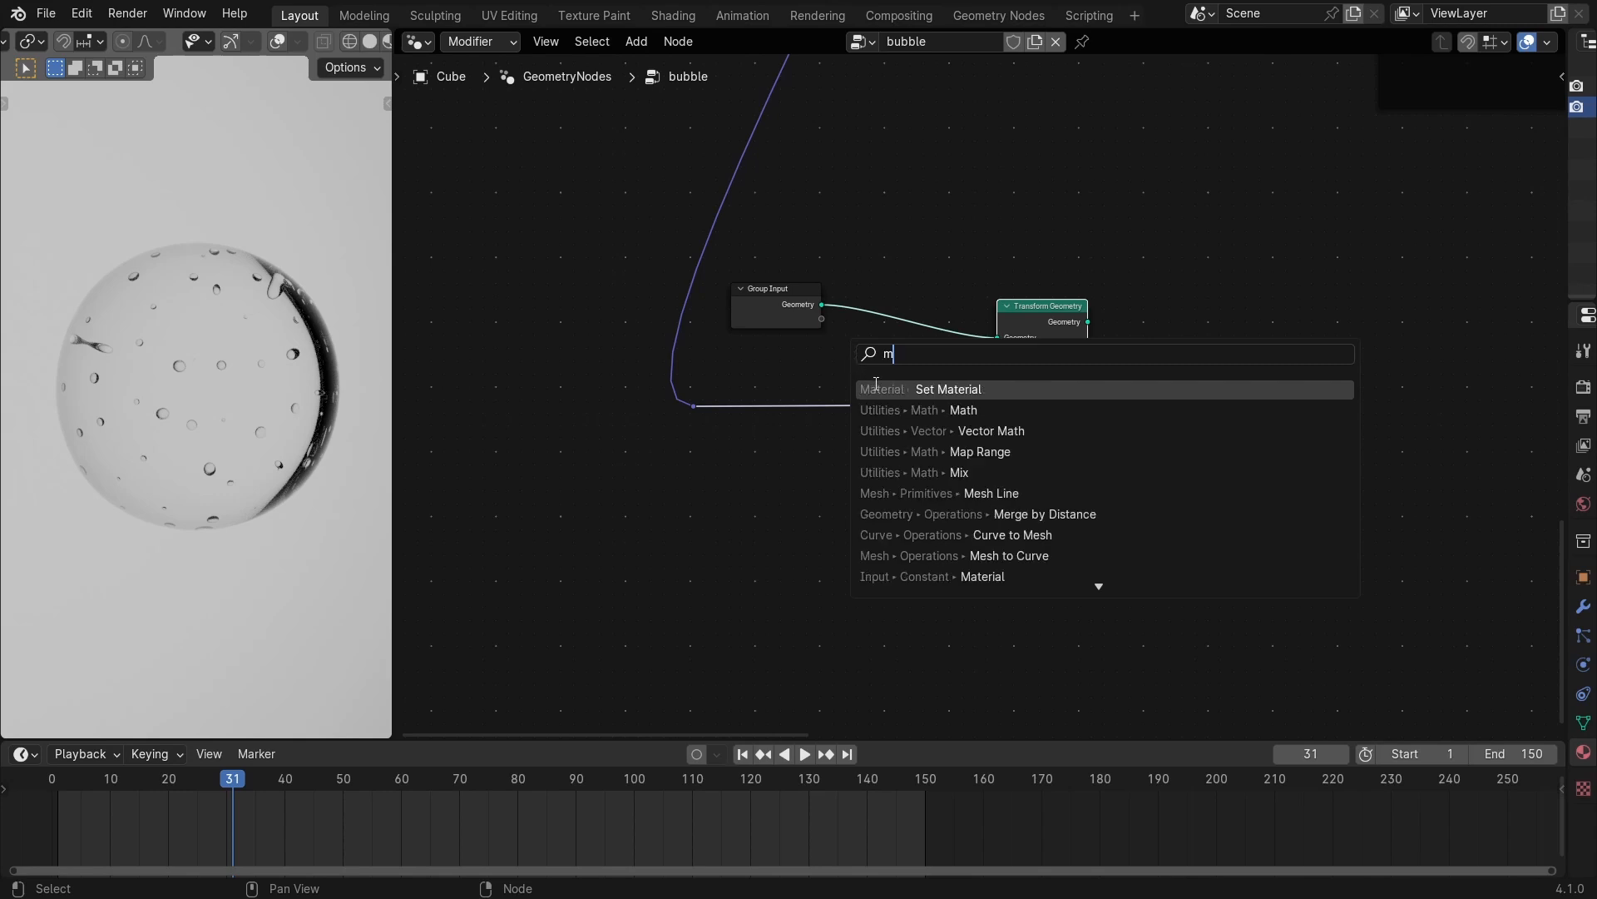
click(909, 410)
click(809, 483)
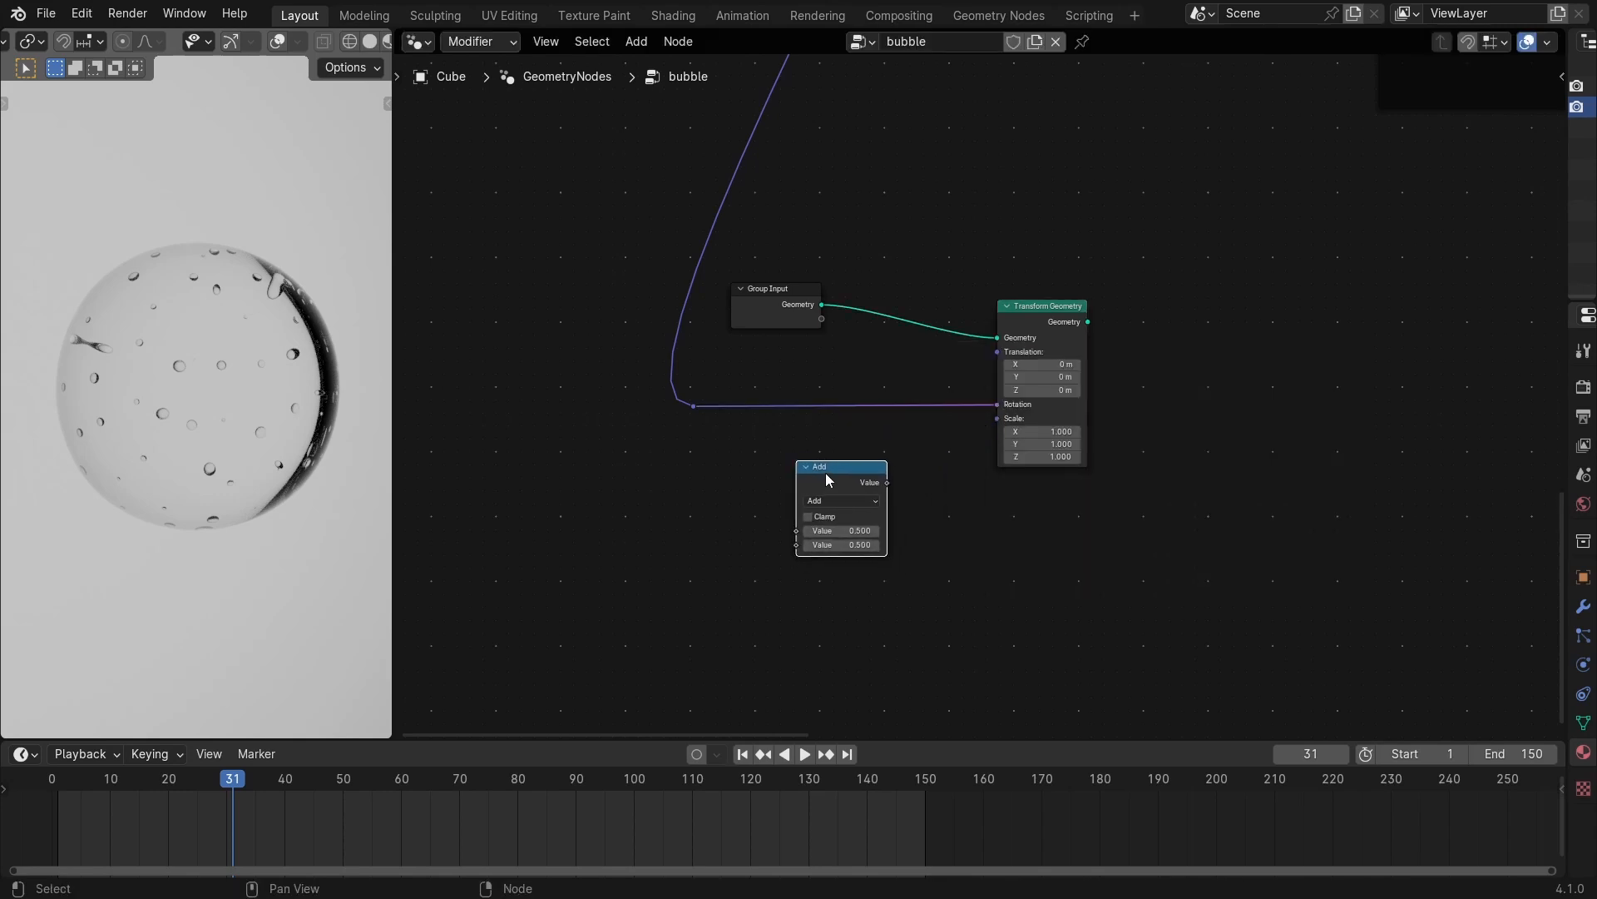
key(x)
Insert a Vector Math node on the link between the reroute and the Transform Geometry's Rotation.
key(shift+a)
click(811, 466)
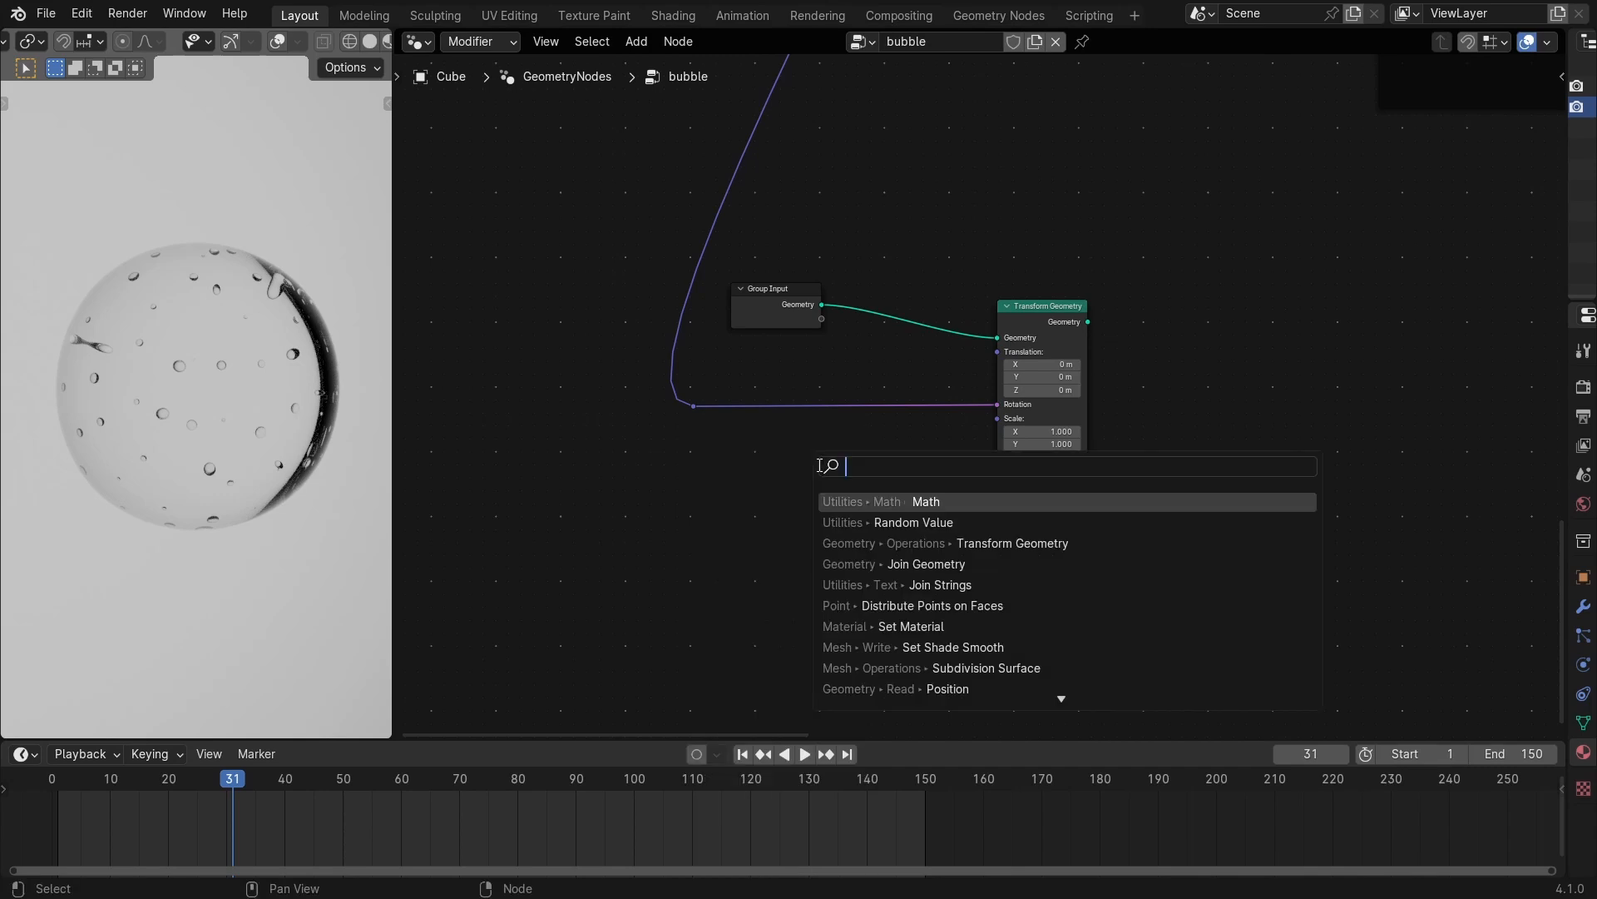
text(ve)
text( m)
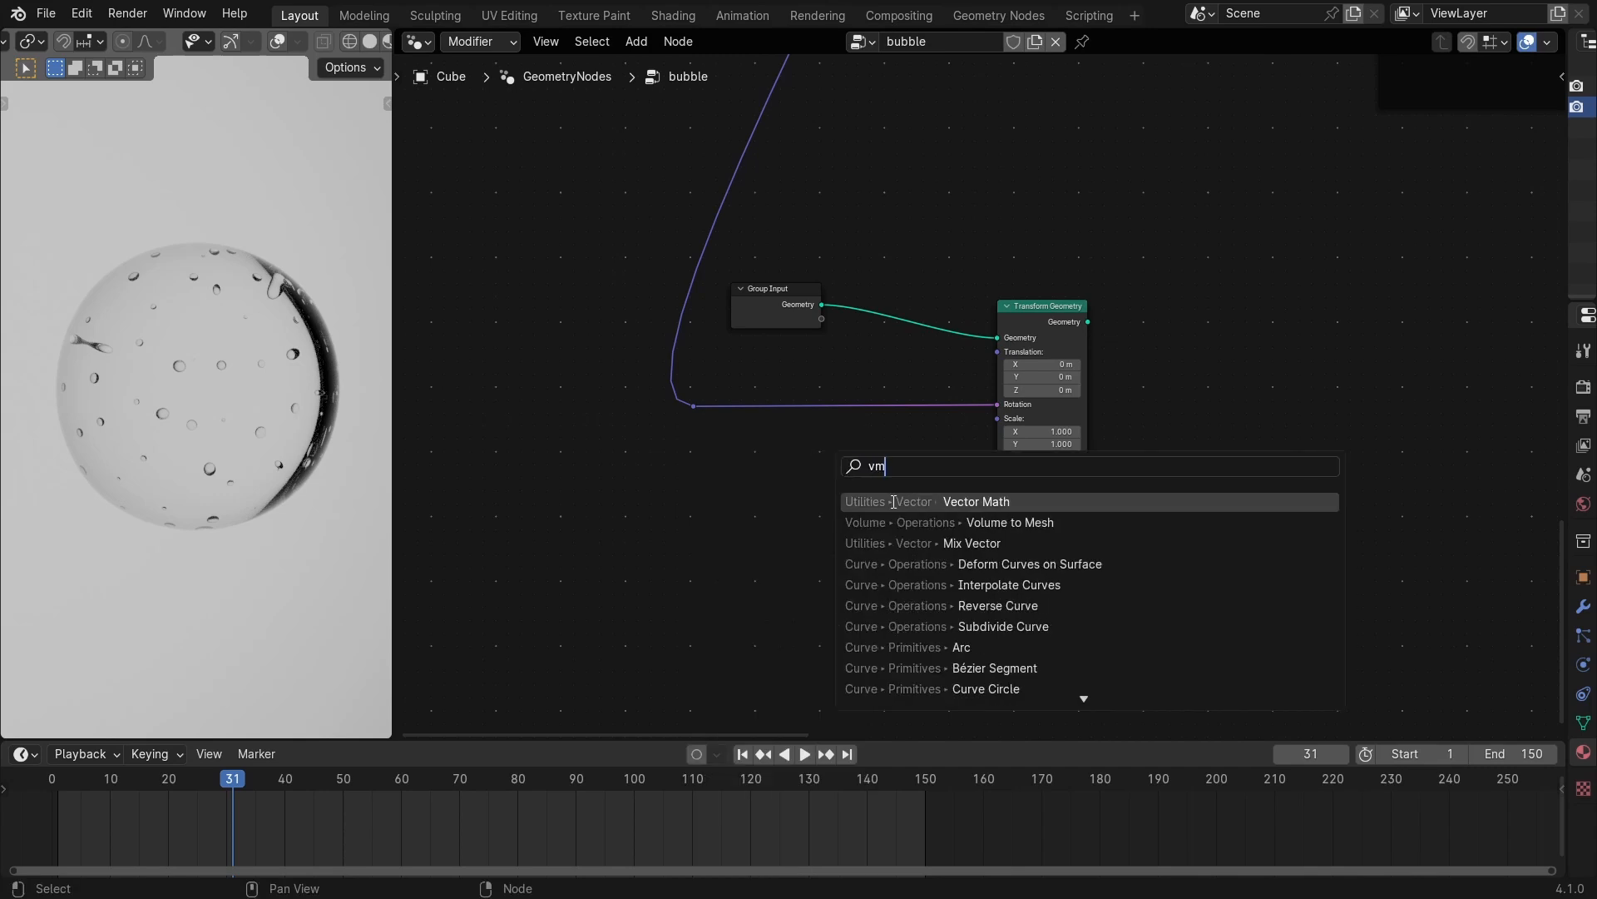
key(Return)
click(805, 421)
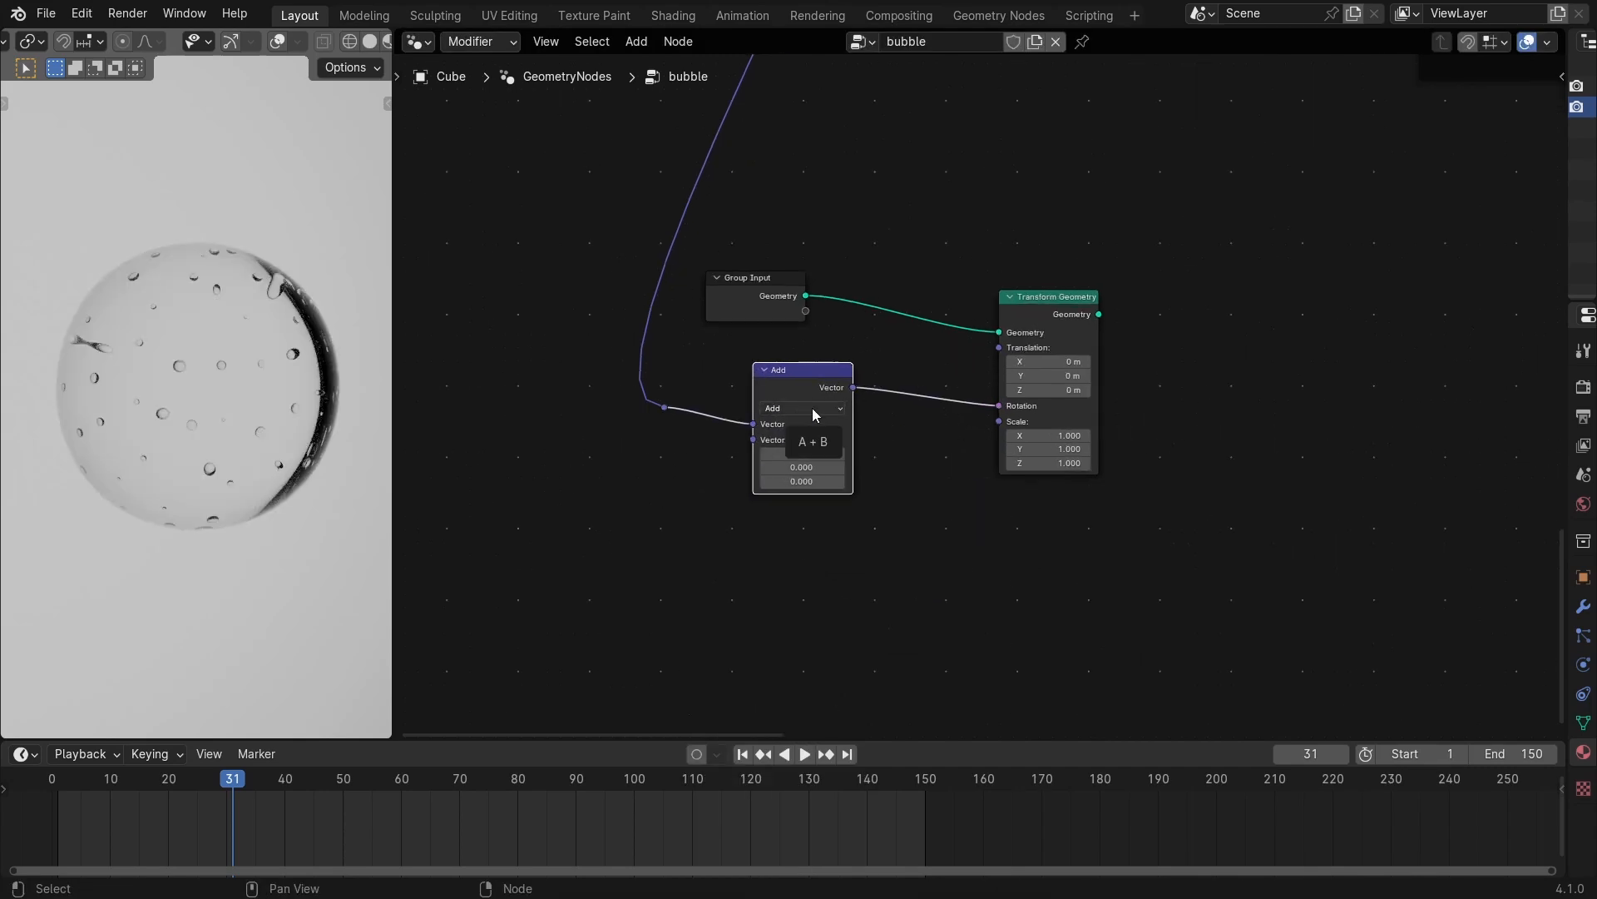
Change the Vector Math operation to Multiply with a Z factor of 1.2, and shift the node toward the reroute.
click(813, 409)
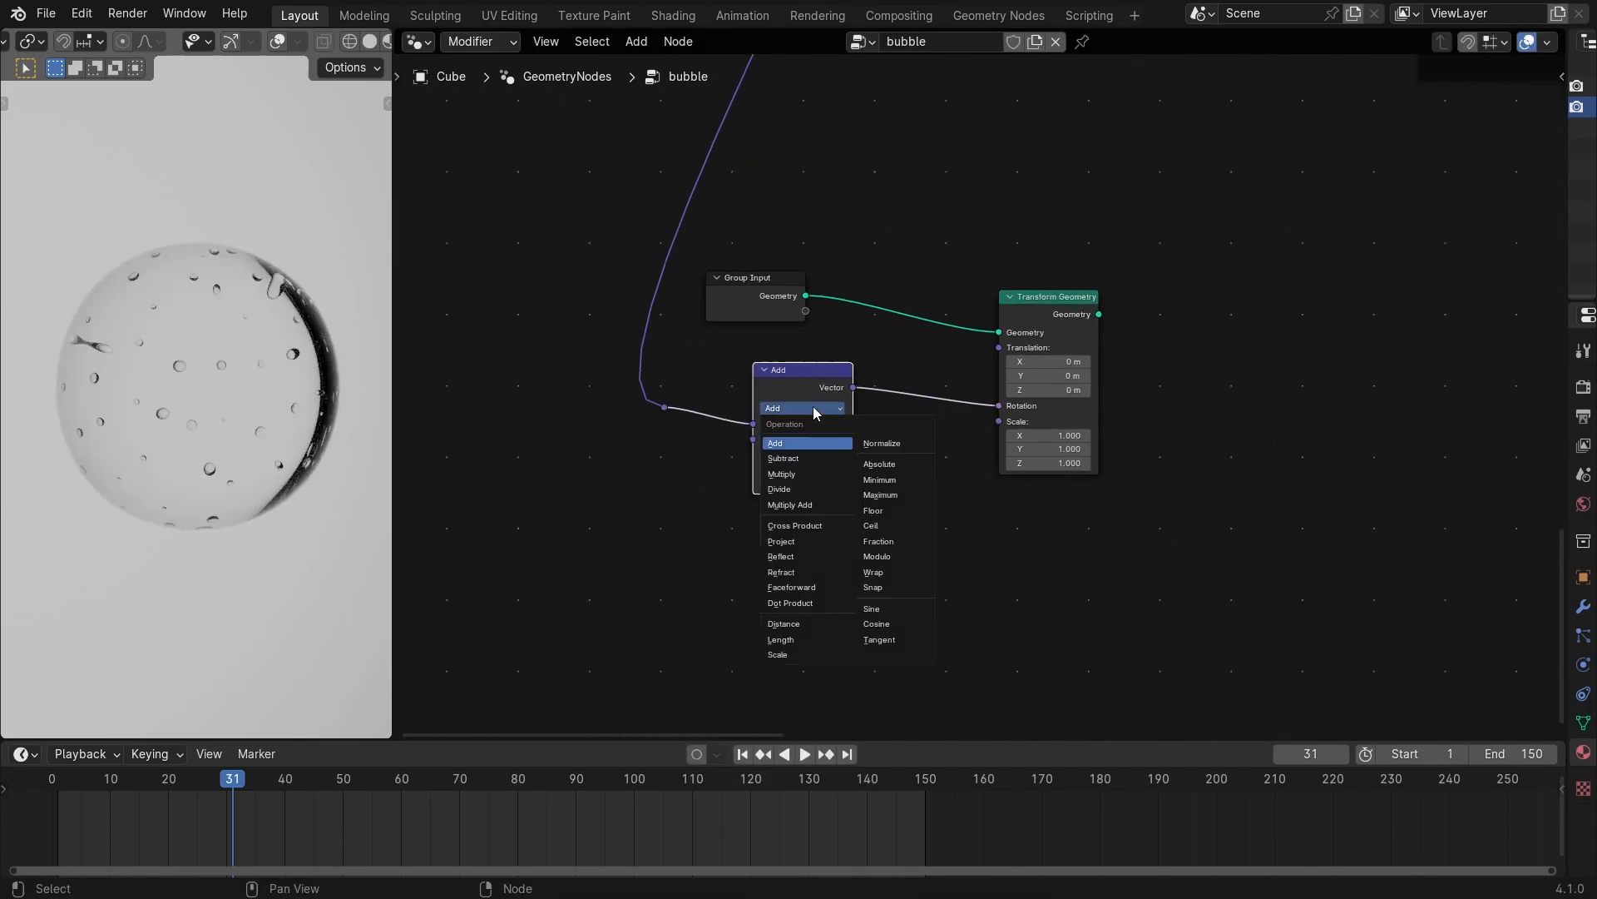
click(807, 473)
scroll(764, 499, up, 3)
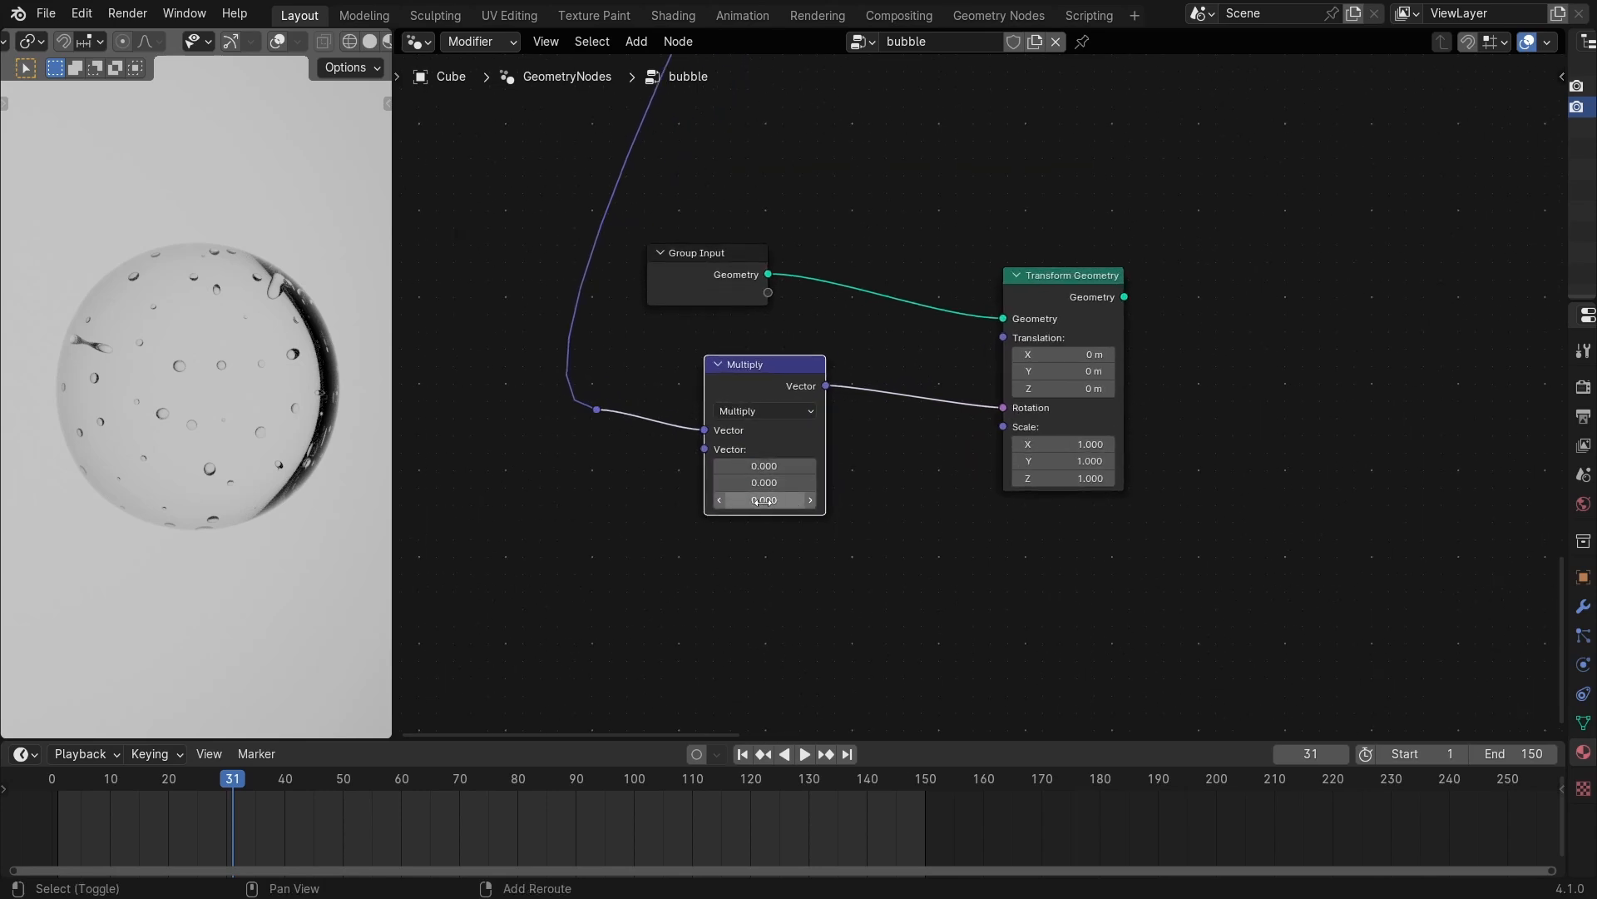
click(764, 500)
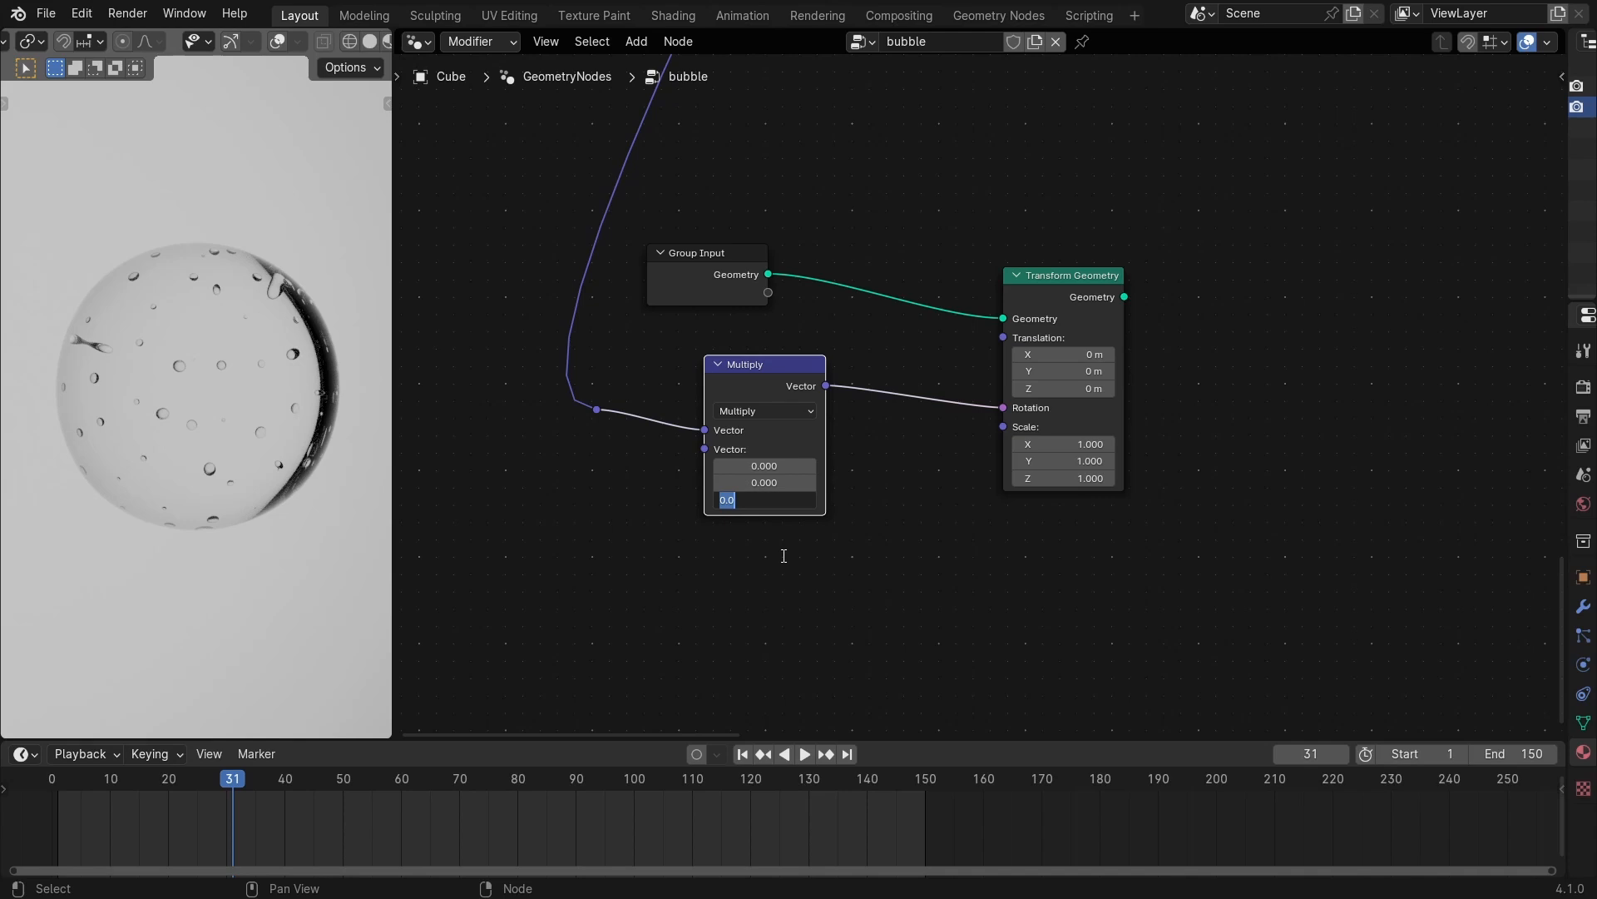
text(1)
key(Return)
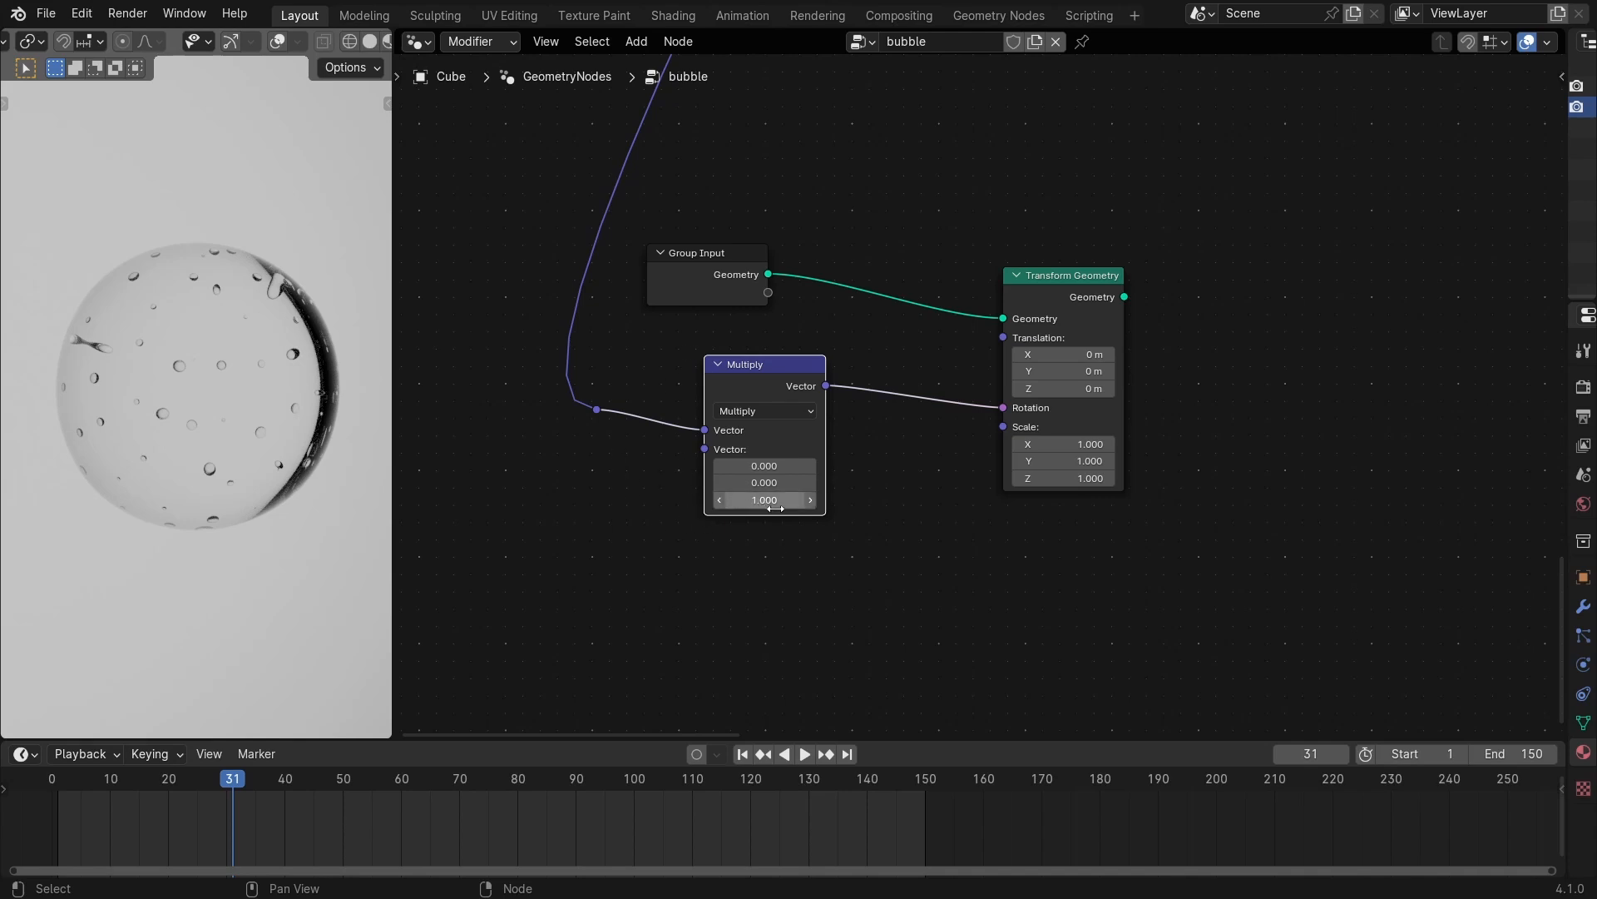
click(813, 499)
click(812, 500)
drag(748, 379, 705, 387)
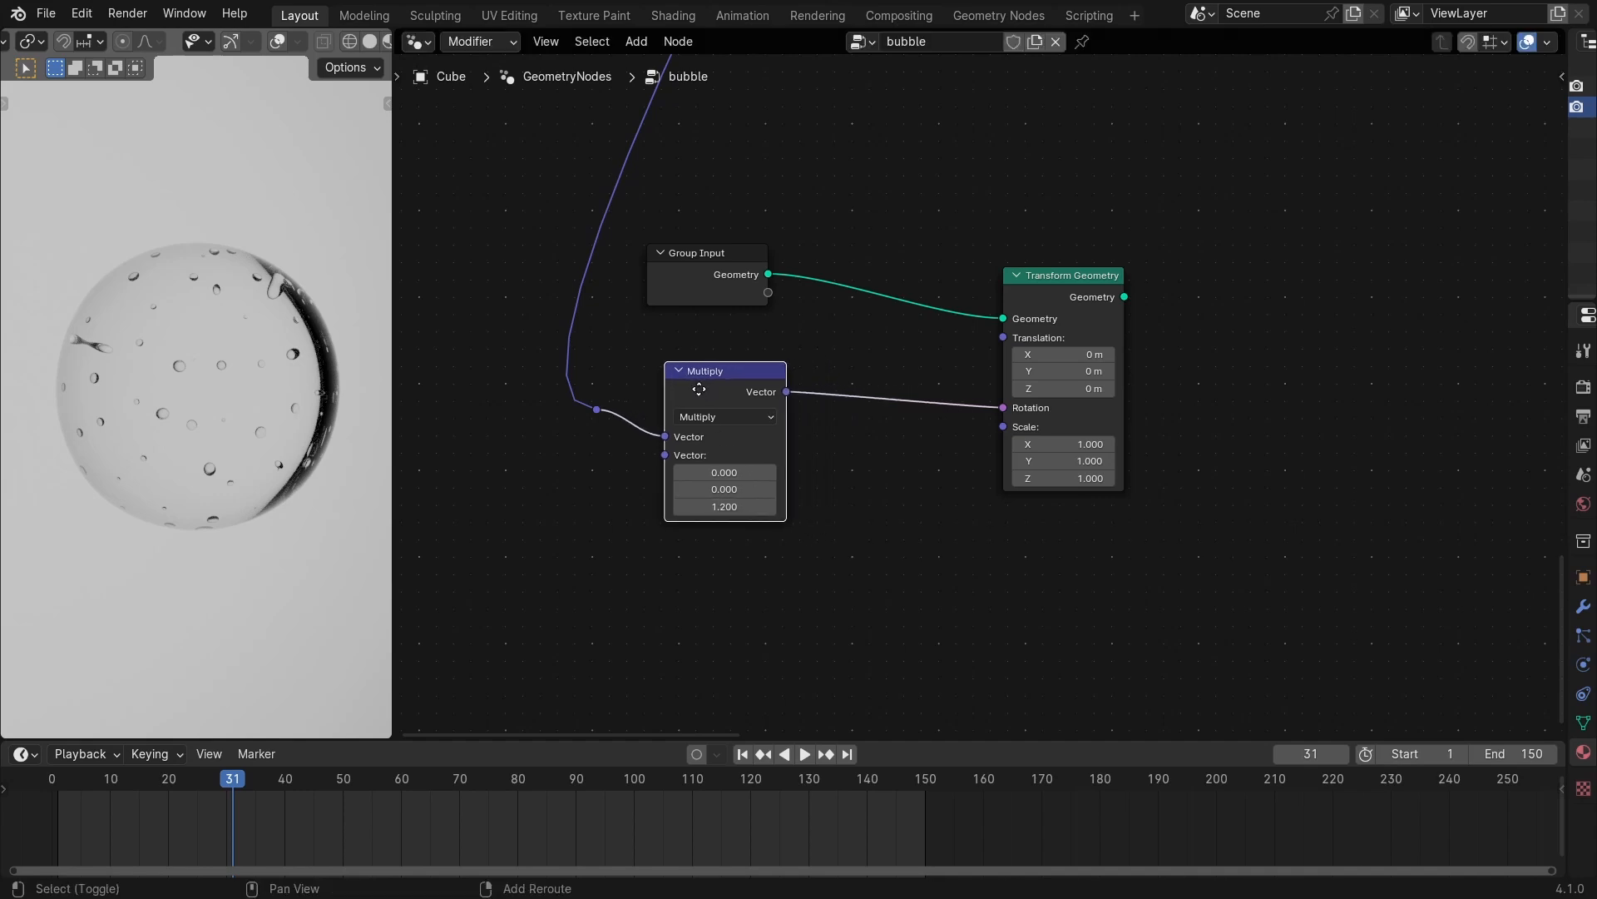
Duplicate the Multiply node onto the link before Transform Geometry, changing the copy to Add with a Z value of 6.9.
key(shift+d)
click(895, 376)
click(915, 407)
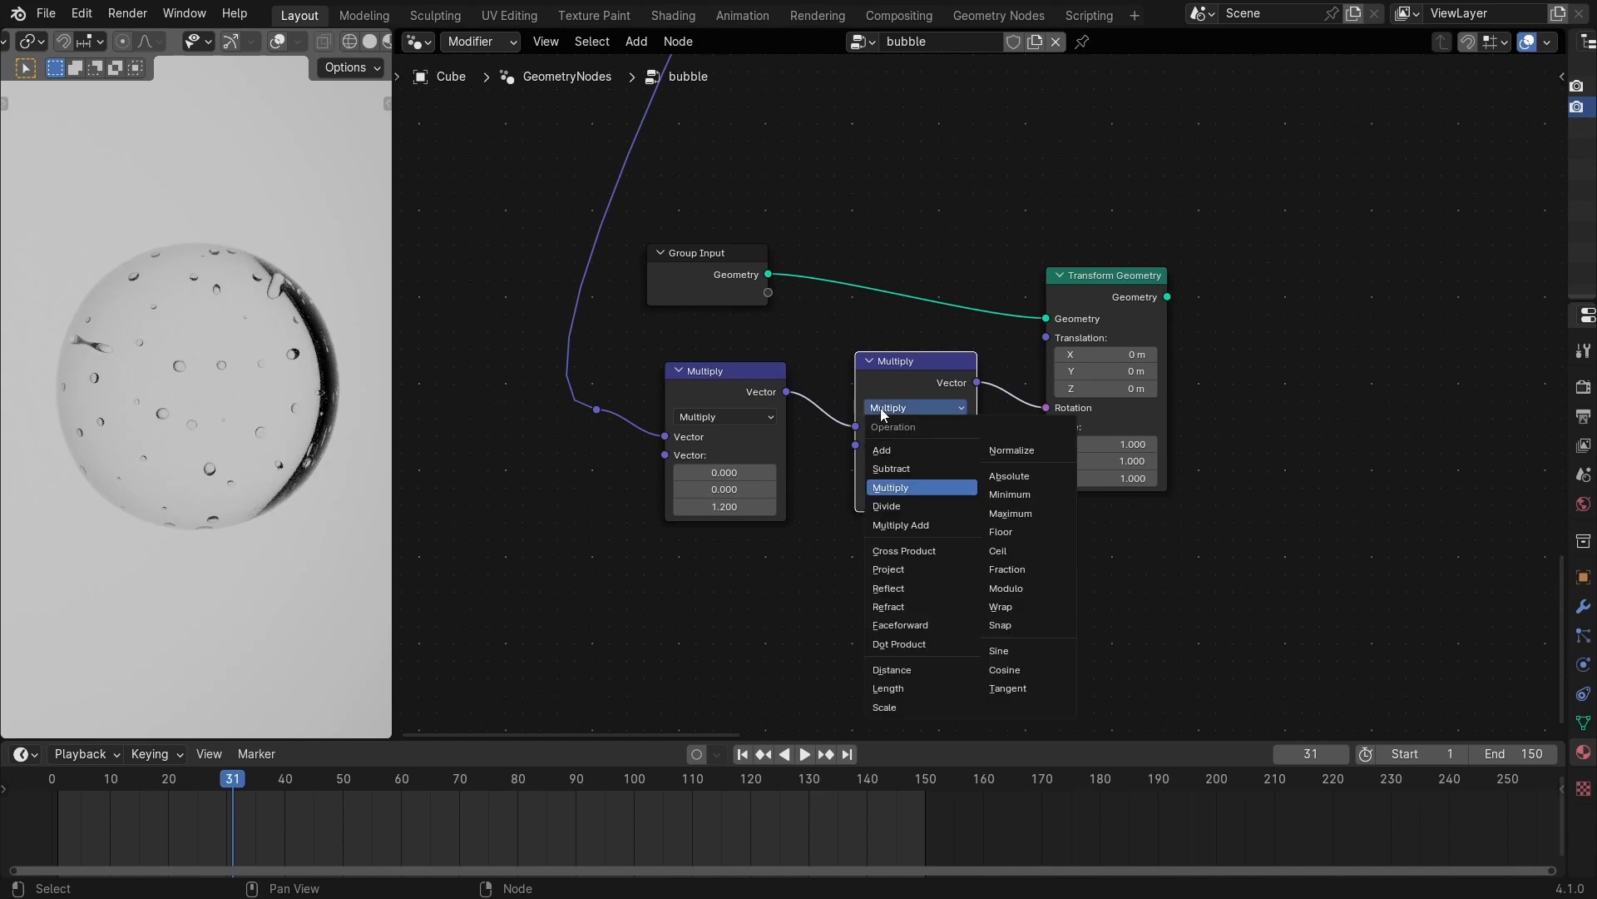
click(884, 450)
drag(883, 496, 937, 503)
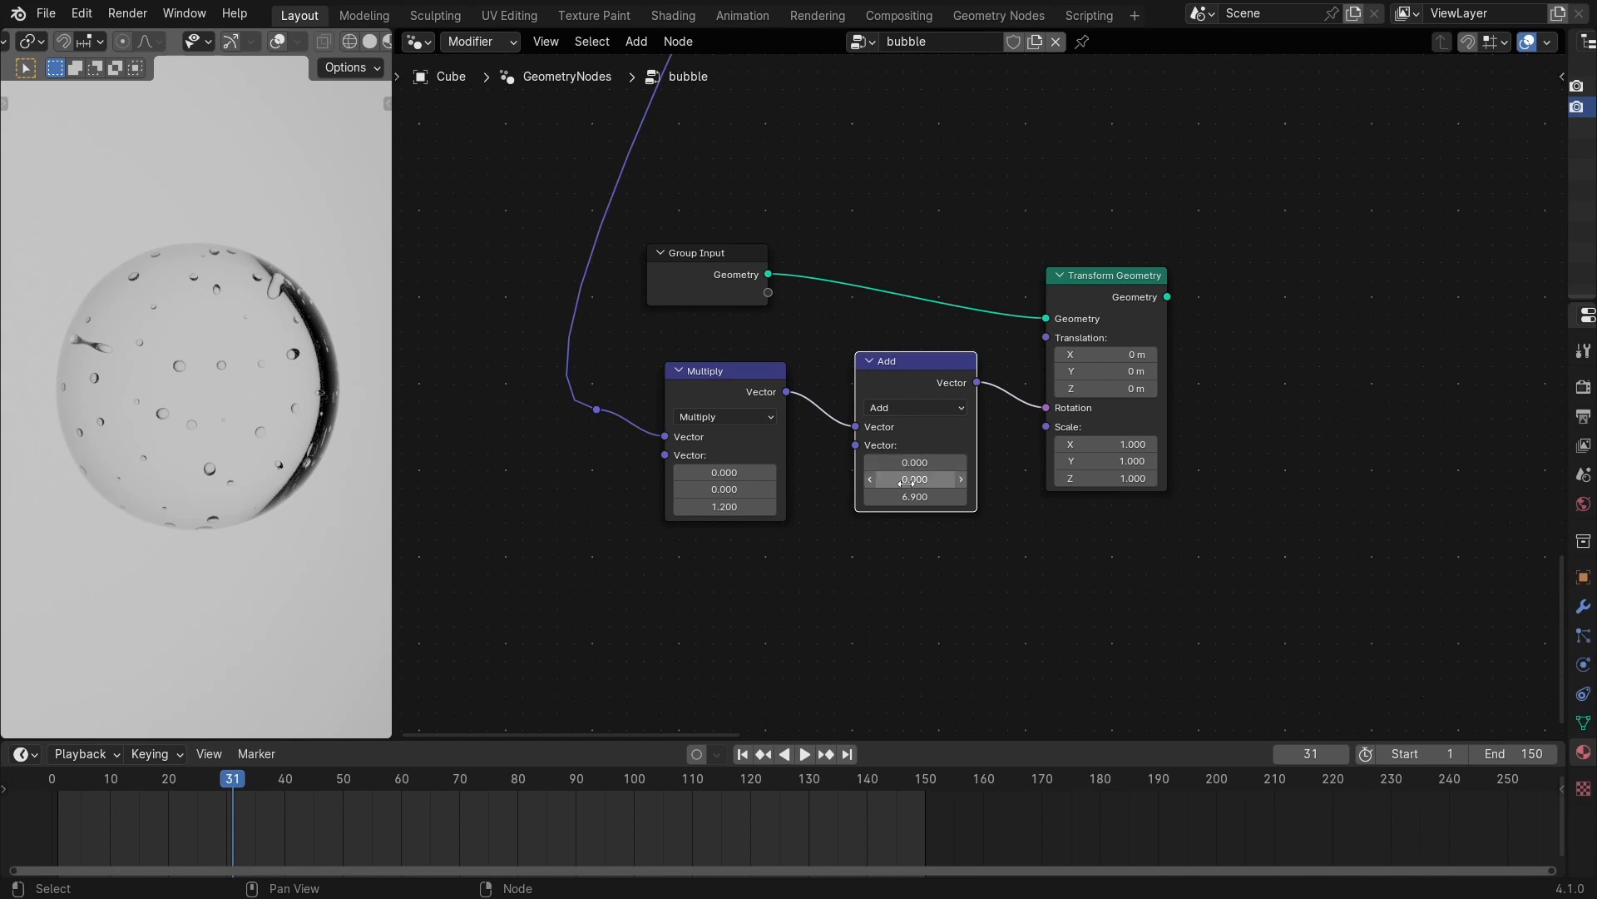
Delete the Add node while keeping the Multiply node connected to the Transform Geometry's Rotation.
middle_drag(903, 401, 877, 412)
mouse_move(867, 396)
mouse_down()
mouse_move(862, 419)
mouse_move(845, 397)
mouse_up()
click(903, 578)
middle_drag(889, 550, 890, 535)
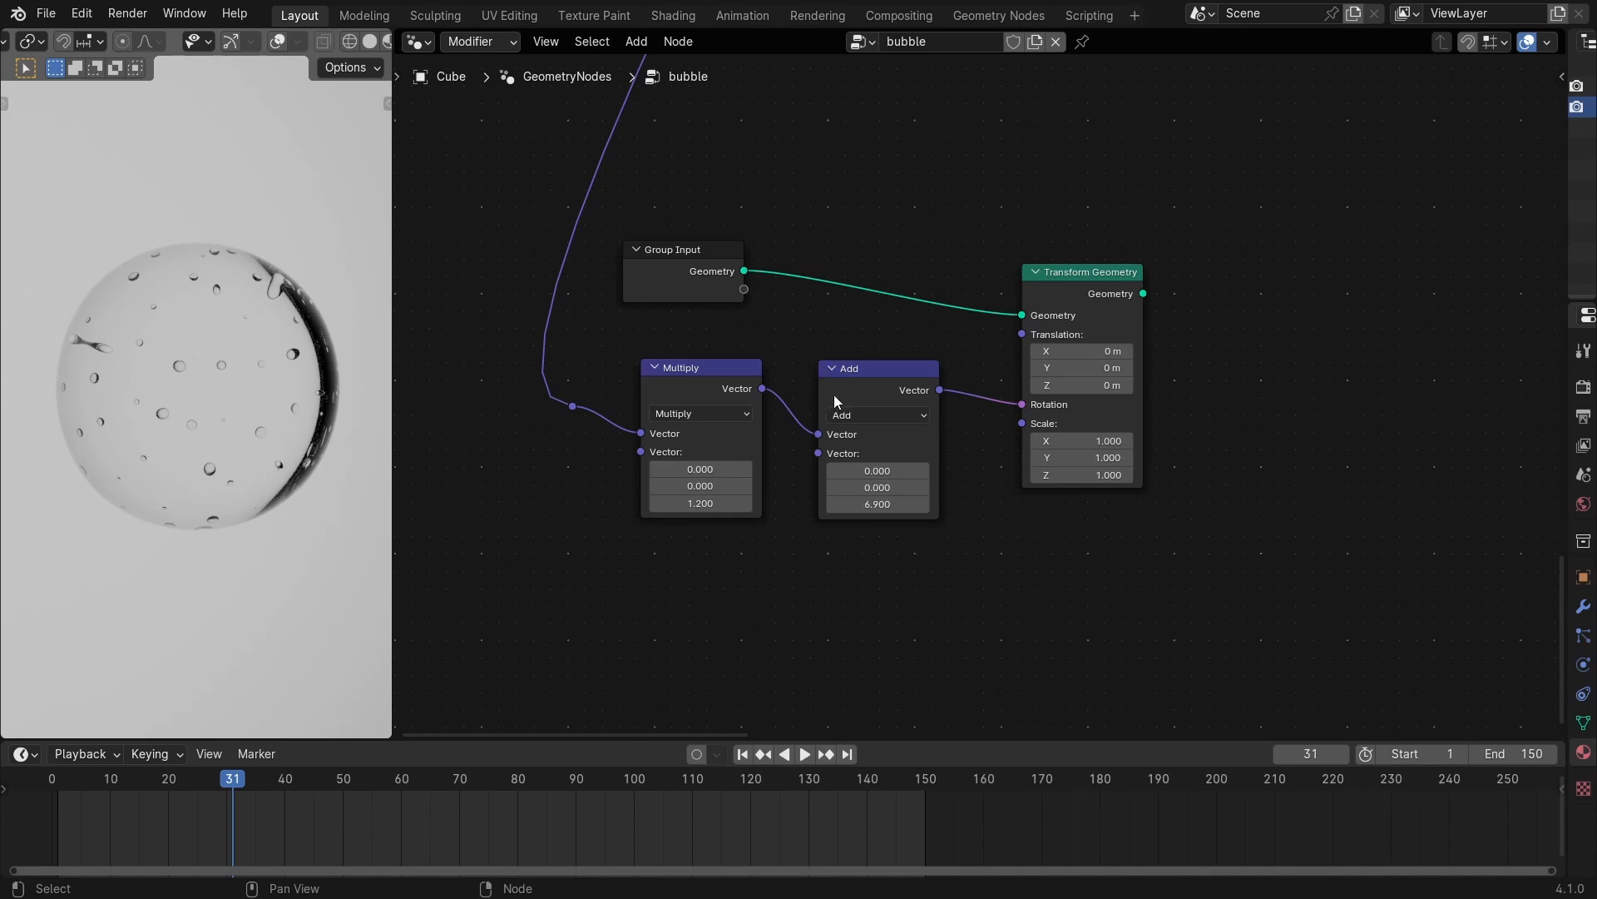
click(854, 381)
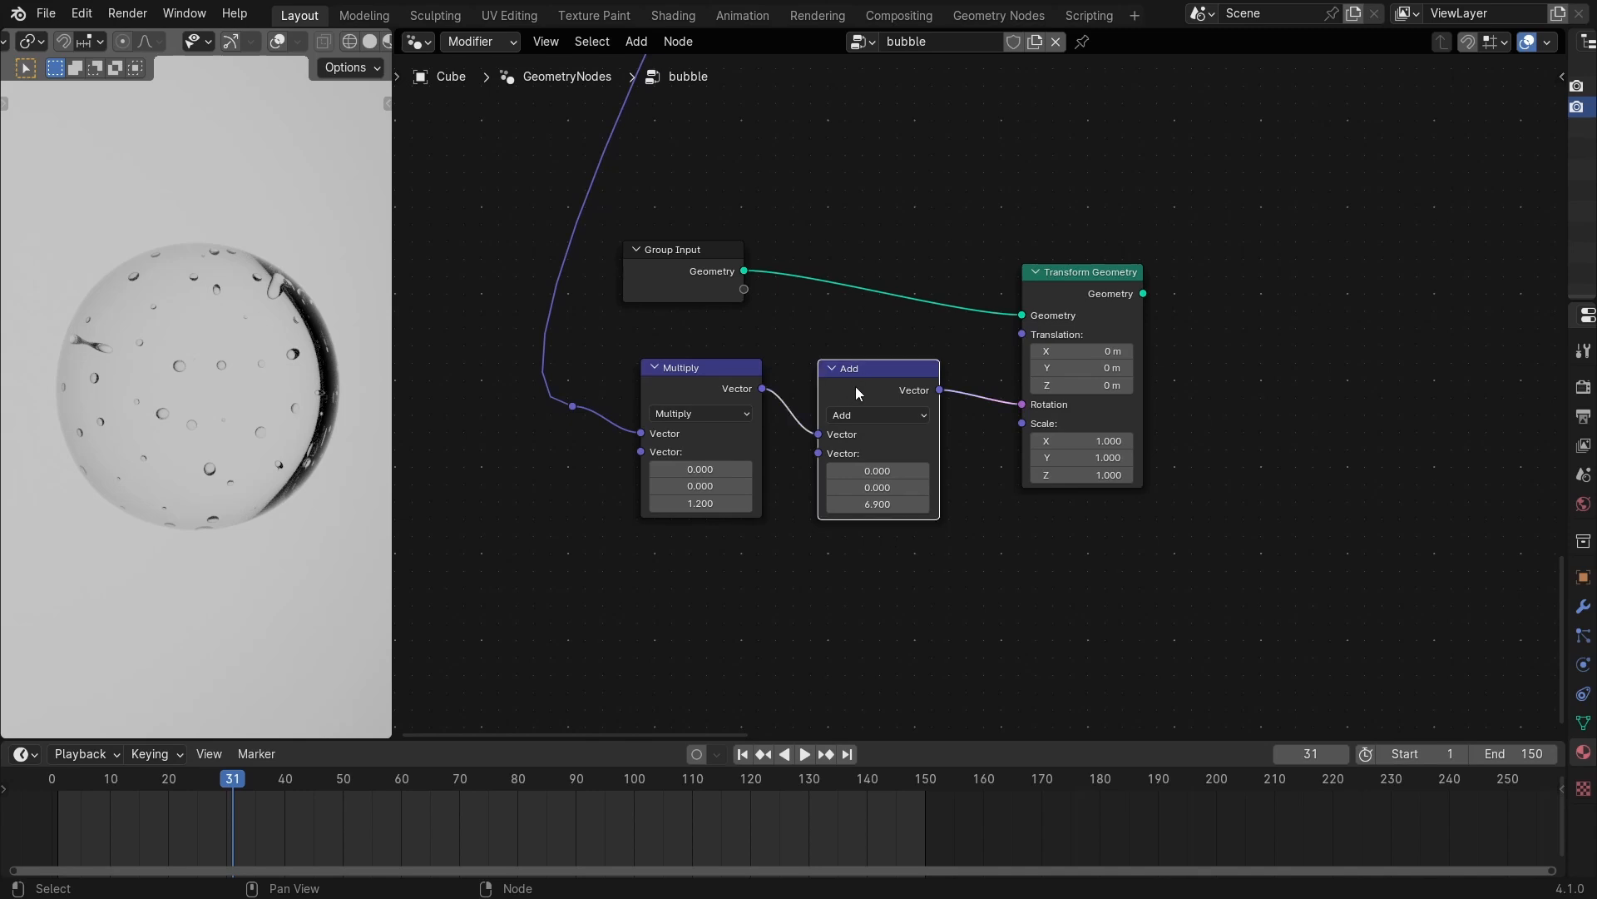
key(ctrl+x)
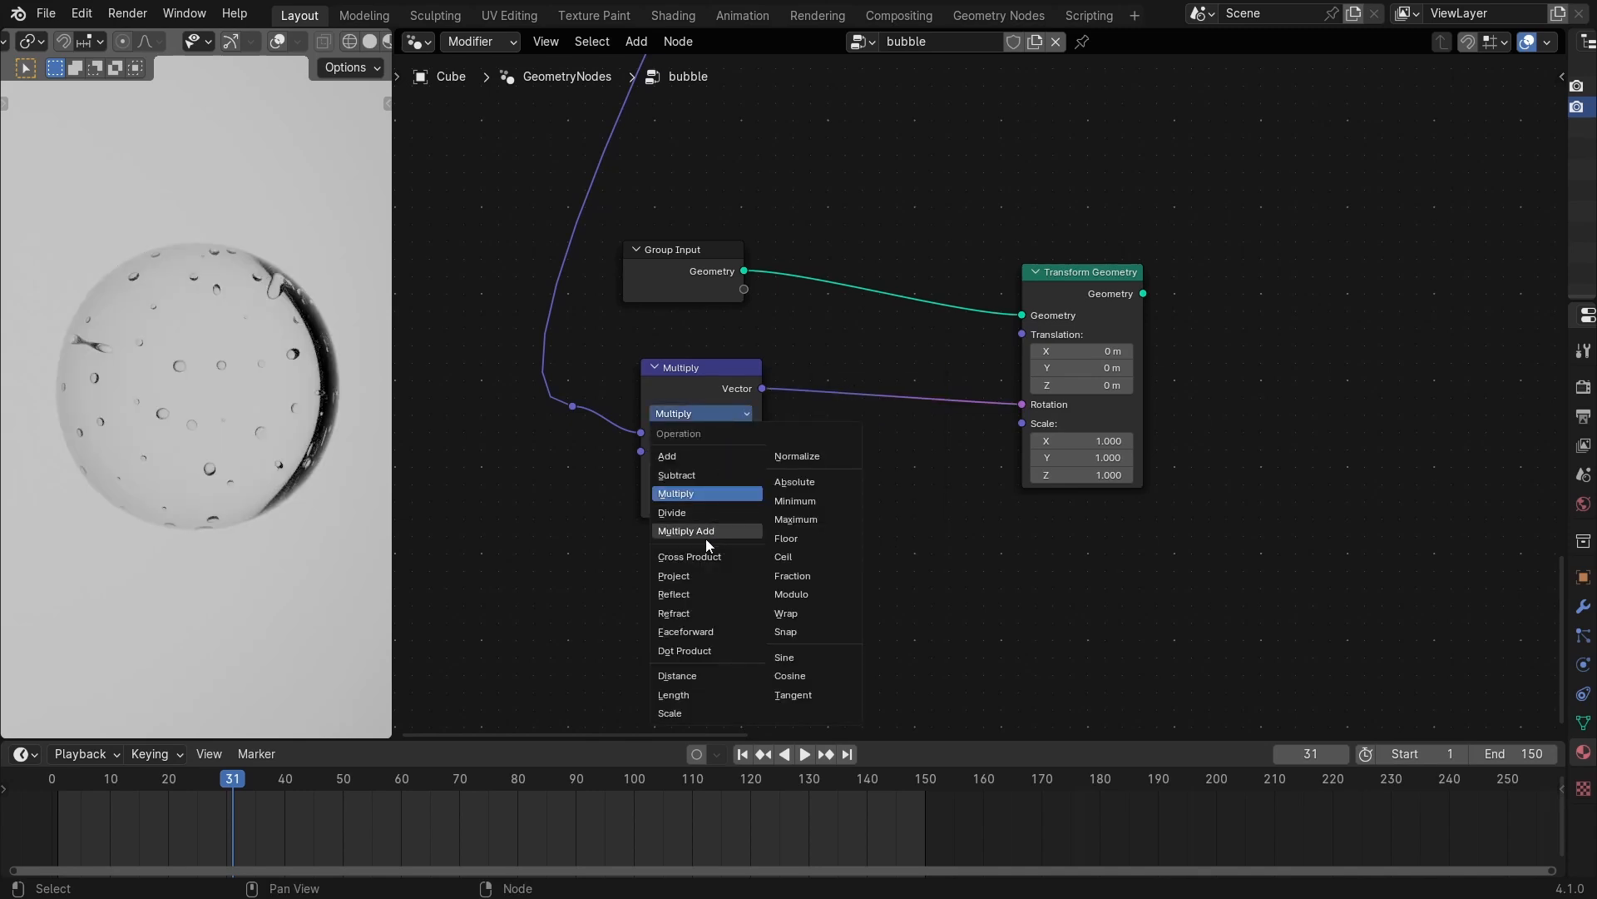
Change the Multiply node's operation to Multiply Add with a Z addend of 14.5, and shift the node toward Transform Geometry.
click(706, 535)
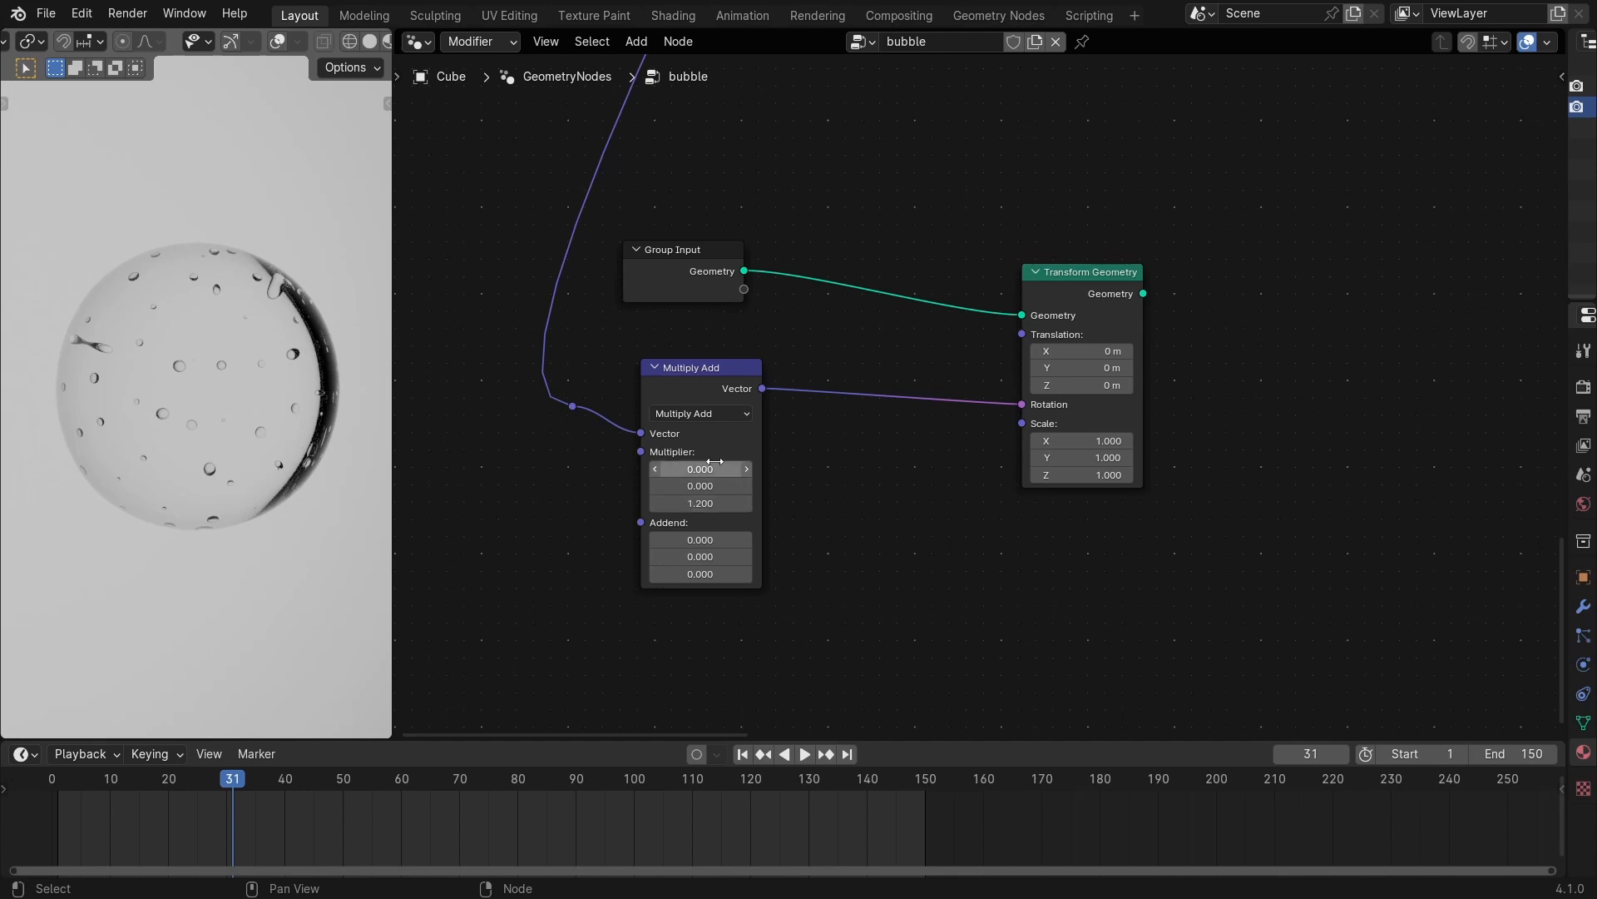
click(690, 576)
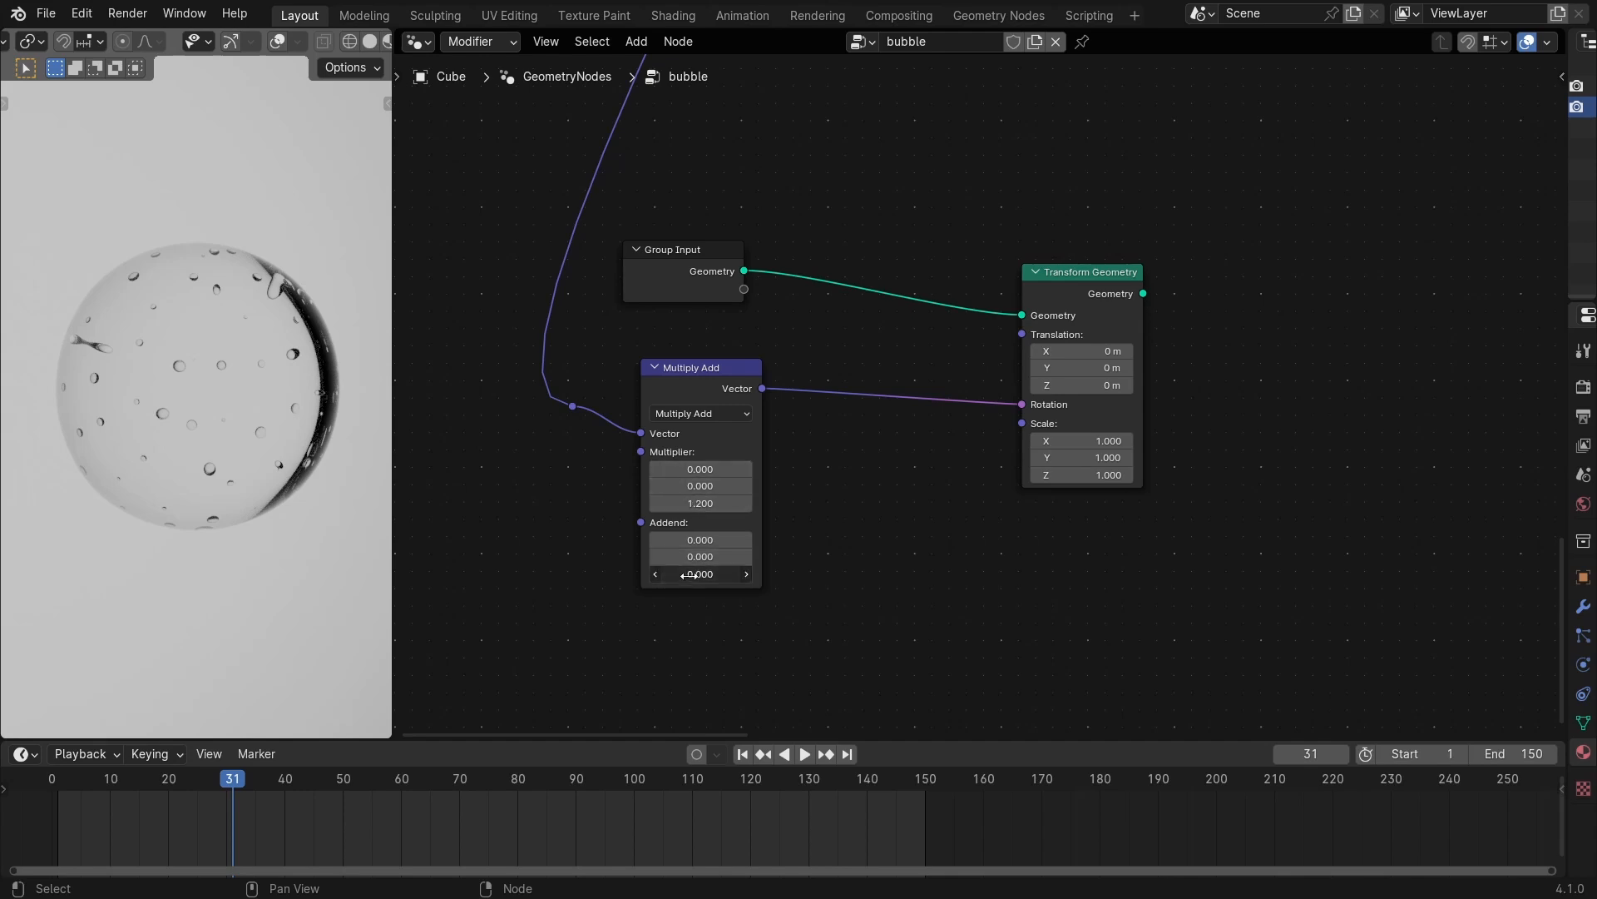
drag(780, 571, 917, 556)
middle_drag(873, 518, 892, 491)
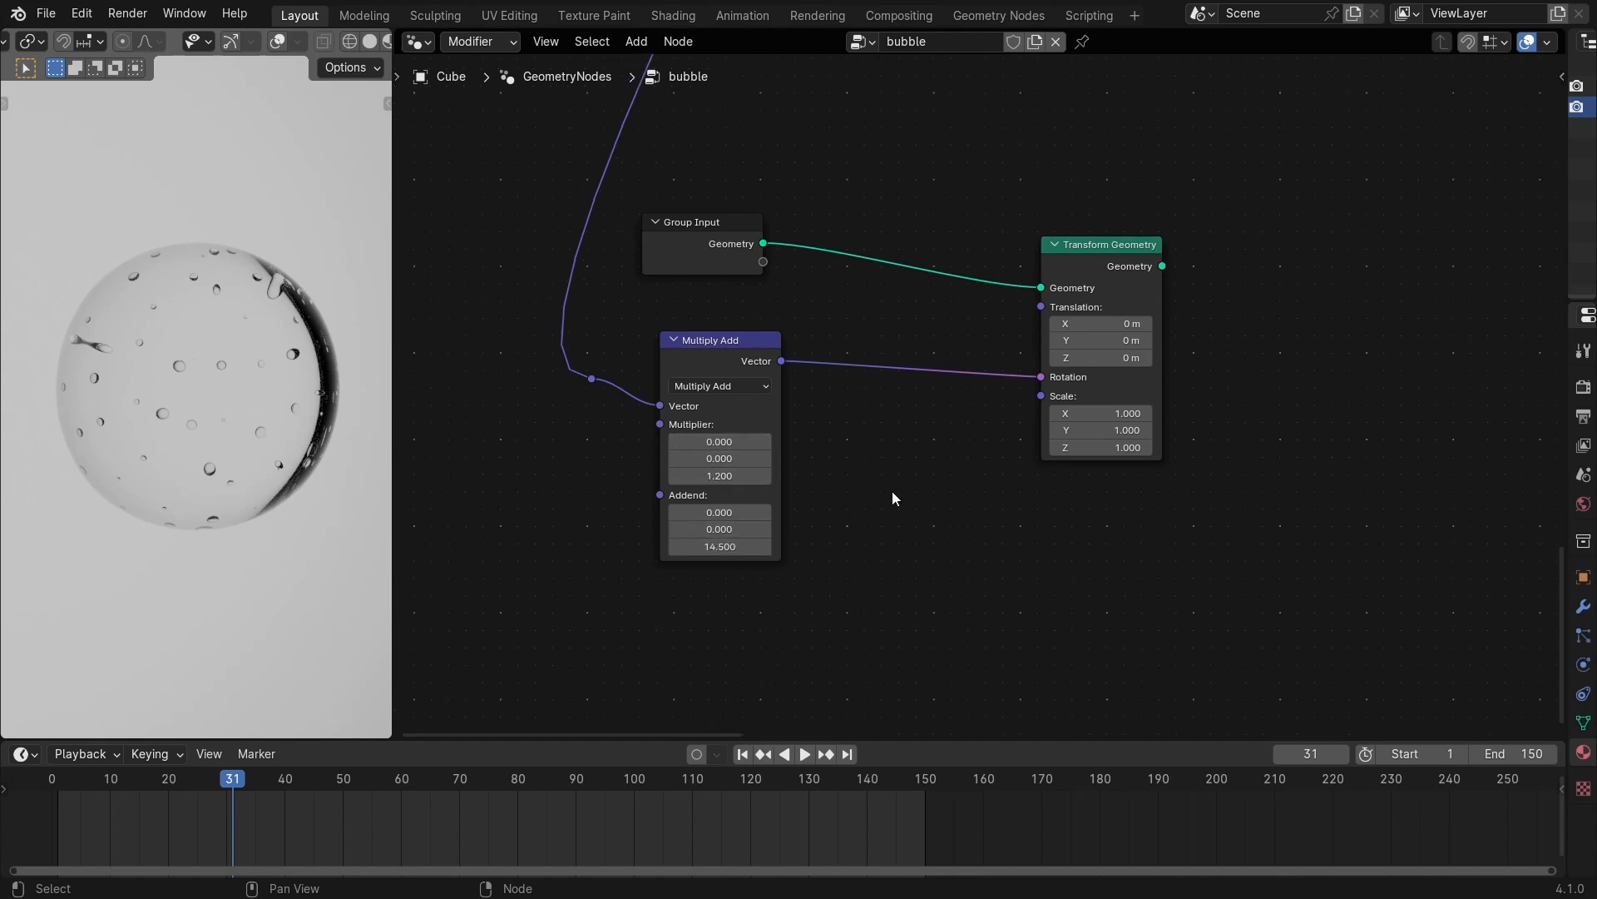
drag(750, 368, 868, 387)
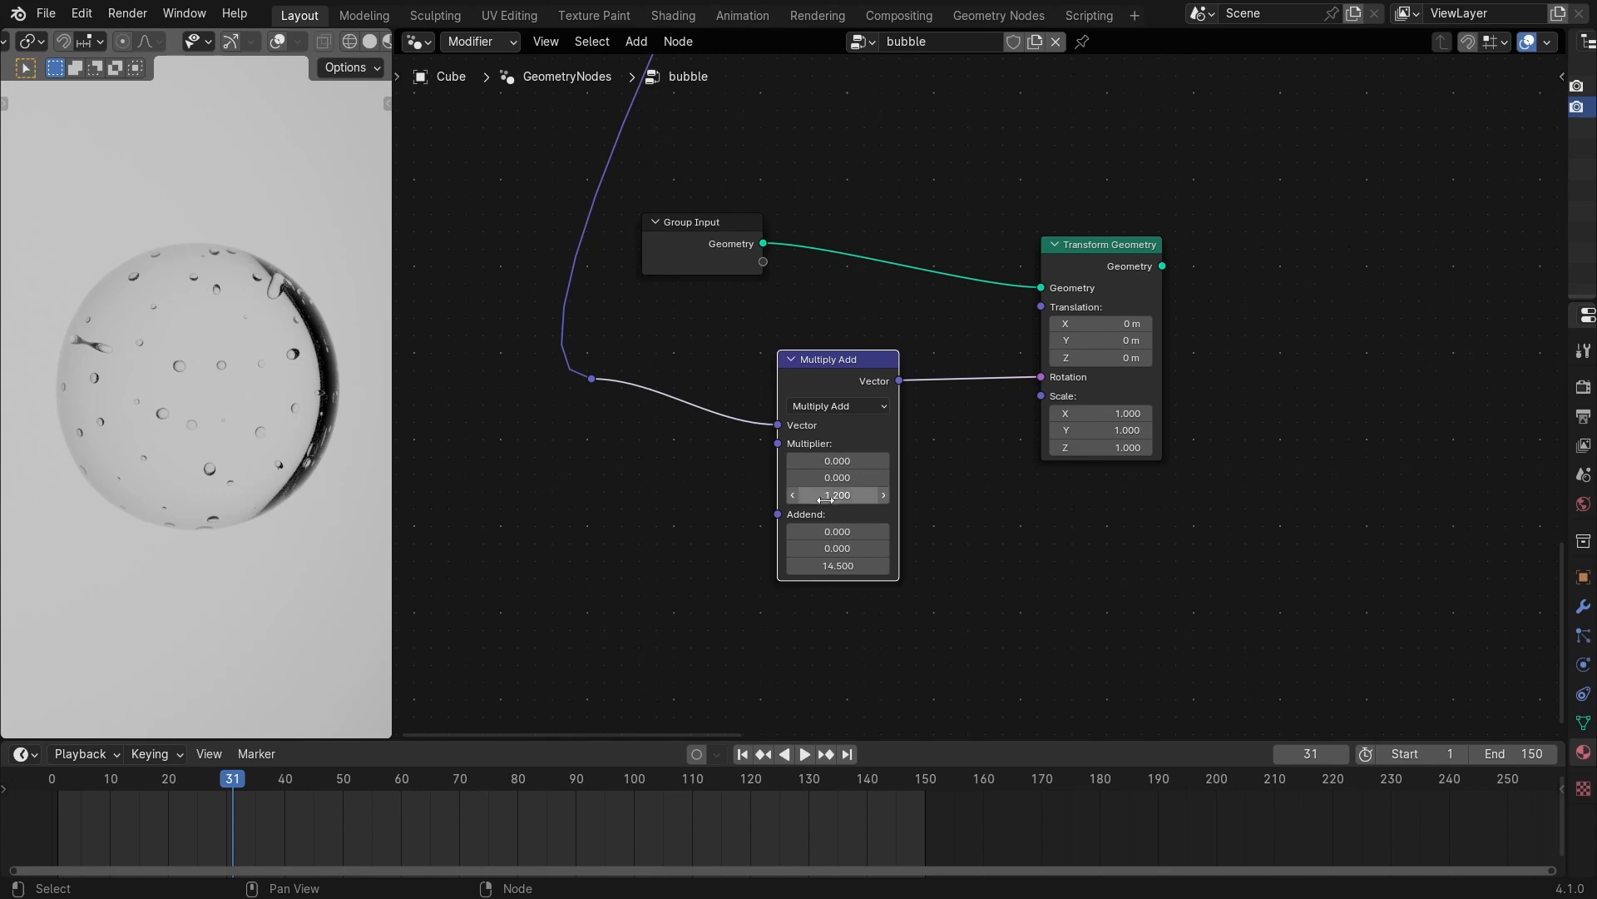
Add an Instance on Points node with its Points input linked from the Transform Geometry node's Geometry output.
scroll(984, 442, down, 6)
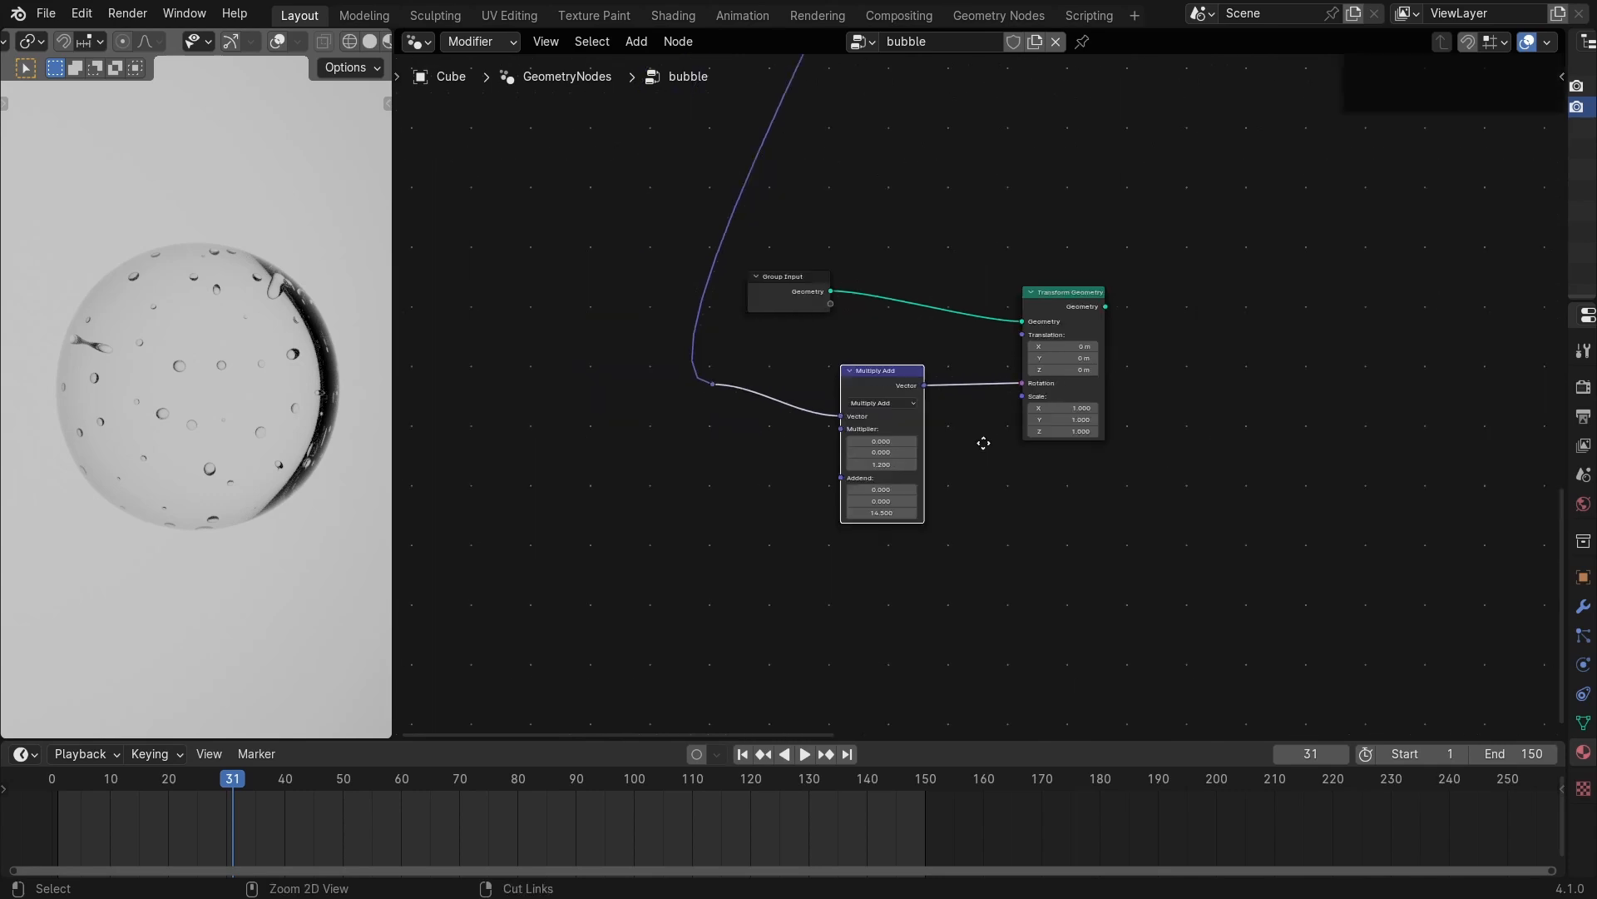
middle_drag(849, 306, 808, 336)
ctrl+middle_drag(816, 334, 742, 348)
scroll(743, 349, down, 2)
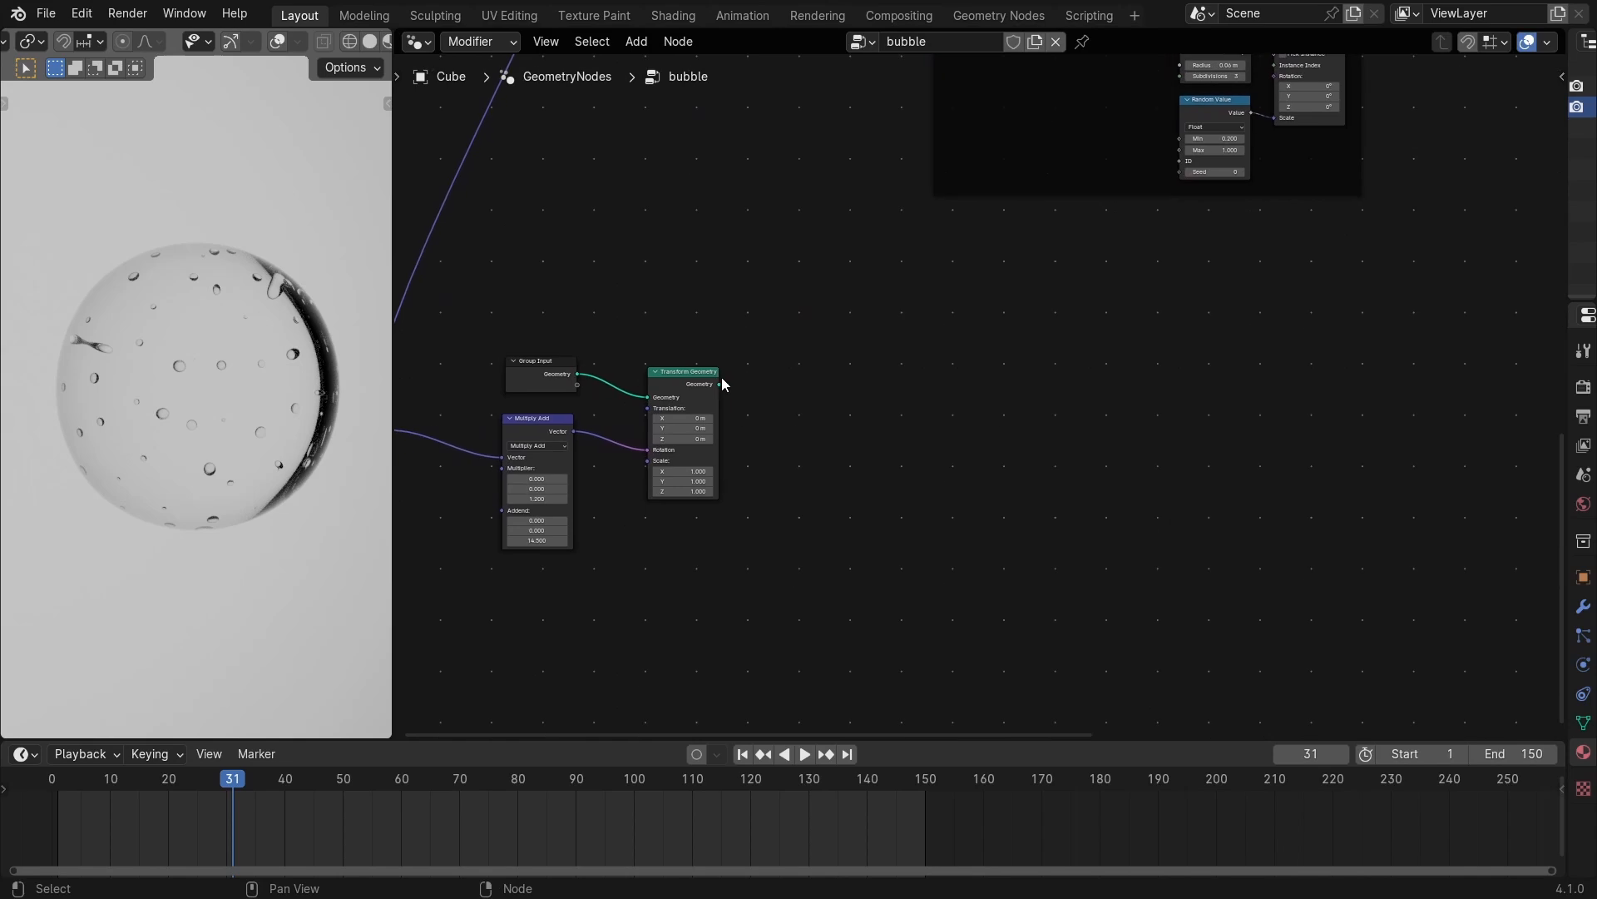
drag(718, 385, 845, 438)
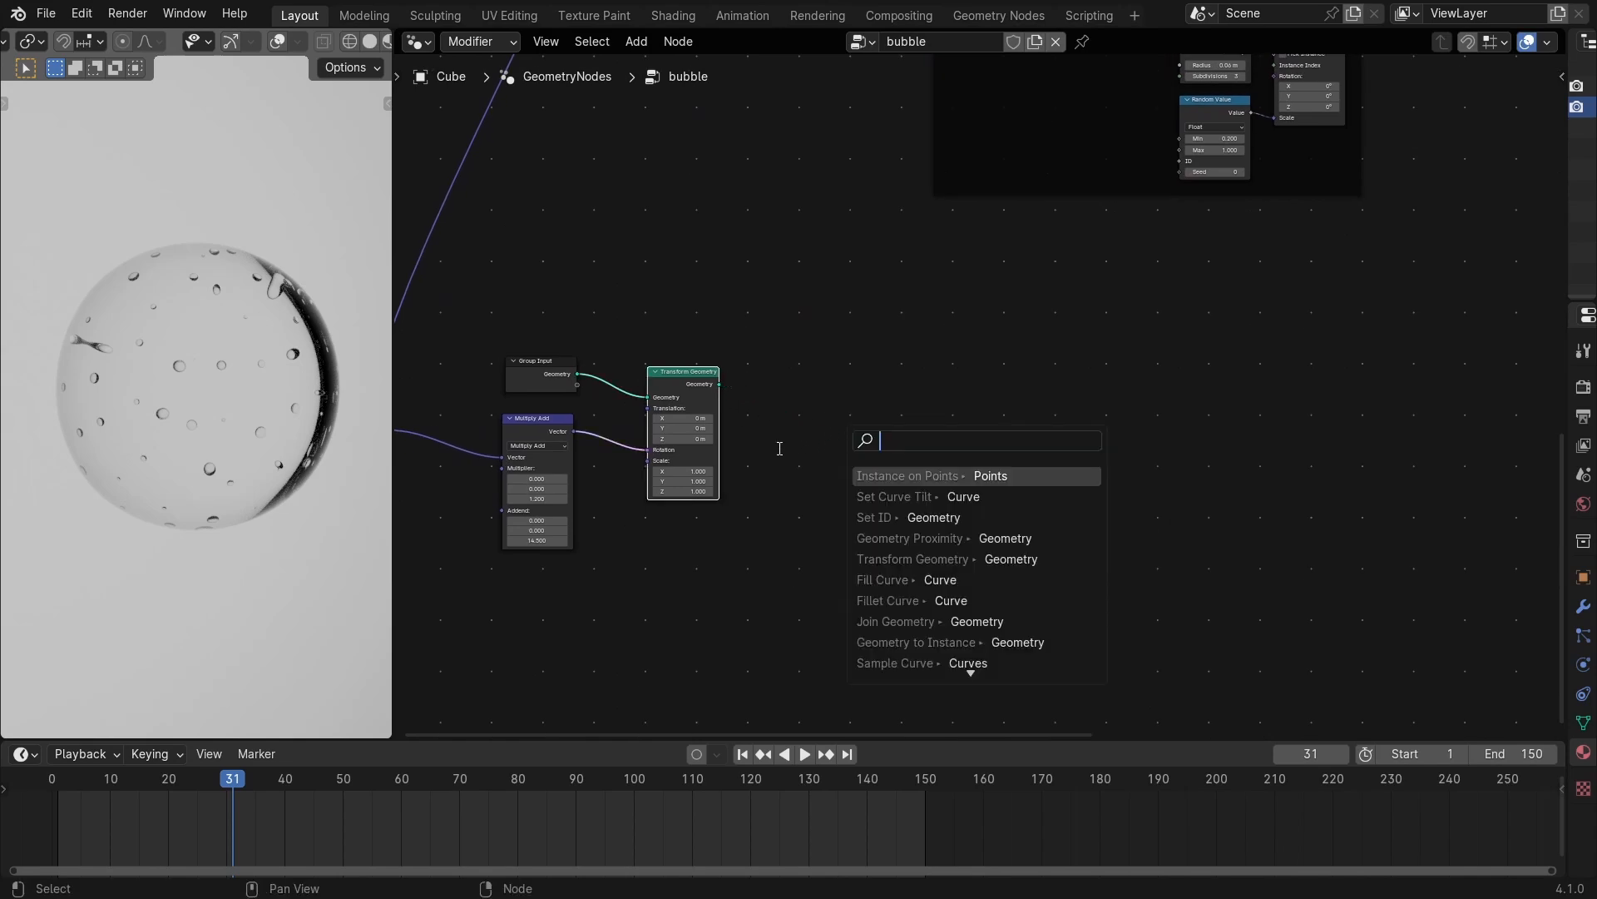
text(inst)
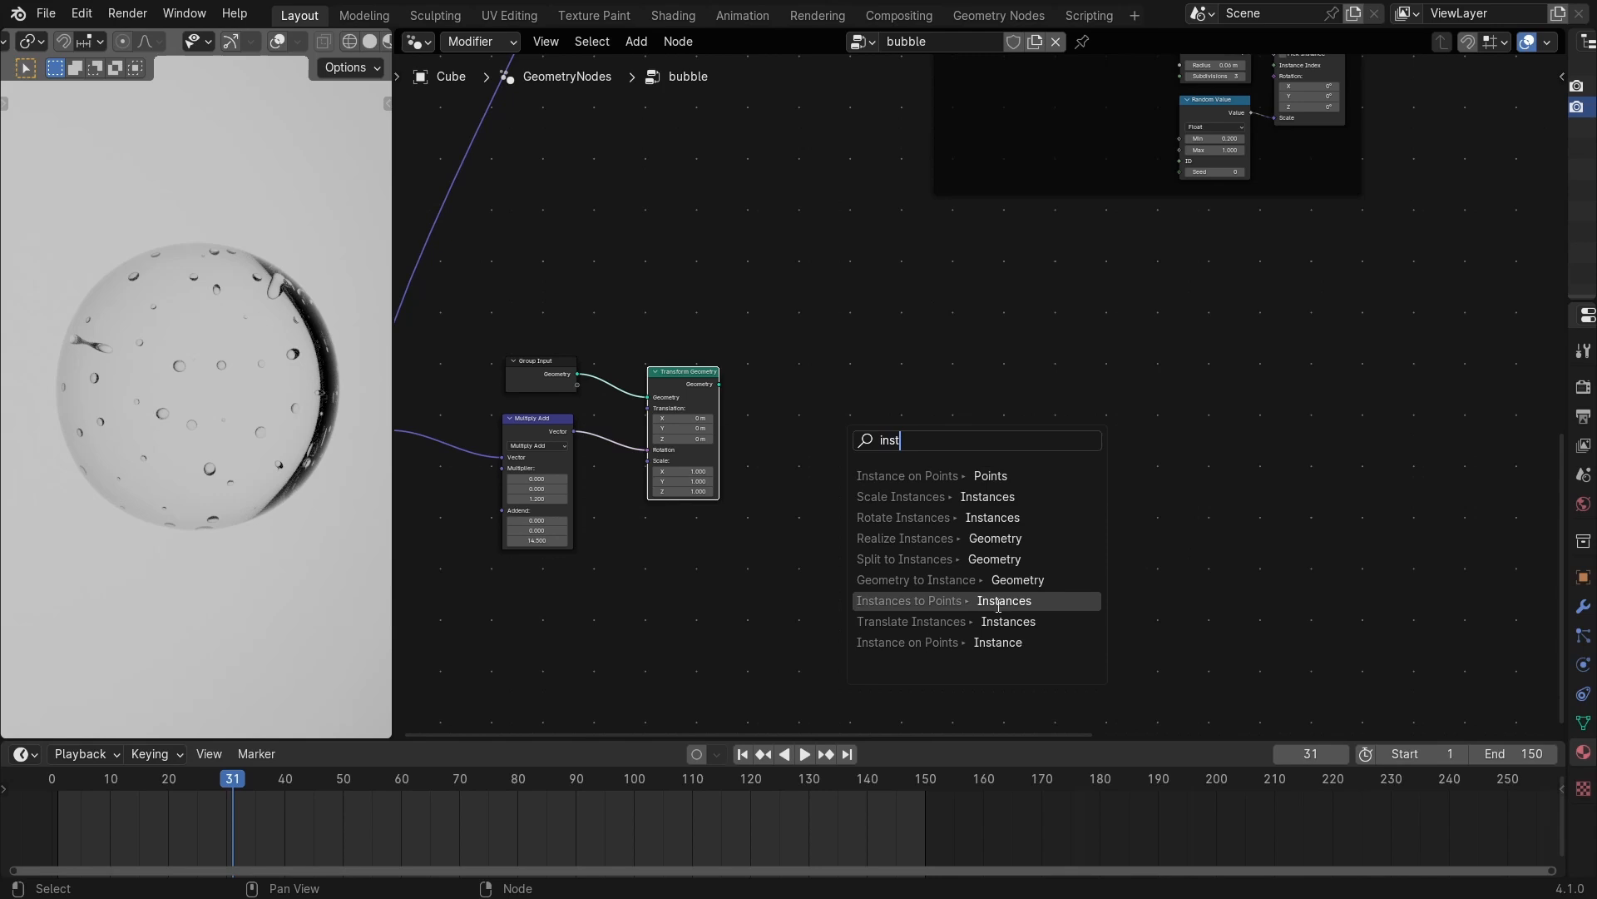
click(923, 475)
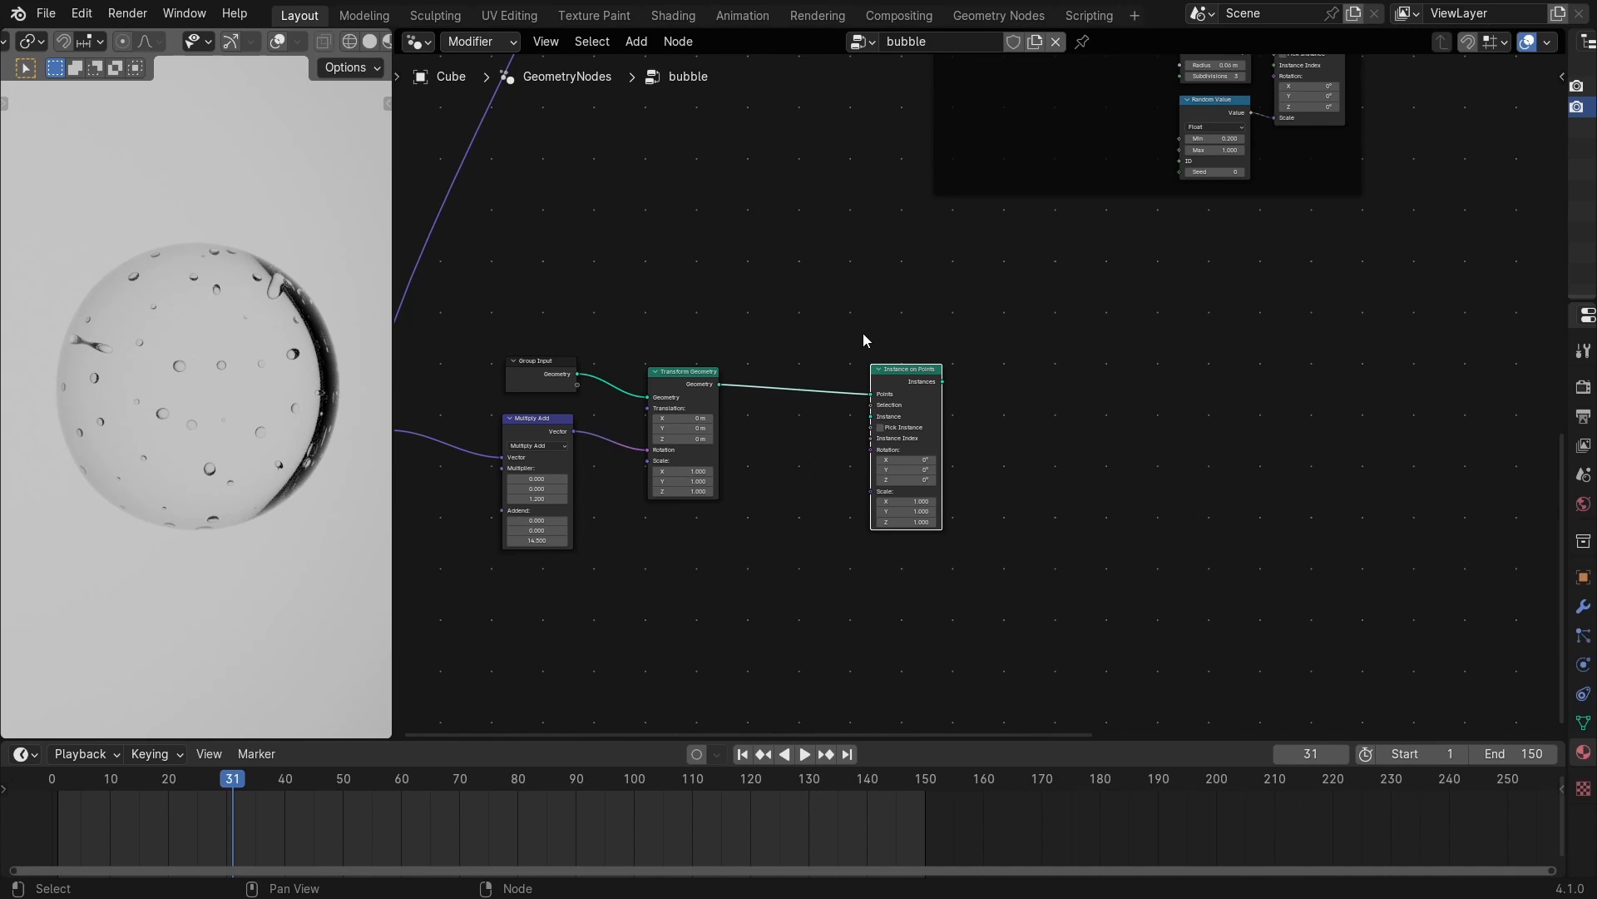
key(shift+a)
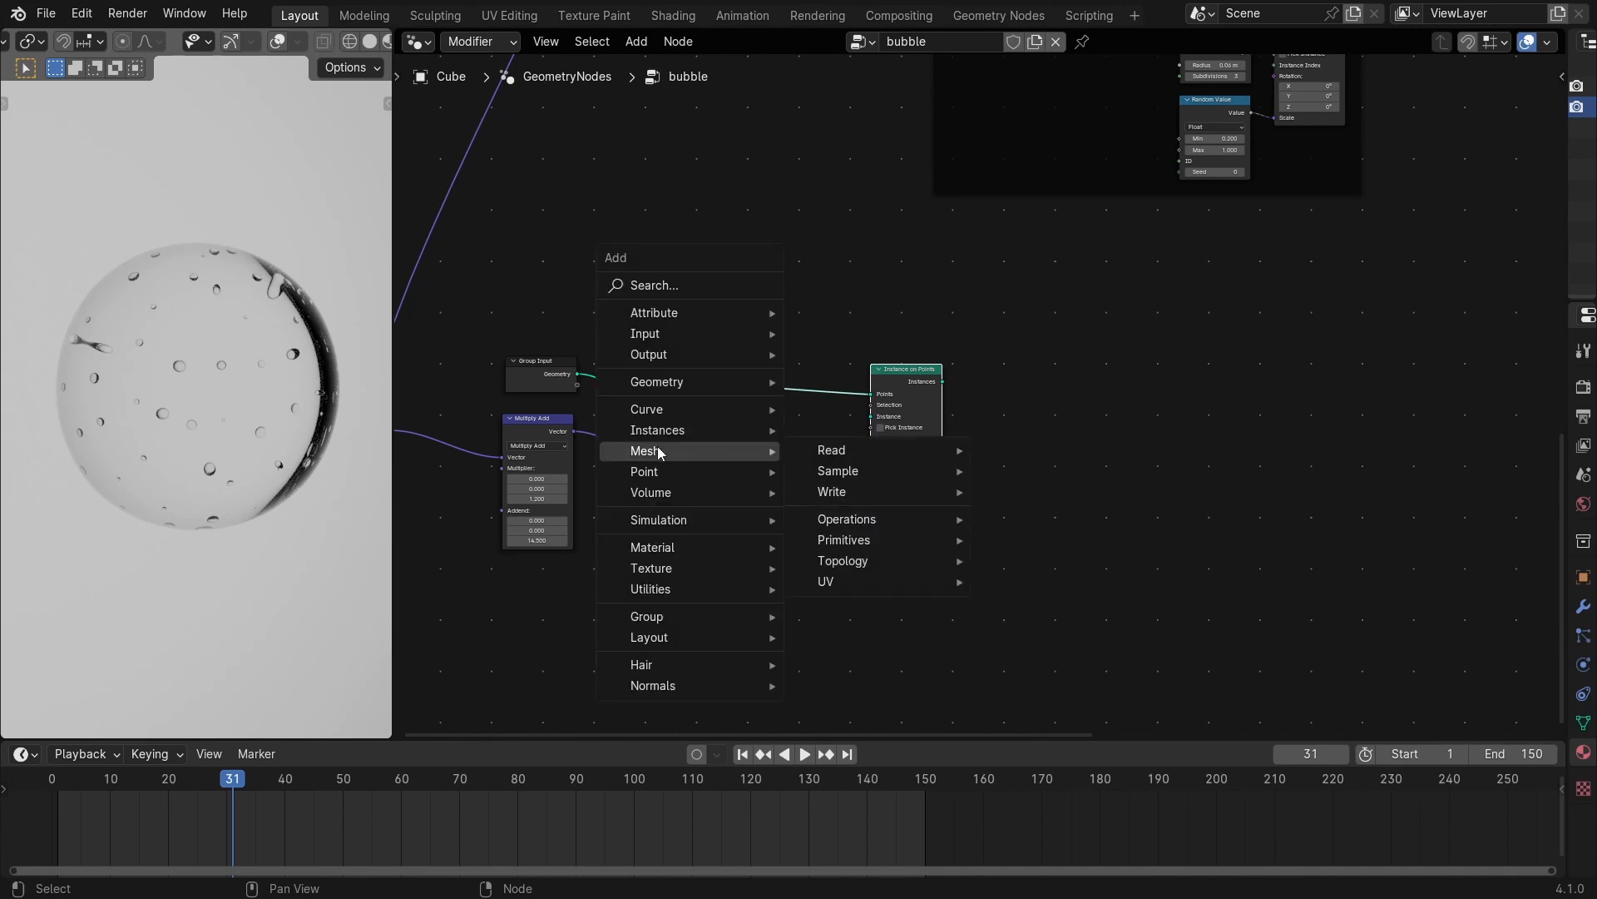
mouse_move(895, 543)
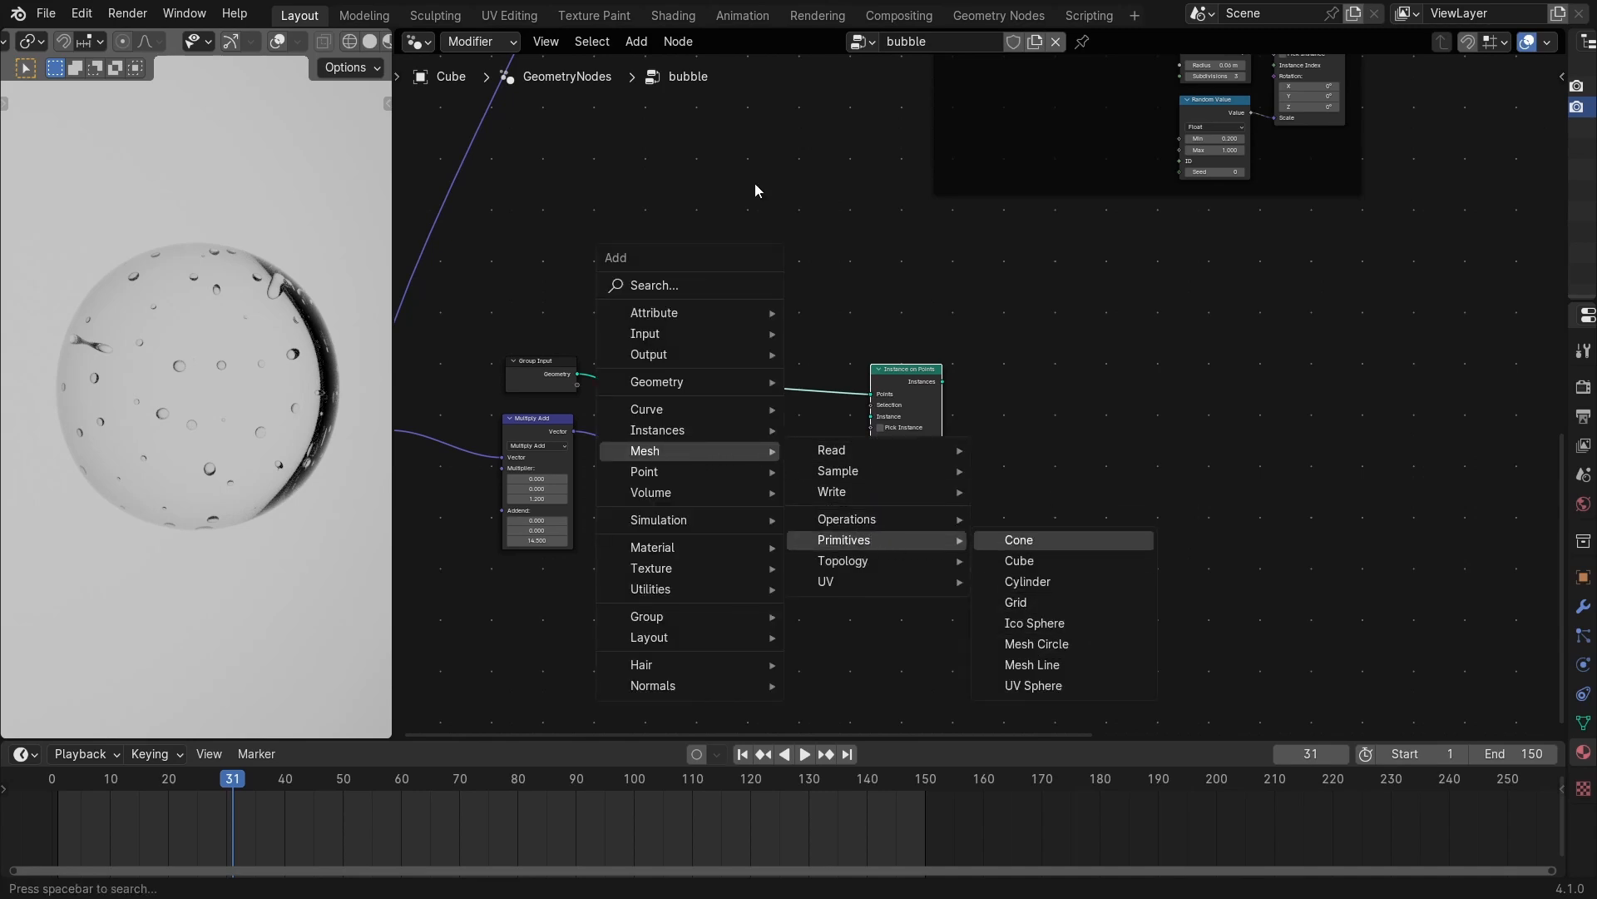
click(596, 168)
middle_drag(634, 264, 766, 273)
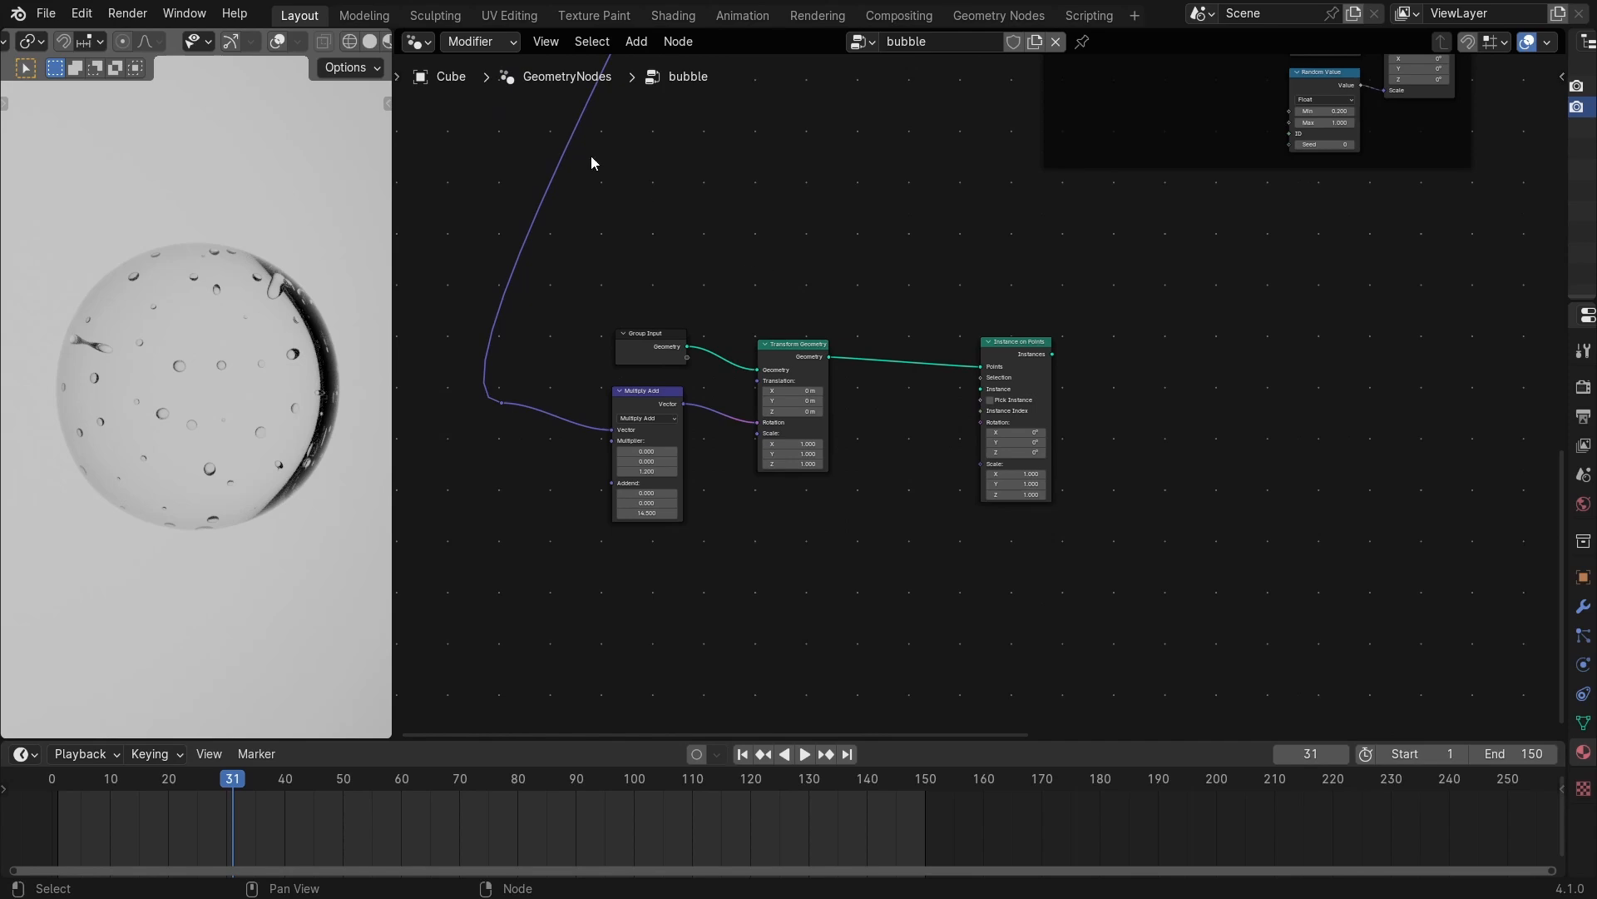
Save the file and switch the node editor area to the 3D Viewport.
key(ctrl+s)
click(417, 41)
key(shift+F5)
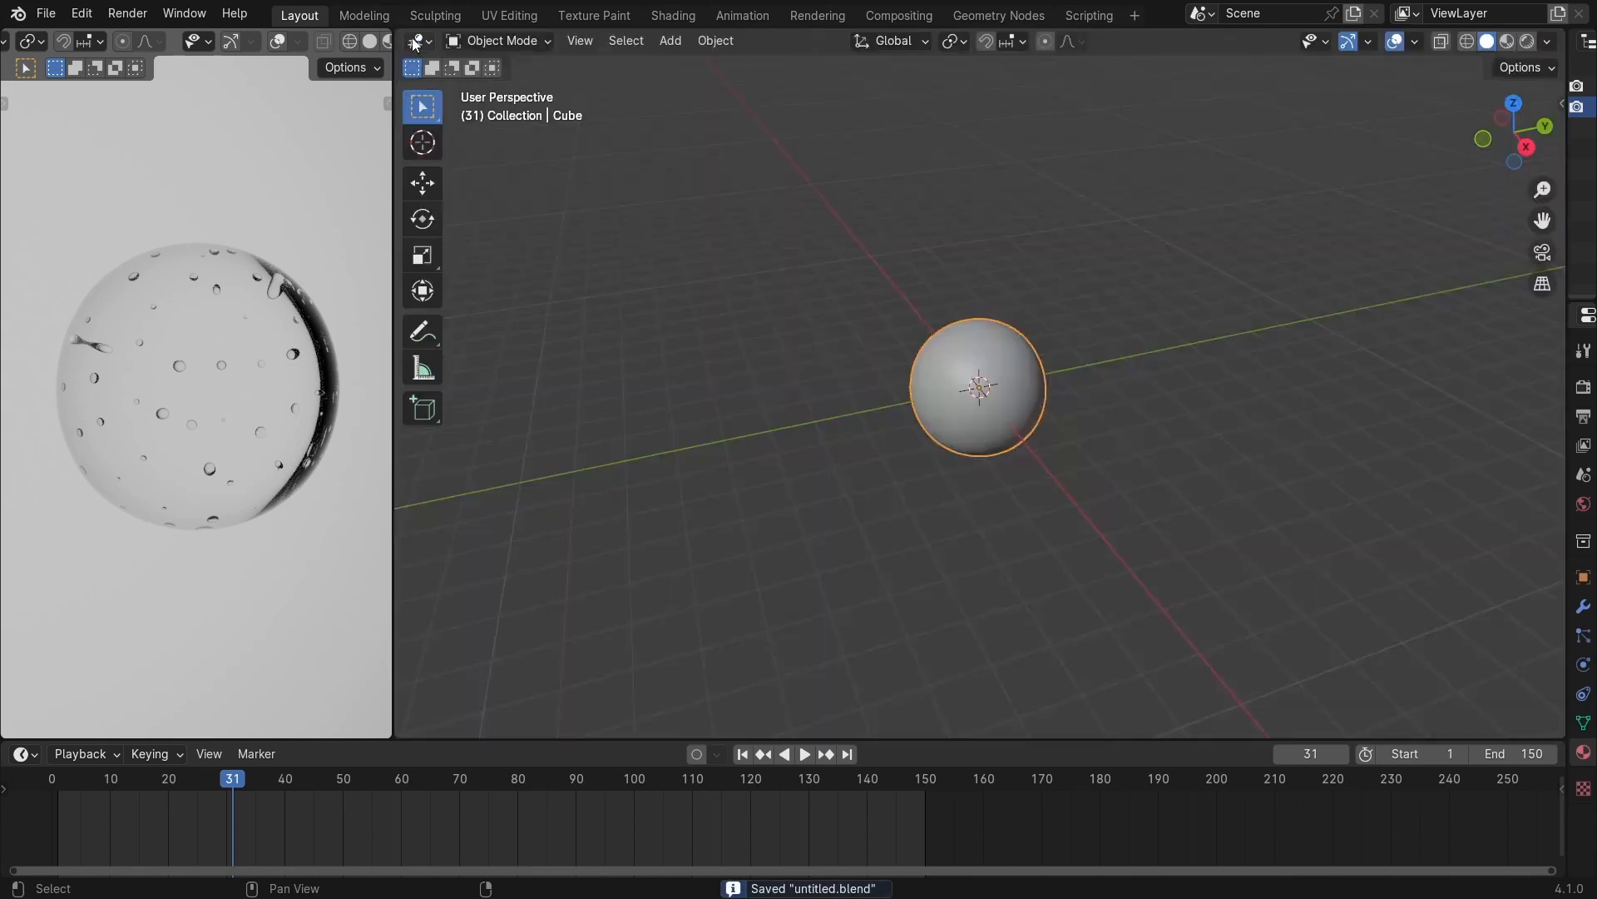
middle_drag(932, 304, 915, 278)
ctrl+middle_drag(916, 279, 914, 237)
middle_drag(913, 241, 834, 263)
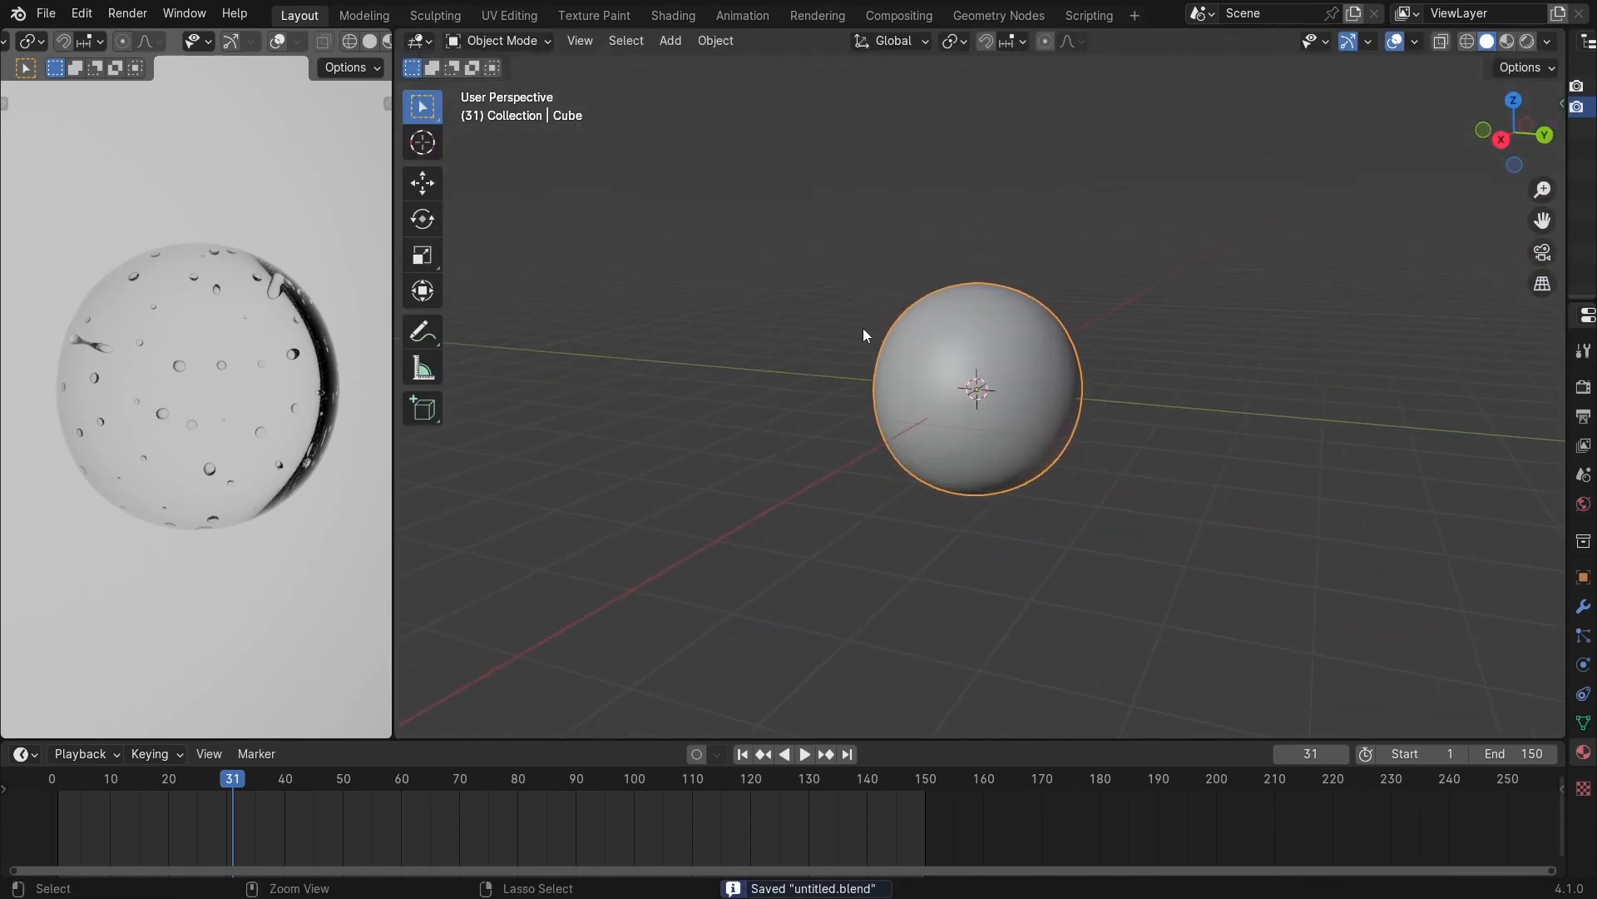
scroll(869, 333, down, 3)
Add a mesh cube, isolate it in local view and look at it in the right orthographic view.
key(shift+a)
mouse_move(755, 282)
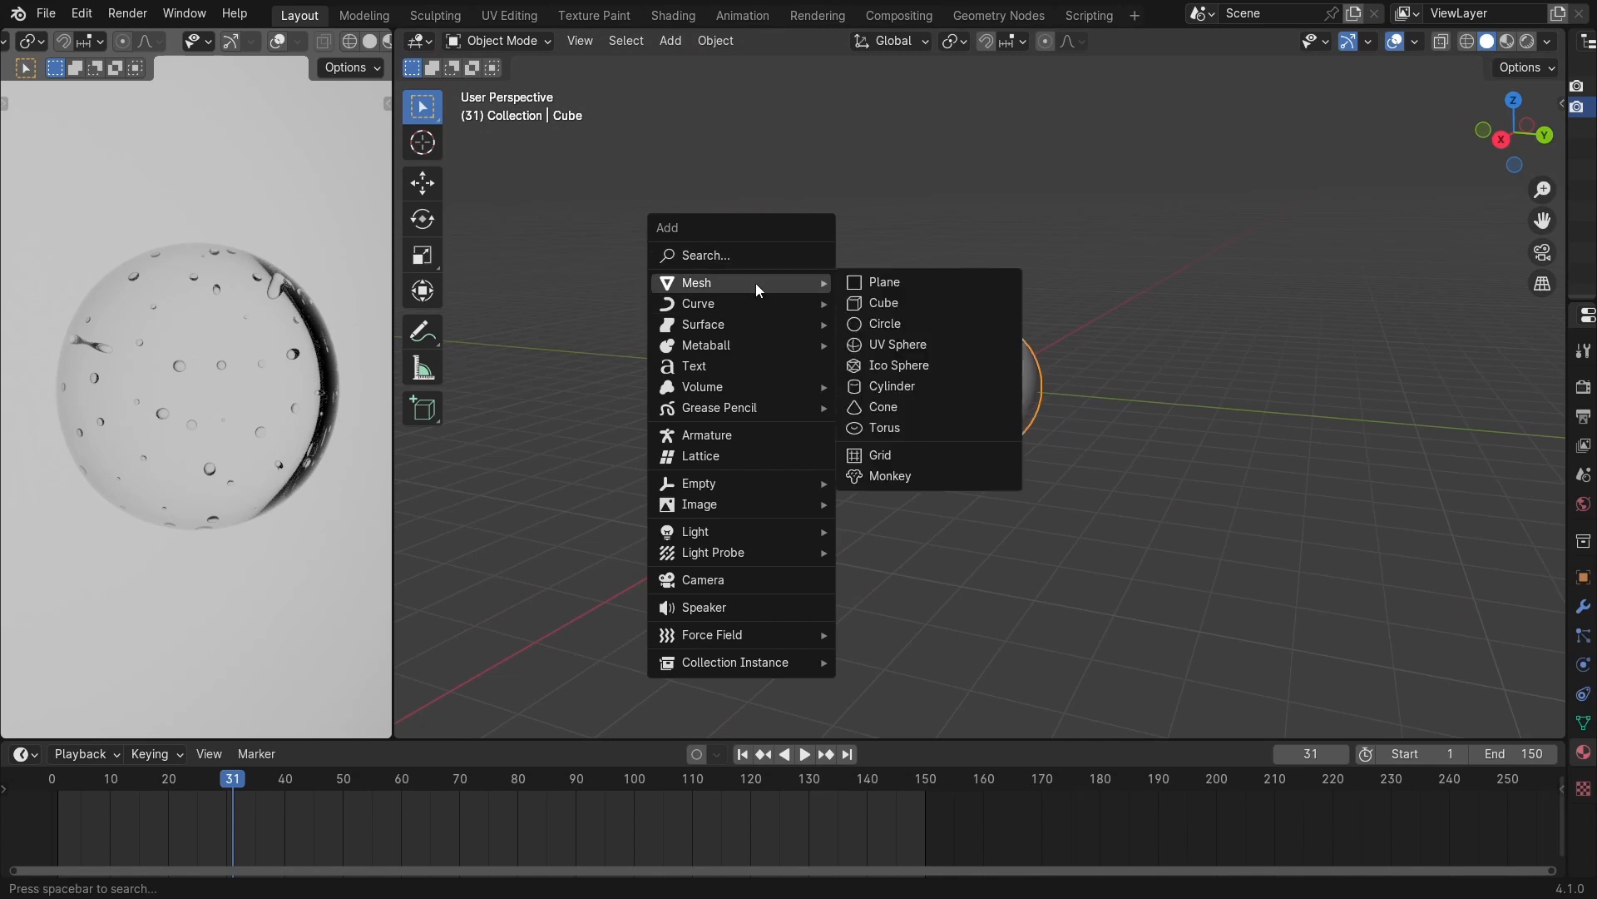
click(886, 305)
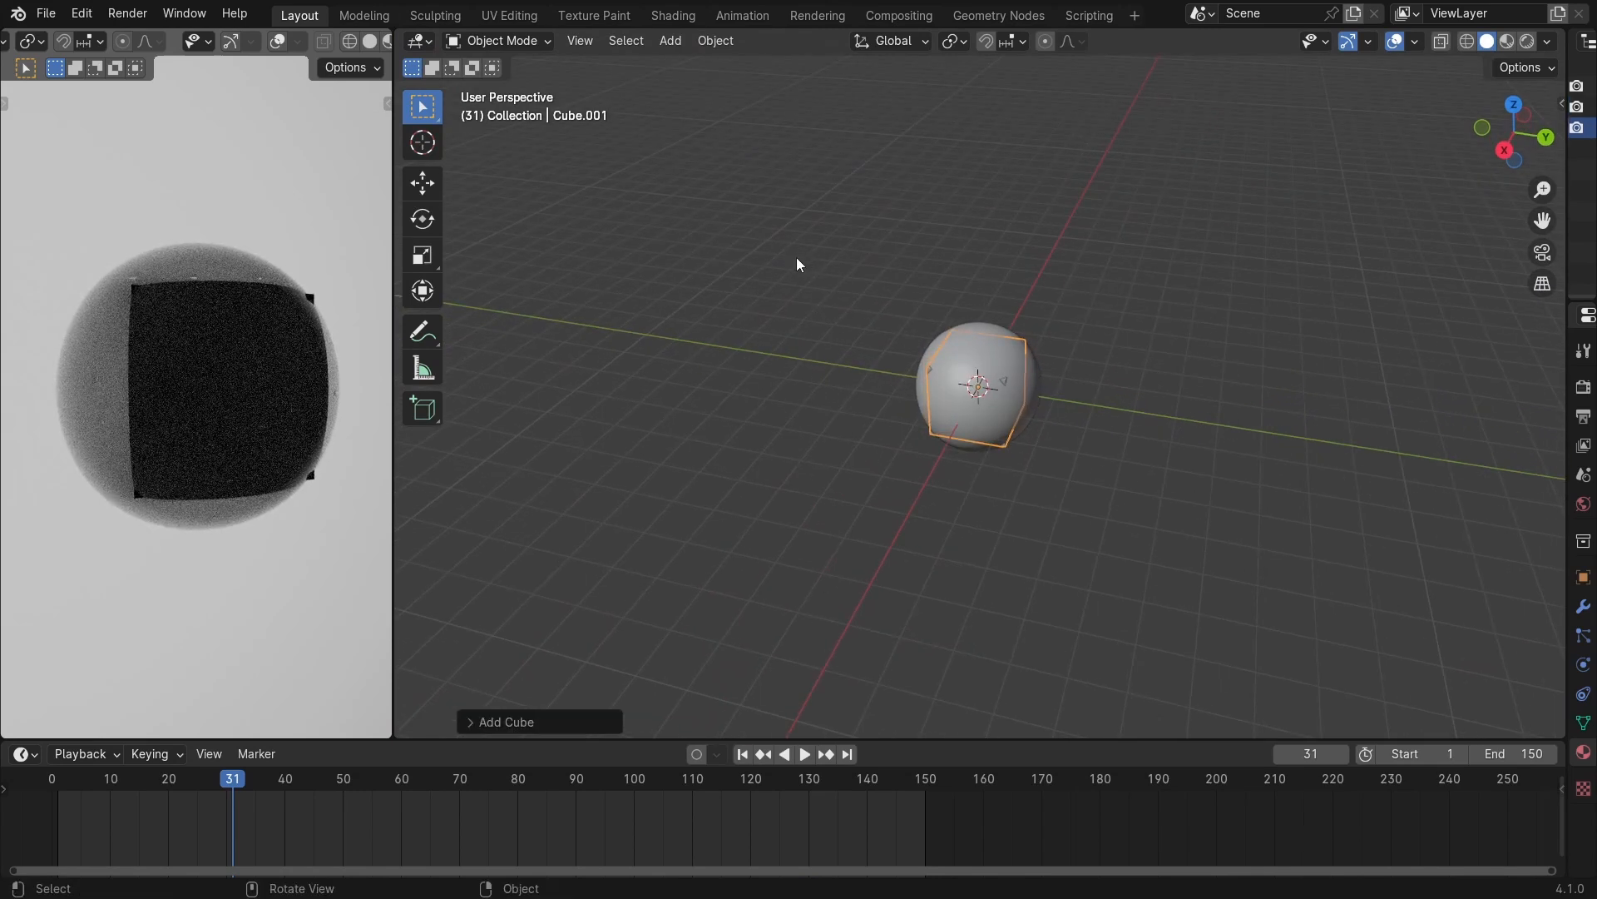
key(KP_Divide)
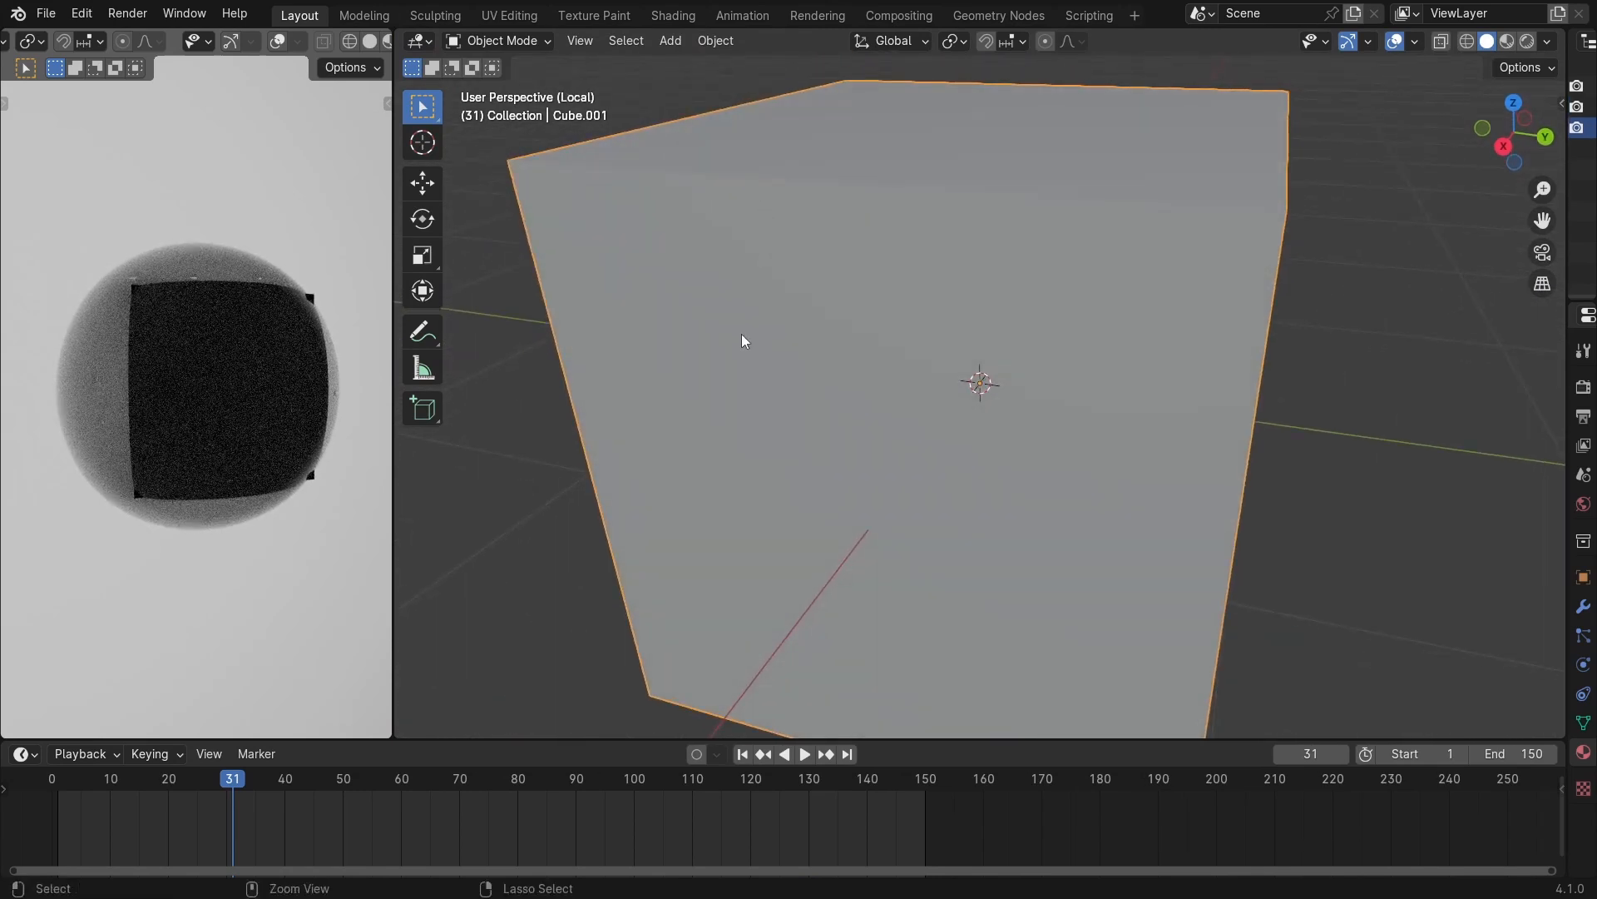
ctrl+middle_drag(742, 334, 991, 297)
click(1514, 148)
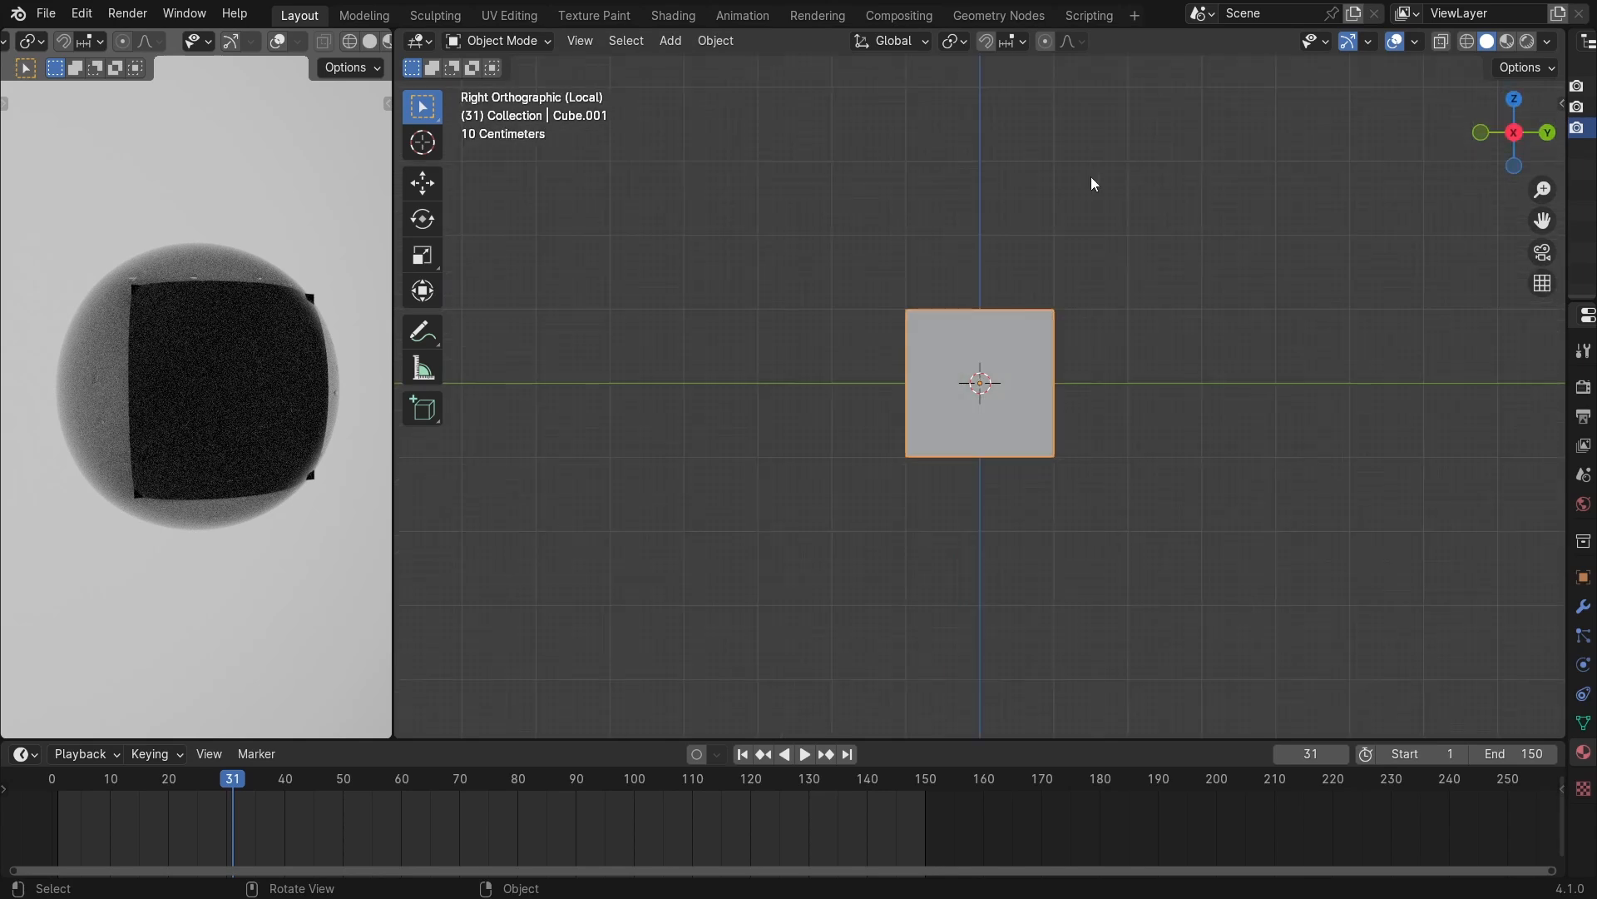
Extrude the cube's bottom face downward in Edit Mode and scale the new end to less than half its width.
key(Tab)
scroll(901, 382, down, 3)
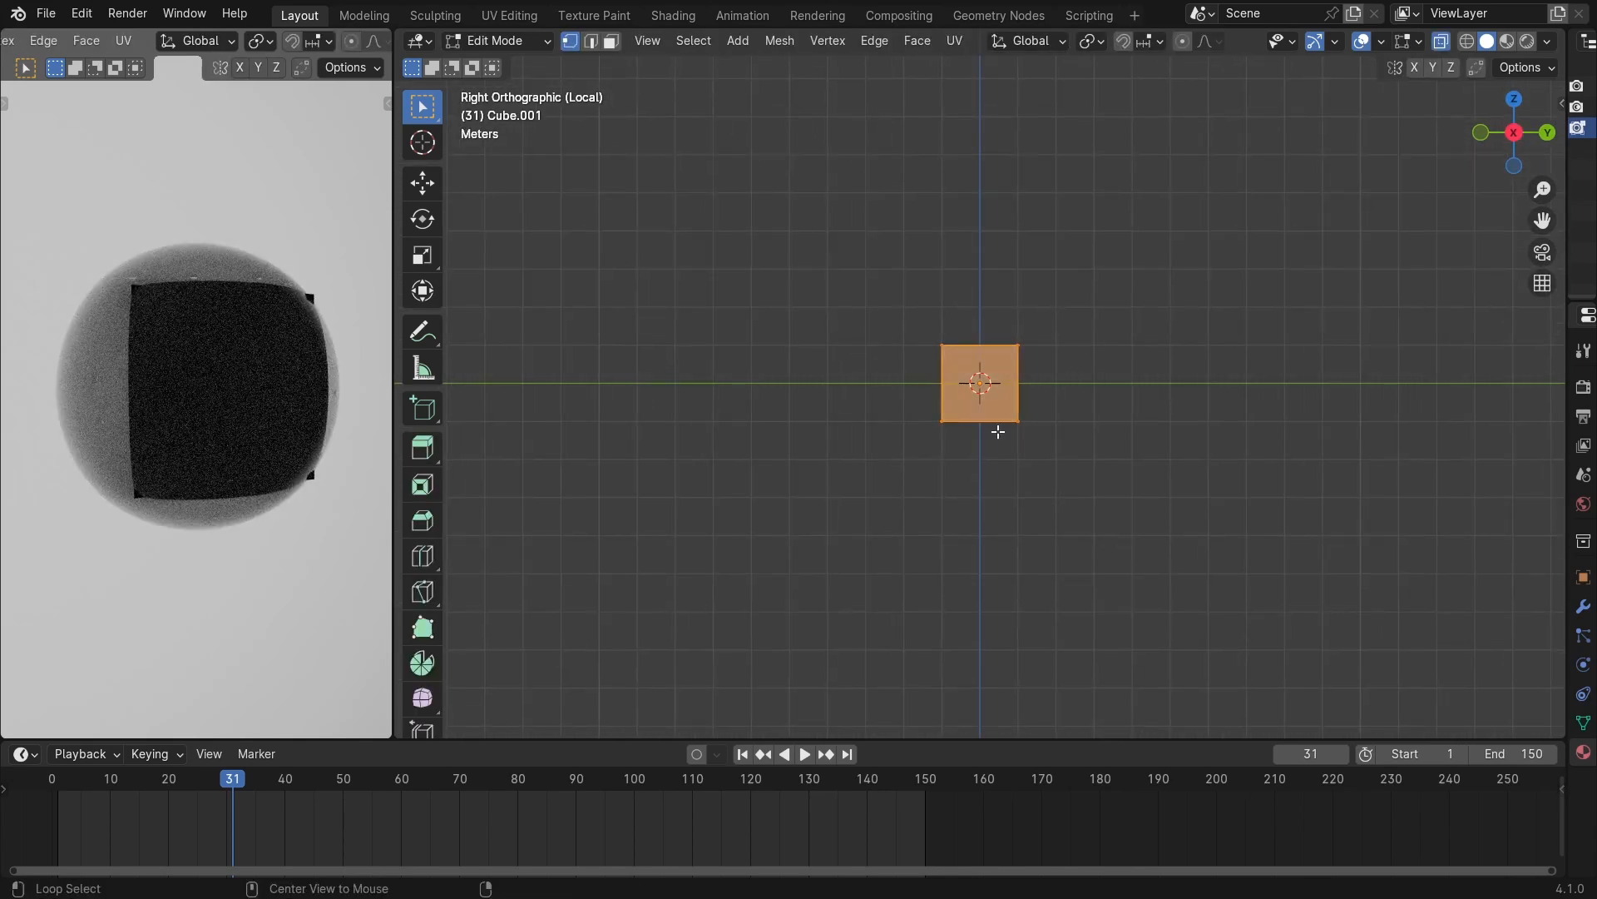
drag(1070, 453, 858, 397)
shift+middle_drag(820, 382, 846, 301)
key(e)
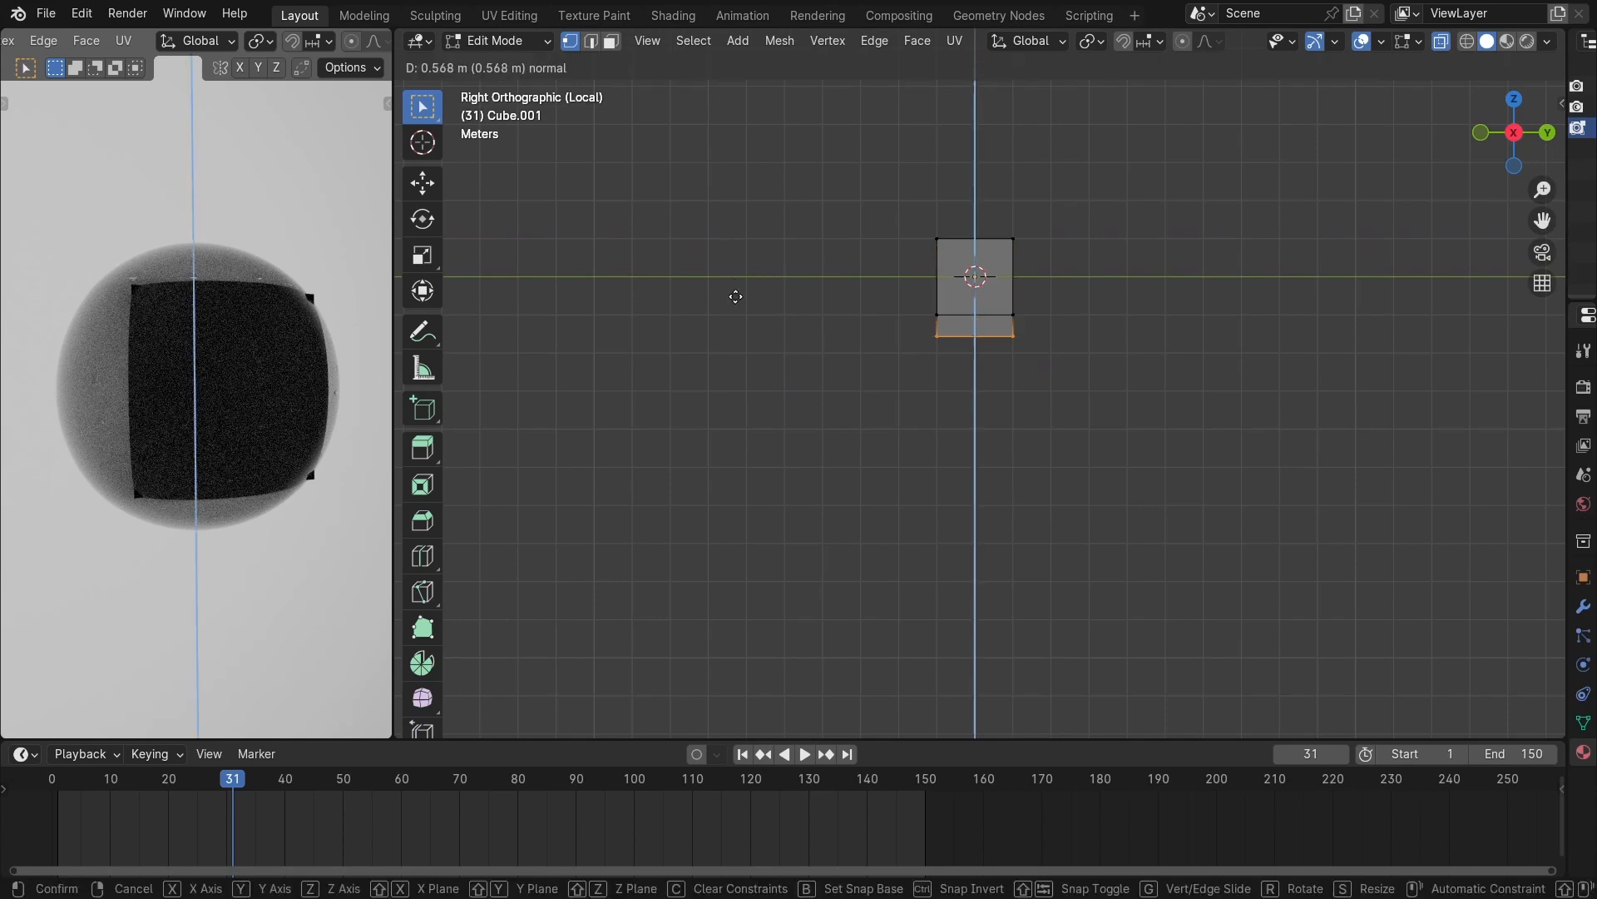
click(723, 306)
key(s)
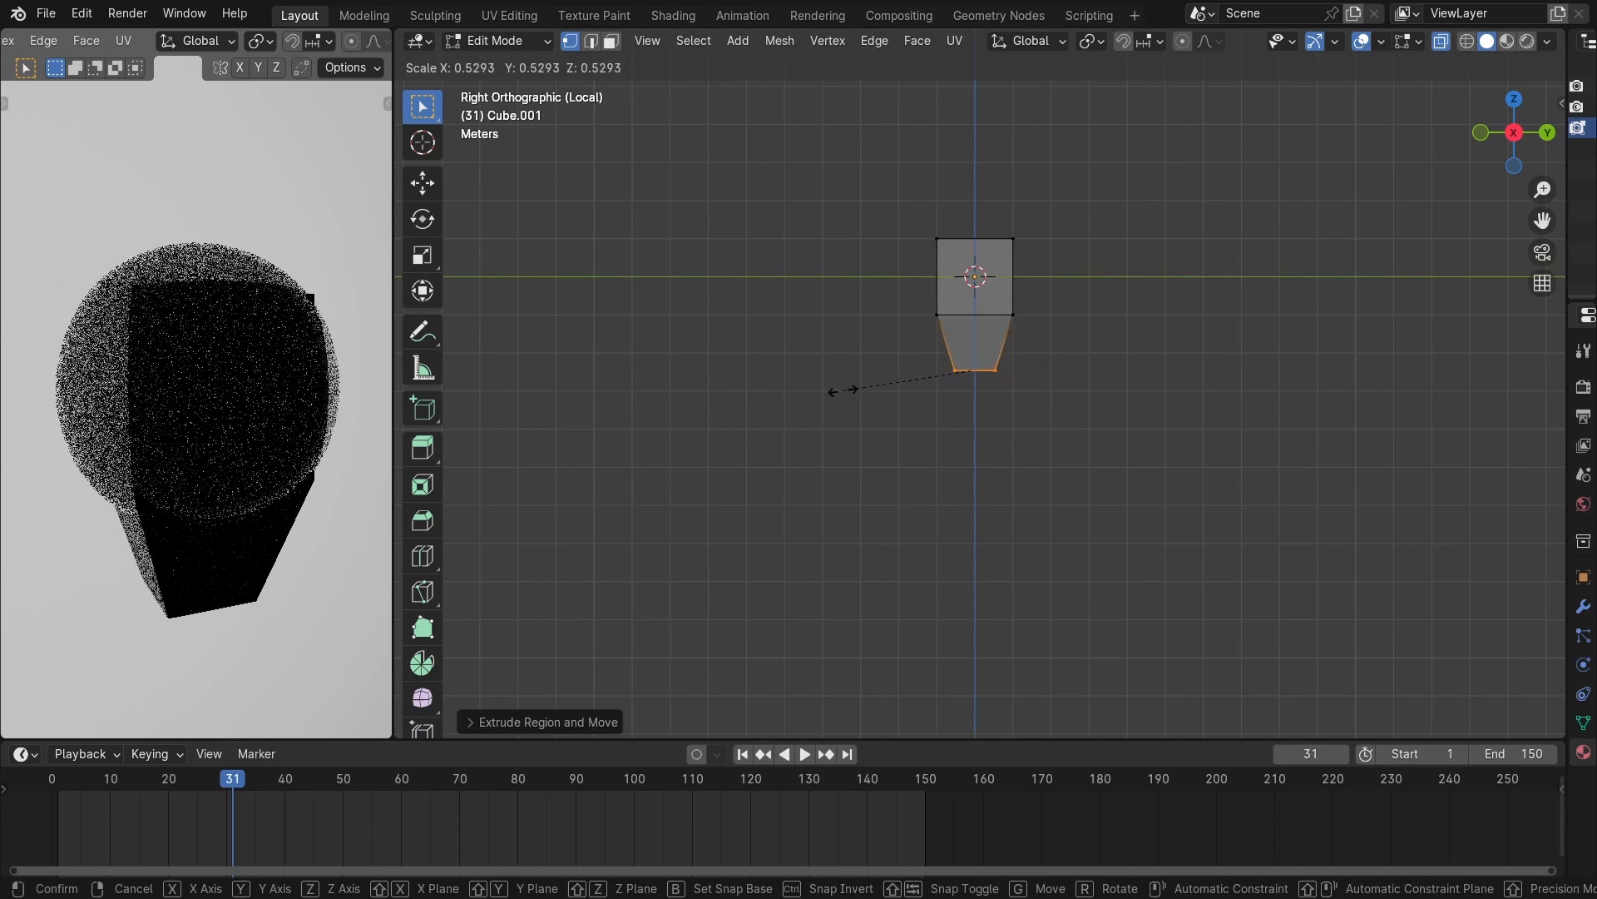
click(872, 388)
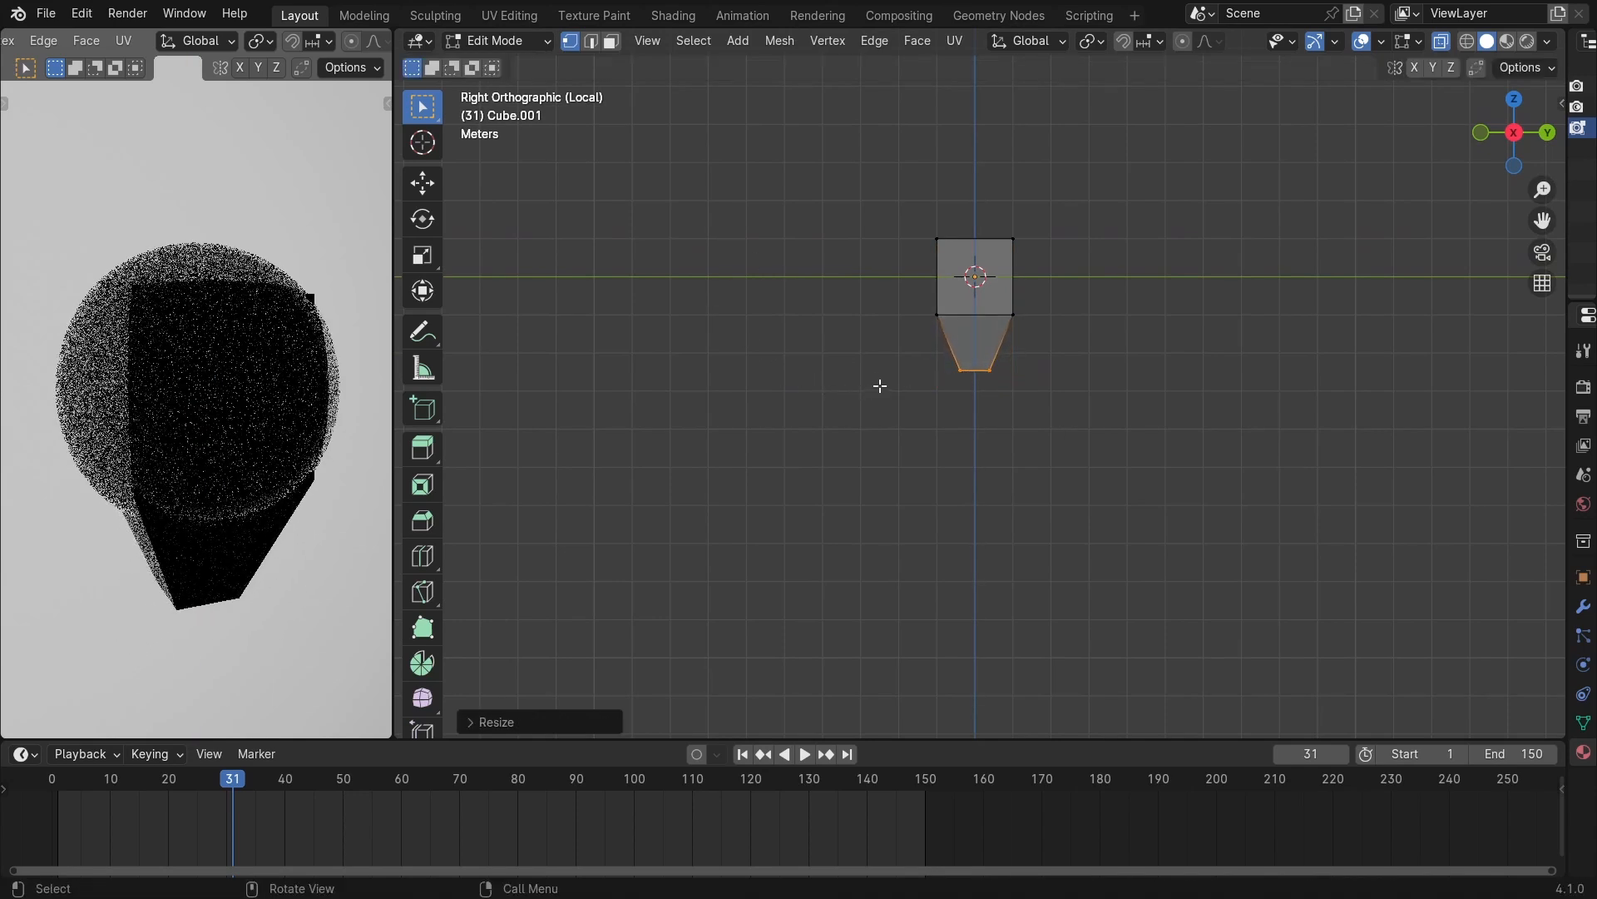
Extrude the narrowed bottom face about 6.6 m further down and scale its end to a thin tip.
key(e)
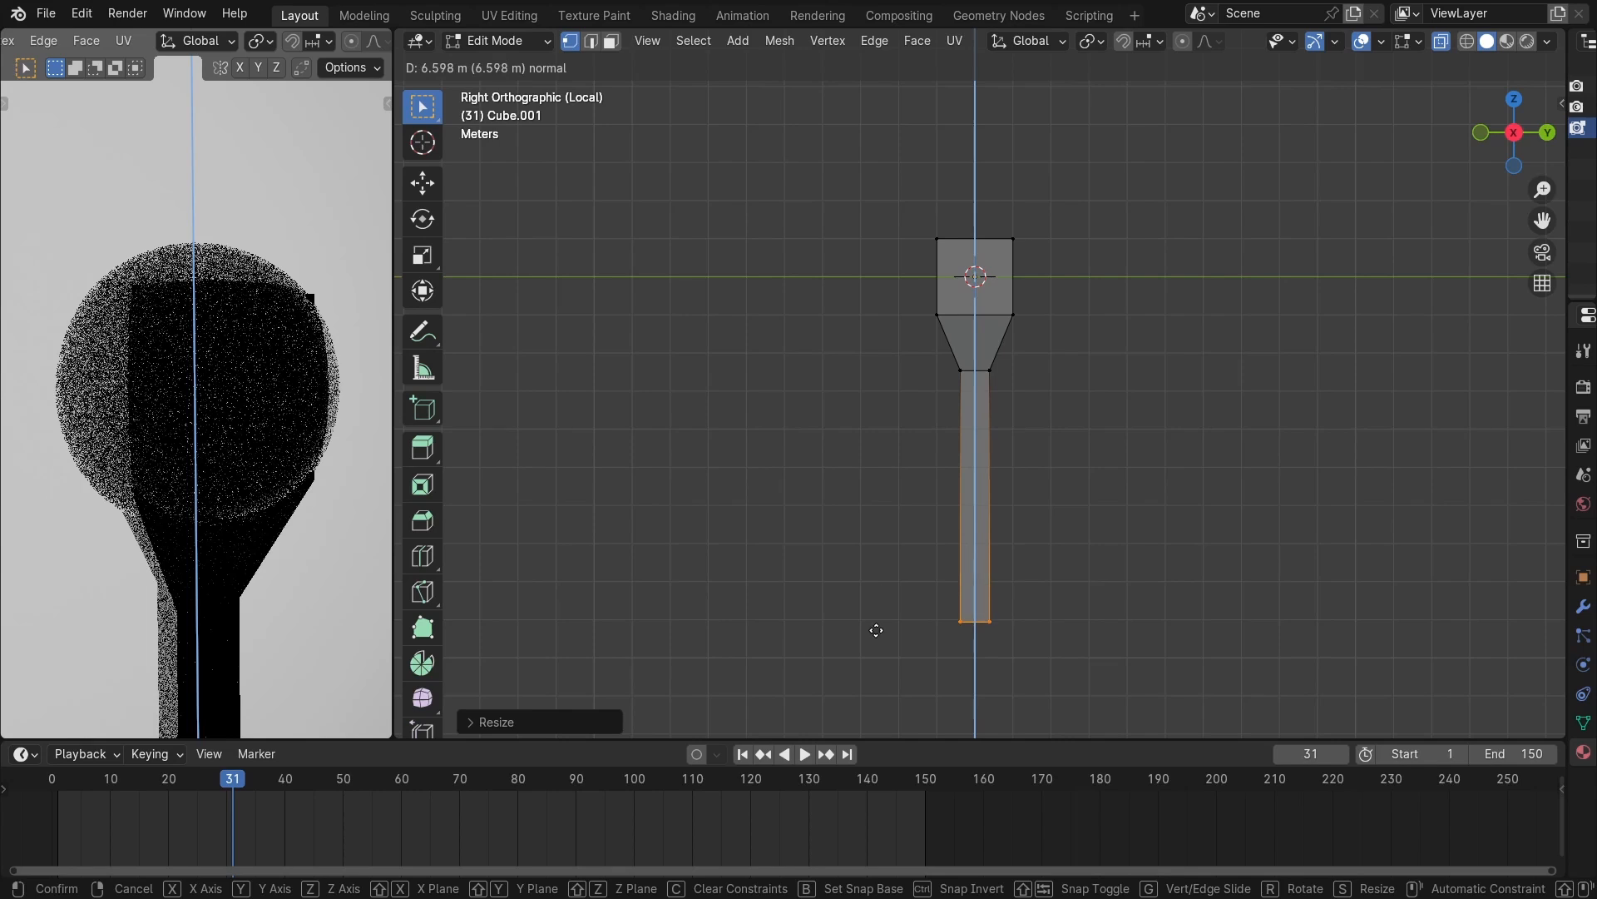
click(874, 630)
key(s)
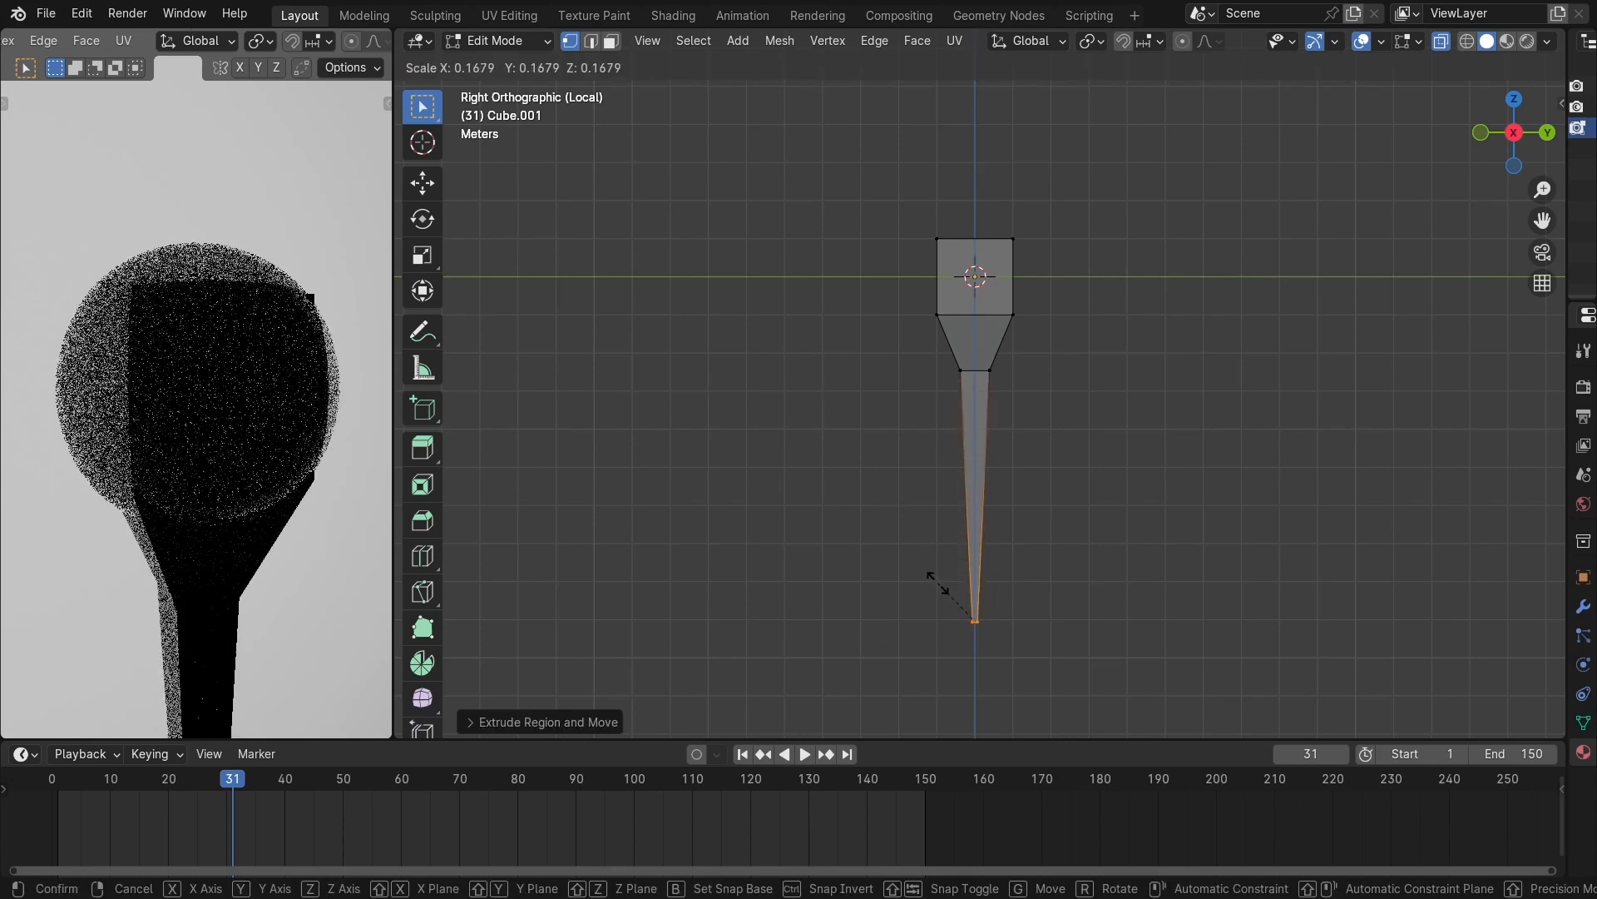
click(936, 594)
key(s)
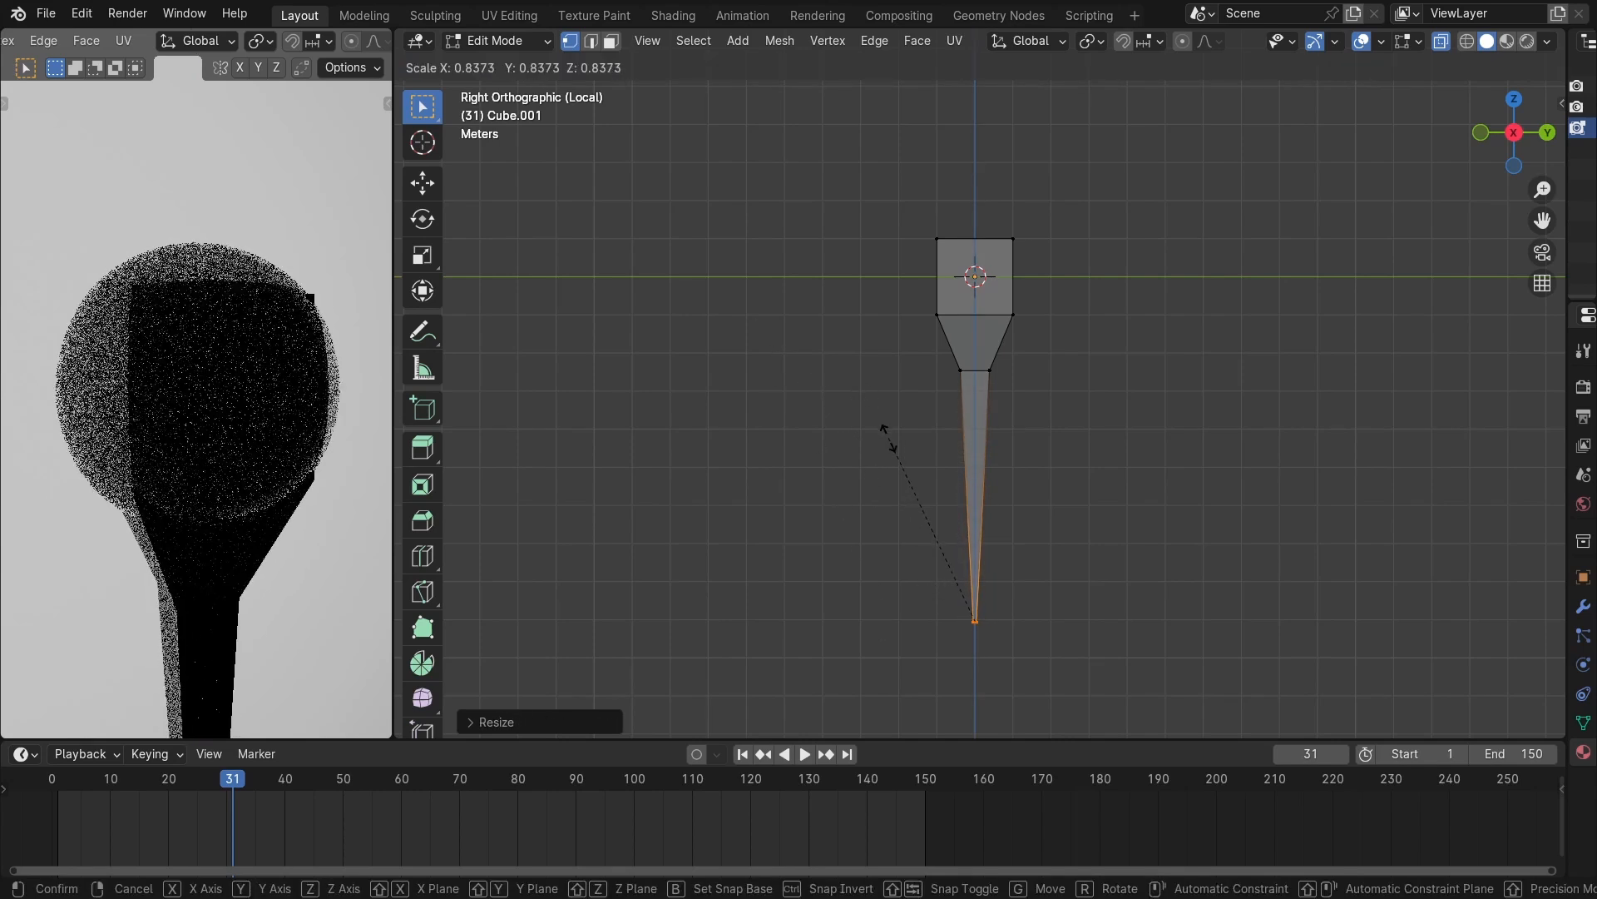
click(889, 440)
shift+middle_drag(912, 357, 921, 264)
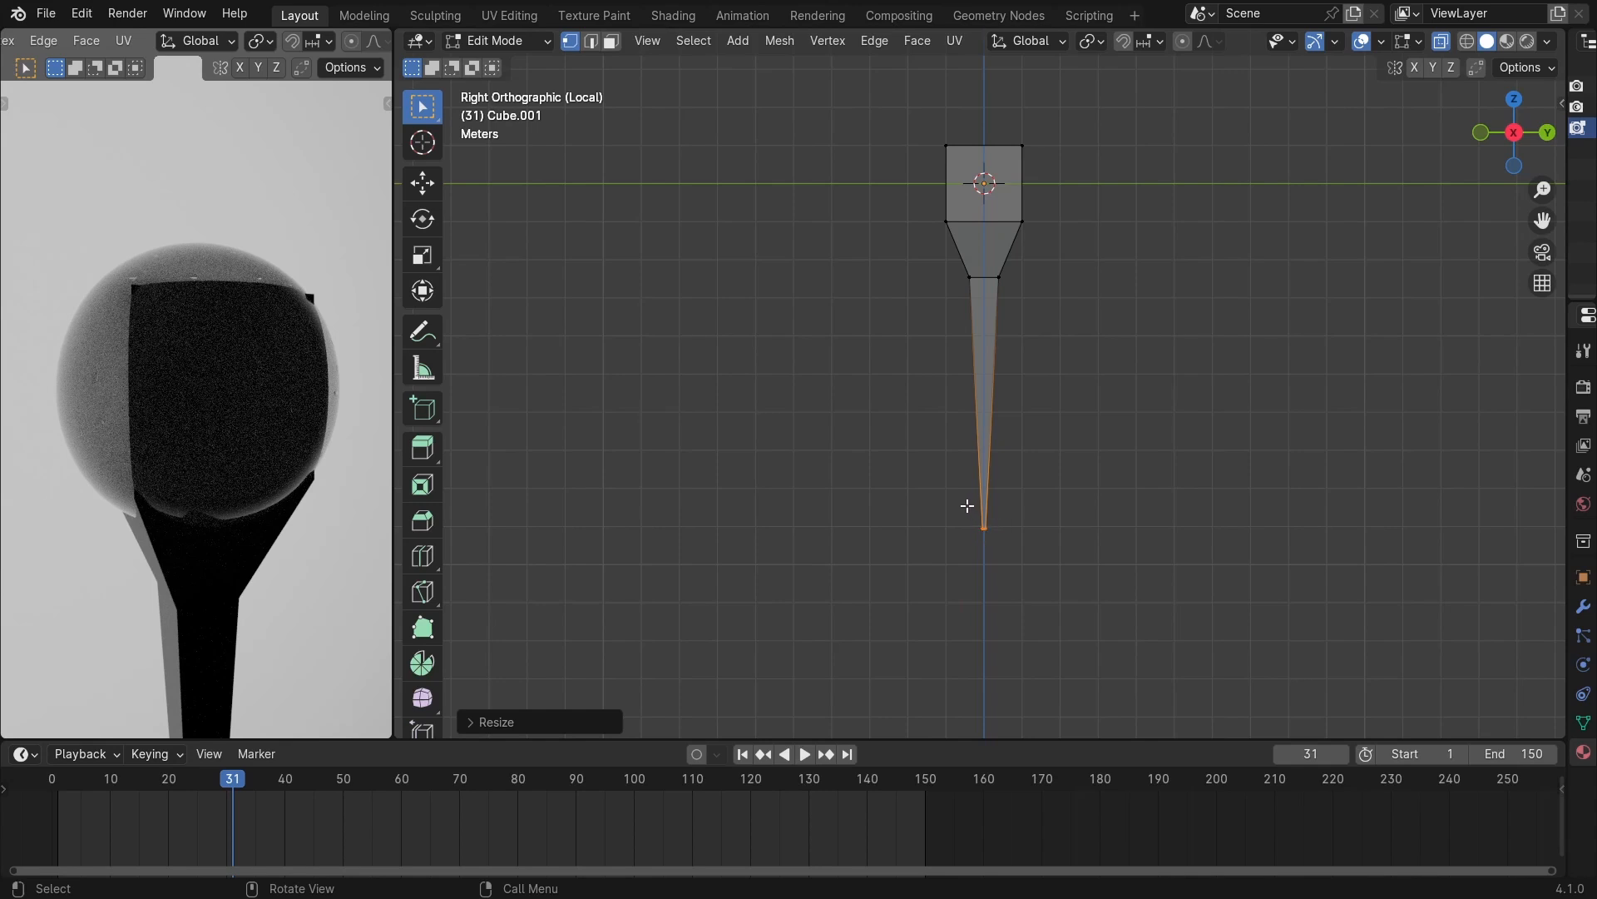
Move the whole mesh up about 9.1 m along Z so its tip sits at the origin, and return to Object Mode.
key(a)
shift+middle_drag(920, 360, 889, 525)
key(g)
key(z)
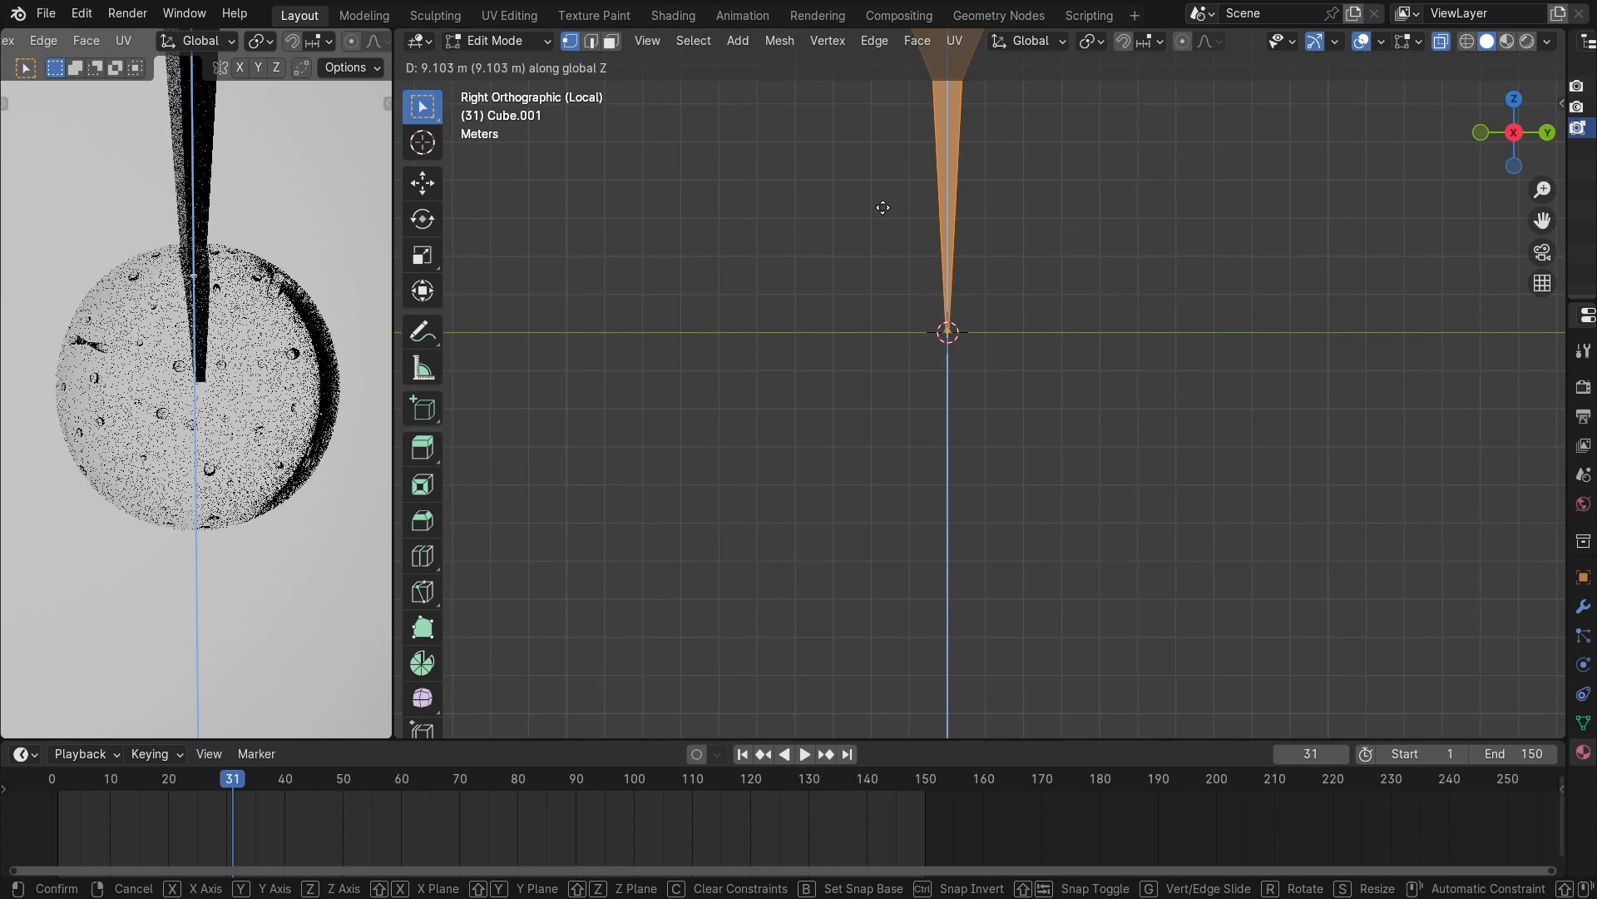
click(883, 206)
shift+middle_drag(884, 204, 892, 460)
key(Tab)
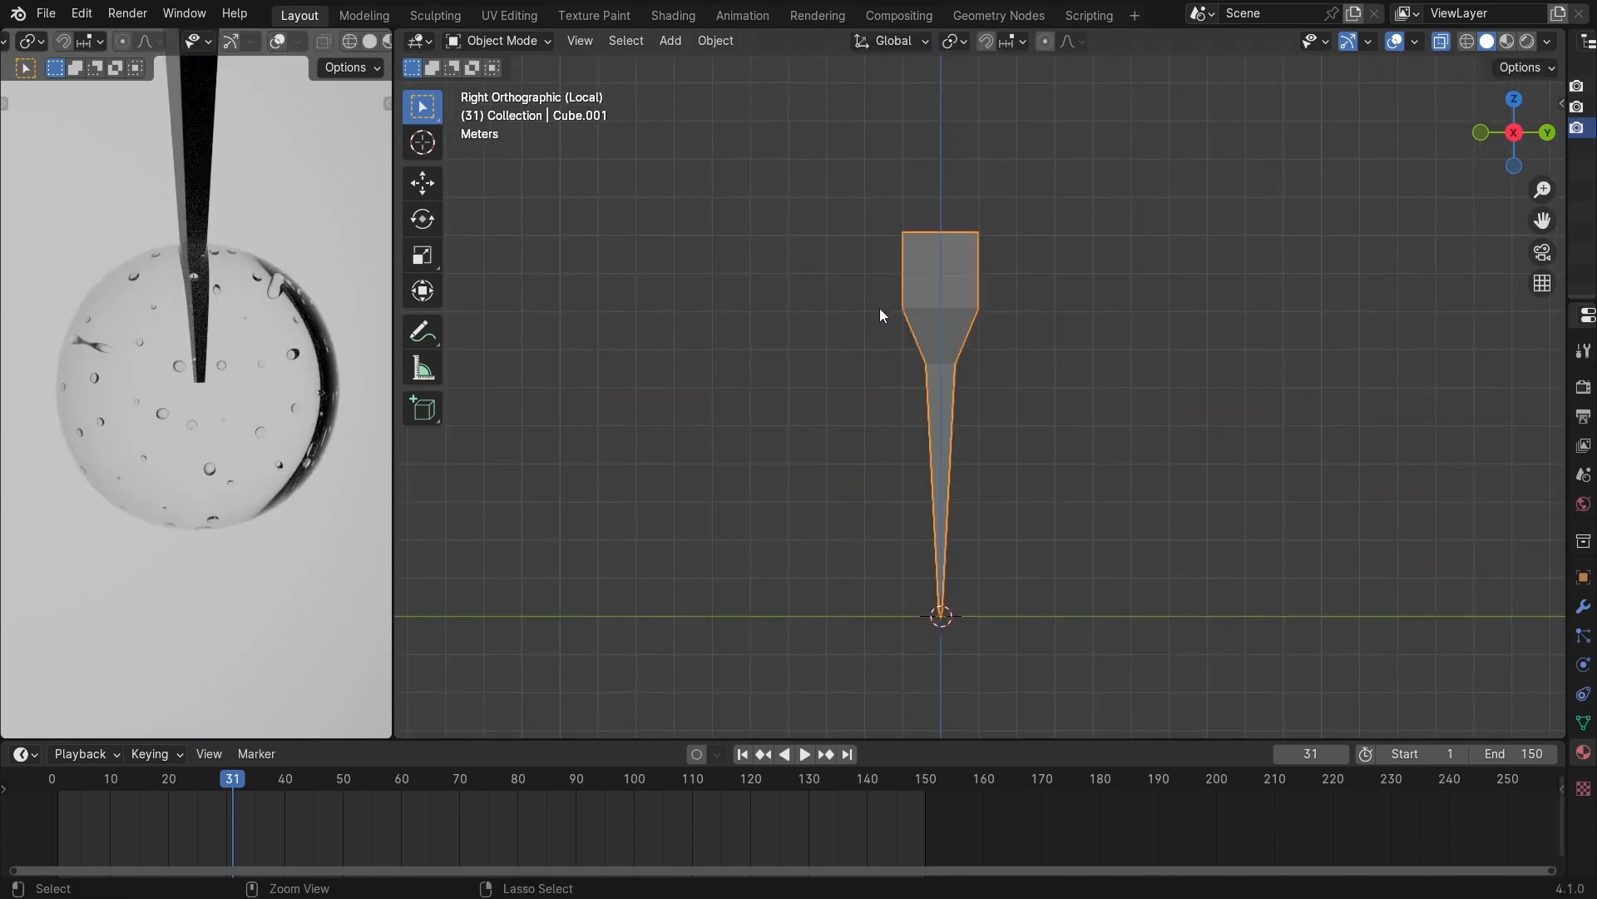
Give the tapered object a level 2 subdivision surface and shade it smooth.
key(ctrl+2)
right_click(950, 262)
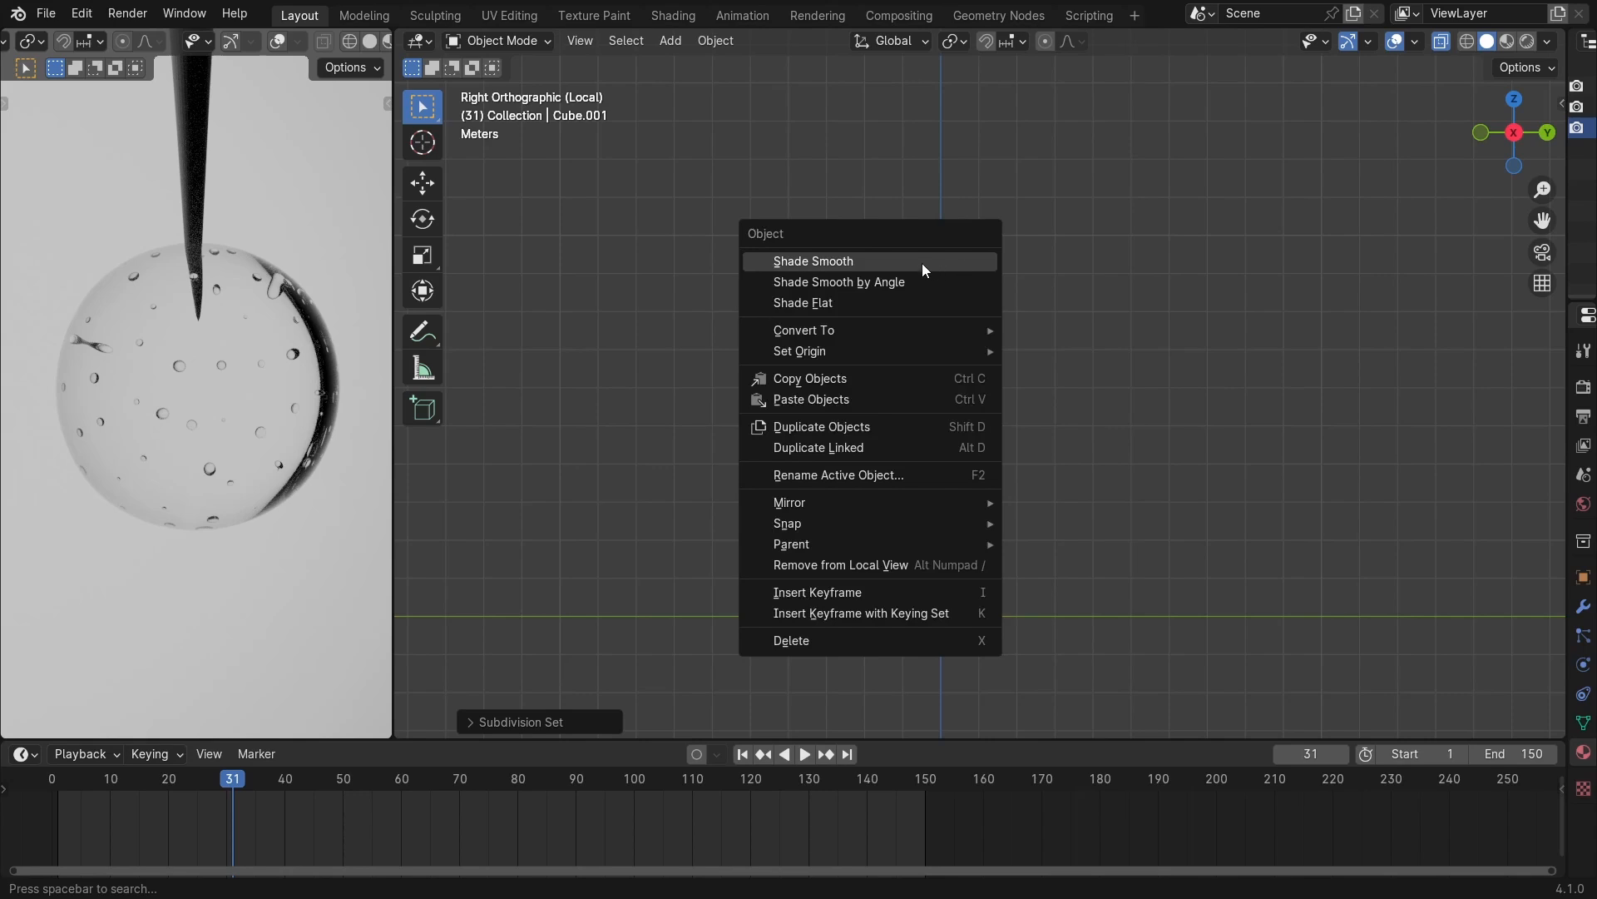
click(922, 263)
Move the smoothed drop object along Y well away from the bubble and leave local view.
scroll(852, 286, down, 4)
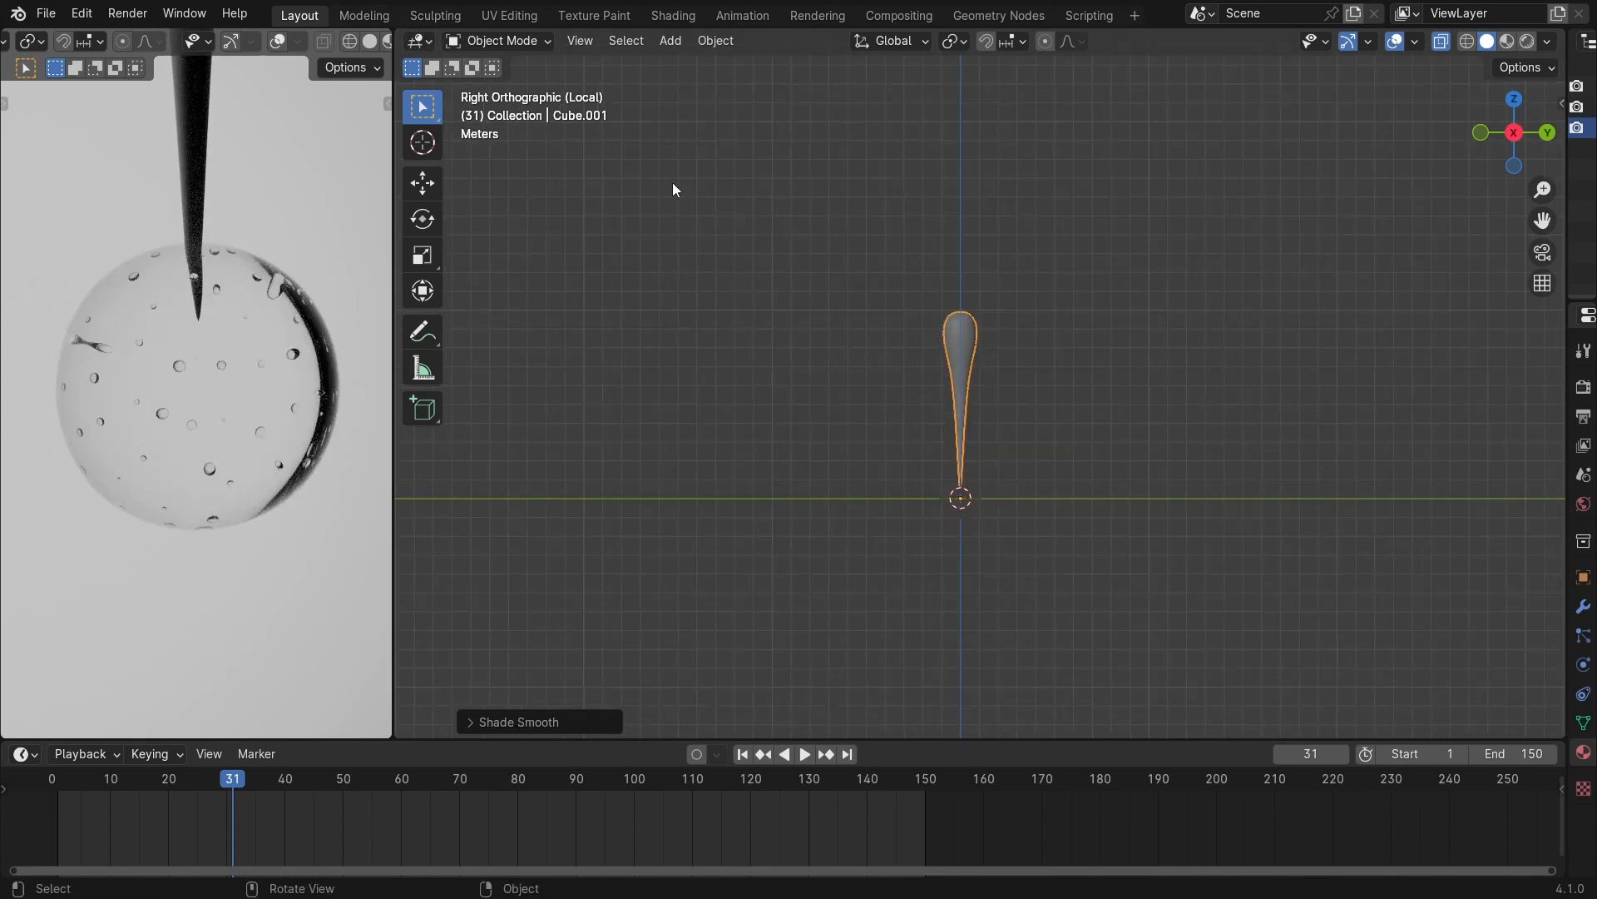
key(g)
key(y)
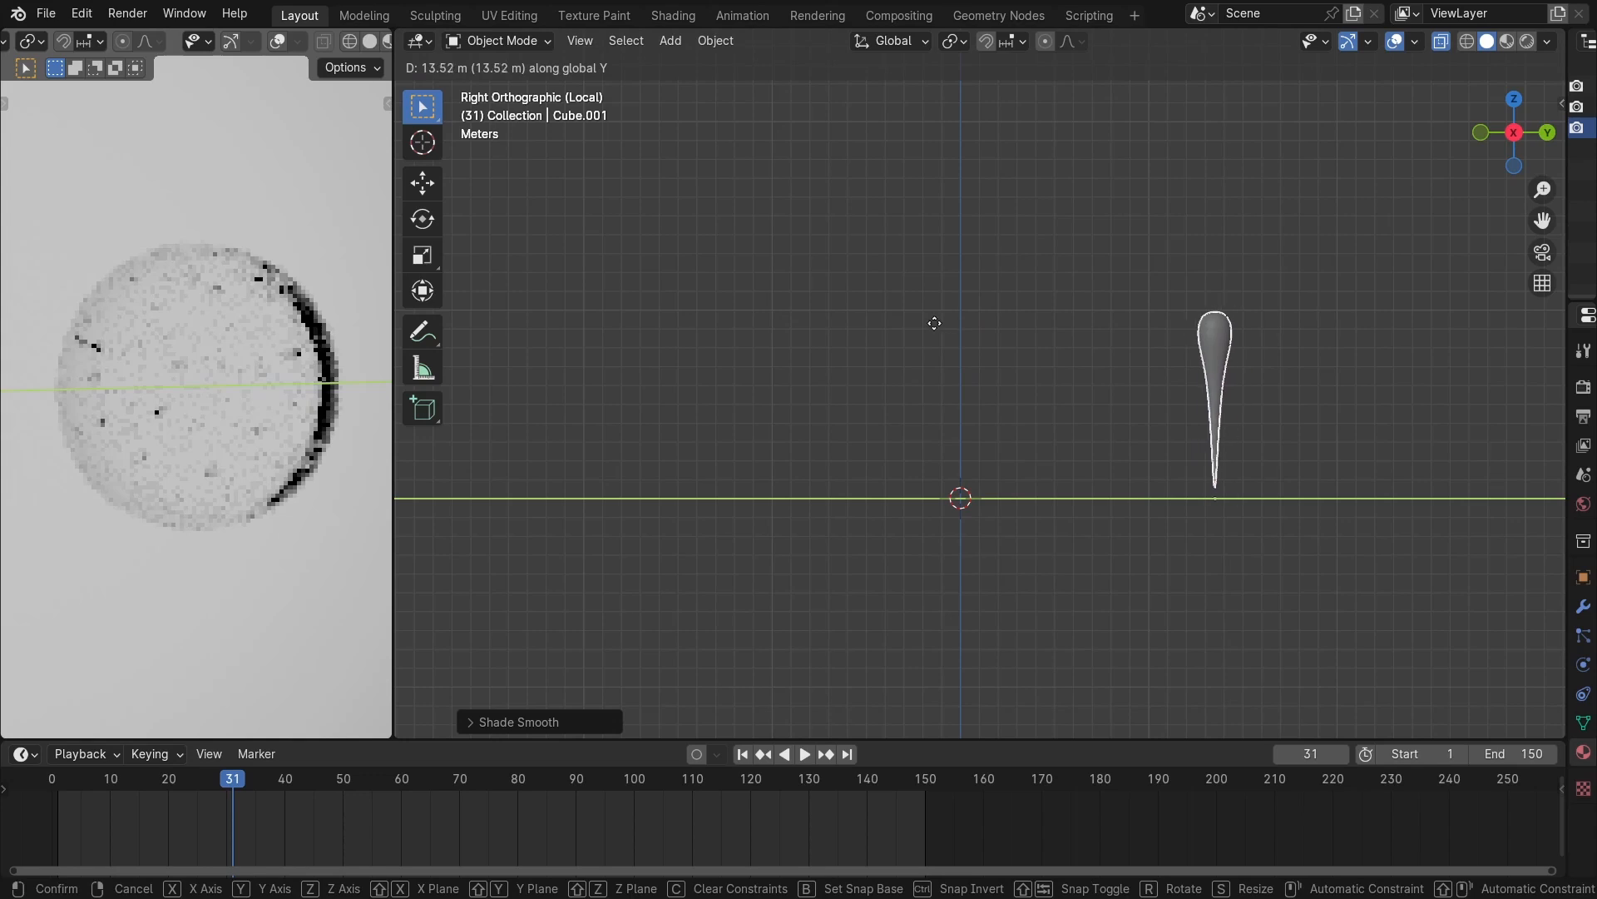
click(961, 342)
key(KP_Divide)
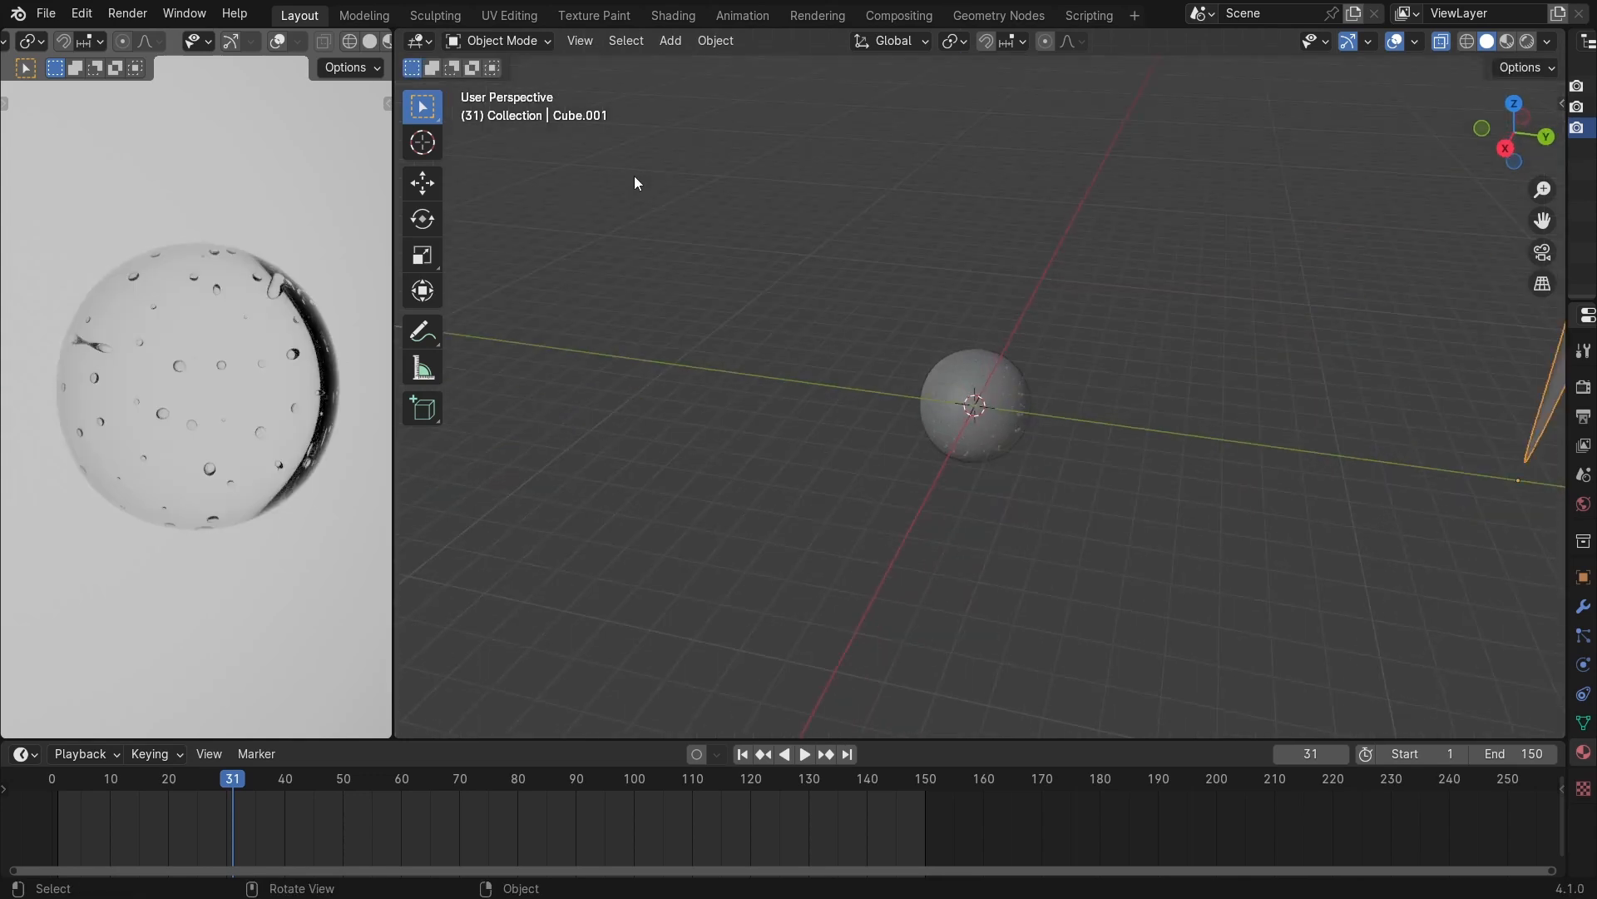
Switch the area back to the Geometry Node Editor and select the bubble object to show its node tree.
click(420, 41)
click(696, 95)
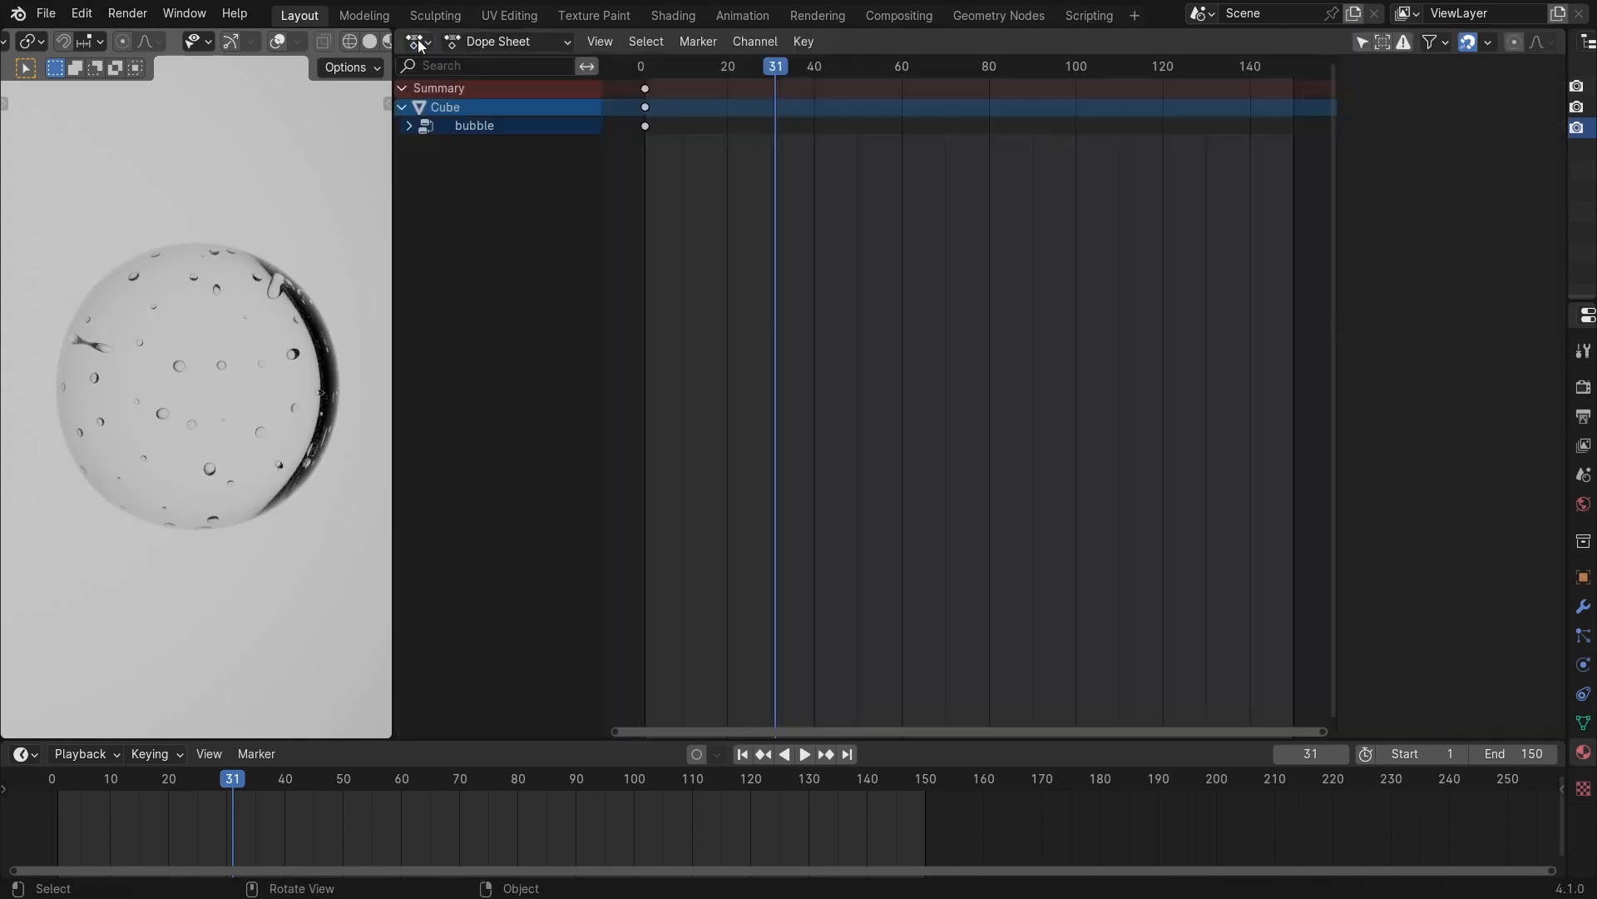
click(419, 41)
click(496, 207)
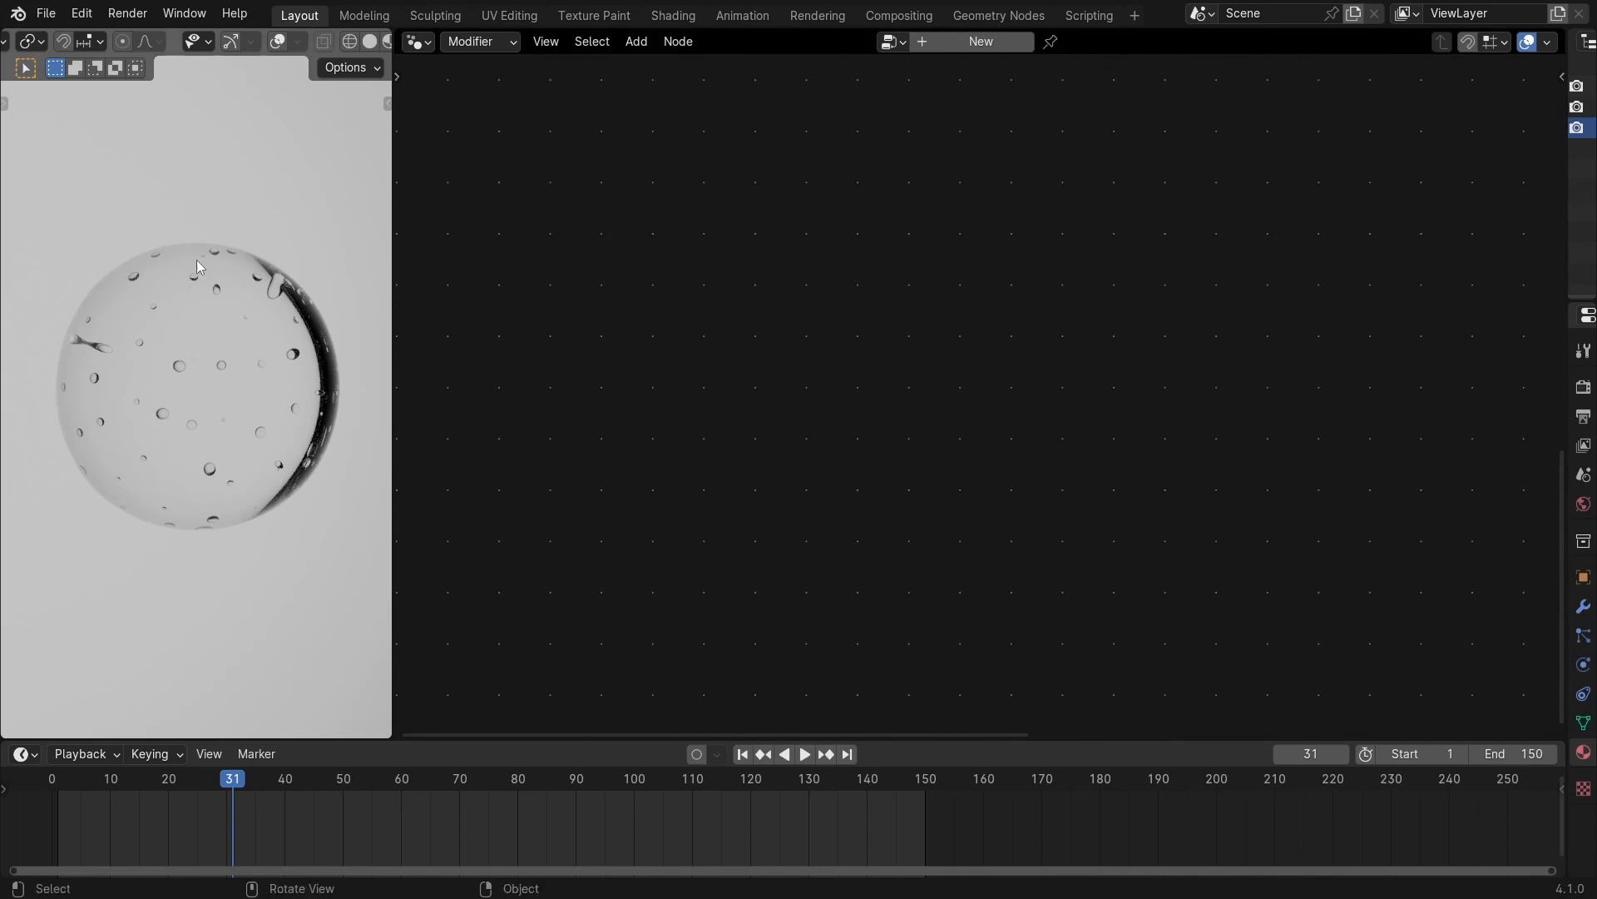
click(202, 287)
ctrl+middle_drag(785, 263, 886, 273)
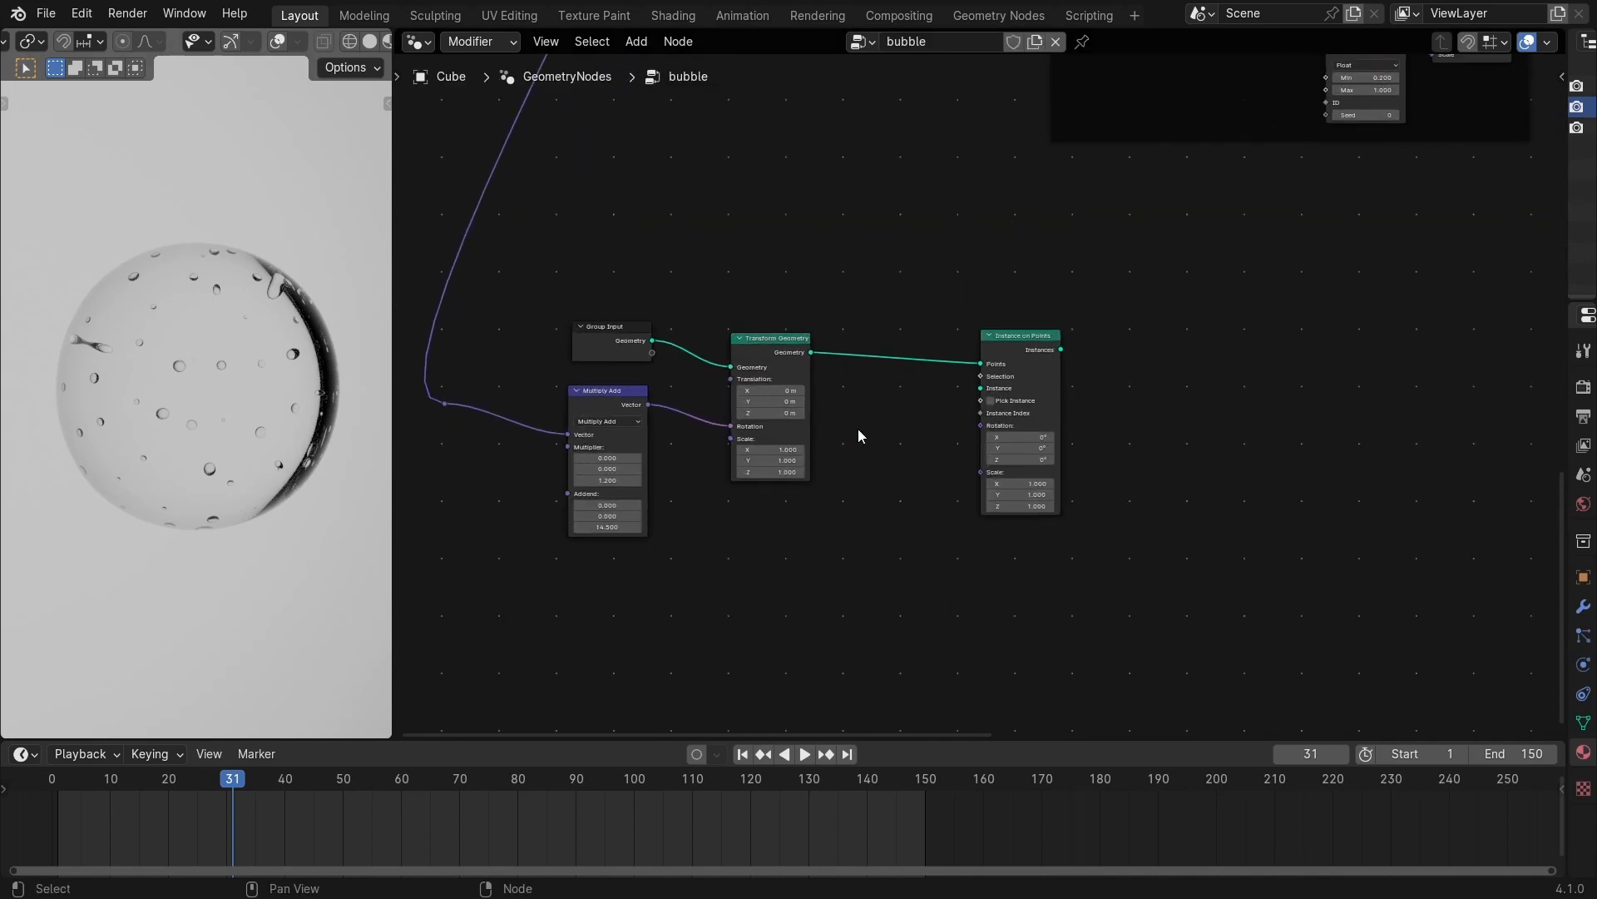
Add an Object Info node and place it just below the Transform Geometry node.
key(shift+a)
click(805, 285)
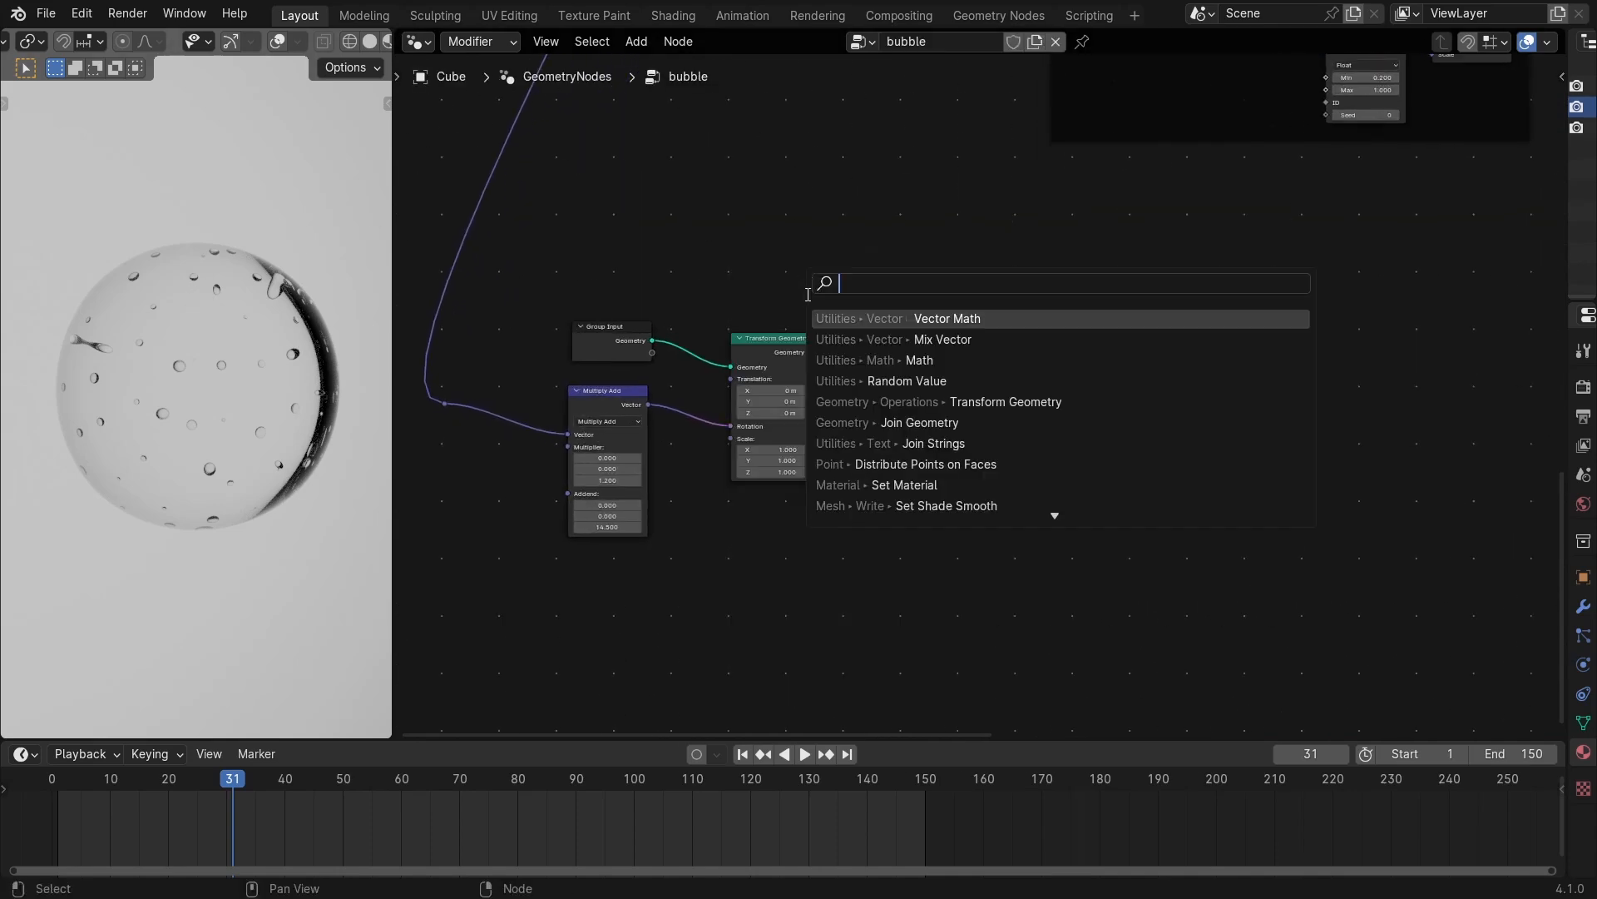
text(obj)
key(Return)
click(780, 507)
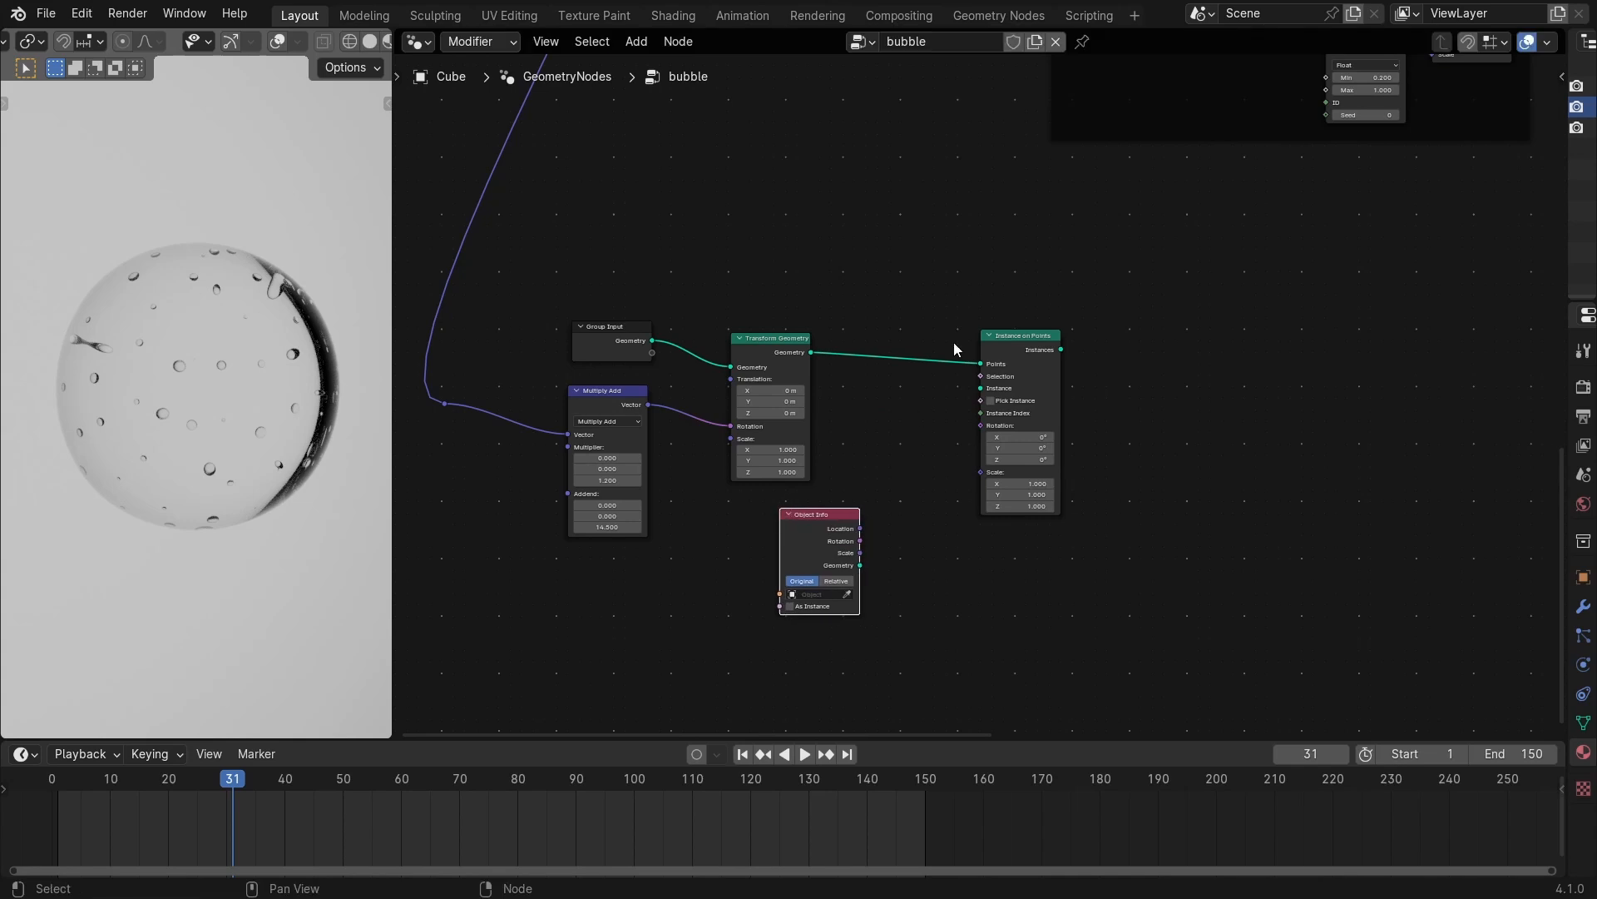
Widen the object list area and assign the drop object Cube.001 to the Object Info node.
ctrl+scroll(944, 342, right, 2)
drag(1565, 217, 1260, 279)
click(615, 620)
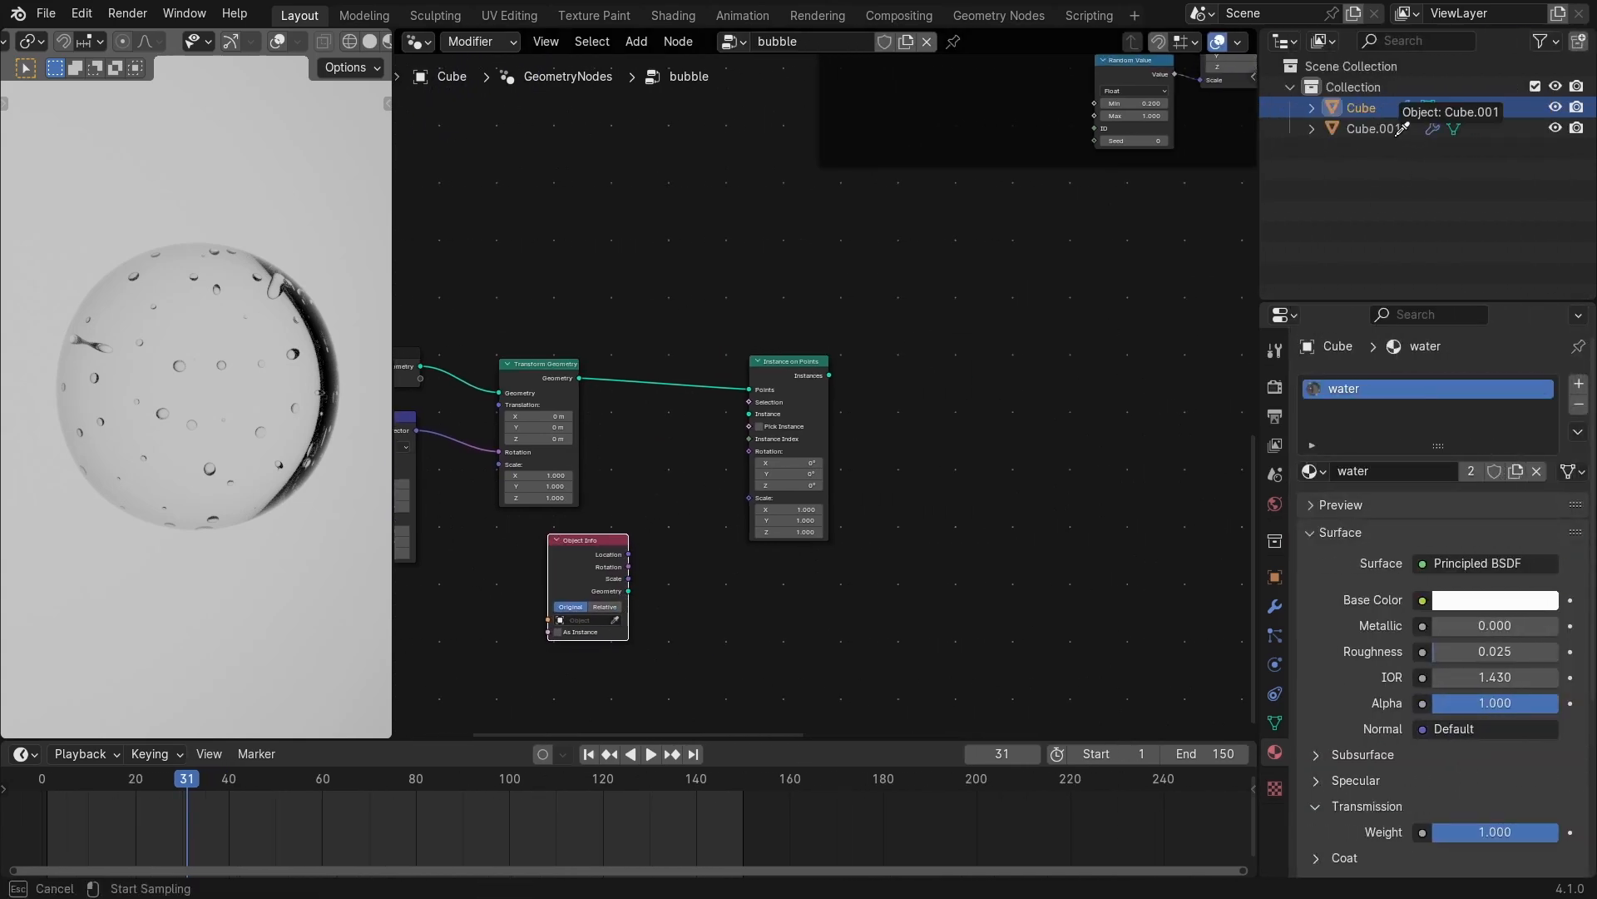
key(Escape)
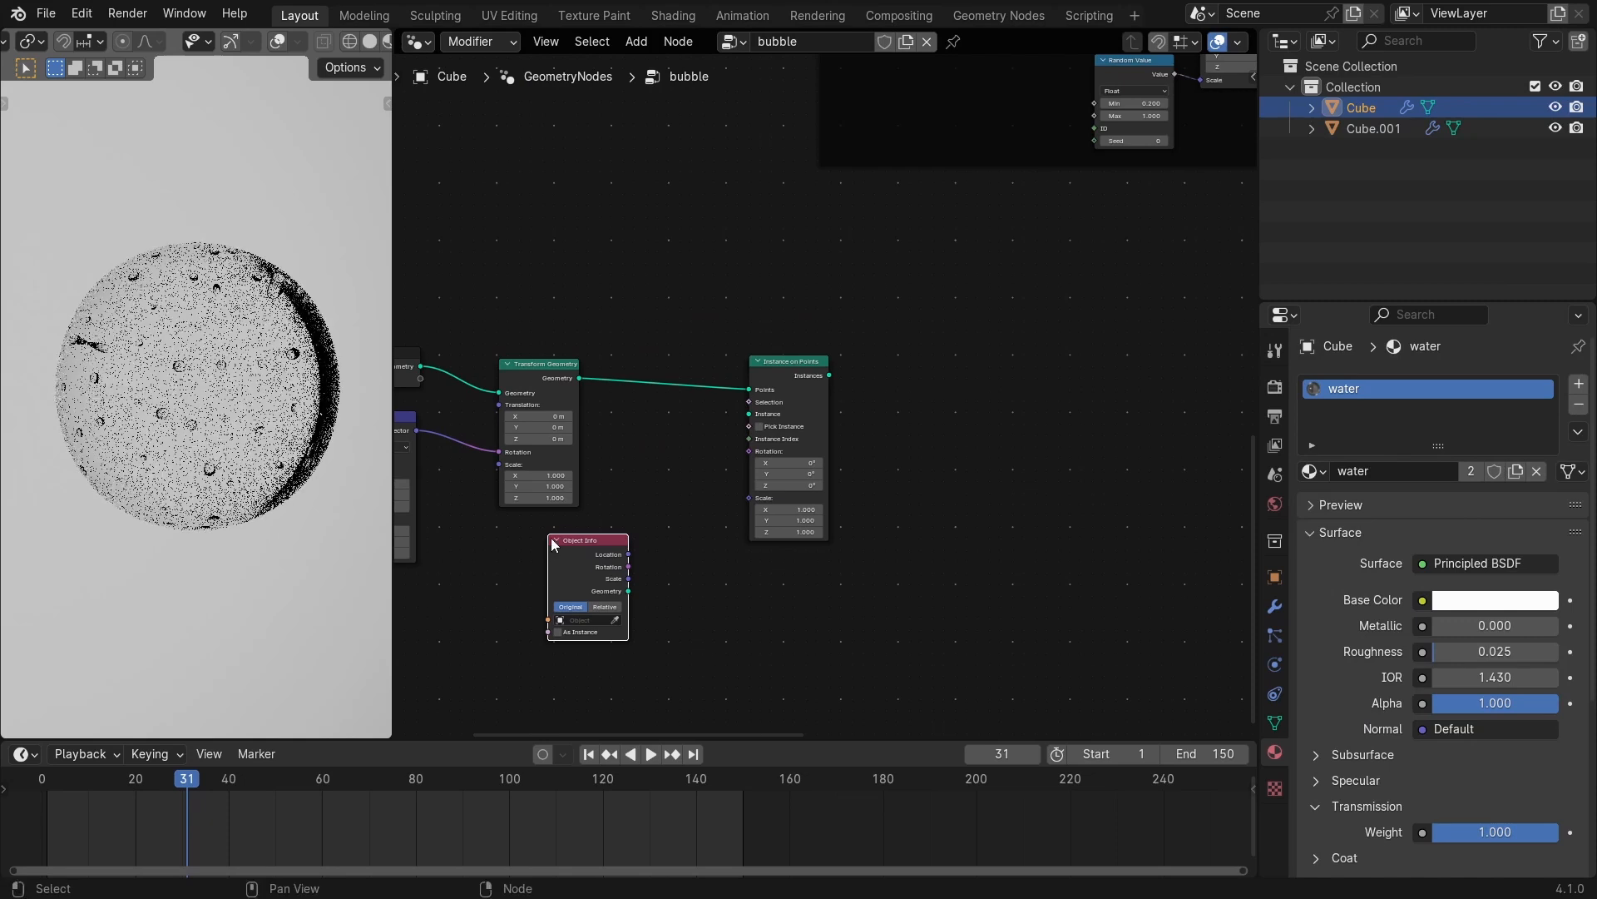
drag(1374, 128, 611, 556)
click(607, 559)
key(x)
scroll(611, 540, up, 4)
middle_drag(612, 508, 726, 417)
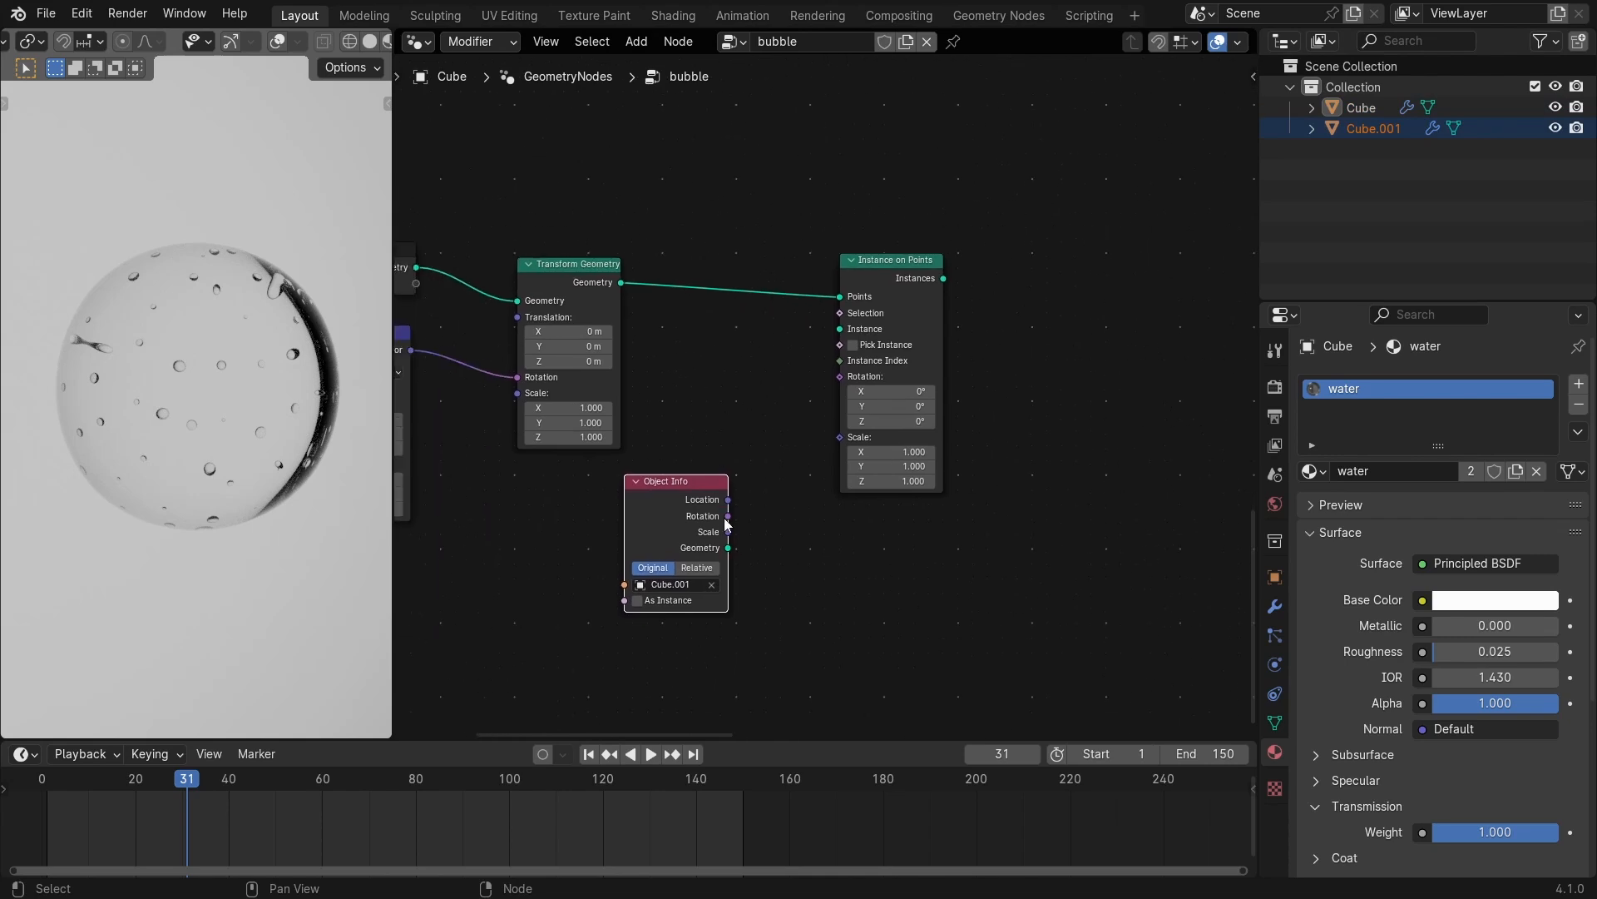
Nudge the Object Info node into place and connect its Geometry output to the Instance input of Instance on Points.
drag(719, 539, 703, 536)
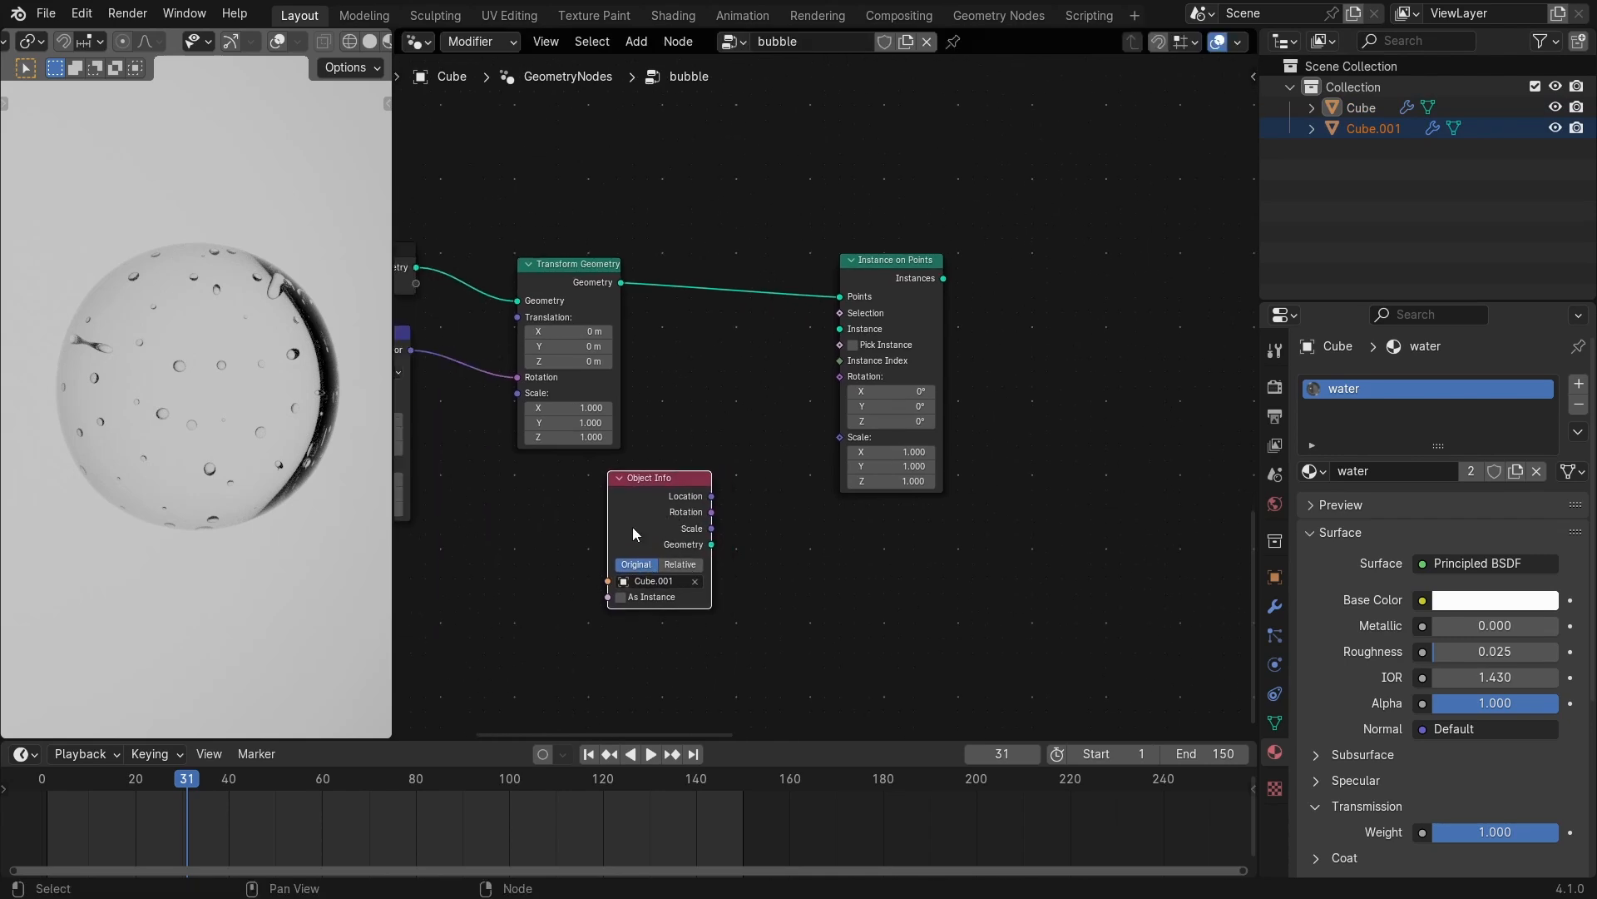
drag(623, 536, 614, 530)
middle_drag(629, 541, 678, 493)
mouse_move(678, 493)
ctrl+middle_down()
mouse_move(678, 453)
mouse_move(657, 496)
ctrl+middle_up()
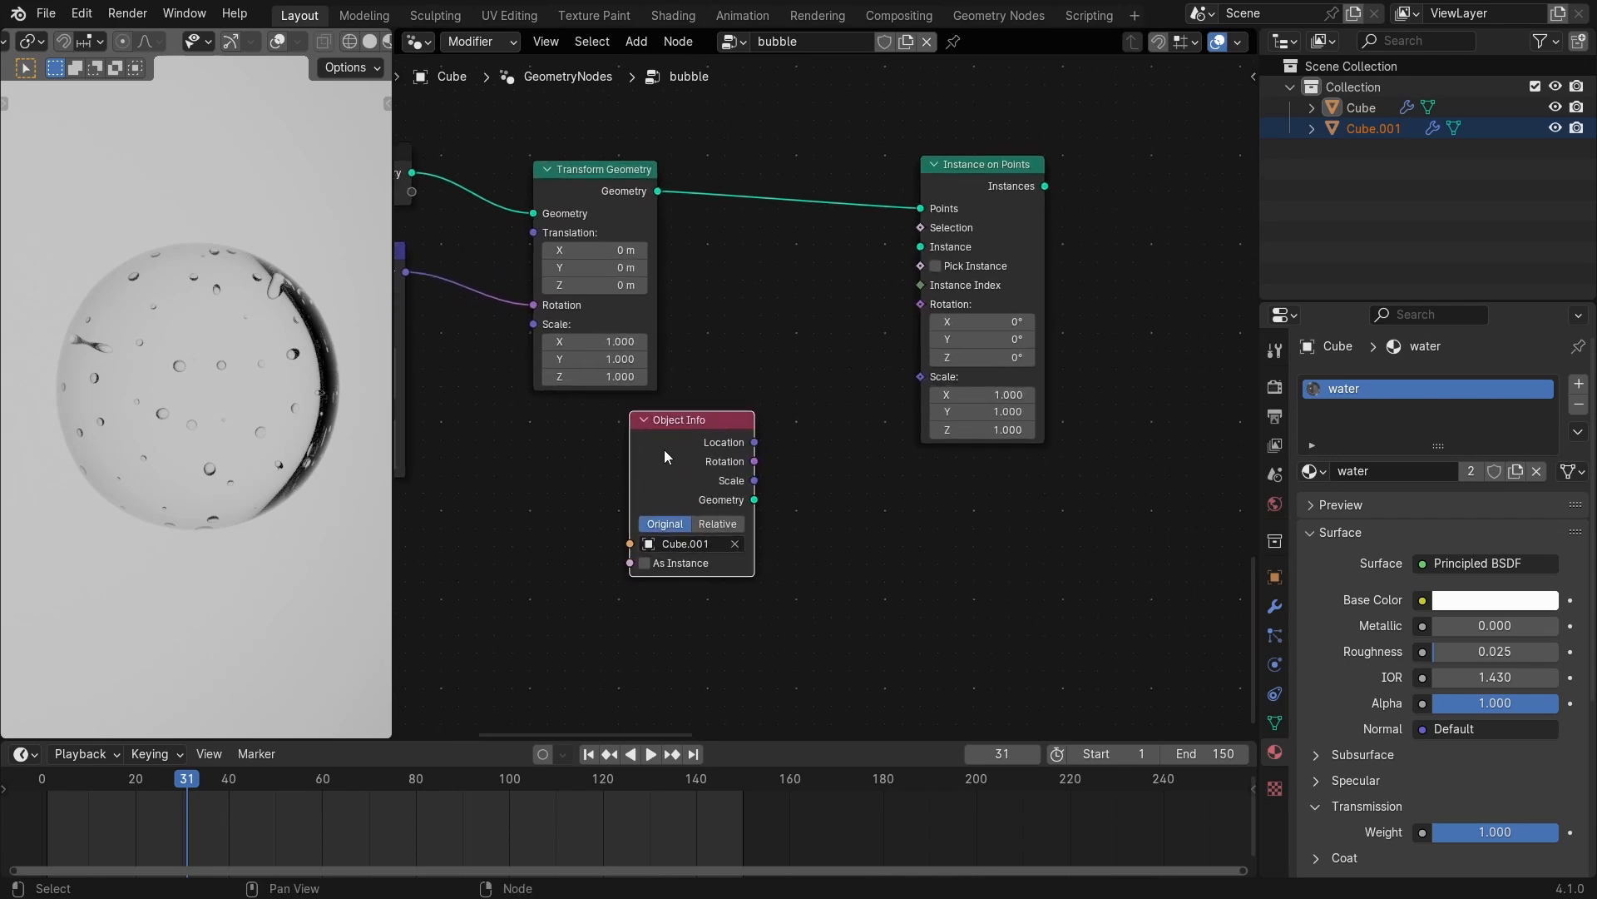
drag(664, 449, 636, 452)
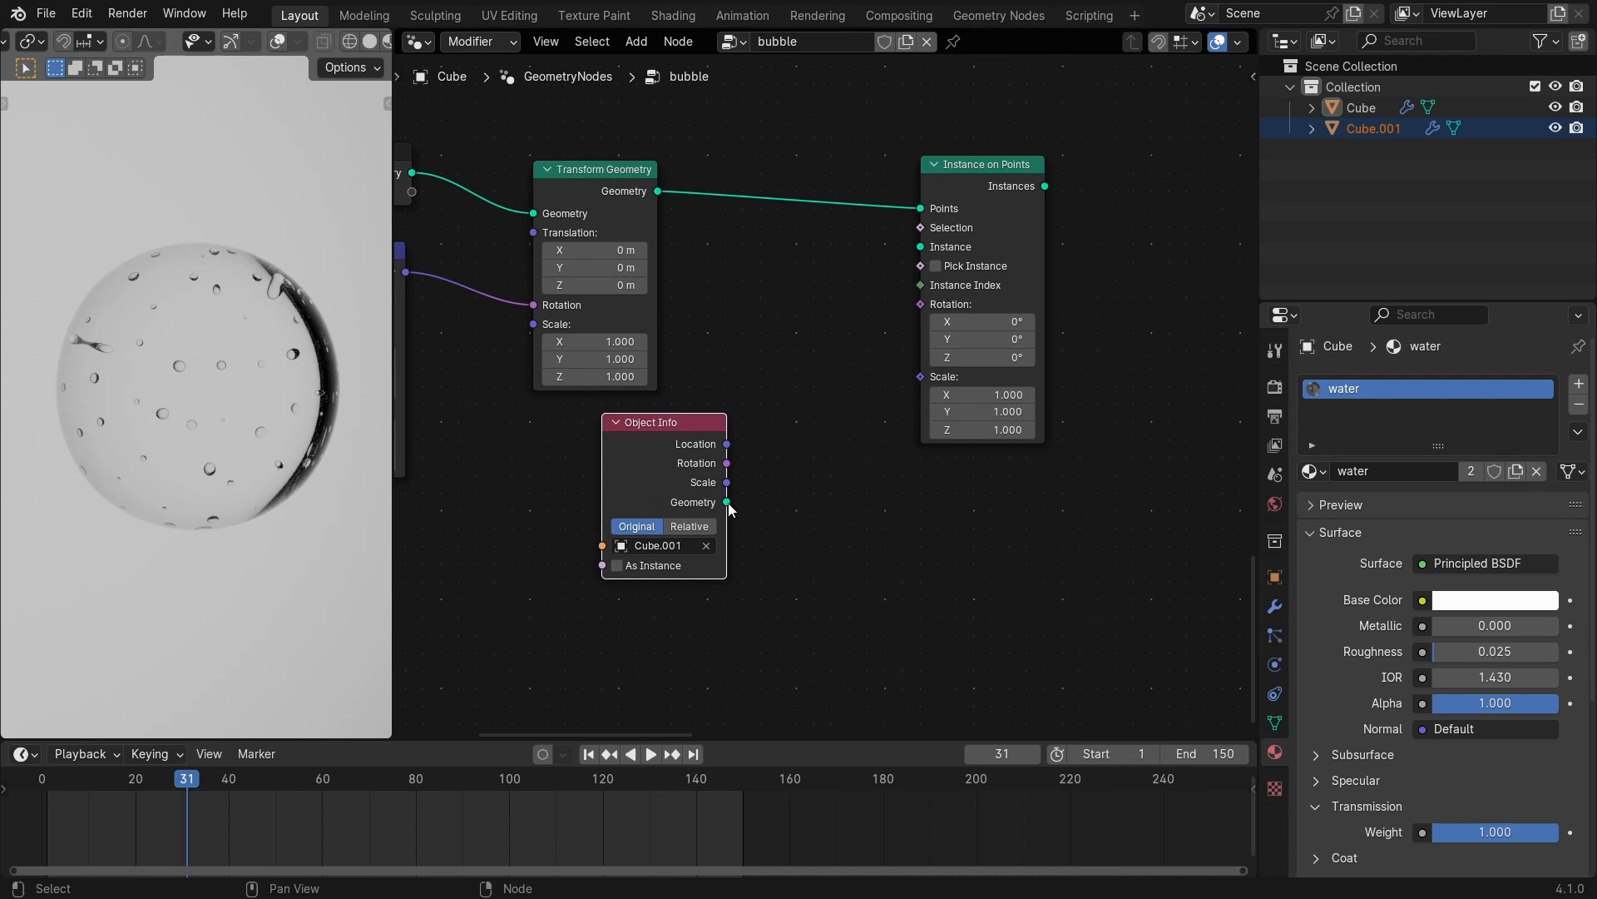
drag(727, 503, 899, 245)
Connect the new Instance on Points output to the Join Geometry node.
scroll(832, 441, down, 5)
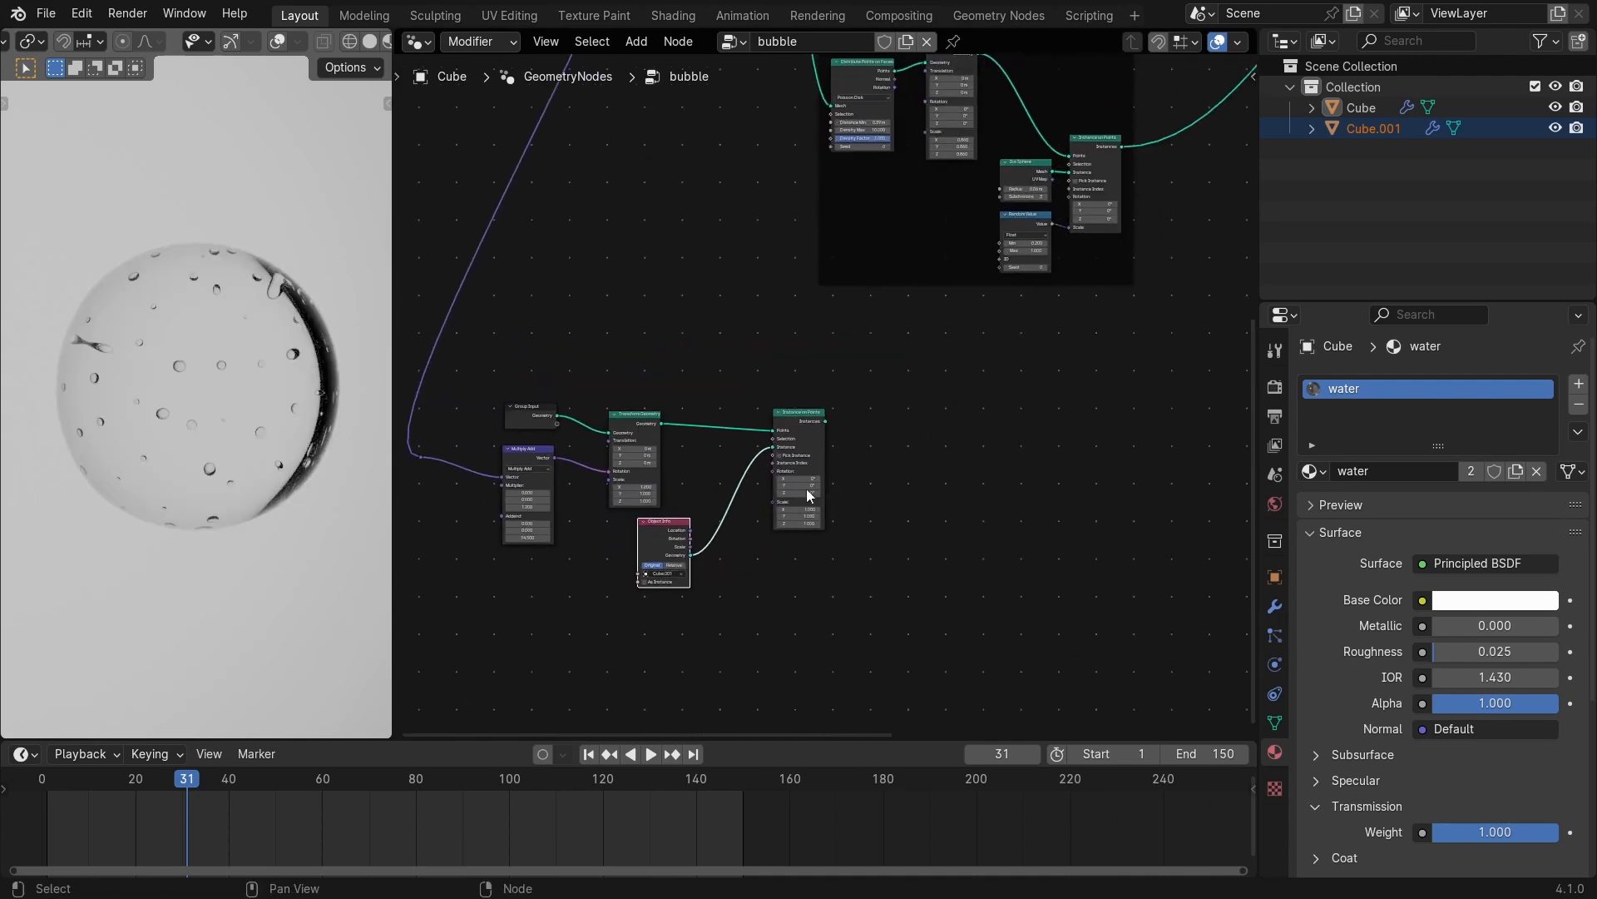
middle_drag(835, 471, 709, 596)
drag(679, 554, 1035, 263)
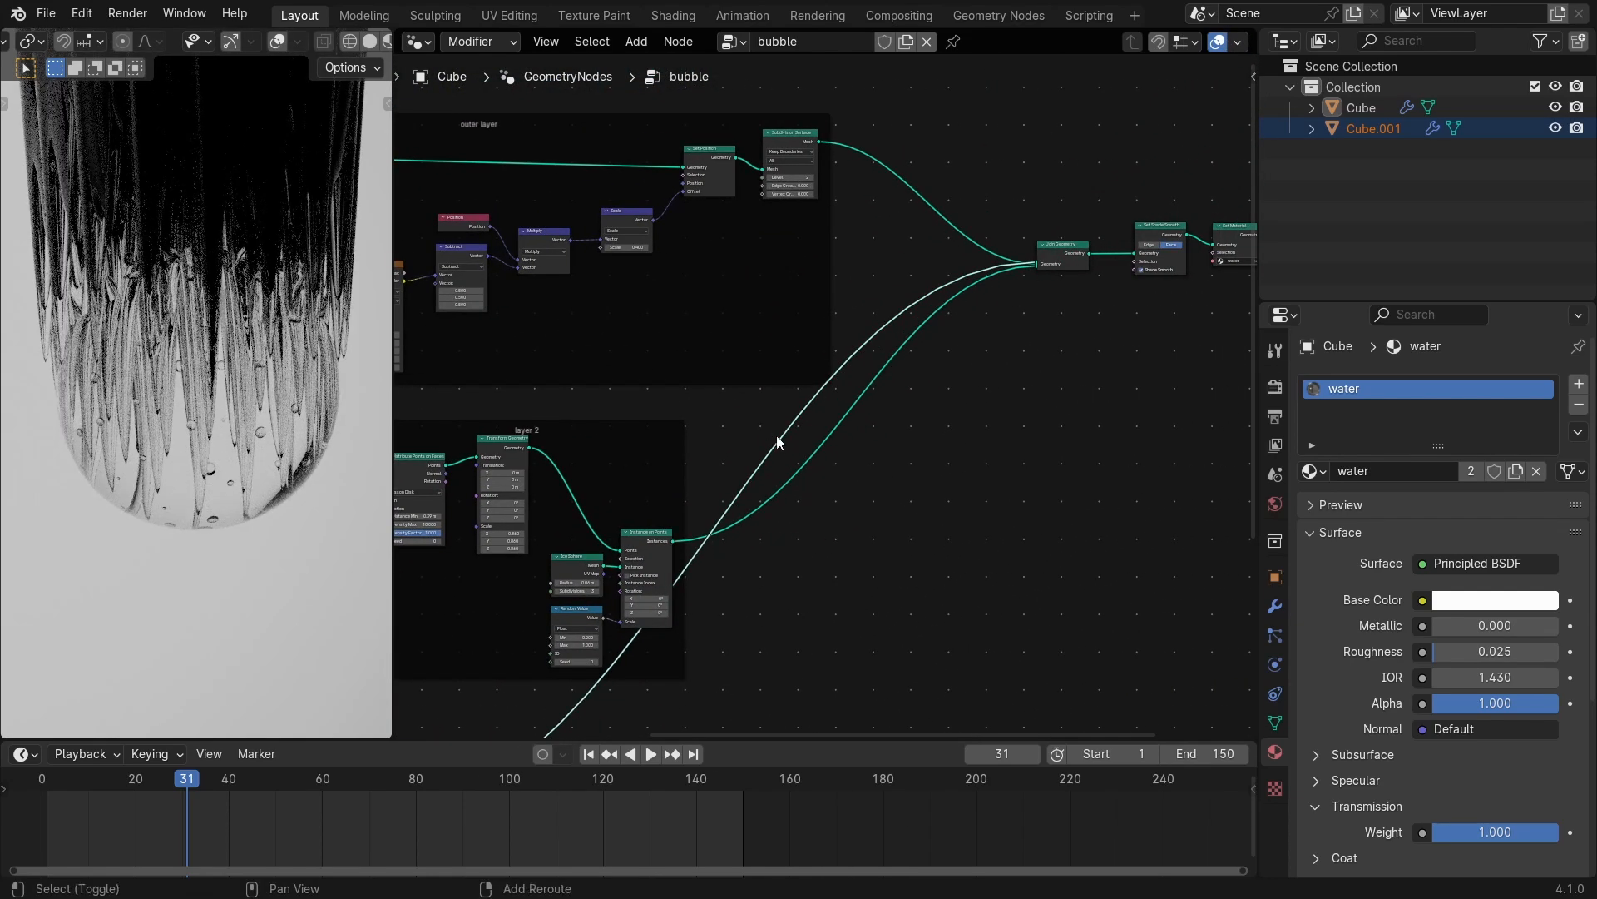
Insert a reroute point in the new link to Join Geometry and move it so the link runs below the layer 2 frame.
shift+right_drag(783, 440, 738, 435)
middle_drag(758, 468, 769, 346)
key(g)
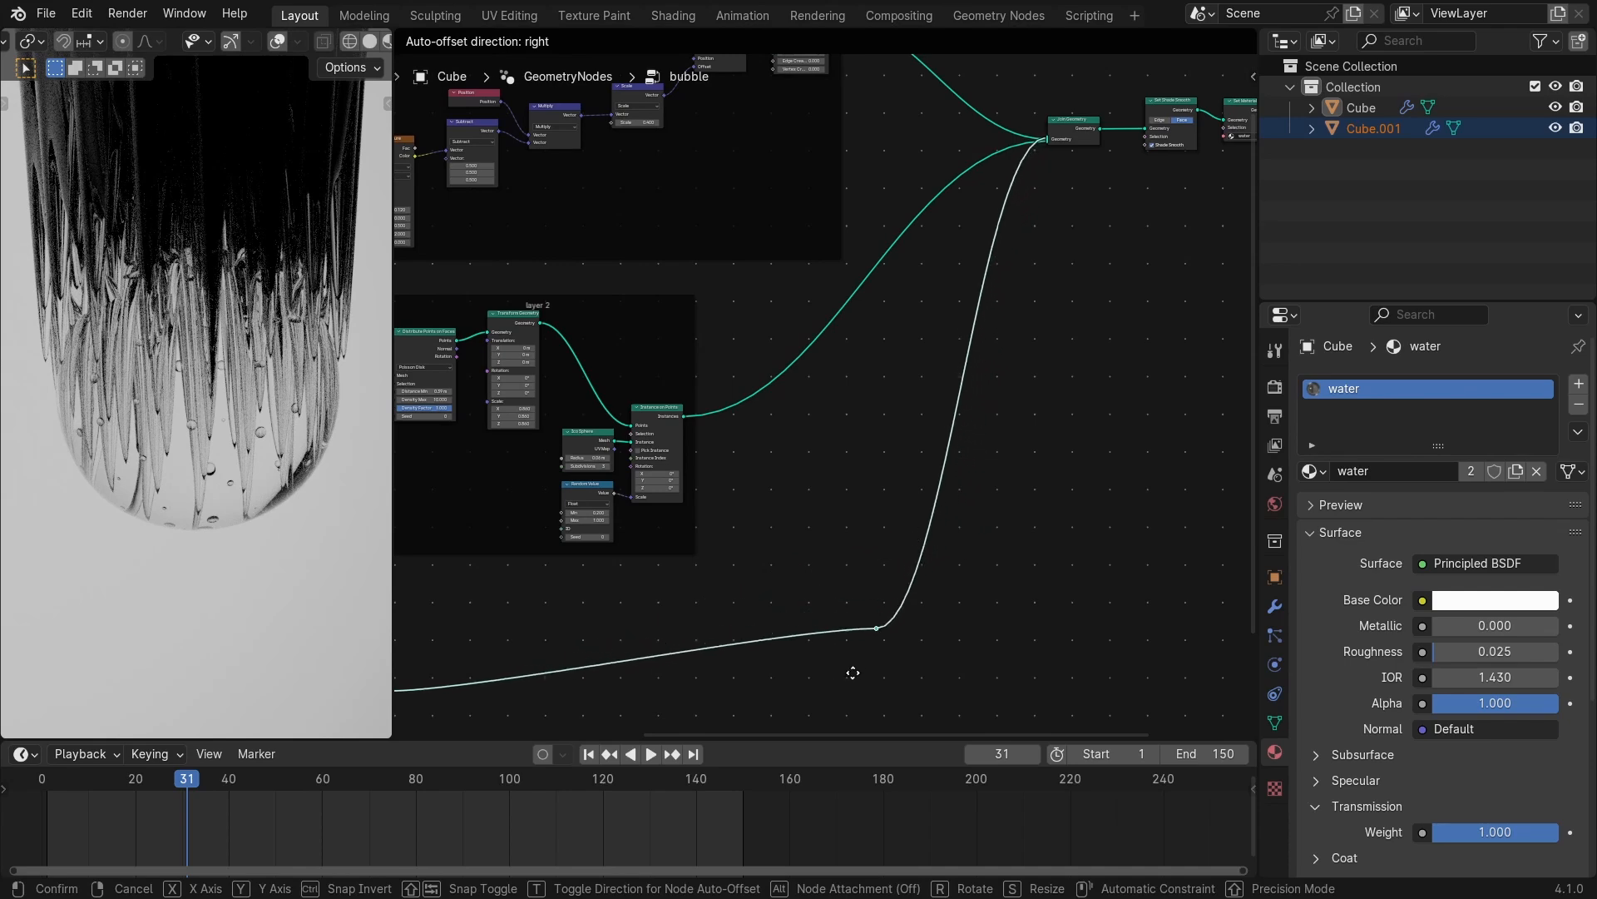
click(844, 675)
middle_drag(847, 557, 1057, 374)
key(g)
click(957, 464)
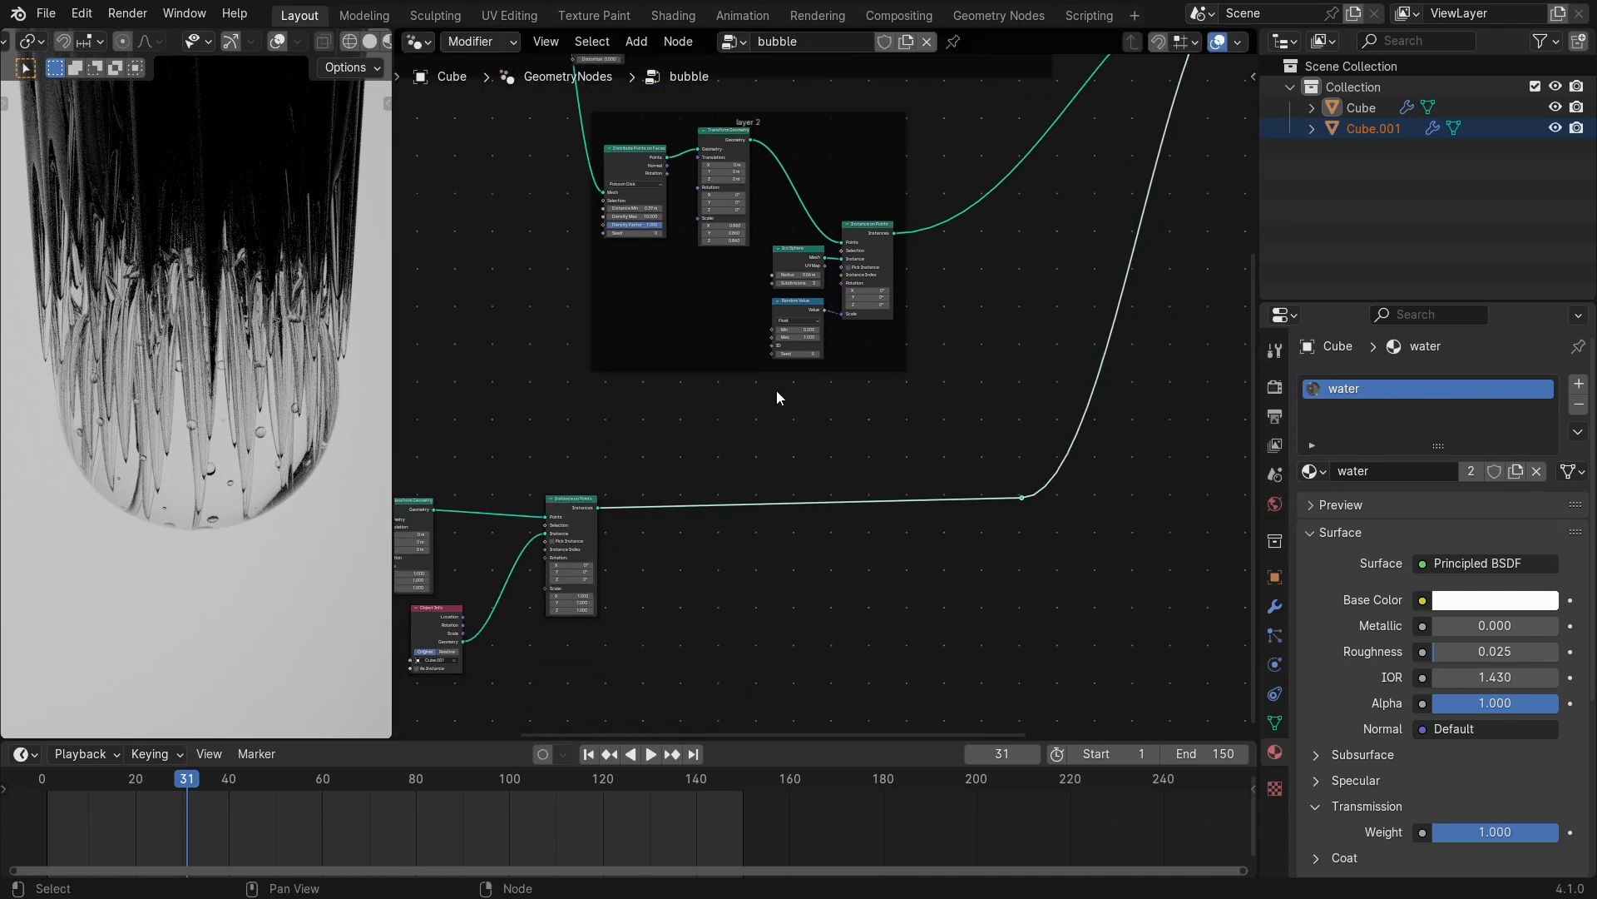
Change the 3D viewport to solid shading with overlays shown and frame the bubble with its instanced drops.
key(z)
click(321, 316)
key(shift+z)
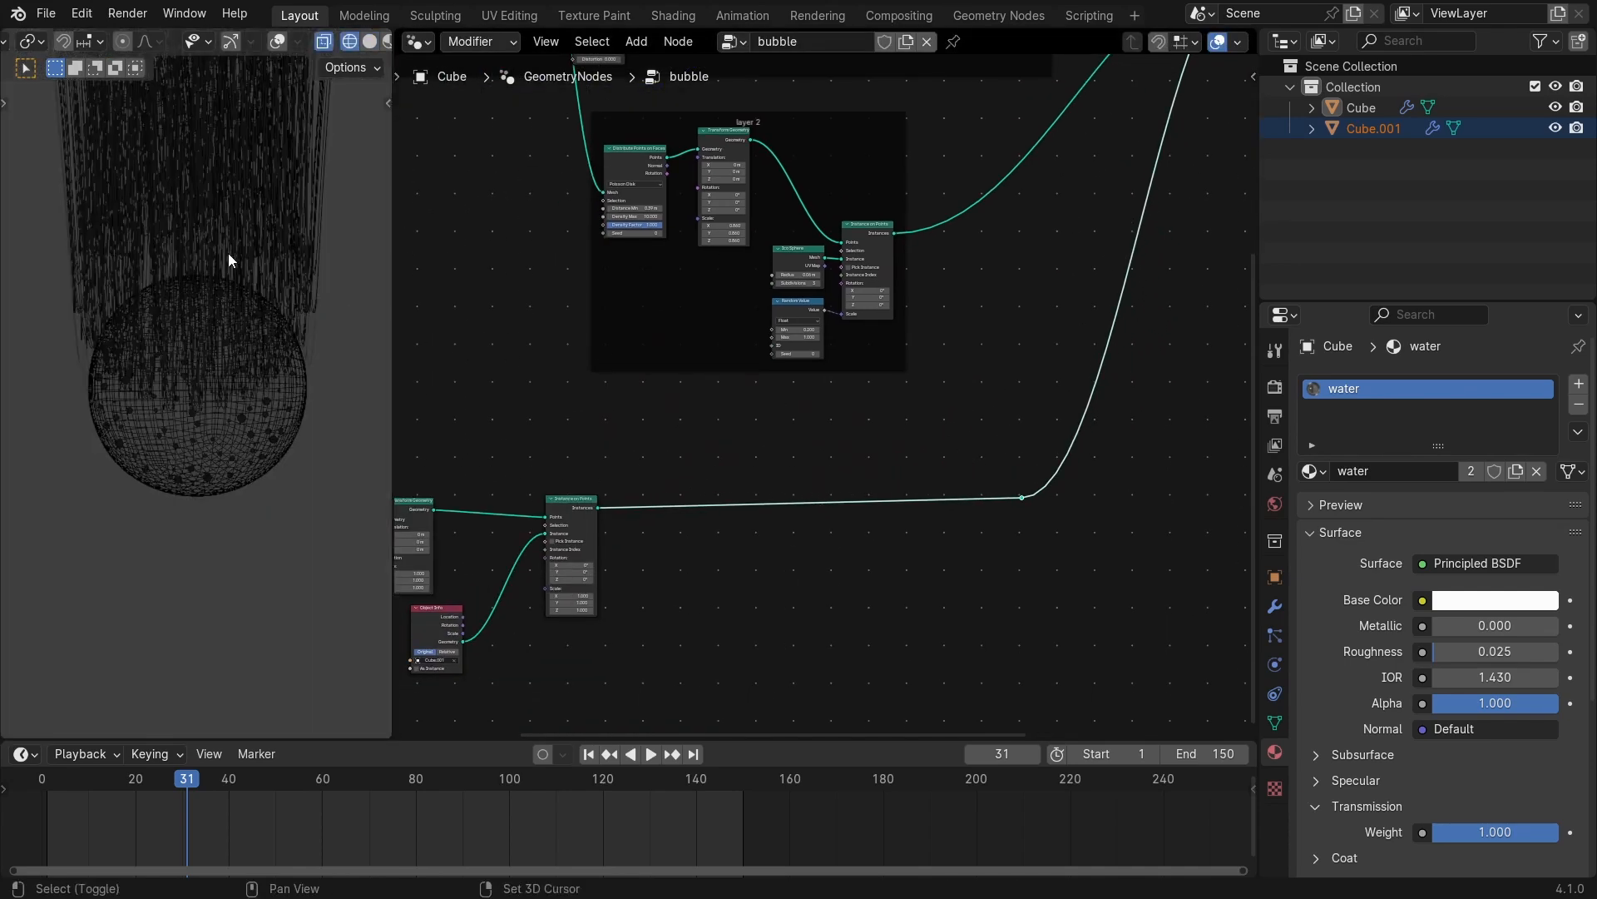
shift+middle_drag(231, 260, 234, 349)
click(278, 42)
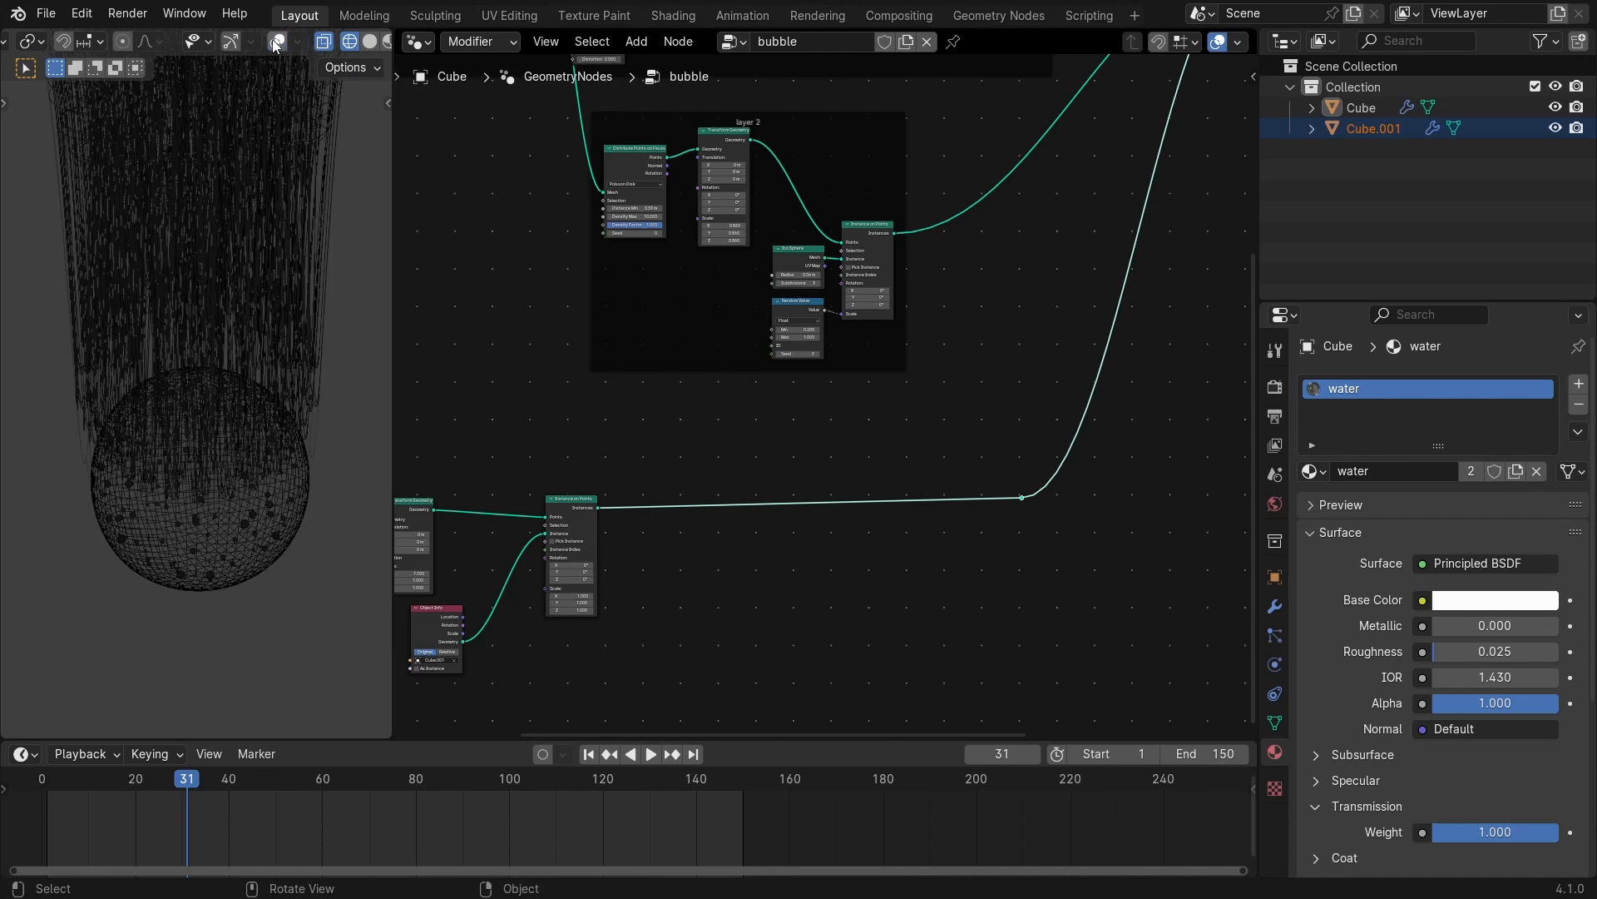
click(276, 43)
click(368, 43)
scroll(294, 291, down, 6)
middle_drag(293, 329, 296, 291)
scroll(303, 296, up, 2)
Space out the Instance on Points and Object Info nodes to leave room between them.
middle_drag(548, 541, 671, 445)
scroll(671, 445, up, 5)
drag(709, 409, 912, 412)
click(832, 339)
middle_drag(676, 504, 799, 421)
middle_drag(722, 478, 762, 454)
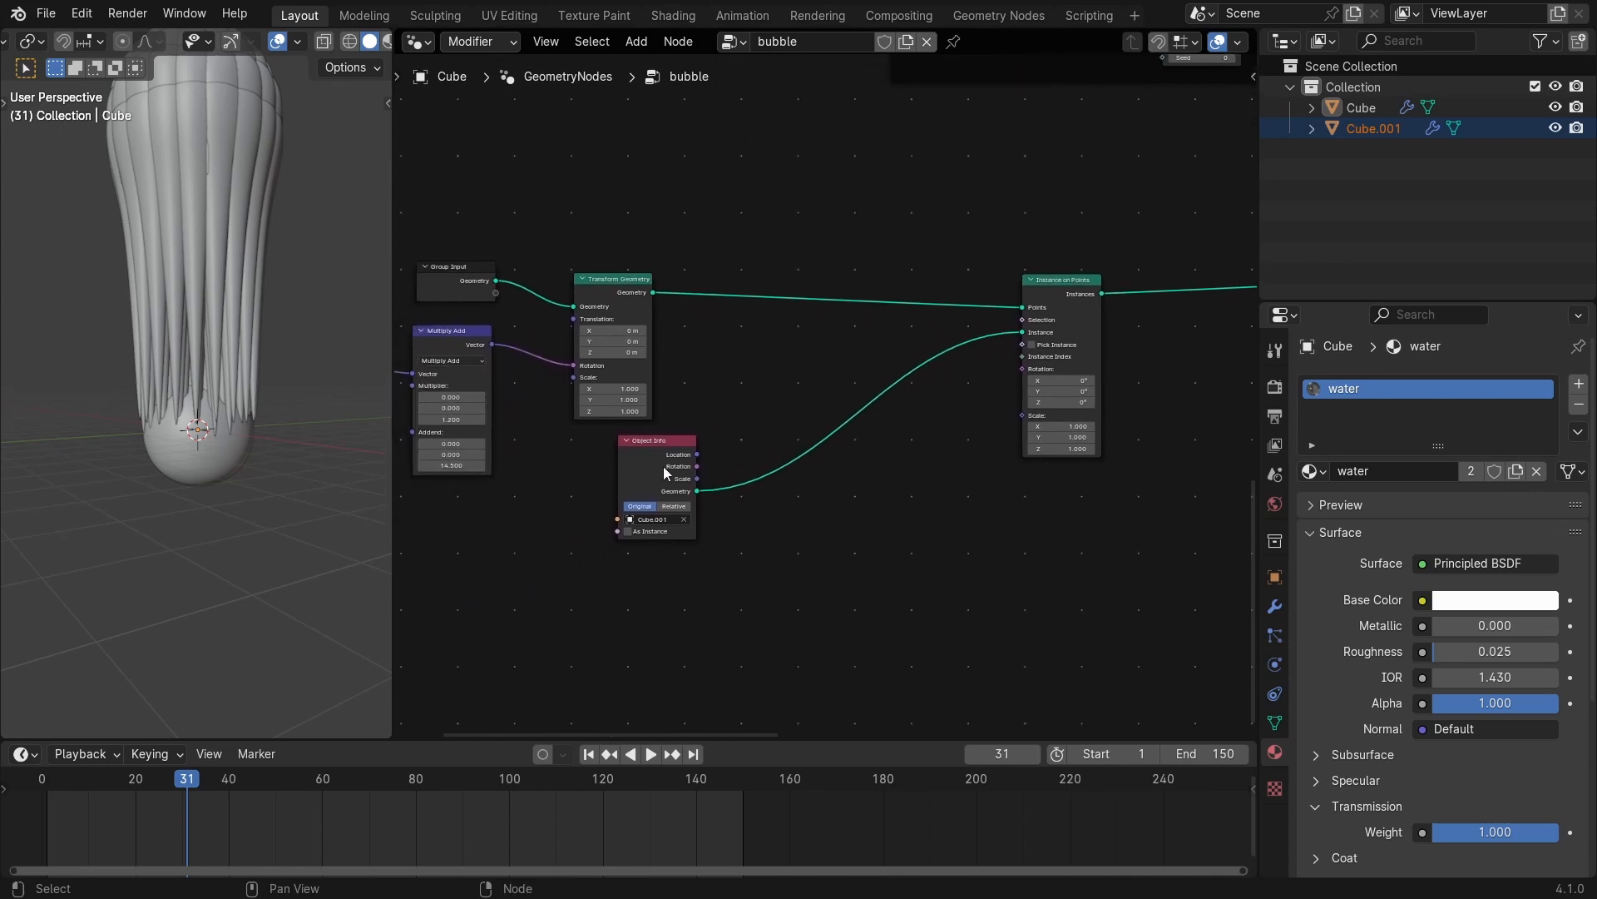
drag(664, 473, 771, 391)
middle_drag(866, 491, 830, 499)
Set the Instance on Points scale to 0.140 on X, Y and Z.
scroll(832, 497, up, 4)
drag(994, 450, 930, 487)
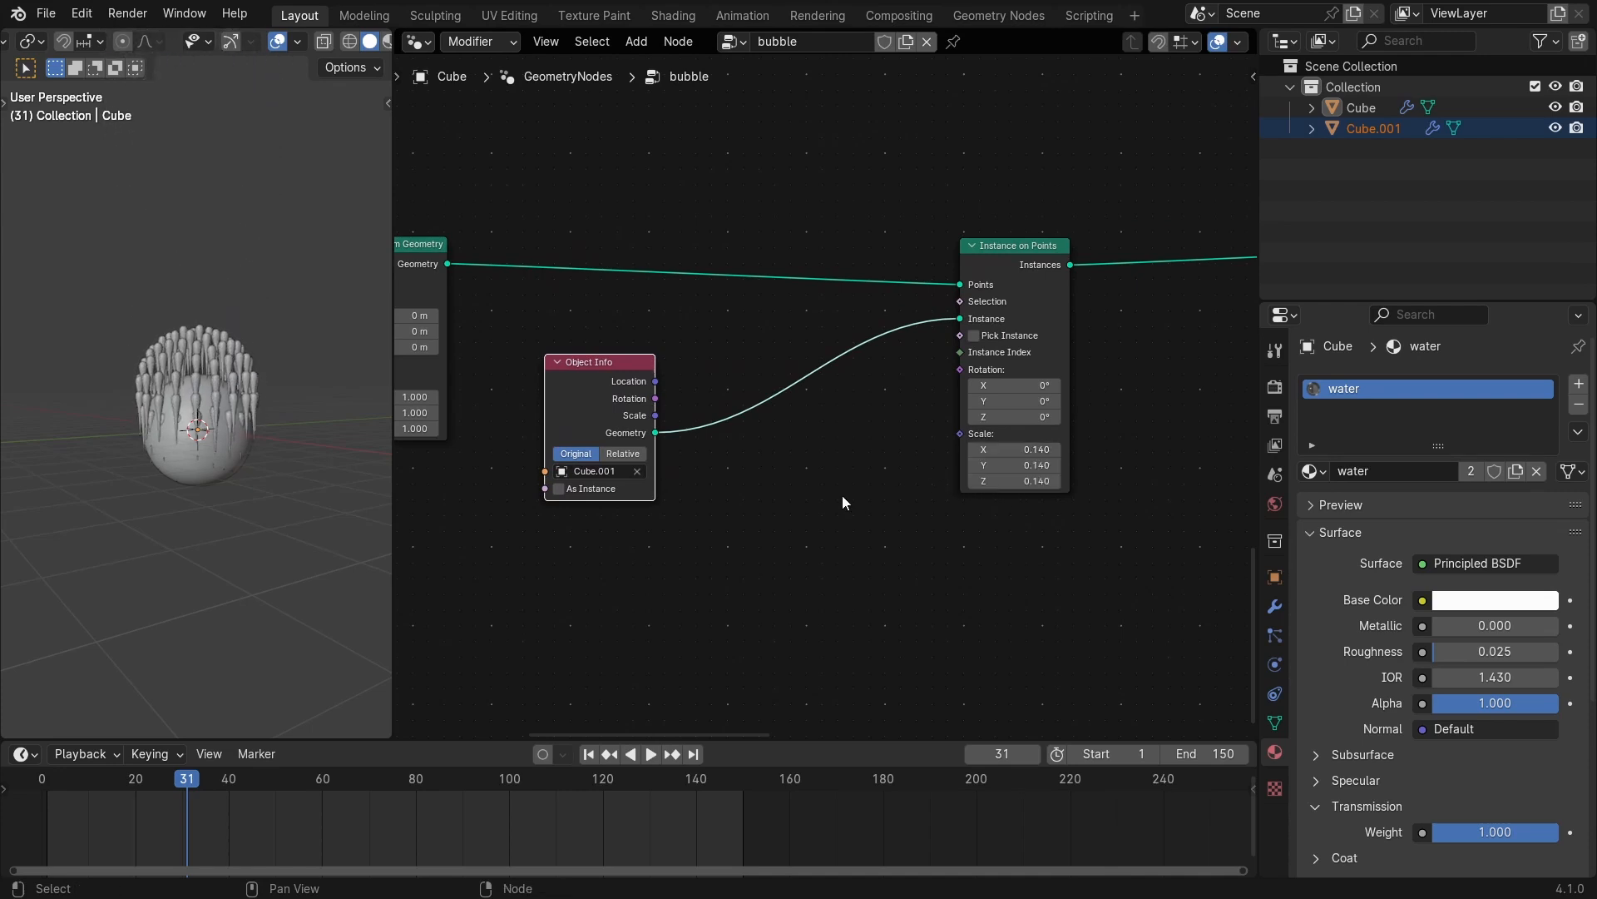
middle_drag(762, 424, 807, 381)
scroll(341, 266, up, 5)
mouse_move(332, 141)
middle_down()
mouse_move(349, 183)
mouse_move(351, 156)
middle_up()
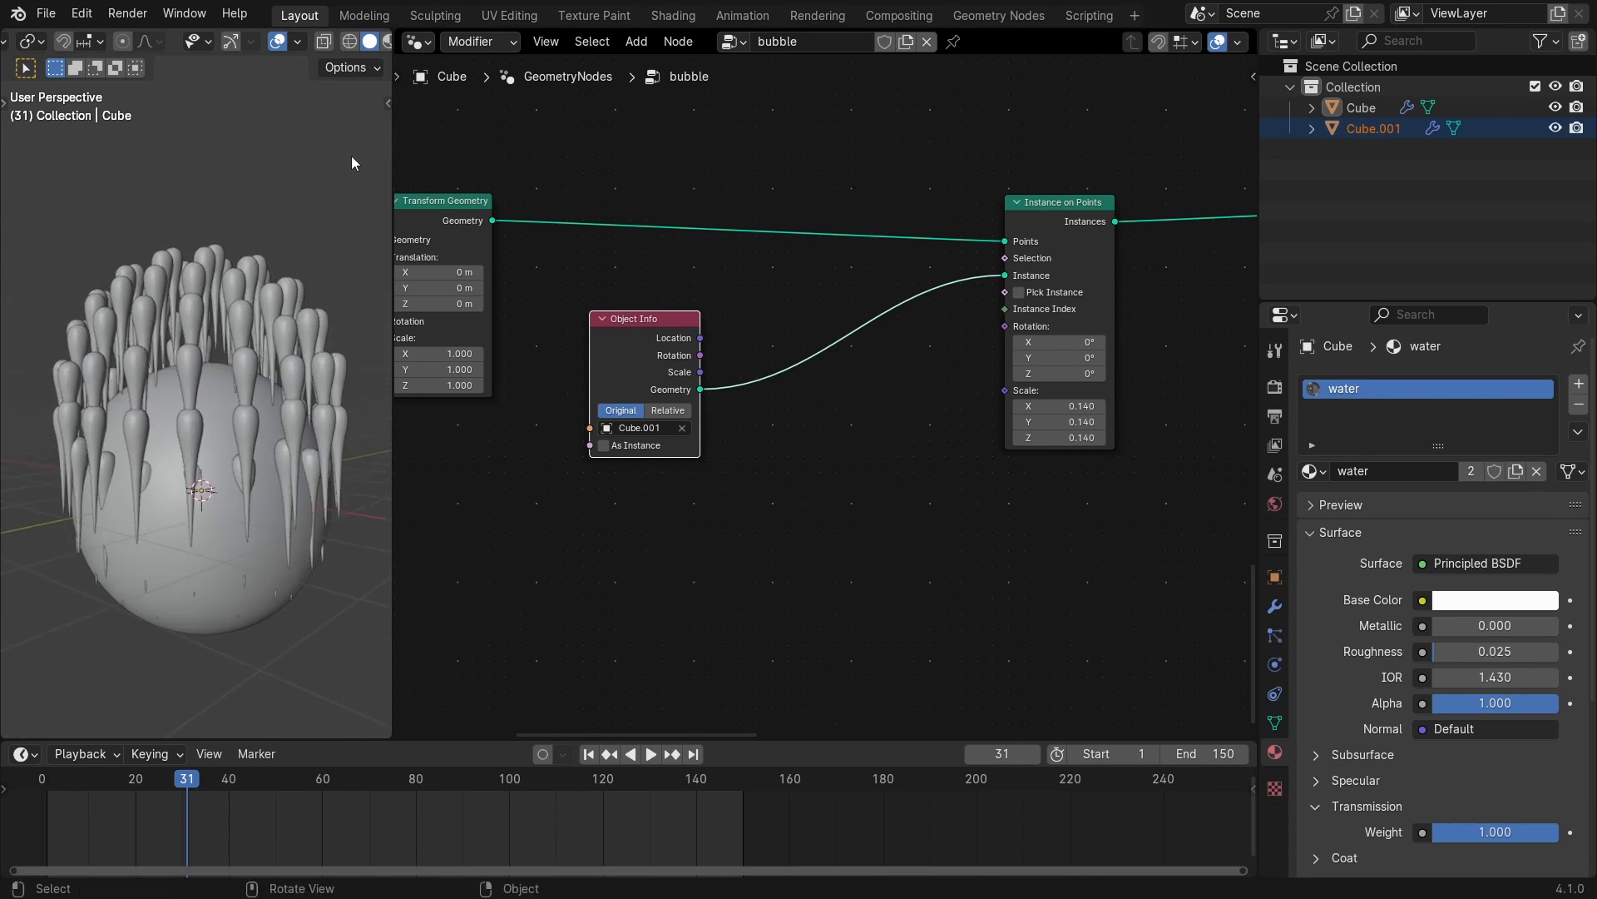
Maximize the 3D viewport in back orthographic view with gizmos shown, and hide the large drop object.
key(ctrl+space)
scroll(374, 201, down, 6)
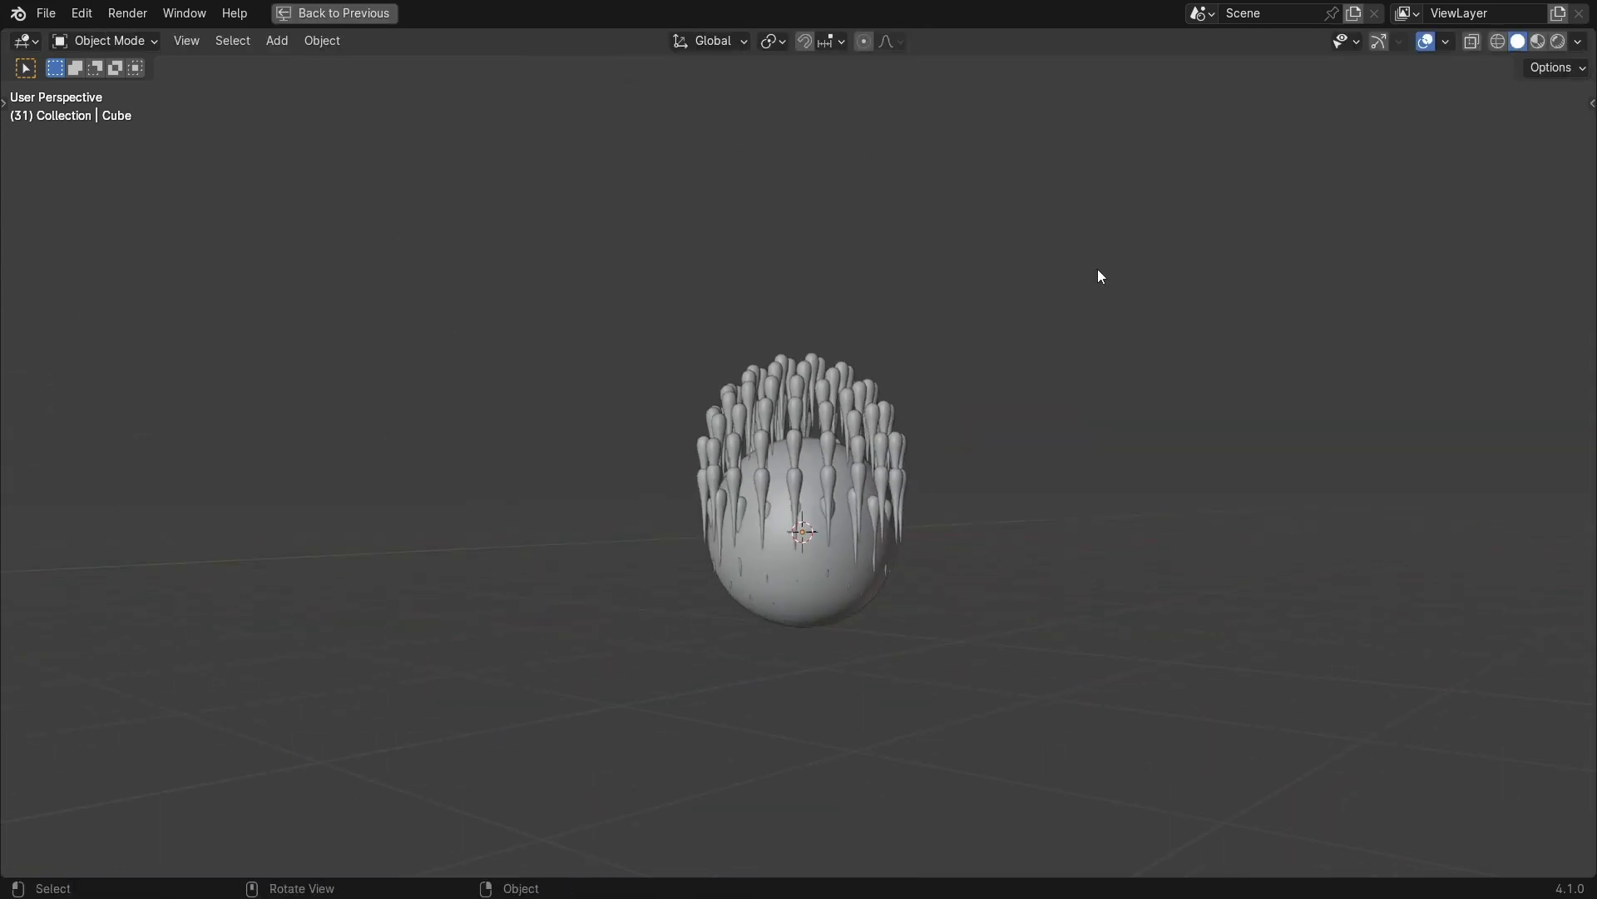
click(1373, 43)
click(1524, 130)
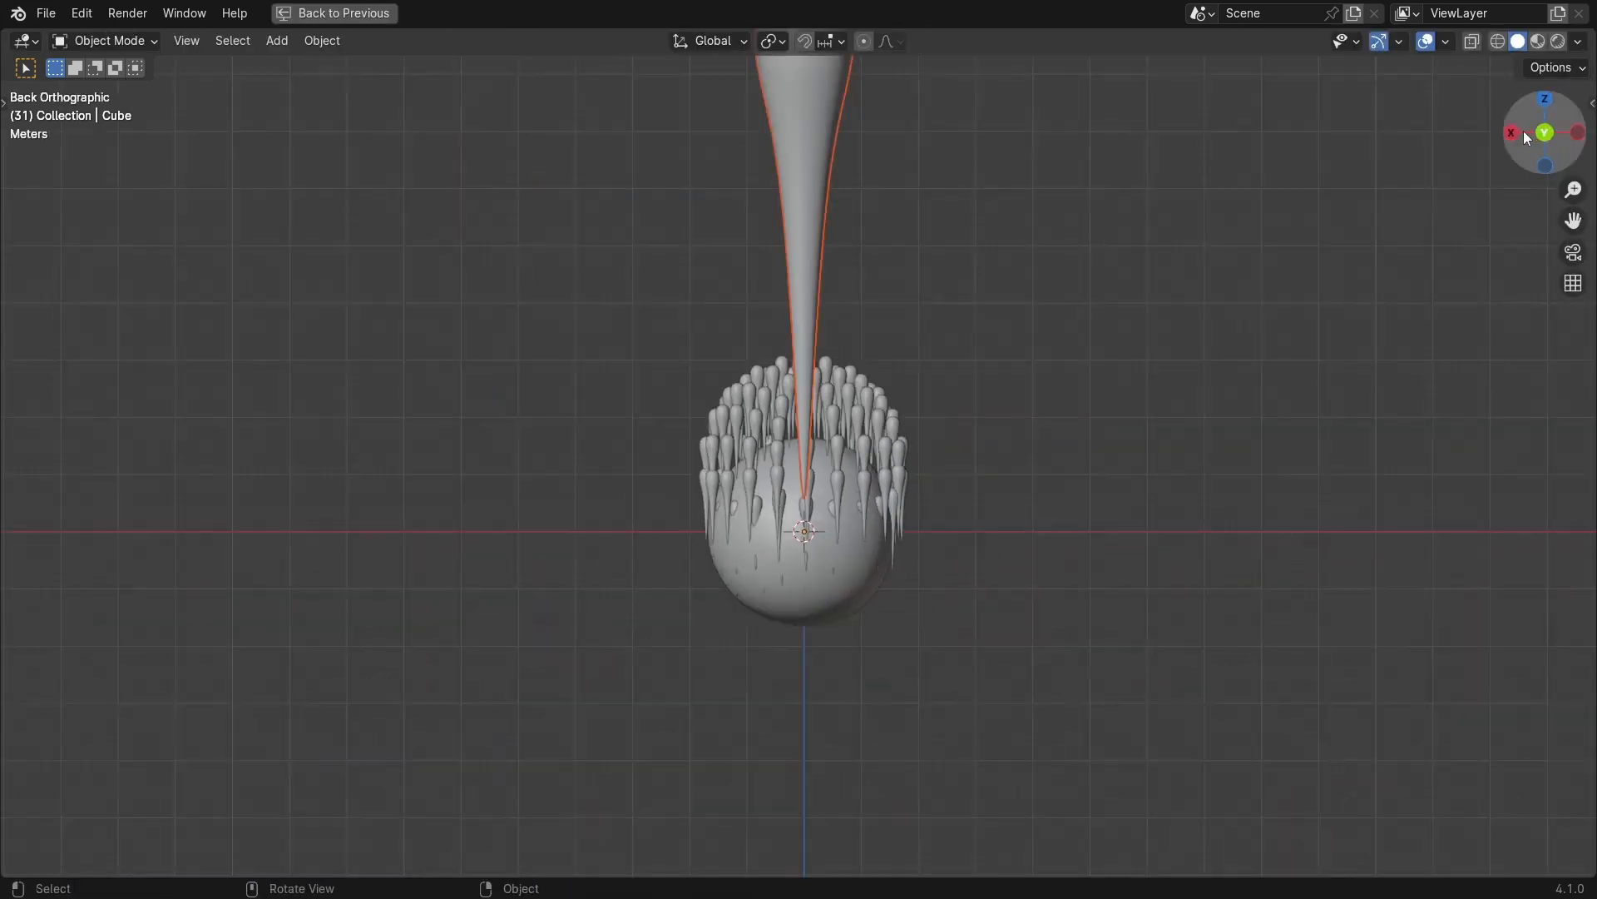
shift+middle_drag(1243, 255, 909, 308)
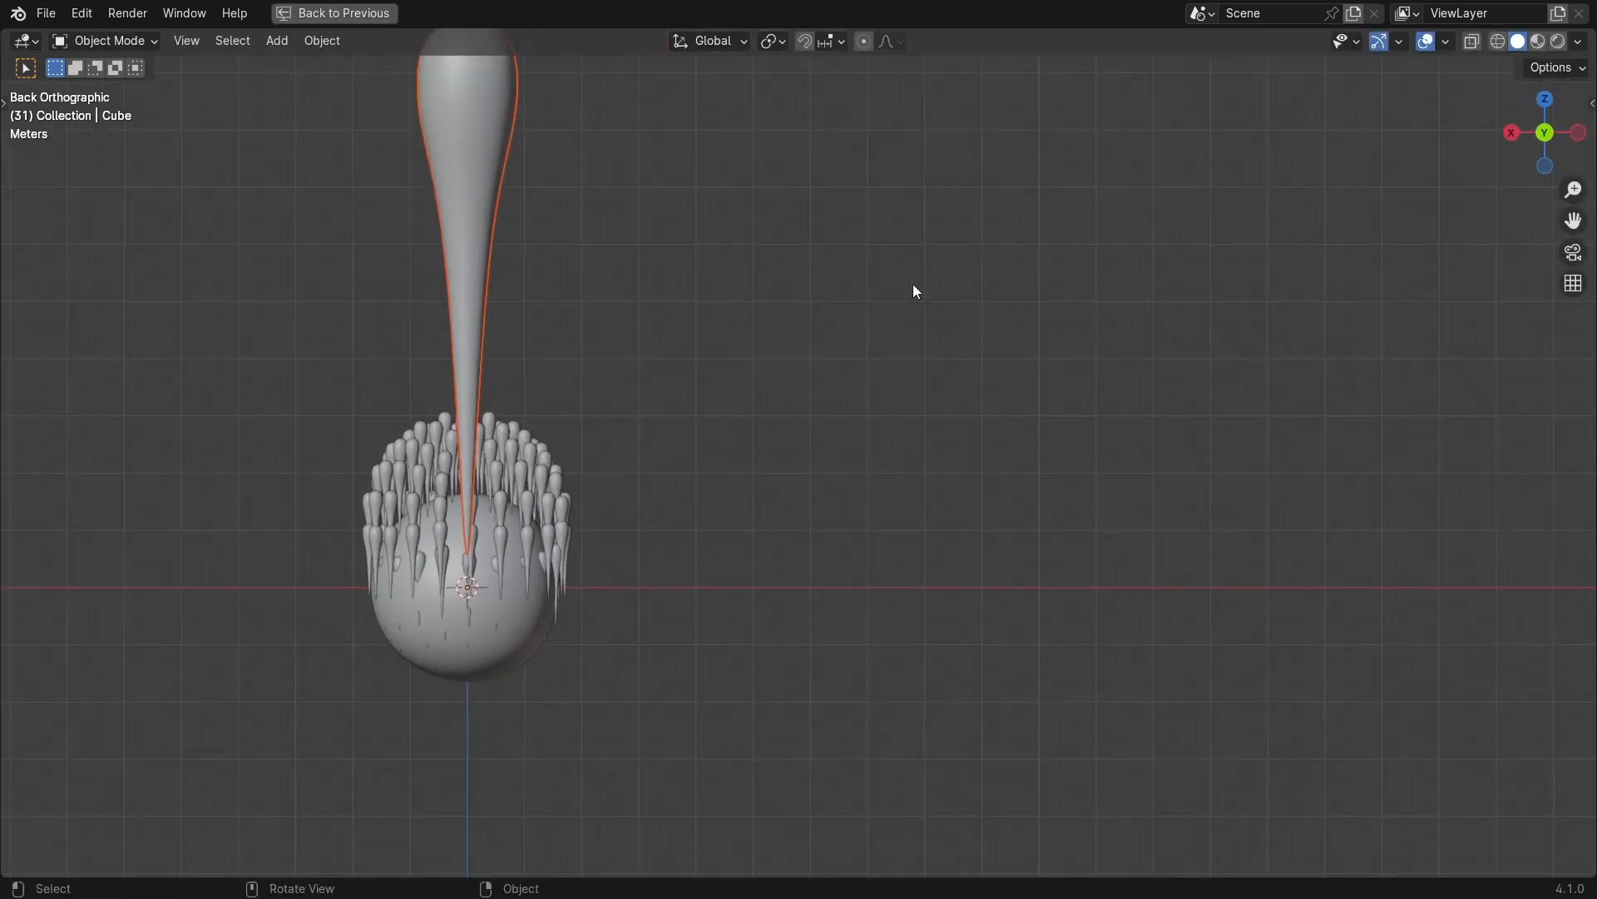
click(478, 157)
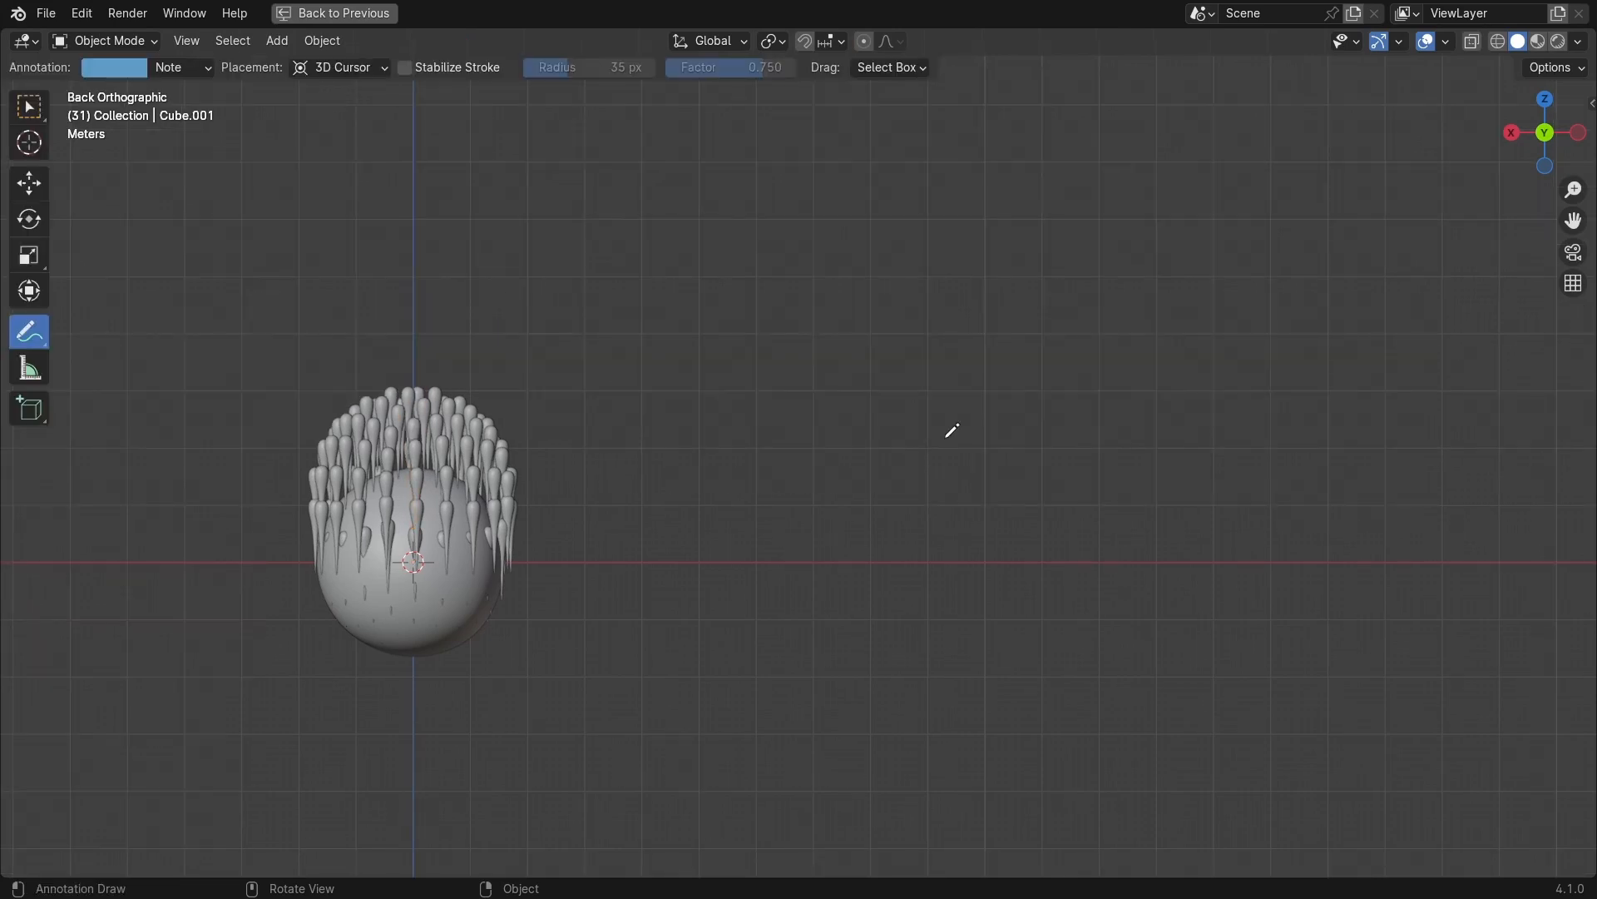
Annotate beside the bubble a circle with small points along its outline and arrows pointing straight up.
mouse_move(947, 436)
mouse_down()
mouse_move(813, 457)
mouse_move(915, 542)
mouse_move(954, 426)
mouse_up()
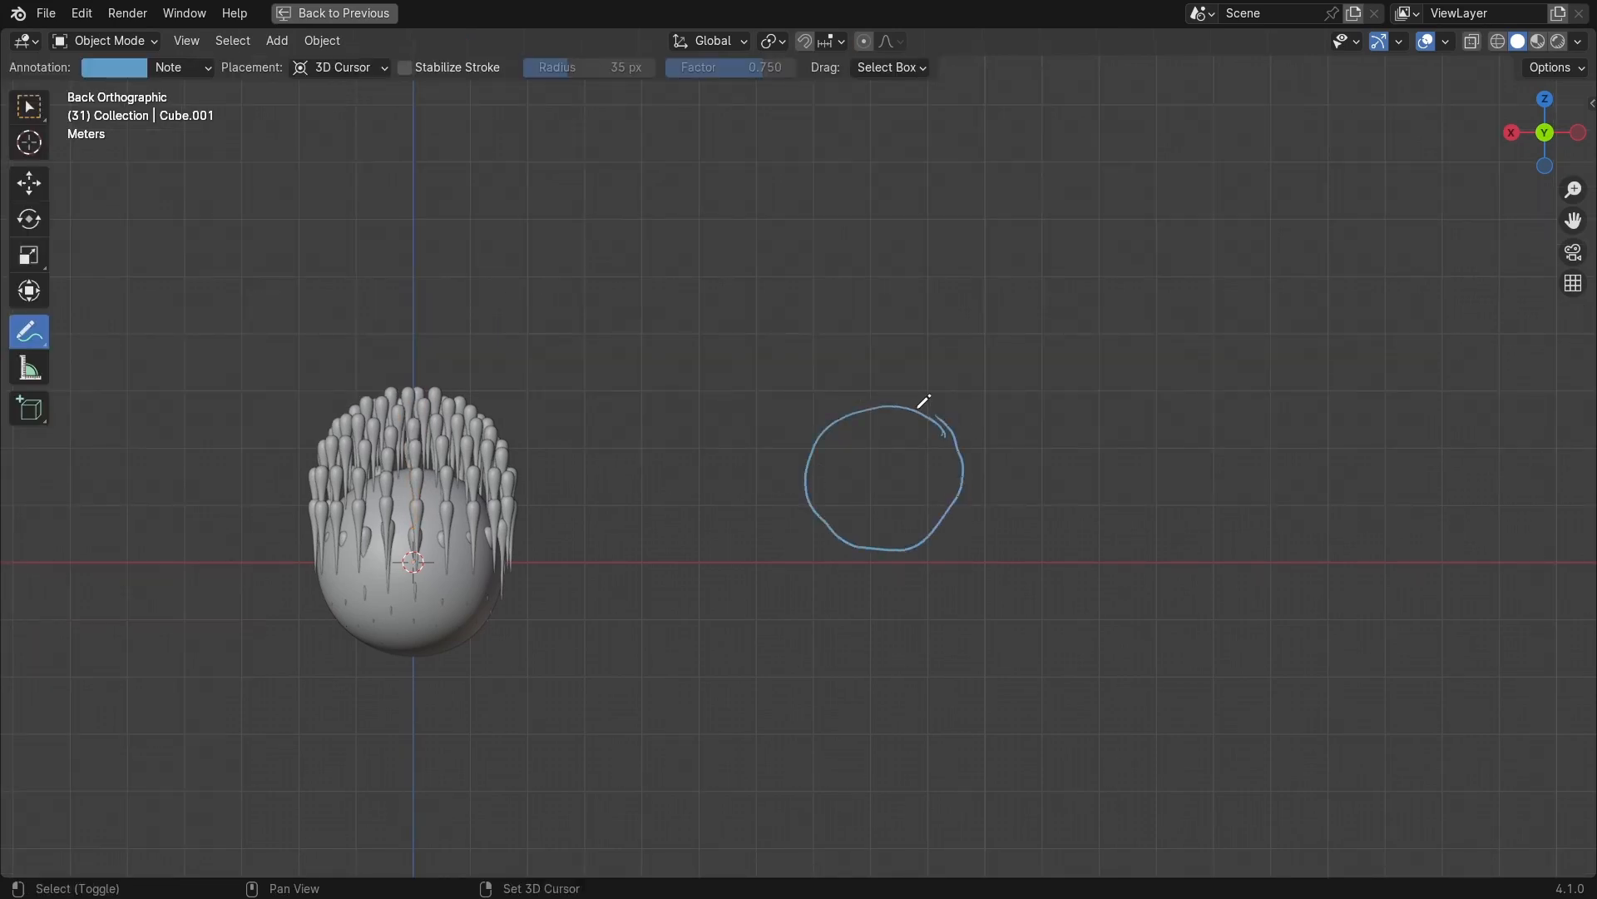
shift+middle_drag(918, 406, 824, 387)
drag(803, 392, 799, 399)
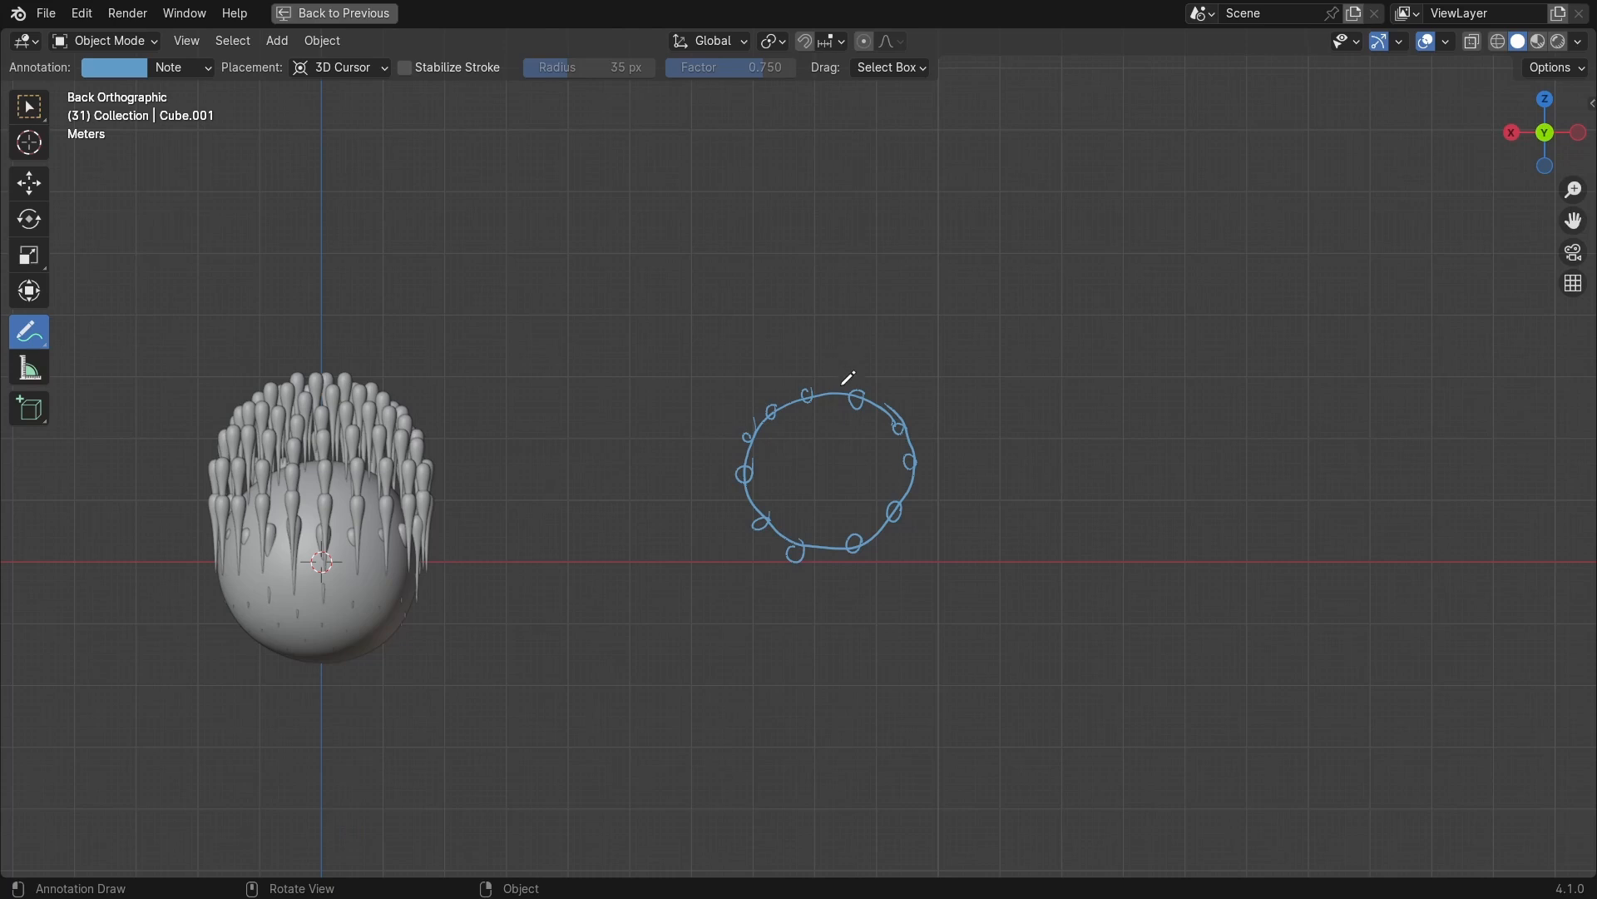
drag(550, 459, 544, 506)
mouse_move(750, 431)
mouse_down()
mouse_move(761, 363)
mouse_move(812, 336)
mouse_up()
drag(857, 416, 861, 353)
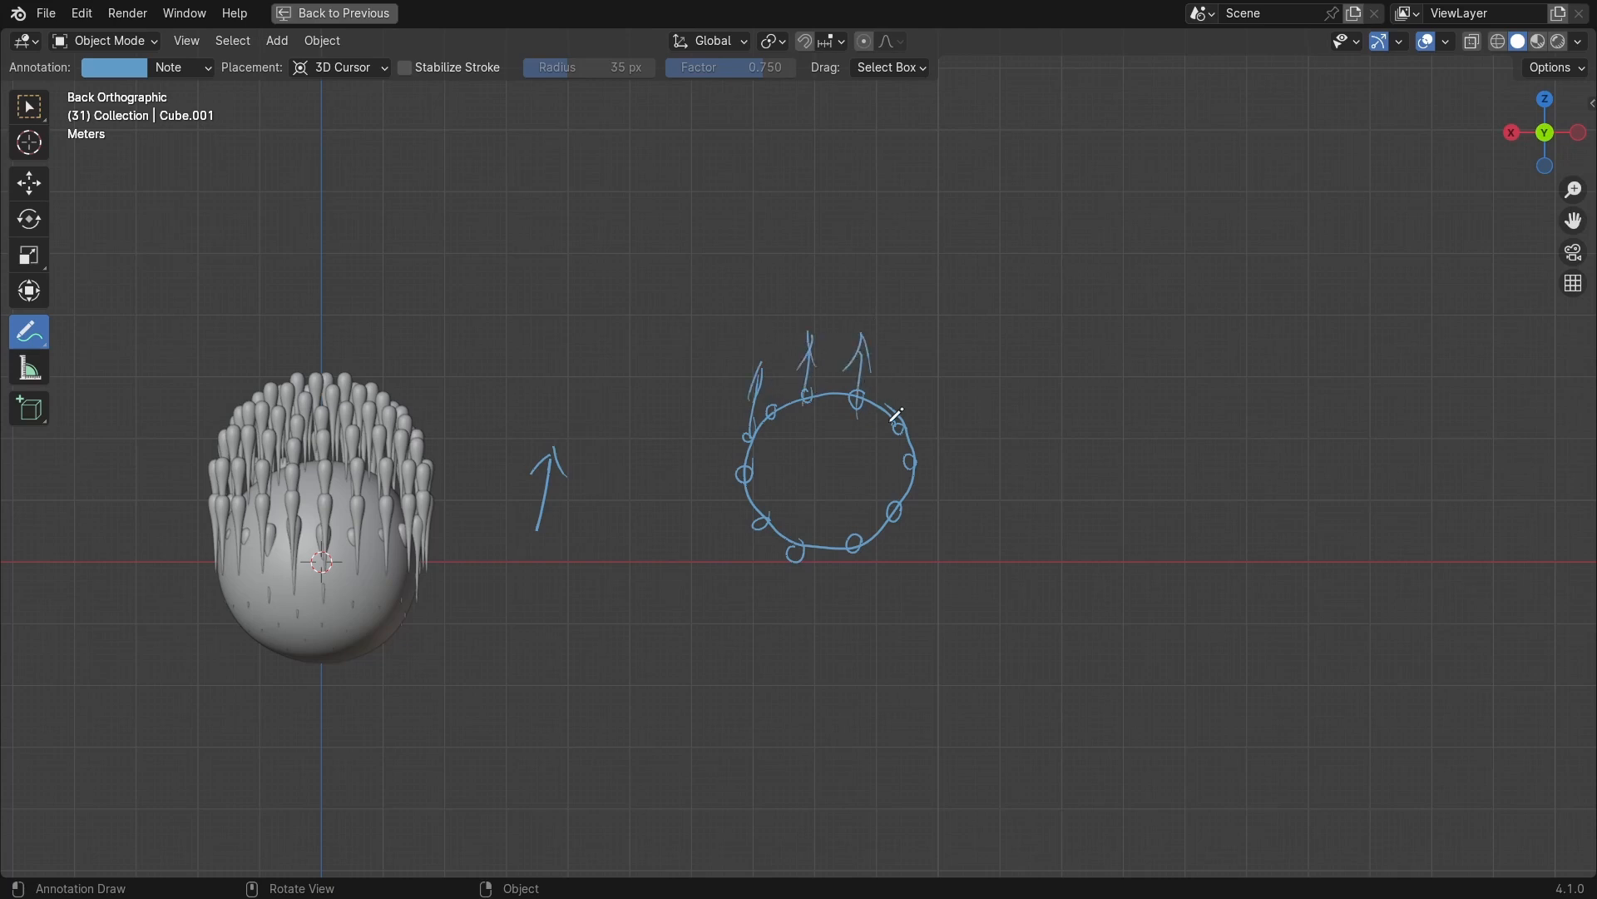
Annotate an outline around the bubble and a second sphere sketch with arrows pointing outward along its surface.
mouse_move(918, 443)
mouse_down()
mouse_move(932, 381)
mouse_move(936, 427)
mouse_up()
mouse_move(715, 494)
mouse_down()
mouse_move(832, 601)
mouse_move(878, 564)
mouse_up()
mouse_move(431, 556)
mouse_down()
mouse_move(385, 659)
mouse_move(218, 477)
mouse_move(408, 459)
mouse_up()
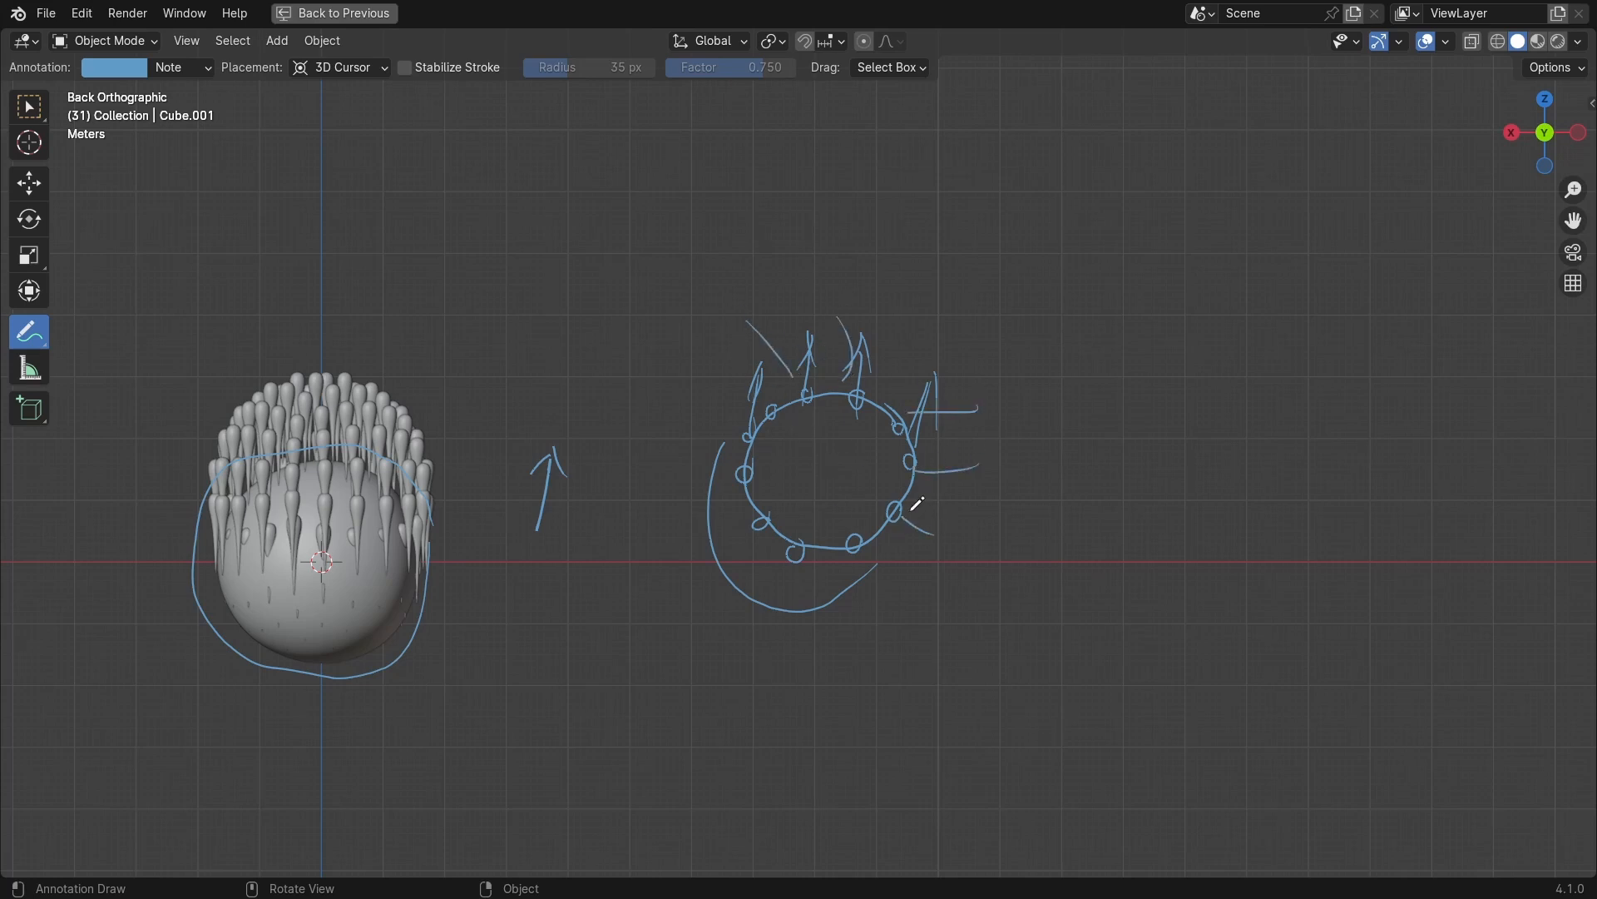
drag(1298, 426, 1204, 412)
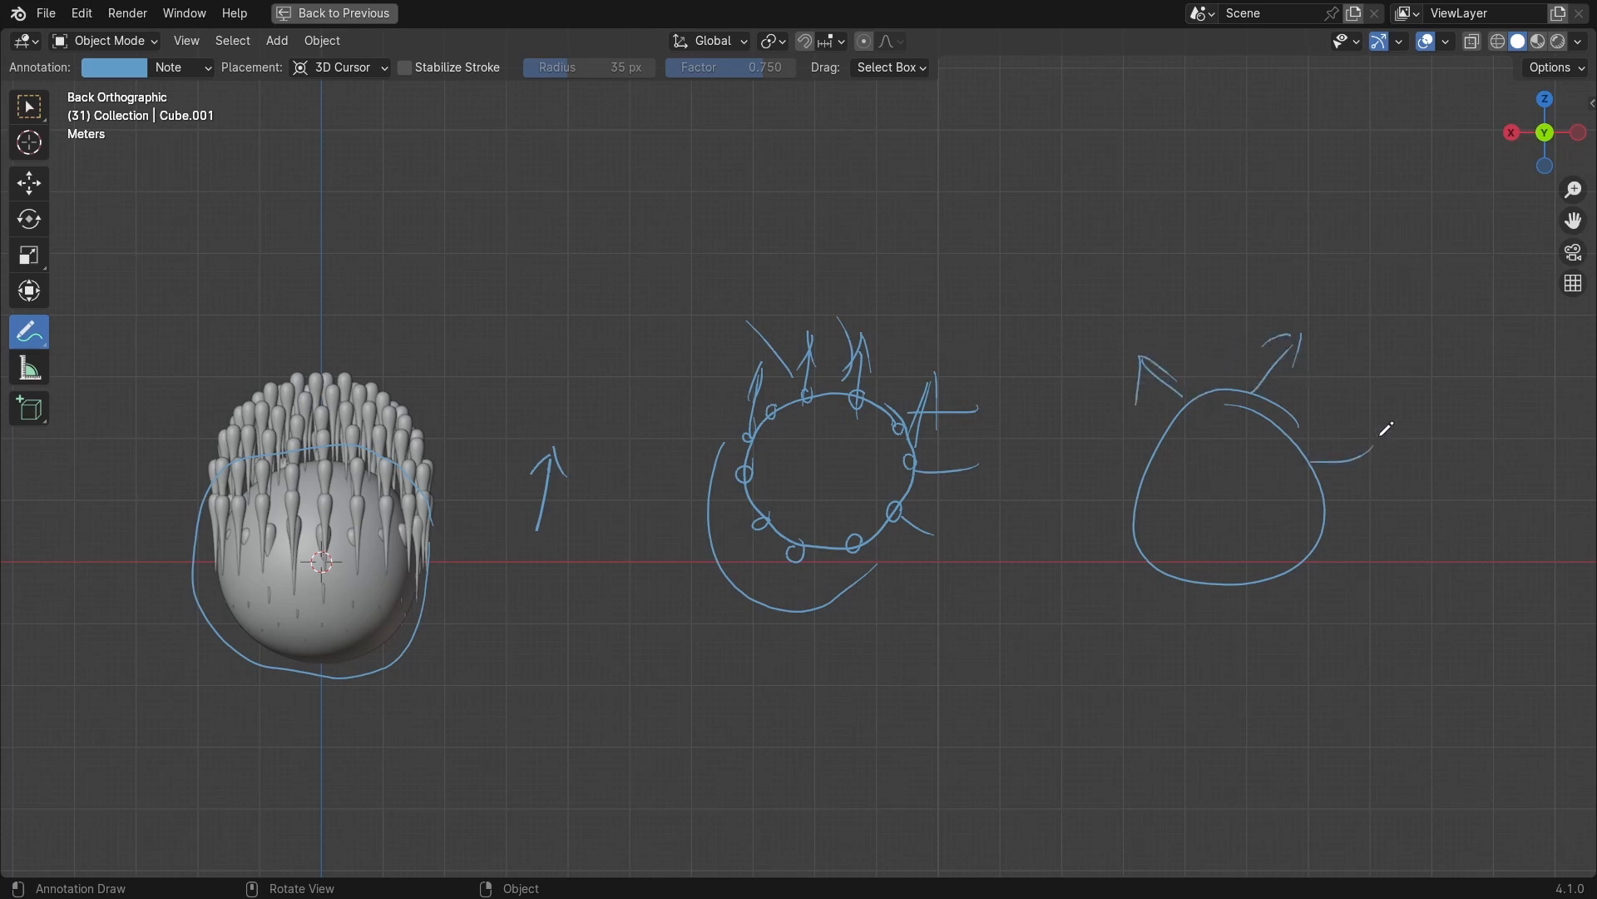
Erase all the annotation sketches beside and around the bubble.
mouse_move(830, 523)
ctrl+mouse_down()
mouse_move(840, 549)
mouse_move(684, 596)
ctrl+mouse_up()
mouse_move(536, 412)
ctrl+mouse_down()
mouse_move(844, 525)
mouse_move(911, 587)
ctrl+mouse_up()
mouse_move(991, 483)
ctrl+mouse_down()
mouse_move(774, 301)
mouse_move(792, 410)
ctrl+mouse_up()
ctrl+drag(1128, 489, 1145, 396)
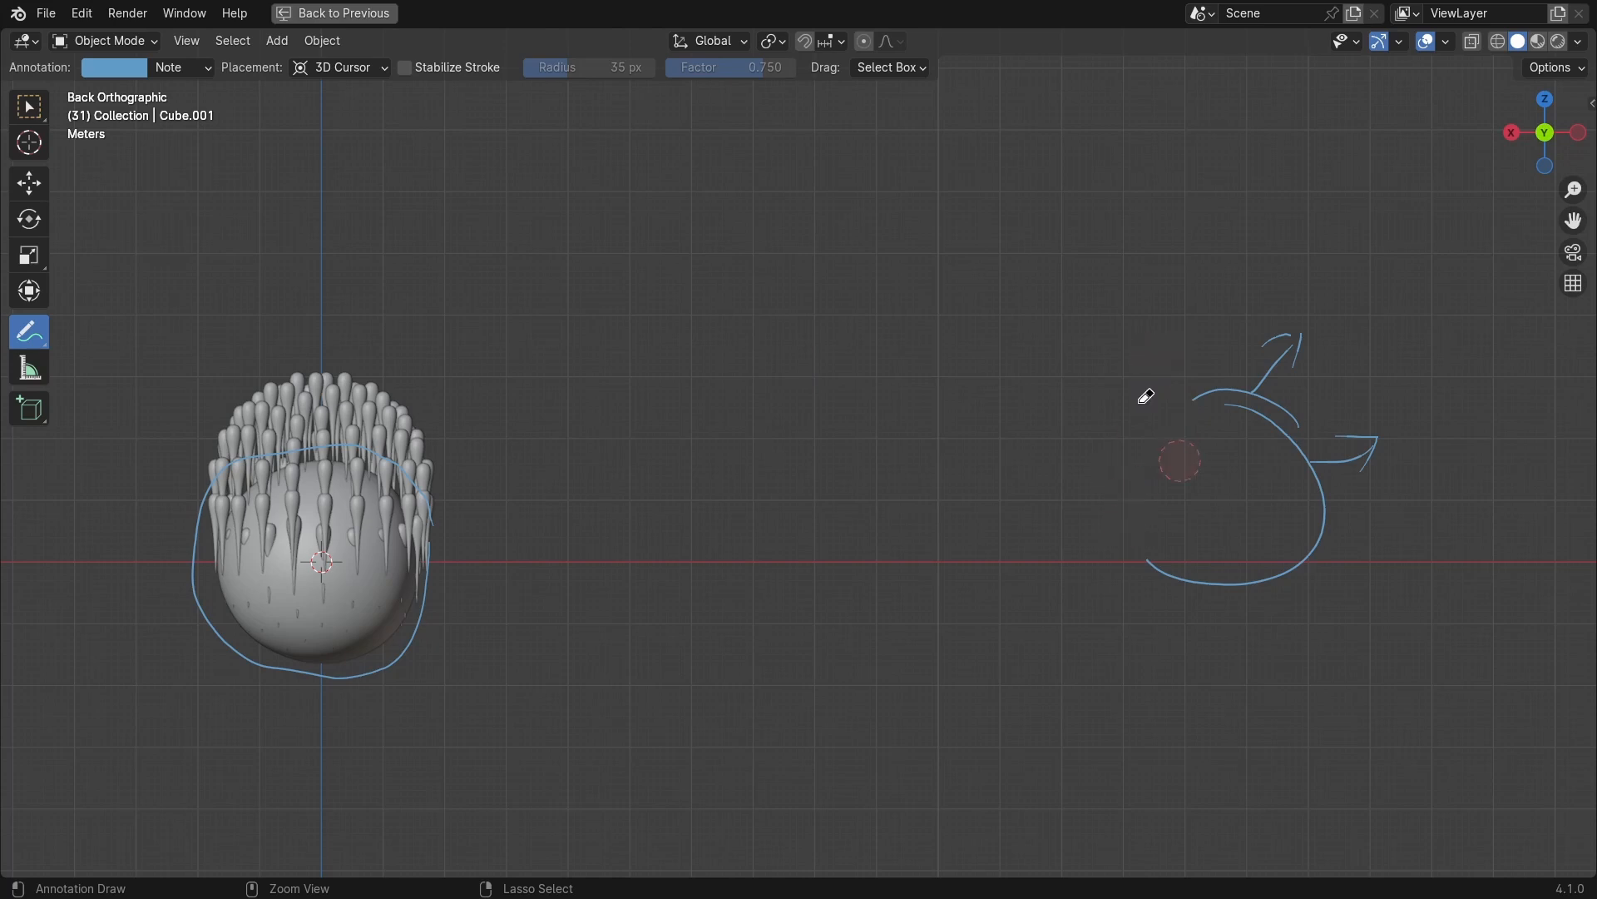
ctrl+drag(1250, 334, 1210, 397)
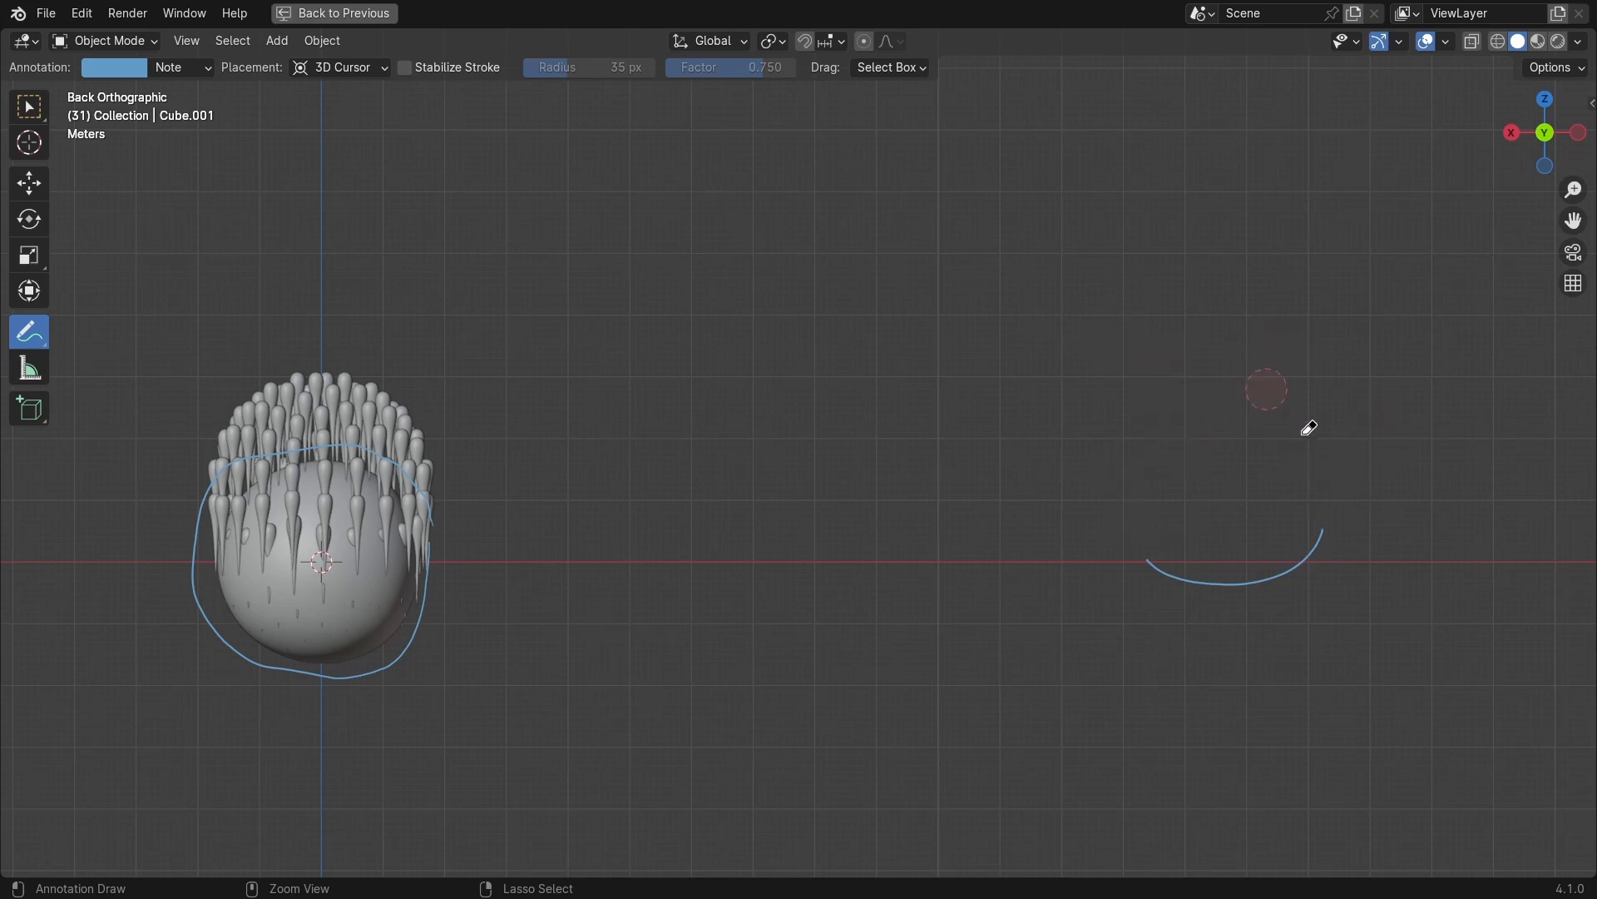
ctrl+drag(1309, 428, 1144, 515)
ctrl+drag(301, 652, 331, 670)
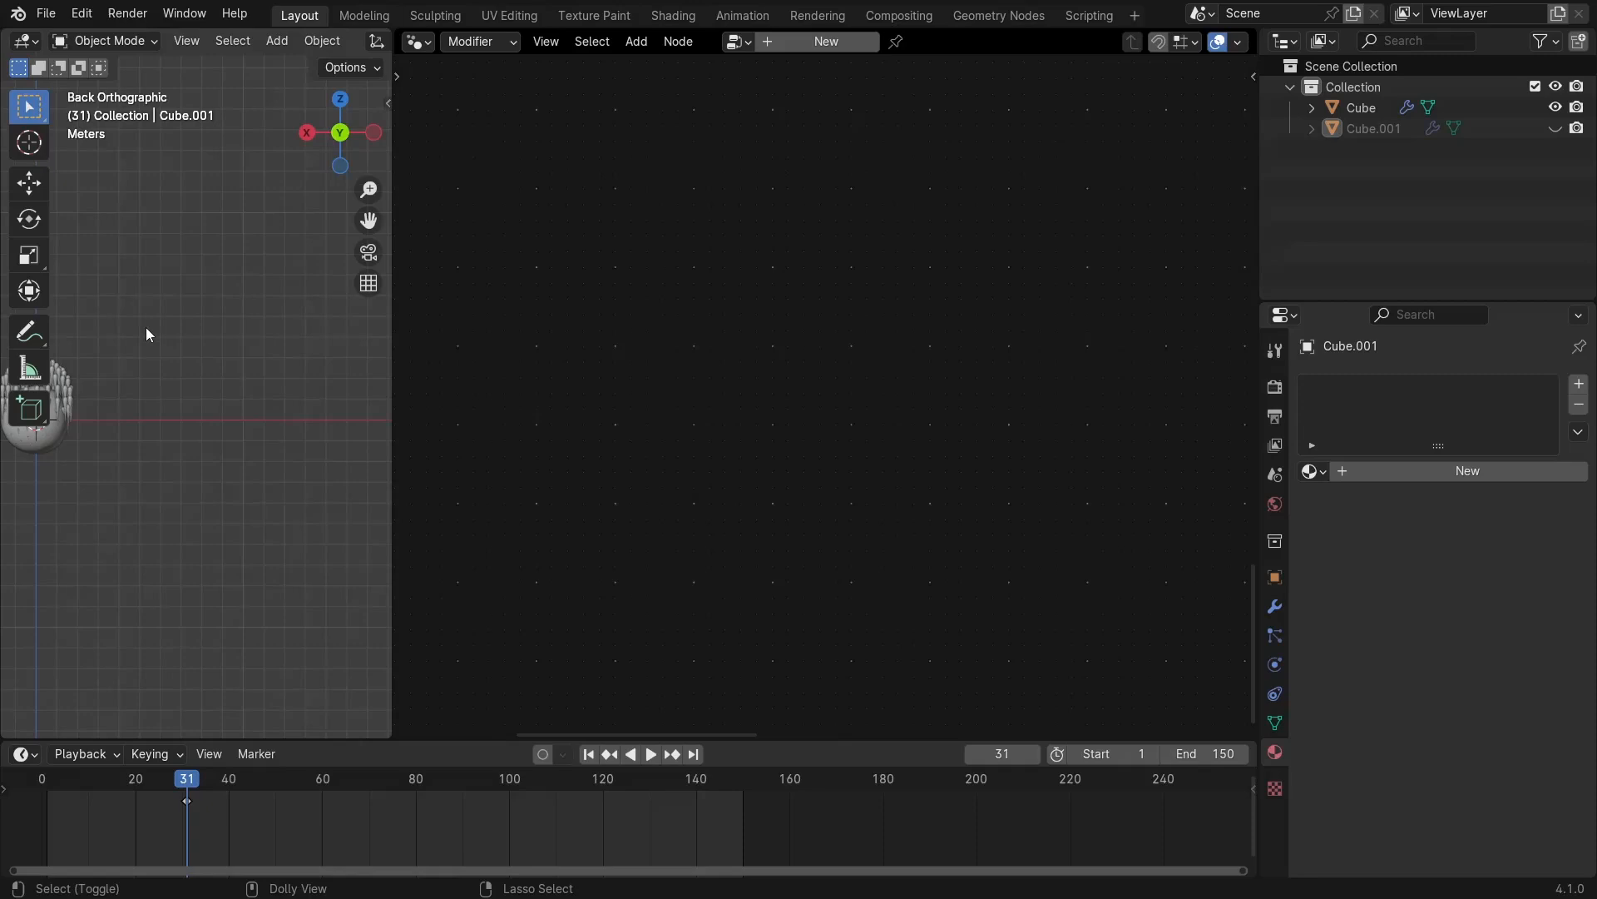
Select the bubble in the restored layout, hide the viewport tools and gizmos, and frame it in perspective.
ctrl+shift+middle_drag(147, 327, 182, 338)
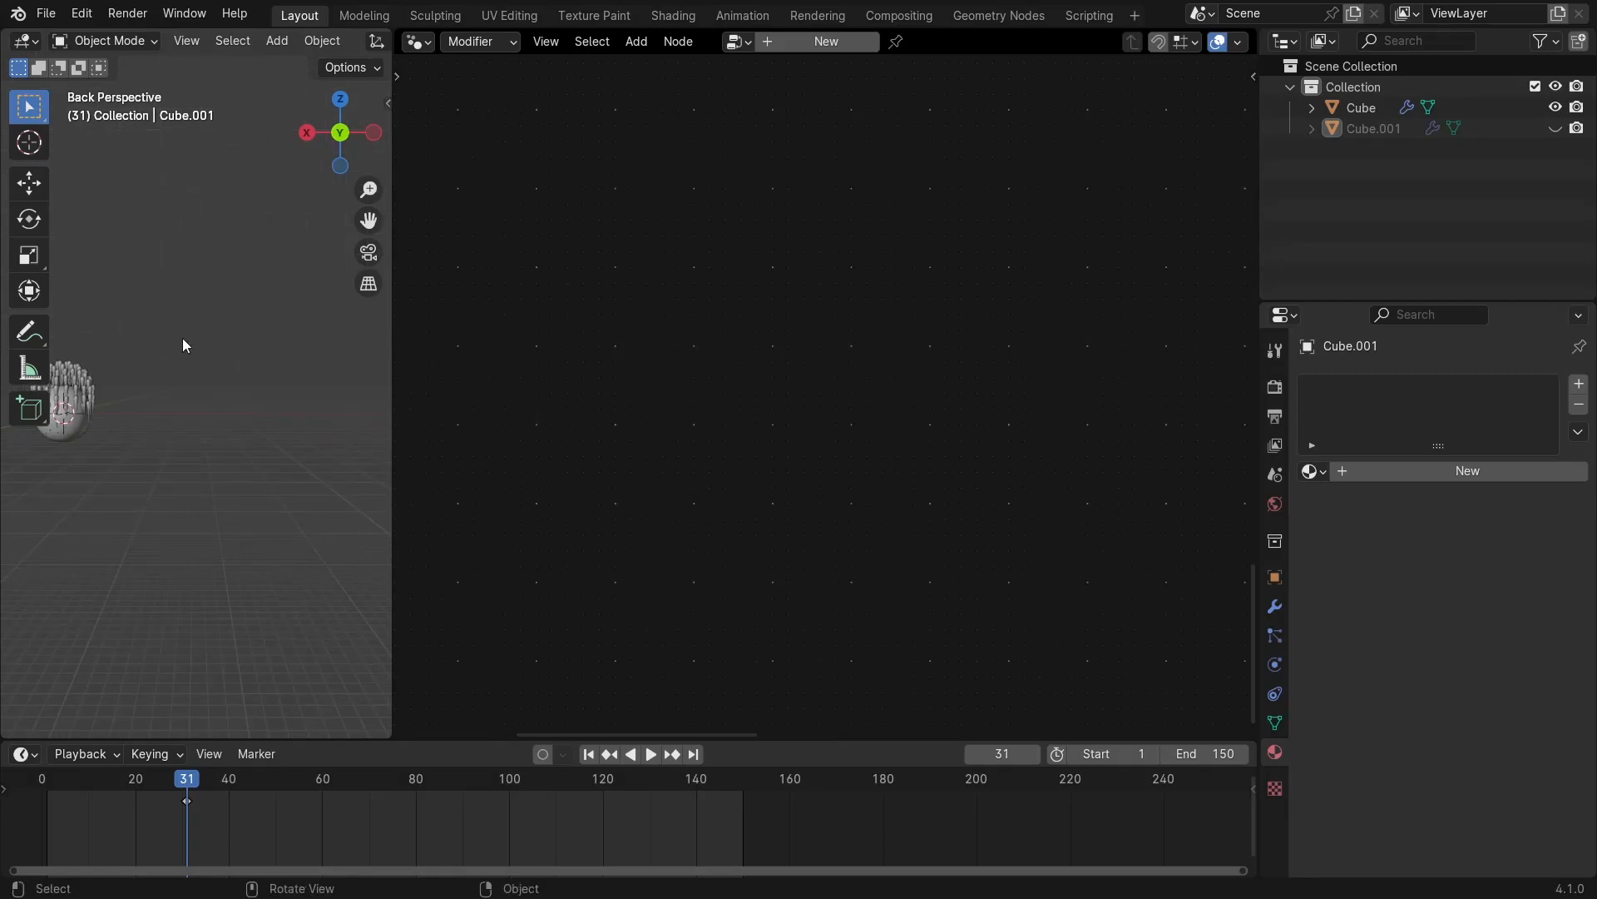
click(94, 387)
key(t)
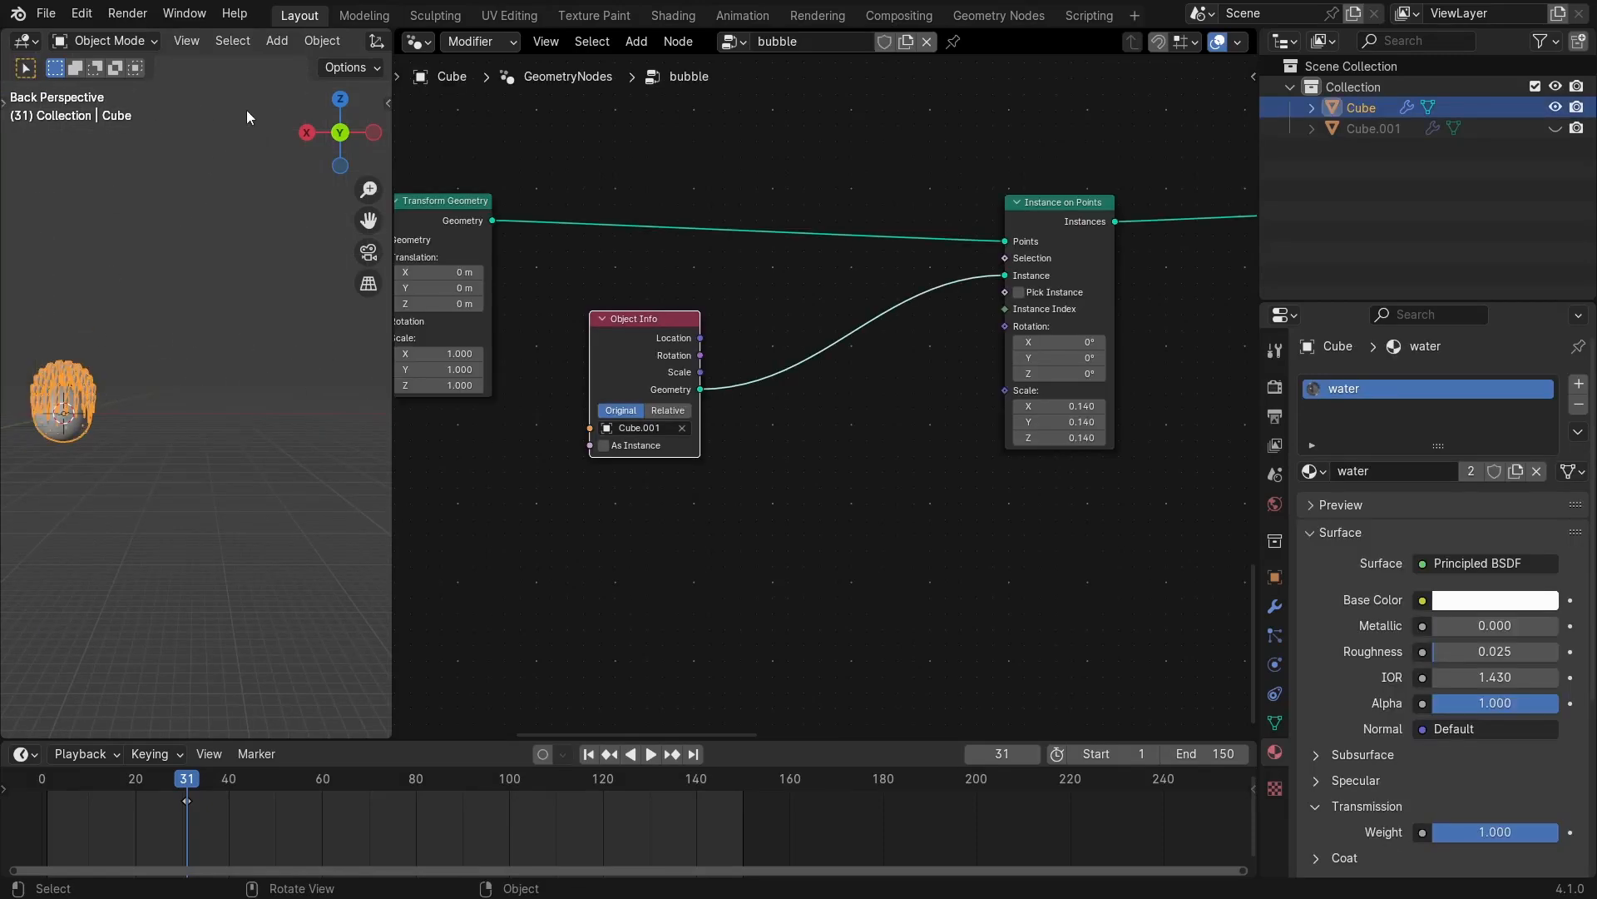
scroll(326, 39, down, 5)
click(333, 41)
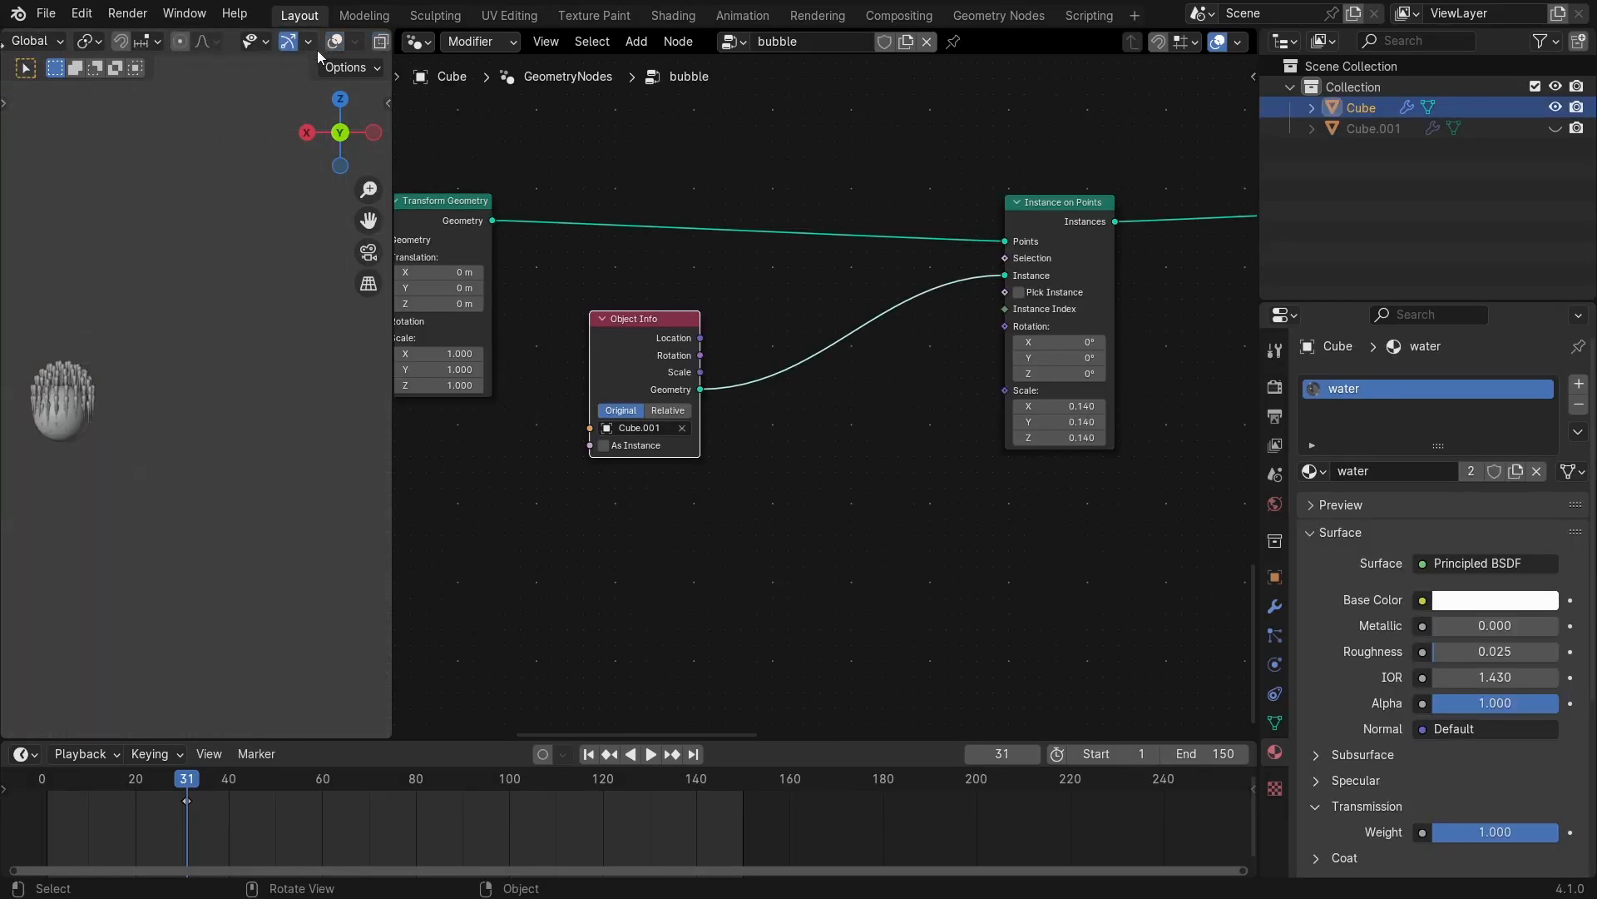
click(332, 41)
click(288, 41)
key(KP_Decimal)
middle_drag(227, 190, 199, 229)
Add a Normal node and place it below the Object Info node.
key(shift+a)
text(n)
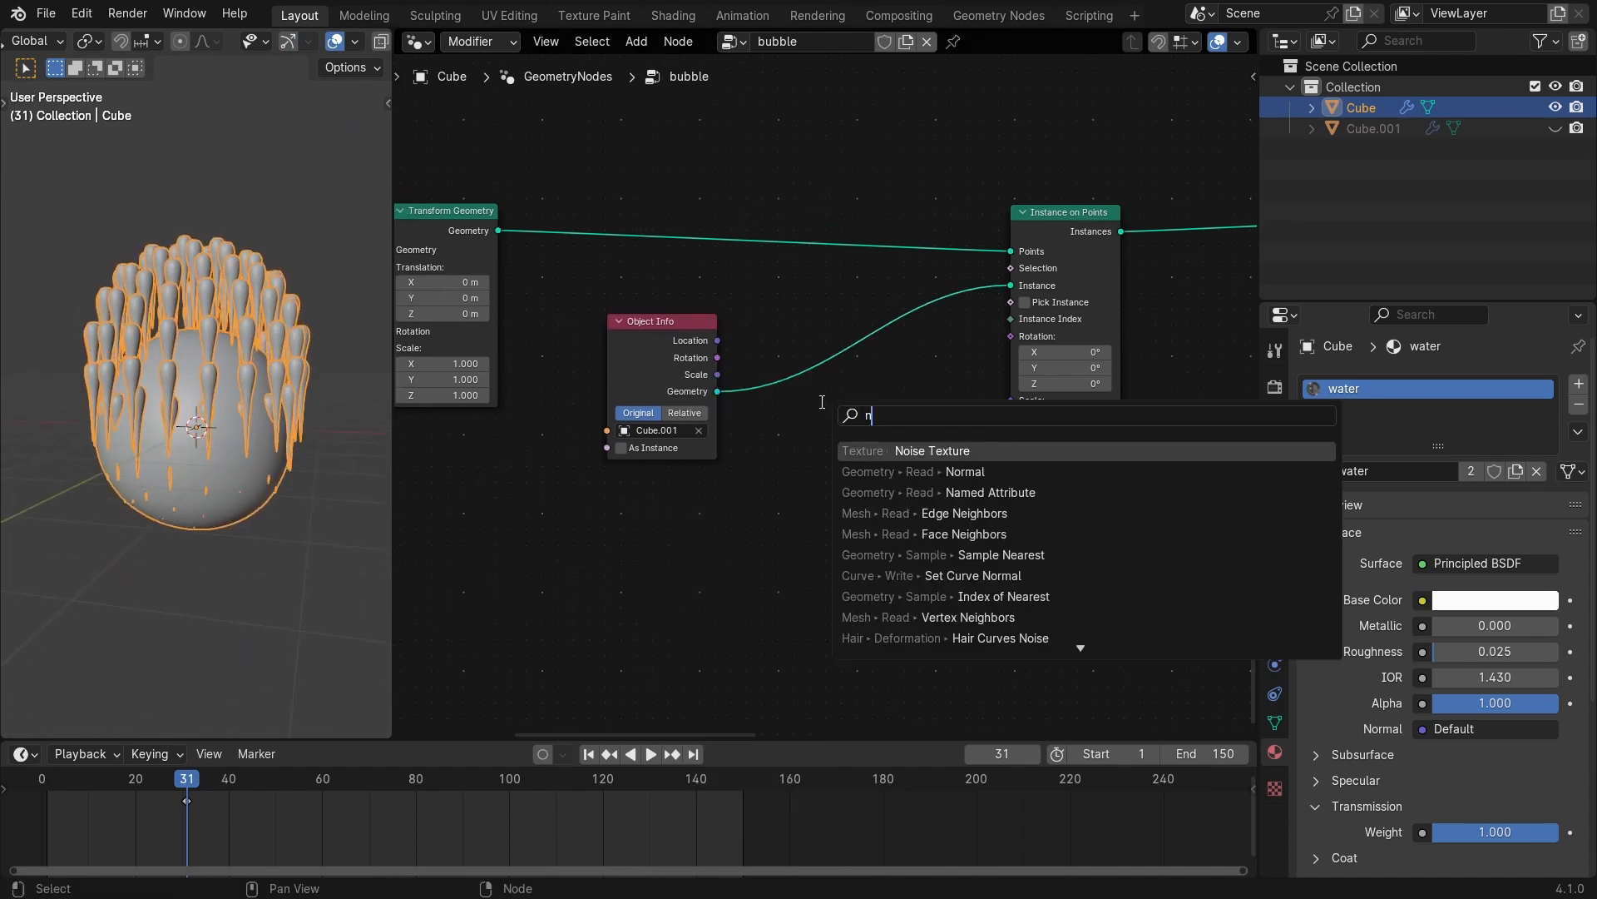
text(or)
key(Return)
click(654, 505)
Add a Distribute Points on Faces node and place it above the link from Transform Geometry to Instance on Points.
middle_drag(644, 428, 690, 493)
key(shift+a)
click(629, 384)
text(distr)
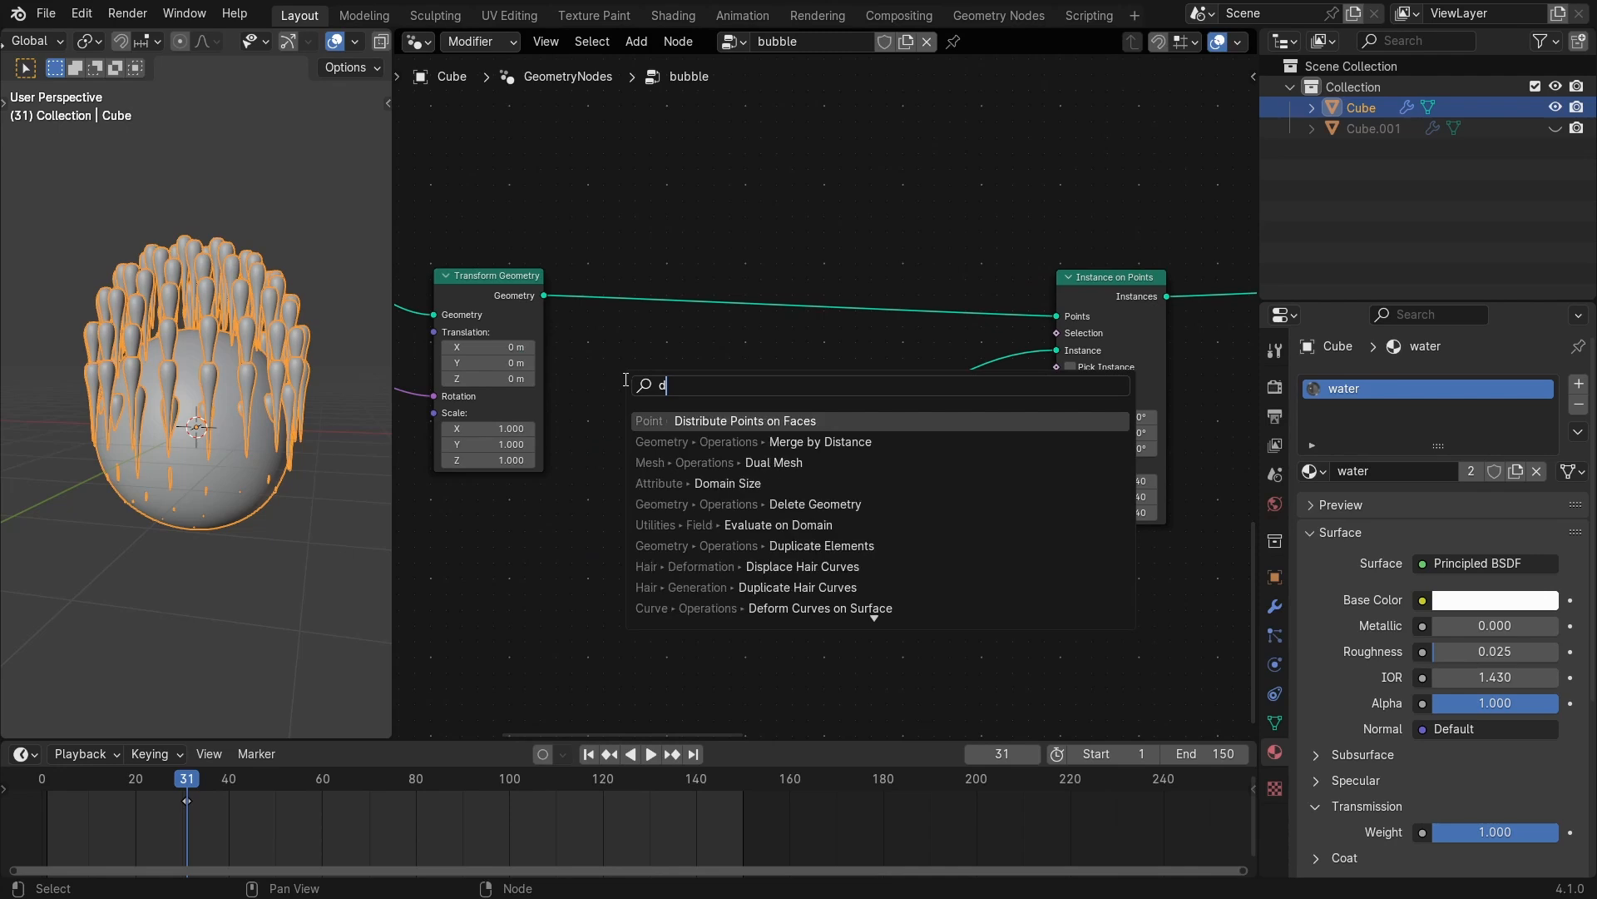
click(717, 421)
click(591, 154)
middle_drag(591, 154, 603, 186)
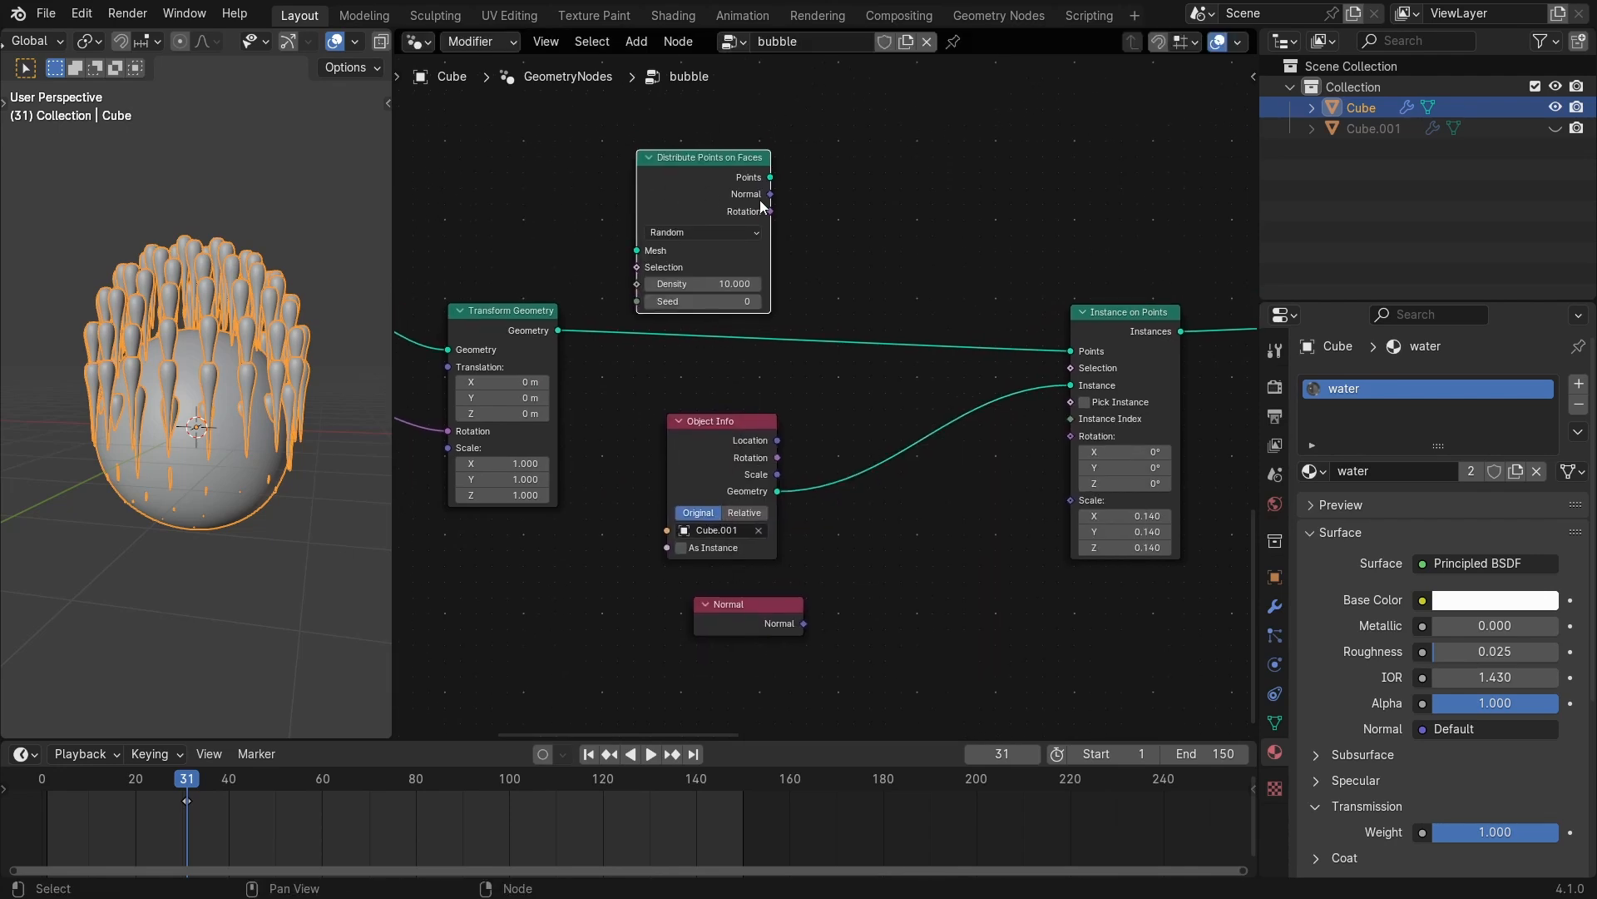
drag(770, 195, 837, 211)
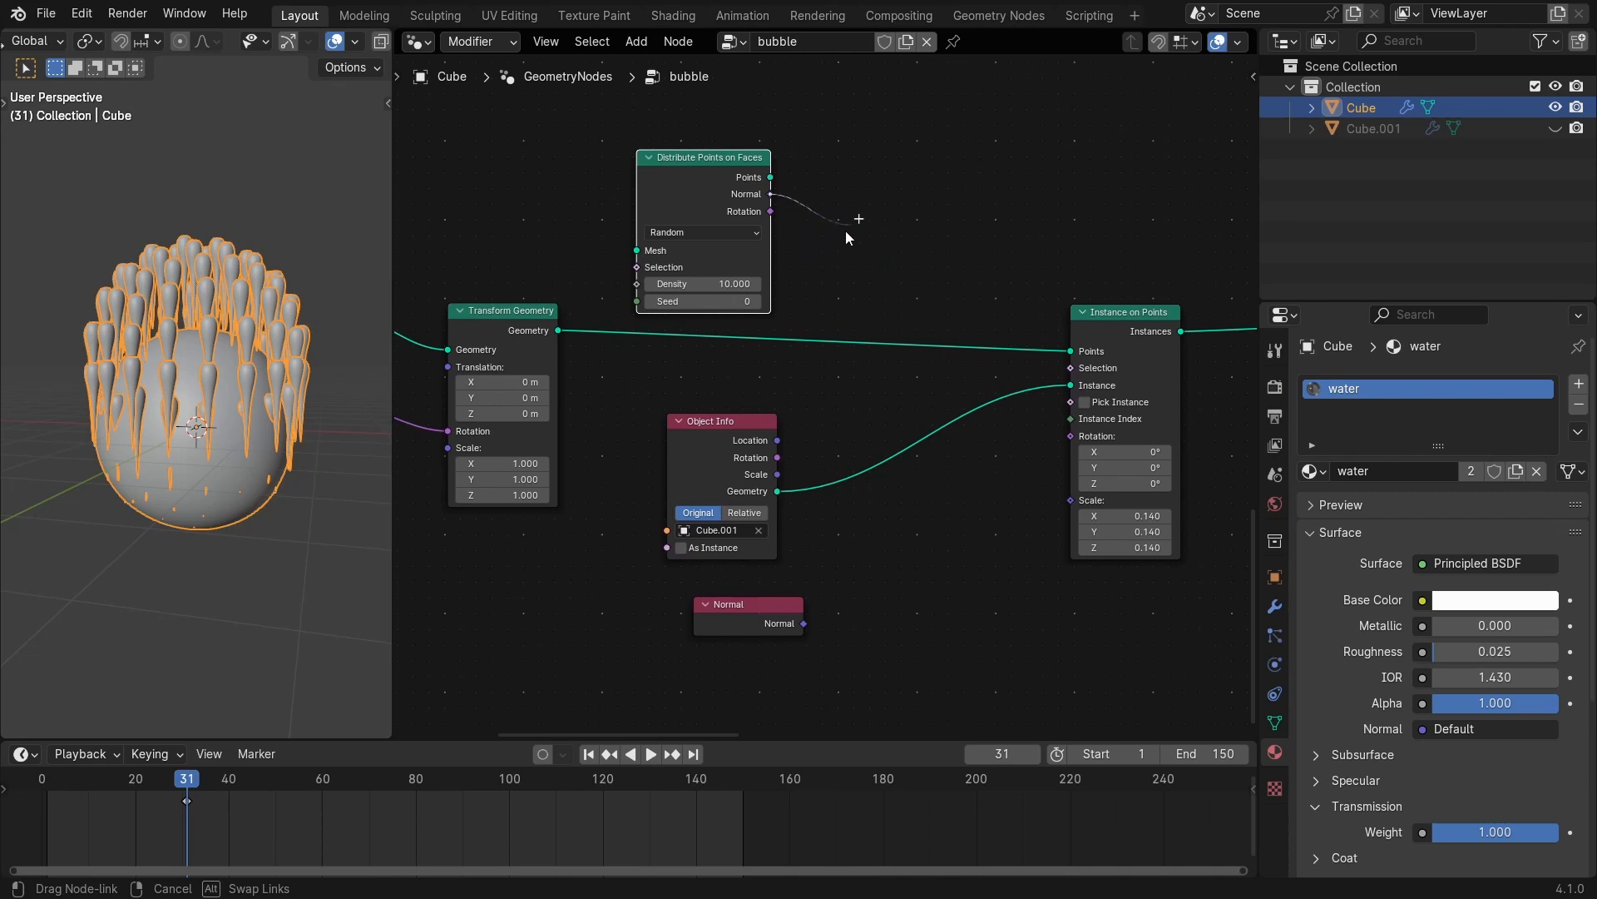
drag(872, 266, 870, 268)
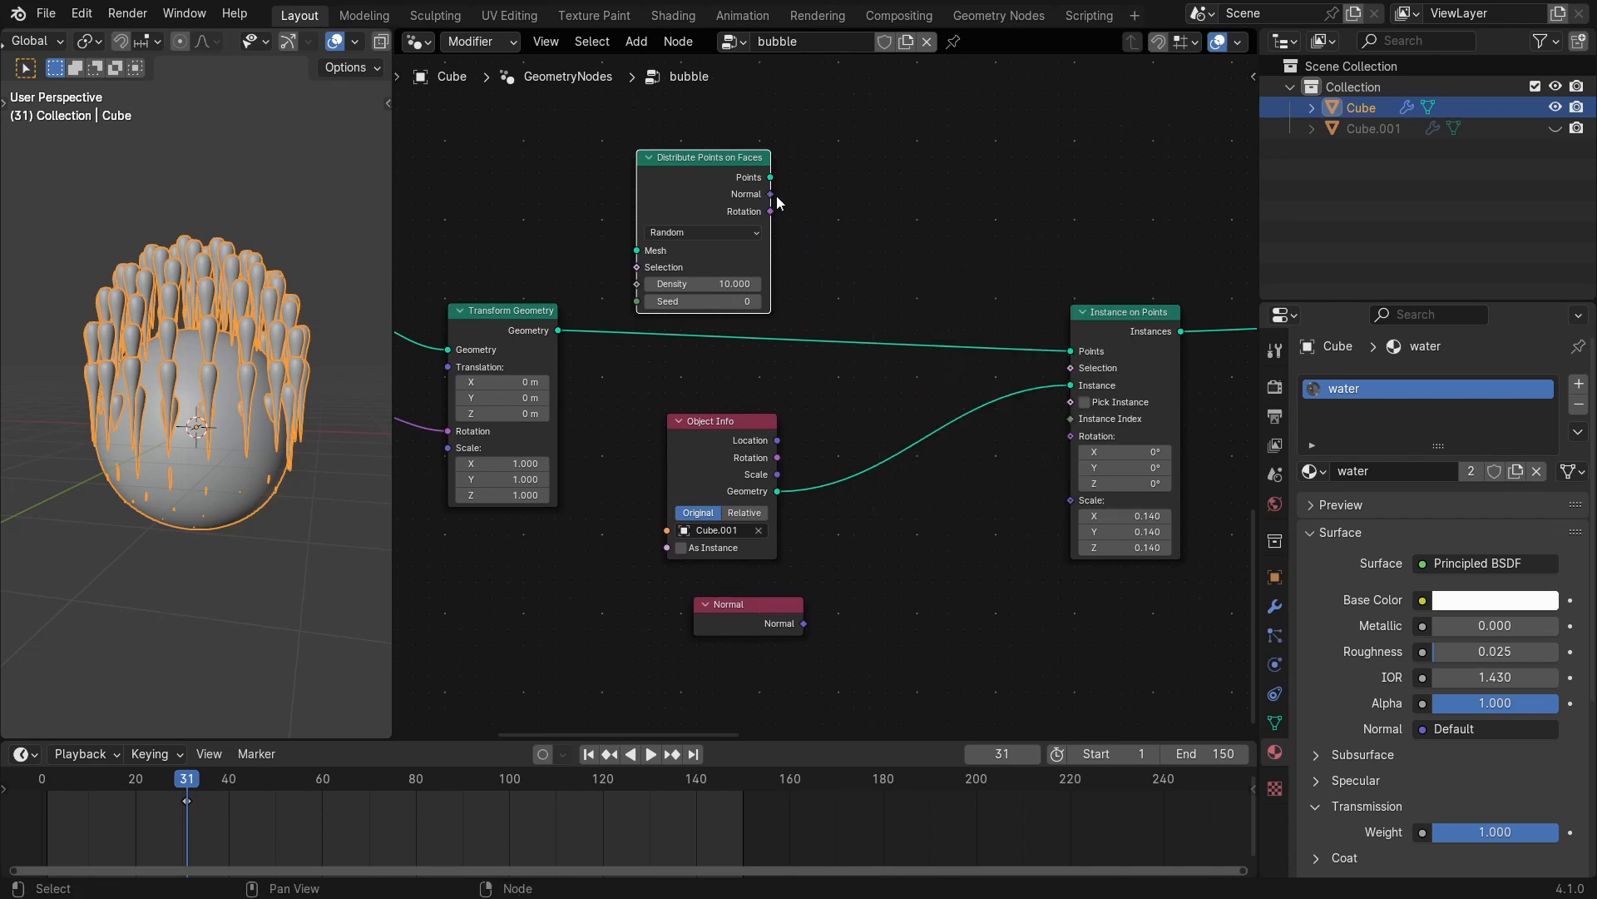
drag(771, 195, 880, 253)
right_click(880, 253)
Feed the Distribute Points on Faces normals into the Vector input of Align Euler to Vector and delete the separate Normal node.
drag(698, 181, 675, 151)
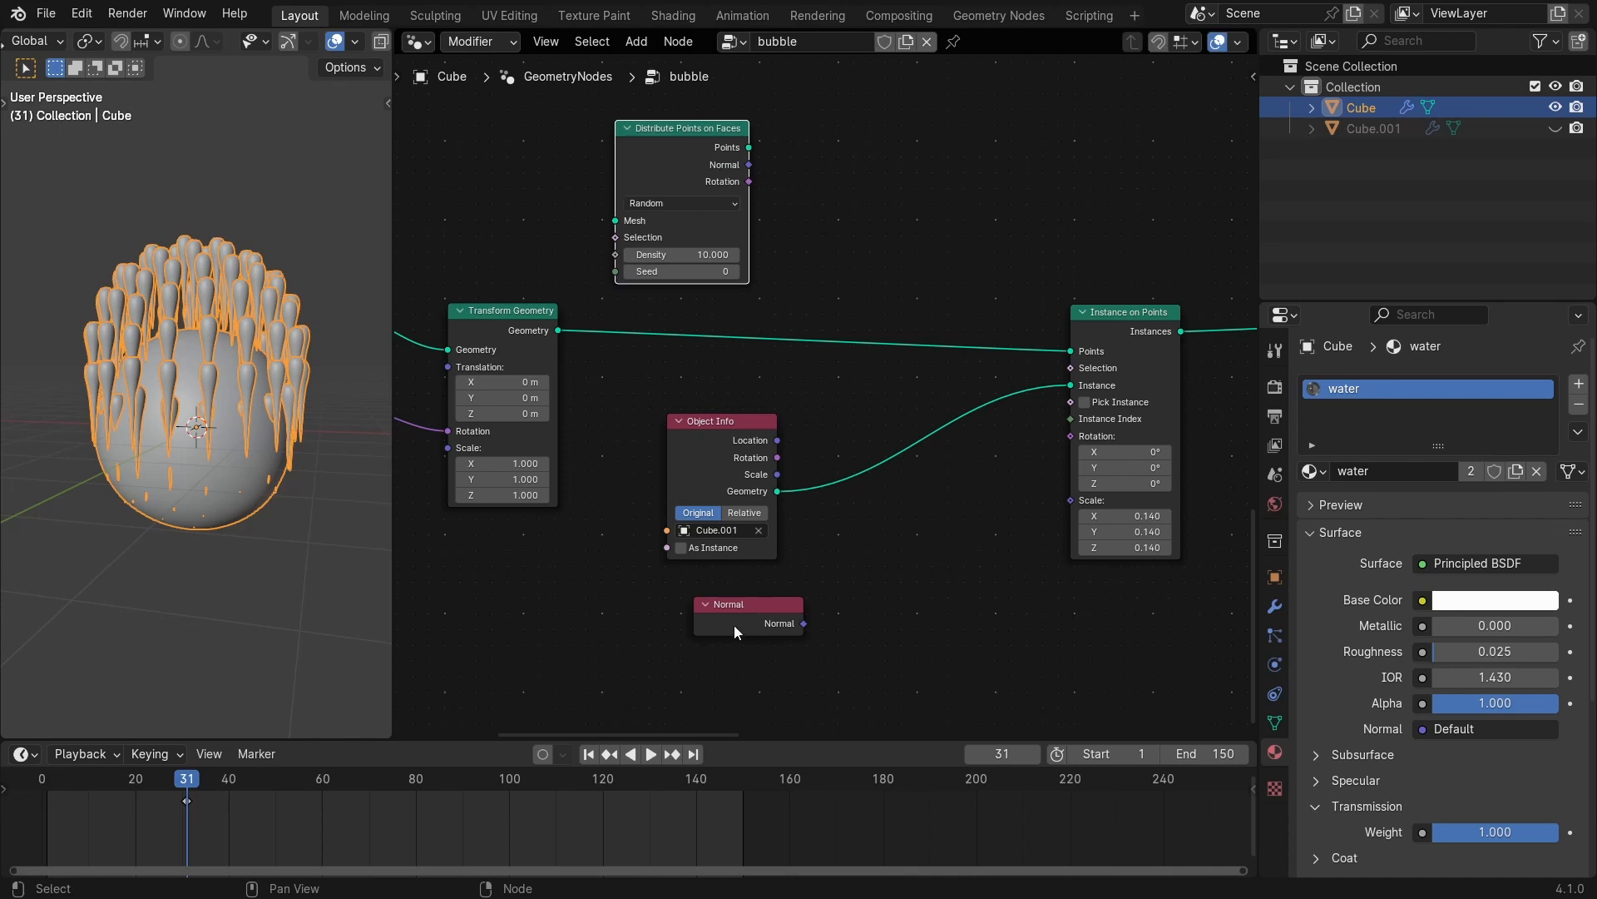
drag(735, 633, 735, 632)
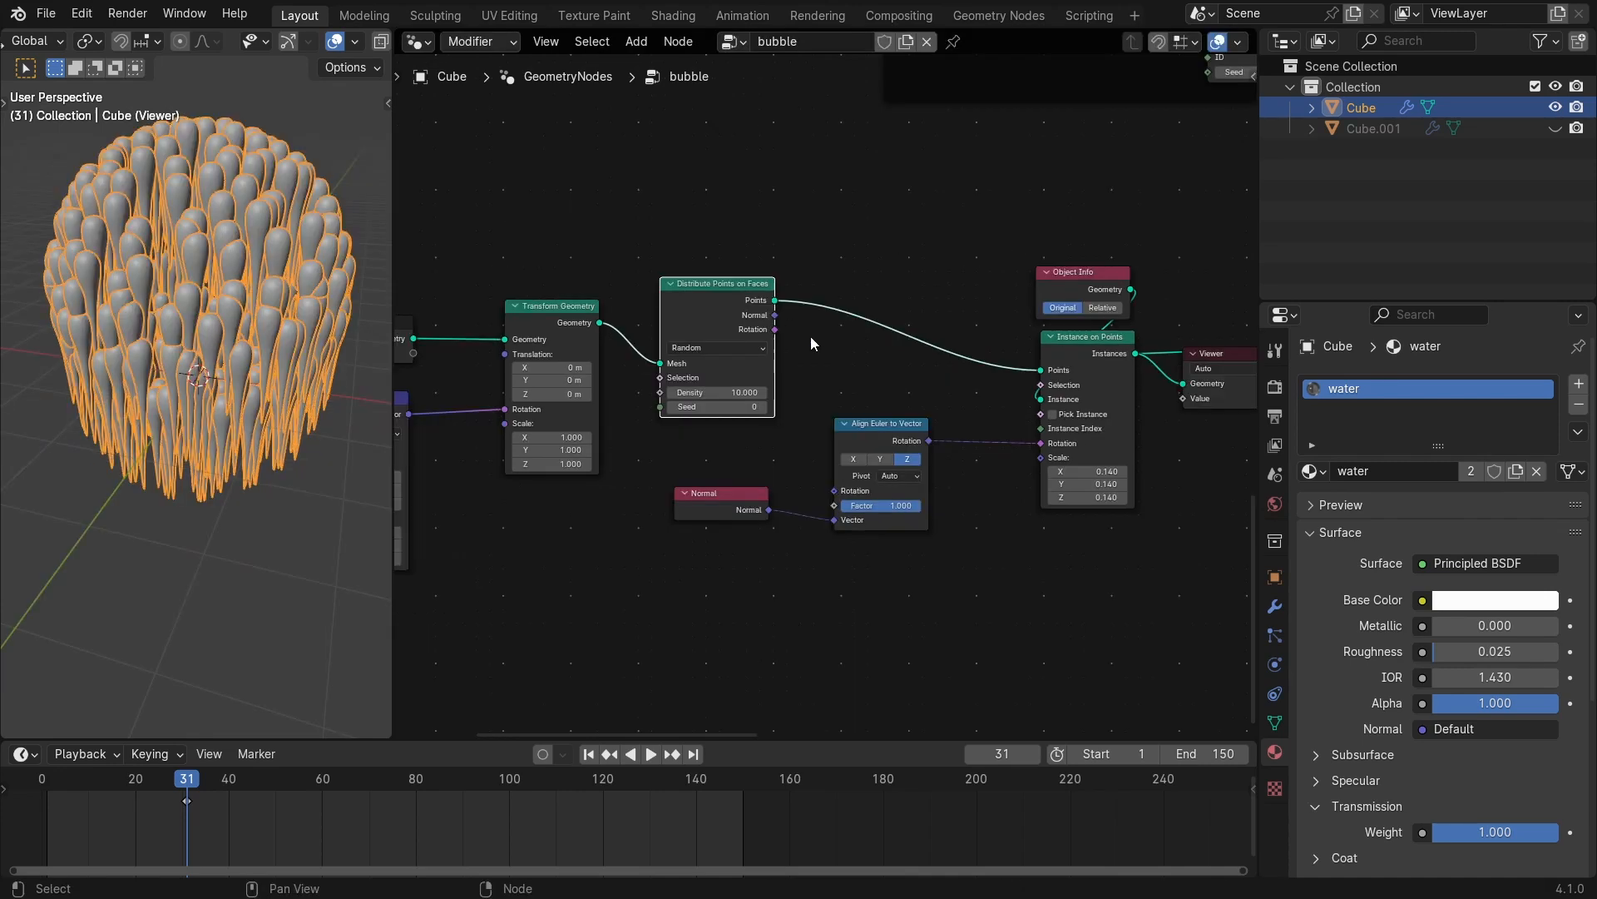
scroll(811, 337, up, 3)
drag(735, 265, 791, 331)
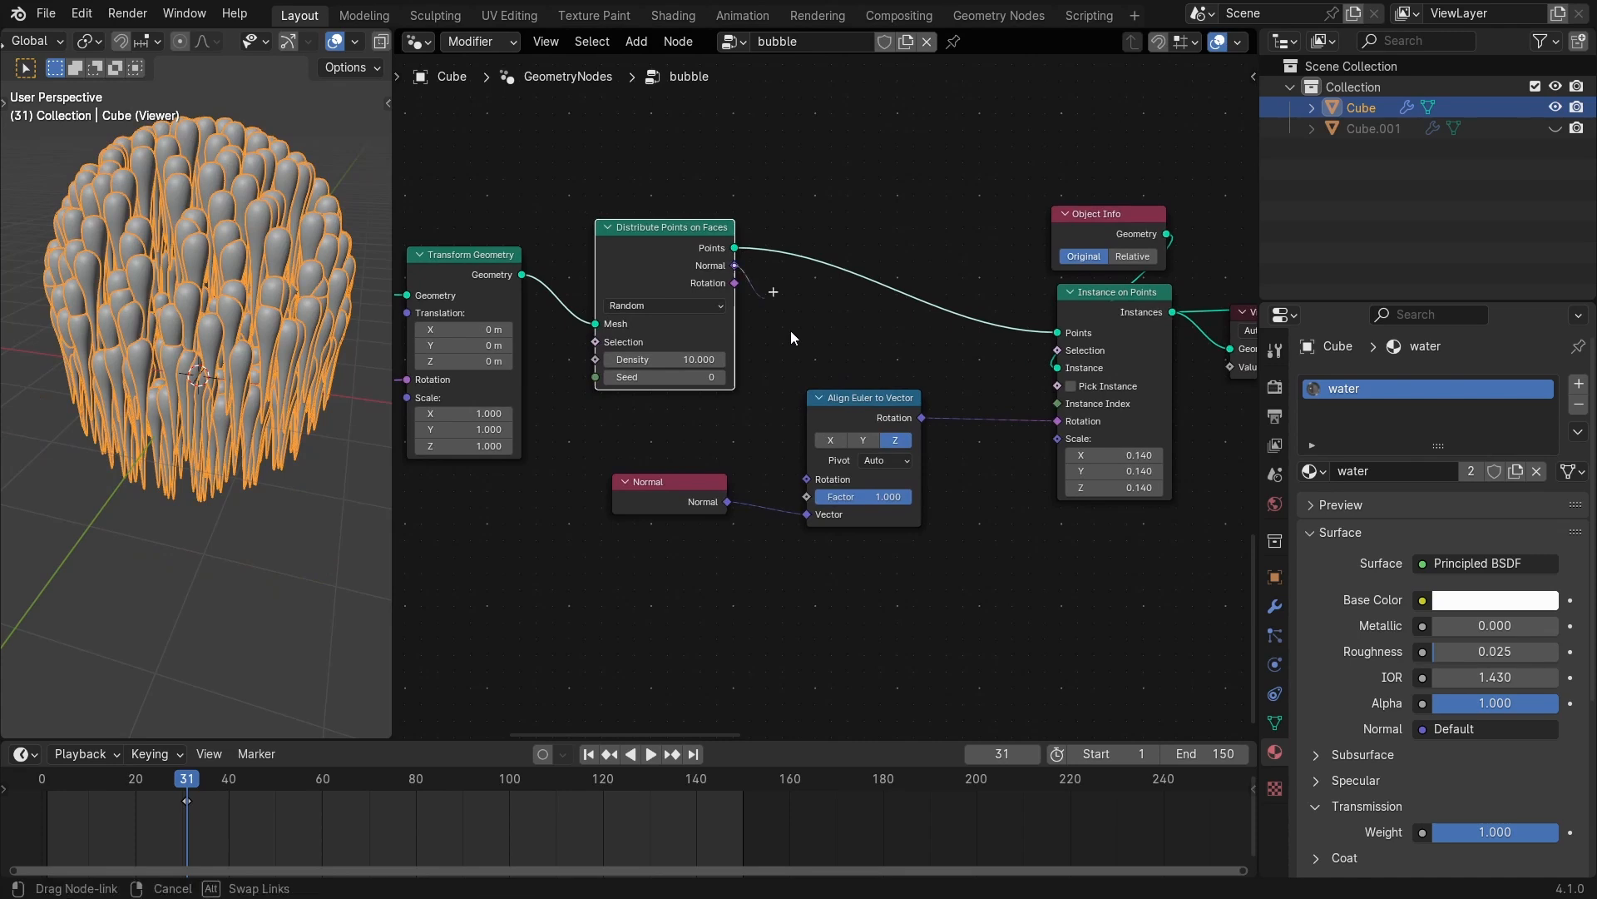
drag(787, 496, 793, 513)
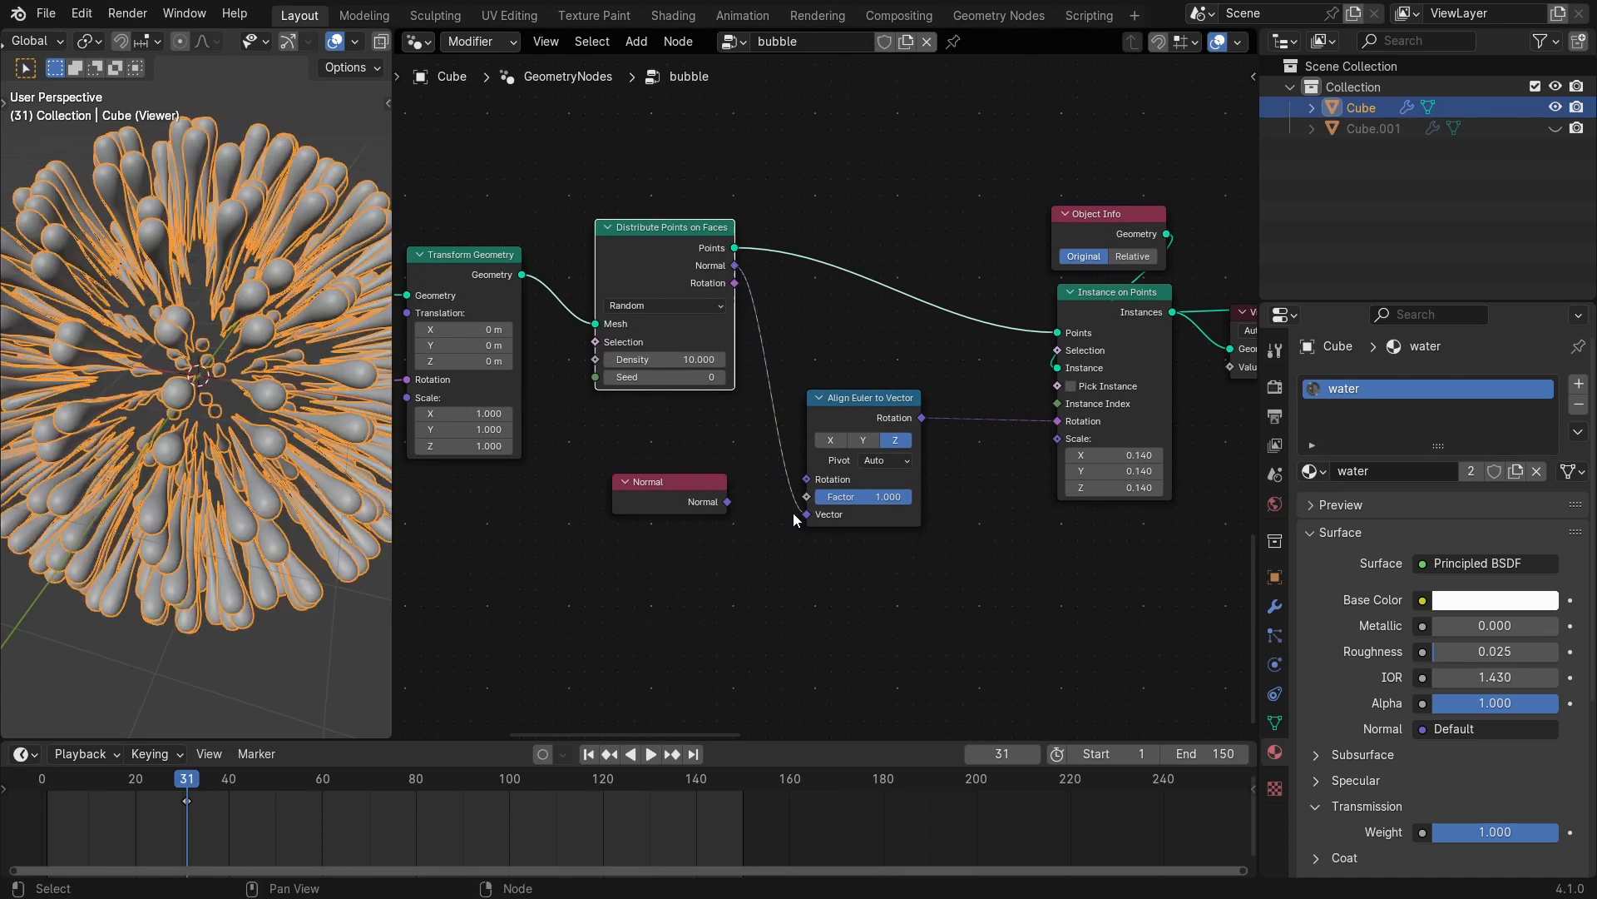
click(683, 498)
key(x)
Duplicate the Transform Geometry node and insert the copy between Distribute Points on Faces and Instance on Points.
middle_drag(825, 366, 748, 326)
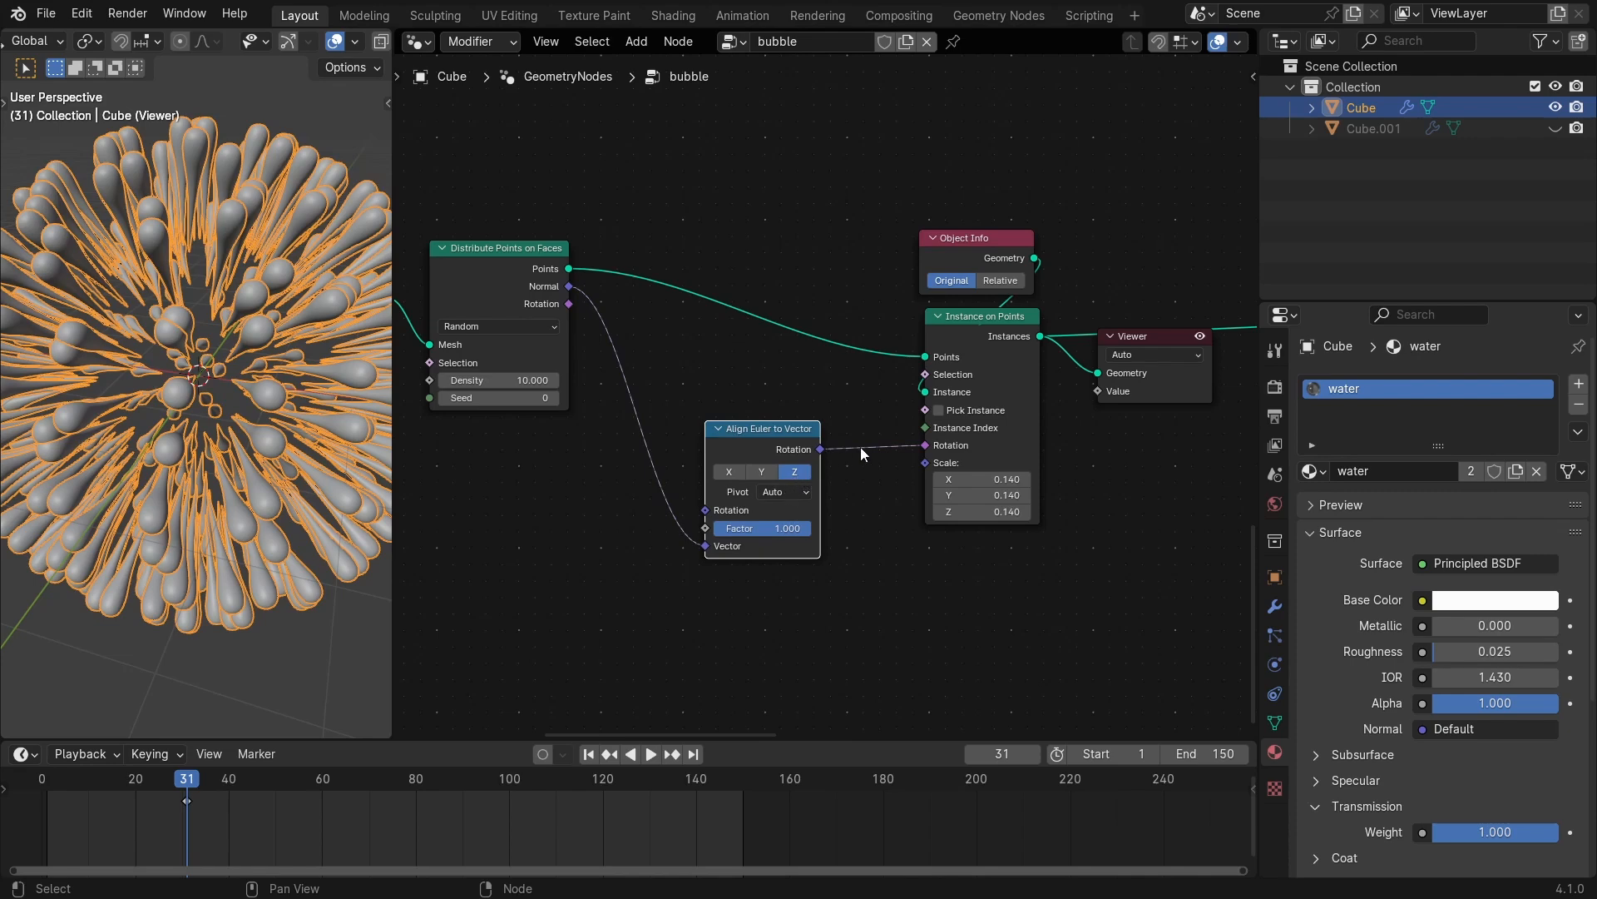
ctrl+middle_drag(812, 366, 811, 396)
middle_drag(418, 300, 533, 297)
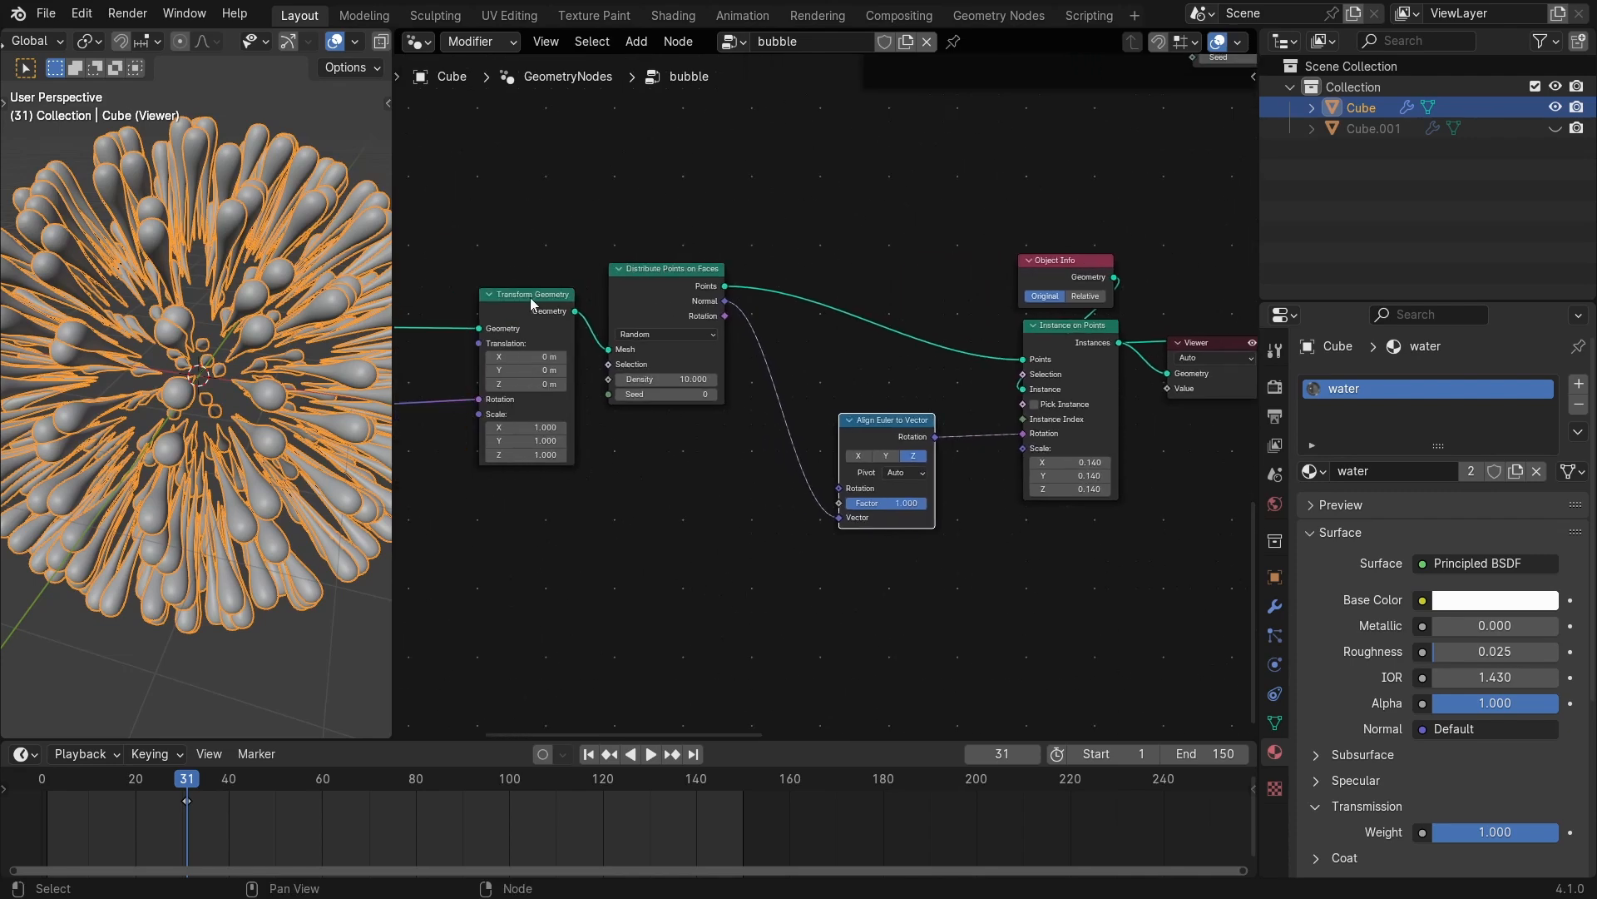
click(536, 296)
key(shift+d)
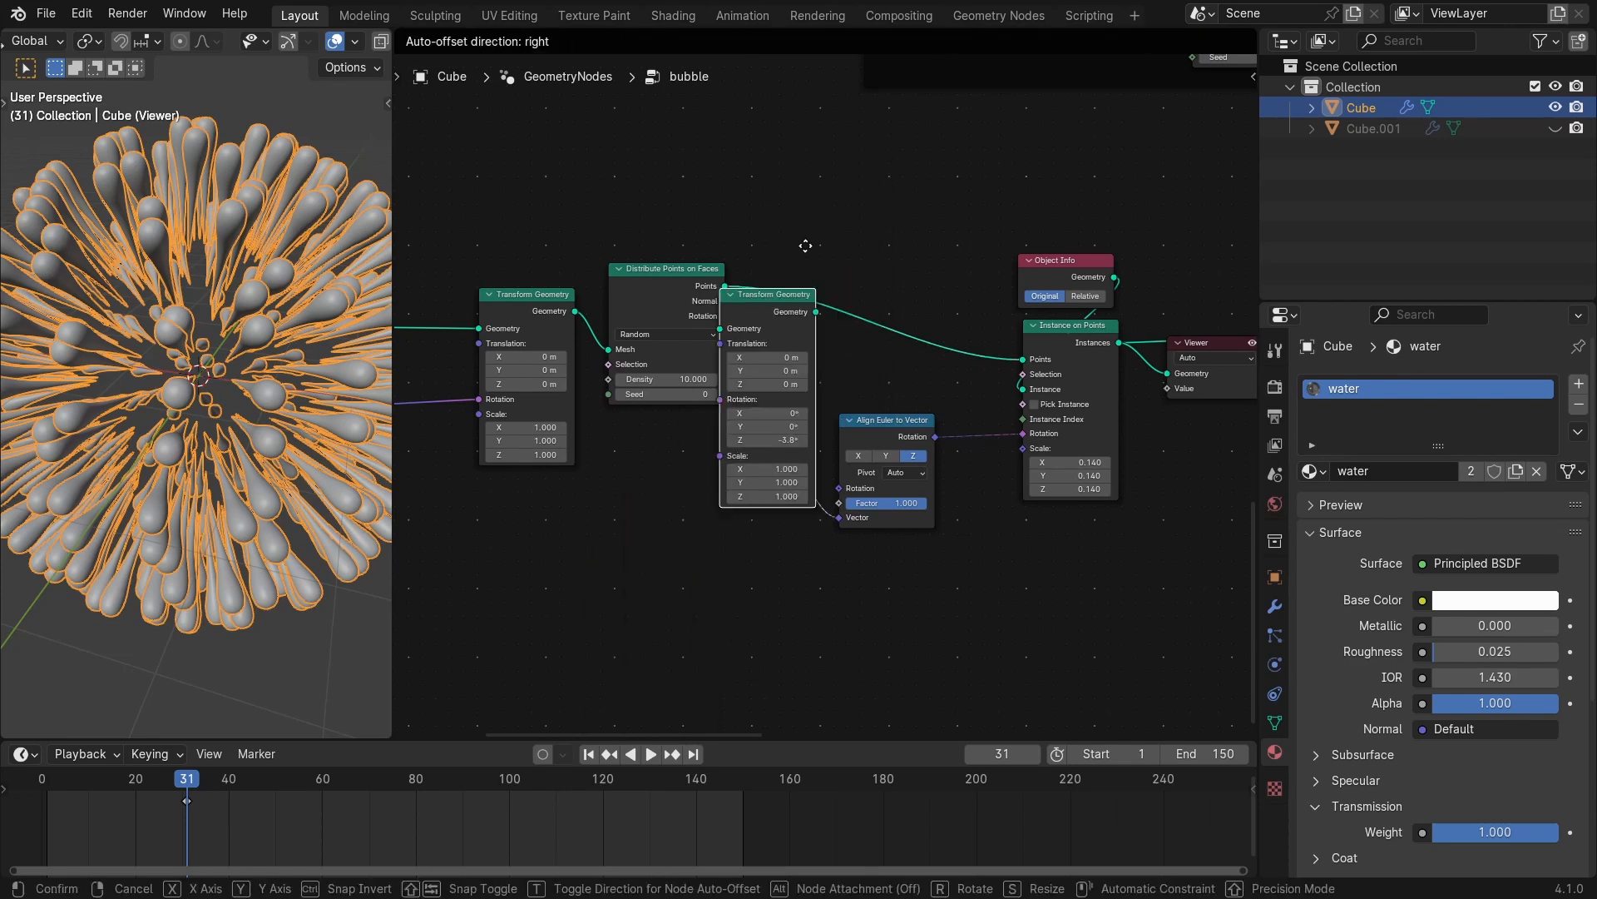
click(868, 196)
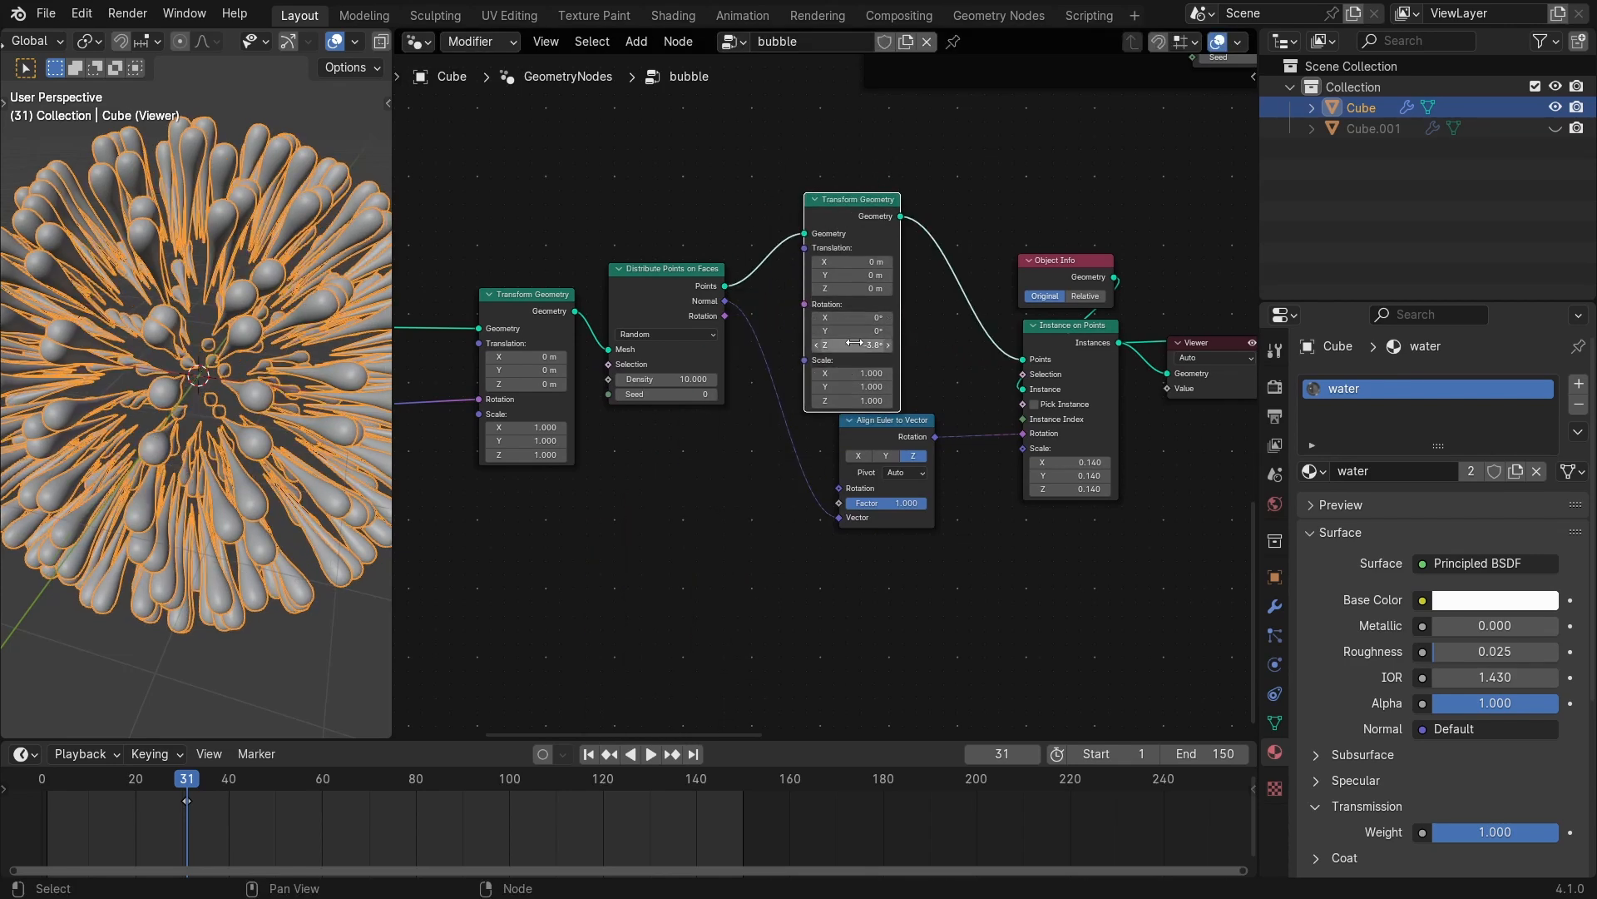
Set the duplicated Transform Geometry node's scale to 0 on all three axes.
click(849, 344)
click(850, 332)
mouse_move(862, 373)
mouse_down()
mouse_move(871, 417)
mouse_move(853, 402)
mouse_up()
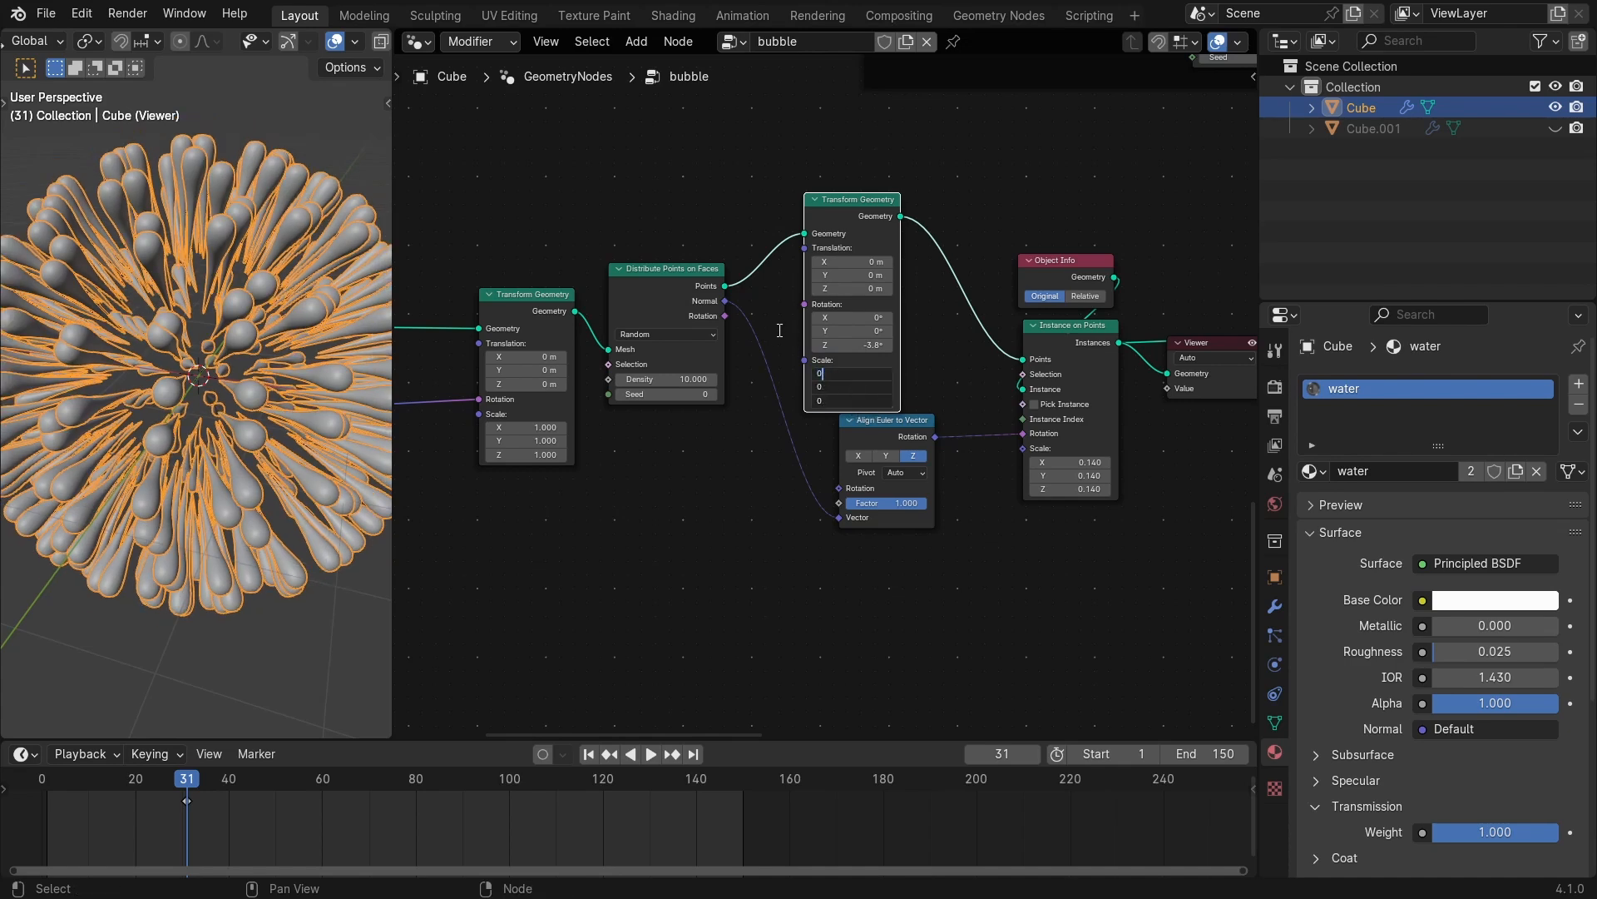
key(Return)
Change the node editor area to a 3D Viewport and unhide the tapered drop object Cube.001.
middle_drag(283, 258, 259, 154)
scroll(271, 171, up, 5)
scroll(281, 177, up, 5)
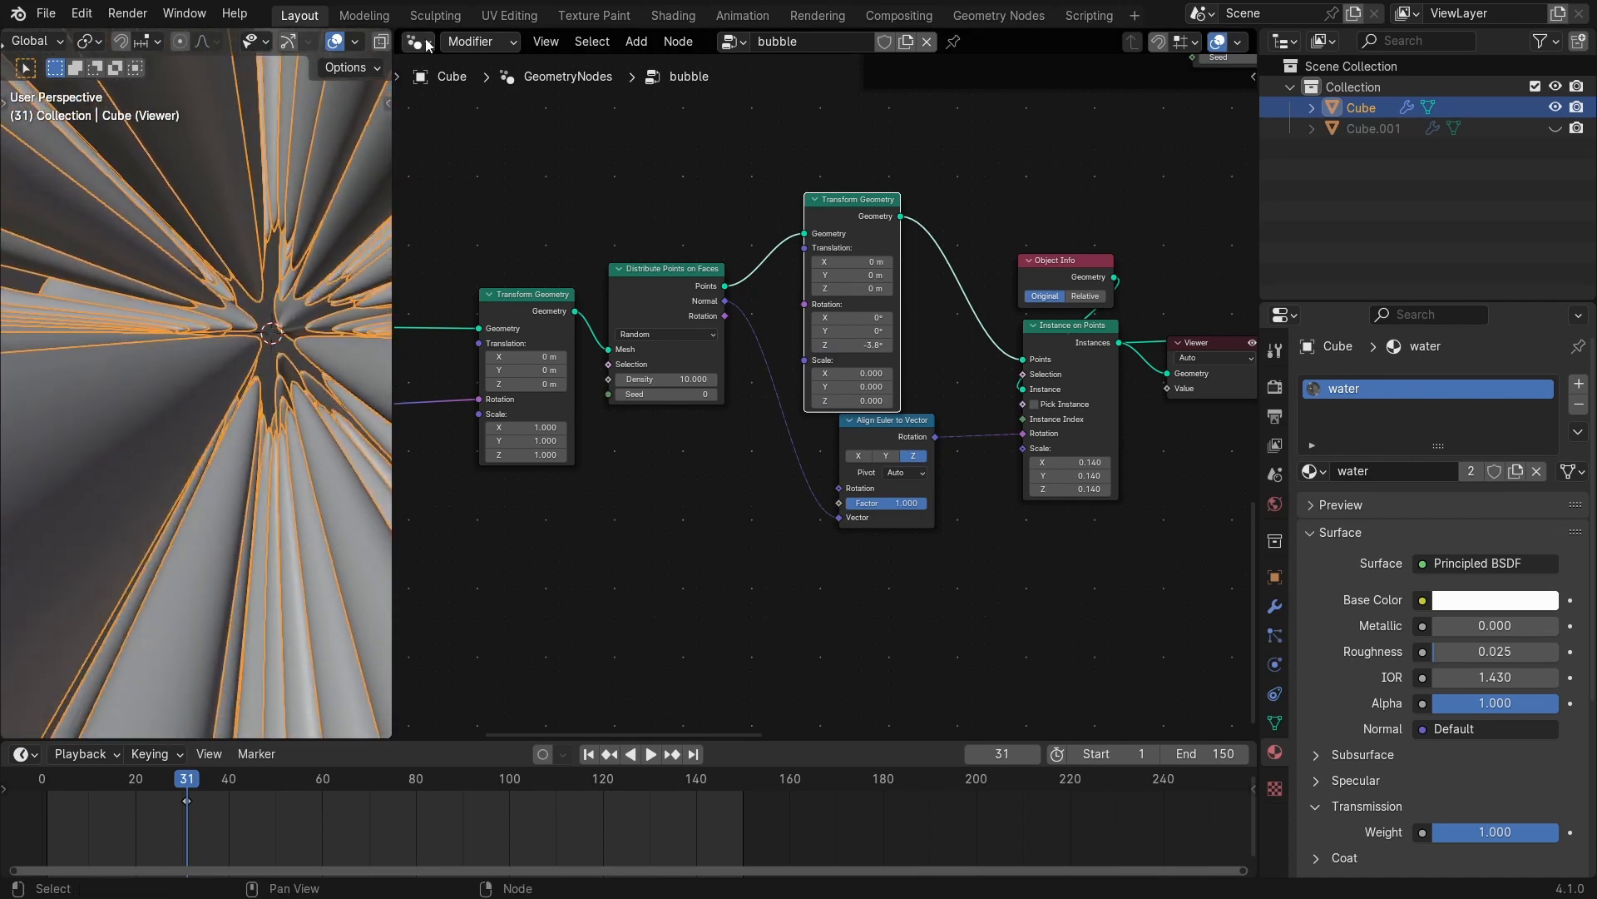
click(420, 42)
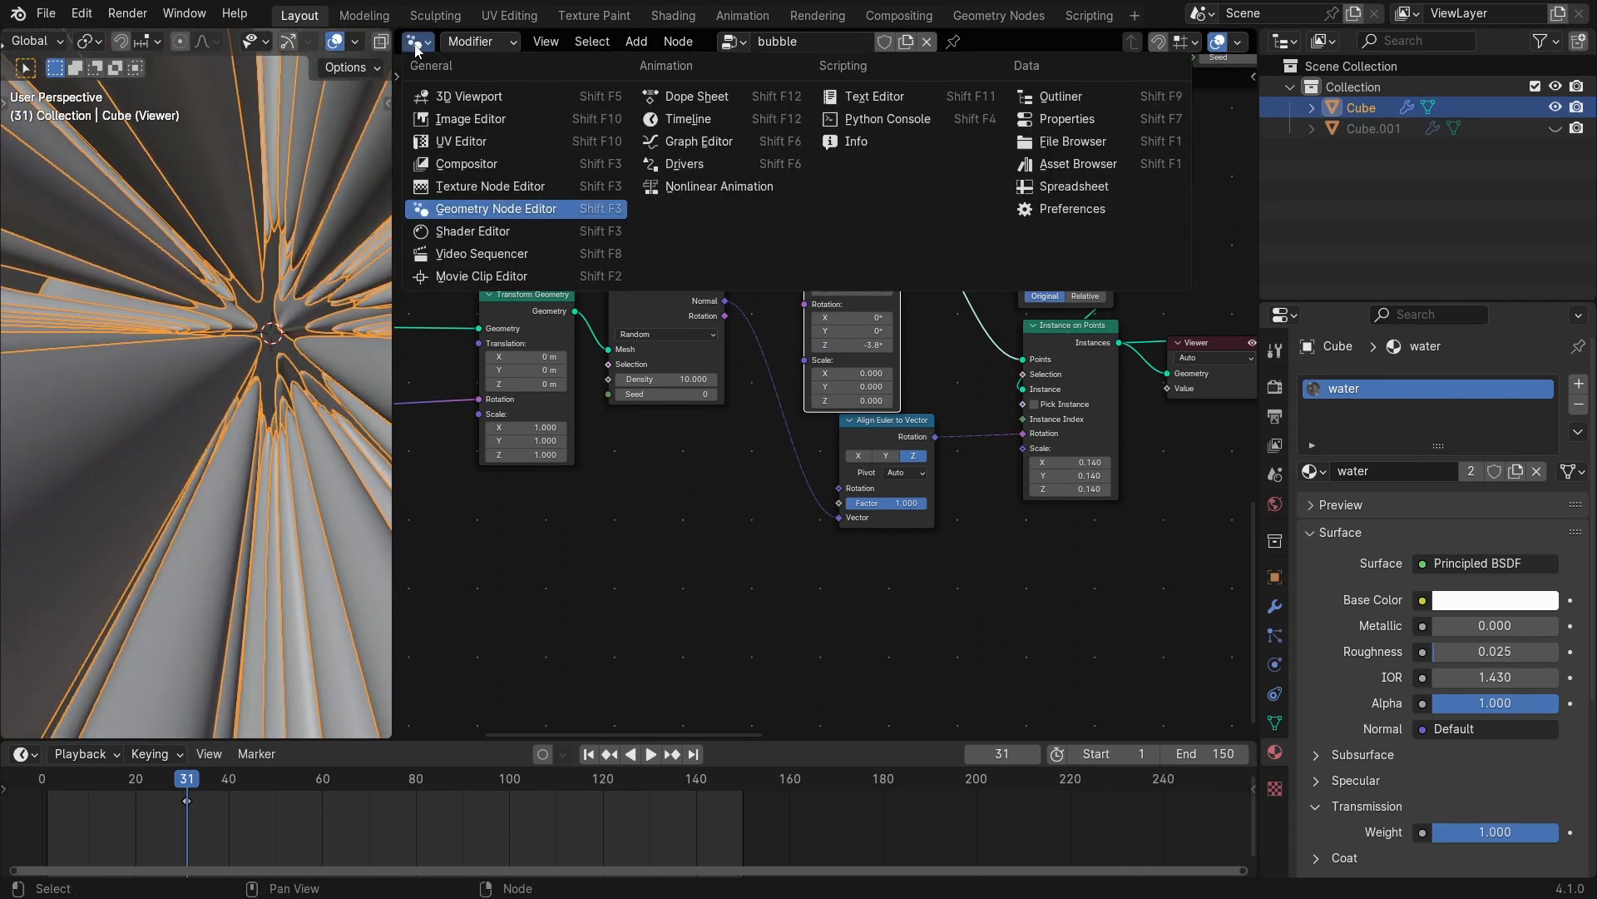
click(467, 97)
click(970, 317)
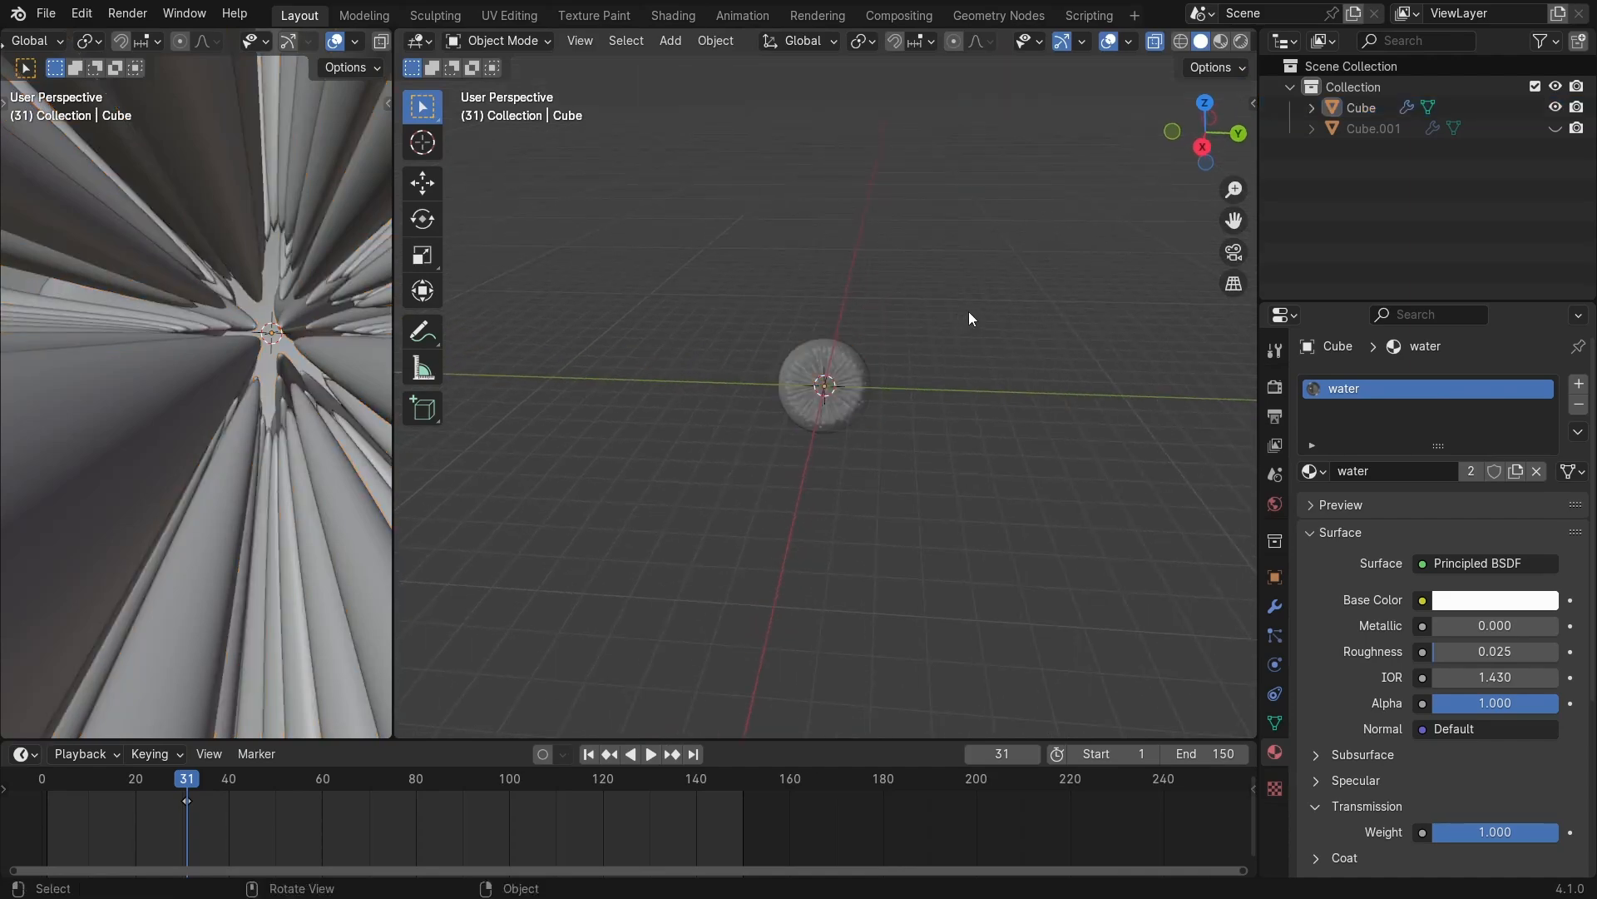
click(1373, 129)
click(1555, 128)
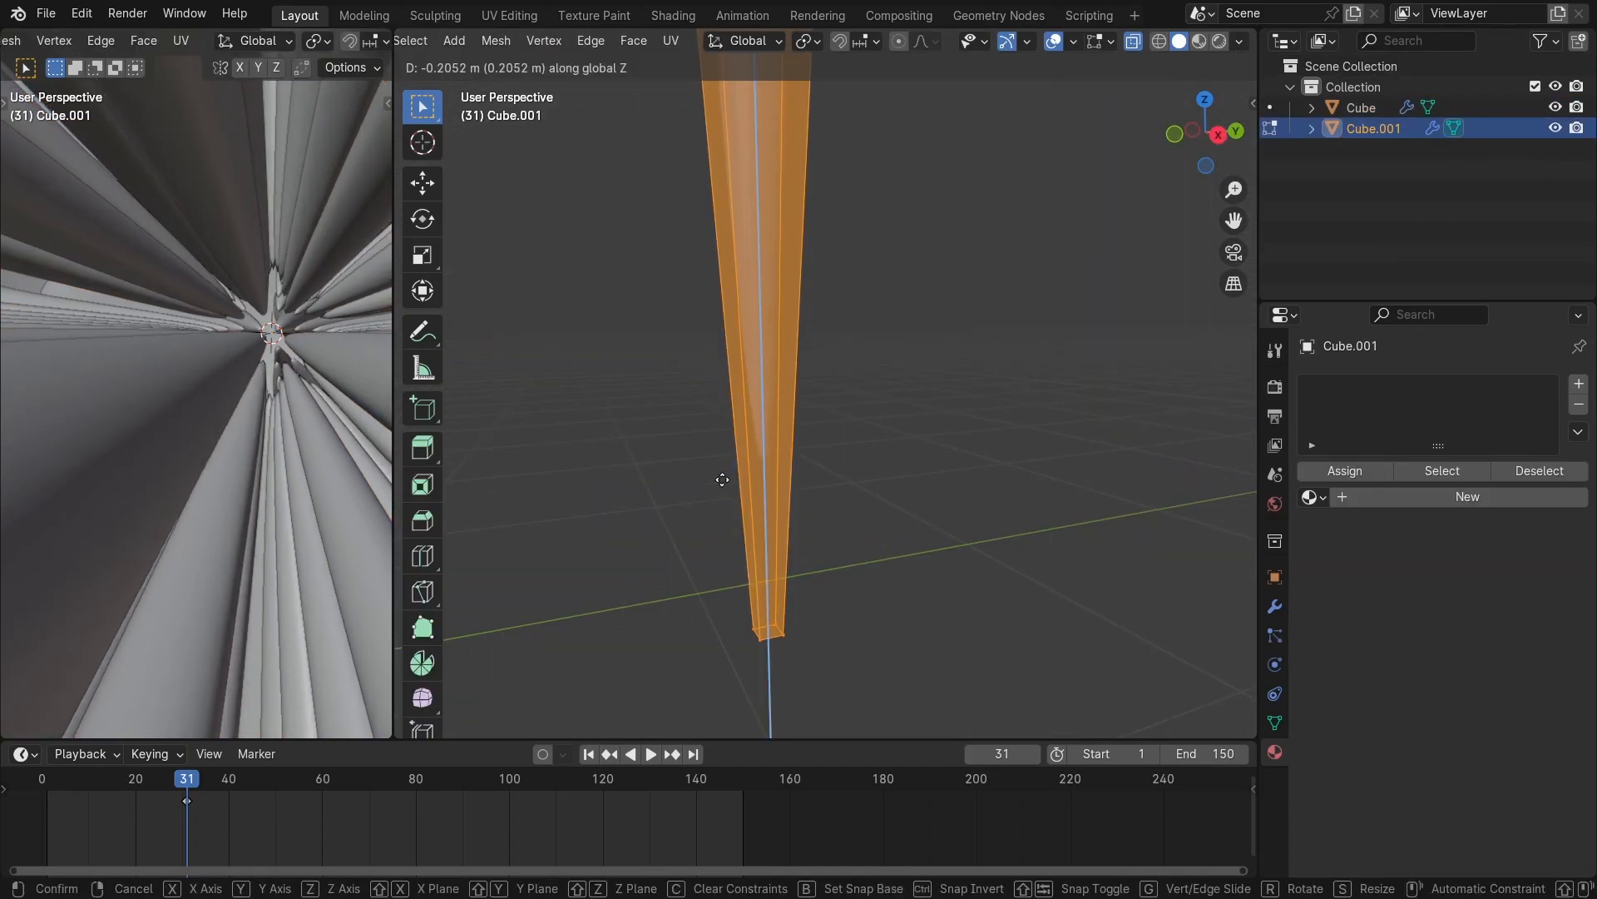
Move the drop's whole mesh down along Z so its tip lies slightly below the object origin, and leave Edit Mode.
click(723, 429)
key(g)
key(z)
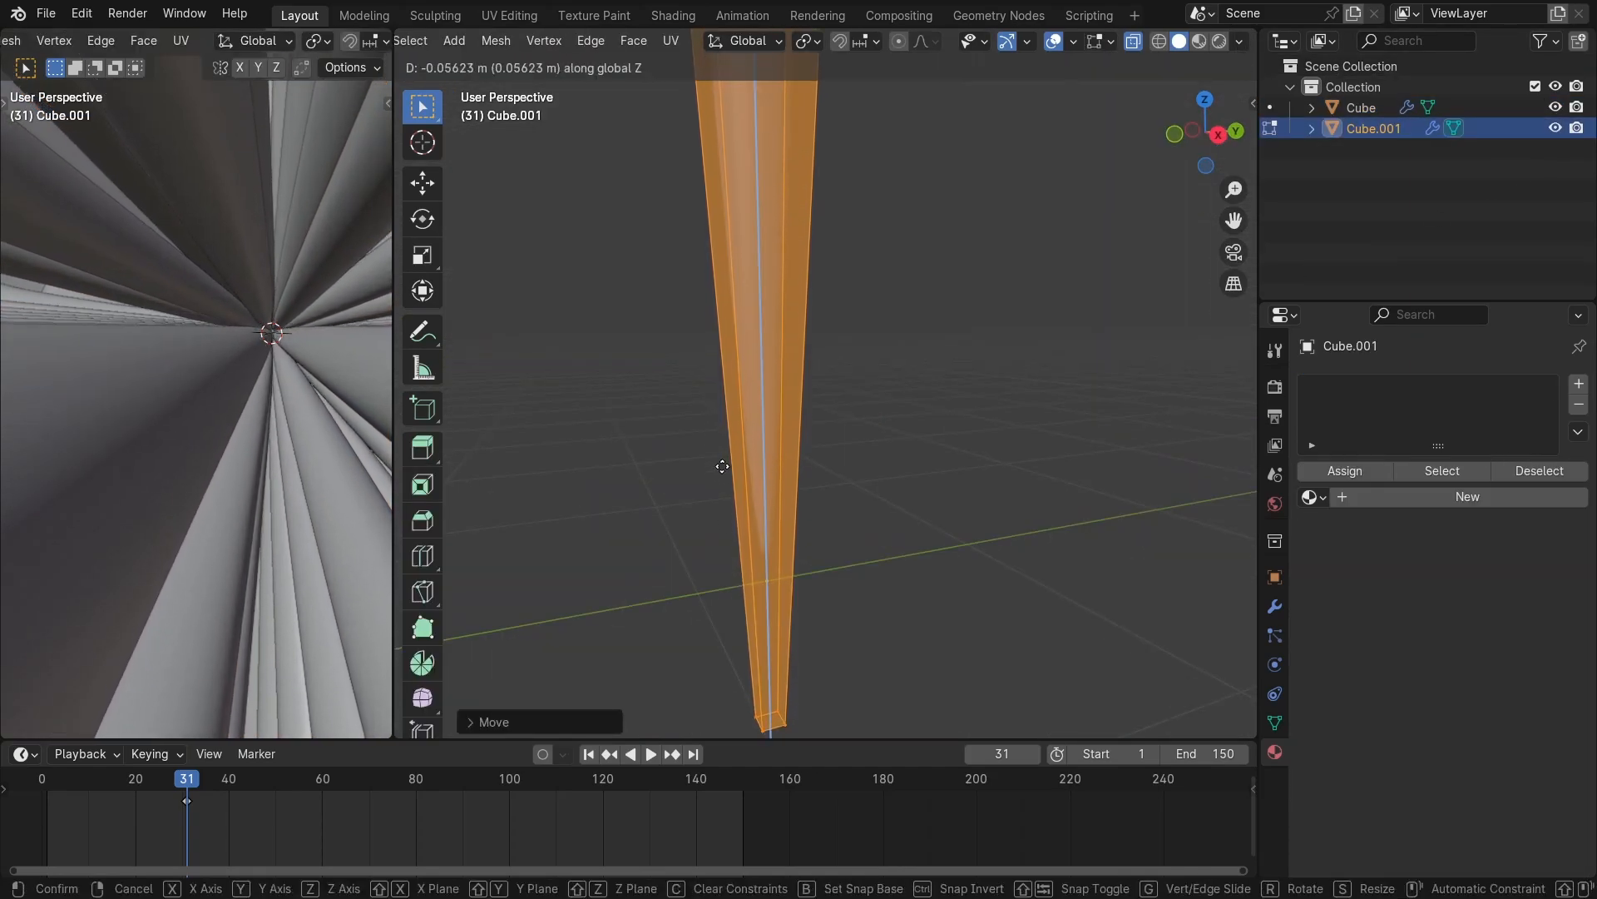
click(714, 470)
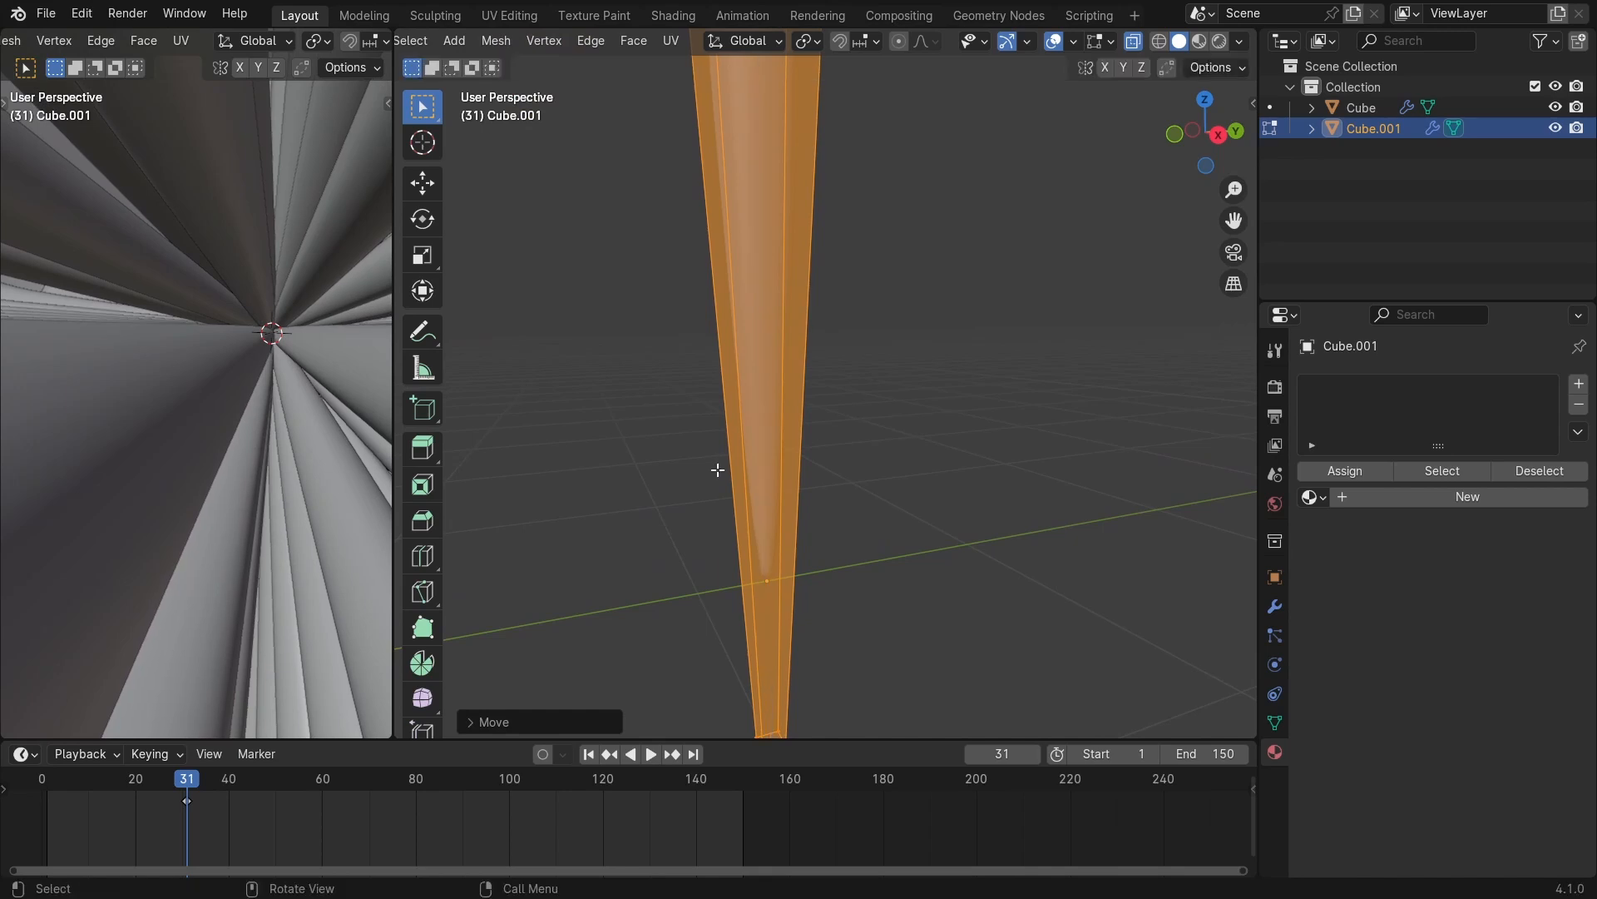
key(Tab)
Change the large 3D Viewport area back to the Geometry Node Editor and select the bubble.
click(416, 41)
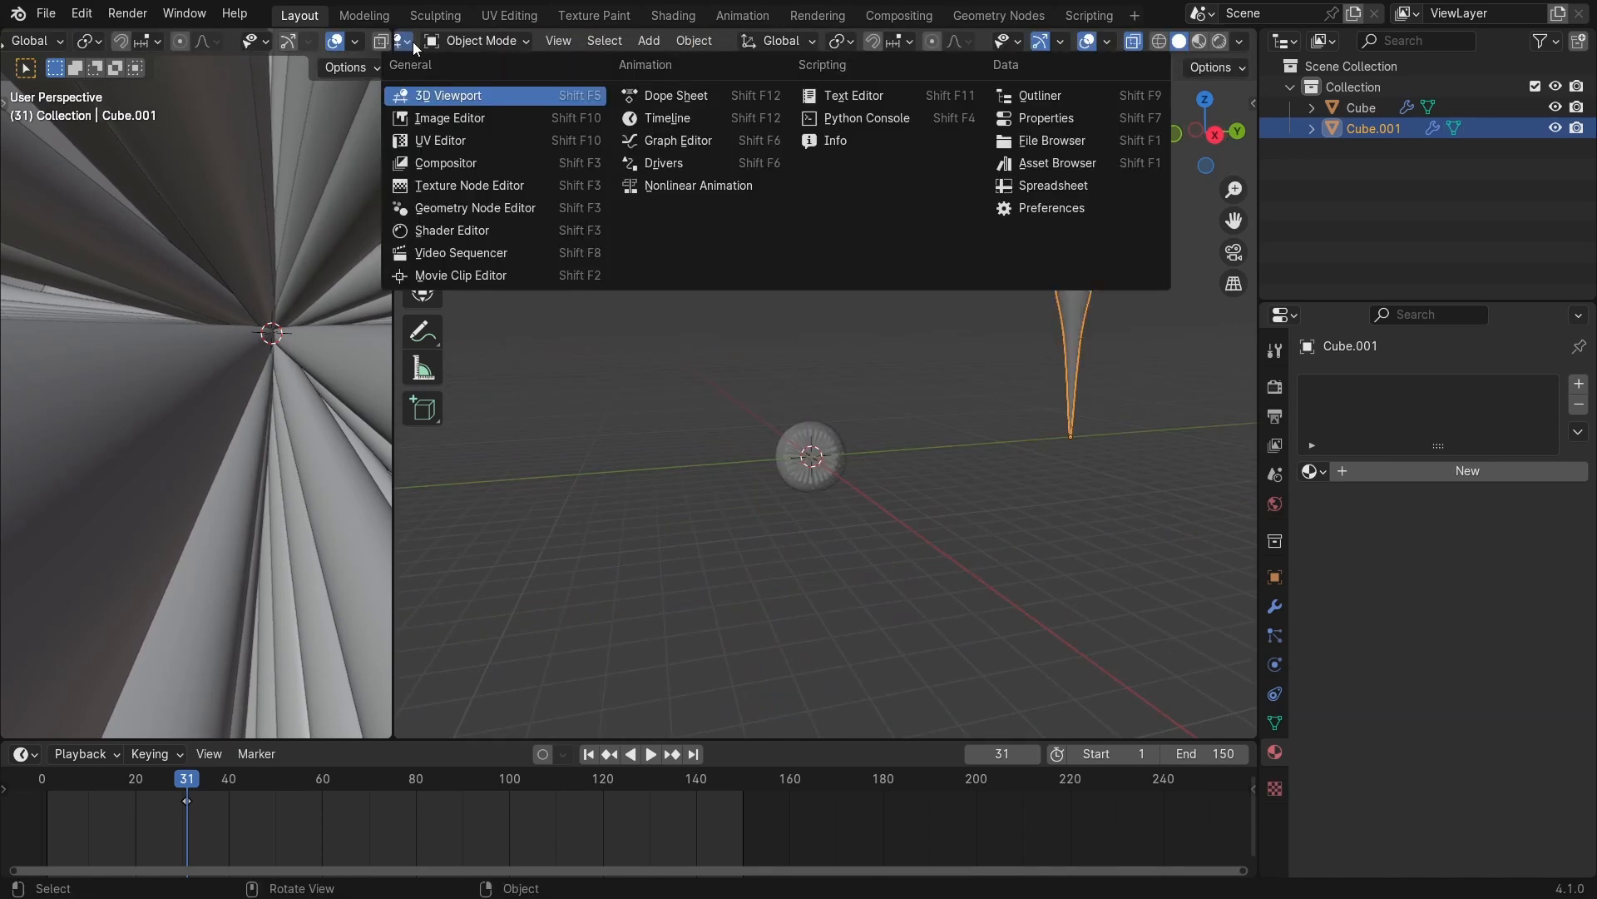
click(499, 210)
click(316, 223)
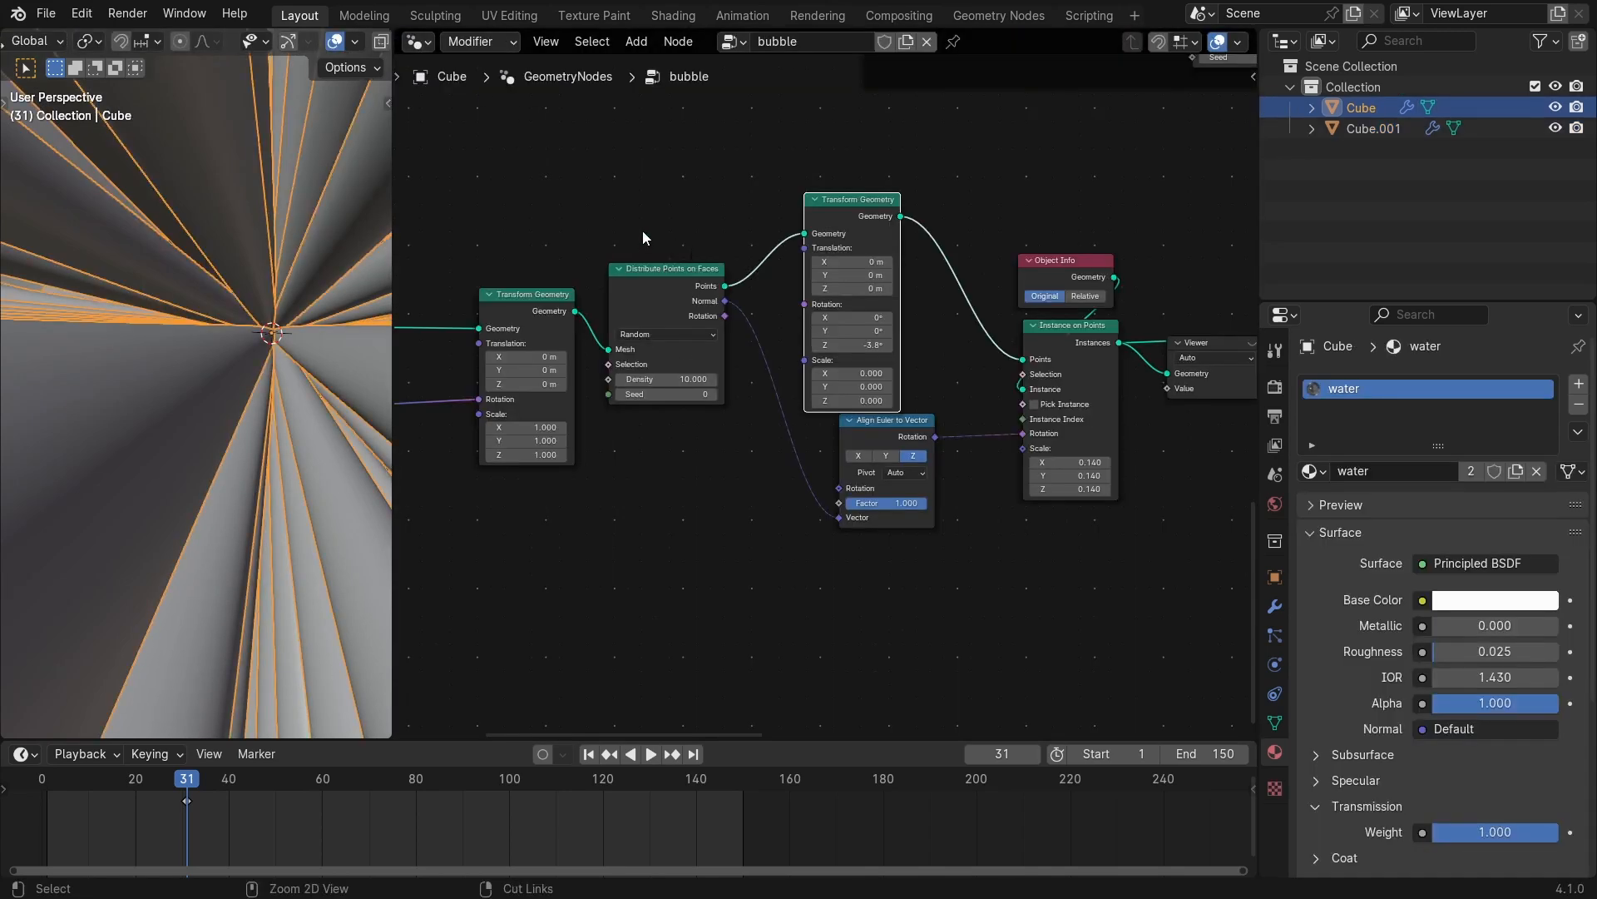
Place the Align Euler to Vector node directly below the duplicated Transform Geometry node and preview the Instance on Points output.
drag(882, 444, 855, 460)
drag(865, 360, 869, 359)
ctrl+shift+click(1040, 329)
Set the distribution method of Distribute Points on Faces to Poisson Disk.
scroll(200, 256, up, 2)
middle_drag(218, 259, 434, 288)
scroll(441, 274, up, 2)
click(741, 392)
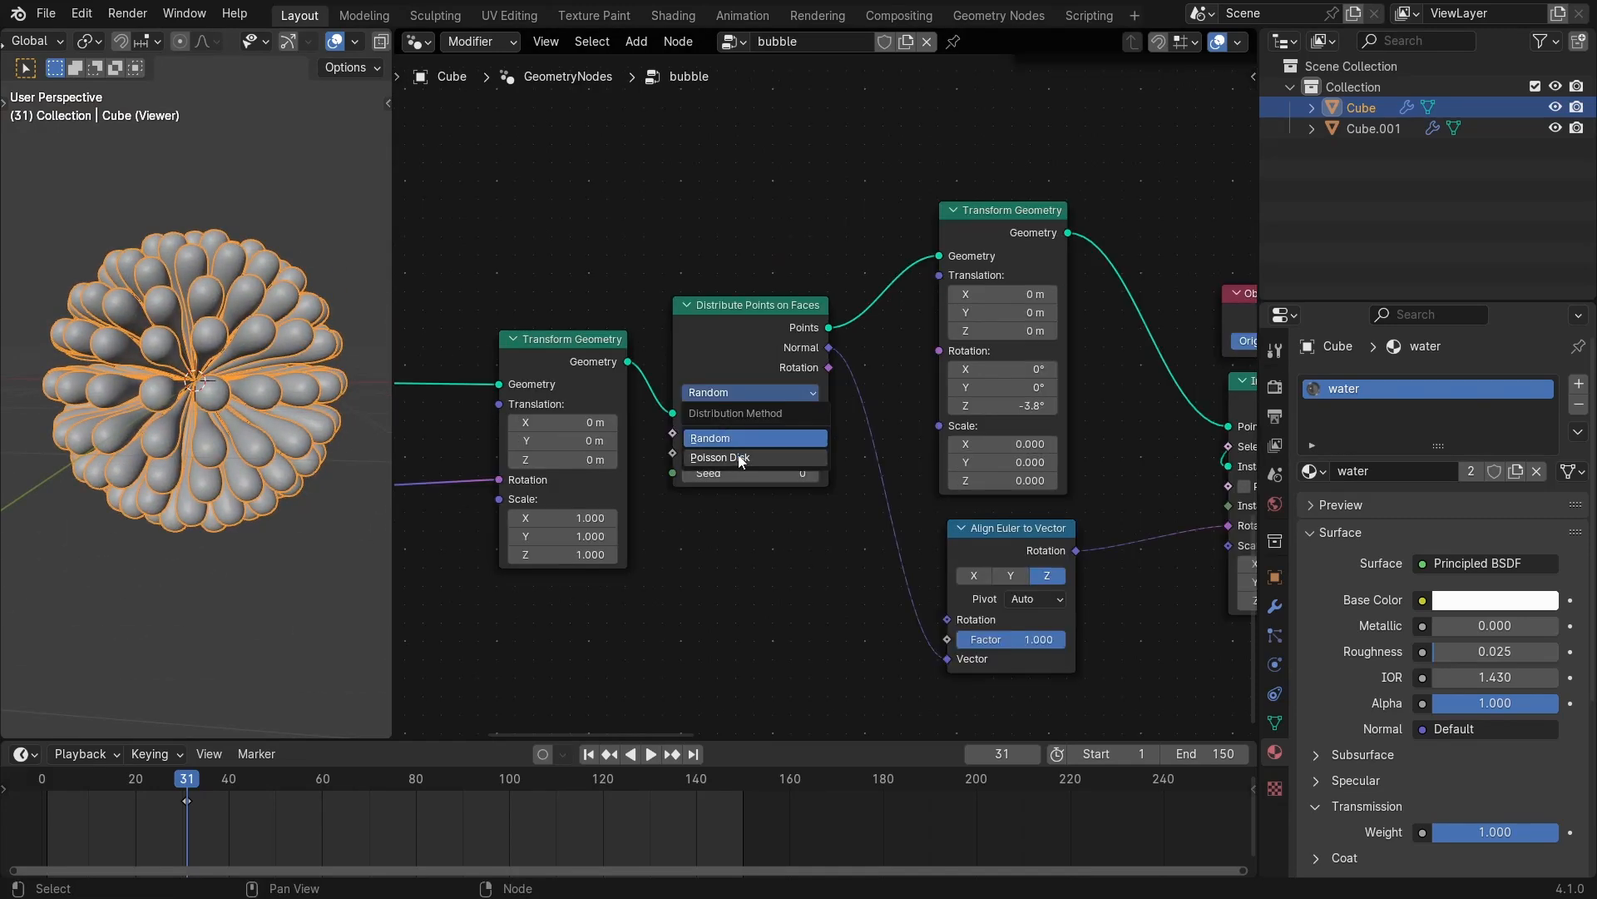
click(737, 458)
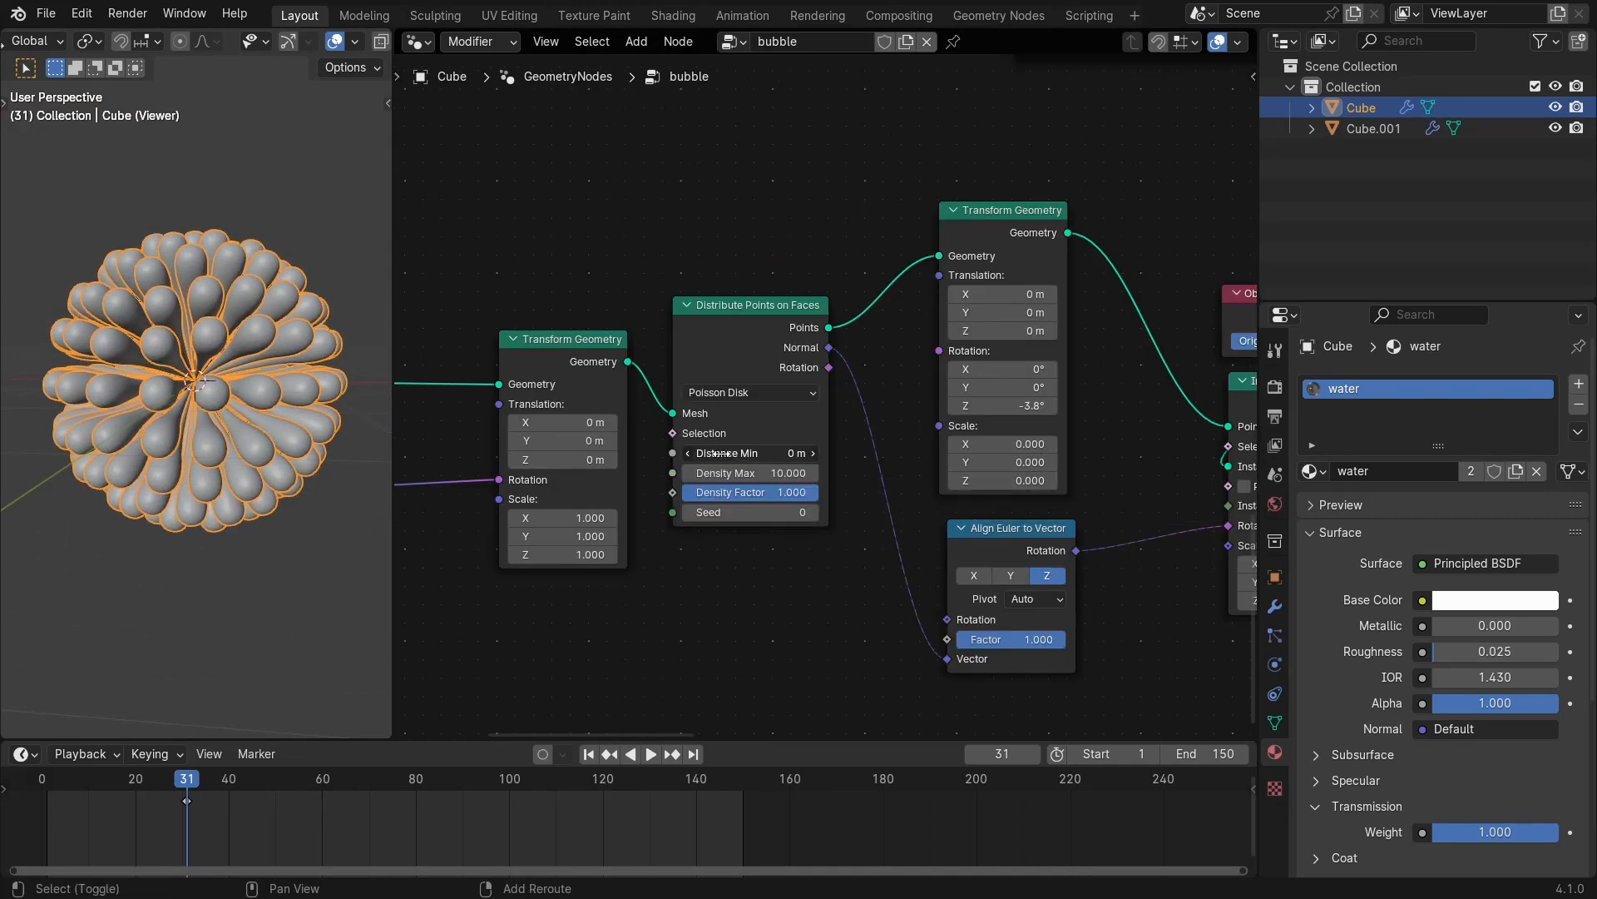
Set the Poisson Disk distribution to Distance Min 1.07 m, Density Max 4.800 and Seed 36.
shift+drag(752, 453, 773, 453)
shift+drag(774, 454, 779, 454)
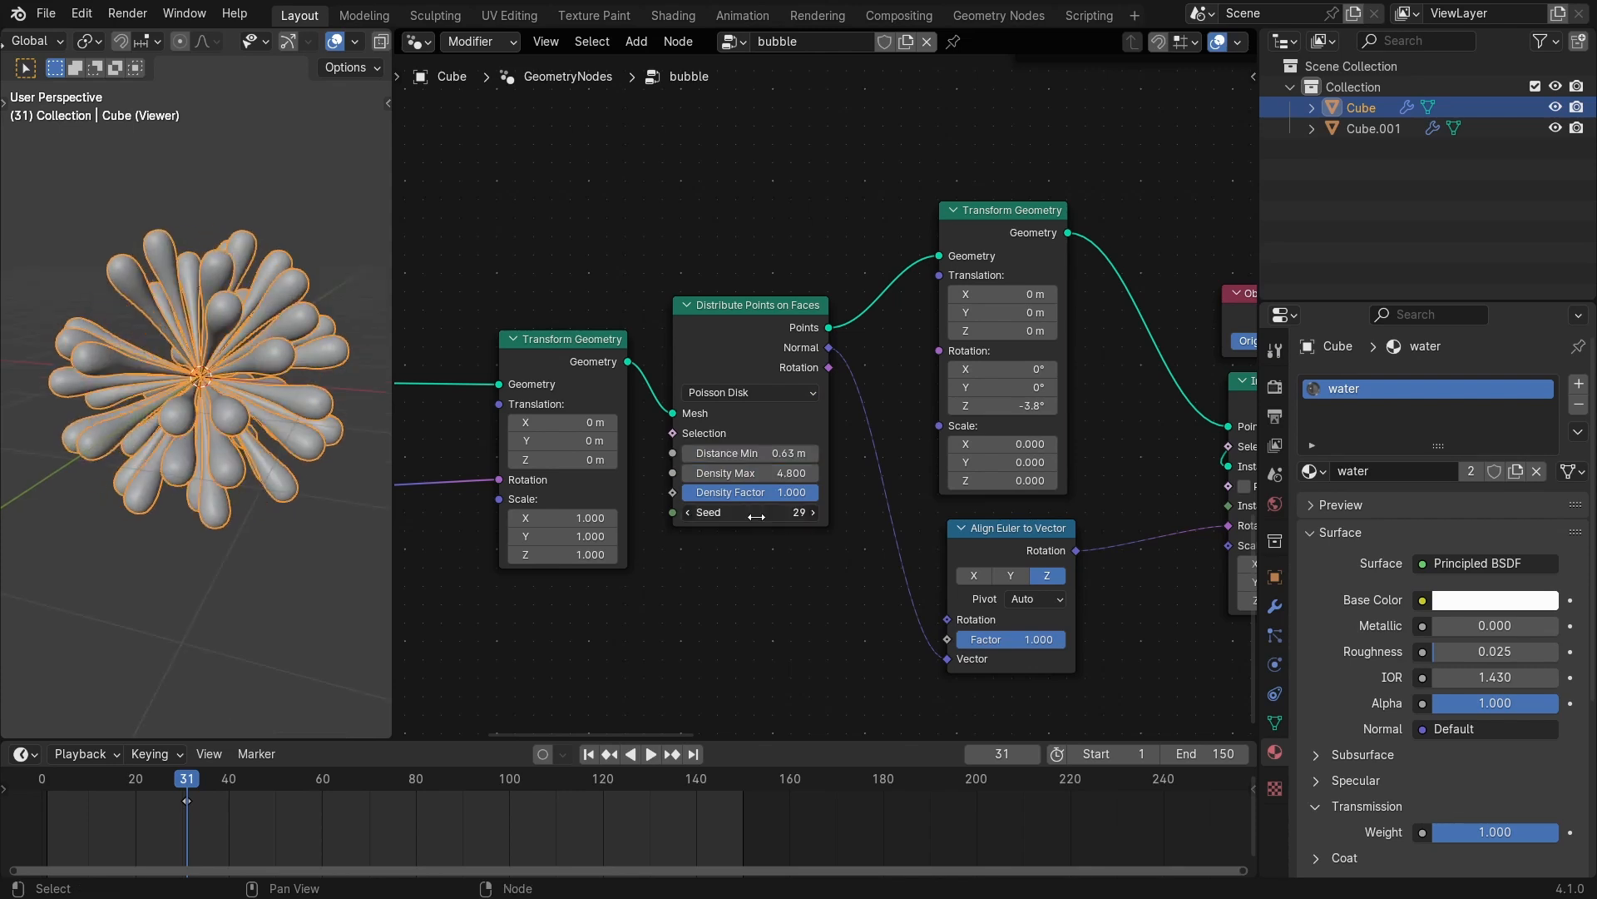
drag(756, 517, 757, 529)
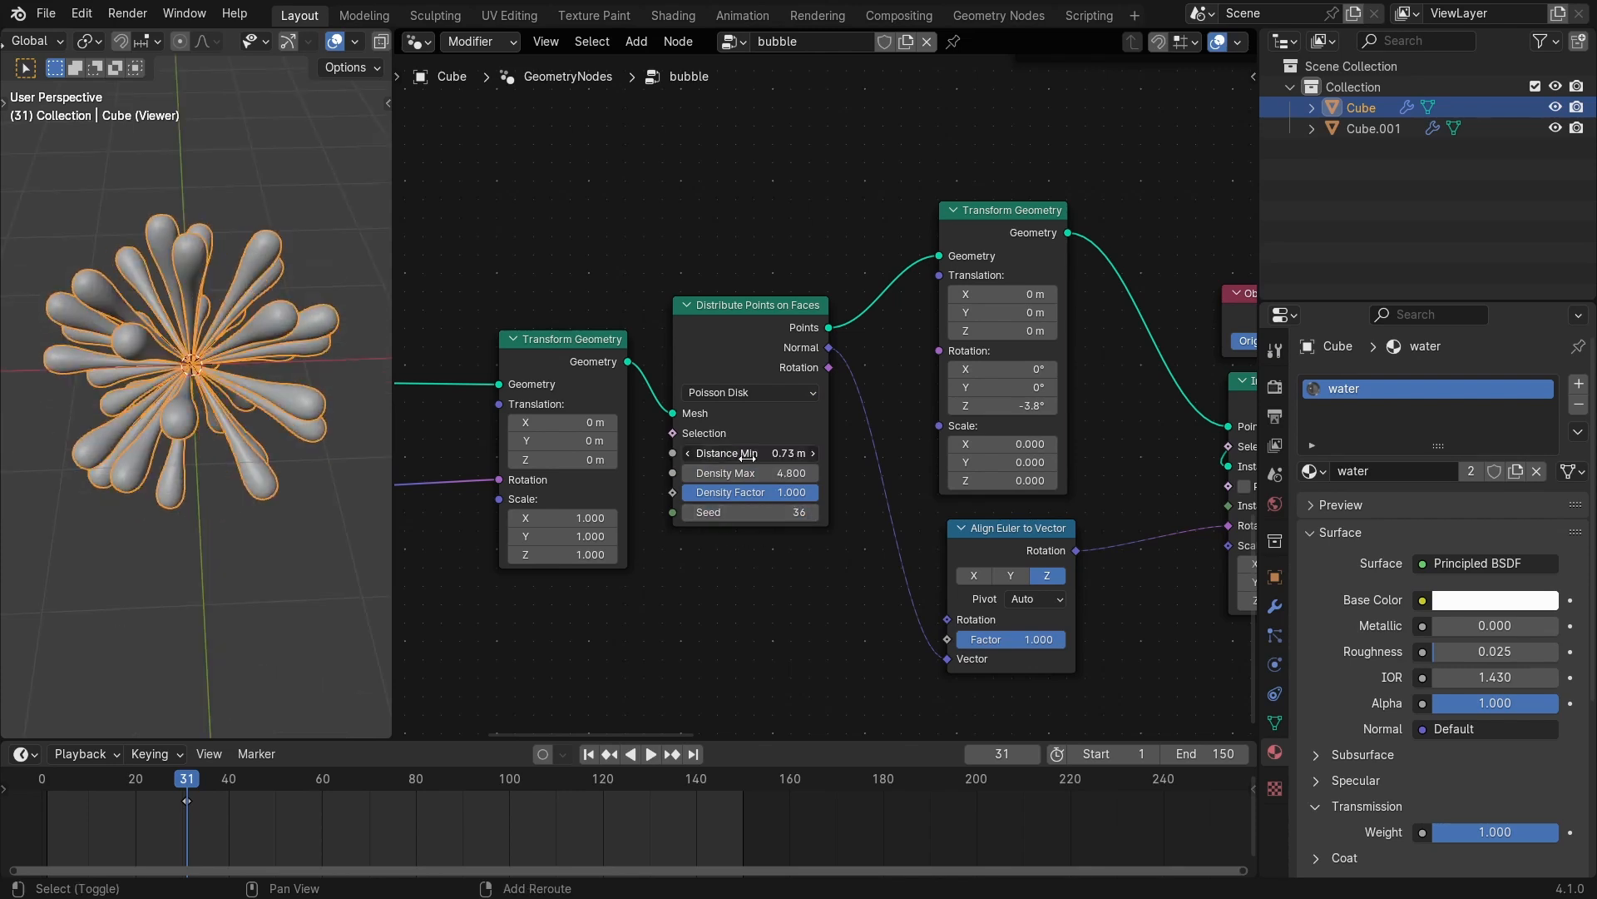
shift+drag(747, 453, 775, 459)
mouse_move(216, 217)
middle_down()
mouse_move(263, 183)
mouse_move(358, 238)
mouse_move(179, 300)
mouse_move(120, 246)
mouse_move(138, 218)
mouse_move(196, 238)
middle_up()
click(199, 246)
Delete the Viewer node attached to Instance on Points and save the file.
scroll(582, 499, down, 8)
middle_drag(940, 499, 732, 496)
click(759, 489)
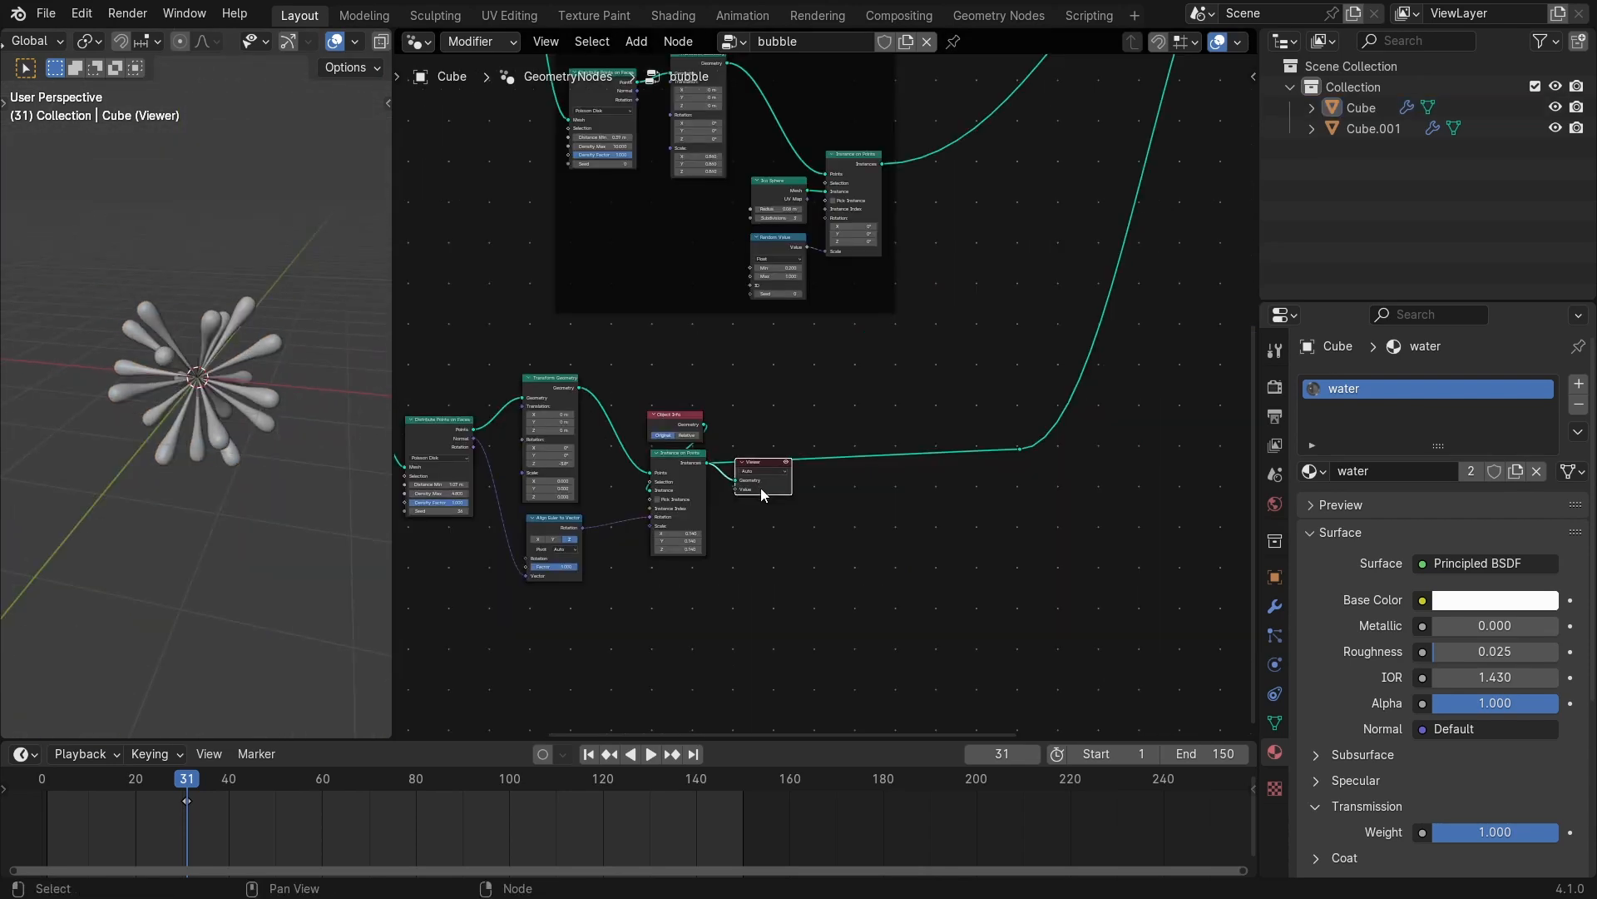
key(x)
key(ctrl+s)
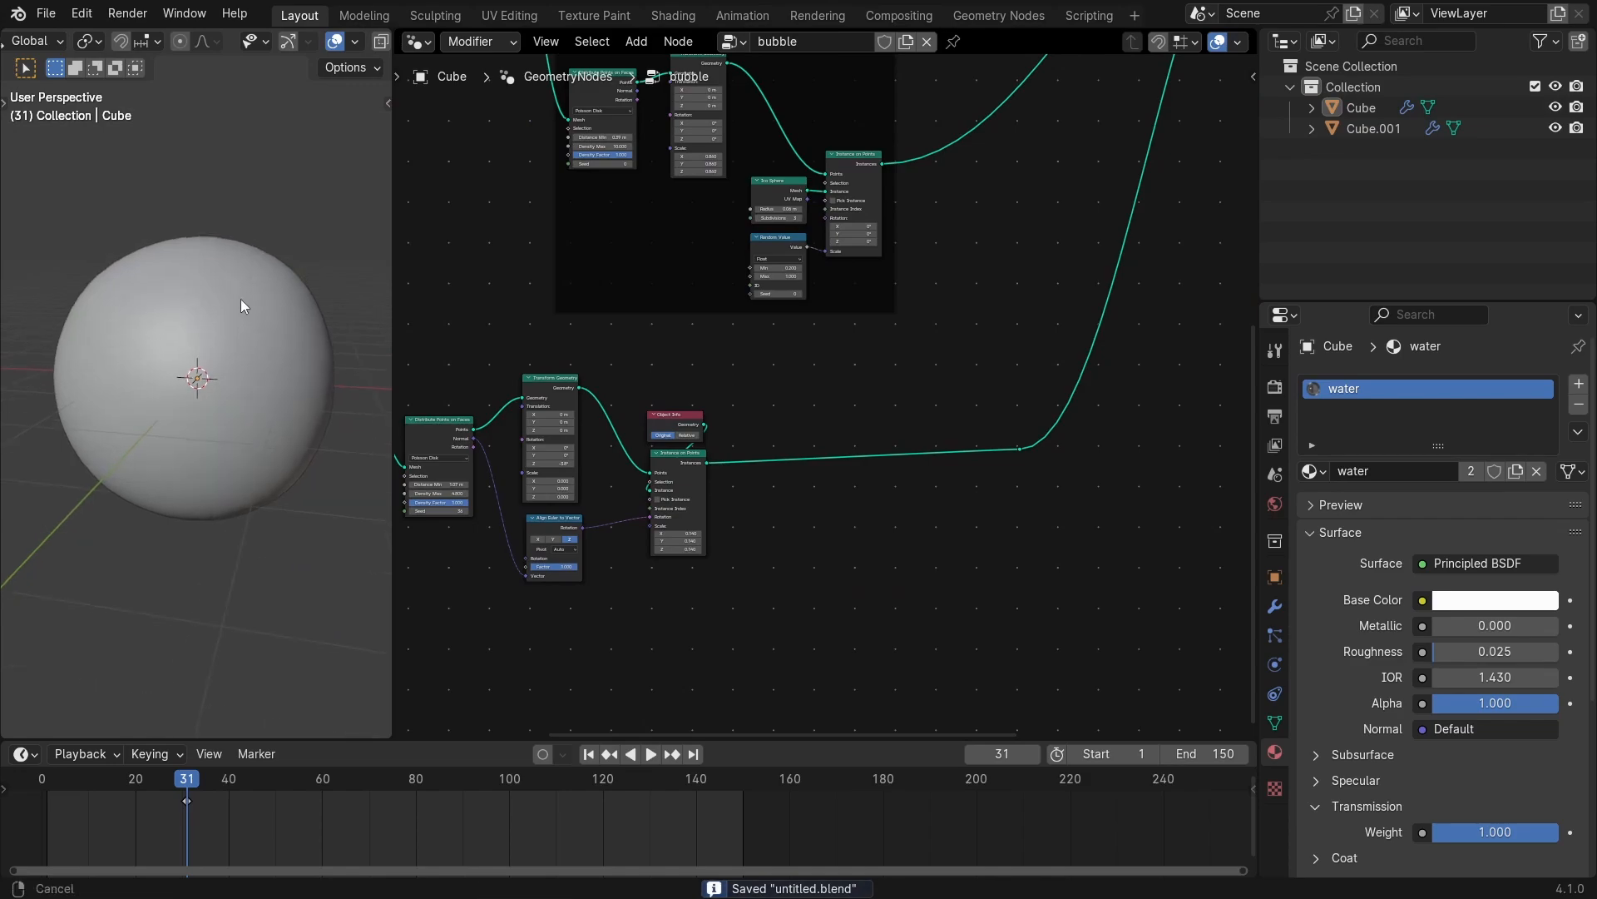
Show the bubble with Rendered shading and hide the viewport overlays.
key(z)
click(238, 163)
middle_drag(203, 188, 240, 216)
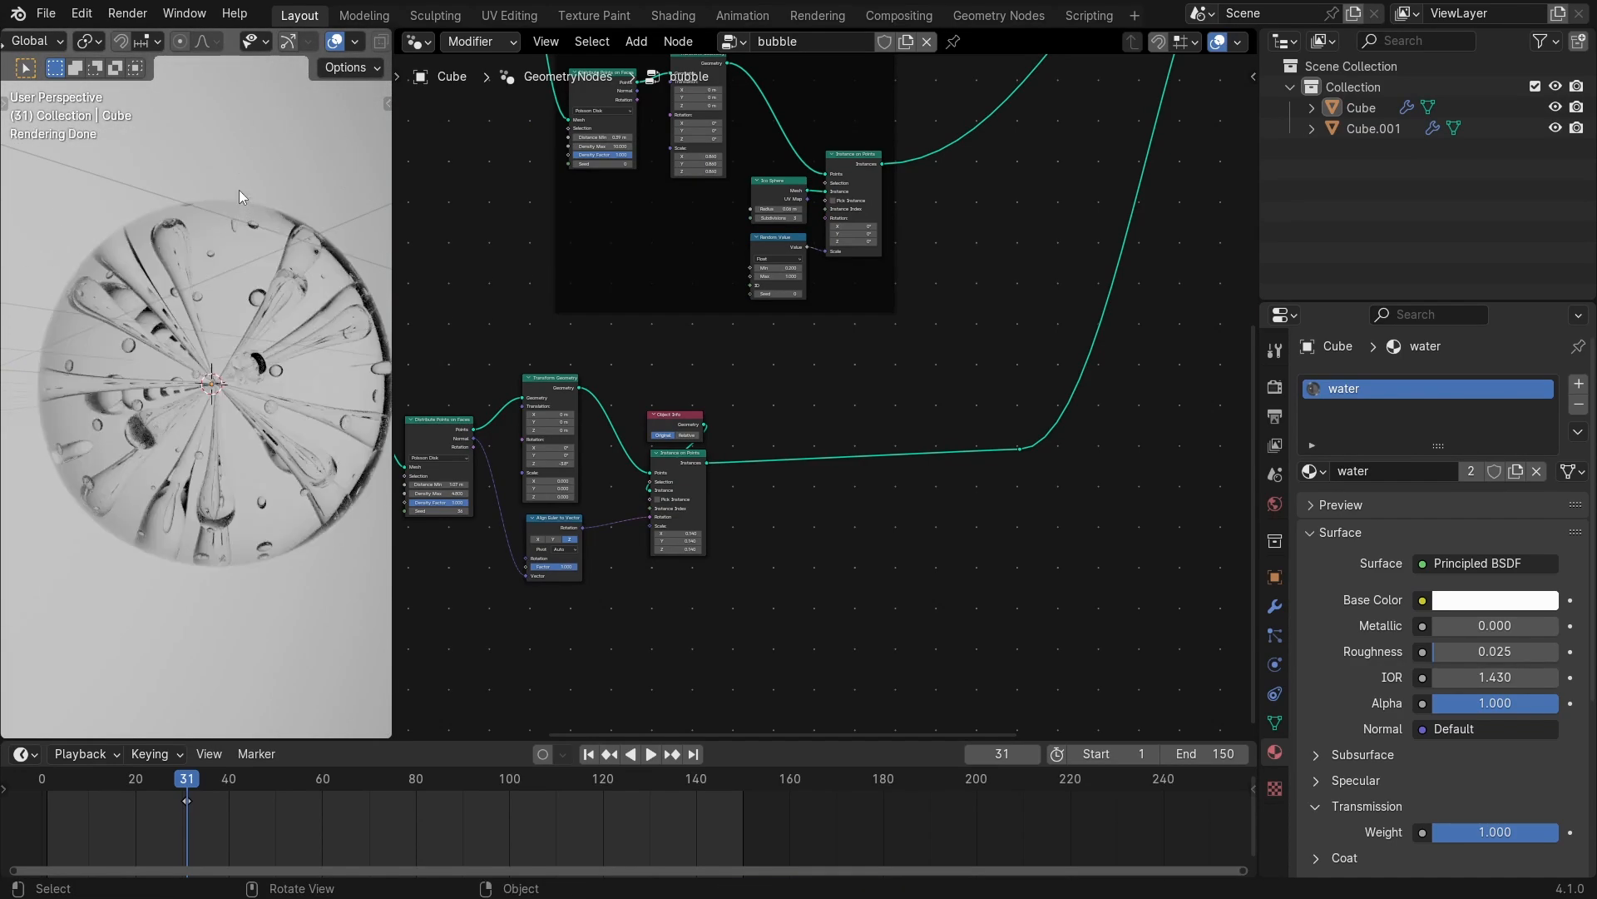
click(333, 41)
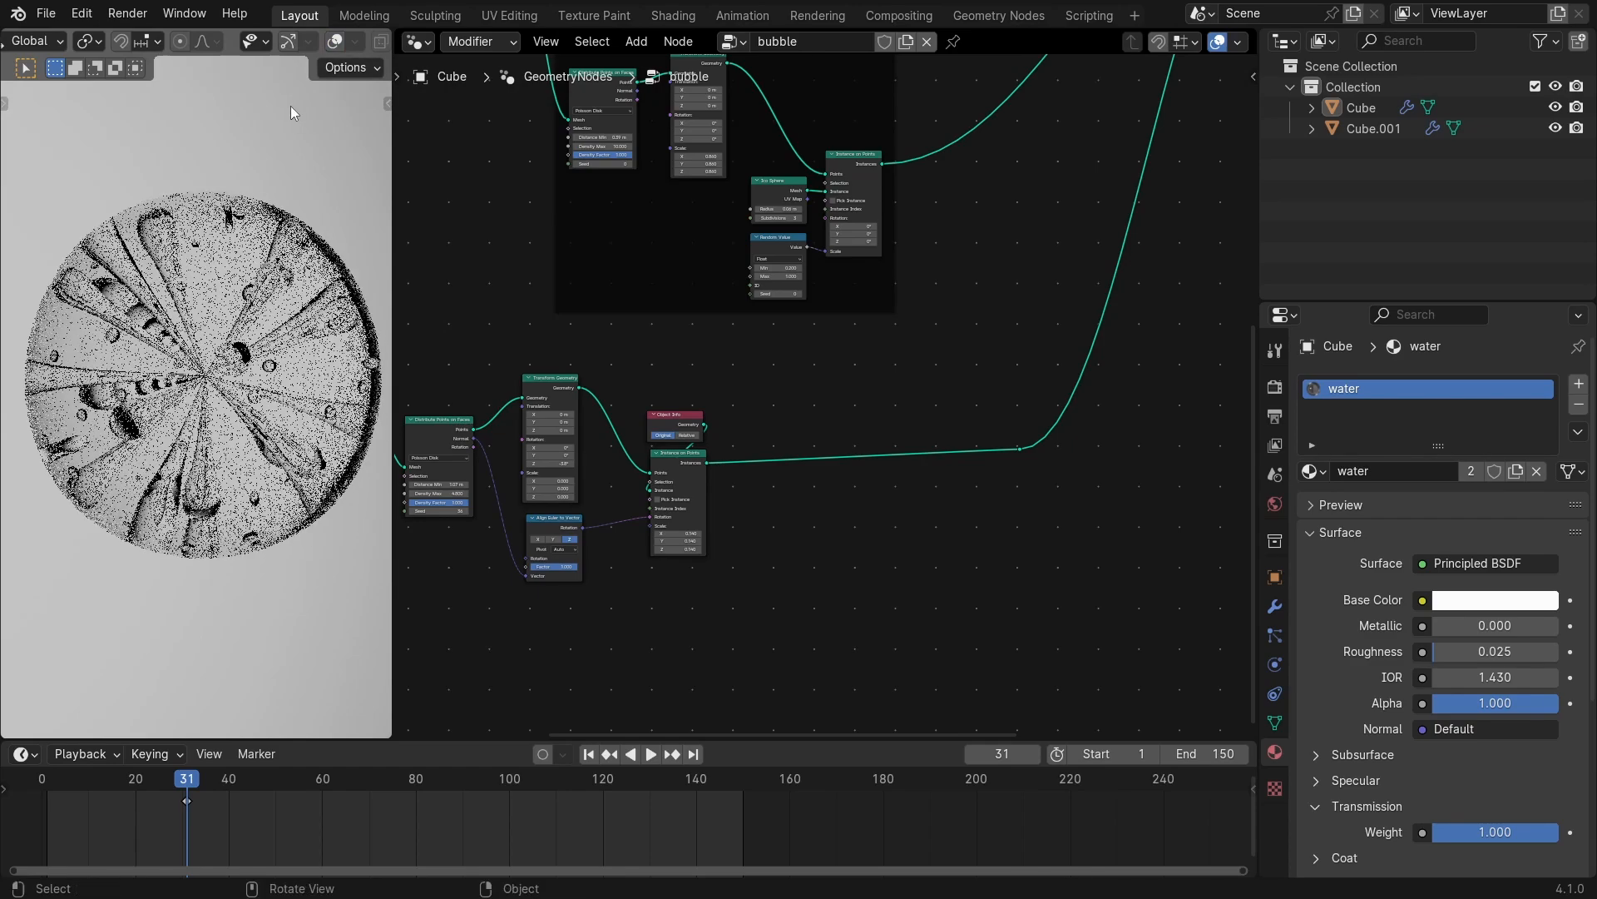
ctrl+middle_drag(303, 121, 318, 132)
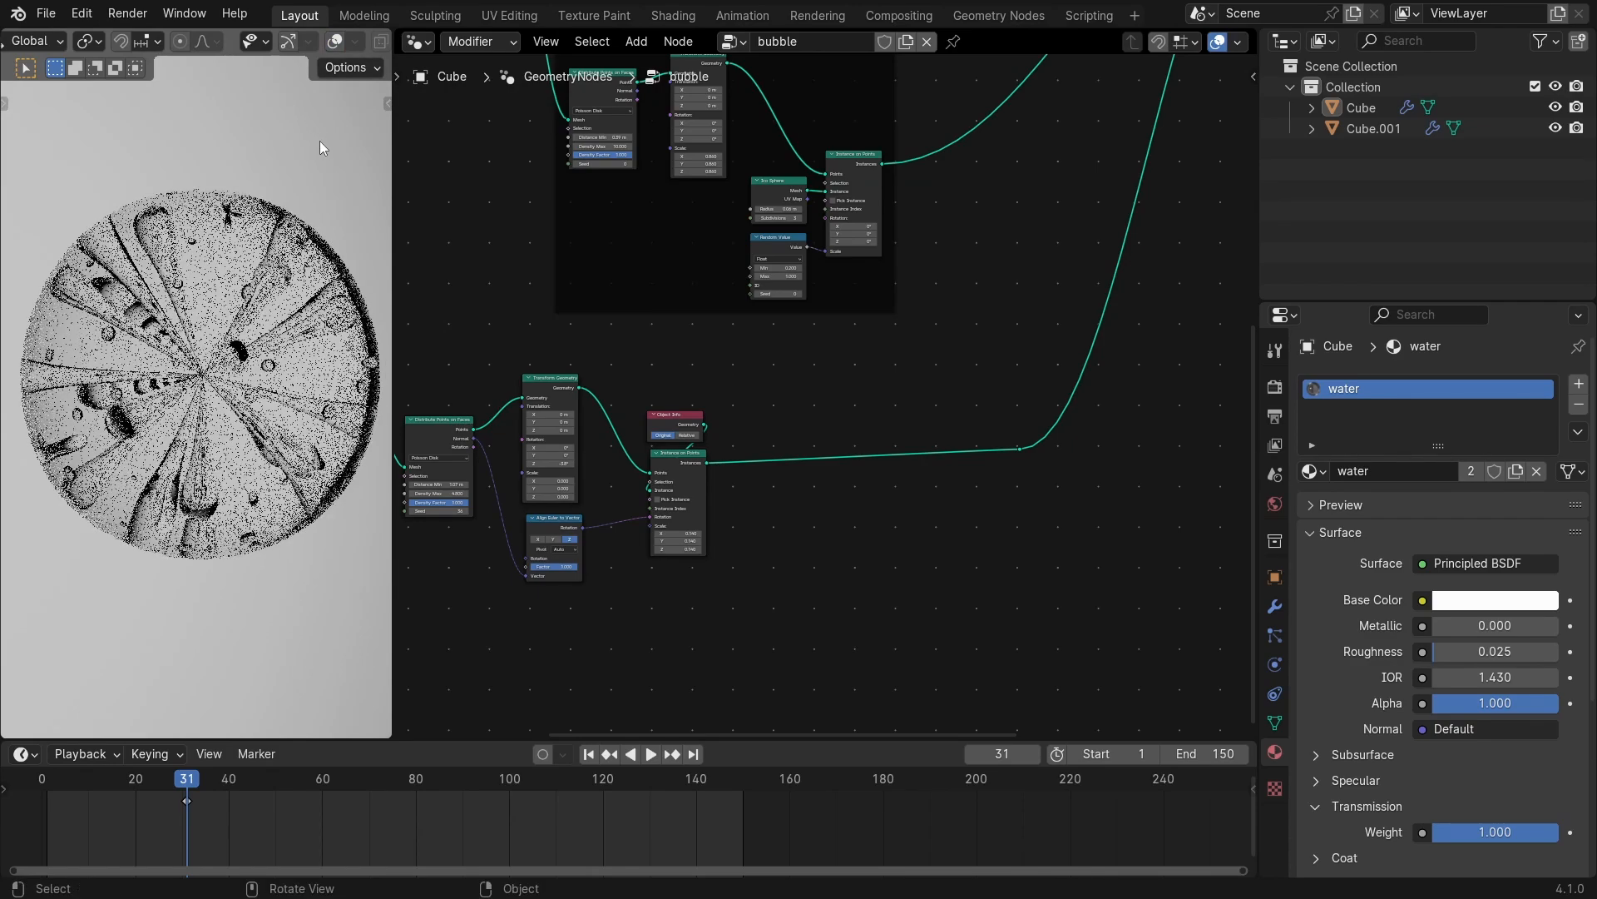
Change the node editor area to a 3D Viewport and open the tapered drop in Edit Mode from the right orthographic view.
middle_drag(557, 396, 725, 268)
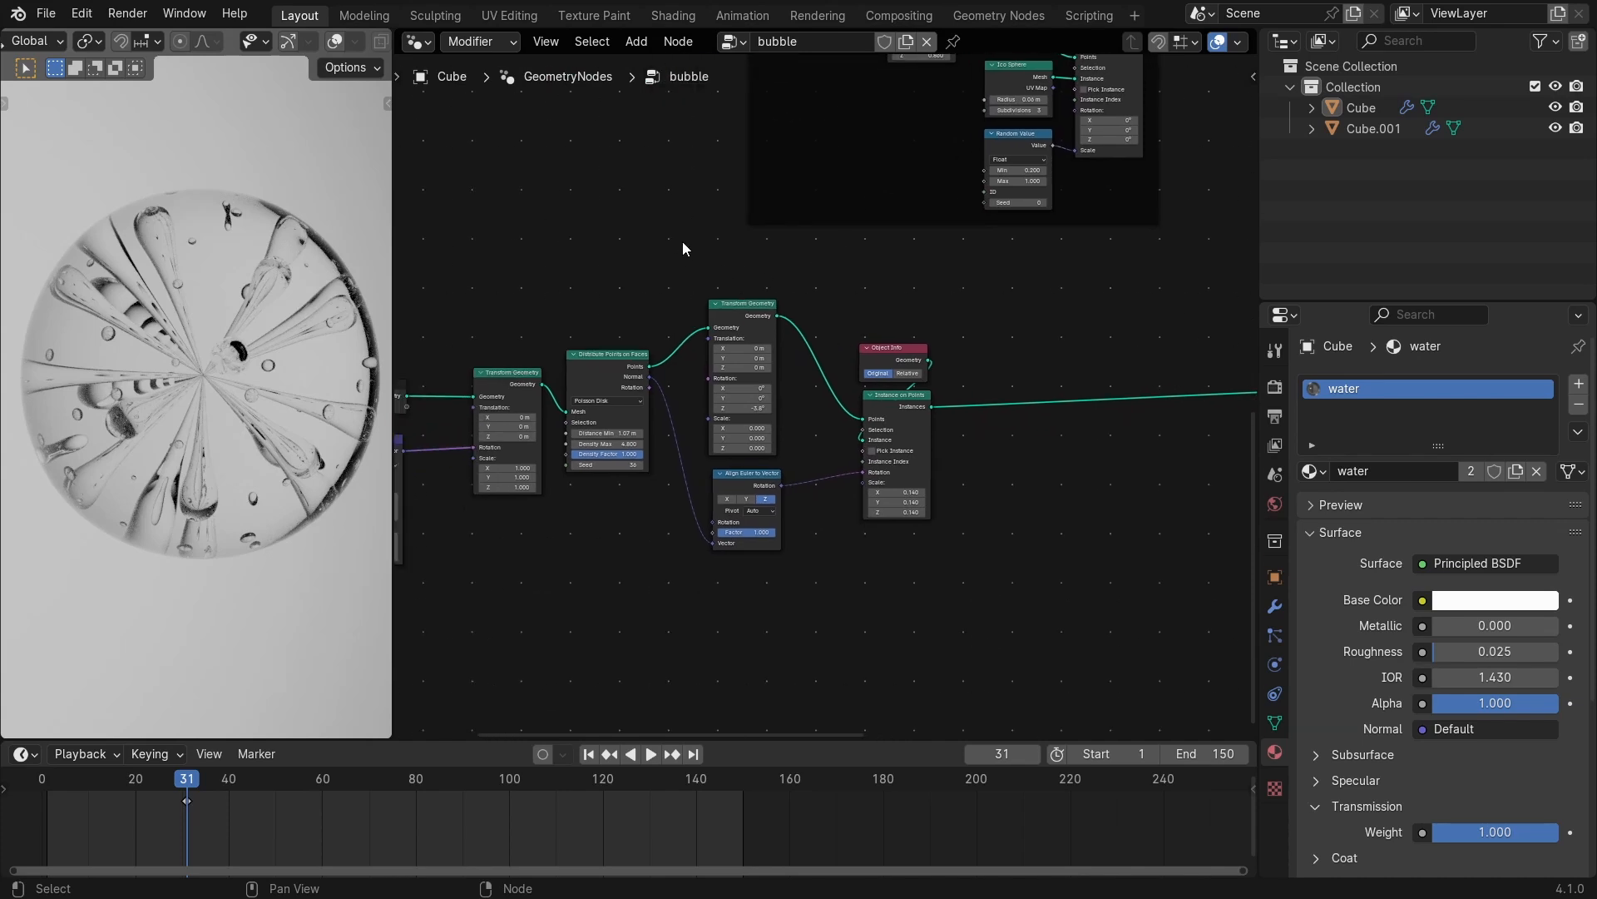
click(418, 41)
click(424, 42)
click(421, 44)
click(465, 96)
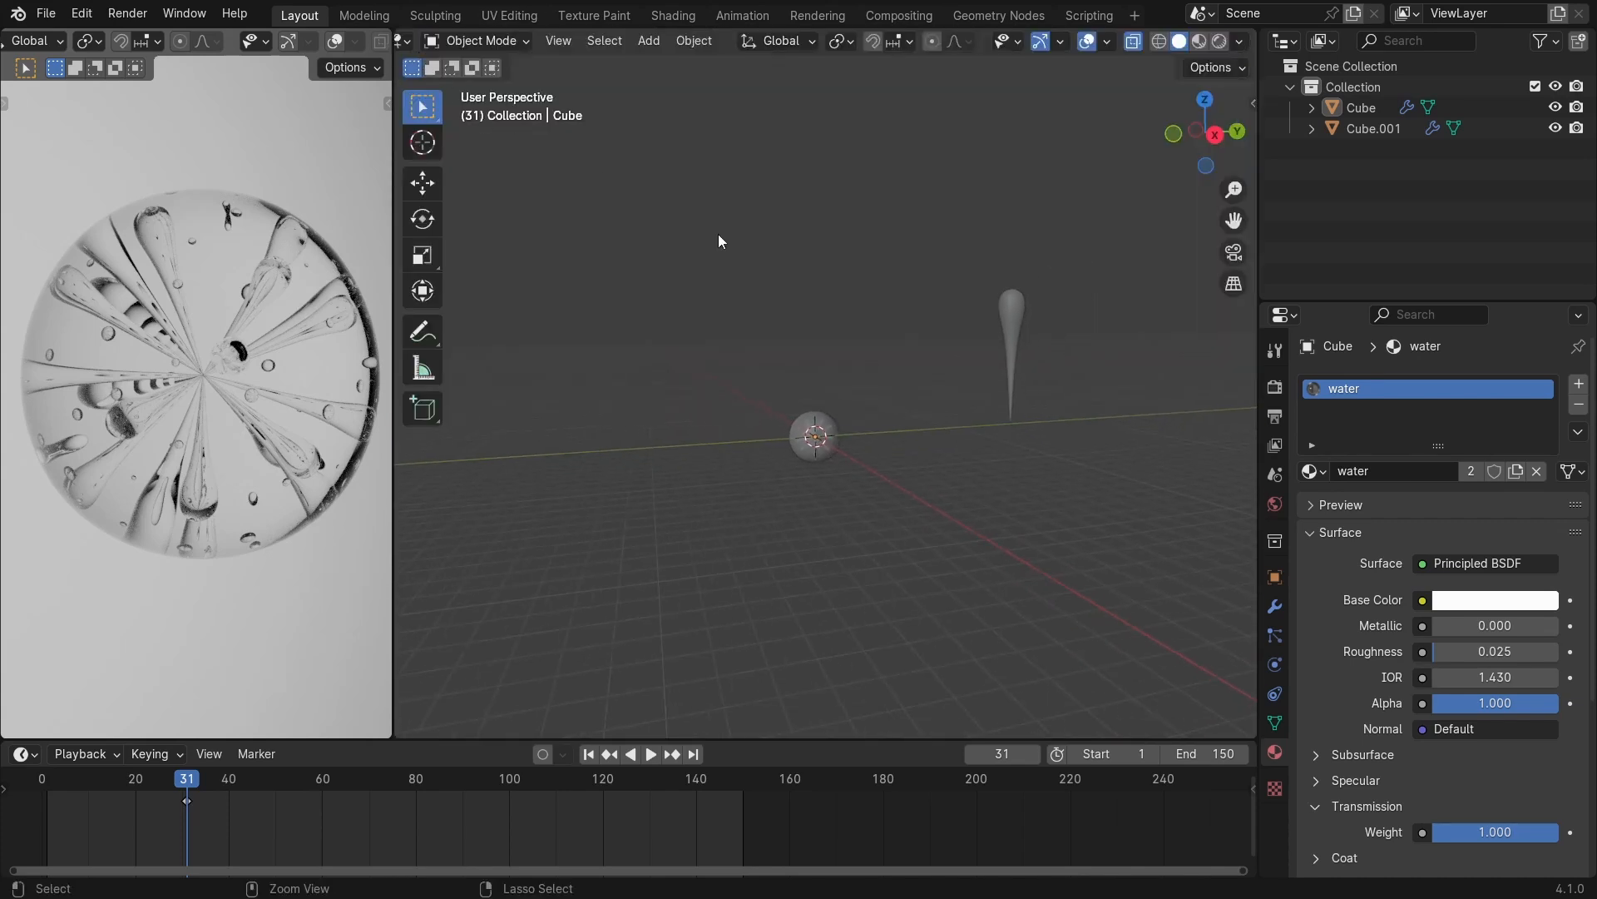
click(1011, 311)
click(1213, 135)
scroll(966, 301, up, 4)
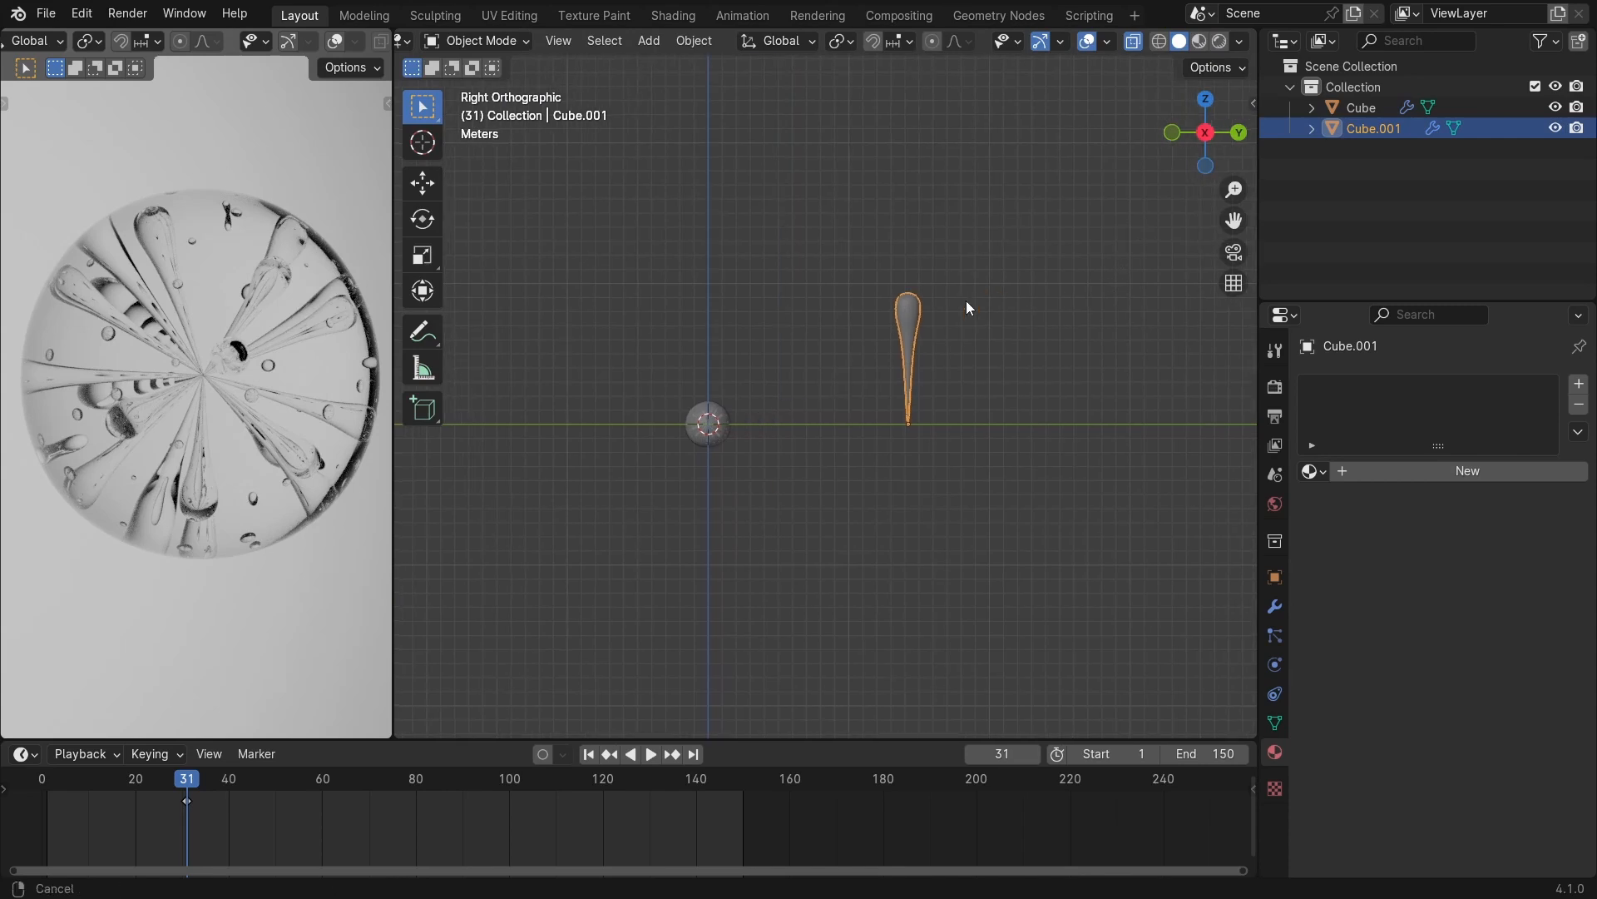
key(Tab)
Scale down the ring of vertices at the drop's neck to make the stem thinner.
scroll(863, 357, up, 1)
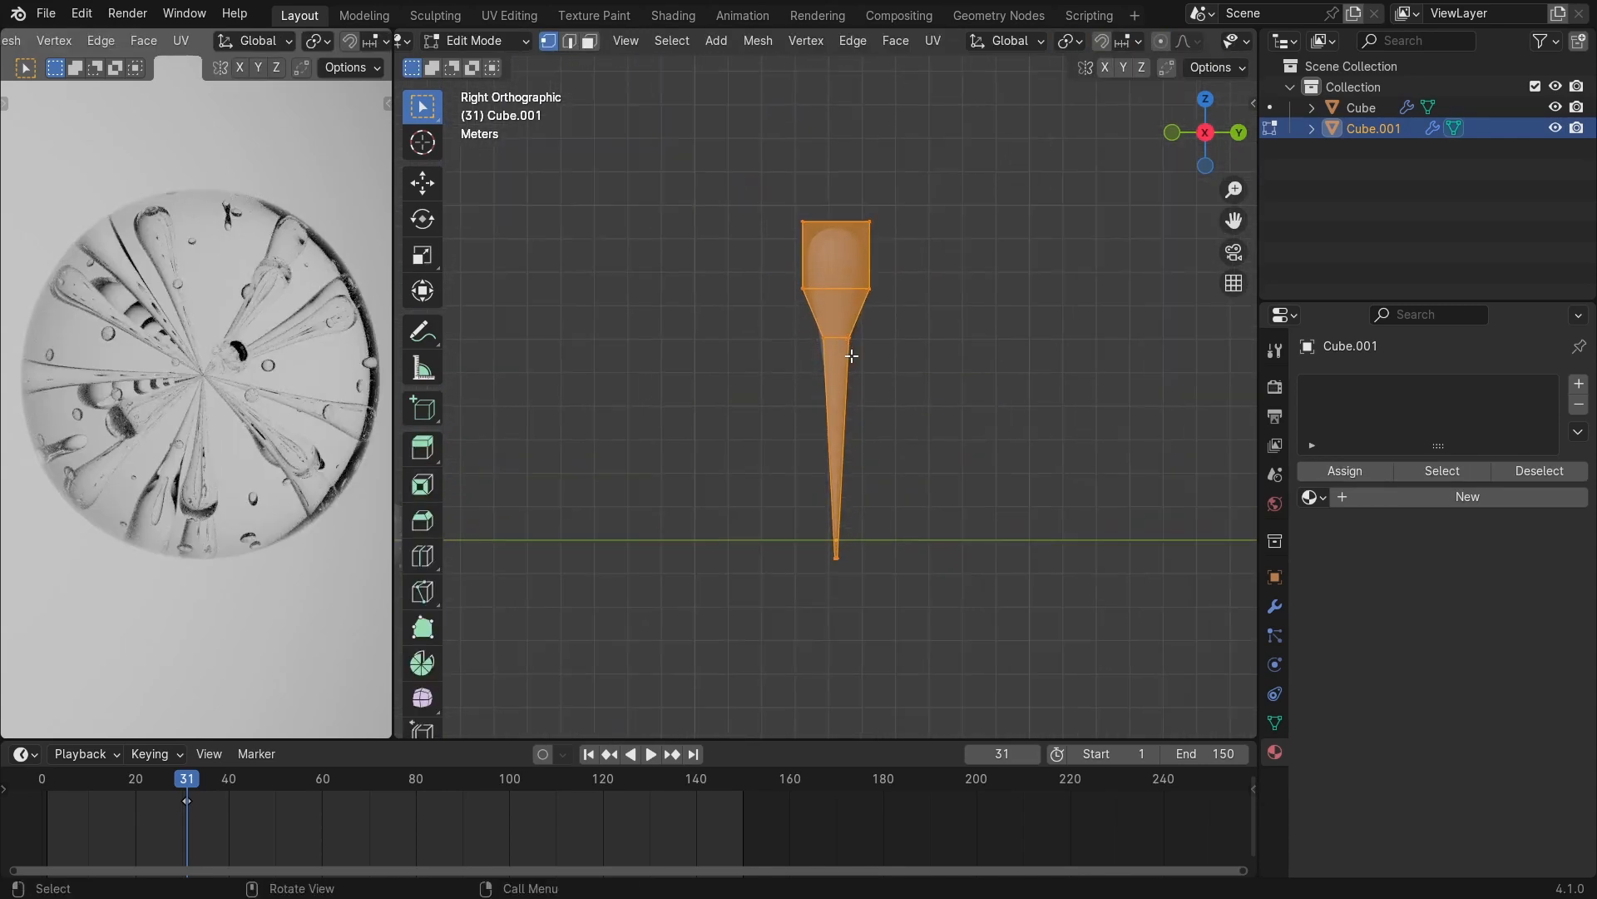
drag(886, 367, 762, 311)
key(alt+z)
key(s)
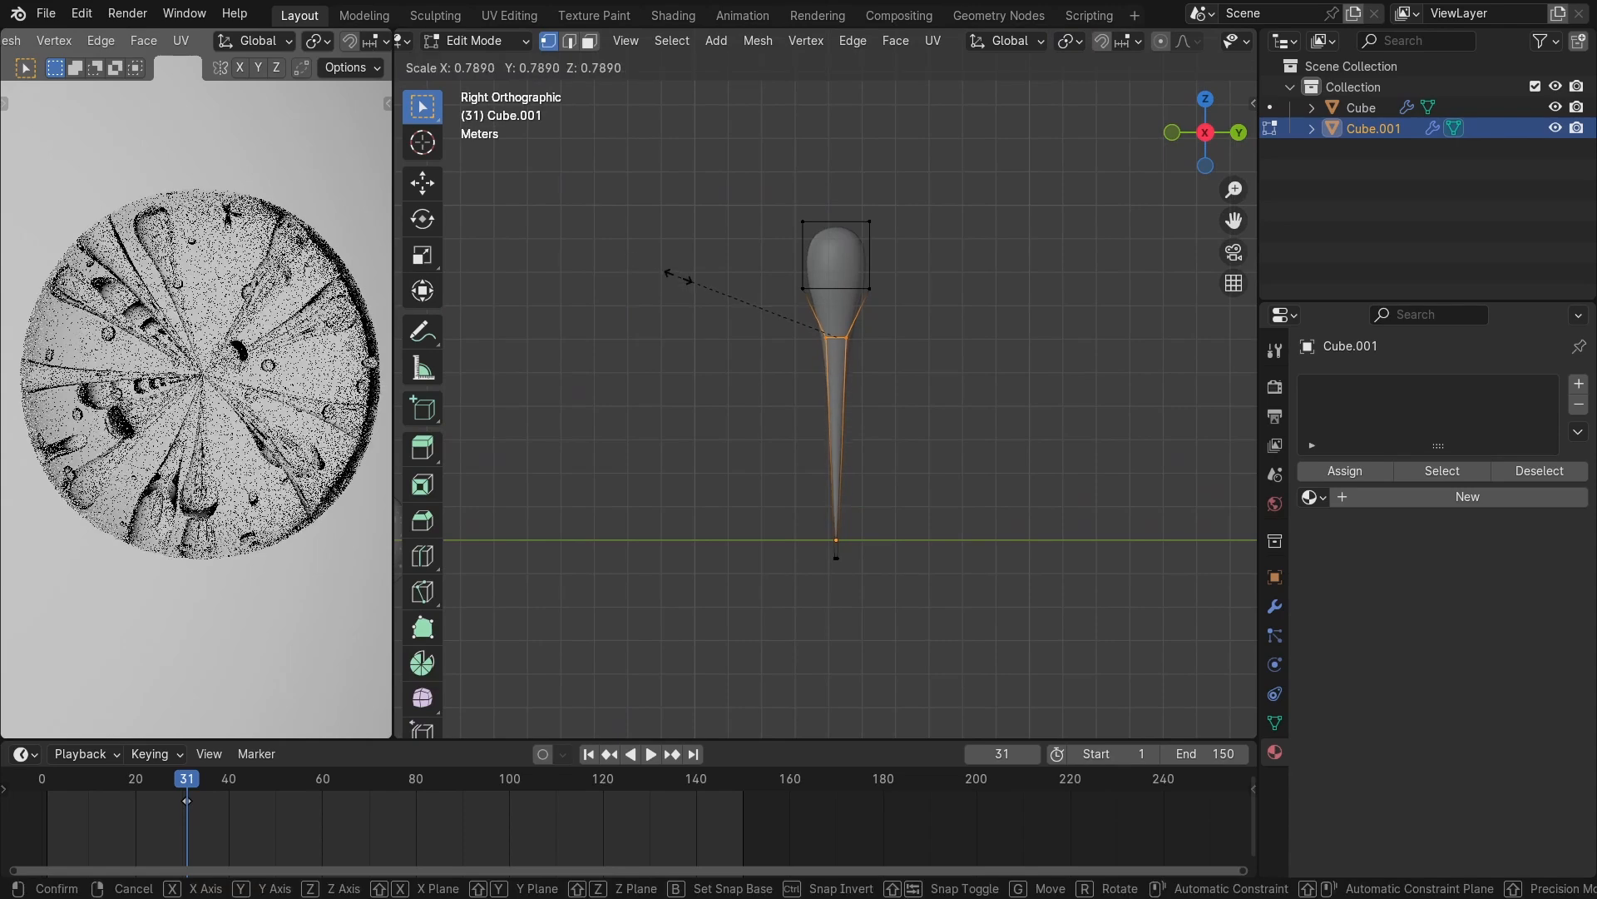
click(774, 321)
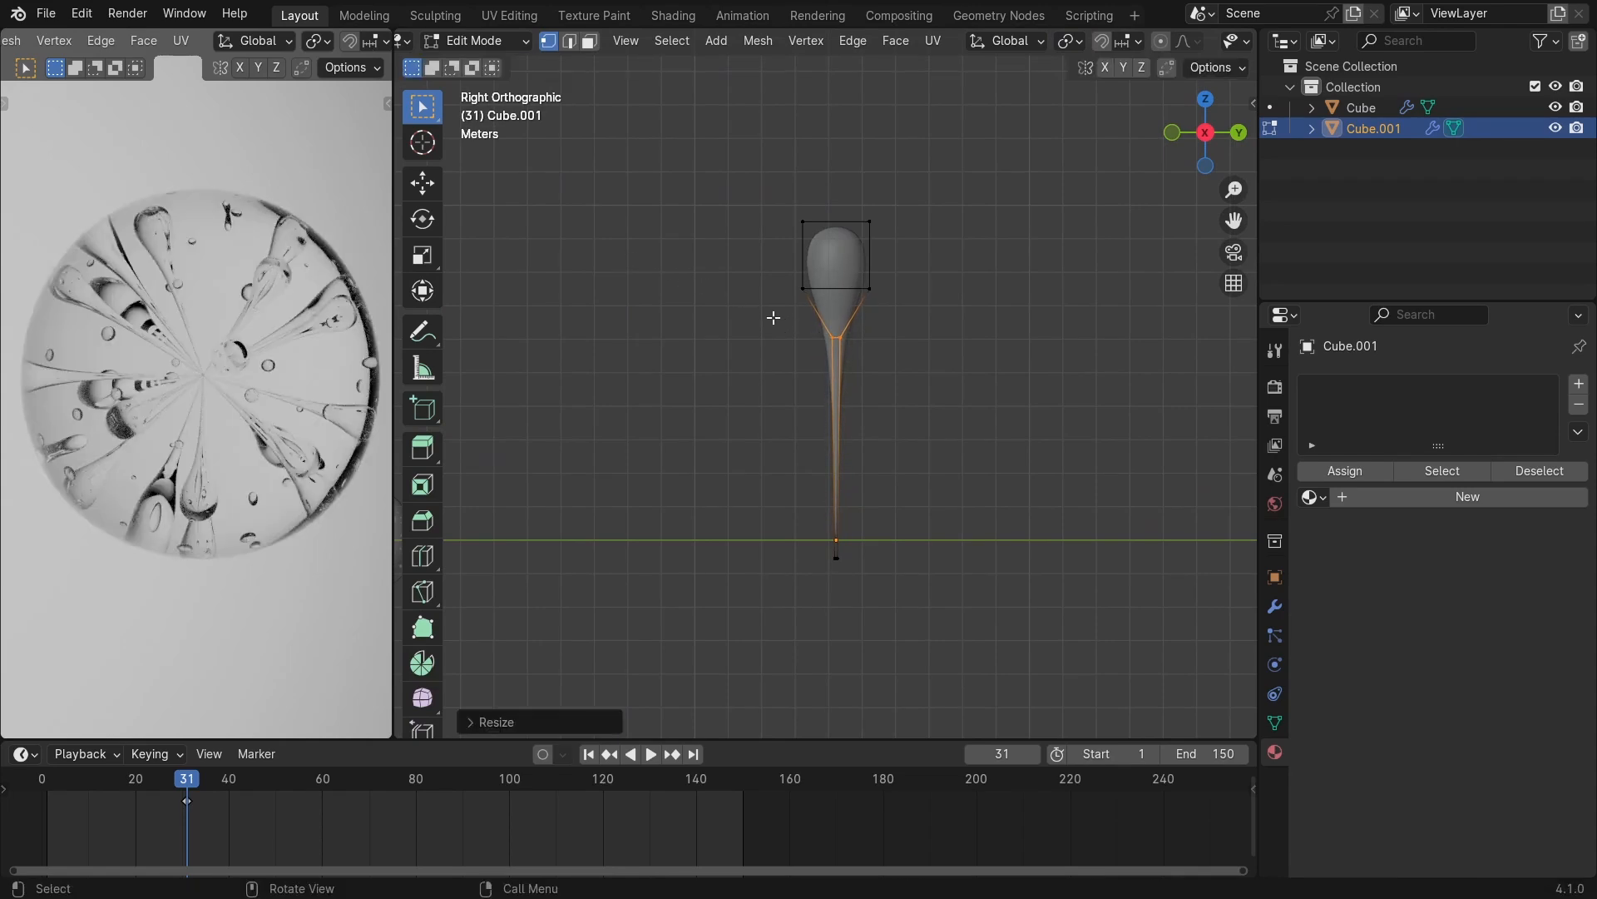
Select all vertices of the drop's upper block and scale them down to make the head smaller.
key(alt+z)
drag(893, 301, 725, 182)
key(alt+z)
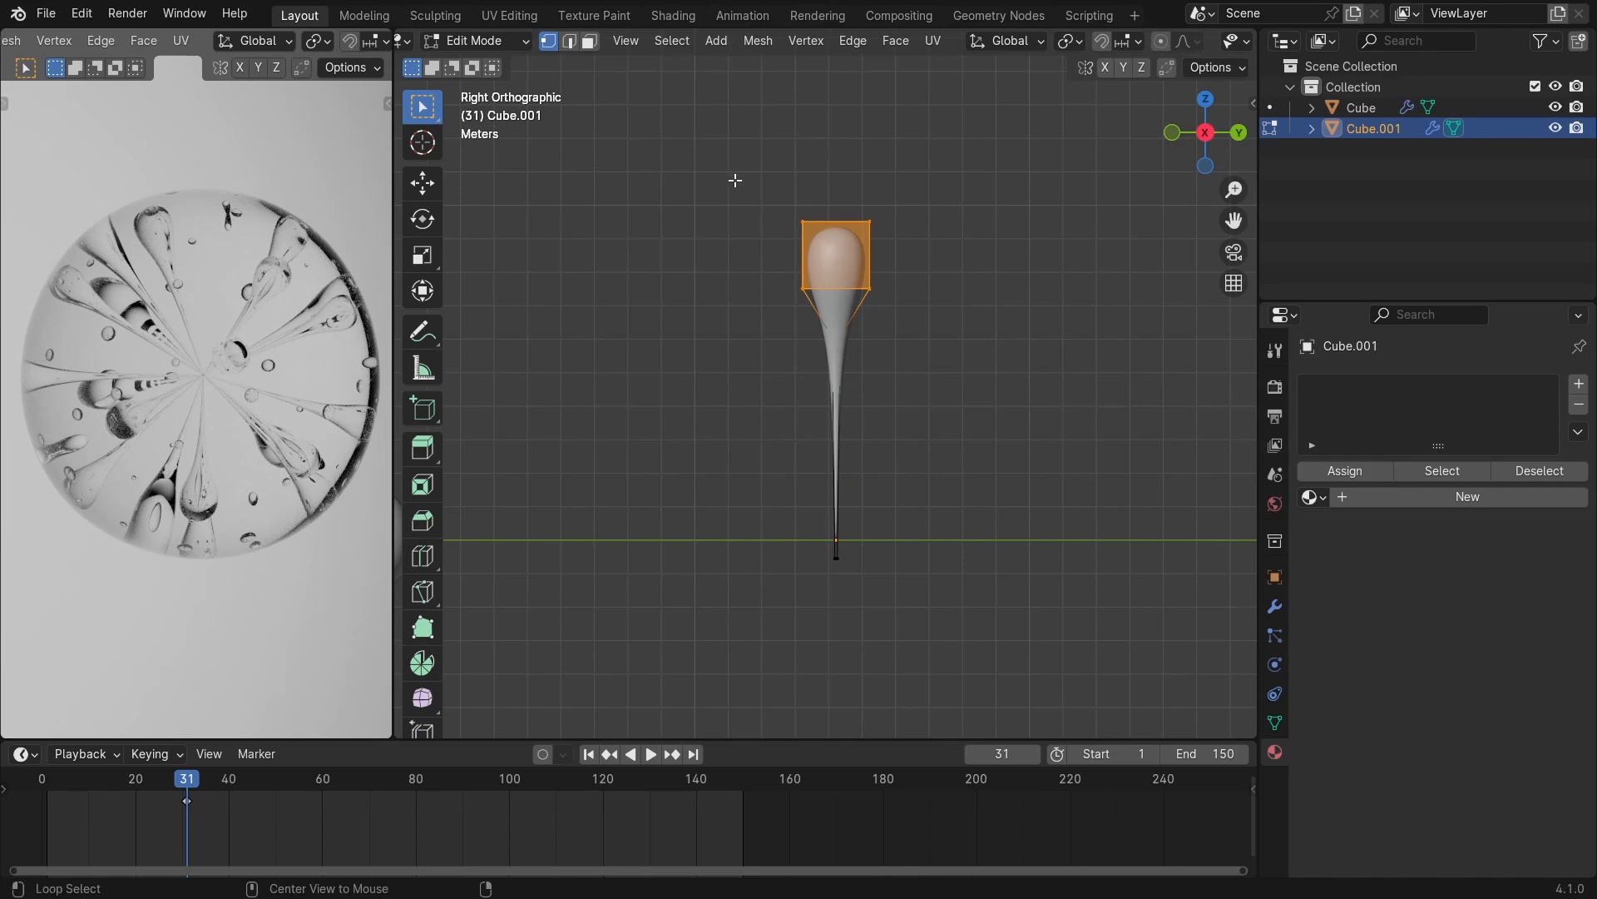
key(s)
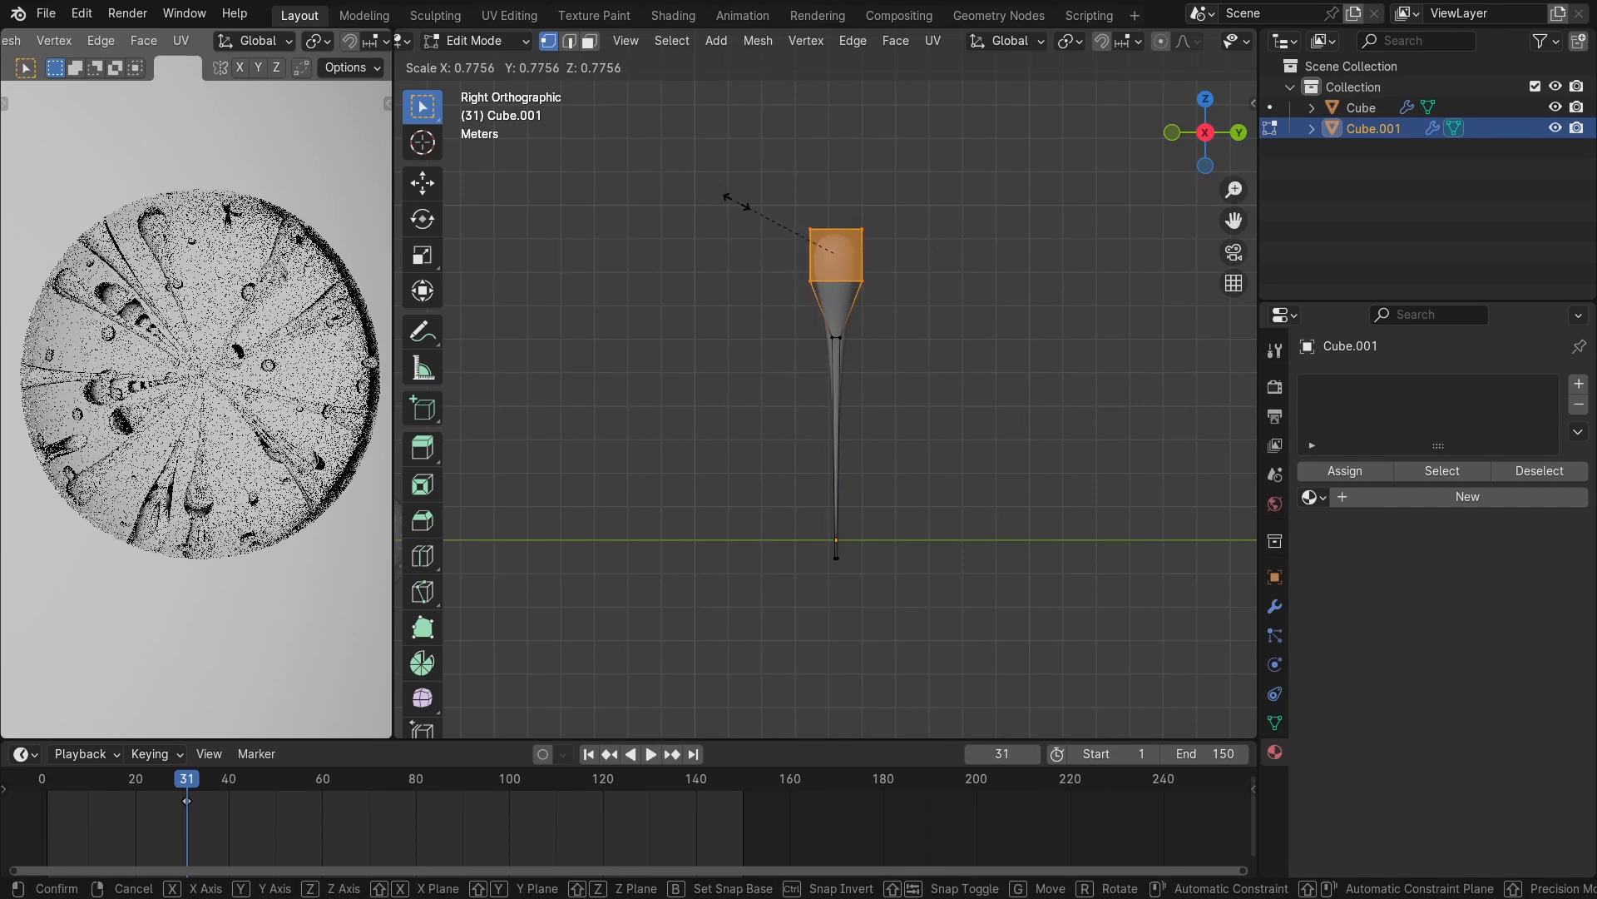
click(736, 199)
key(s)
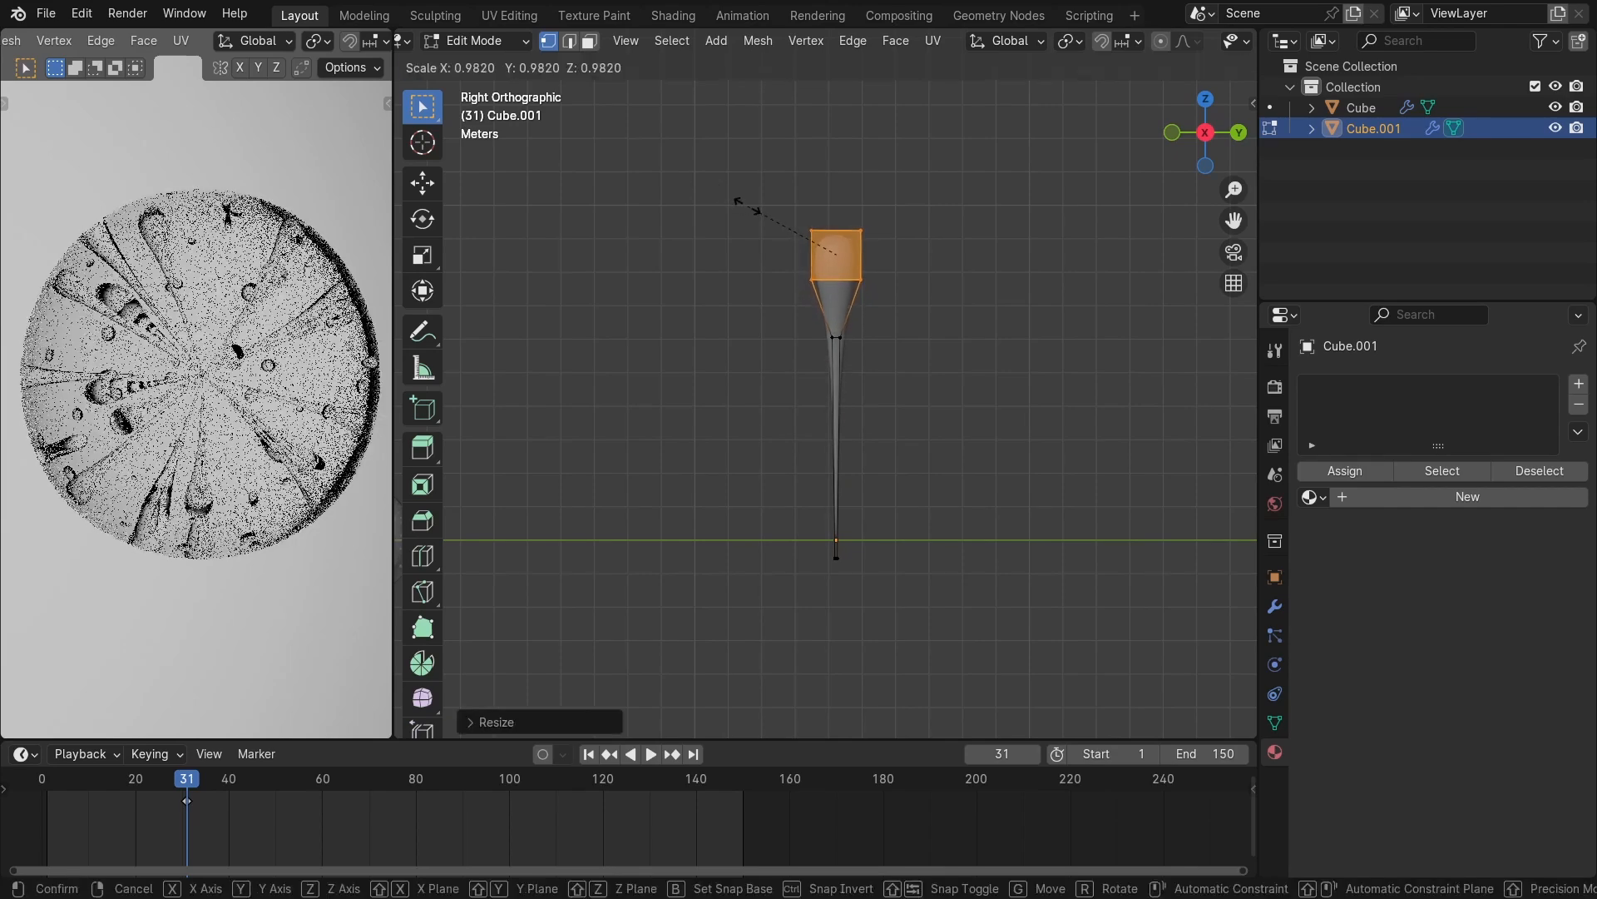
click(751, 212)
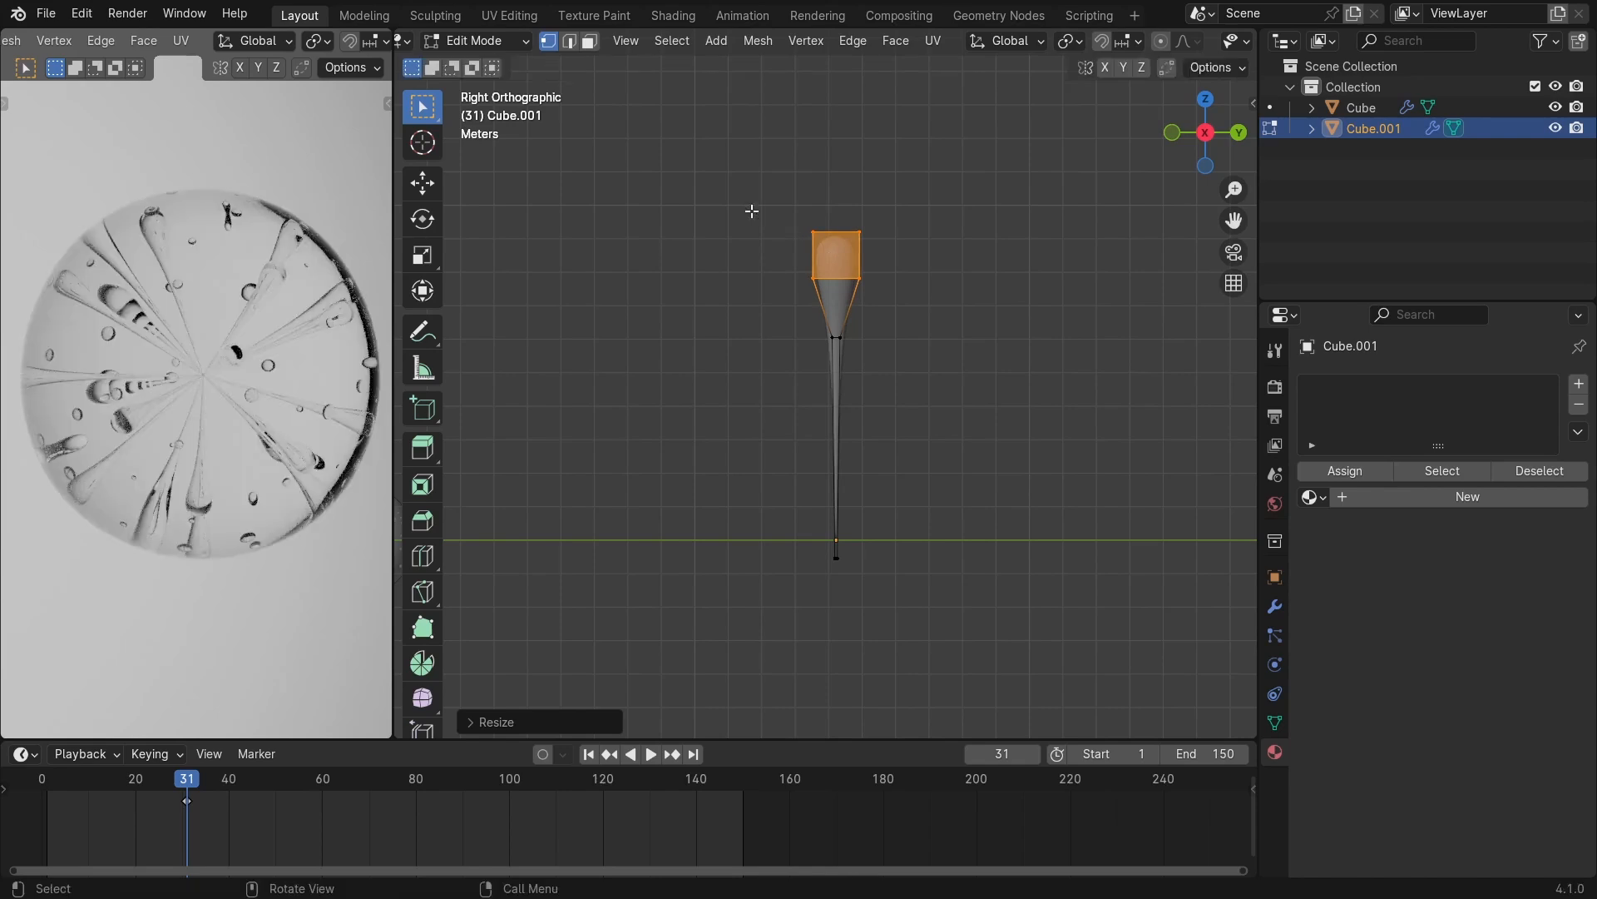
Lower the drop's selected head vertices about 0.72 m along the global Z axis.
key(g)
key(z)
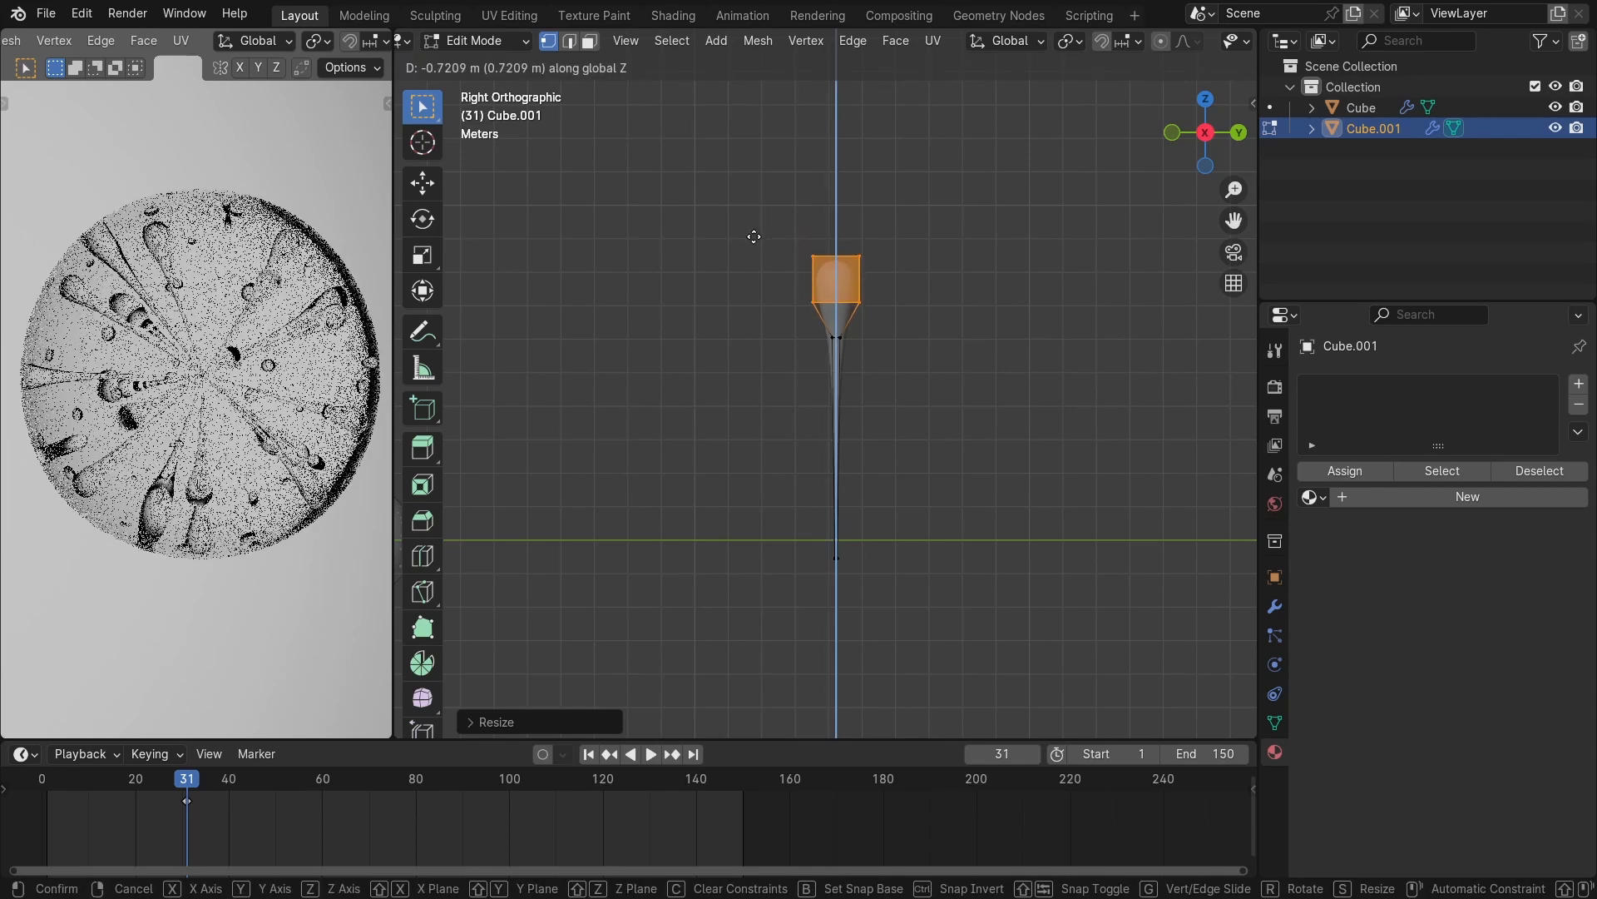
click(754, 235)
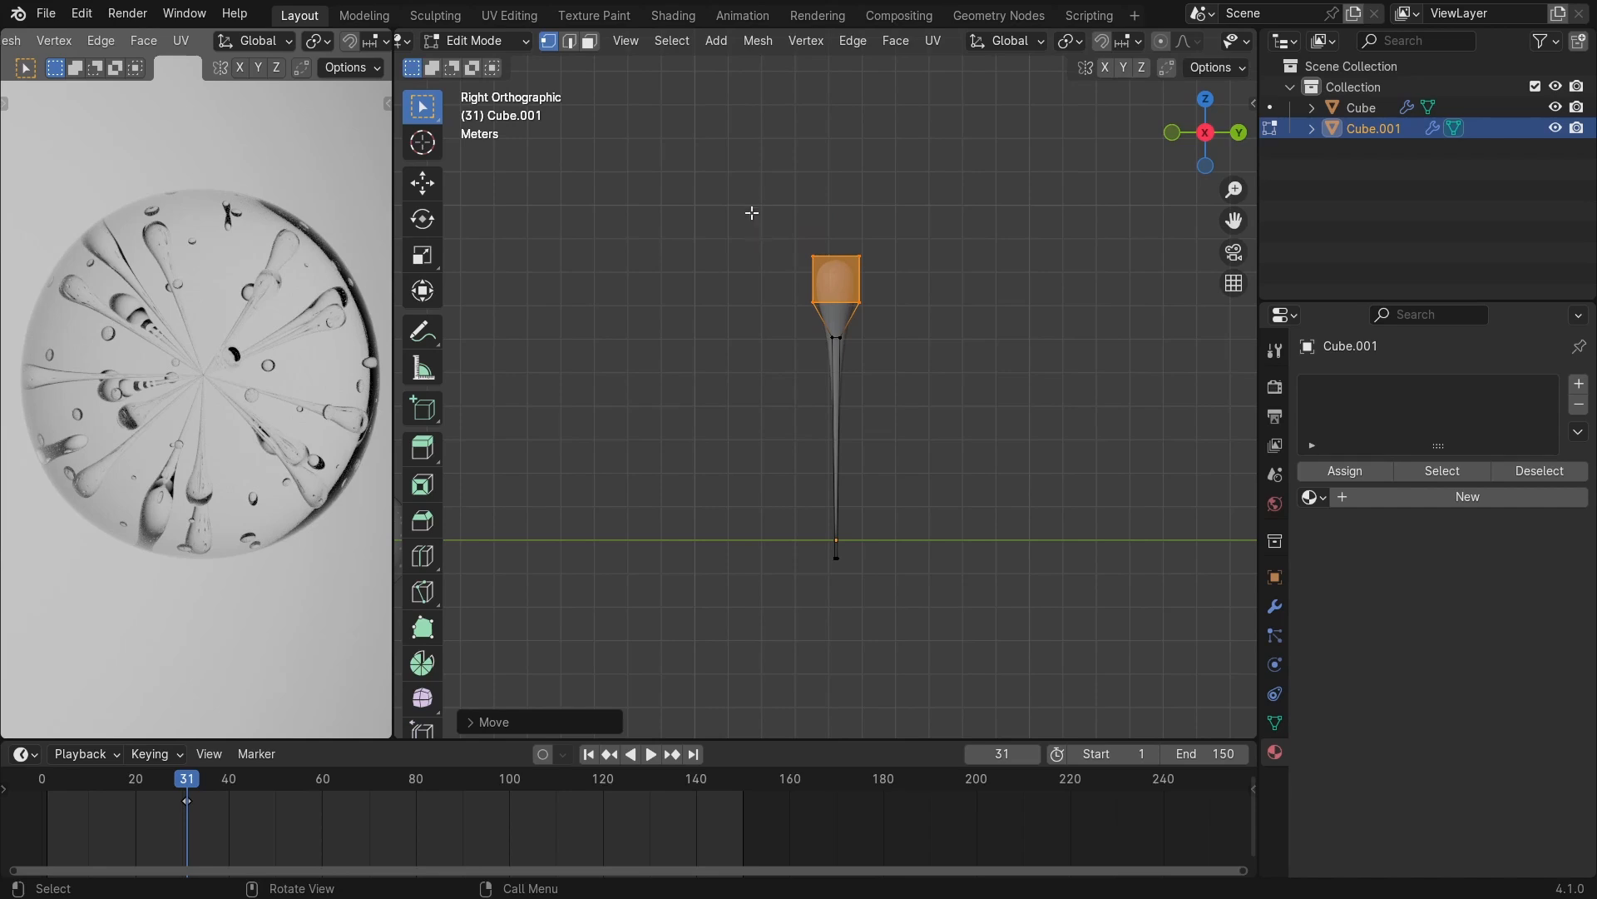
Change the drop's viewport area back to the Geometry Node Editor, leave Edit Mode, select the bubble and save the file.
scroll(478, 42, up, 1)
click(426, 40)
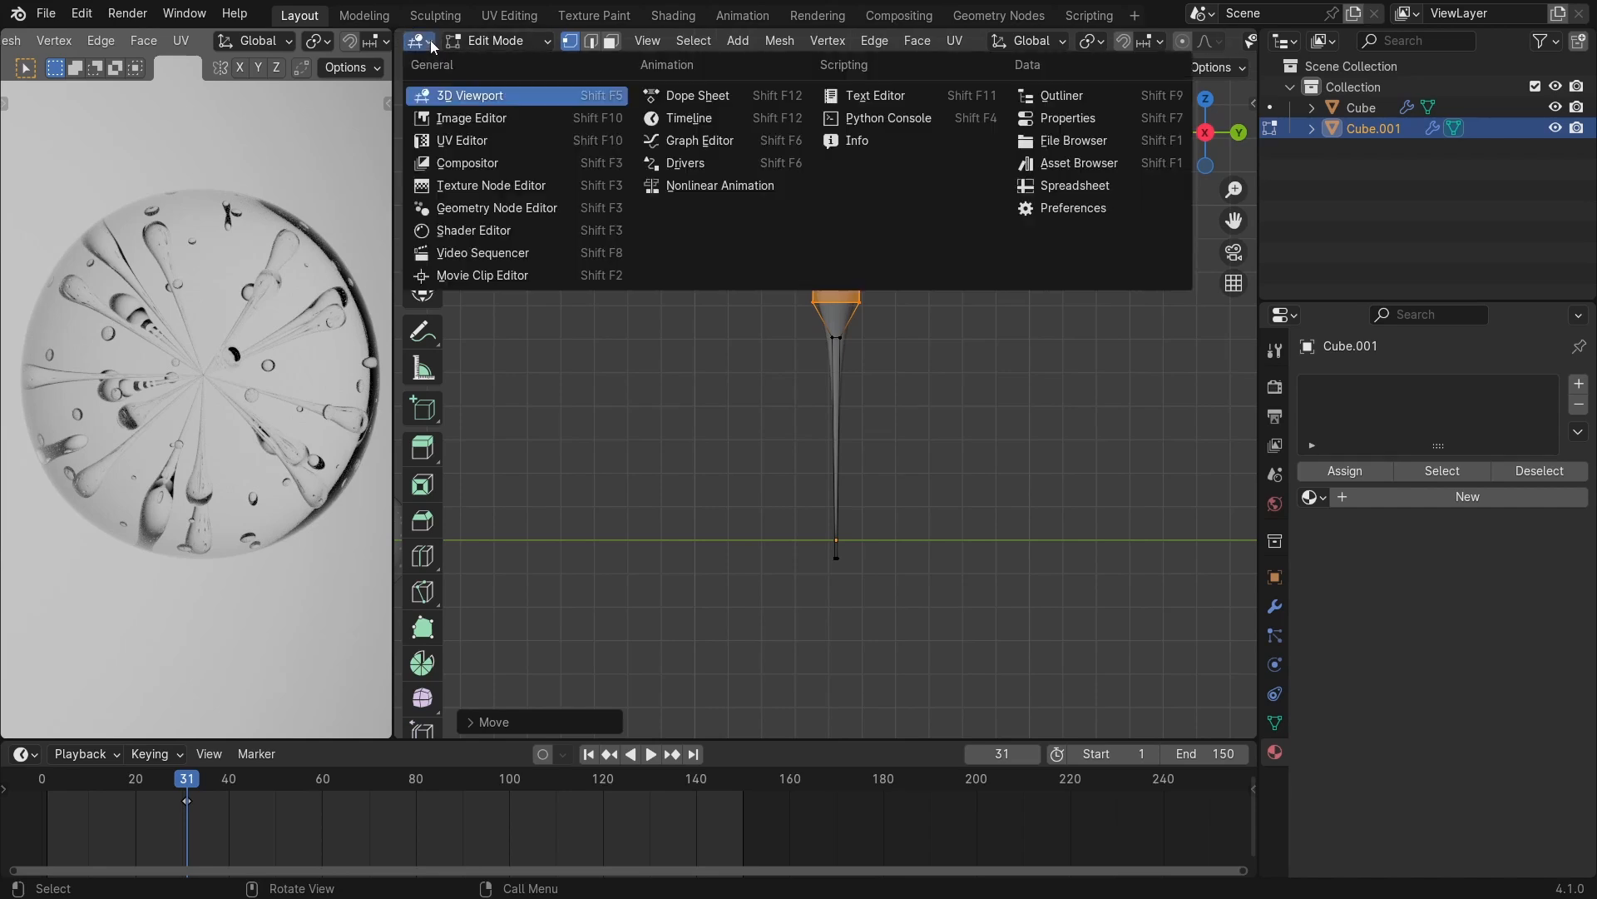
key(g)
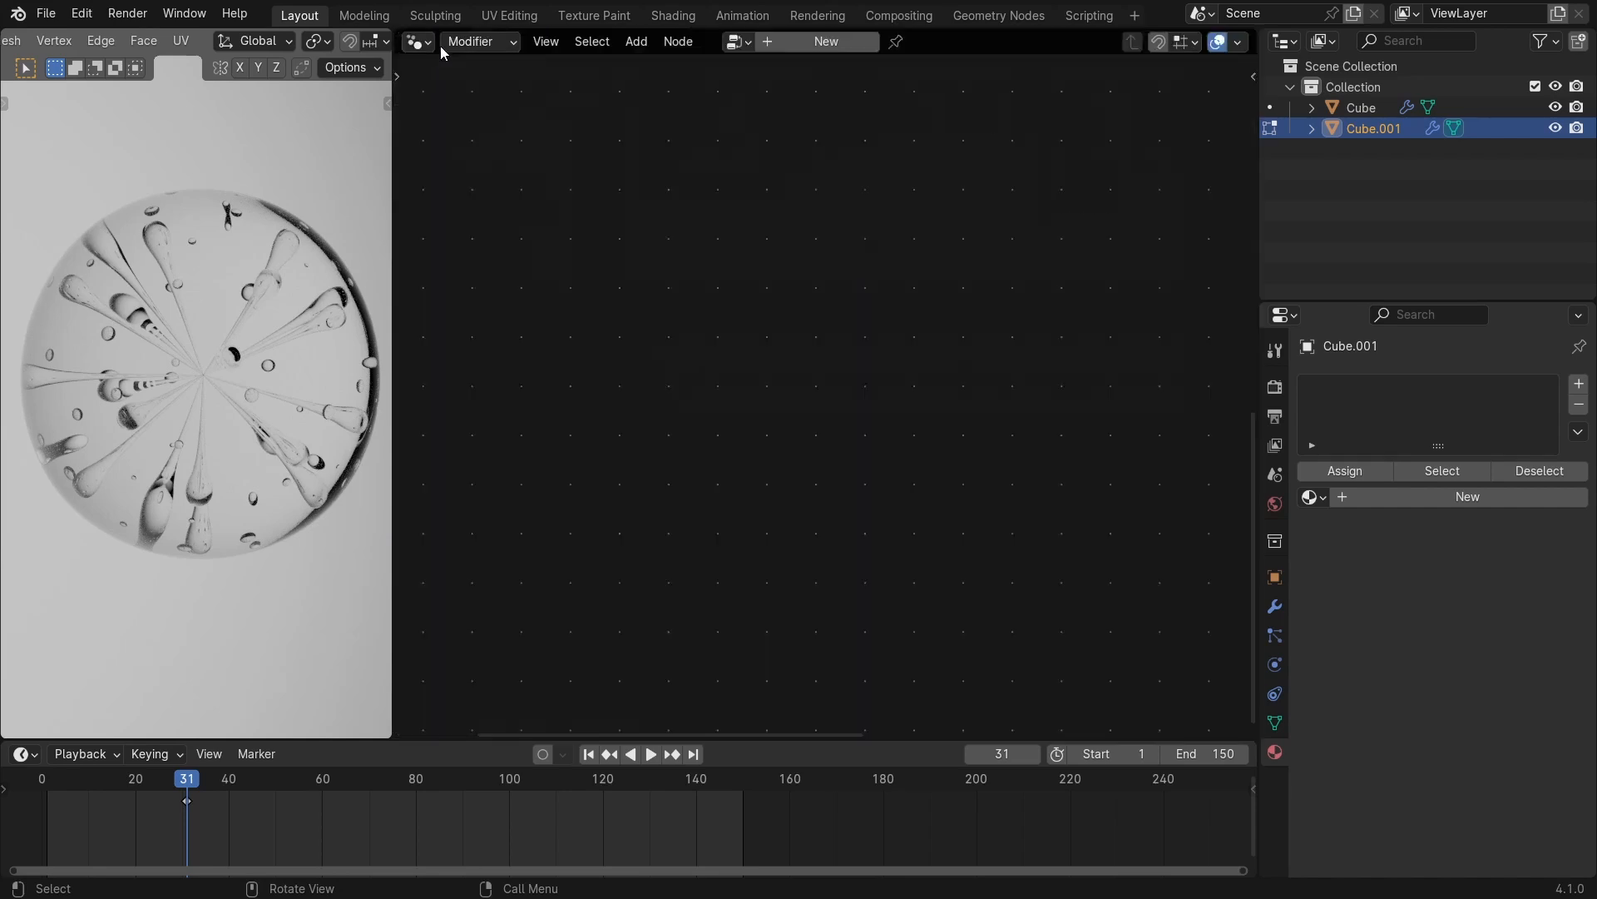
key(Tab)
click(267, 276)
key(ctrl+s)
Set Density Max to 10.200 on the drops' Distribute Points on Faces node and save the file.
ctrl+middle_drag(770, 343, 718, 378)
drag(718, 379, 758, 364)
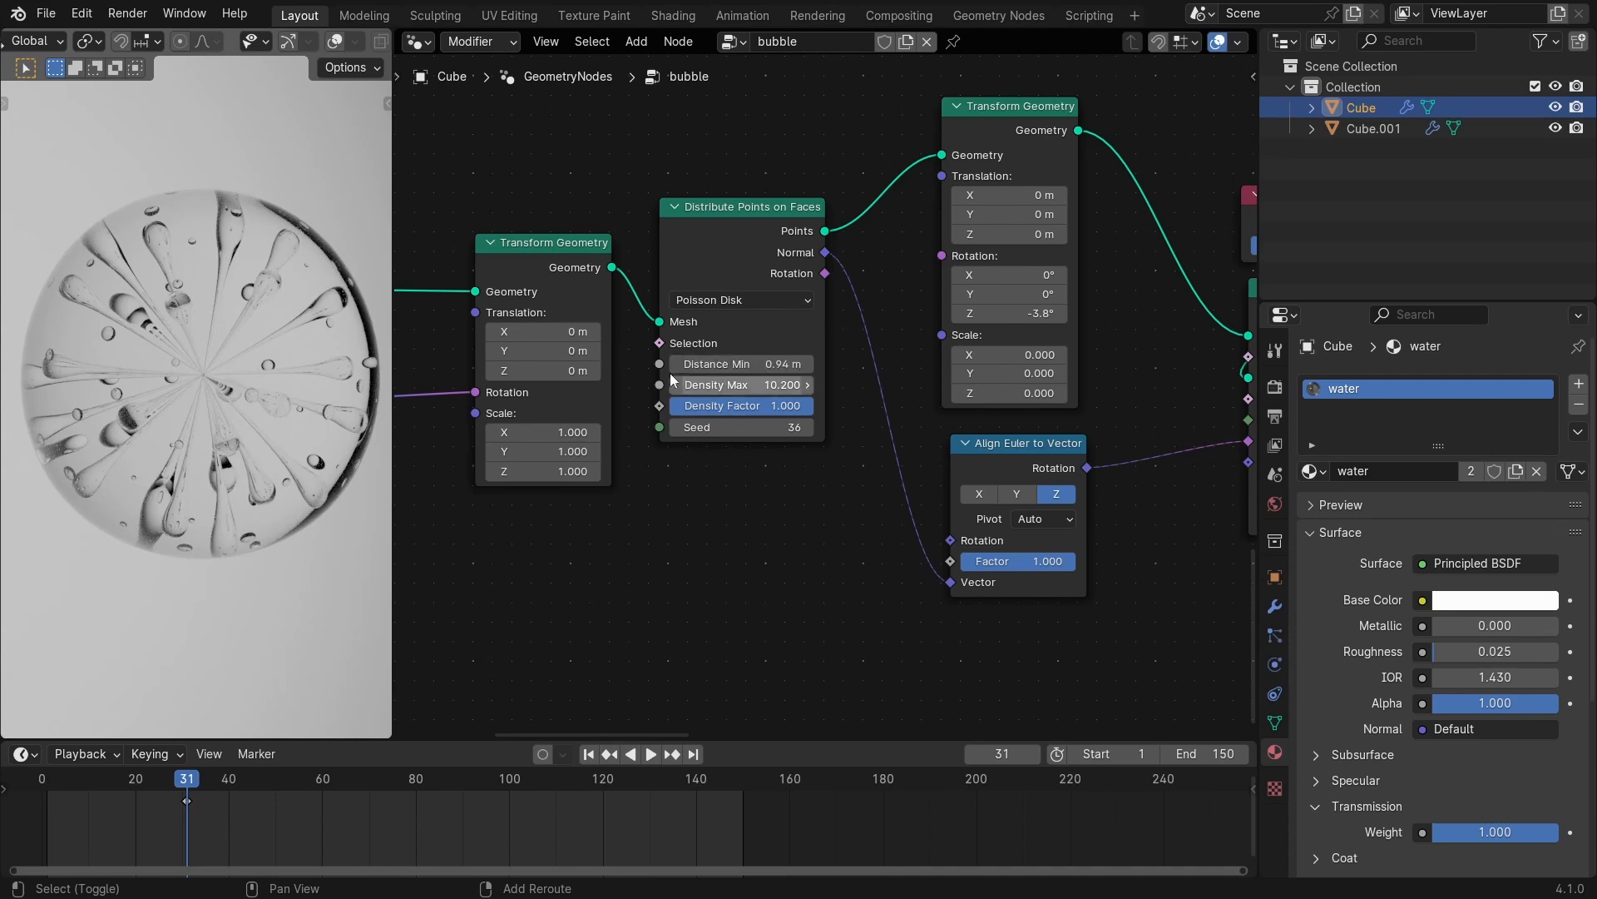
key(ctrl+s)
Lower the water material's IOR to 1.350 and save the file.
middle_drag(252, 306, 341, 233)
drag(1474, 668, 1458, 673)
key(ctrl+s)
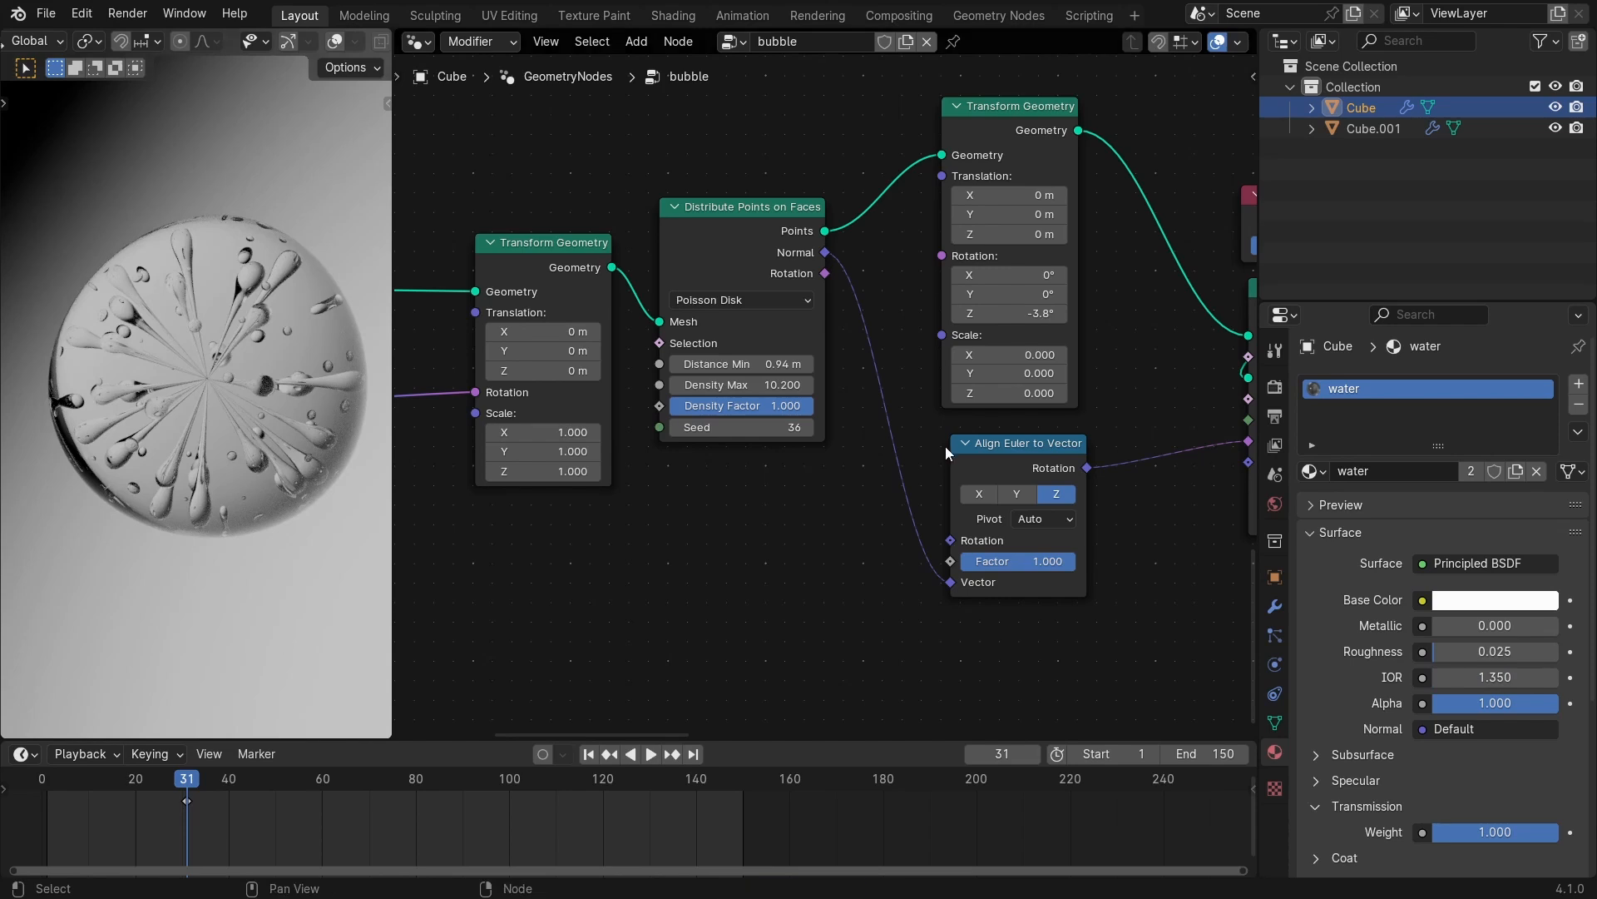
Insert a Scale Instances node on the link coming out of the drops' Instance on Points node.
ctrl+middle_drag(898, 377, 907, 466)
middle_drag(1082, 418, 743, 468)
ctrl+middle_drag(894, 493, 903, 420)
middle_drag(1011, 412, 904, 400)
key(shift+a)
click(912, 378)
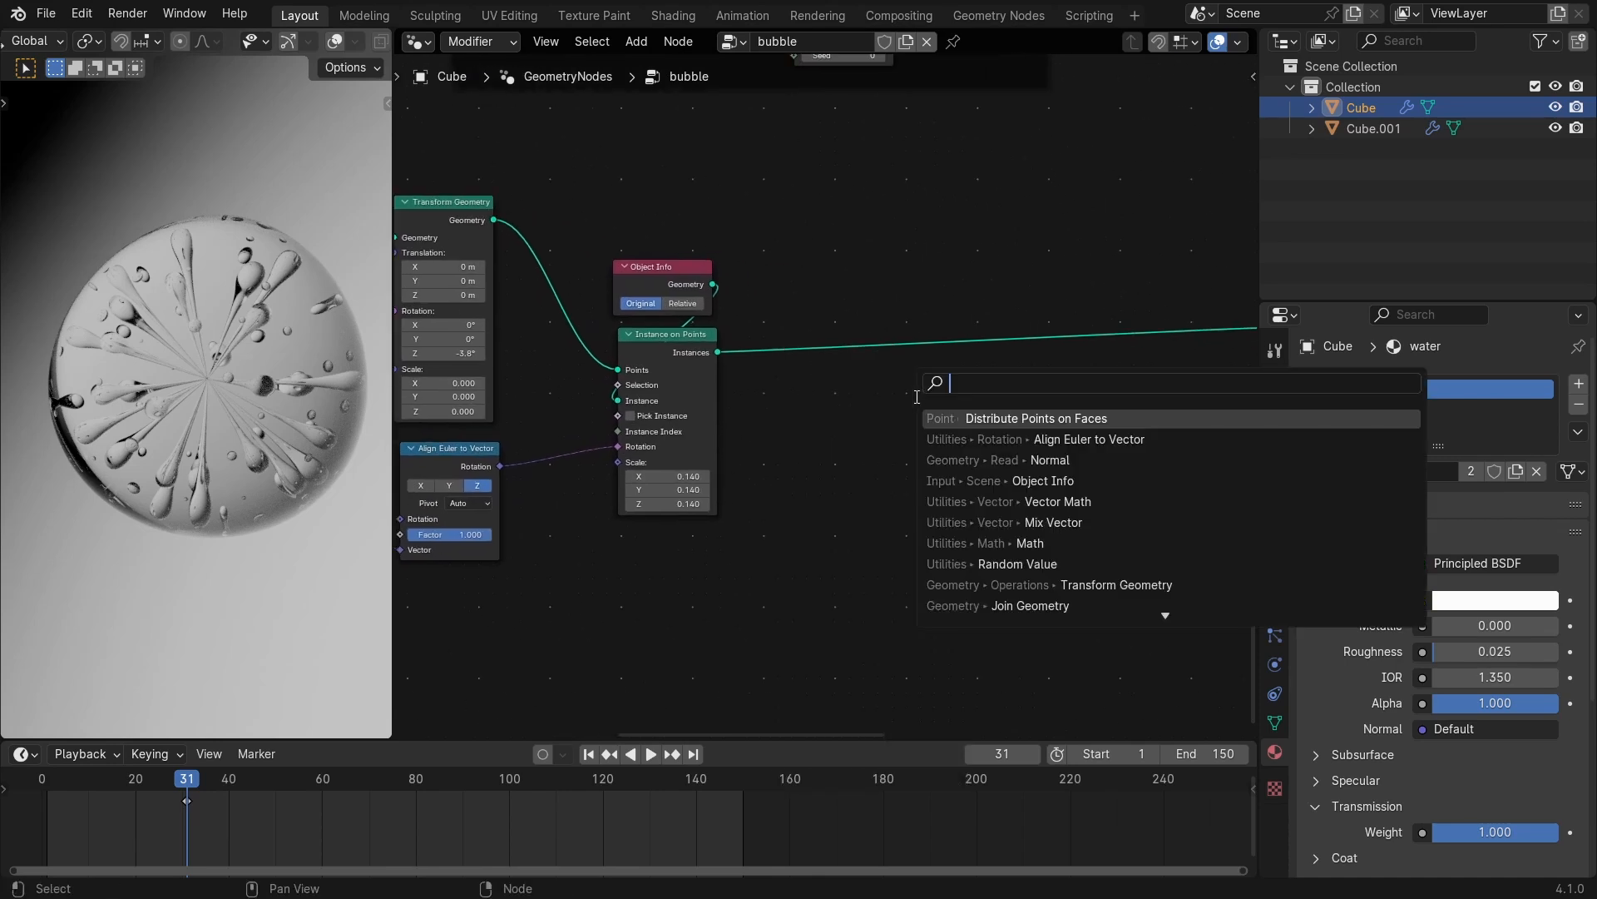
text(sca)
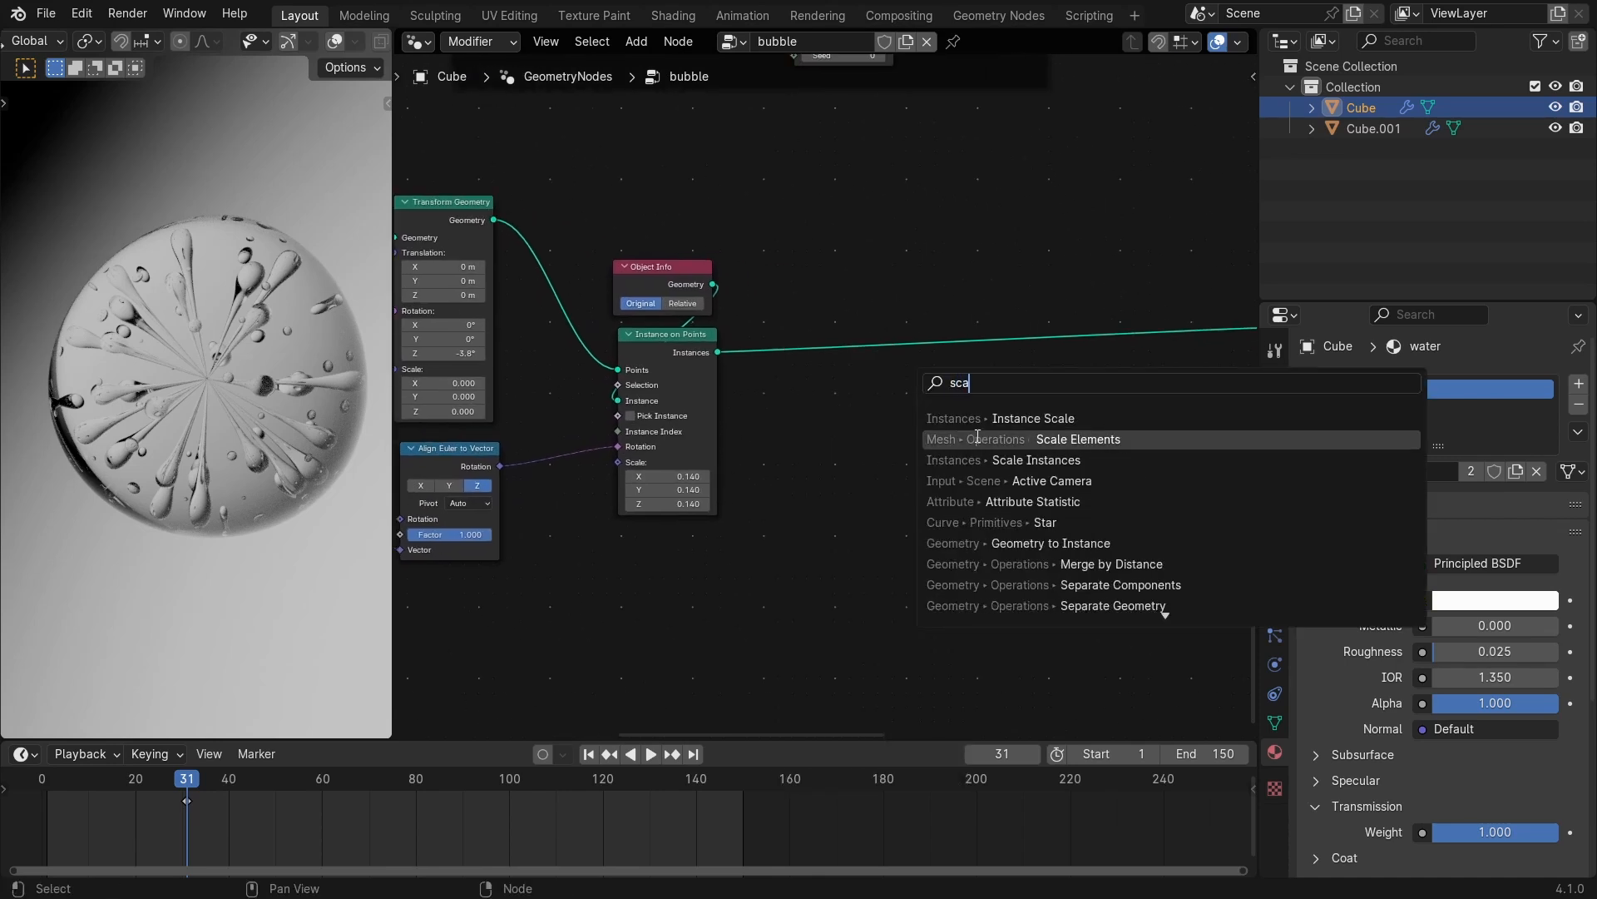
click(979, 459)
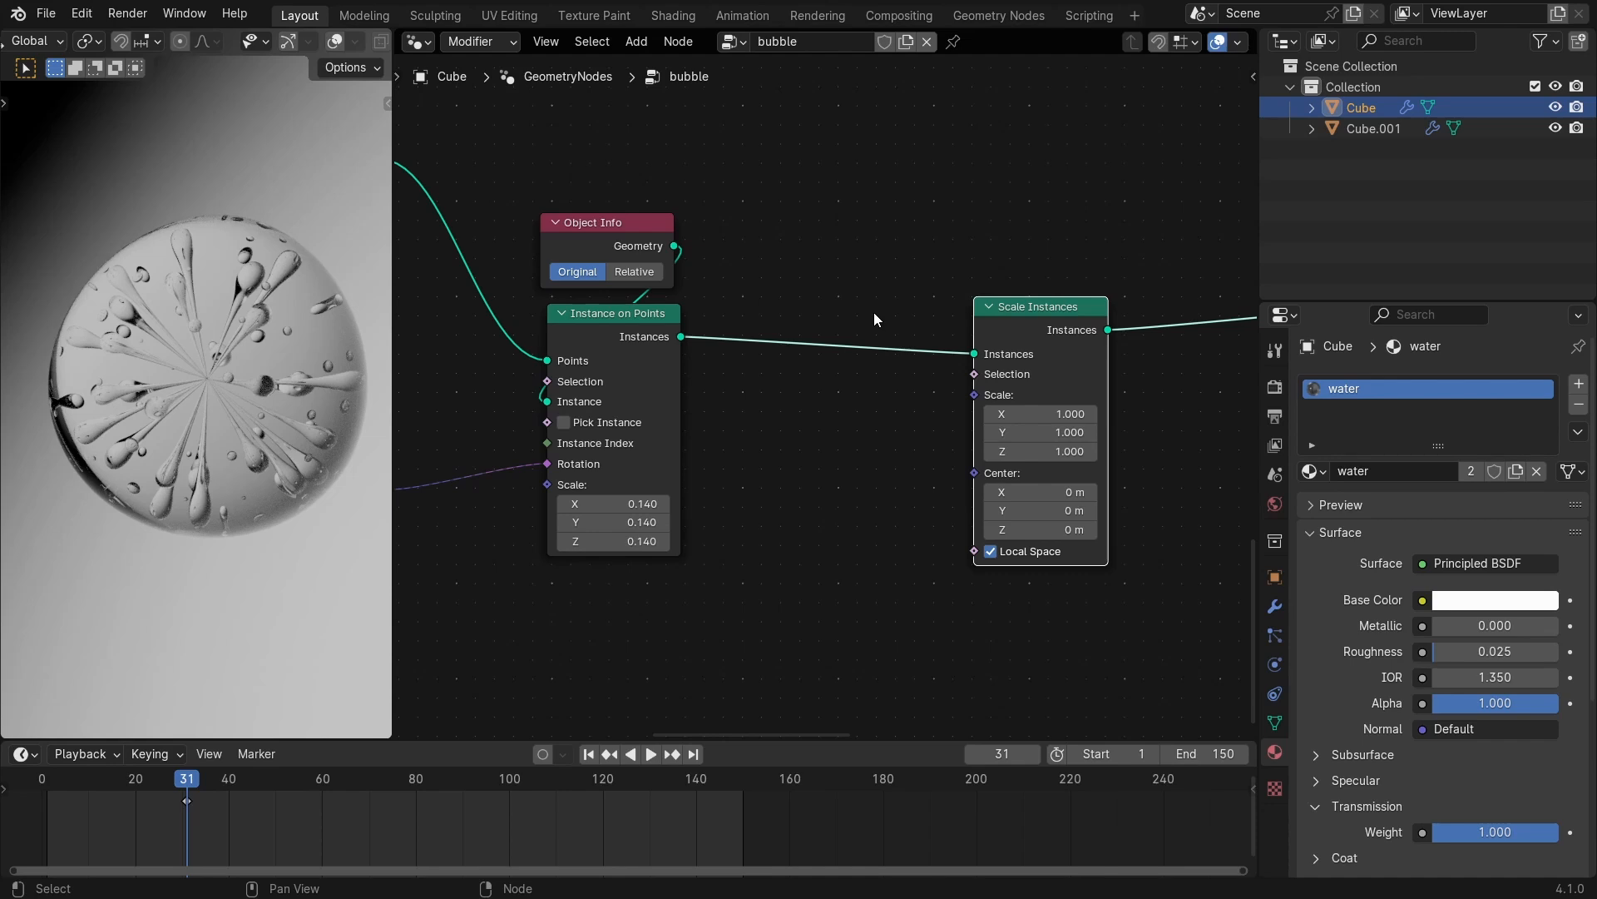
Add a Noise Texture node below the drops' Instance on Points node.
middle_drag(936, 501, 955, 464)
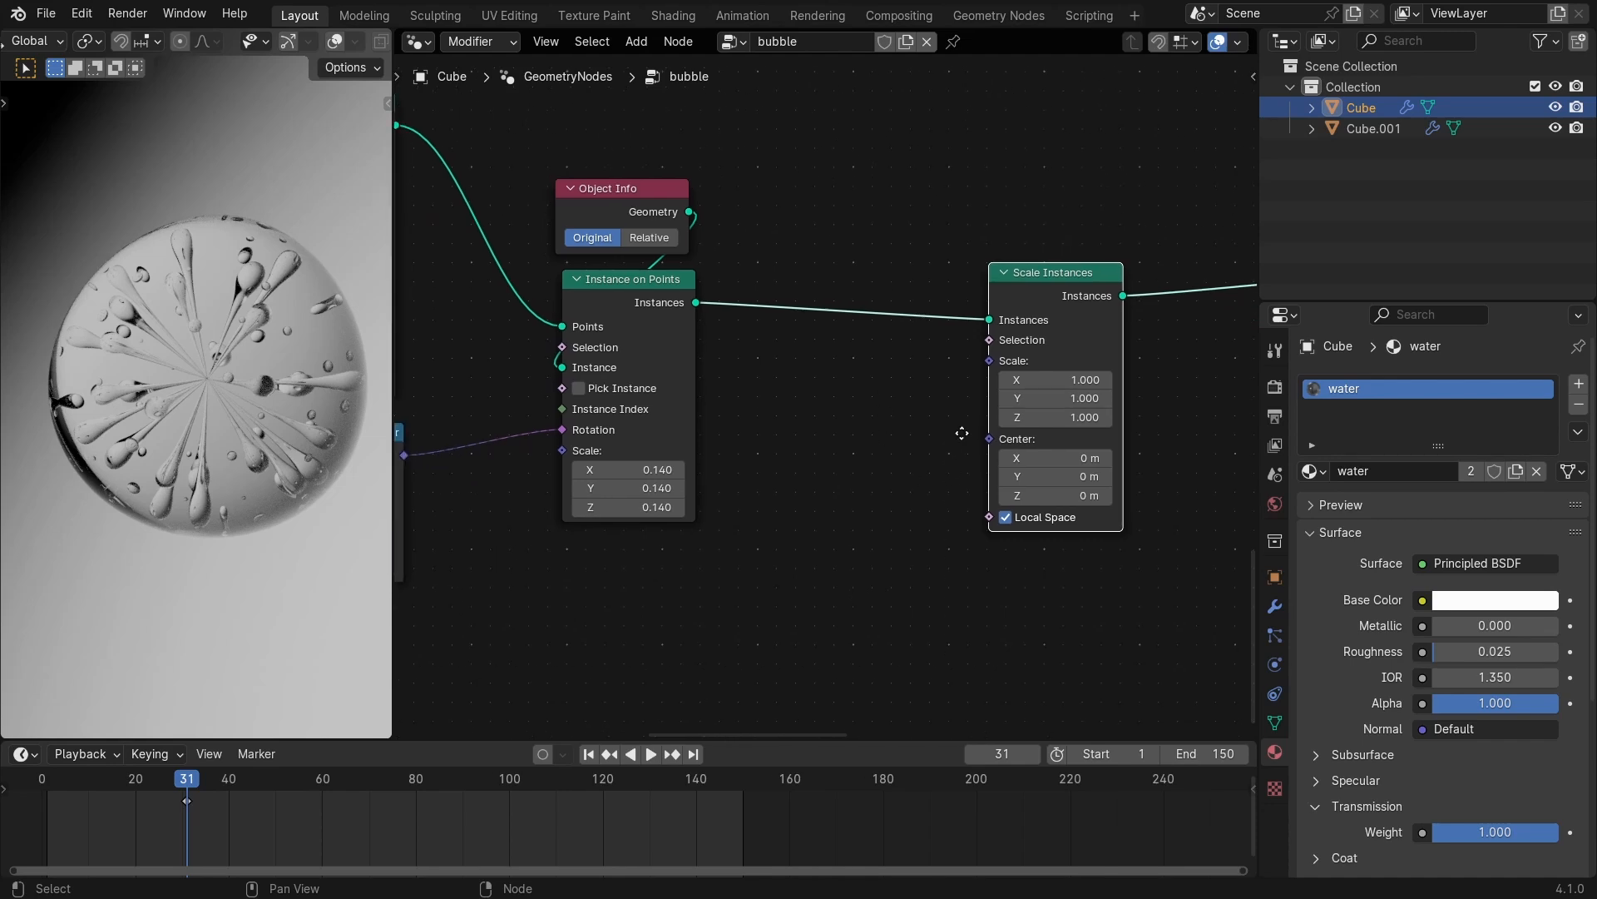
key(shift+a)
click(910, 419)
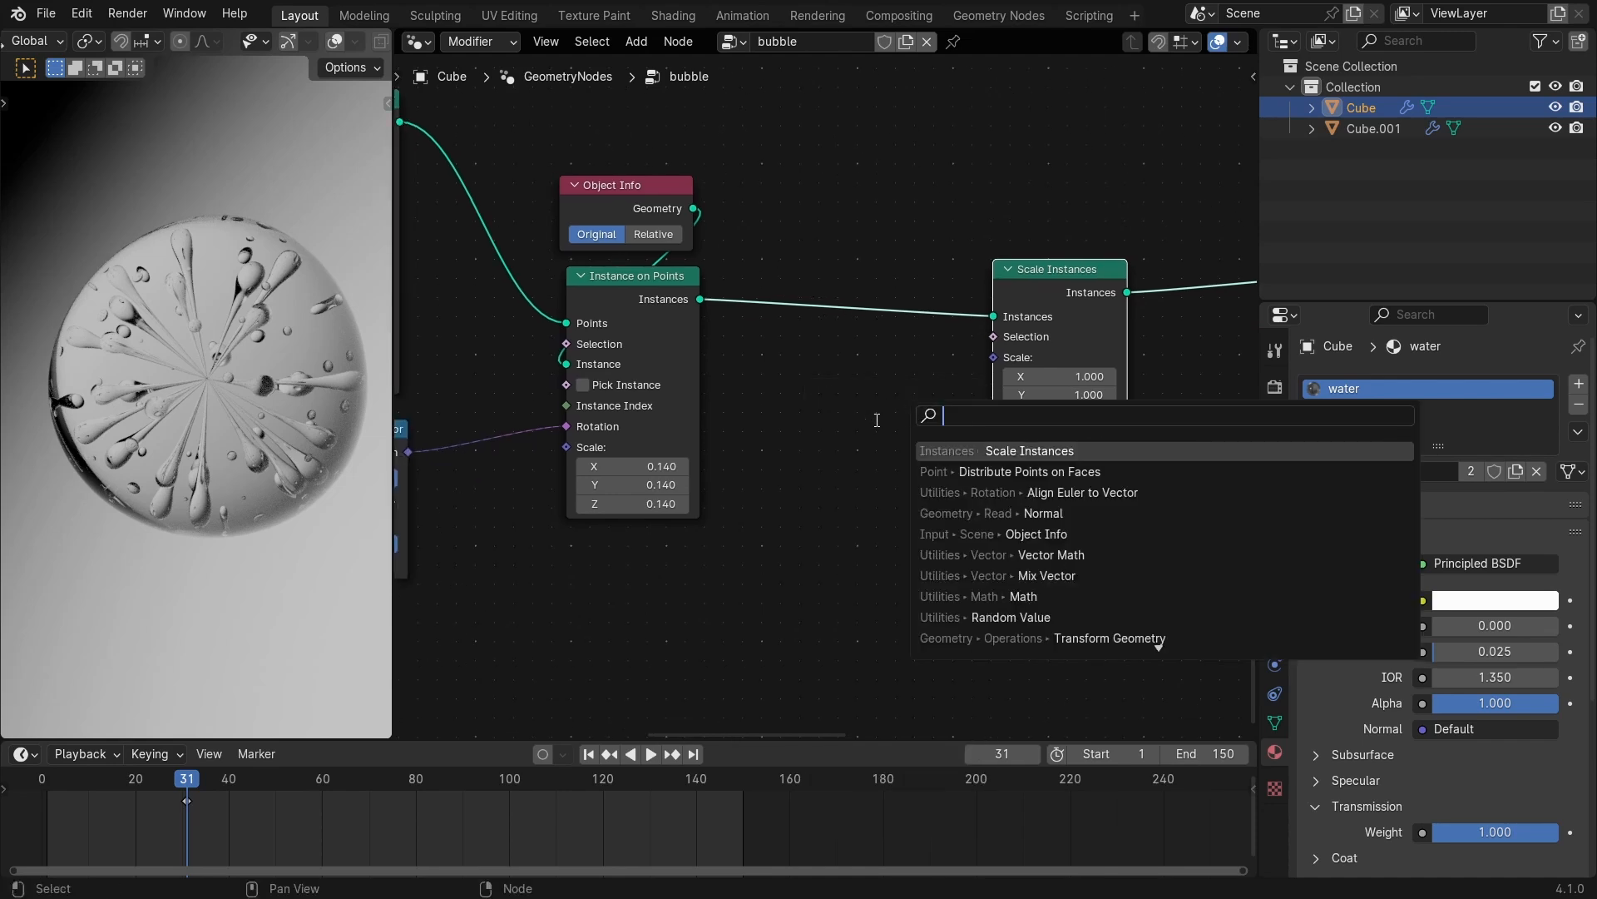
text(noi)
click(938, 450)
click(580, 573)
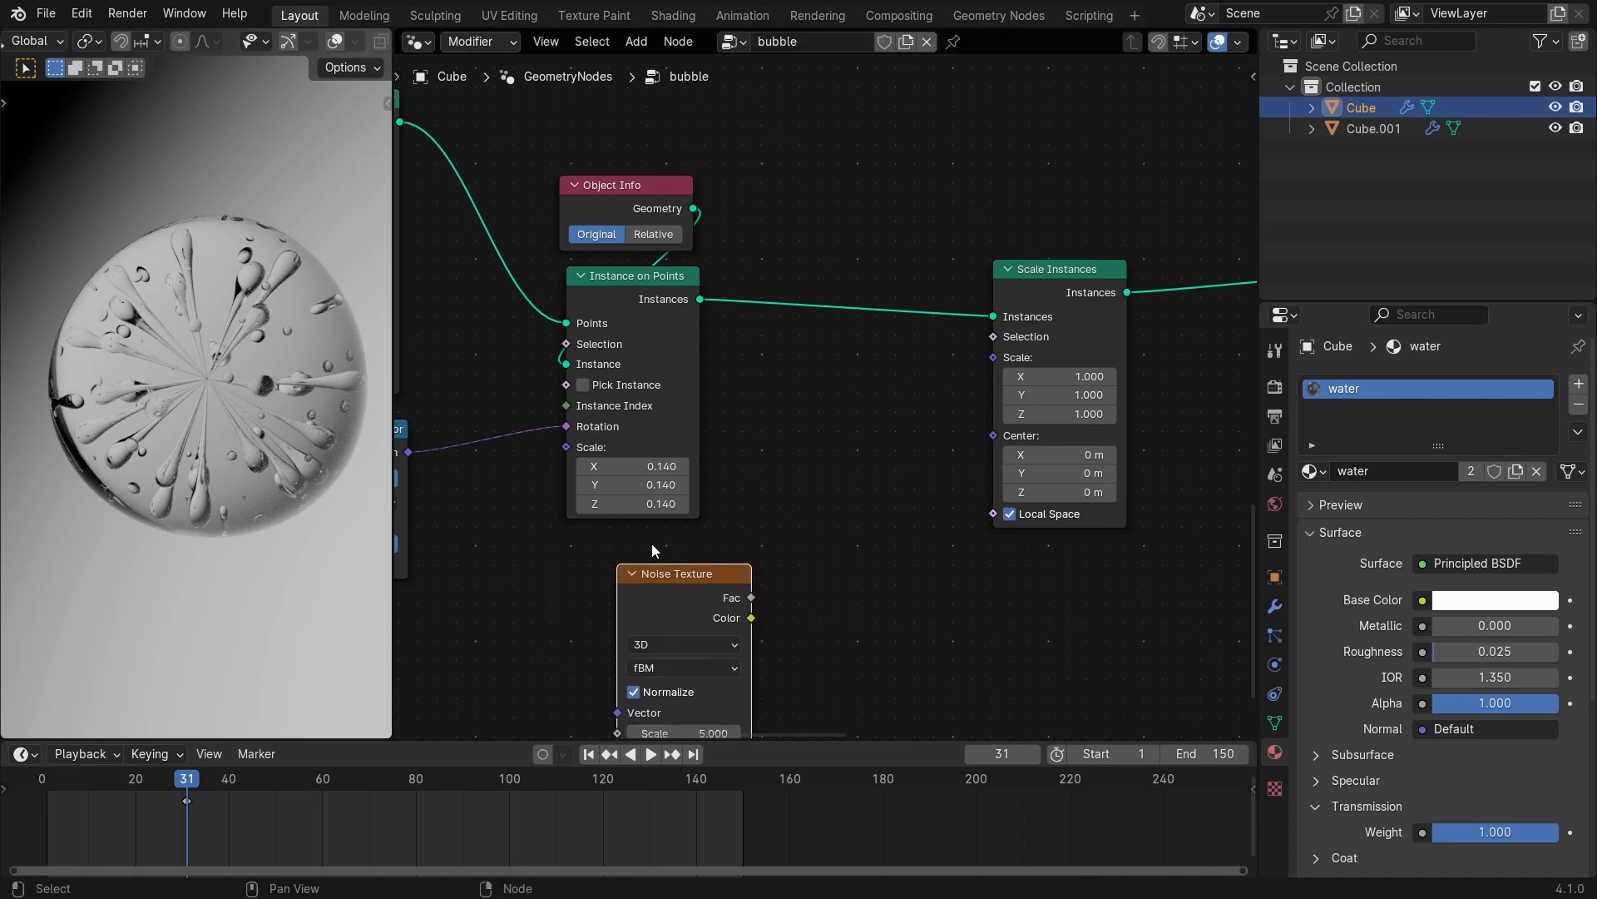
Examine how the outer layer's Noise Texture is driven by the Scene Time and Multiply nodes.
scroll(824, 399, down, 8)
middle_drag(842, 342, 848, 624)
middle_drag(832, 300, 837, 576)
middle_drag(817, 382, 956, 464)
middle_drag(610, 353, 602, 518)
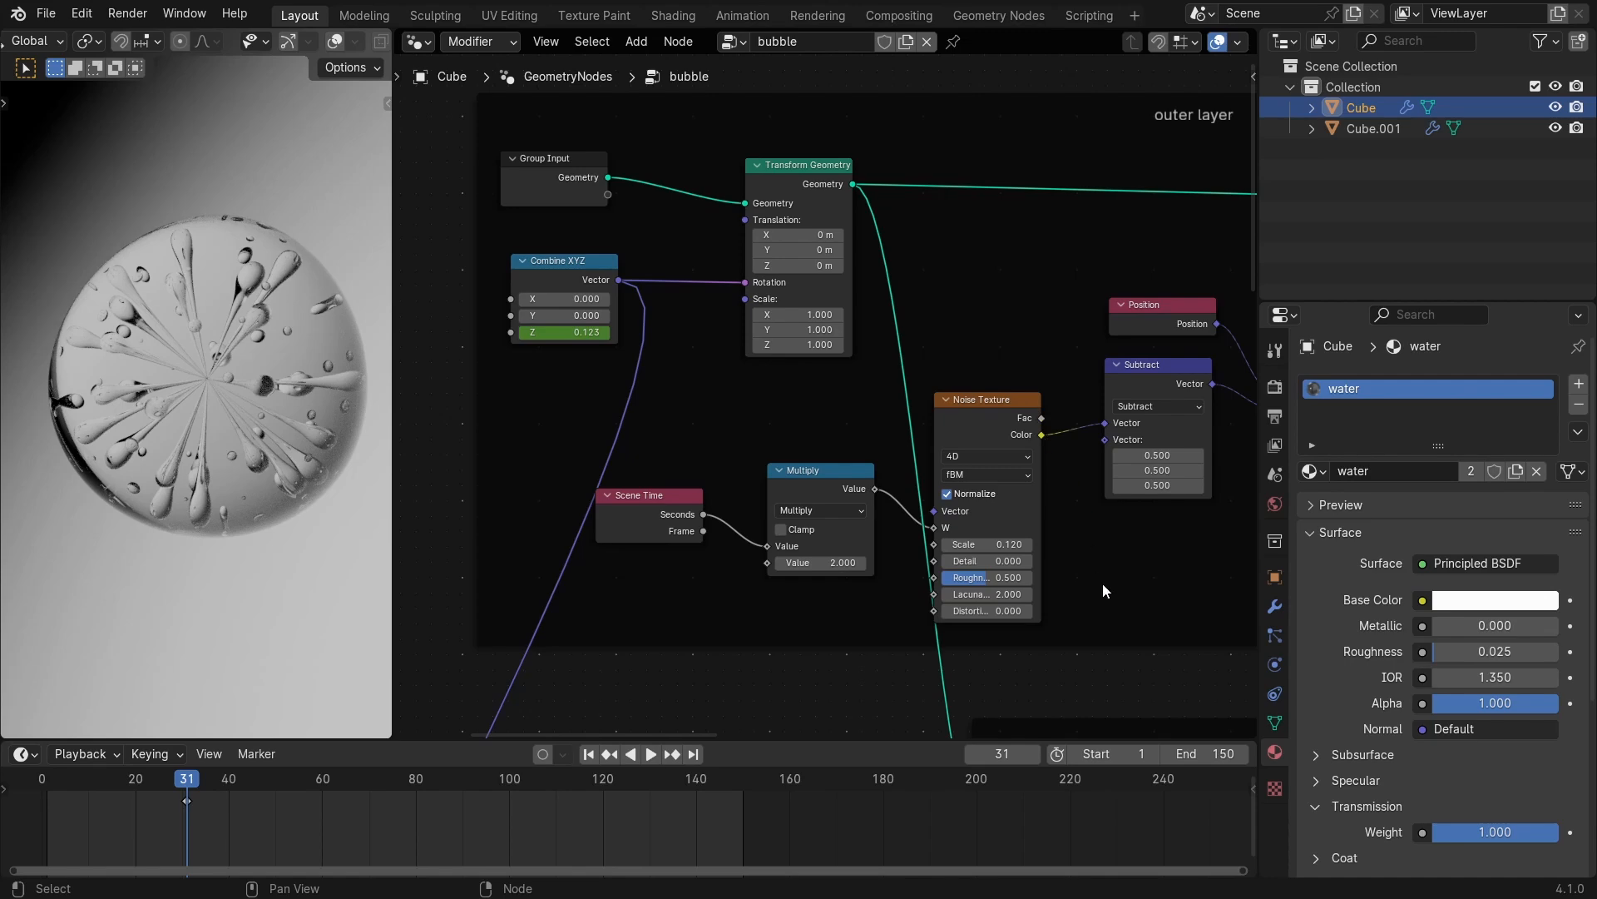
scroll(1090, 549, up, 2)
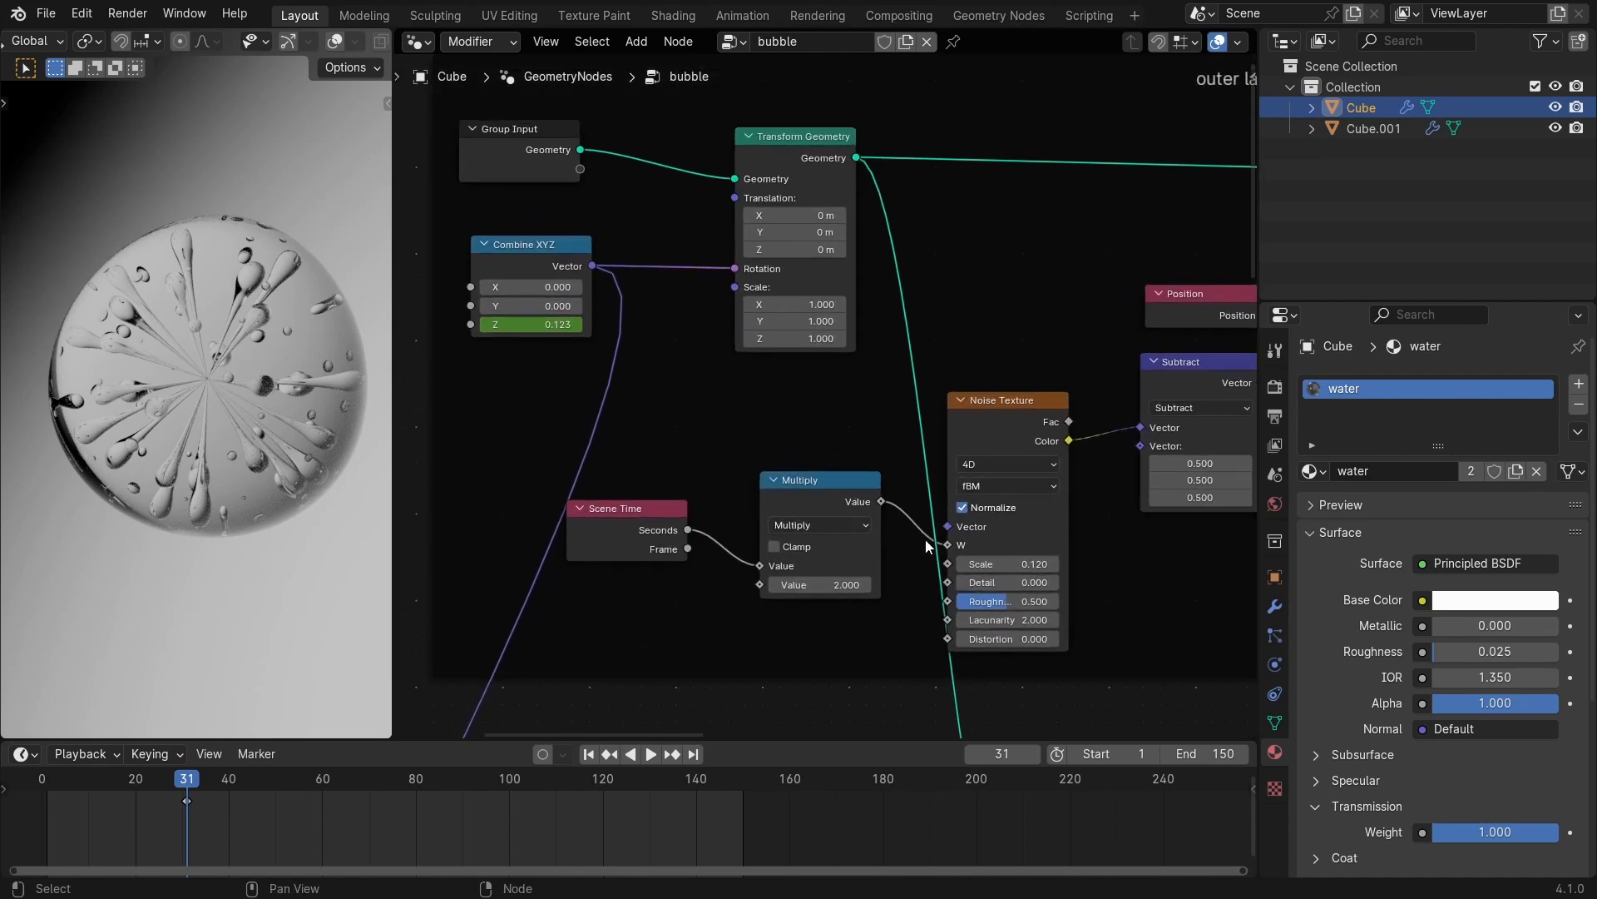
ctrl+middle_drag(945, 597, 950, 387)
middle_drag(1079, 722, 885, 188)
ctrl+middle_drag(1026, 510, 1030, 440)
middle_drag(1031, 440, 866, 394)
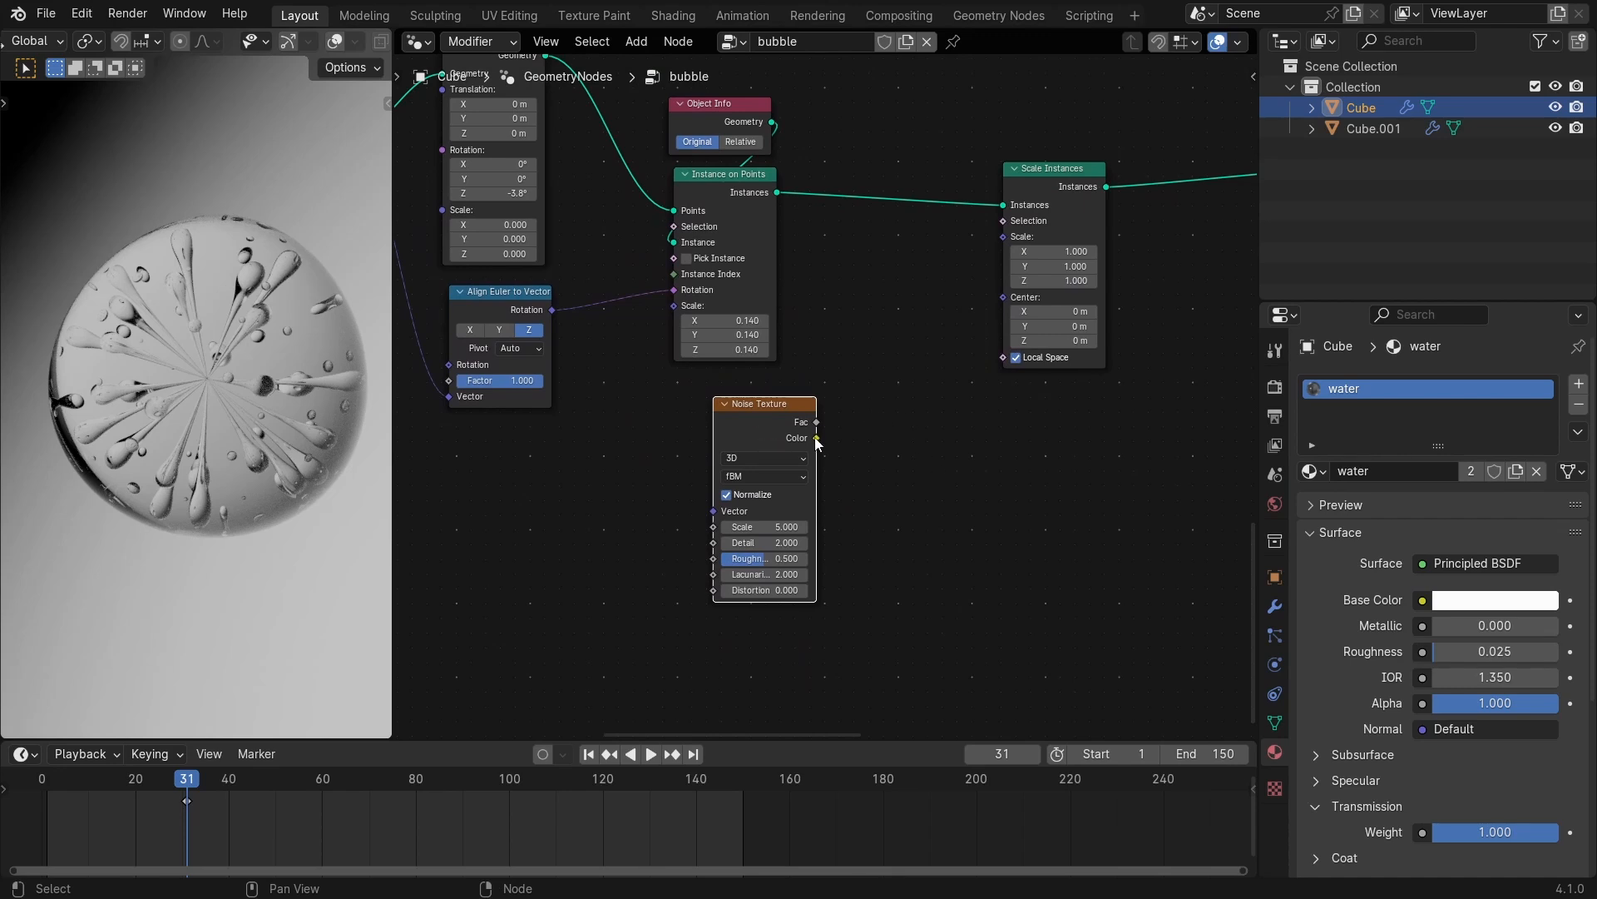
Connect the new Noise Texture's Fac output to the Scale input of Scale Instances.
drag(817, 439, 916, 476)
middle_drag(900, 451, 887, 491)
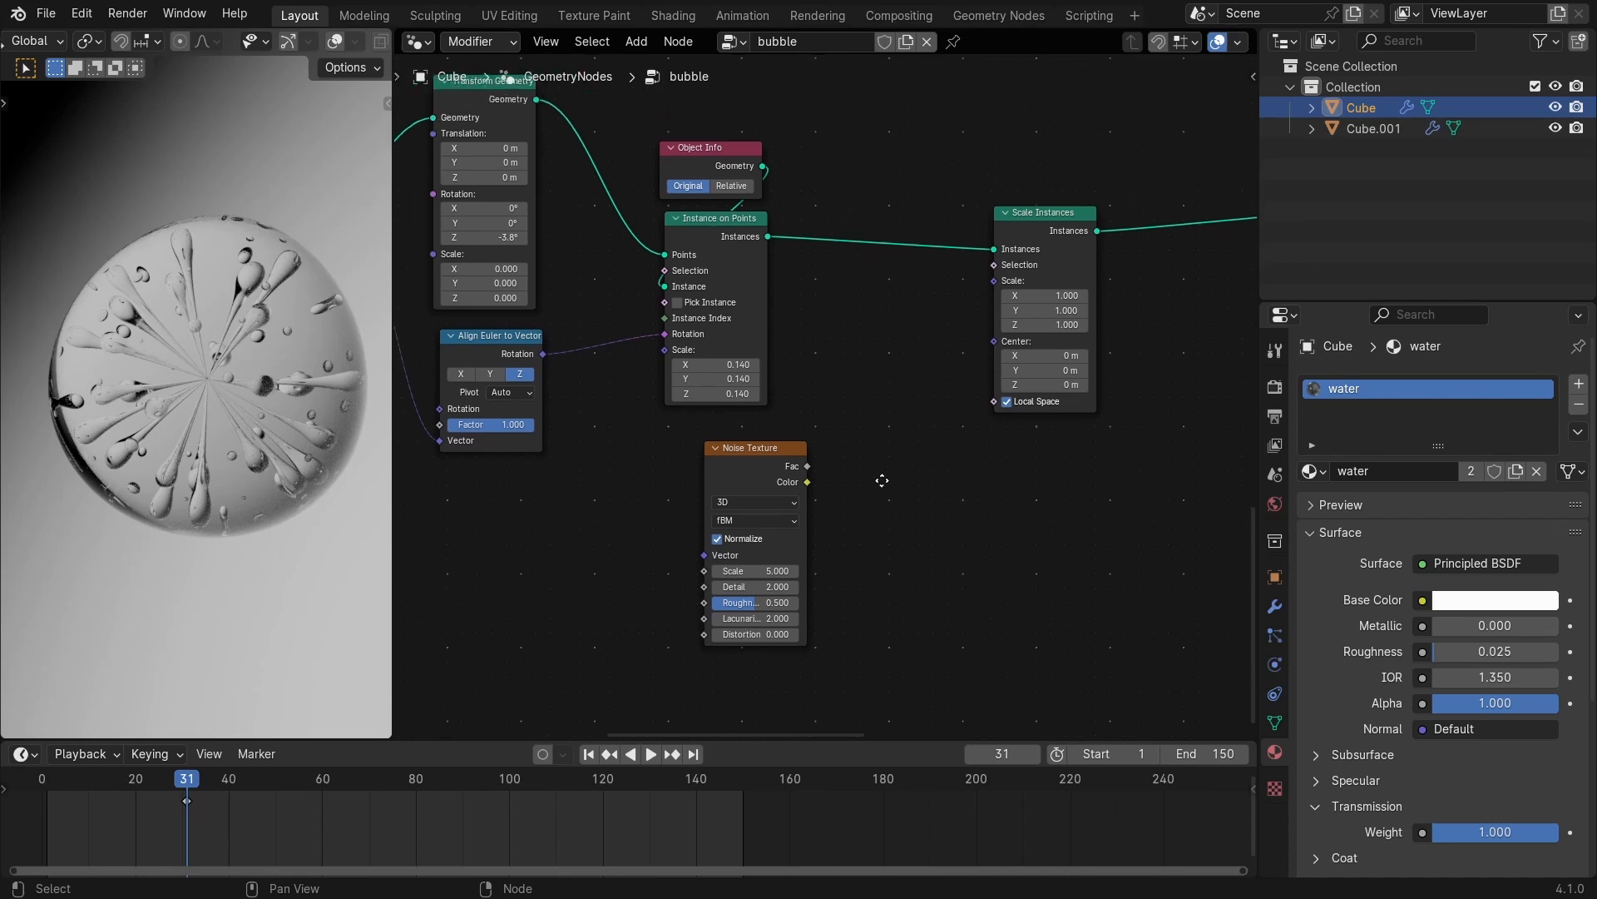
drag(804, 464, 991, 278)
scroll(837, 390, up, 2)
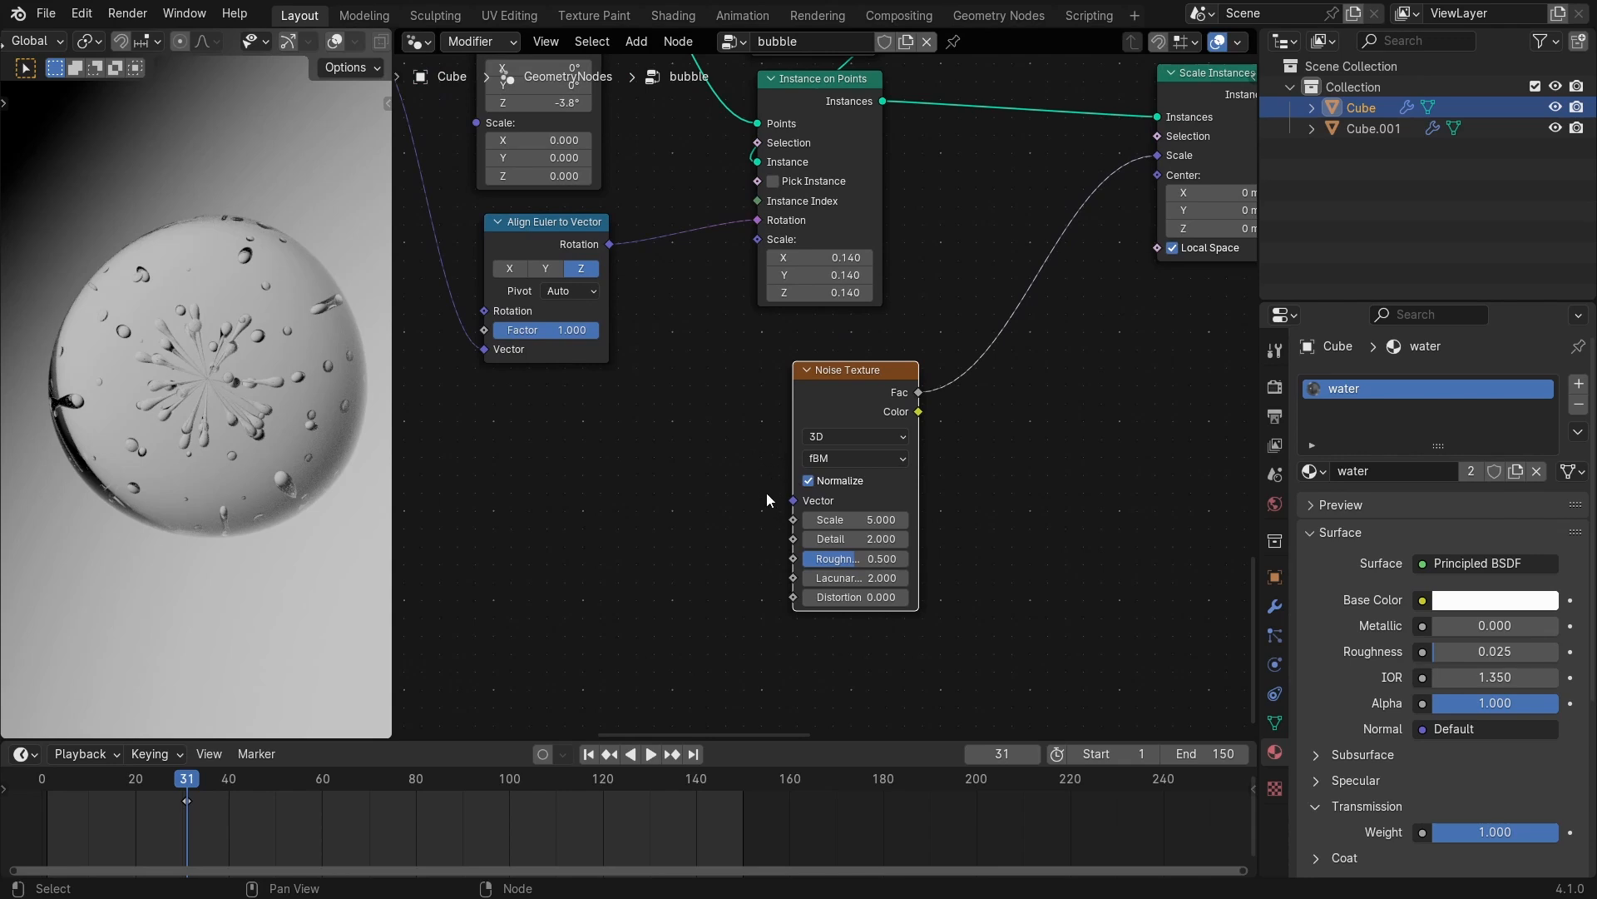
Switch the drops' Noise Texture to 4D with Scale 4.180 and W 3.000.
drag(847, 519, 786, 524)
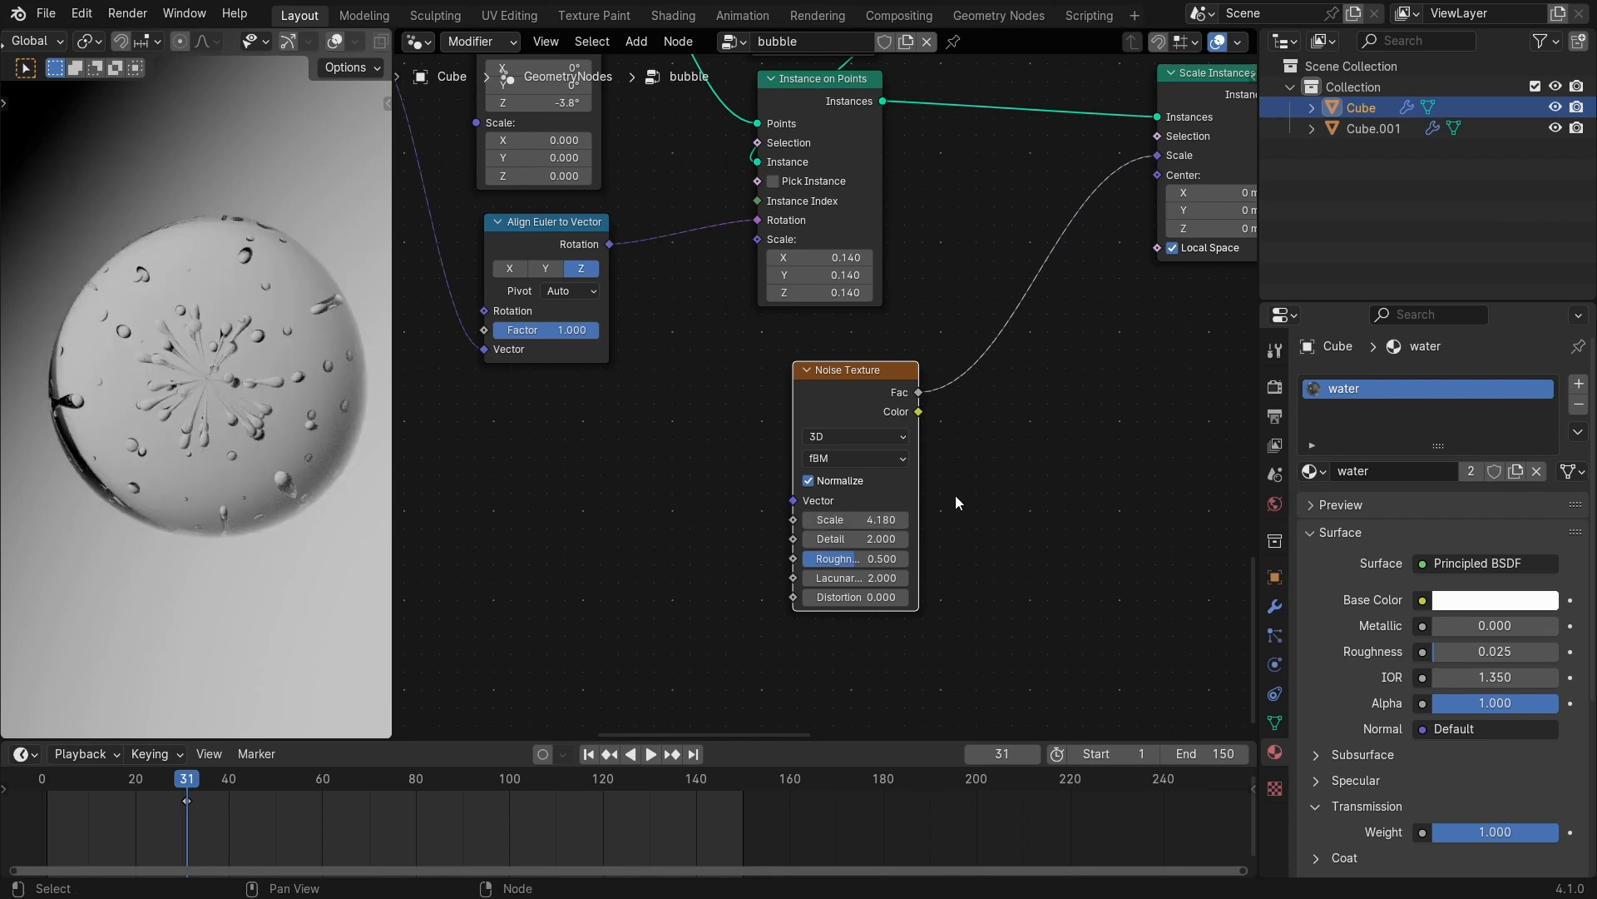
click(832, 441)
click(846, 539)
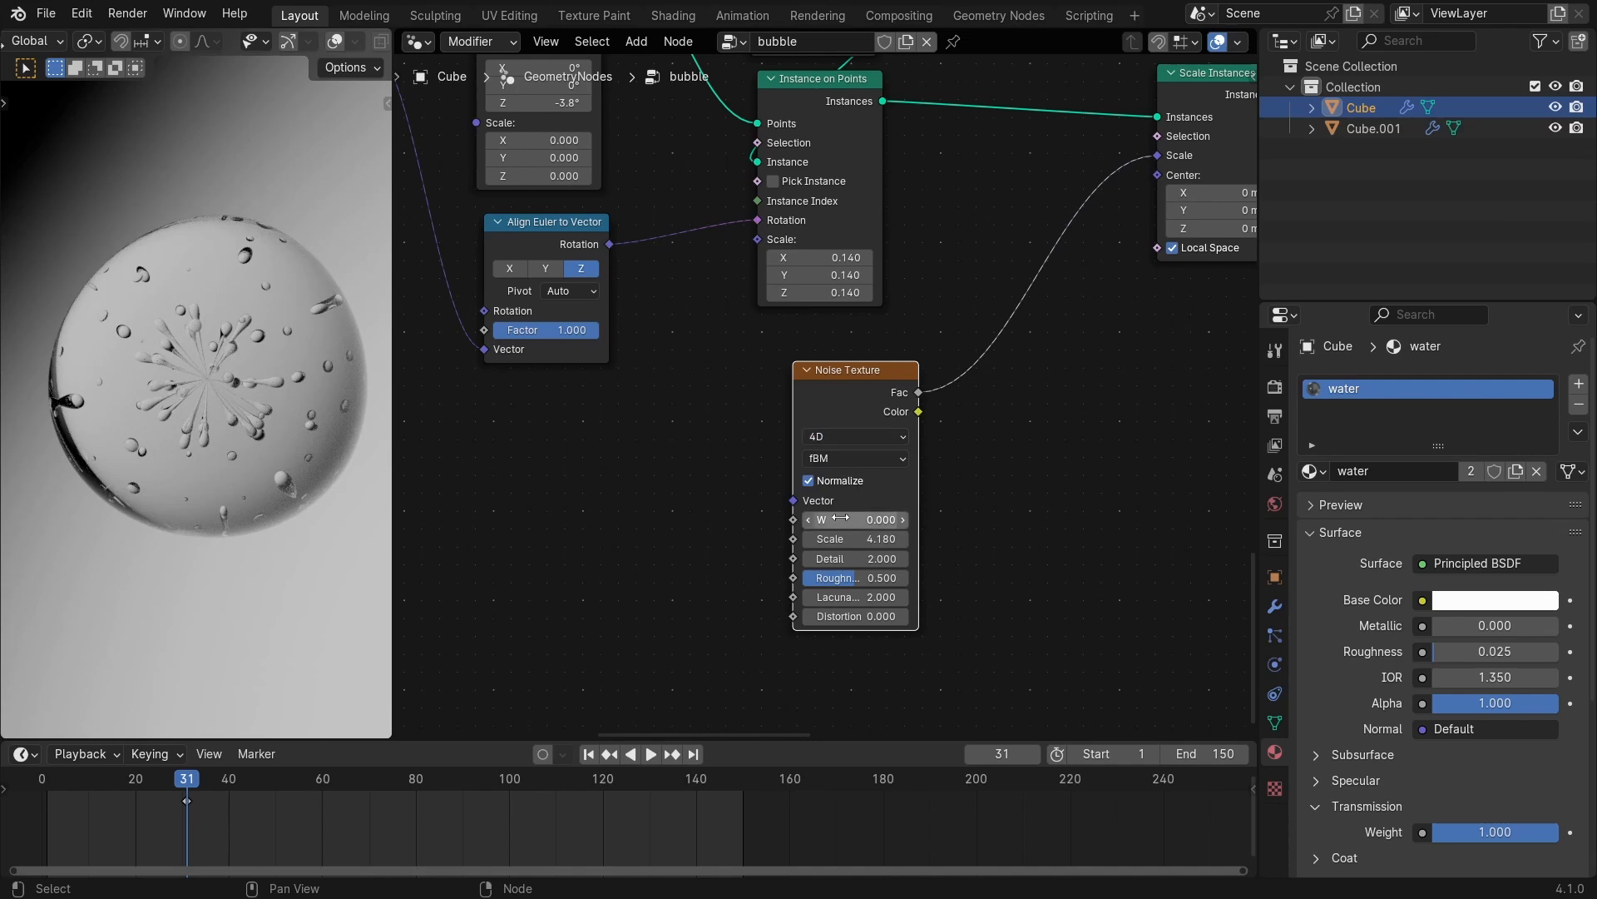
drag(840, 517, 786, 491)
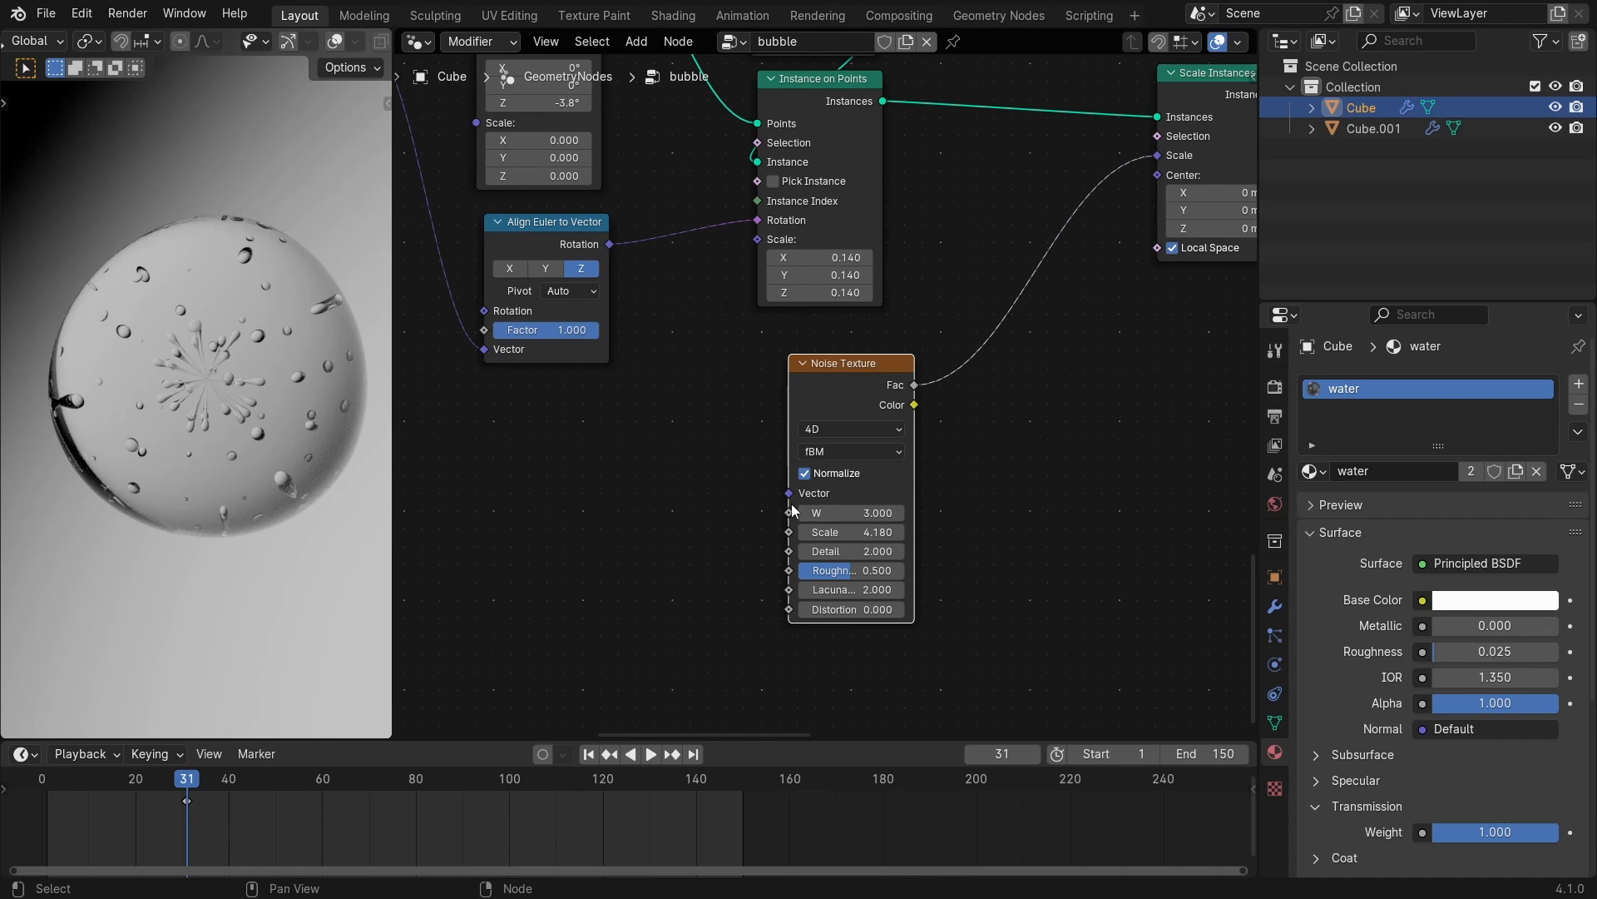
Add an Index node connected to the Noise Texture's Vector input.
drag(791, 502, 698, 439)
text(ind)
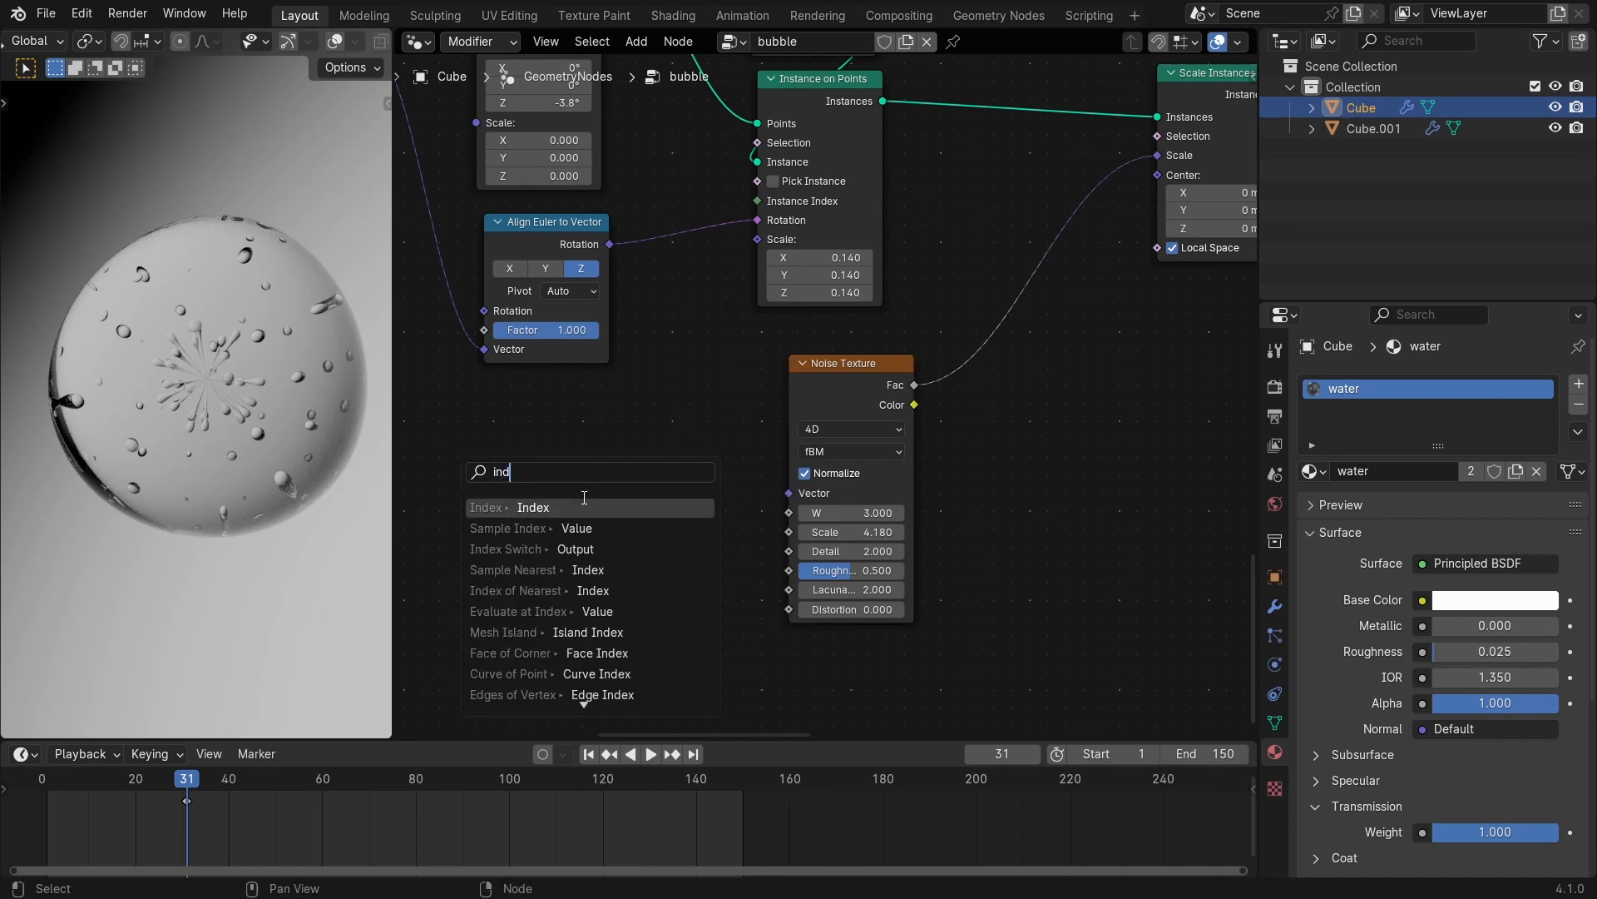
click(584, 499)
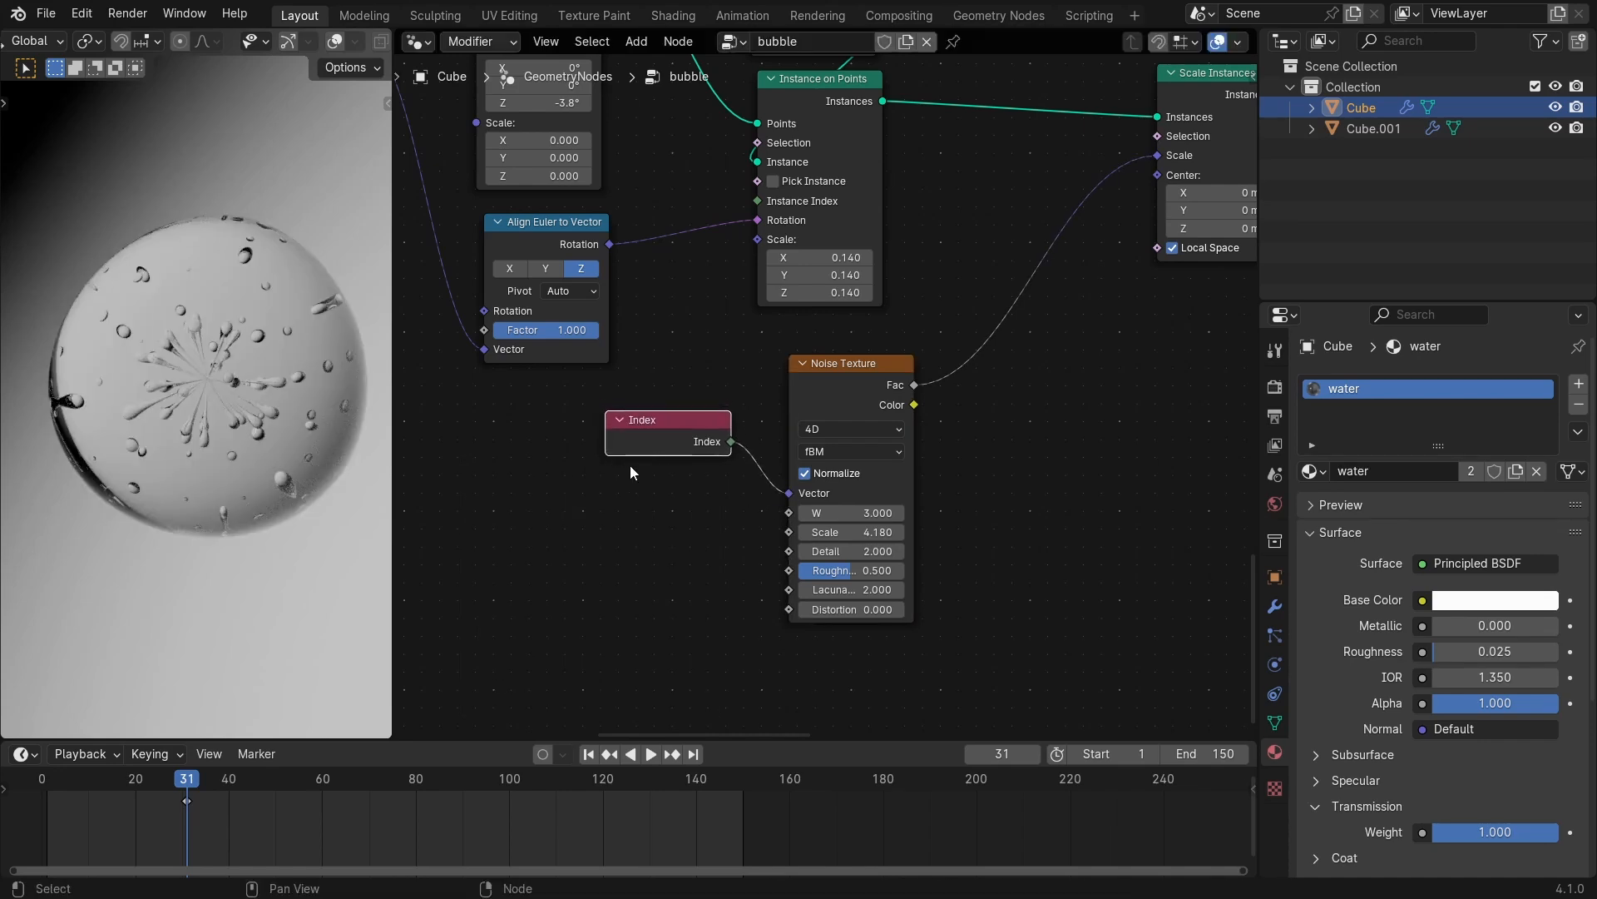
click(782, 505)
Insert a Math node set to Multiply with value 1.910 between the Noise Texture's Fac and the Scale Instances node.
middle_drag(1012, 382, 896, 444)
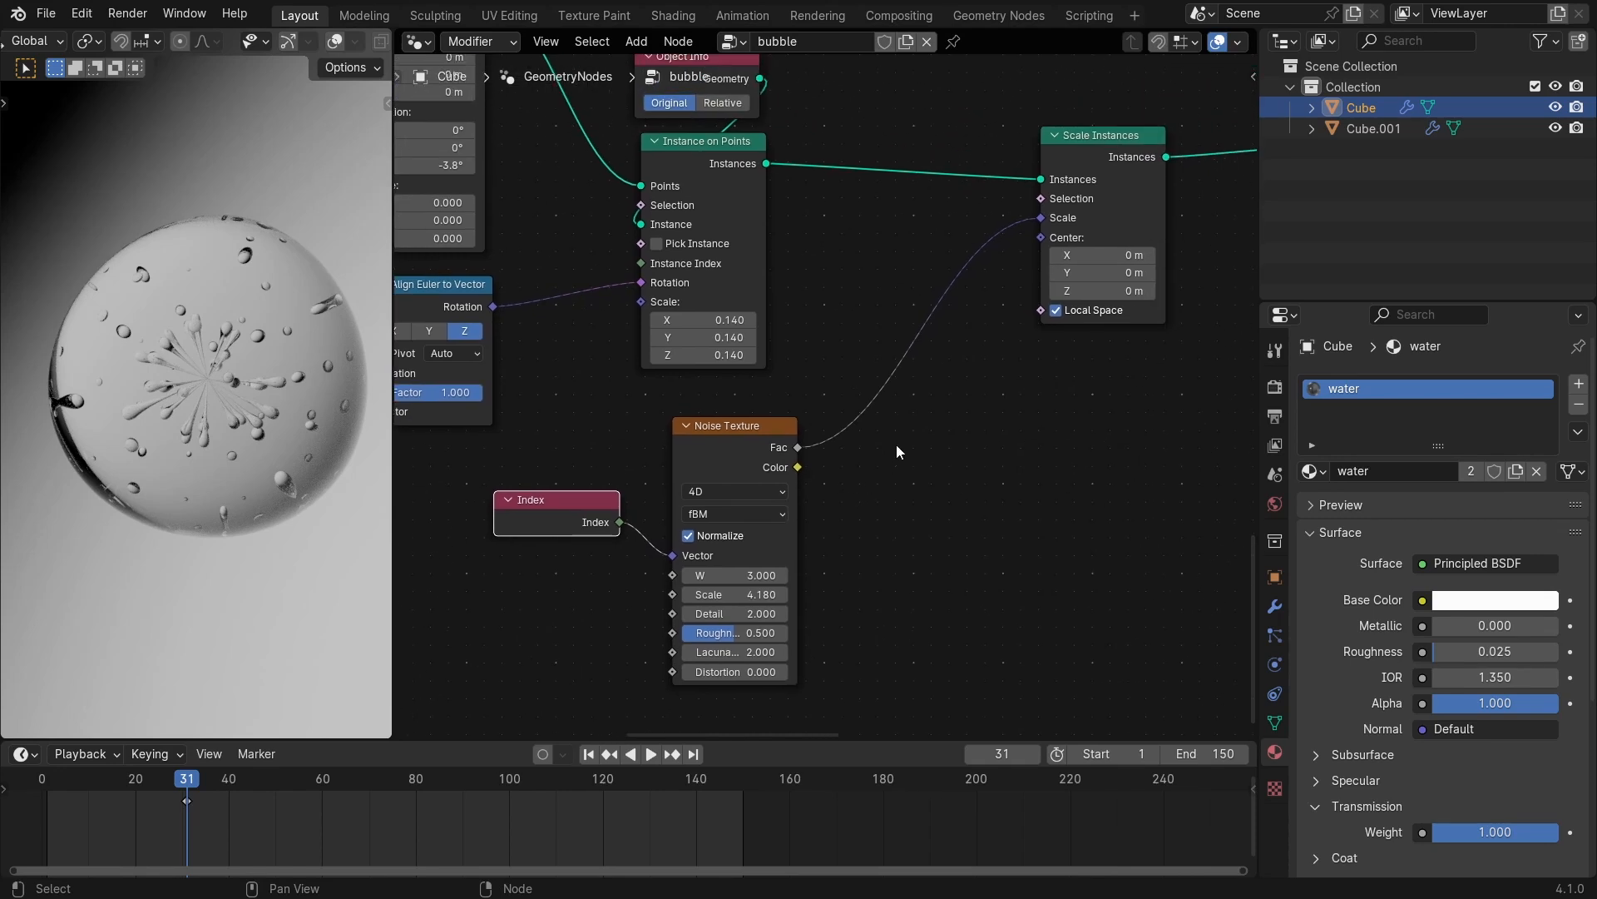
key(shift+a)
click(876, 437)
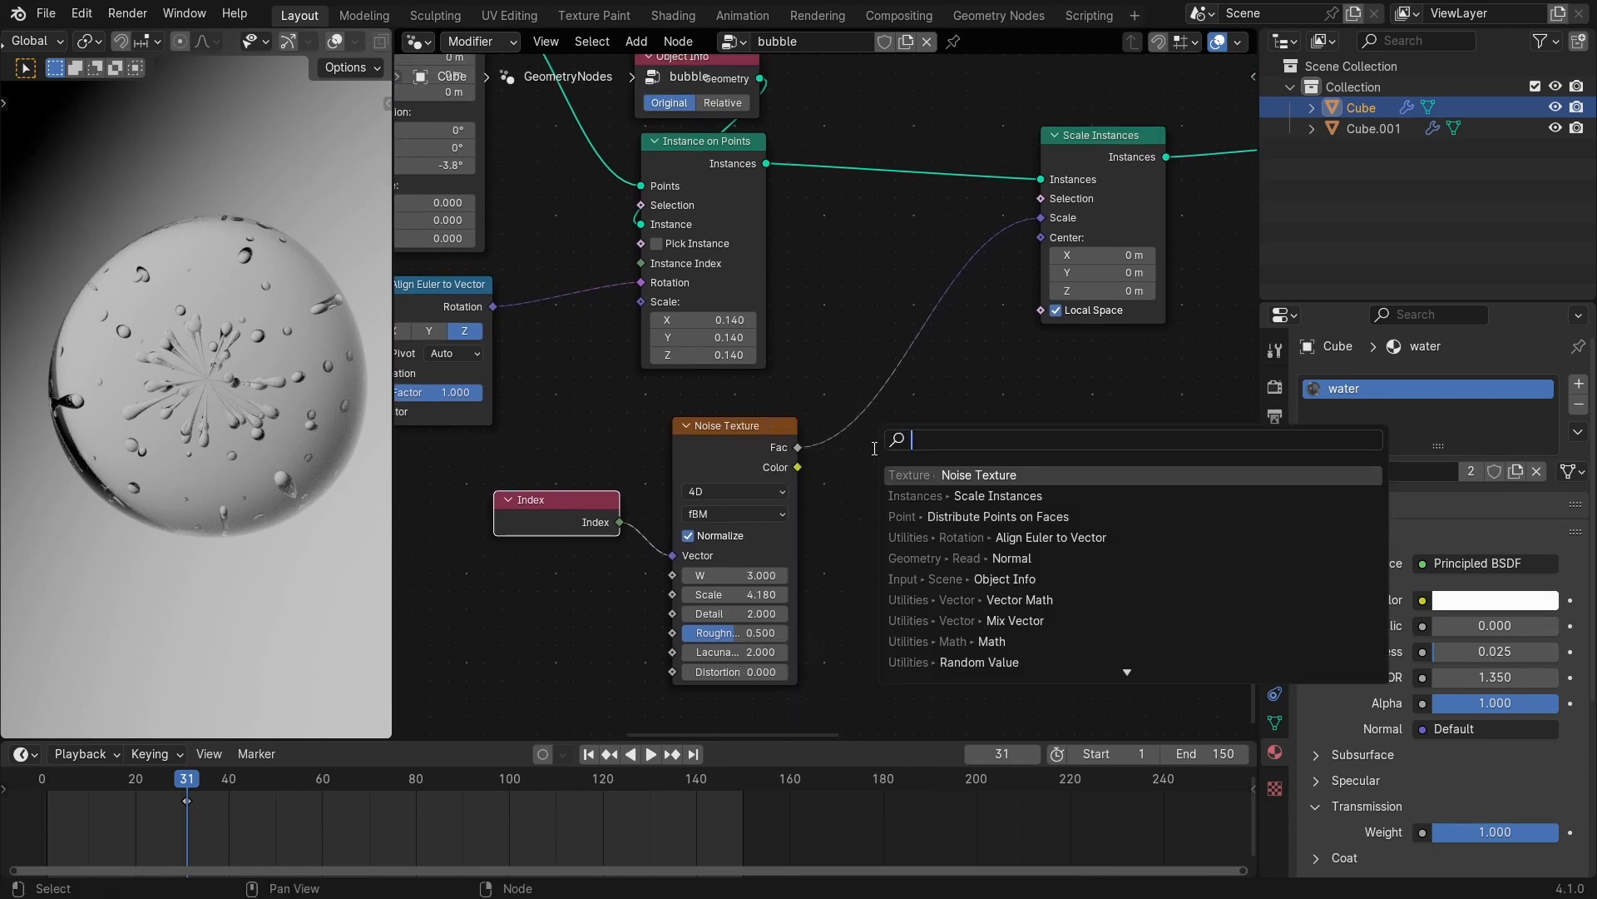
text(a)
click(955, 515)
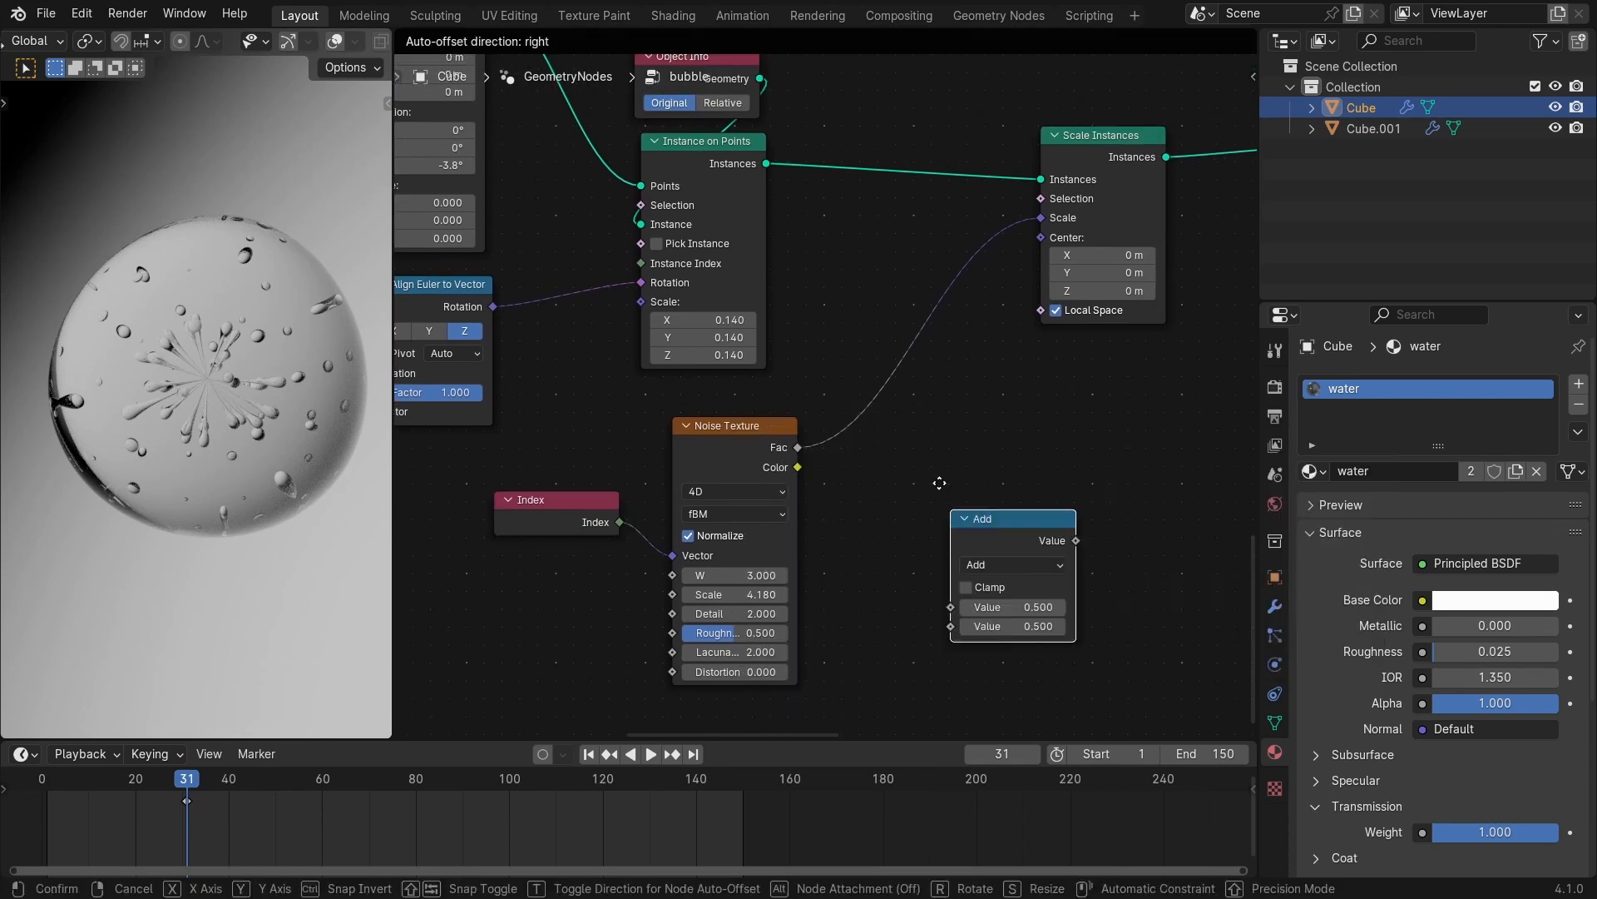
click(836, 422)
click(917, 465)
key(m)
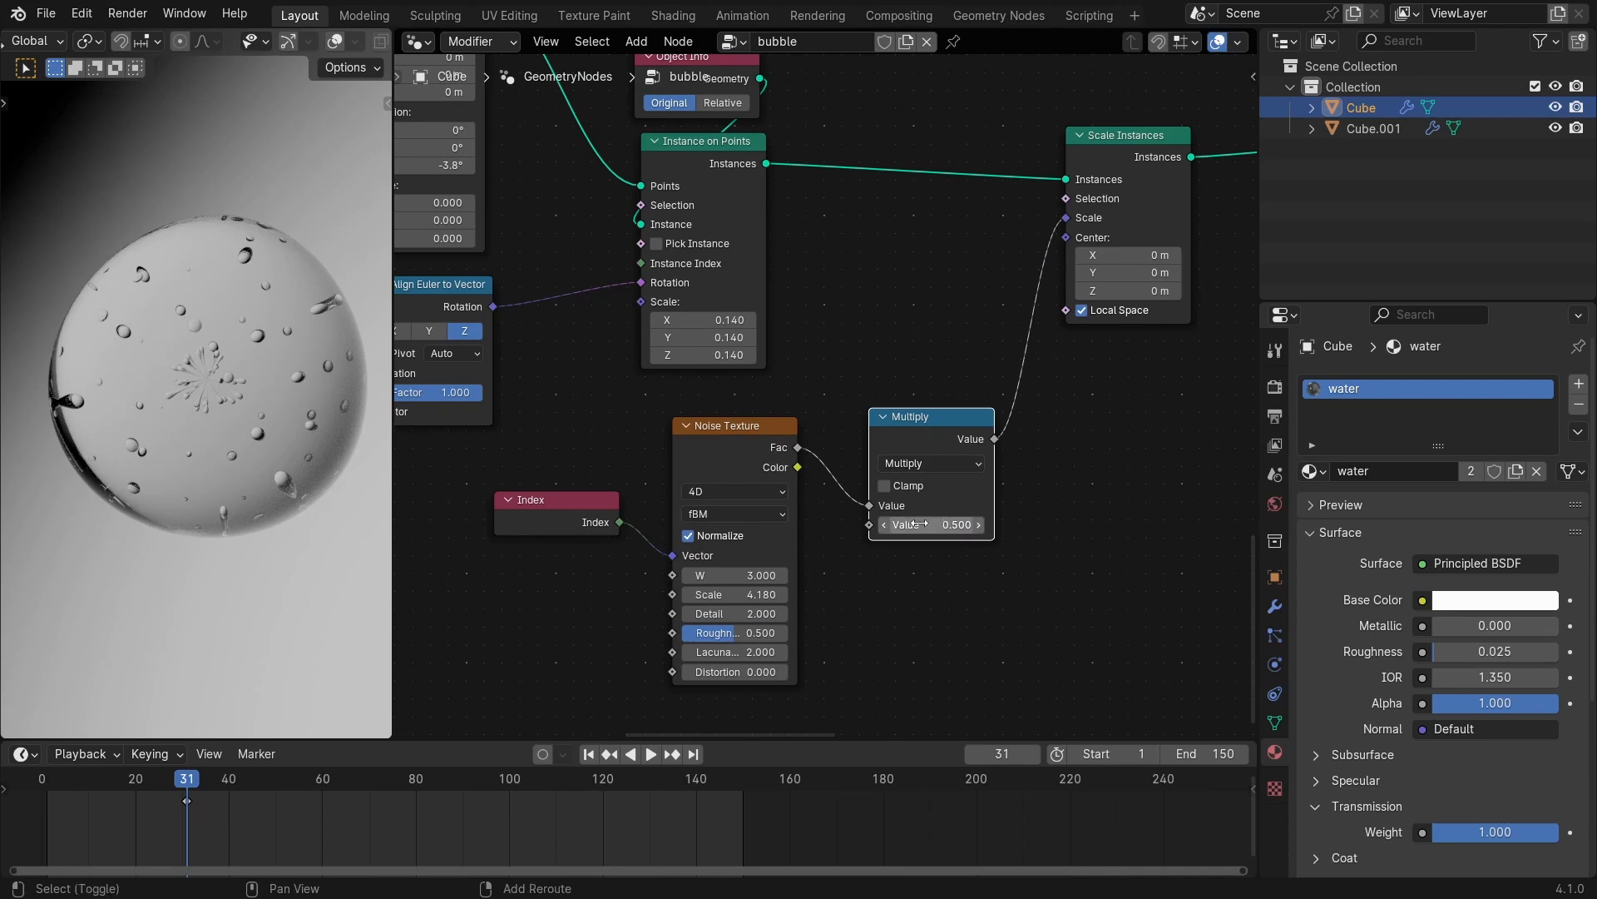
shift+drag(952, 525, 1042, 523)
key(shift+a)
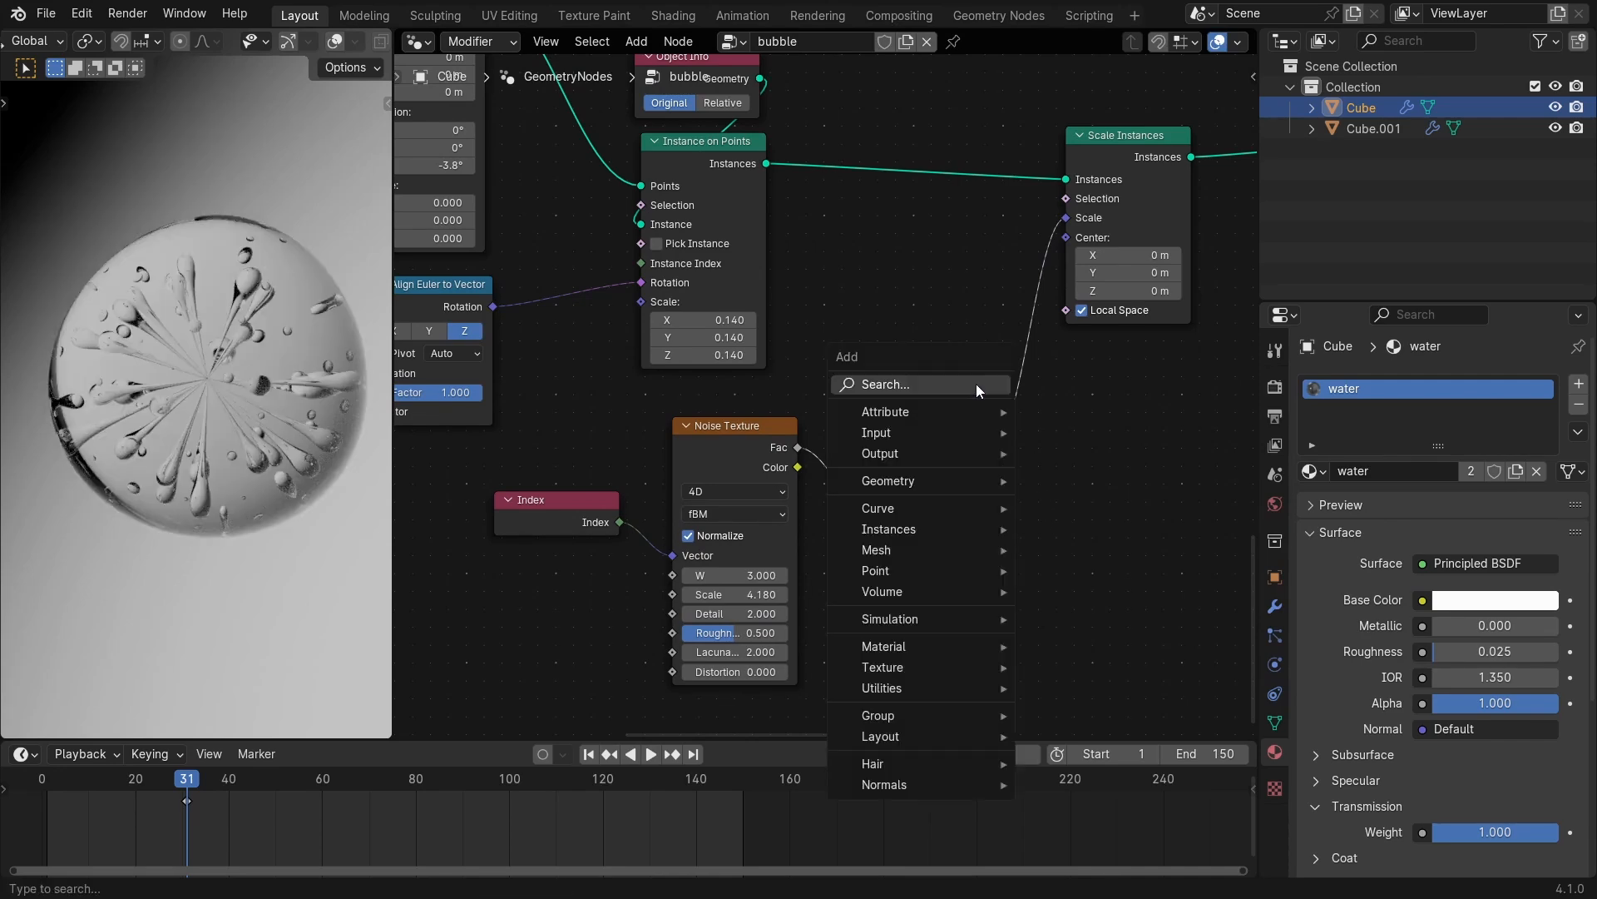
click(976, 382)
text(coo)
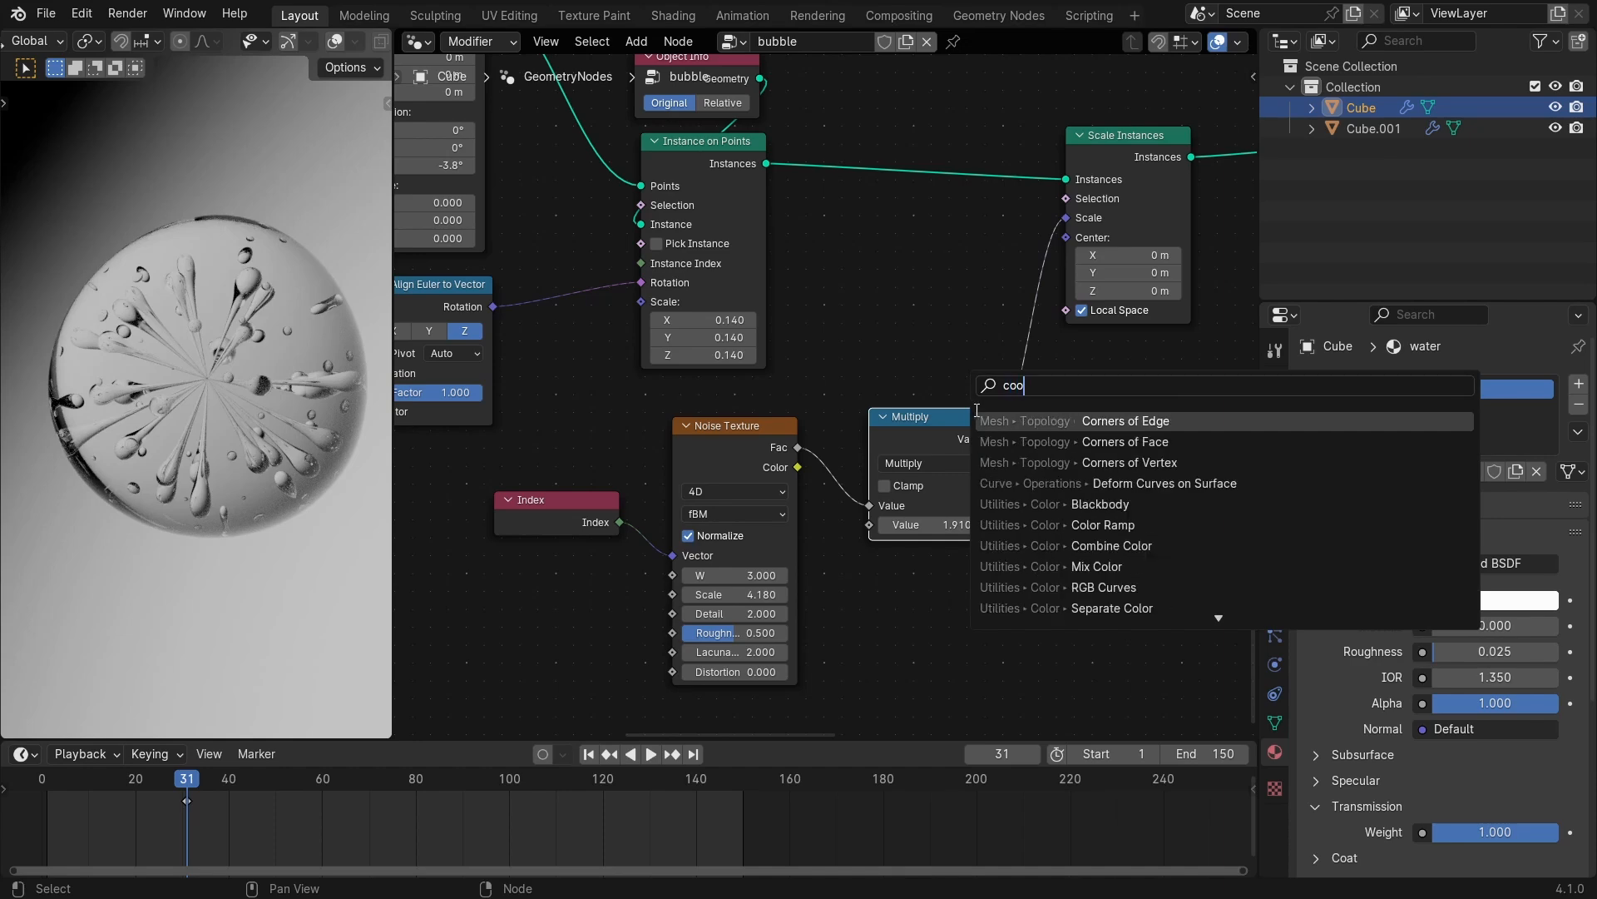
key(Return)
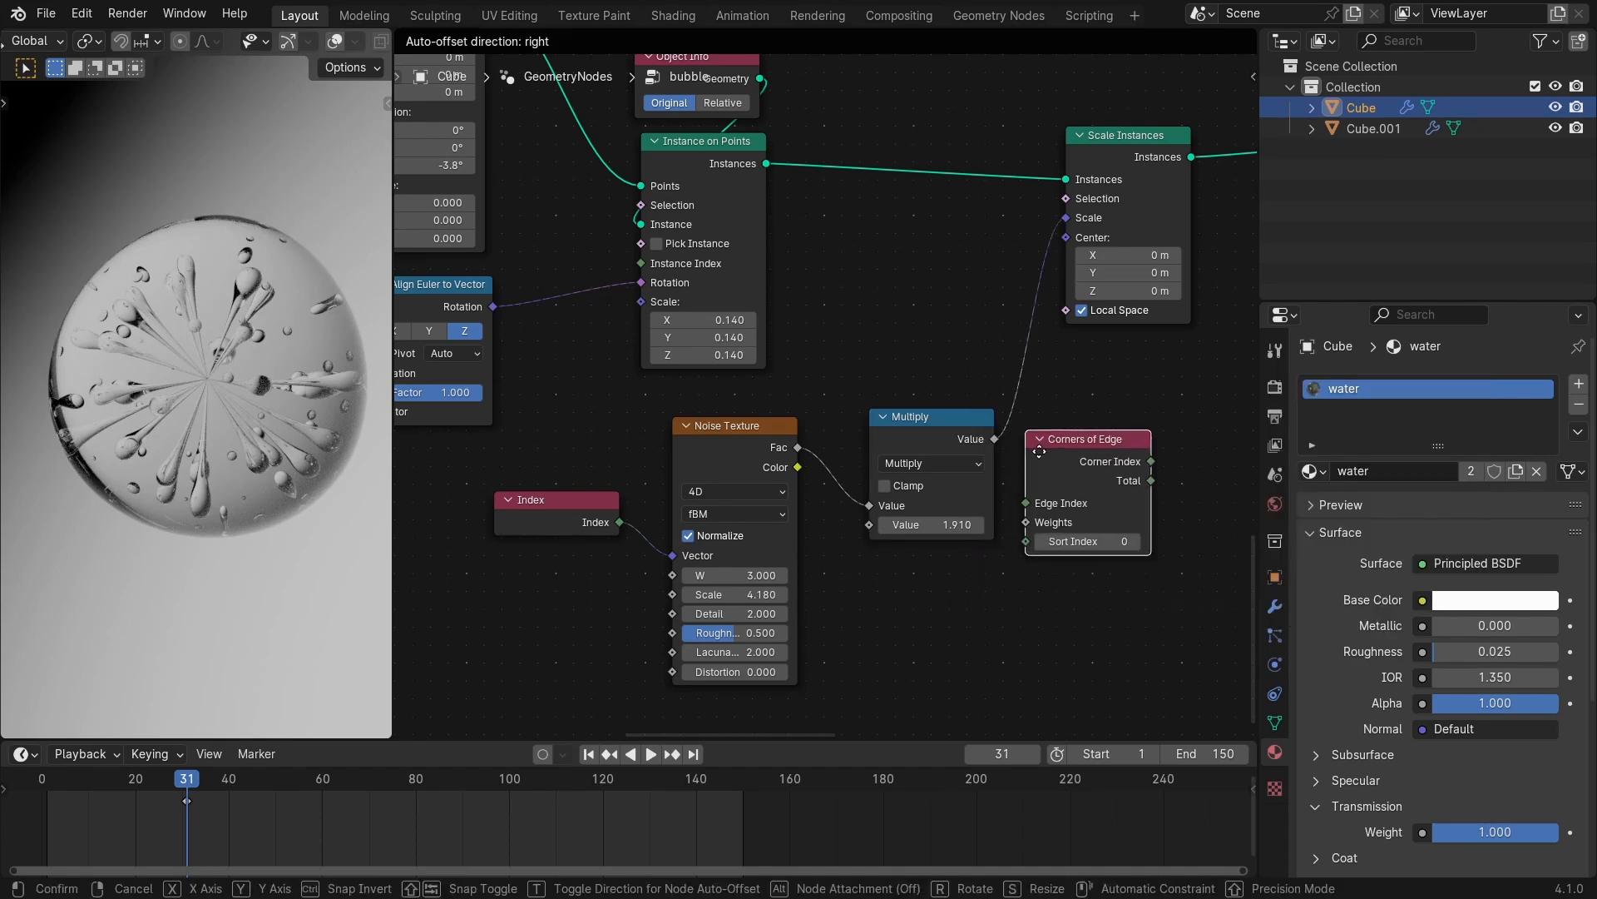
click(1056, 489)
key(x)
Insert a Color Ramp between the drops' Multiply node and Scale Instances, and lighten its black stop to dark grey.
key(shift+a)
text(c)
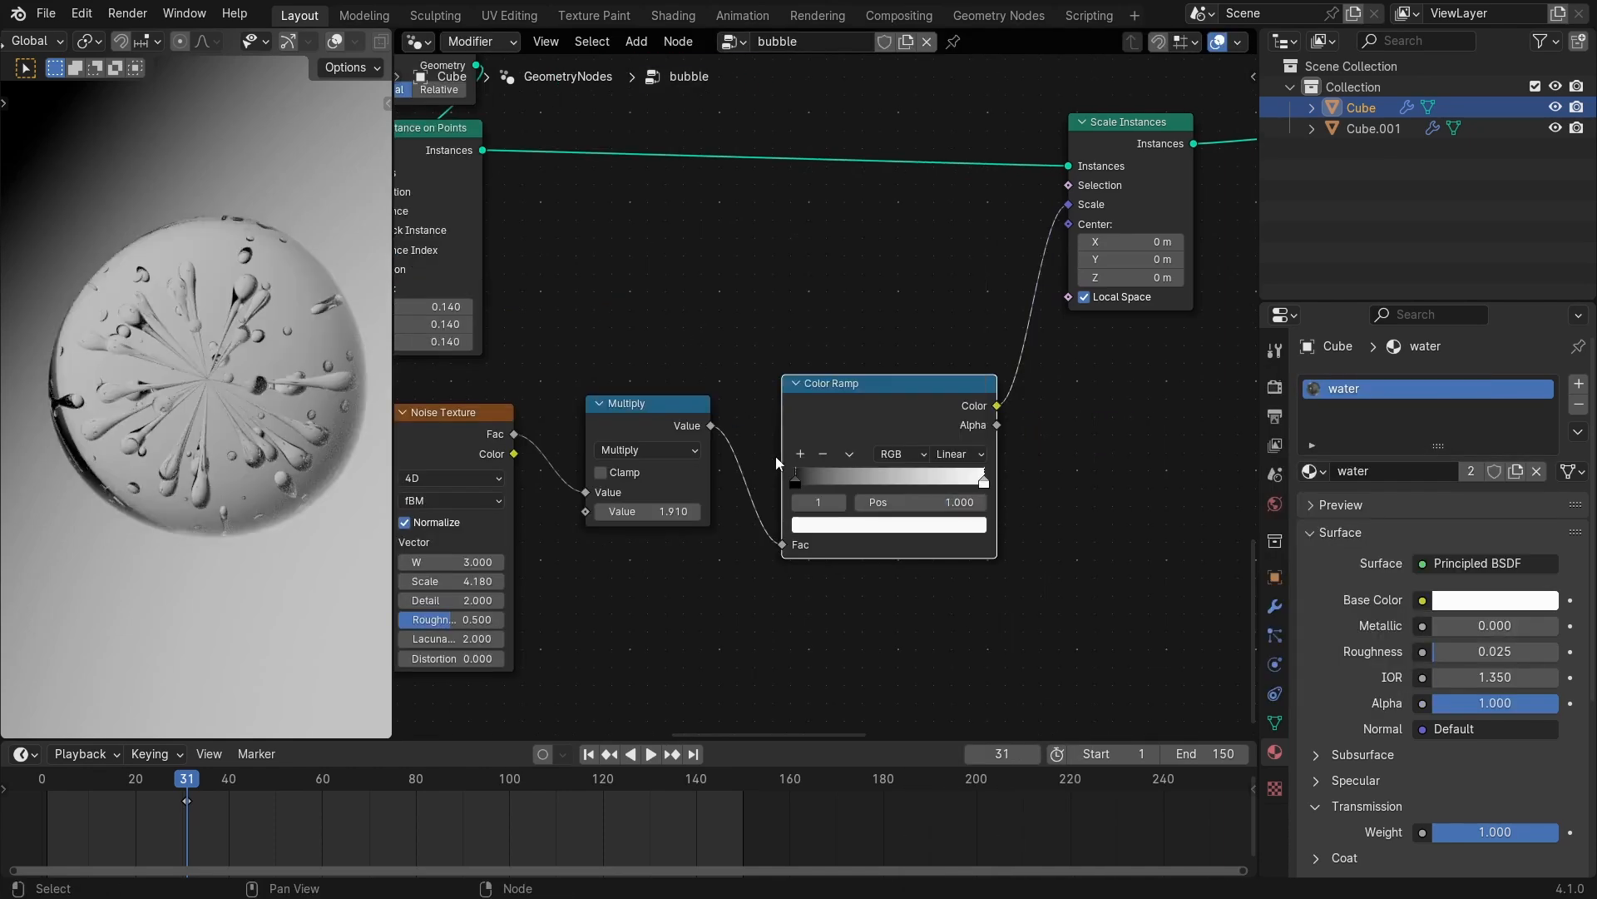
click(797, 486)
click(863, 525)
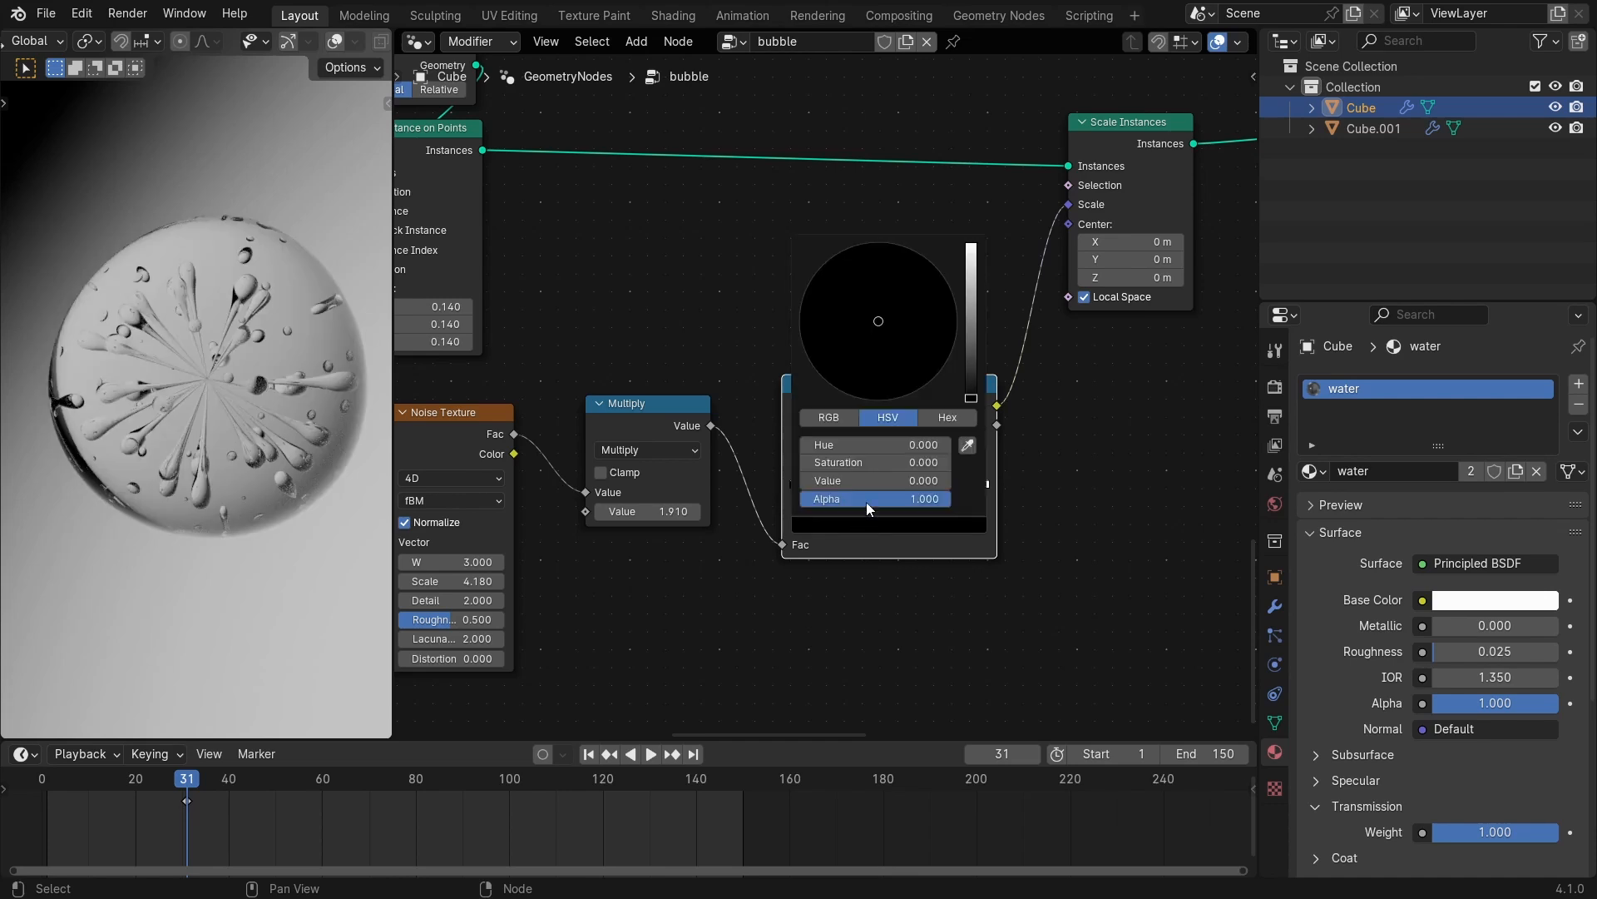
drag(971, 387, 970, 354)
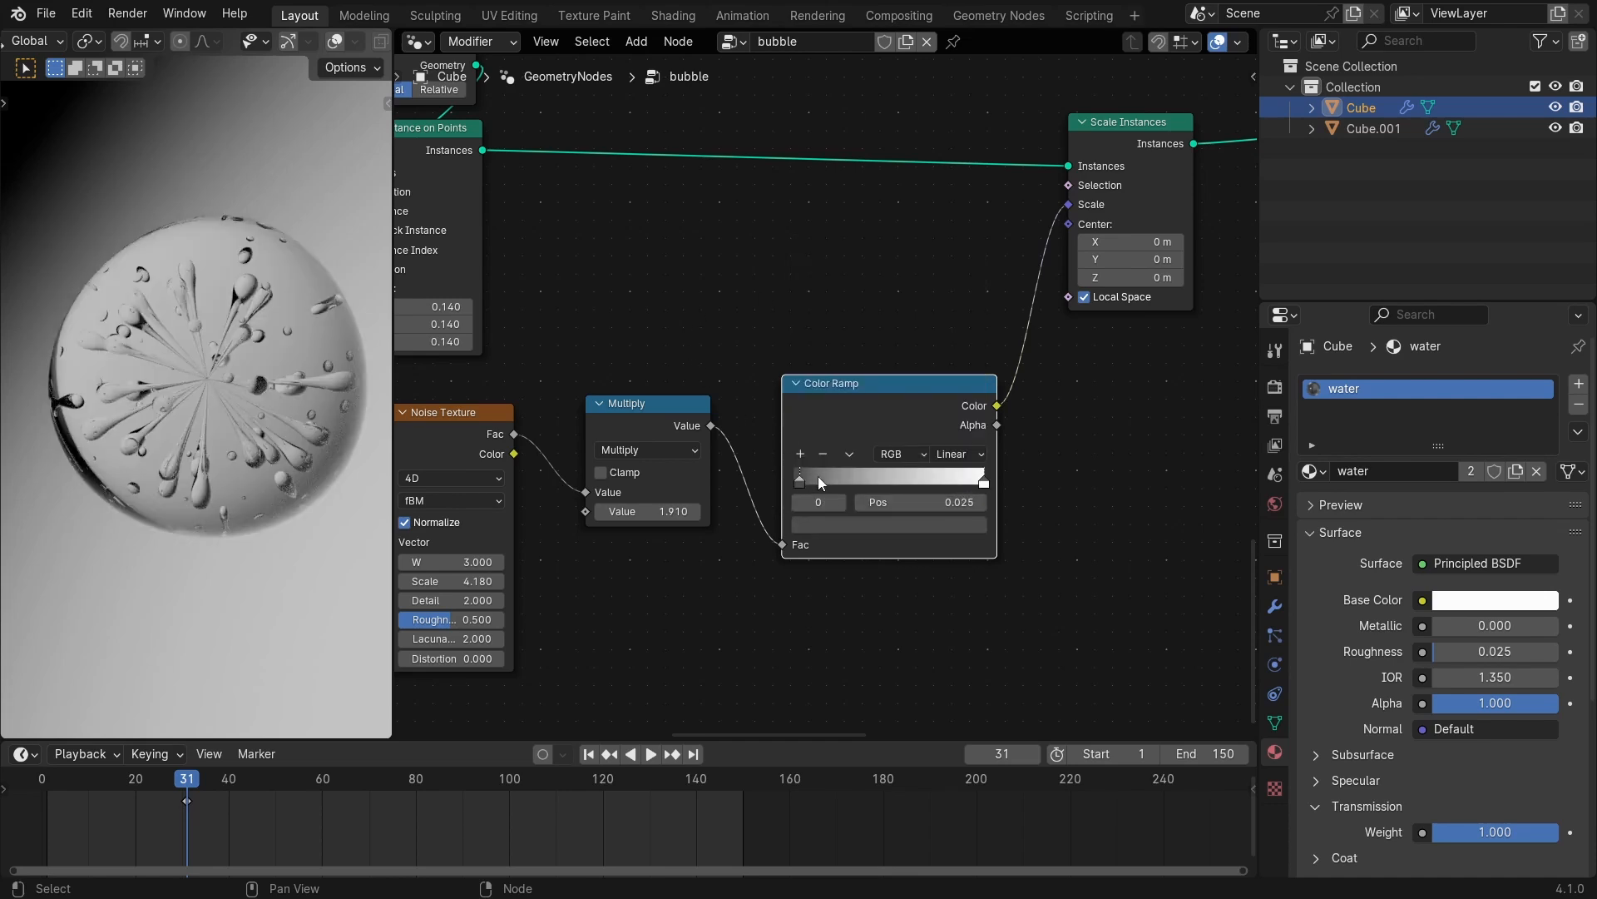
Move the Color Ramp's dark grey stop just past the middle of the gradient and set the interpolation to Ease.
drag(820, 481, 856, 487)
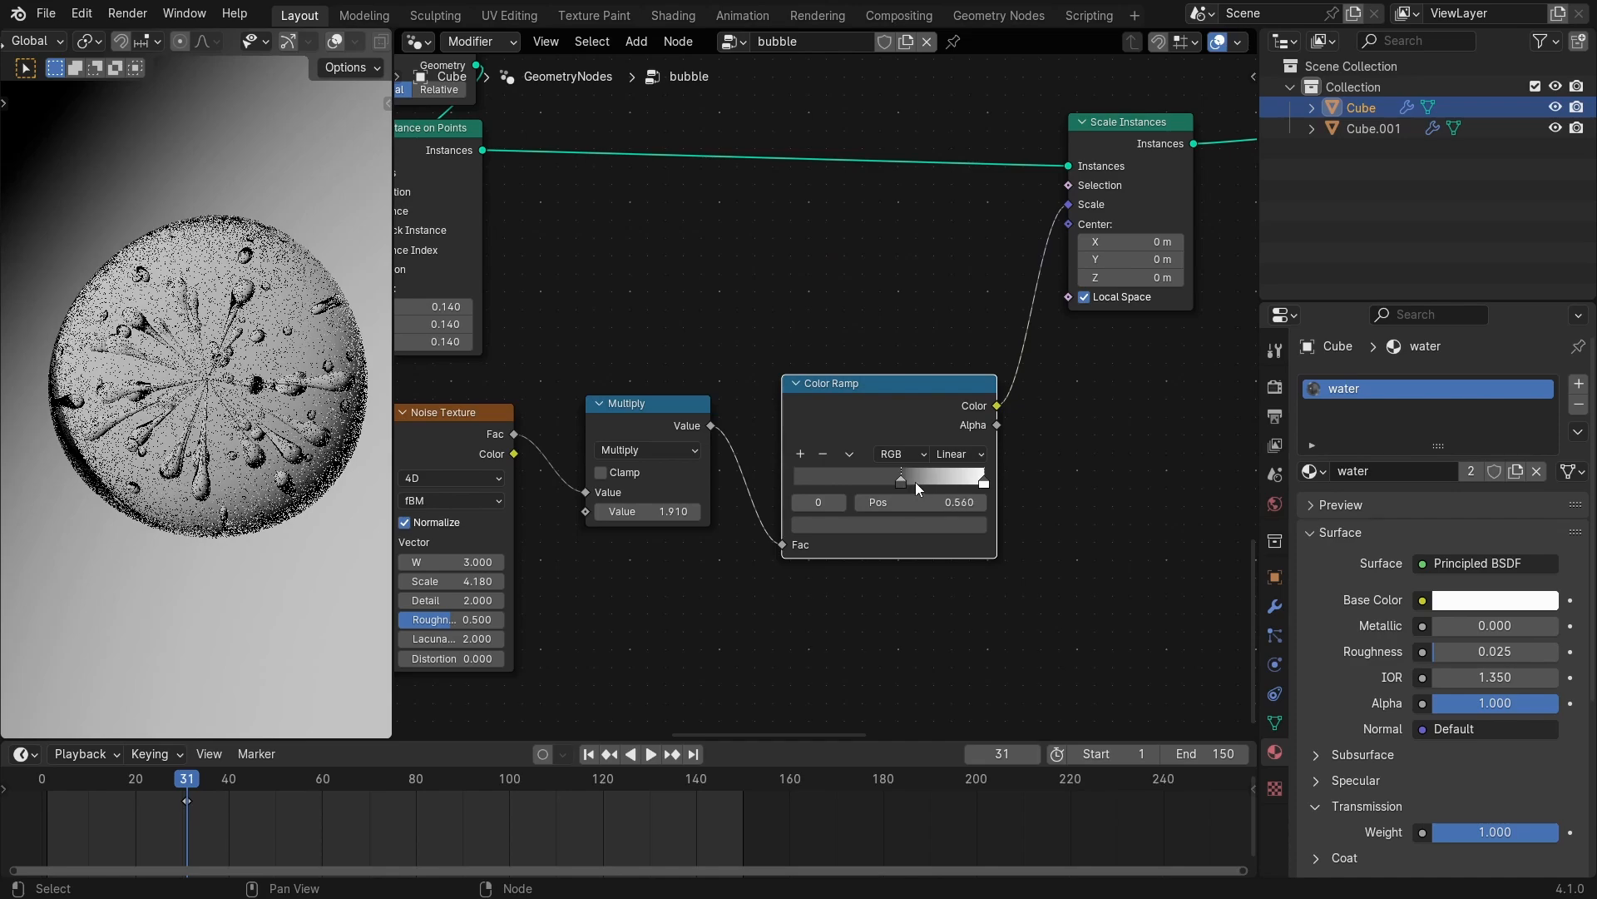
click(959, 453)
click(960, 487)
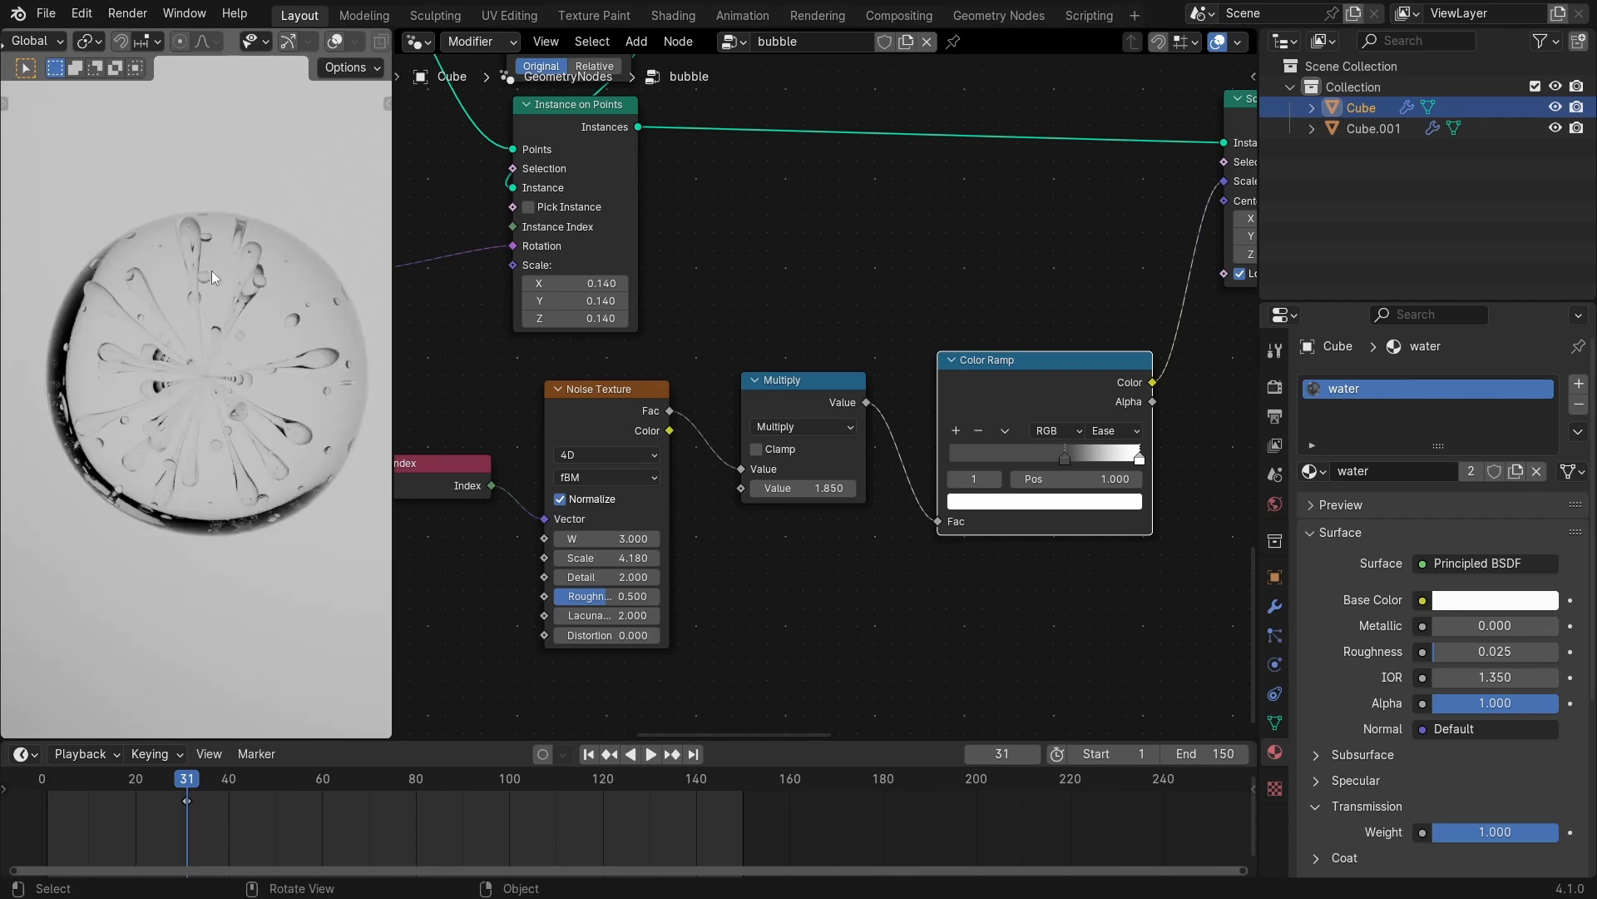
Set the water material's IOR to 1.410 and inspect the bubble from another angle.
middle_drag(211, 278, 249, 279)
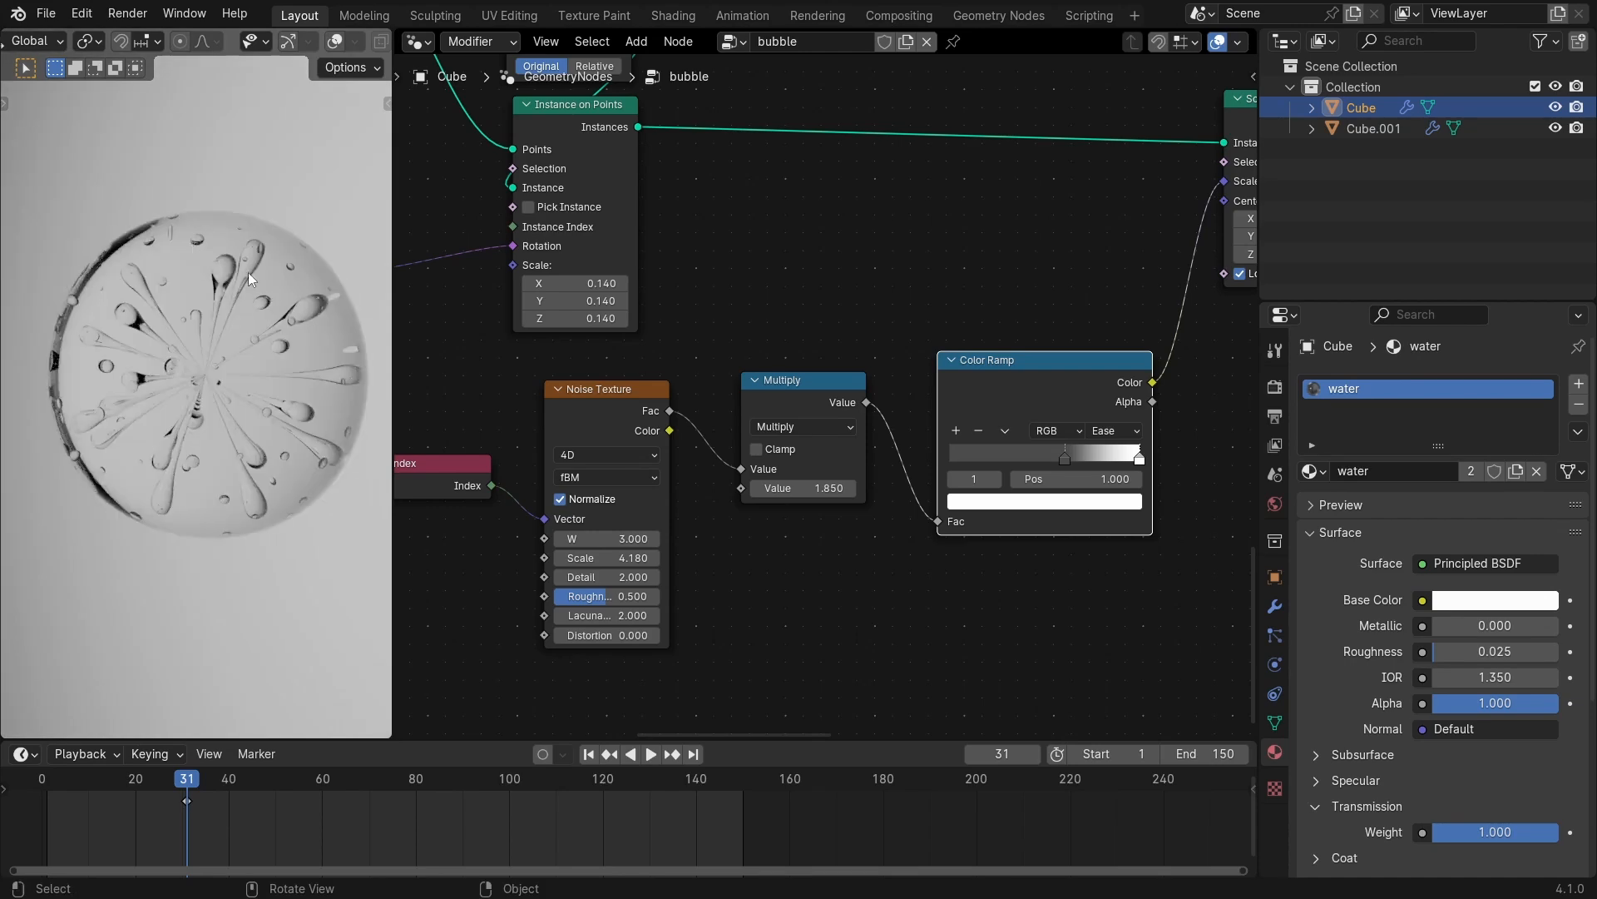
mouse_move(1495, 677)
mouse_down()
mouse_move(1523, 677)
mouse_move(1495, 680)
mouse_up()
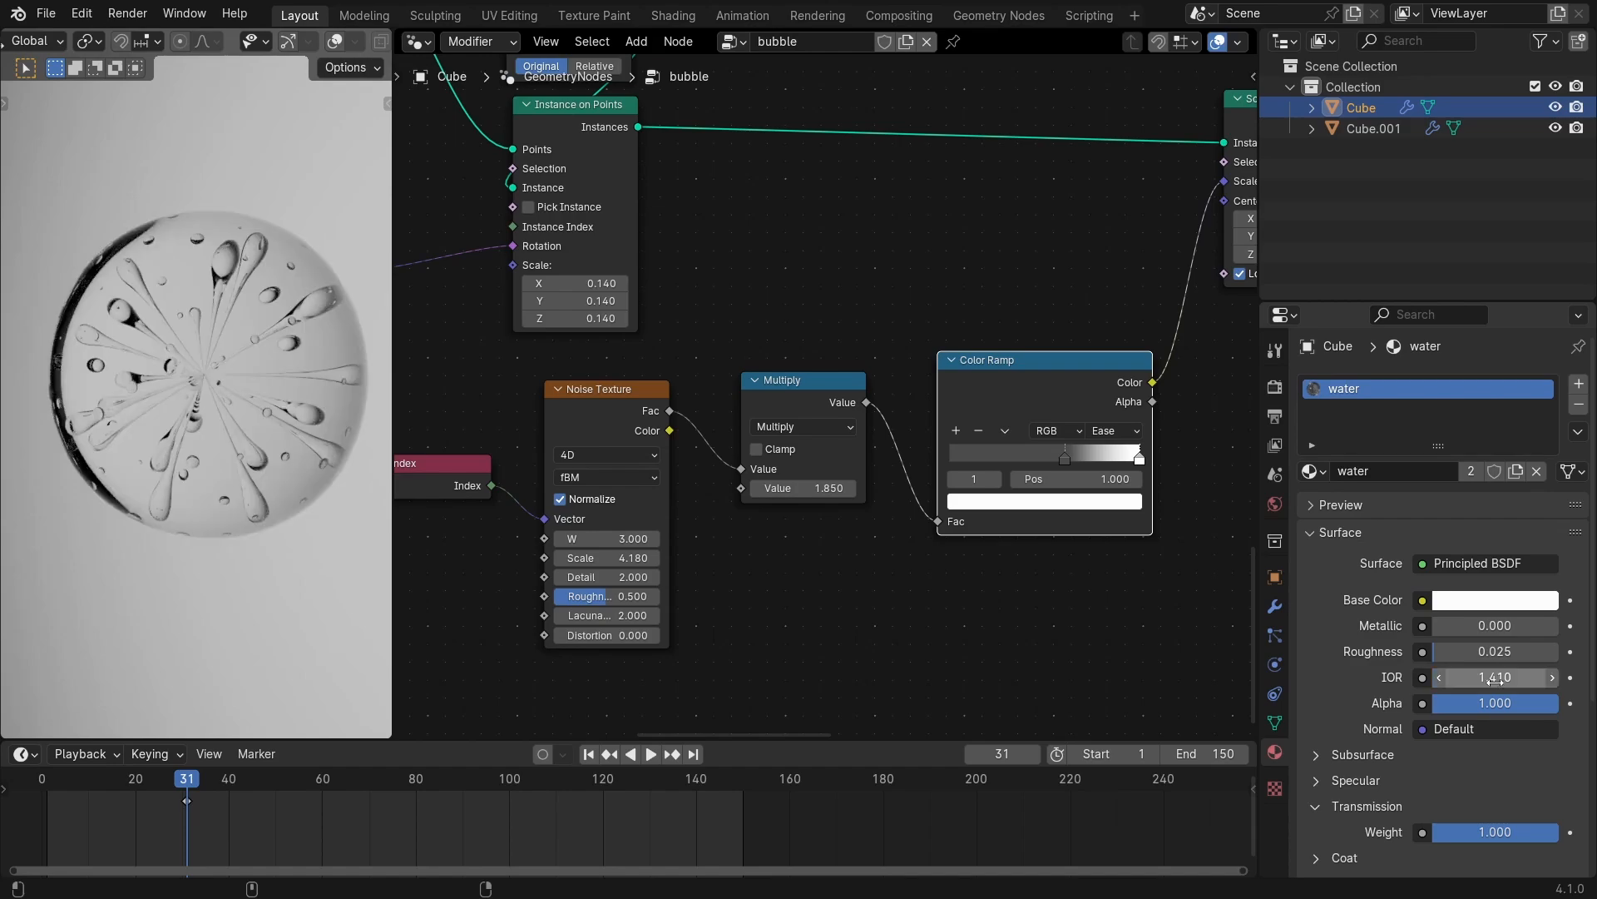
mouse_move(208, 337)
middle_down()
mouse_move(226, 339)
mouse_move(203, 316)
mouse_move(209, 343)
mouse_move(234, 344)
middle_up()
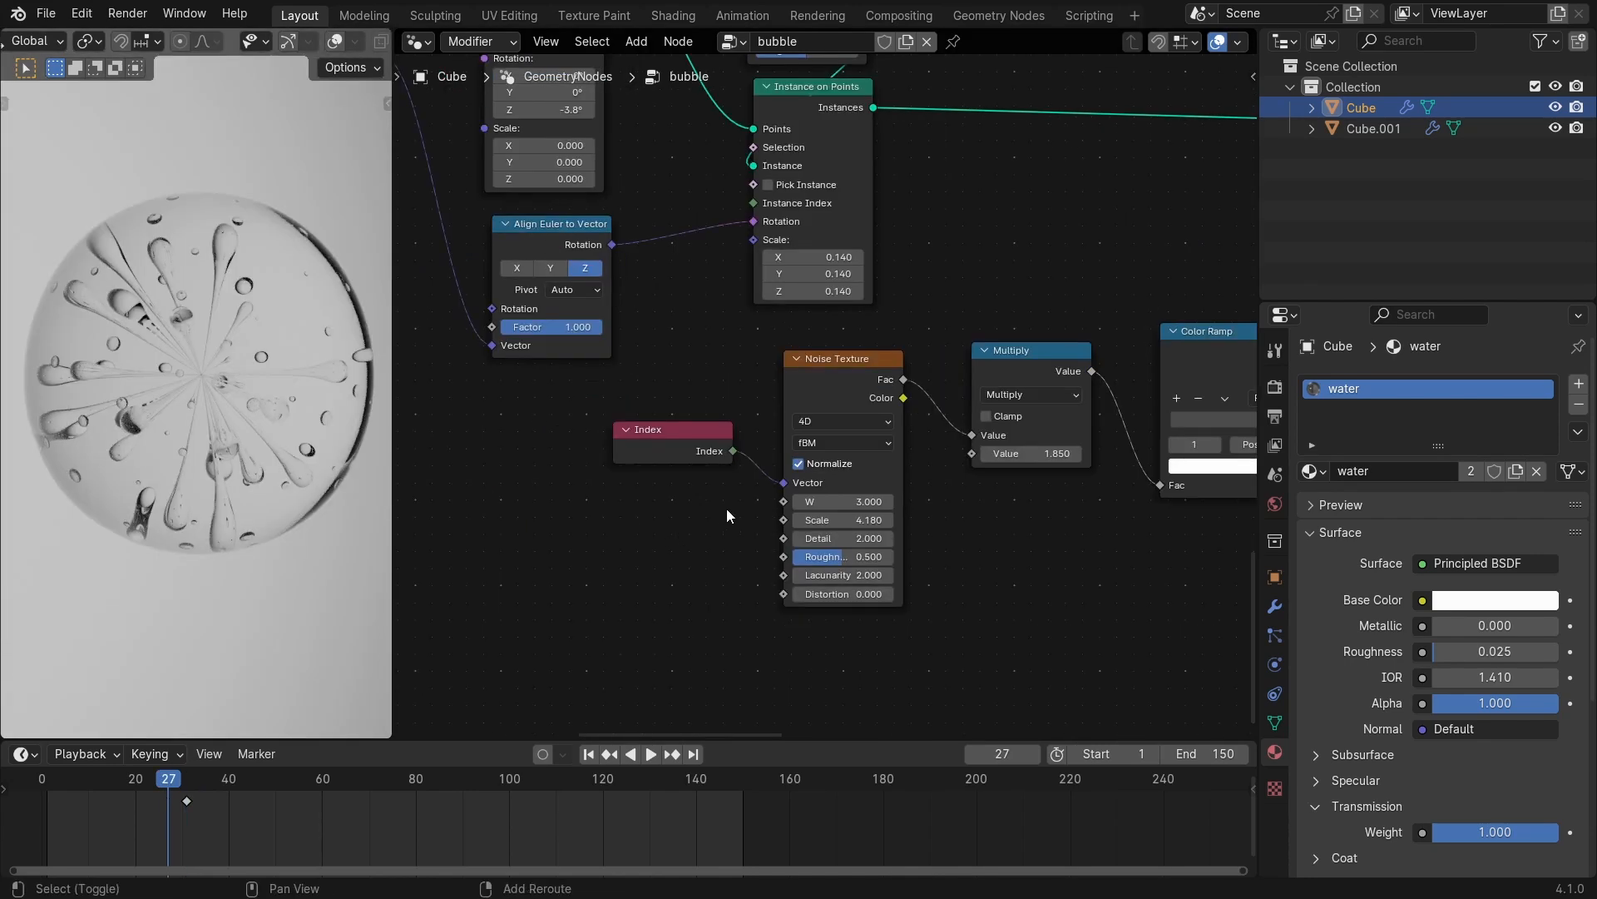
Add a Scene Time node with Seconds driving the drops' Noise Texture W, and play the animation in wireframe shading.
key(shift+a)
click(684, 481)
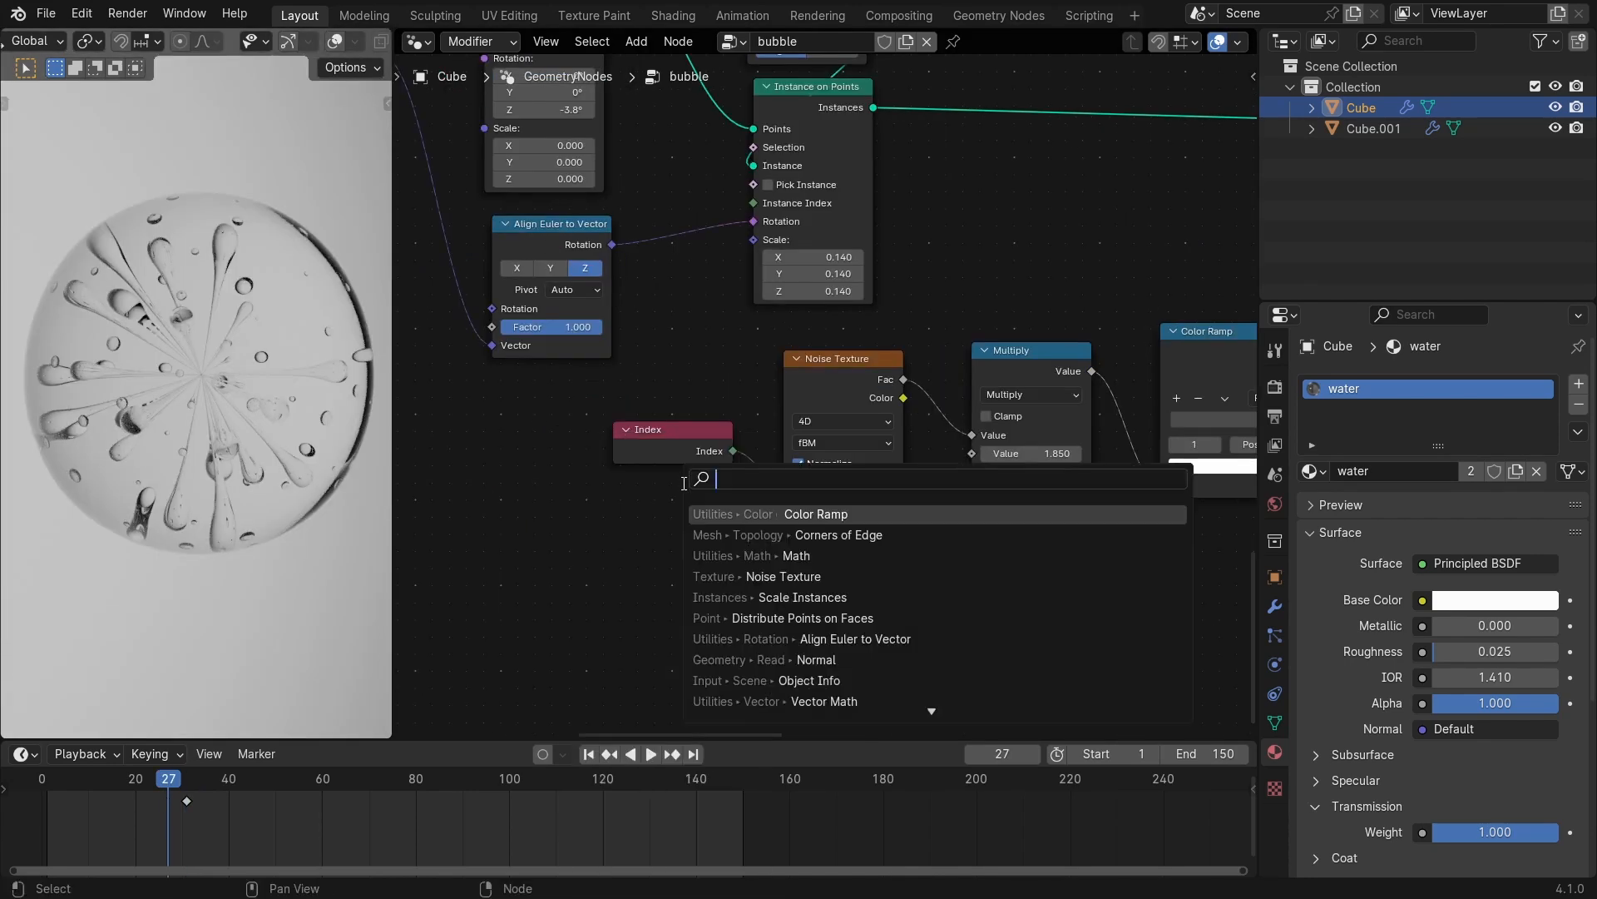
text(sce)
click(740, 515)
click(605, 547)
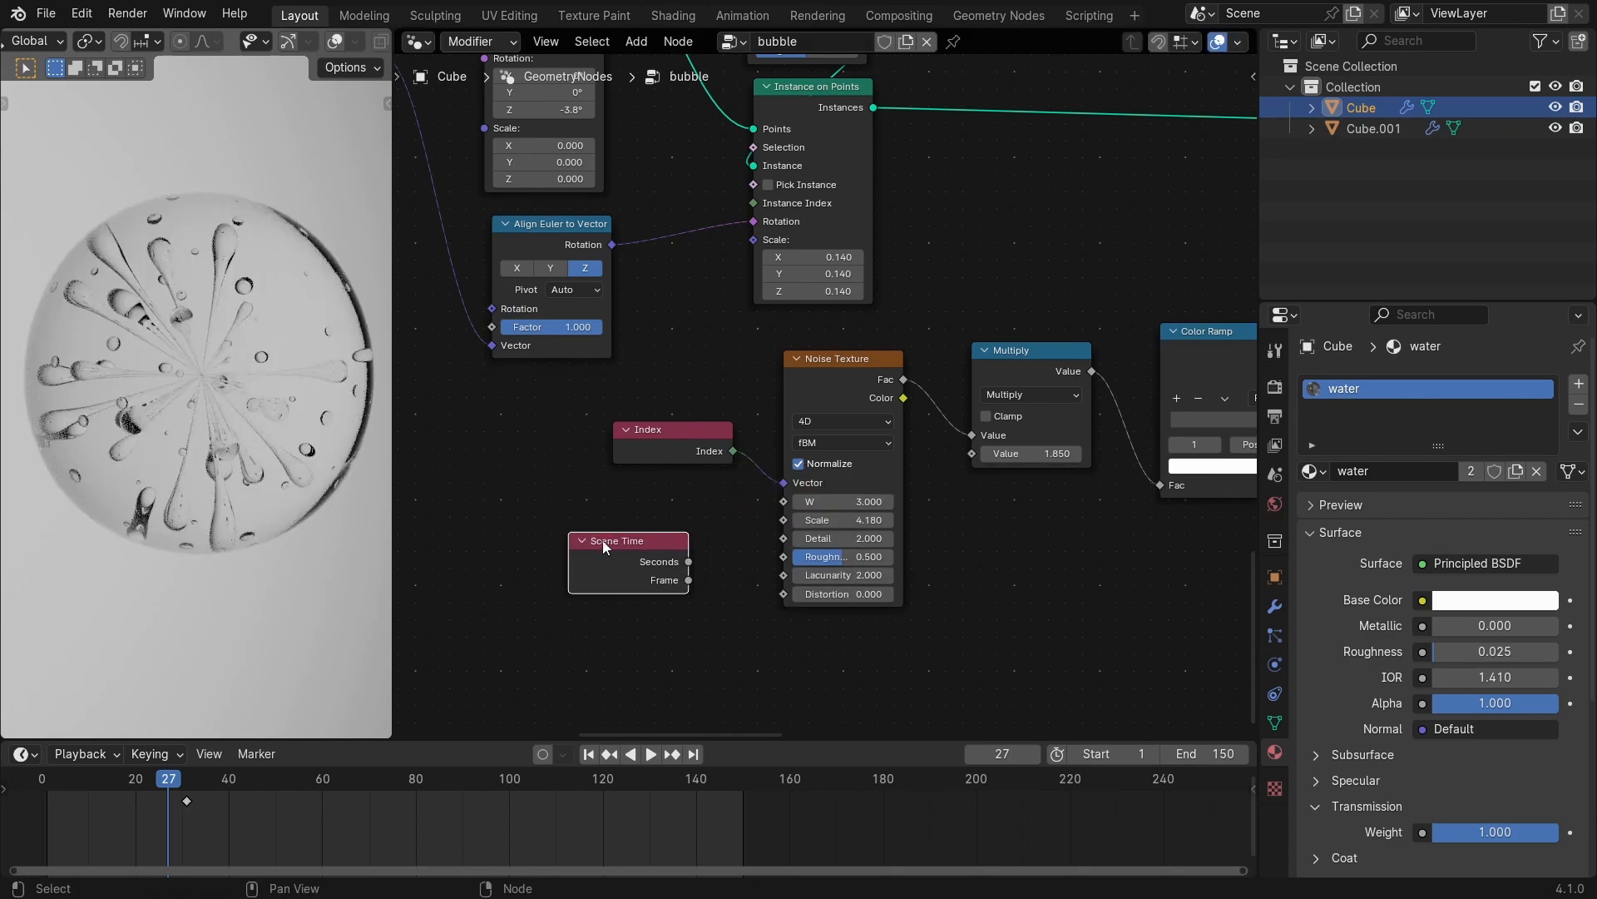
mouse_move(689, 561)
mouse_down()
mouse_move(727, 508)
mouse_move(784, 502)
mouse_up()
key(shift+z)
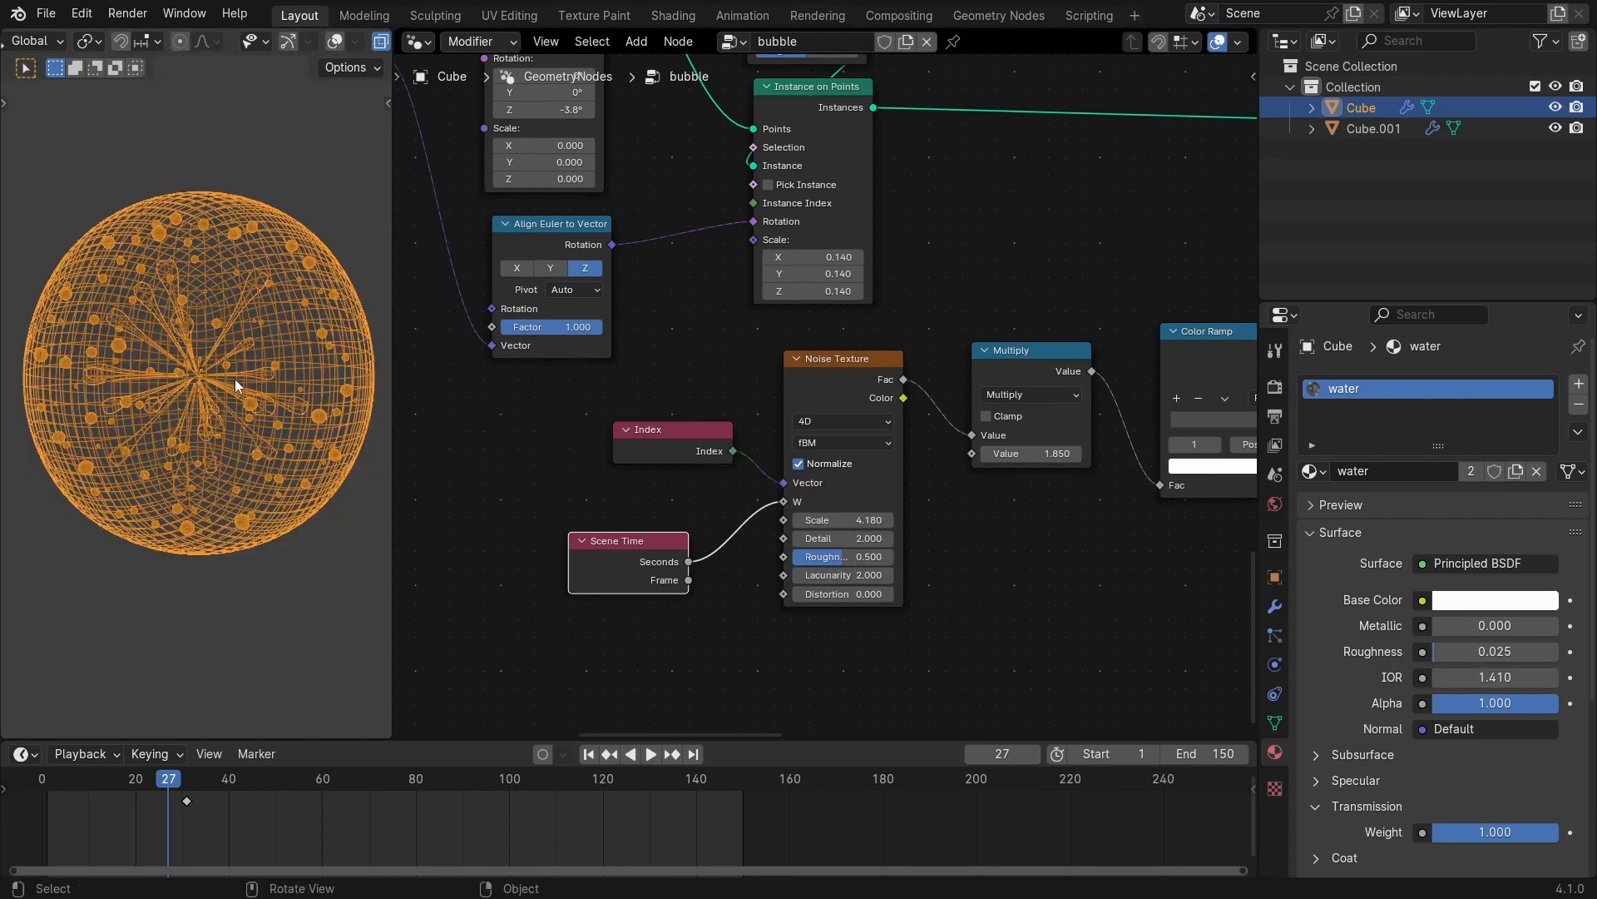
key(space)
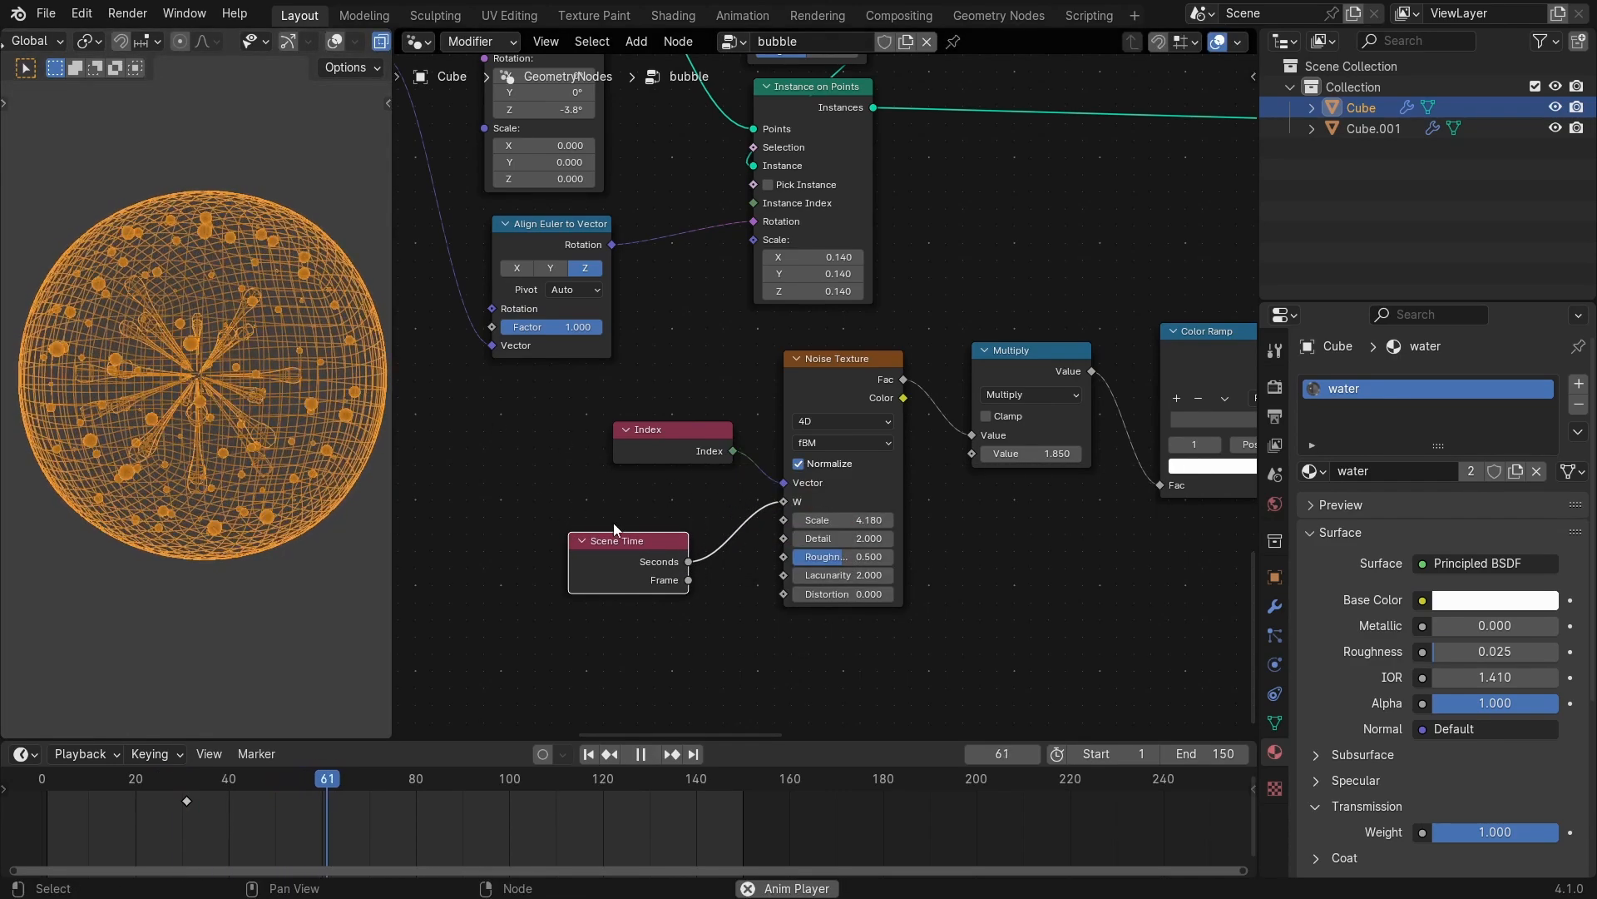
Move the Scene Time node away and insert a Math node between its Seconds output and the Noise Texture's W.
key(g)
click(396, 536)
key(shift+a)
click(562, 487)
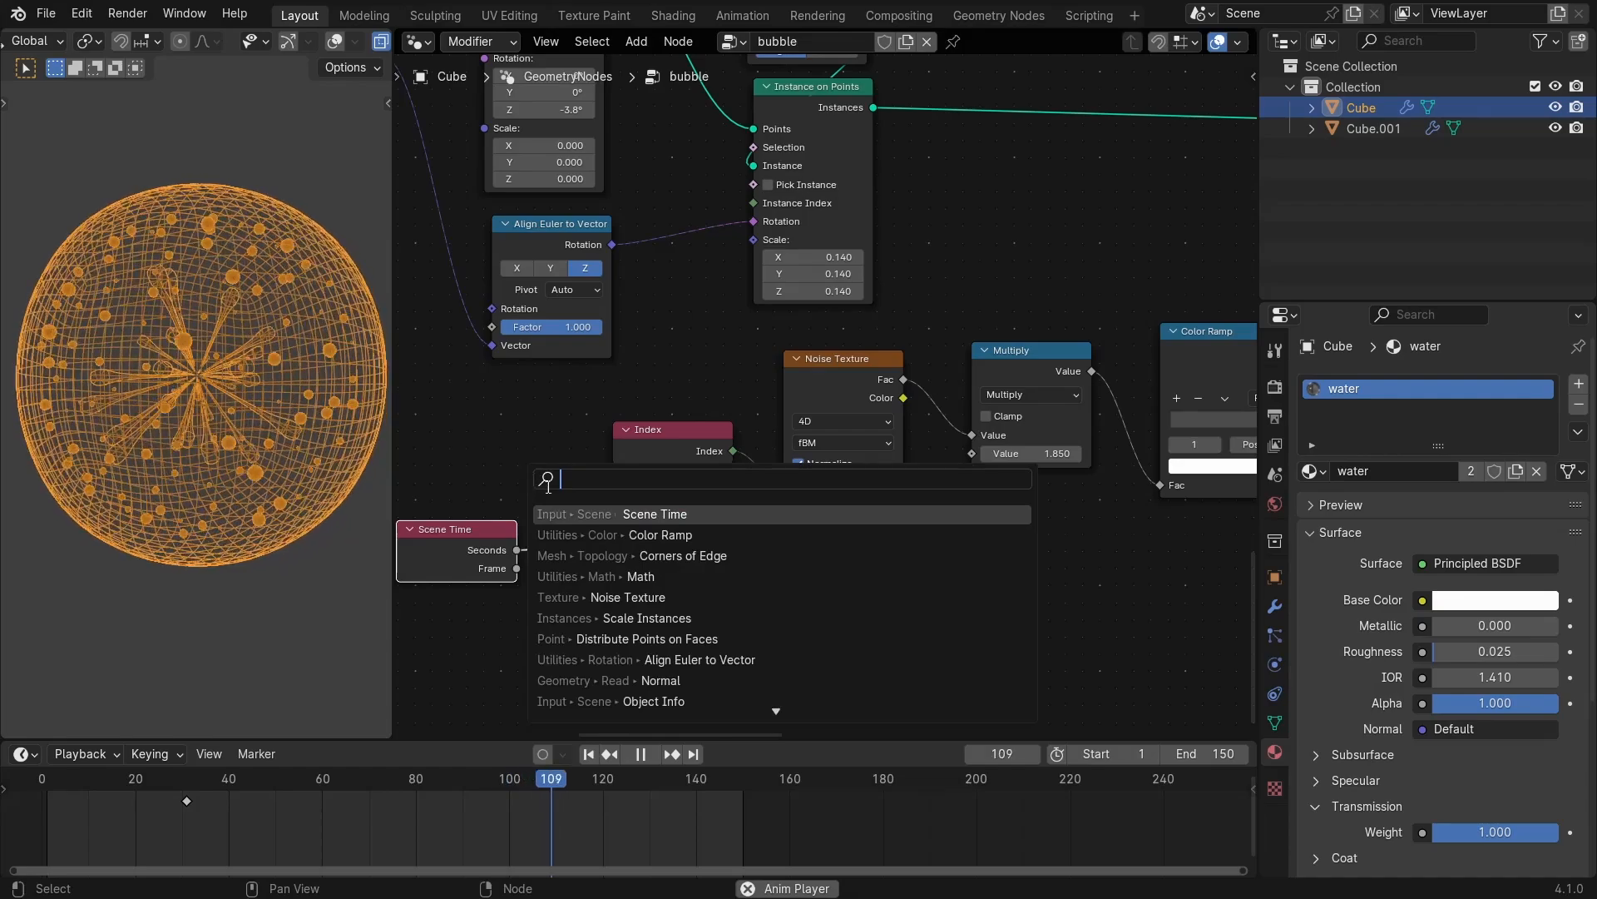
text(math)
key(Return)
Set the new Math node after Scene Time to Multiply with a value of 0.100.
click(639, 568)
click(639, 568)
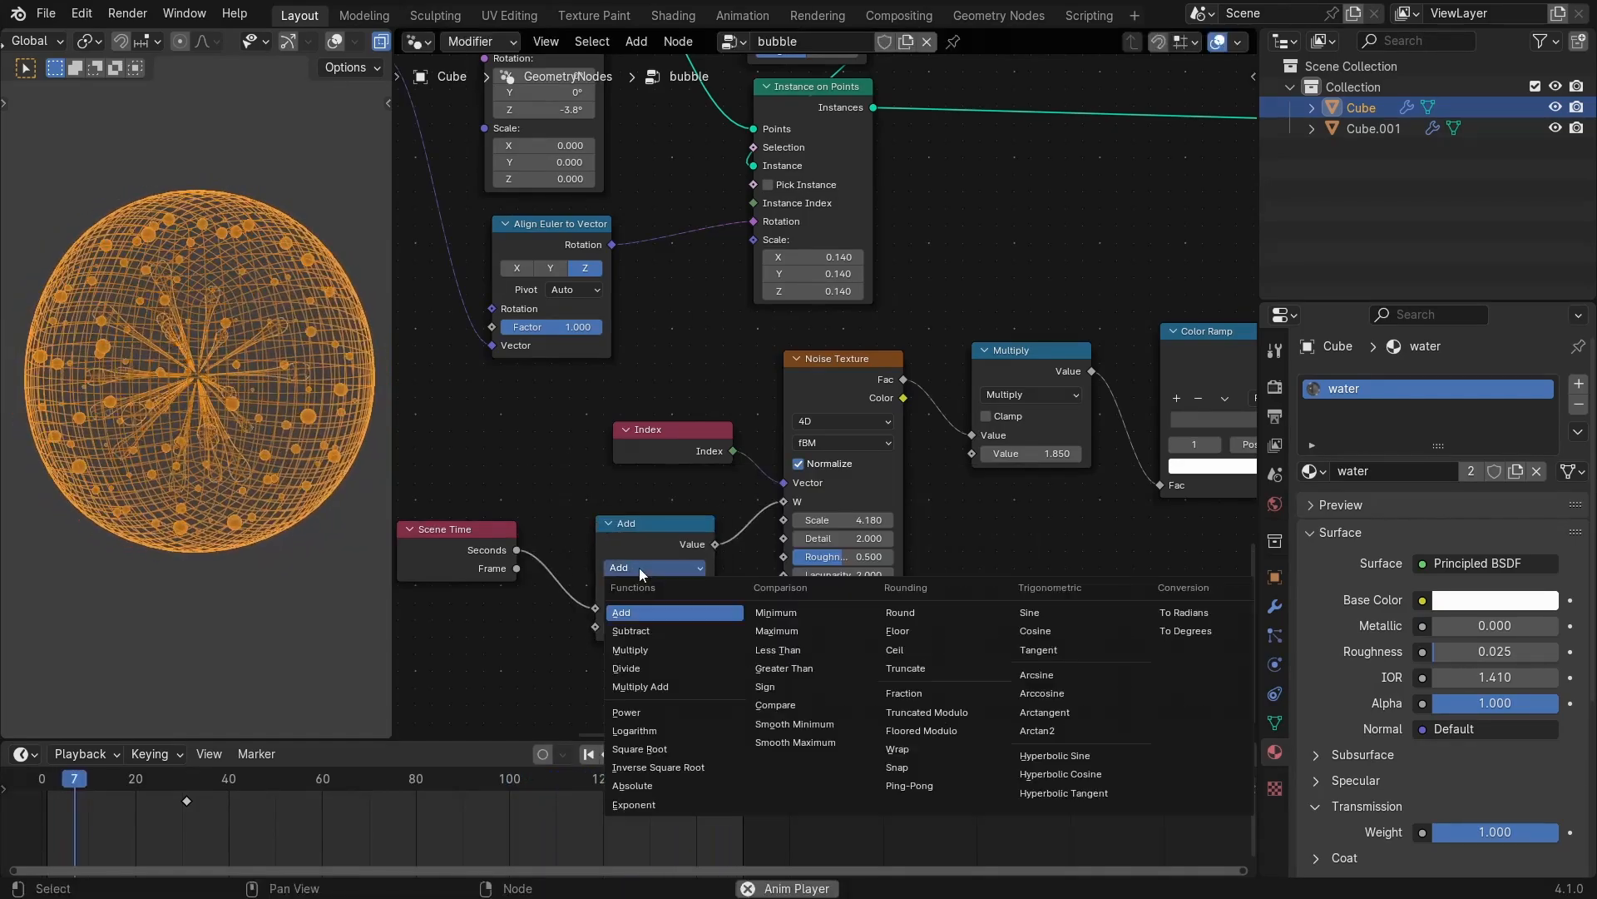
click(646, 597)
click(608, 629)
click(608, 628)
click(610, 629)
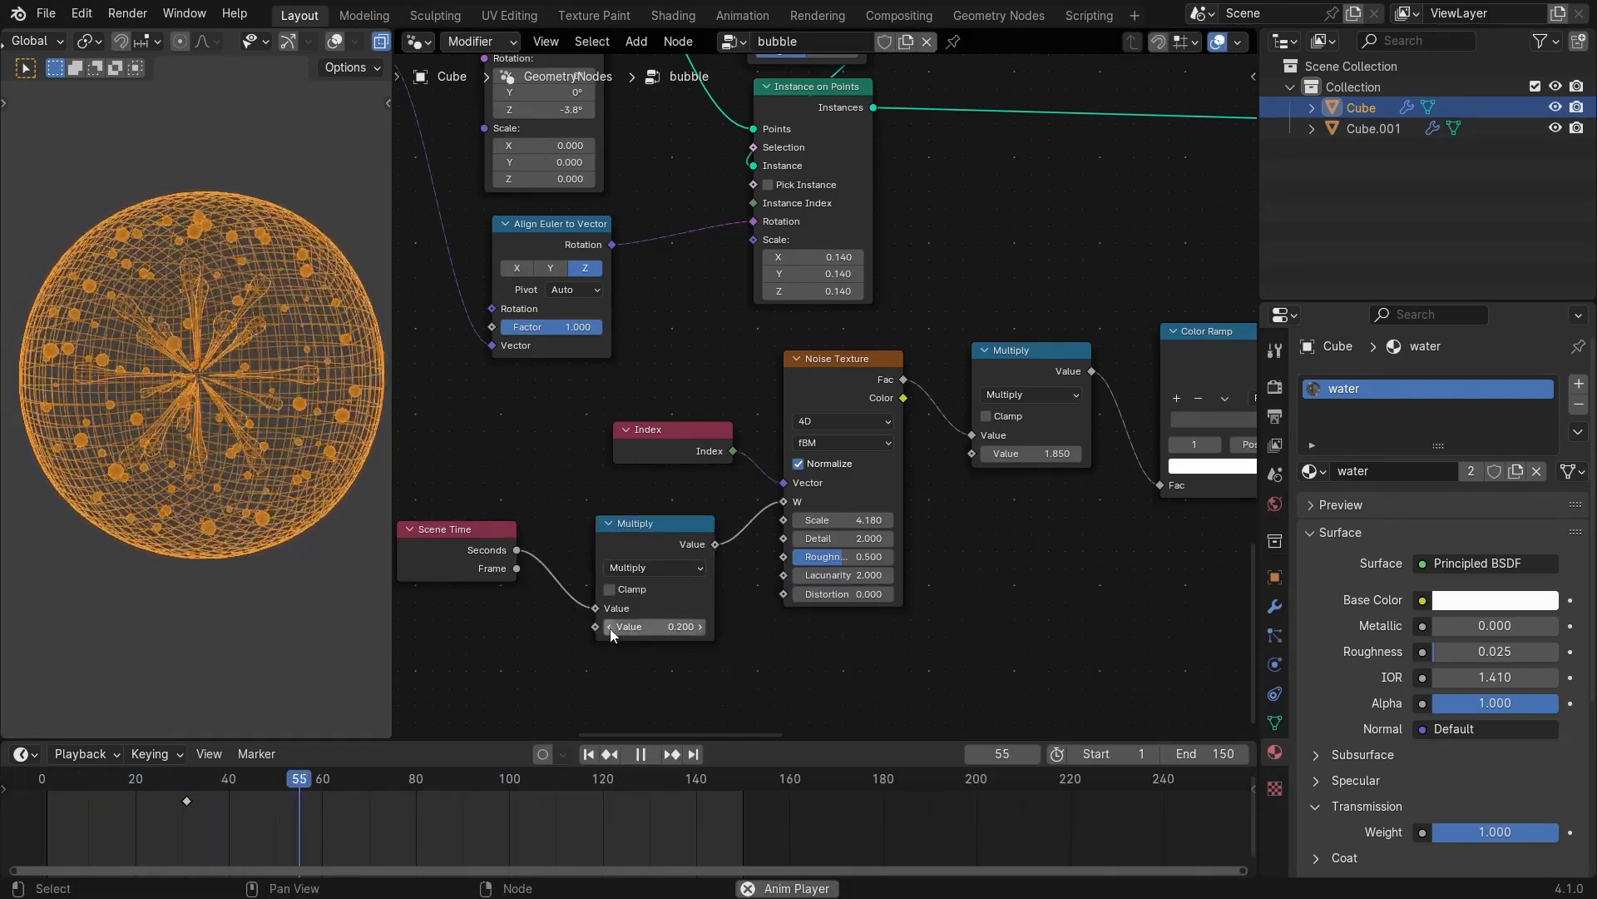
click(611, 628)
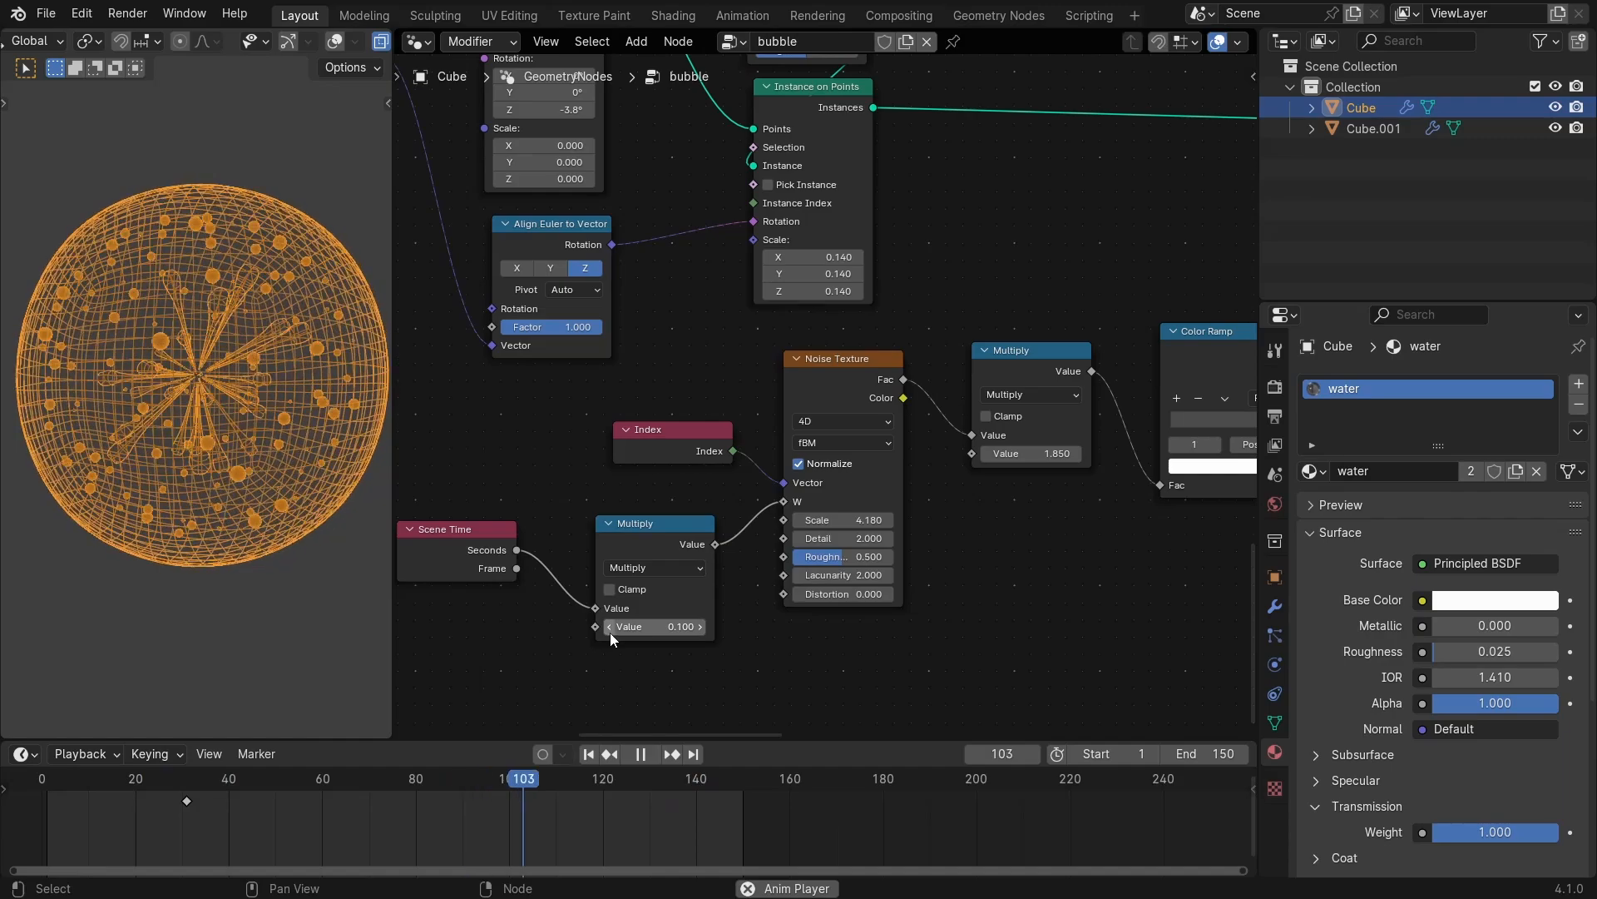
Switch the viewport back to rendered shading to check the moving drops, and stop the playback.
key(z)
click(232, 347)
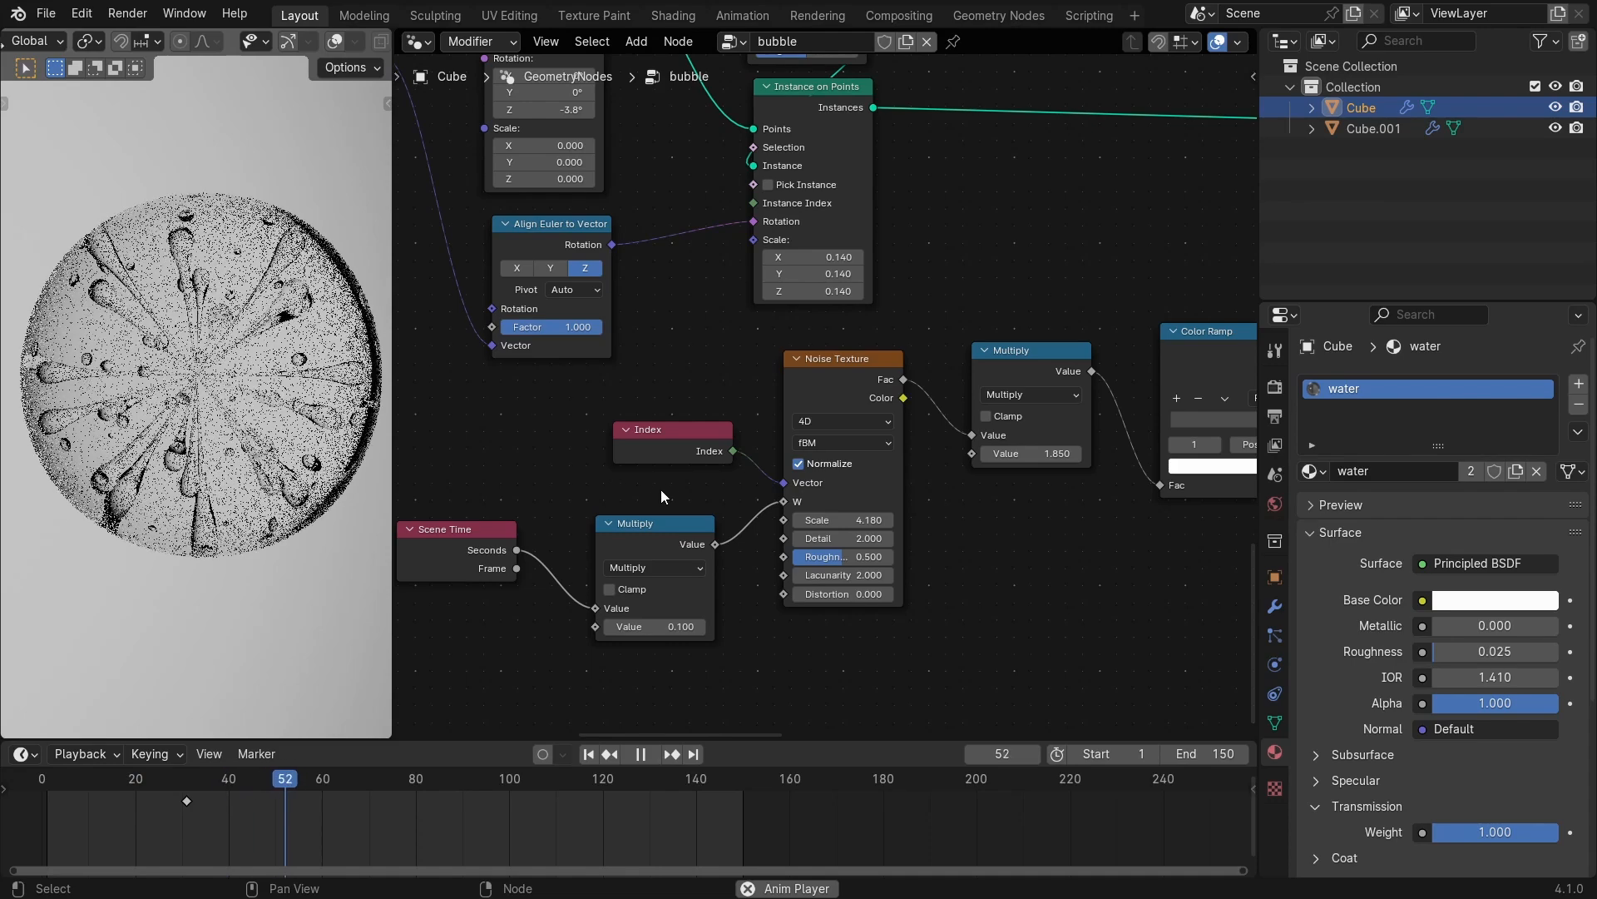
key(space)
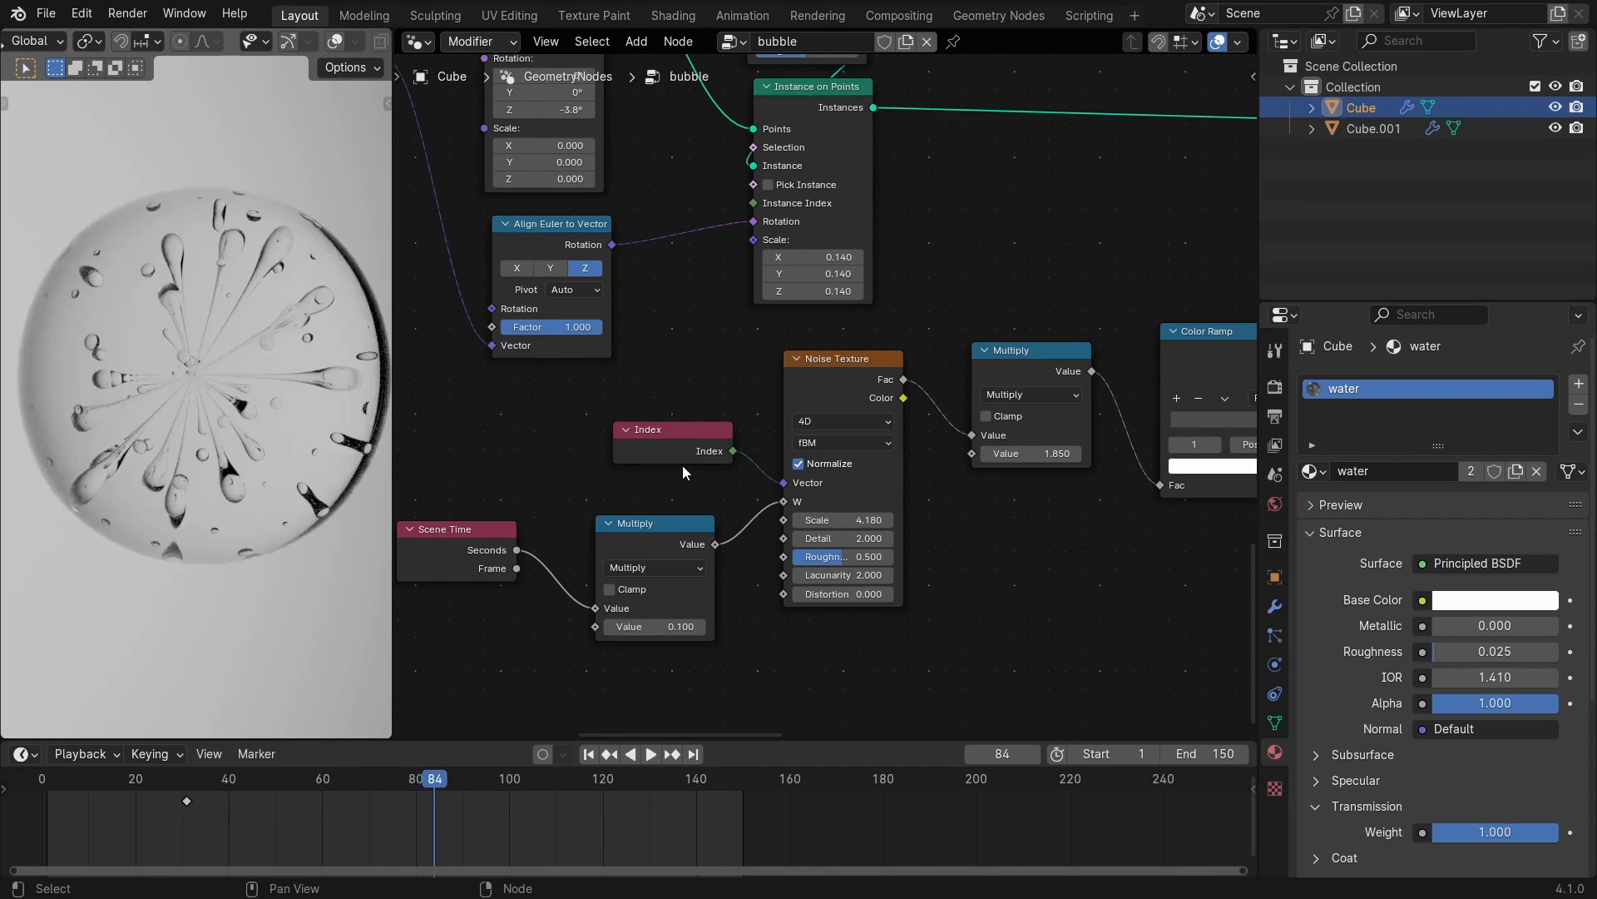
scroll(682, 466, down, 2)
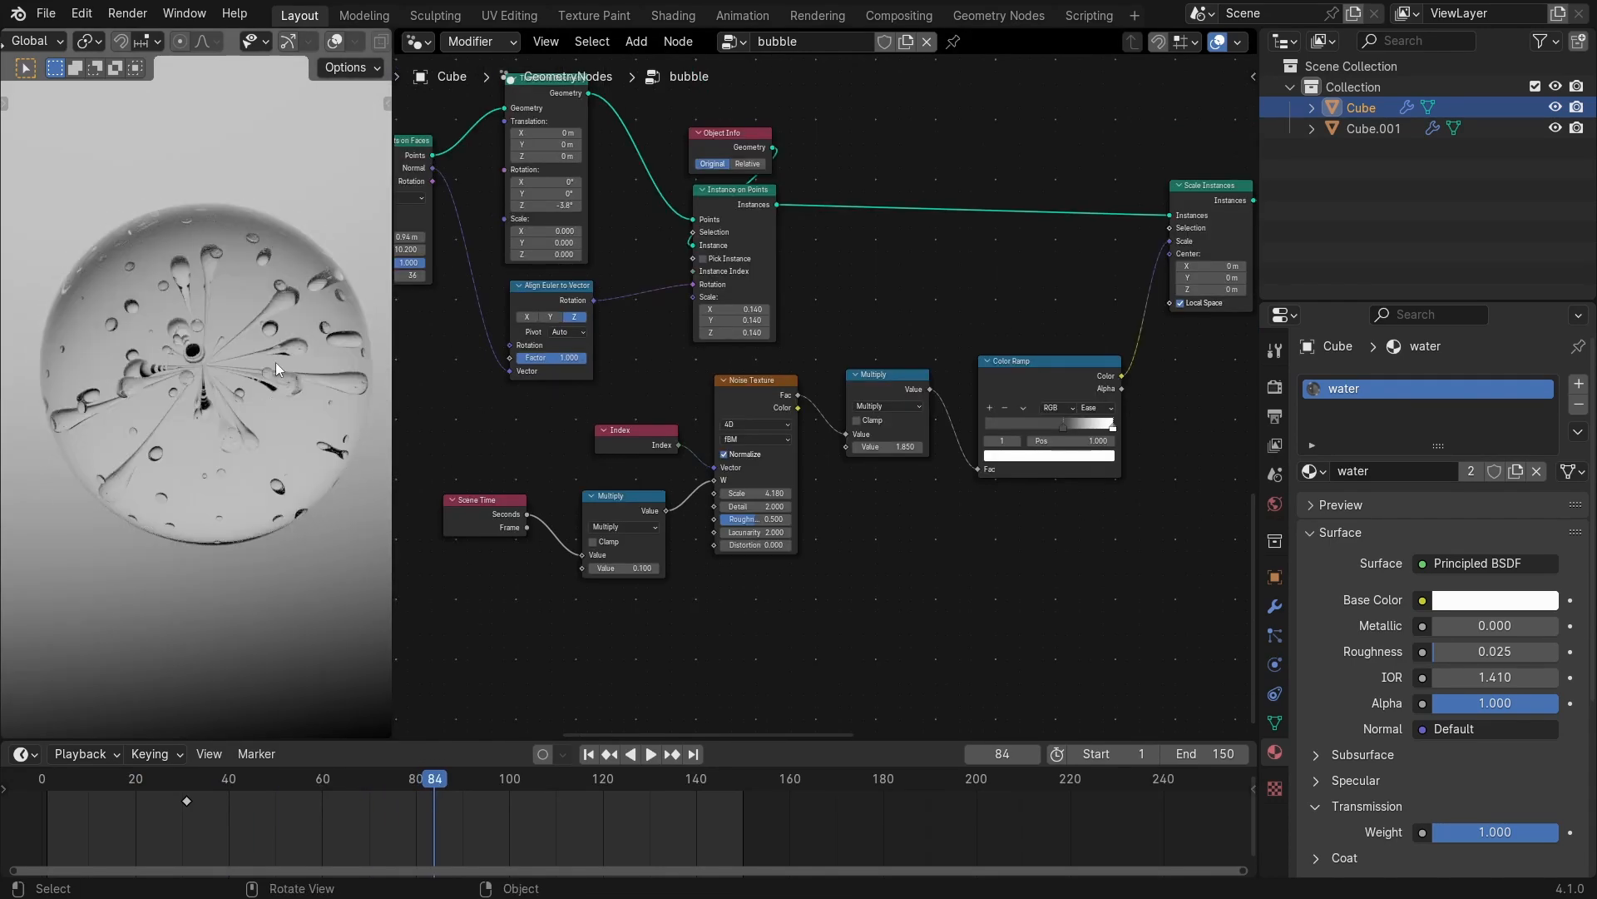
Set the Look in the render Color Management settings to High Contrast.
click(1275, 386)
scroll(1435, 559, down, 10)
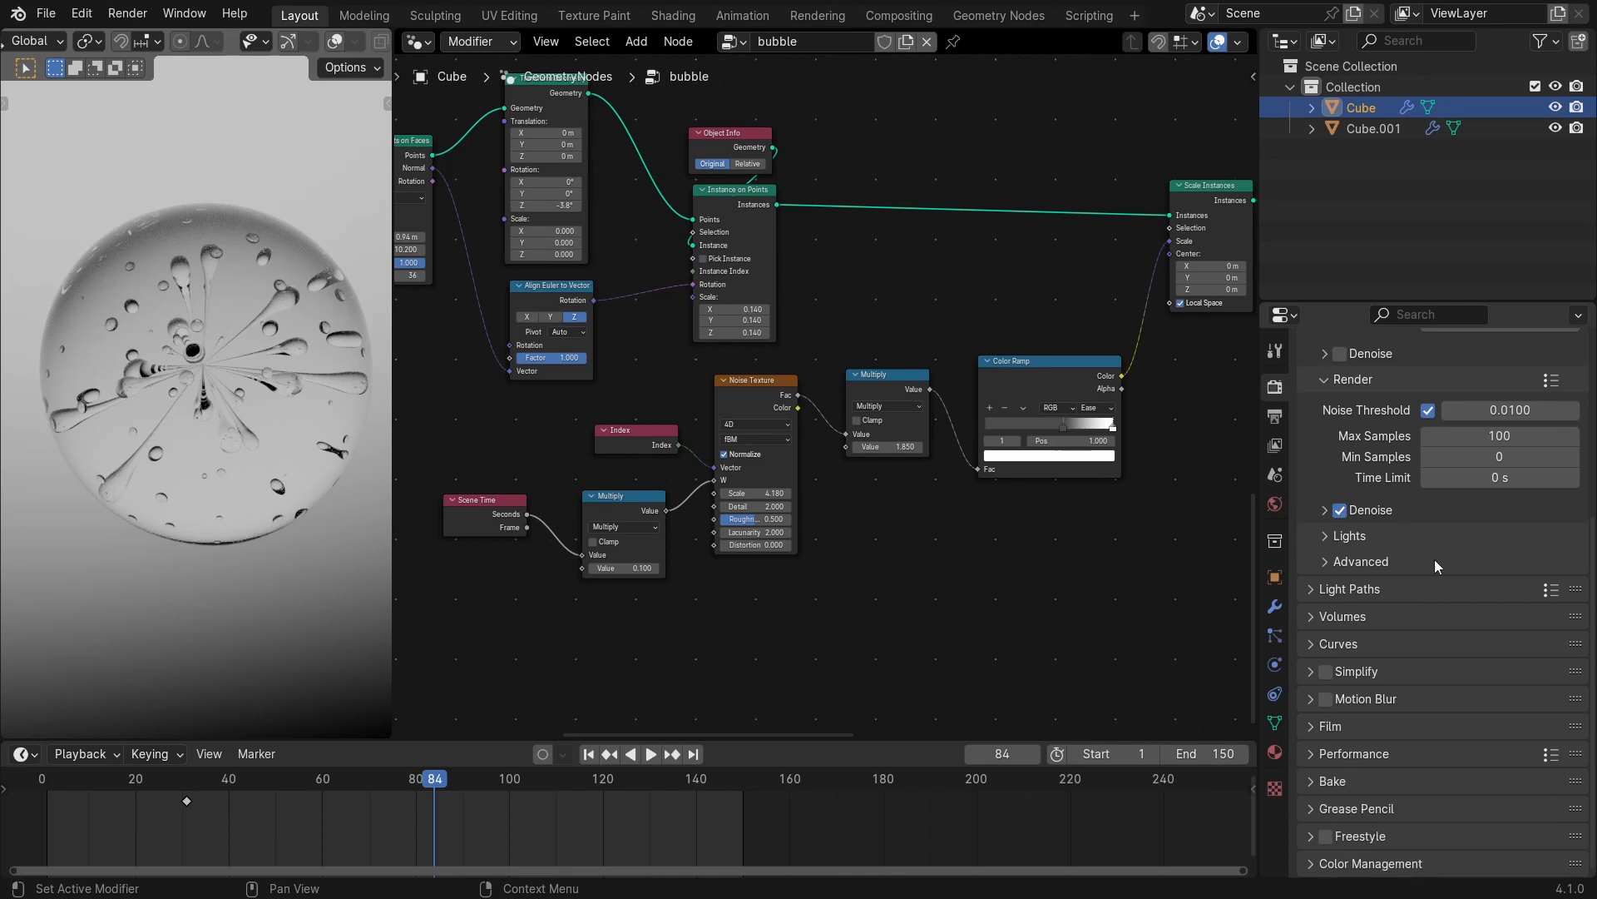
click(1364, 866)
scroll(1400, 632, down, 6)
click(1436, 743)
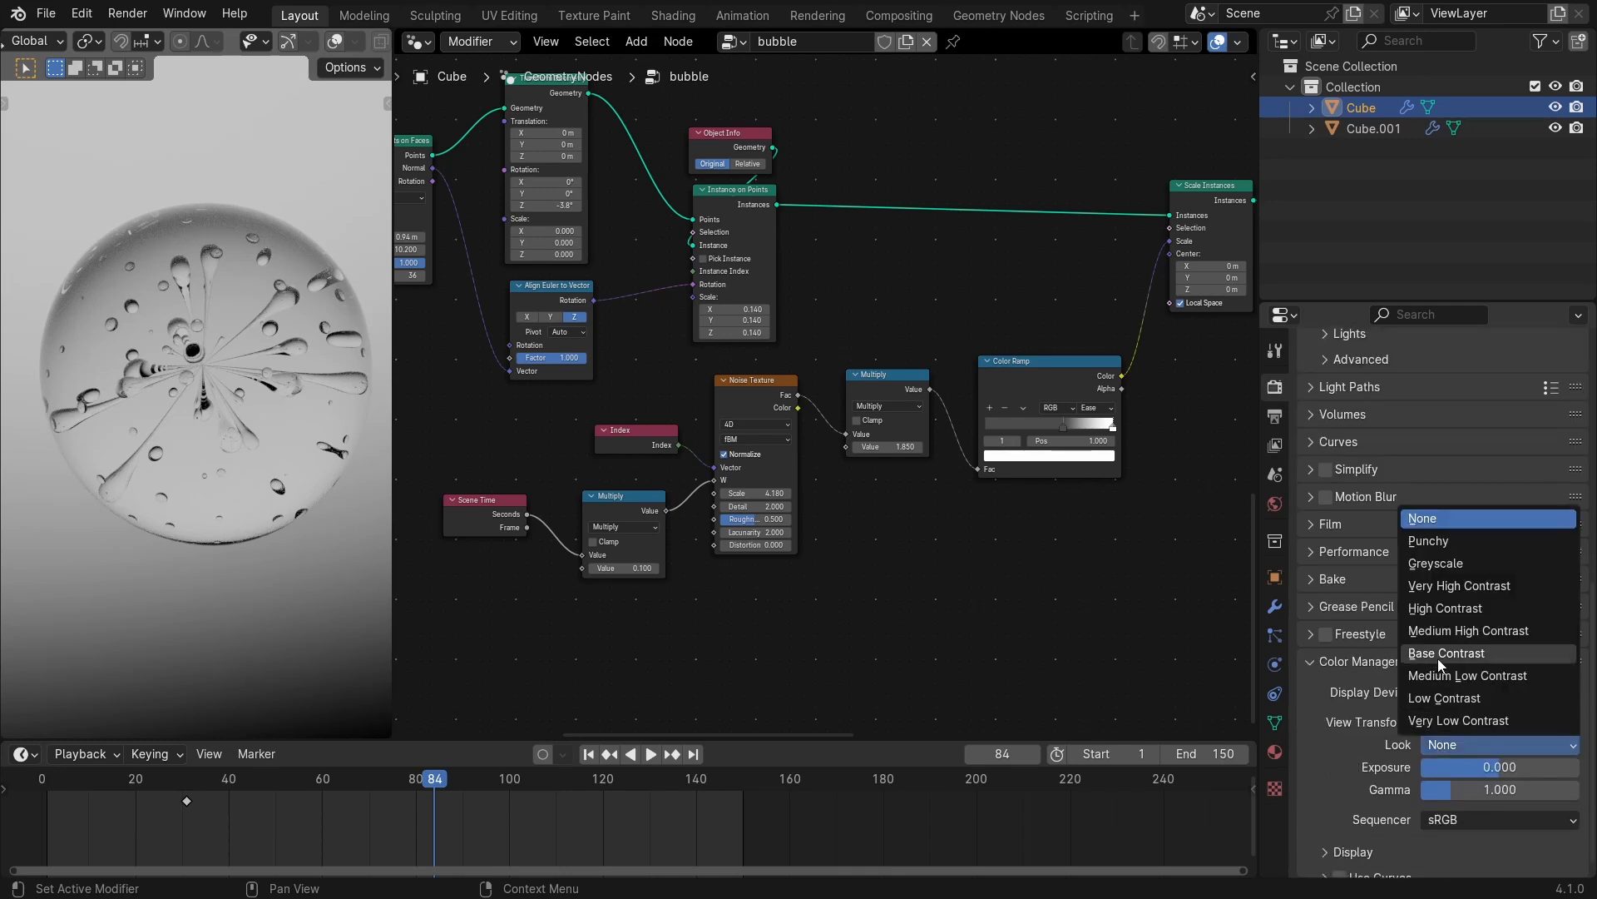
click(1447, 610)
Switch the node editor to the Compositor with Use Nodes enabled, and set the viewport's compositor to Always.
click(421, 43)
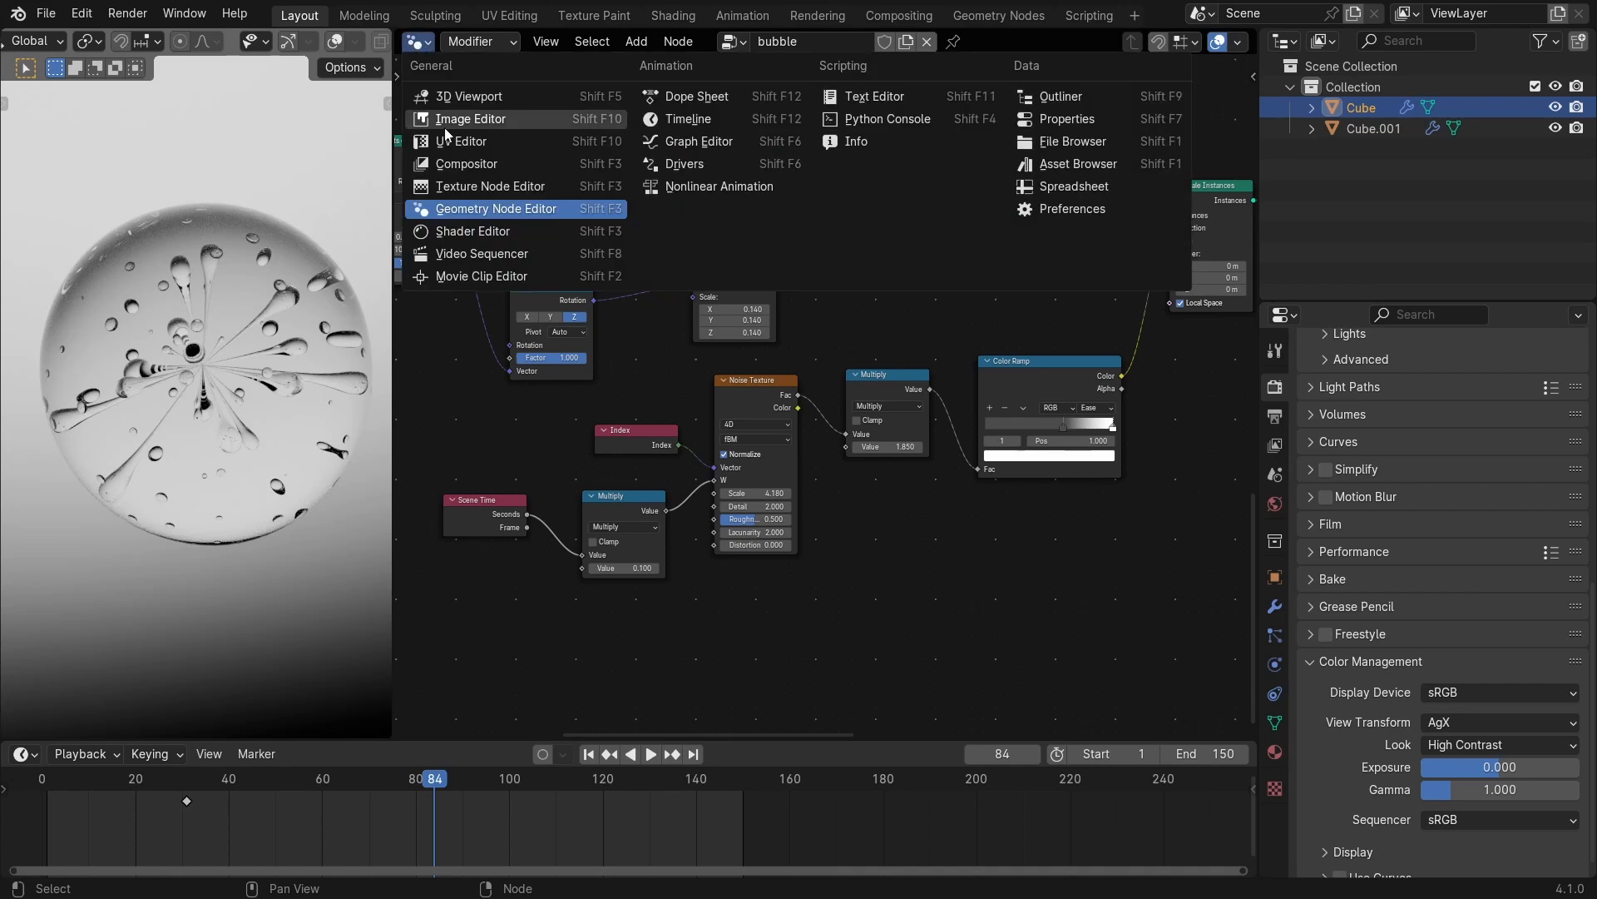
click(519, 164)
click(627, 41)
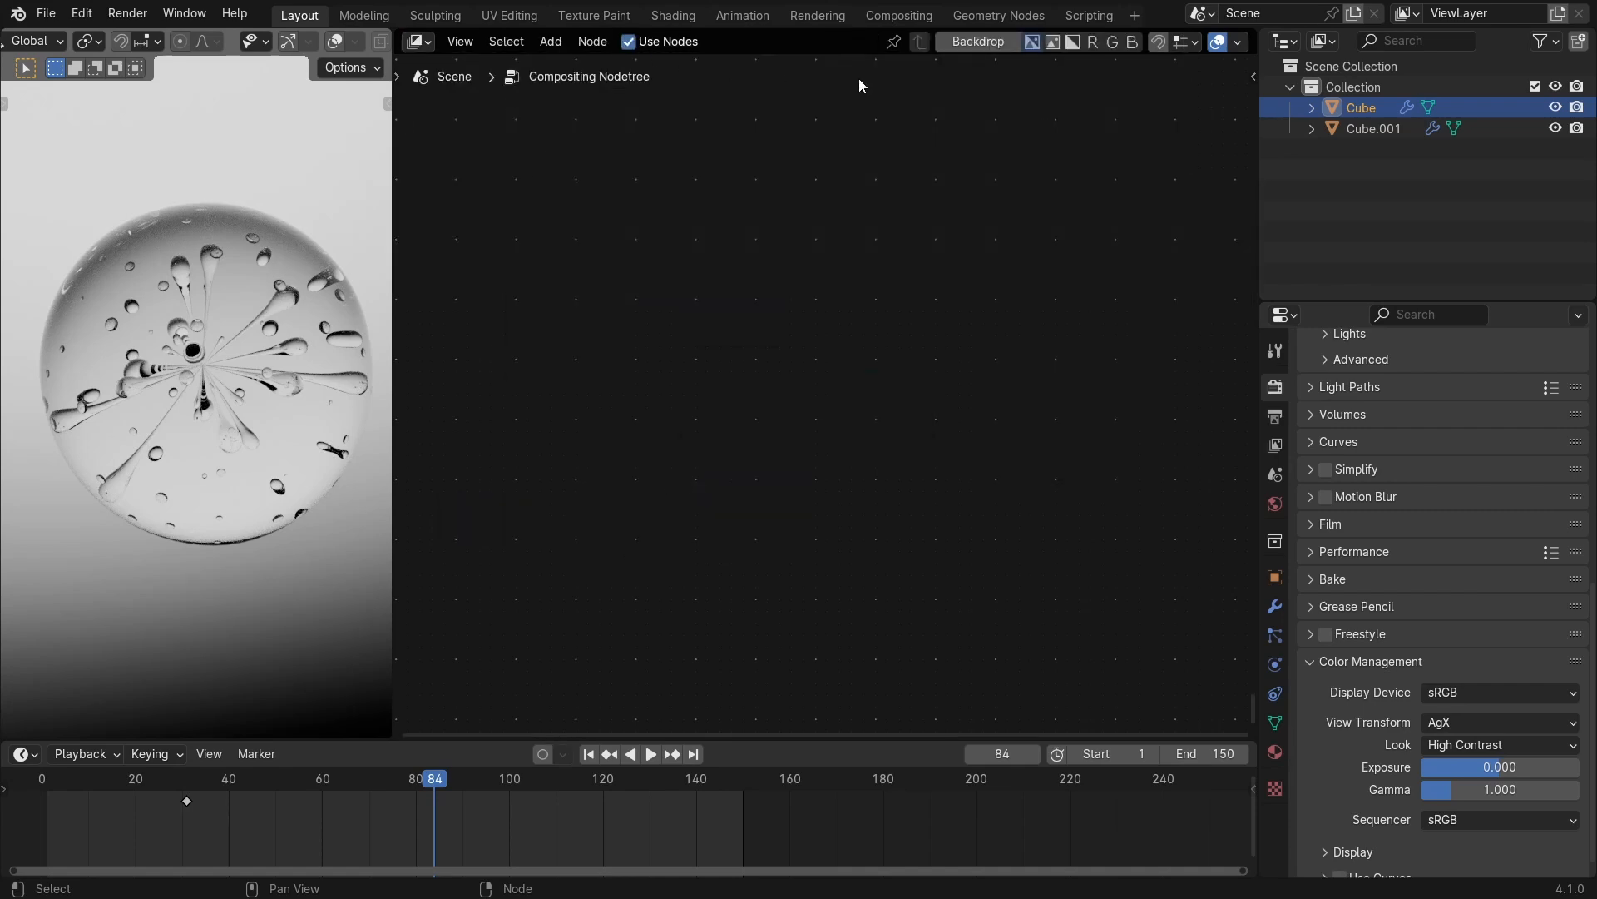
scroll(342, 39, down, 4)
click(350, 42)
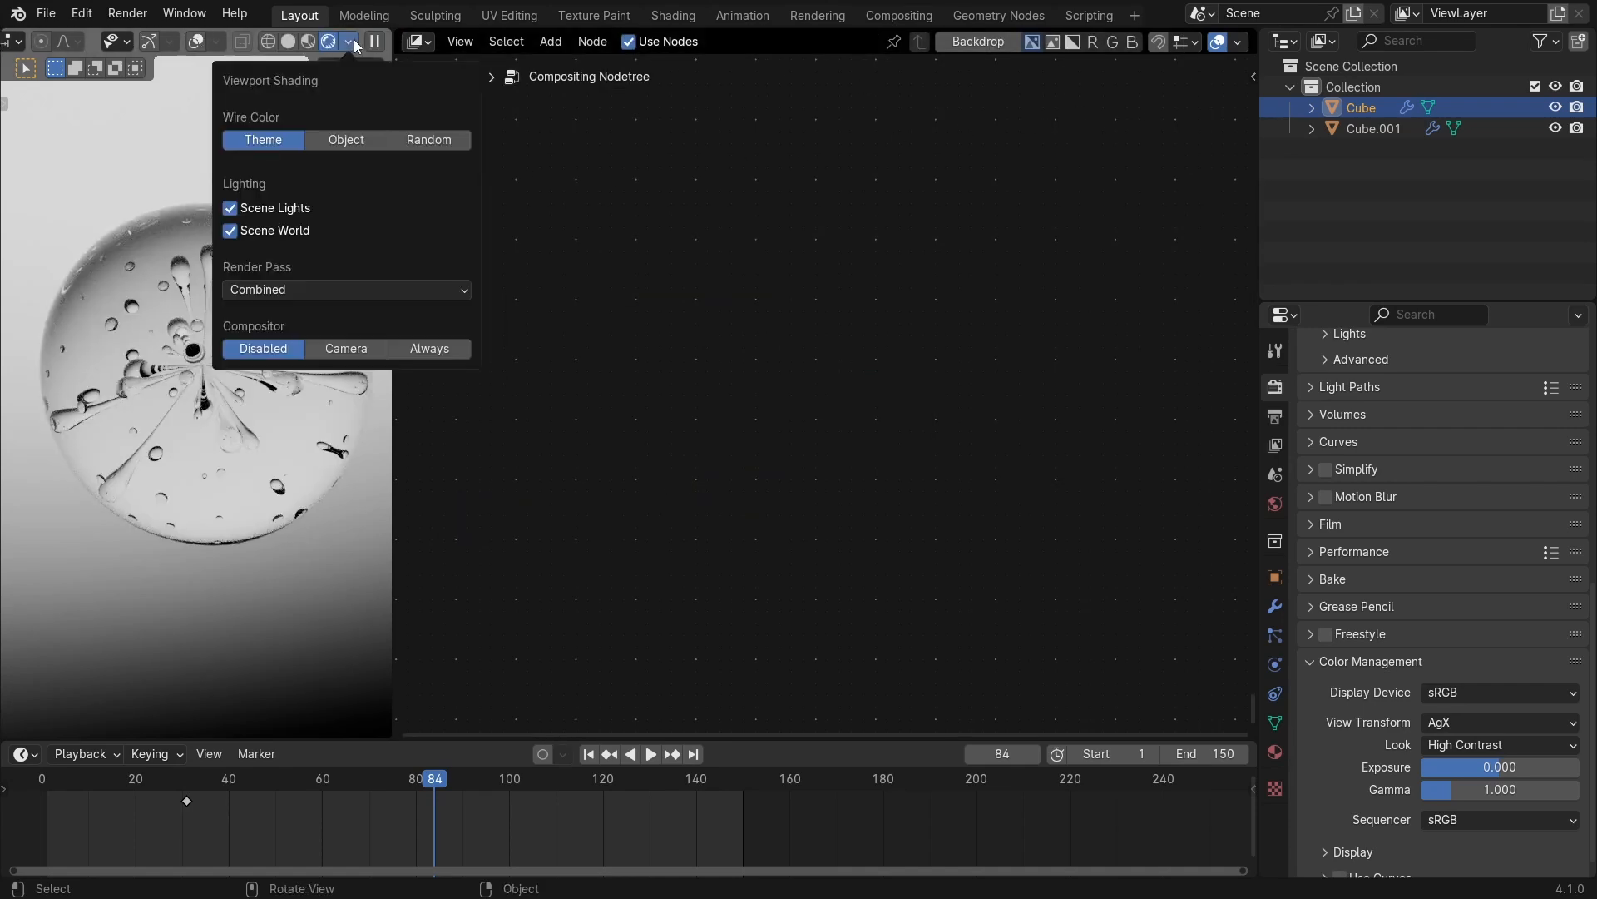
click(420, 348)
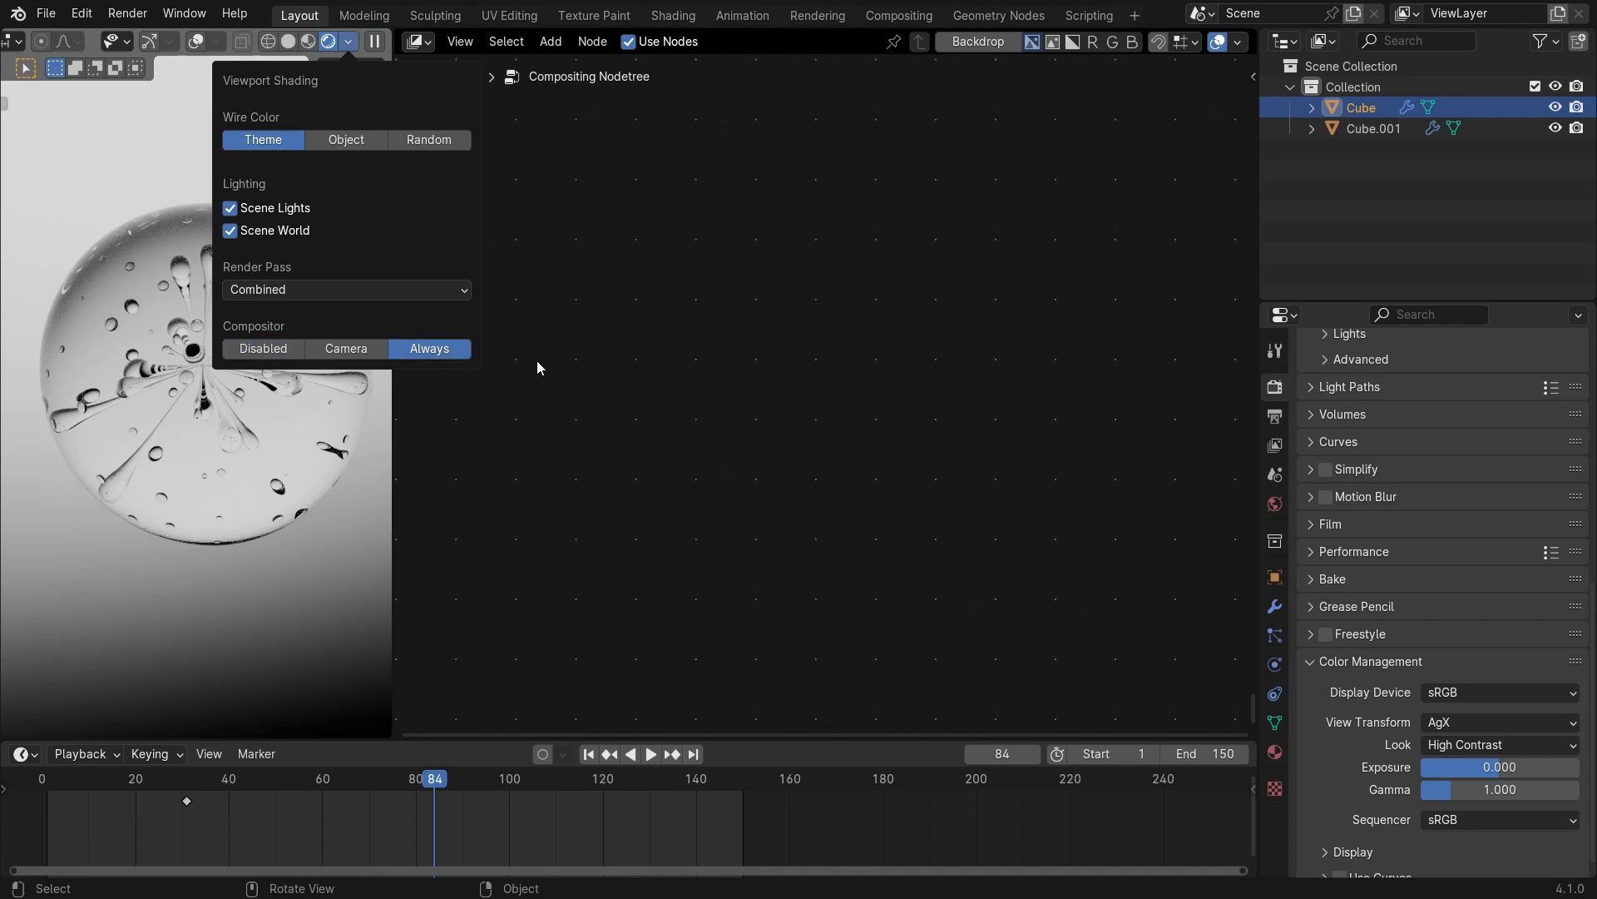
Spread the Render Layers and Composite nodes apart to make room between them.
middle_drag(609, 202, 624, 376)
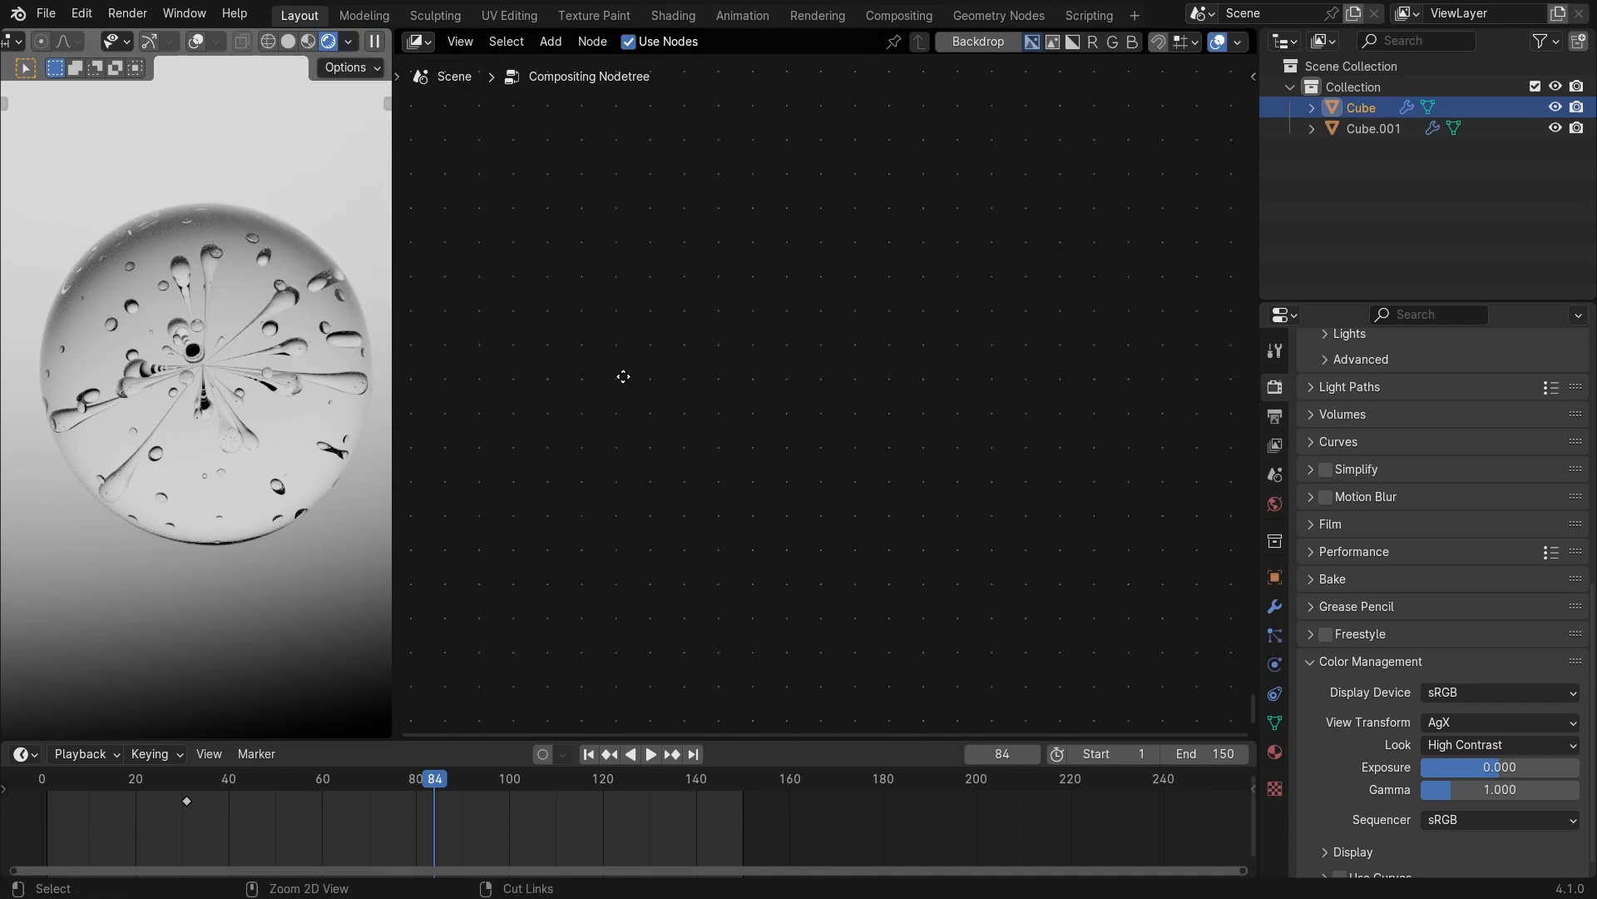
ctrl+middle_drag(632, 150, 659, 274)
middle_drag(659, 274, 627, 478)
ctrl+middle_drag(627, 479, 514, 435)
middle_drag(819, 473, 972, 393)
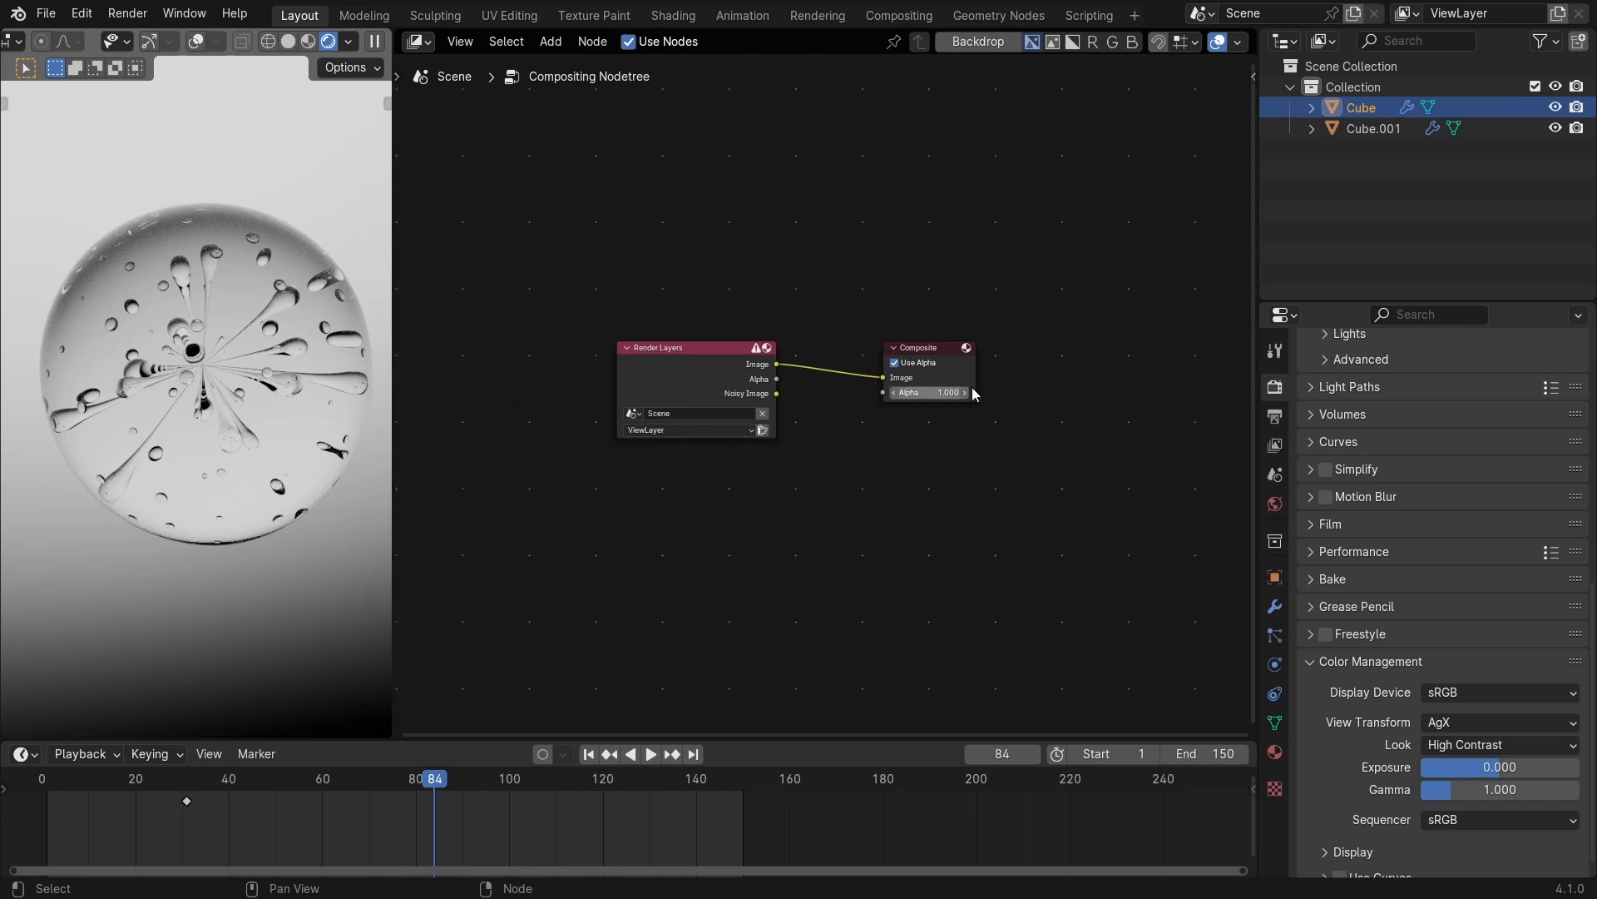
click(894, 363)
drag(923, 350, 1165, 343)
drag(641, 376, 472, 376)
Insert a Color Balance node between Render Layers and Composite, and tint the image a cool teal blue with its gamma and gain.
key(shift+a)
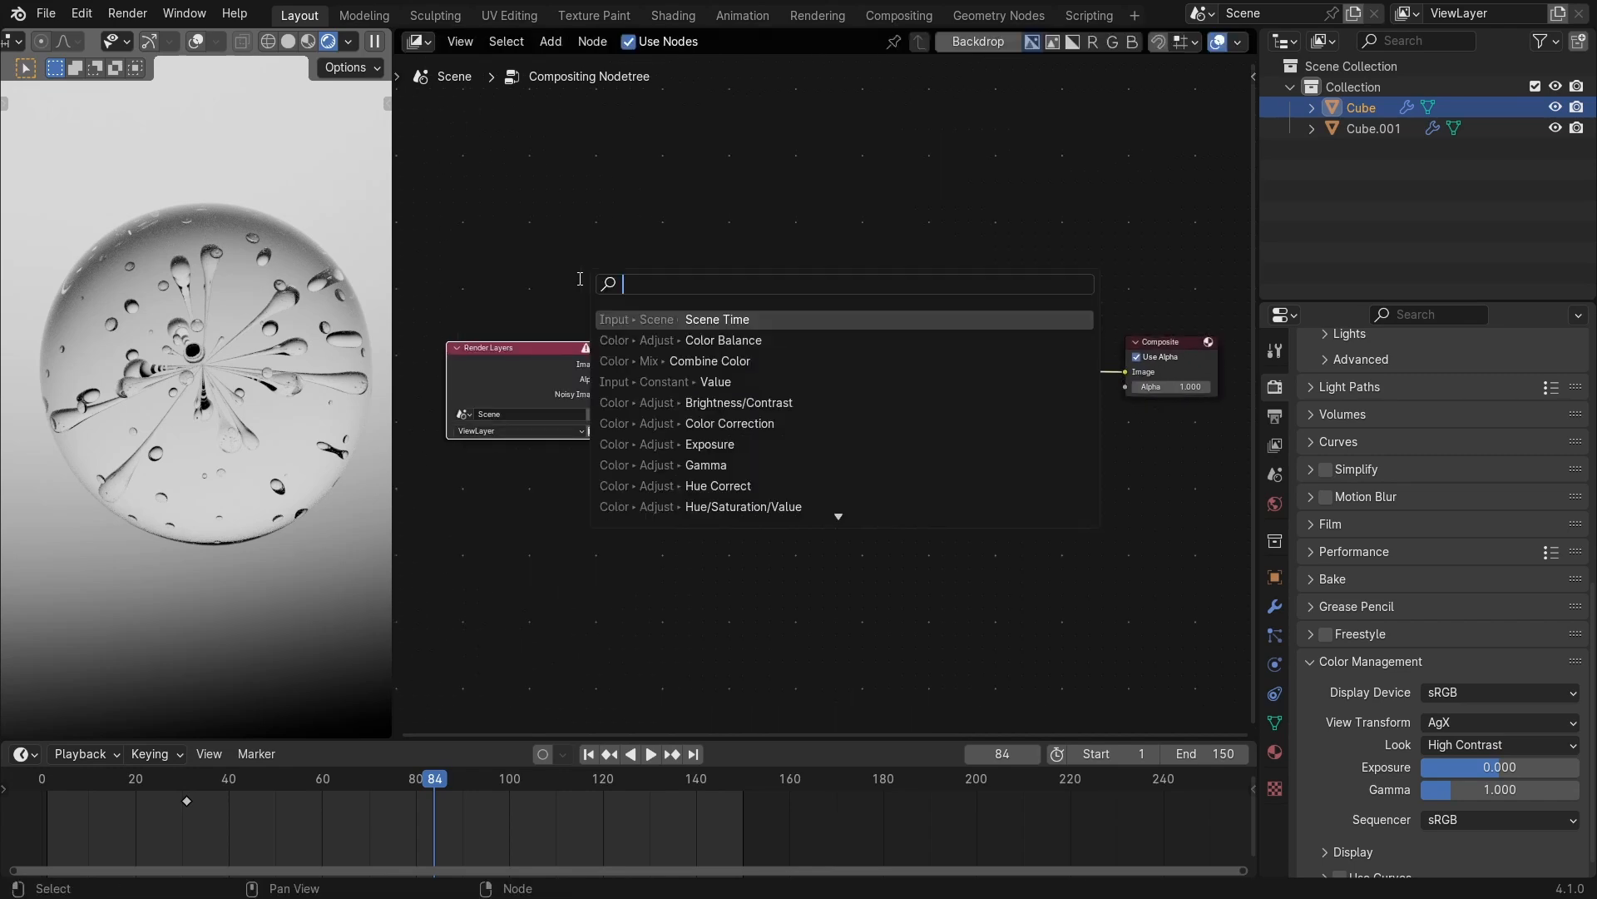
text(c)
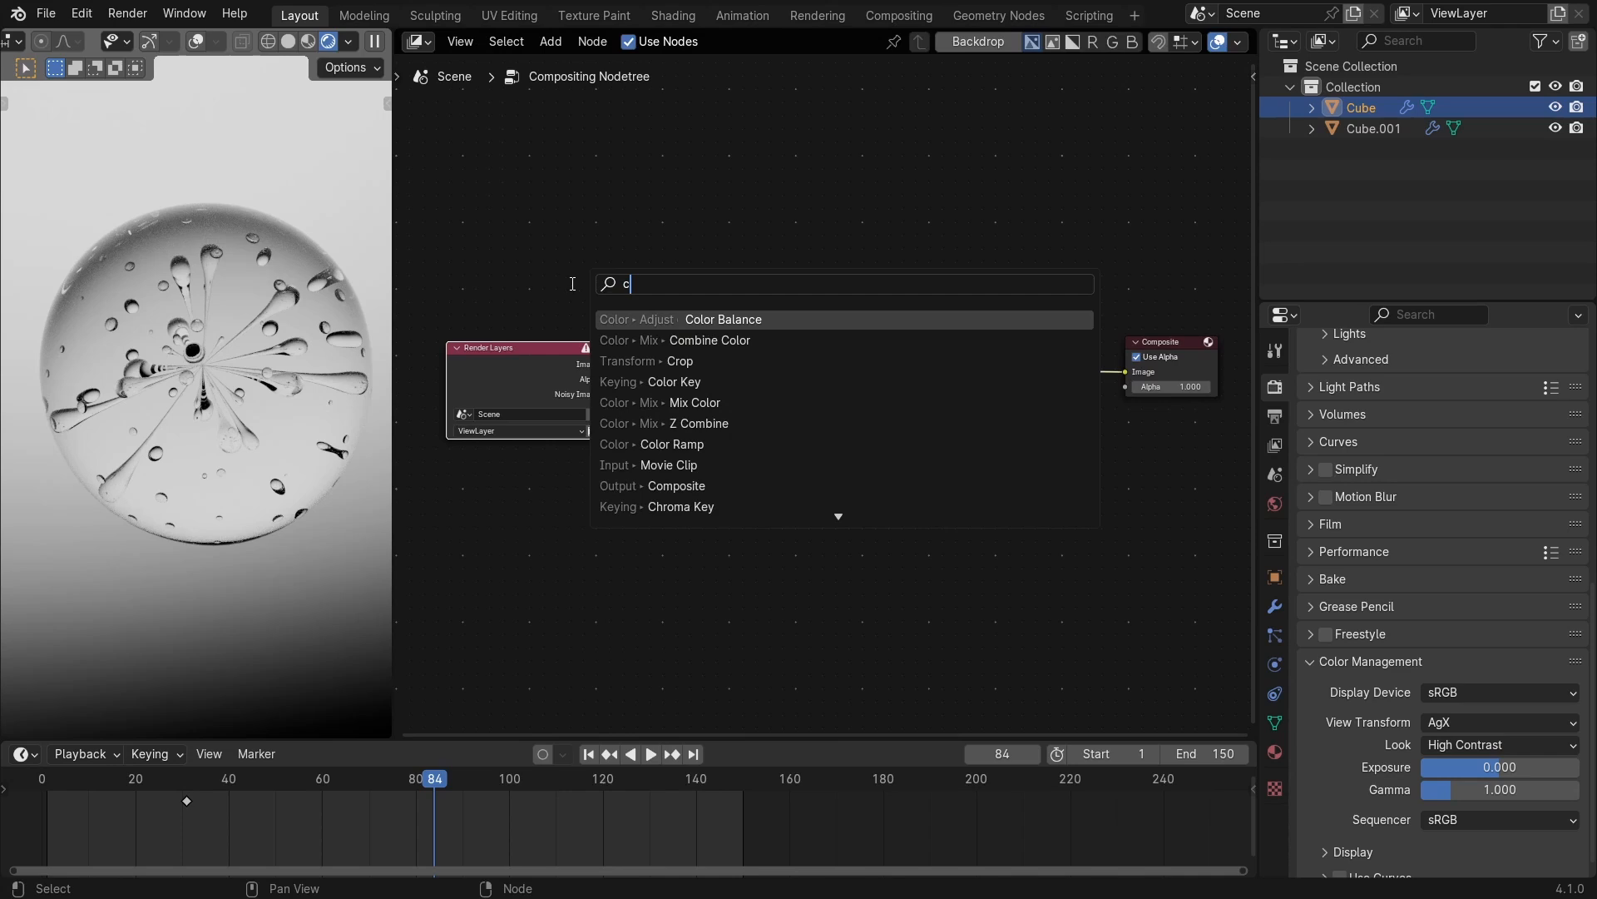
click(634, 318)
scroll(687, 366, up, 3)
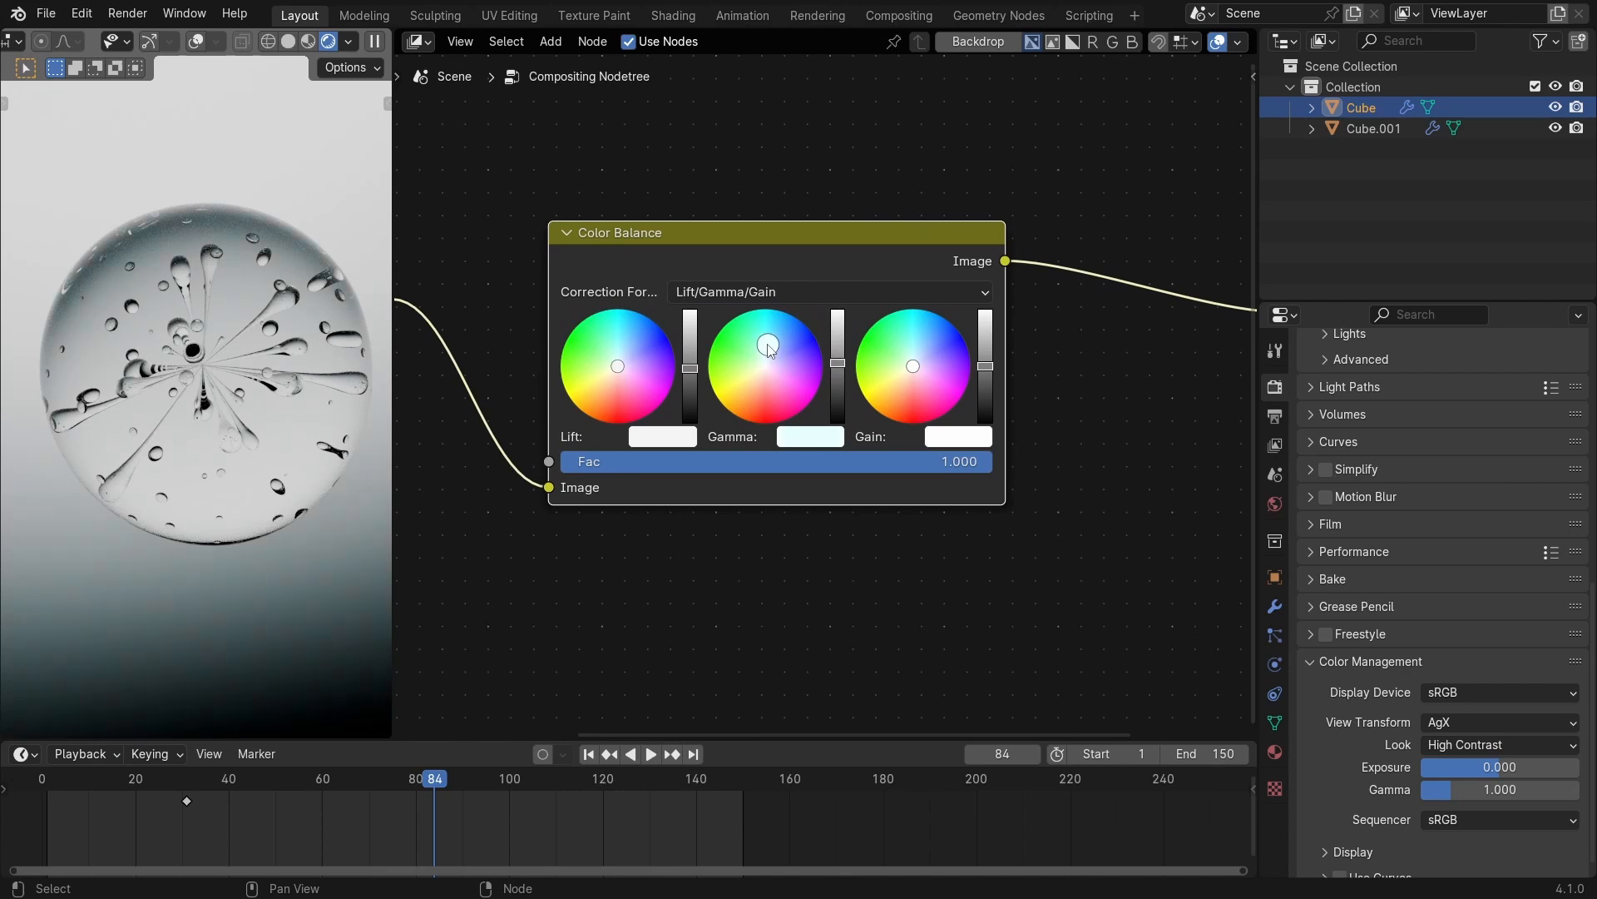
mouse_move(914, 365)
mouse_down()
mouse_move(920, 349)
mouse_move(982, 352)
mouse_move(987, 373)
mouse_up()
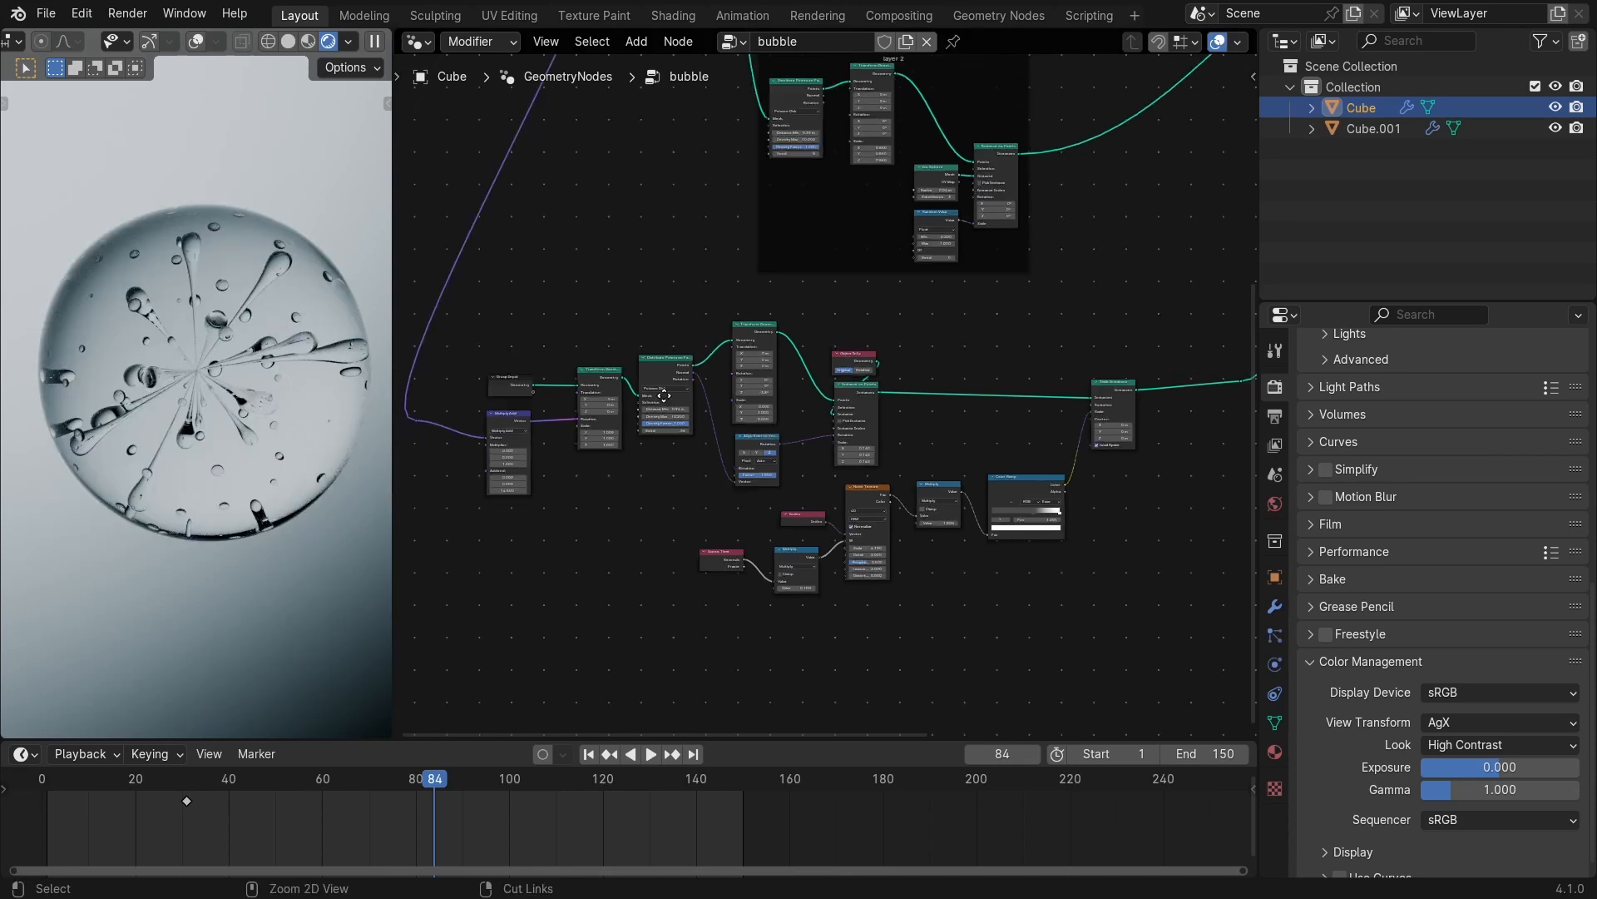
Preview the output of the ico sphere layer's Instance on Points with a temporary Viewer node, and delete the Viewer.
ctrl+middle_drag(664, 395, 666, 470)
middle_drag(724, 379, 635, 328)
ctrl+middle_drag(657, 520, 637, 423)
middle_drag(643, 506, 665, 516)
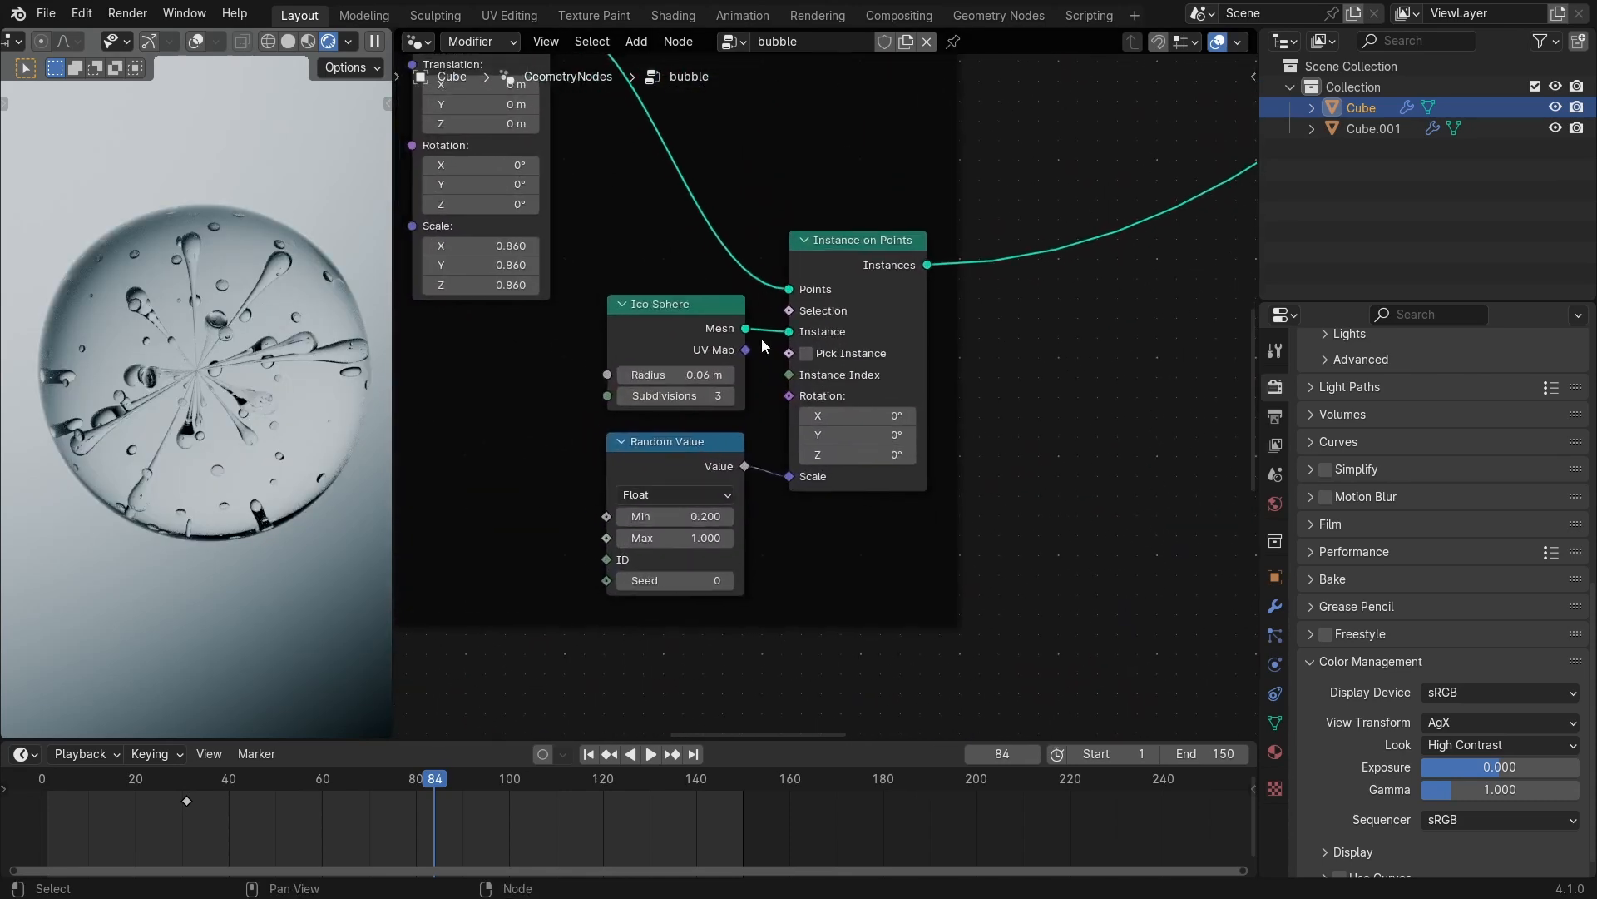
ctrl+shift+click(850, 258)
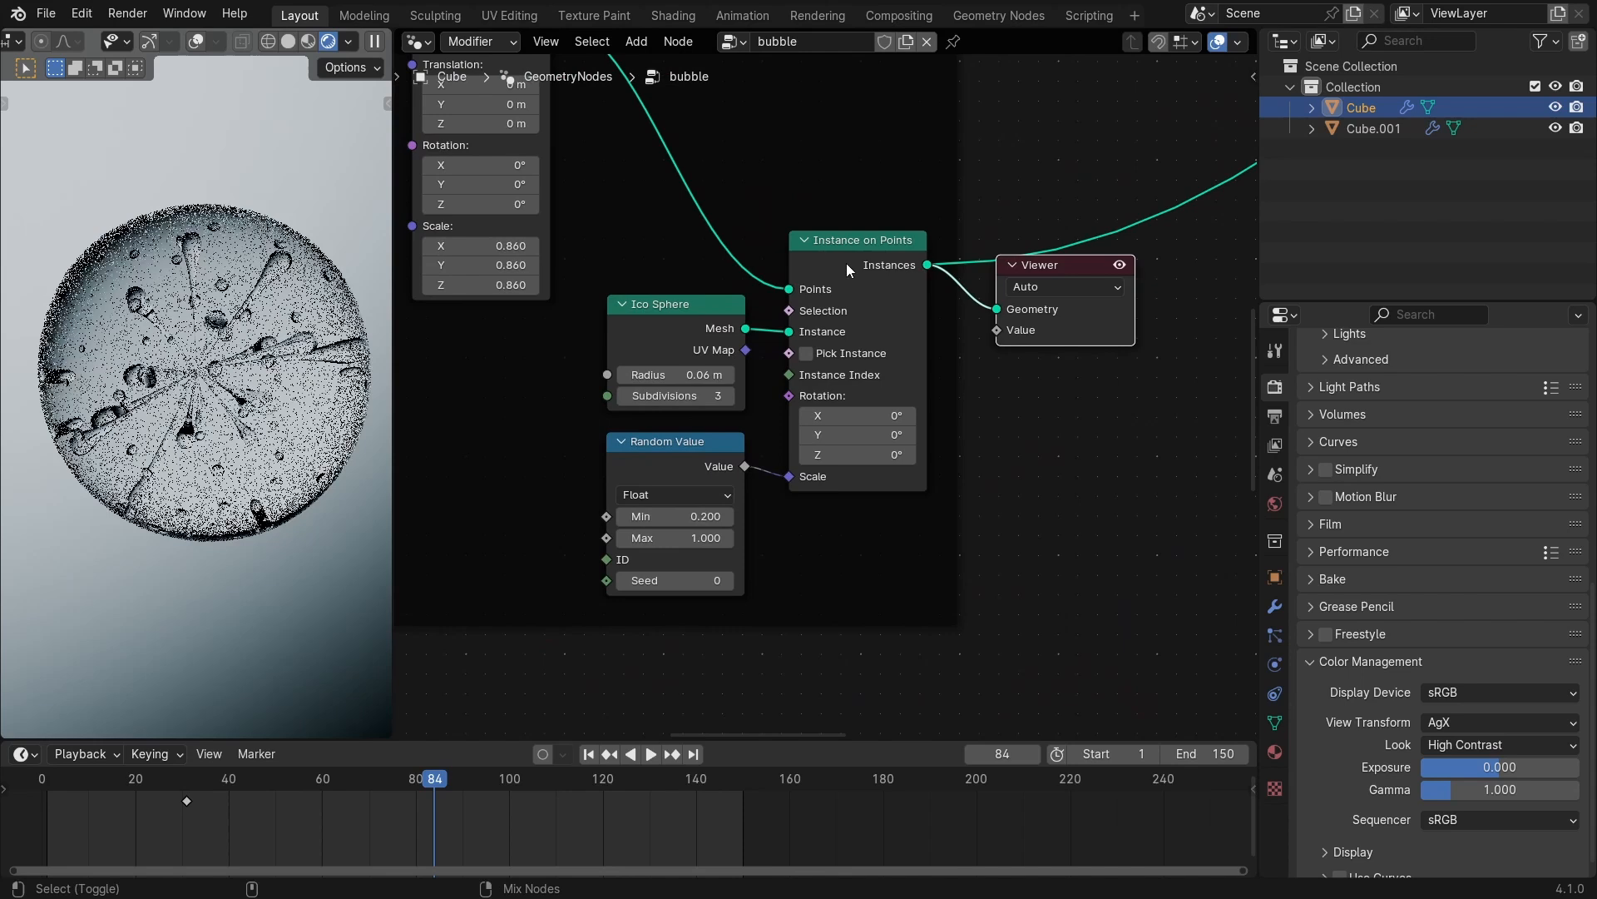
click(1055, 293)
key(x)
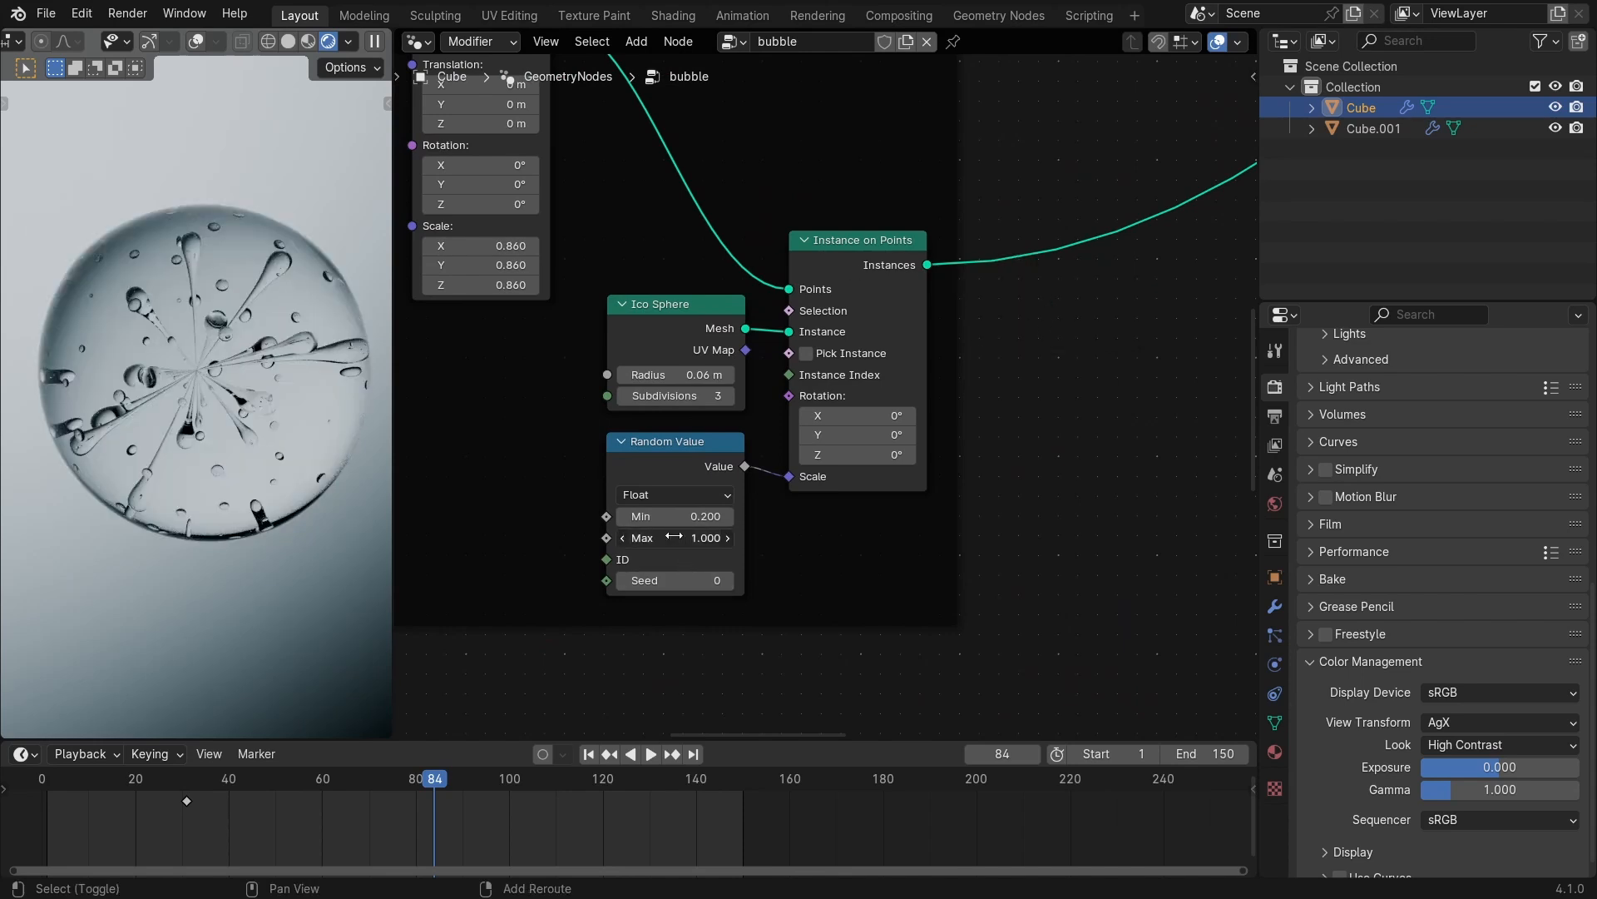
Adjust the Max of the Random Value node scaling the ico sphere bubbles, and maximize the 3D viewport.
drag(657, 537, 632, 537)
key(ctrl+space)
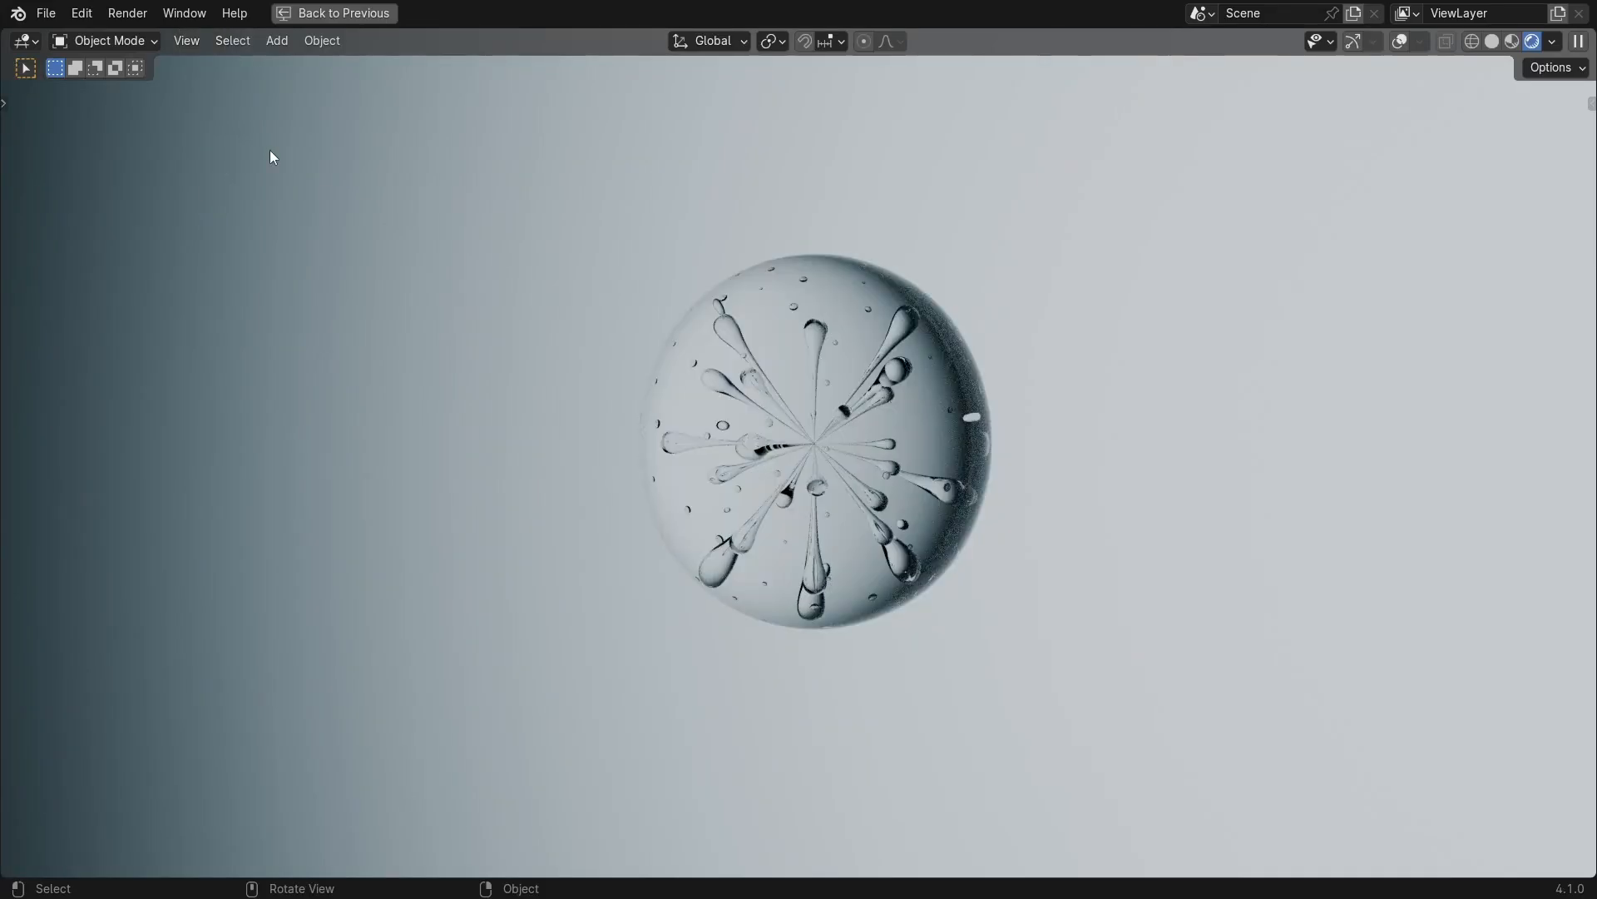
Restore the multi-editor layout and switch the geometry node editor area to a 3D viewport.
mouse_move(499, 243)
middle_down()
mouse_move(517, 203)
mouse_move(528, 248)
mouse_move(552, 242)
mouse_move(482, 250)
middle_up()
key(ctrl+space)
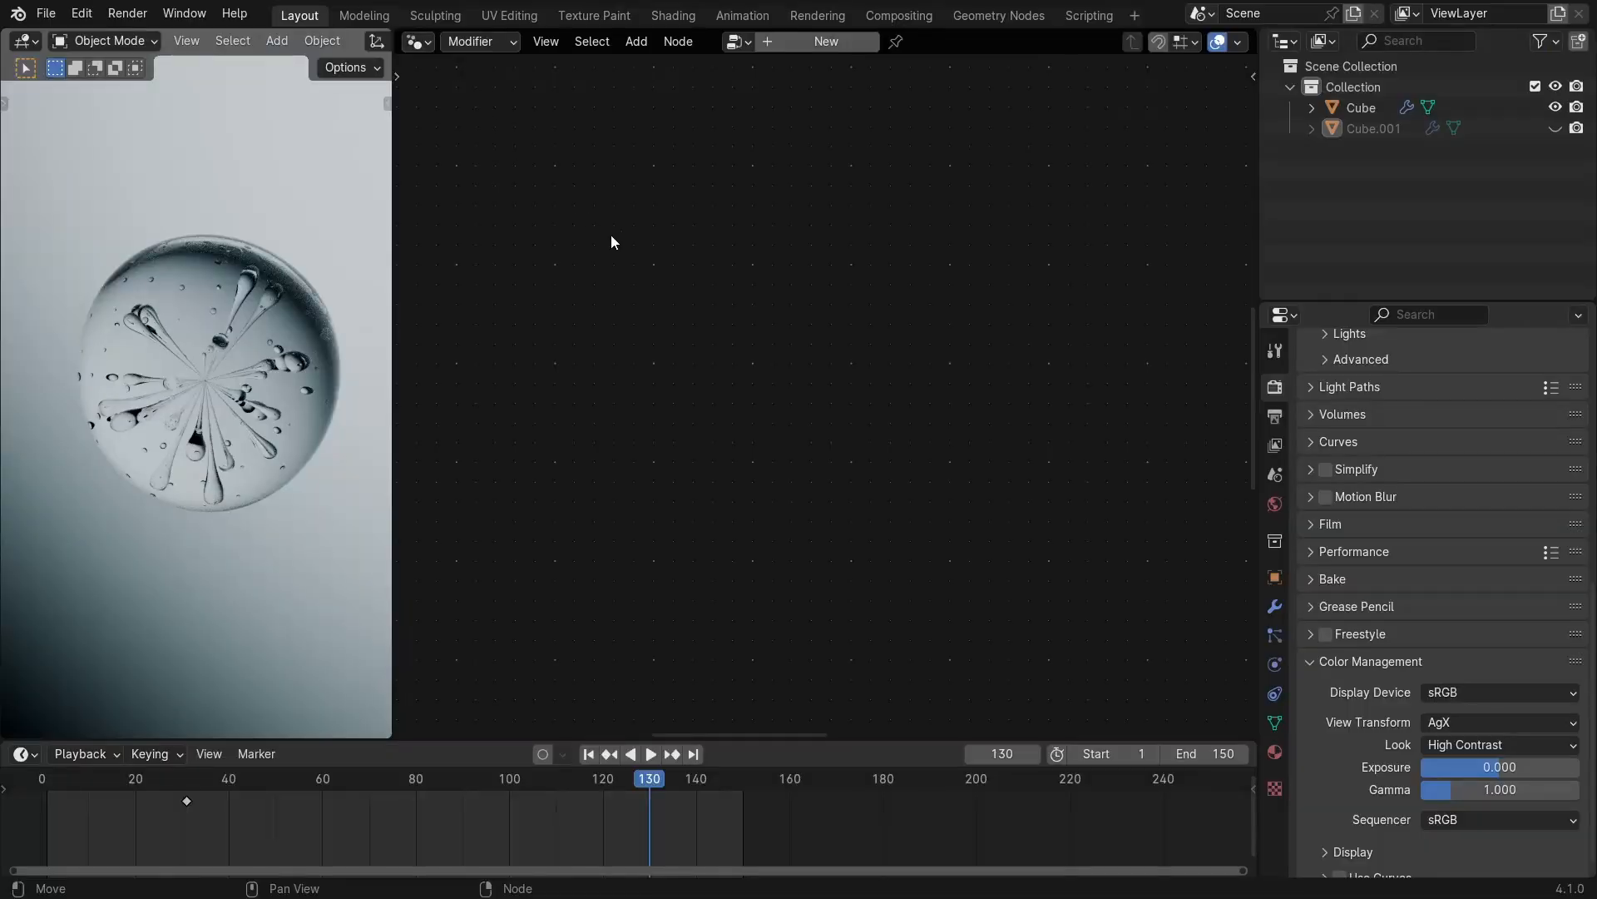
click(431, 40)
scroll(652, 434, down, 8)
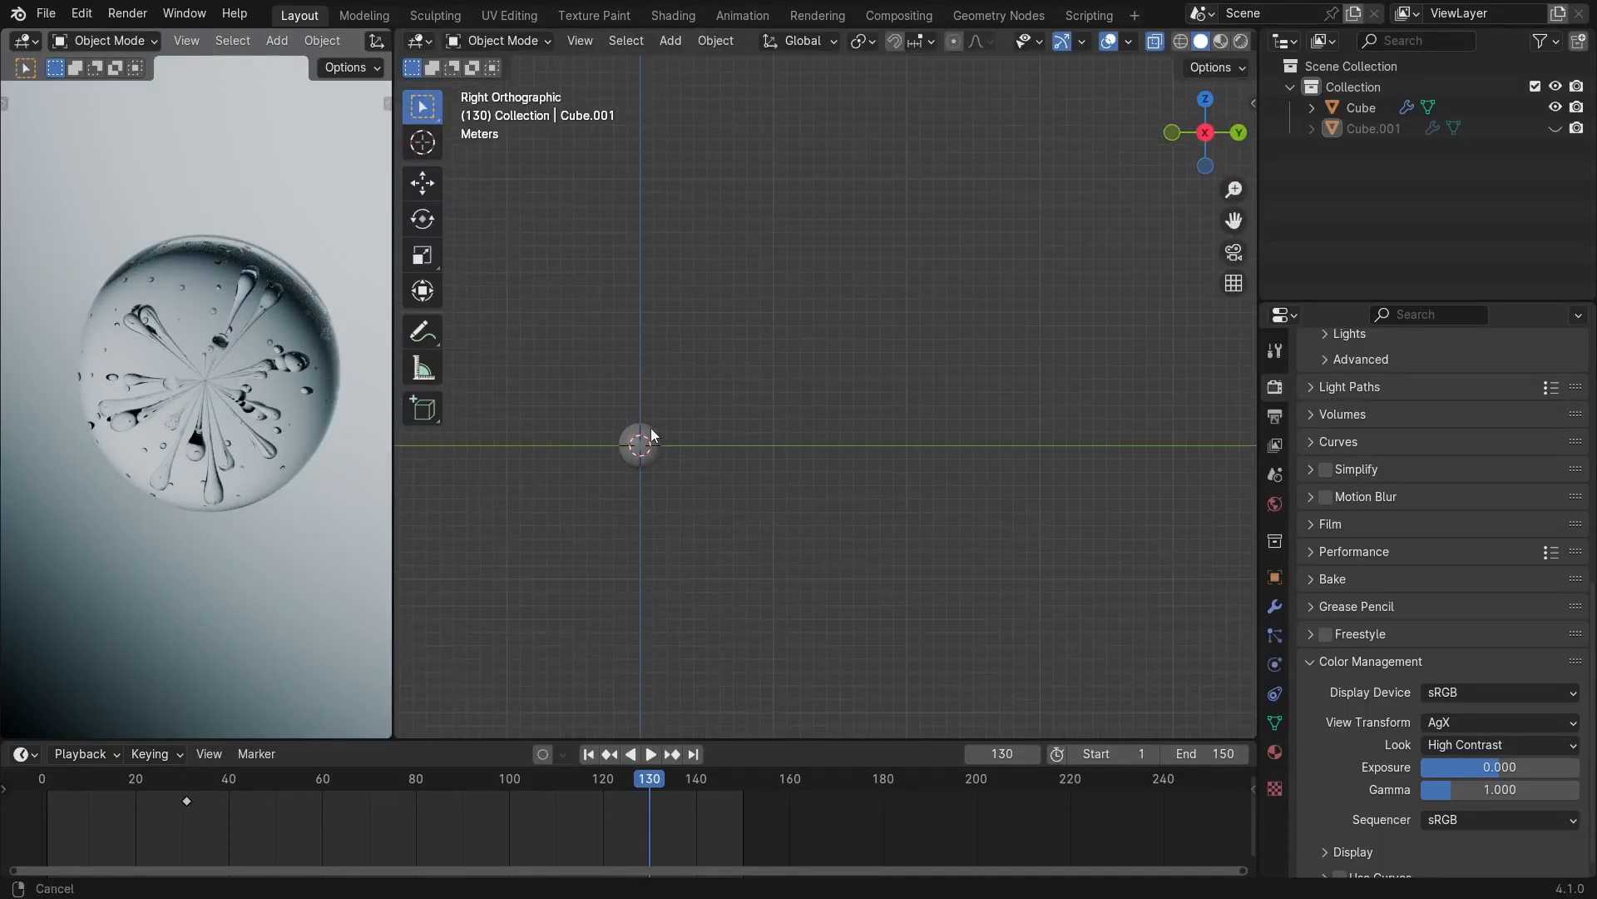
middle_drag(617, 301, 611, 329)
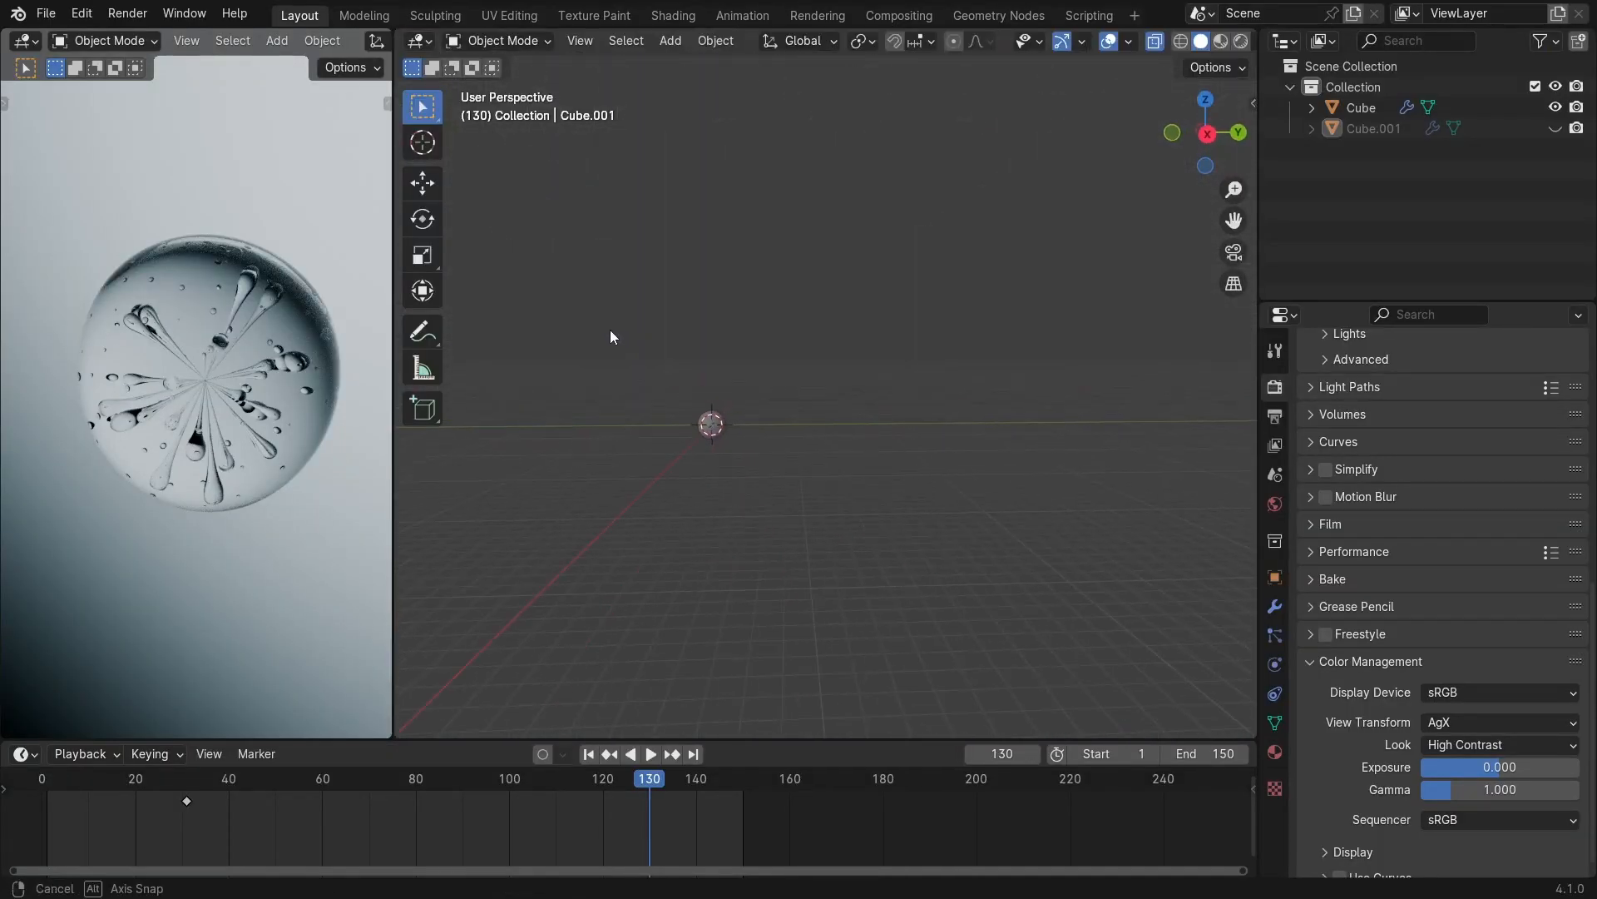
Unhide and select the drop object Cube.001, and frame it in the right orthographic view.
click(1555, 128)
click(828, 370)
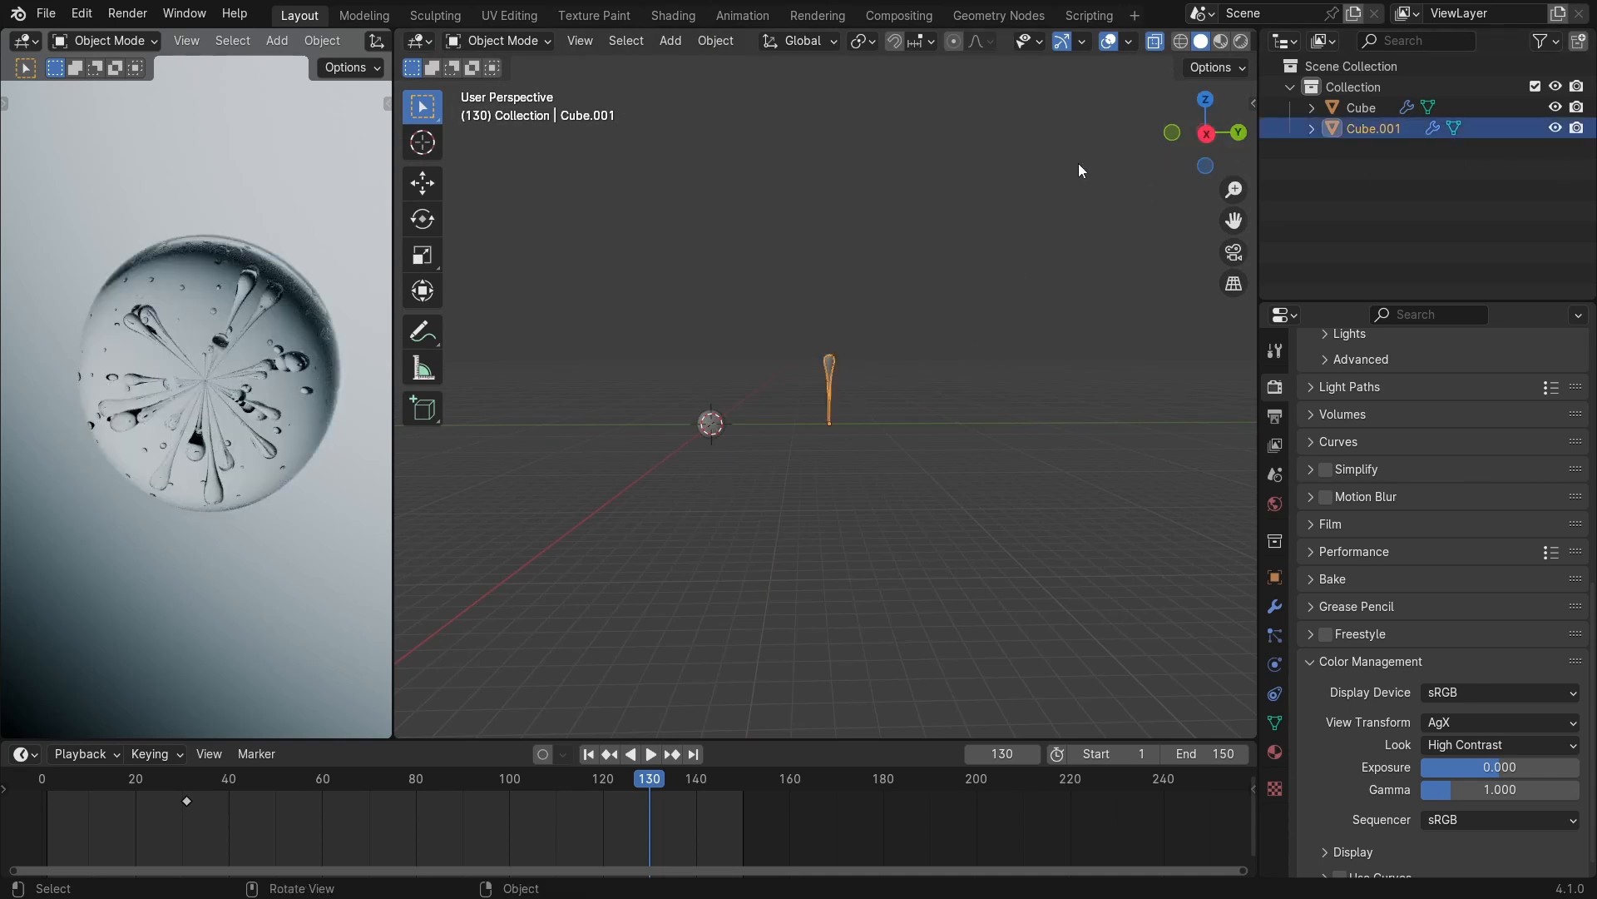
key(KP_Decimal)
middle_drag(996, 212, 985, 252)
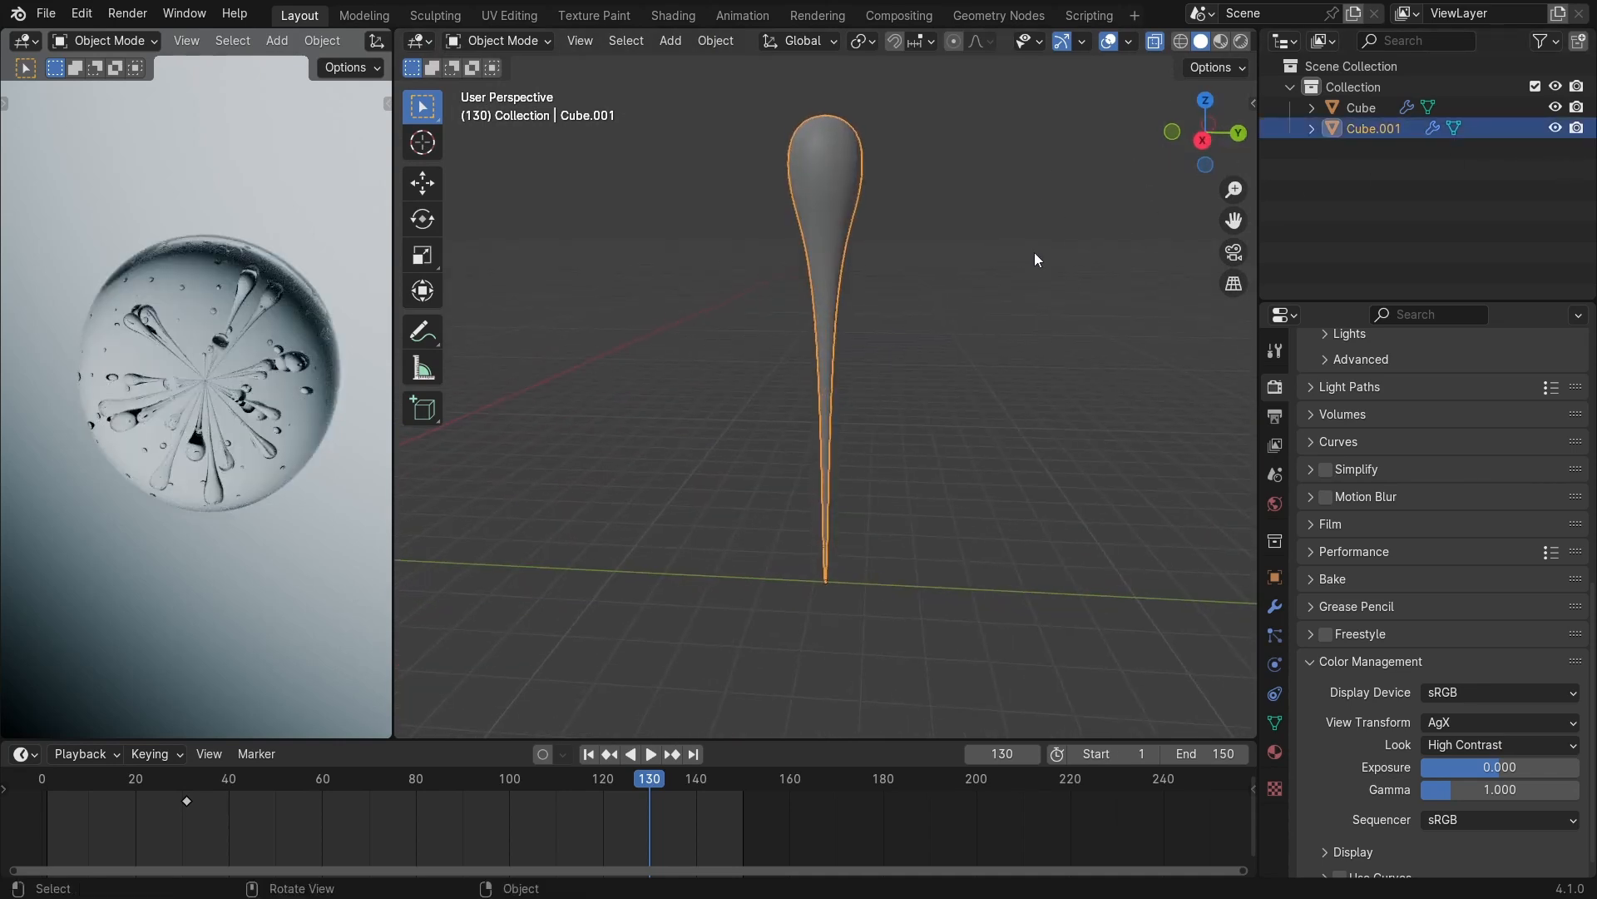
click(1203, 140)
Apply the Subdivision modifier of the drop object Cube.001 and enter Edit Mode on its mesh.
click(1274, 504)
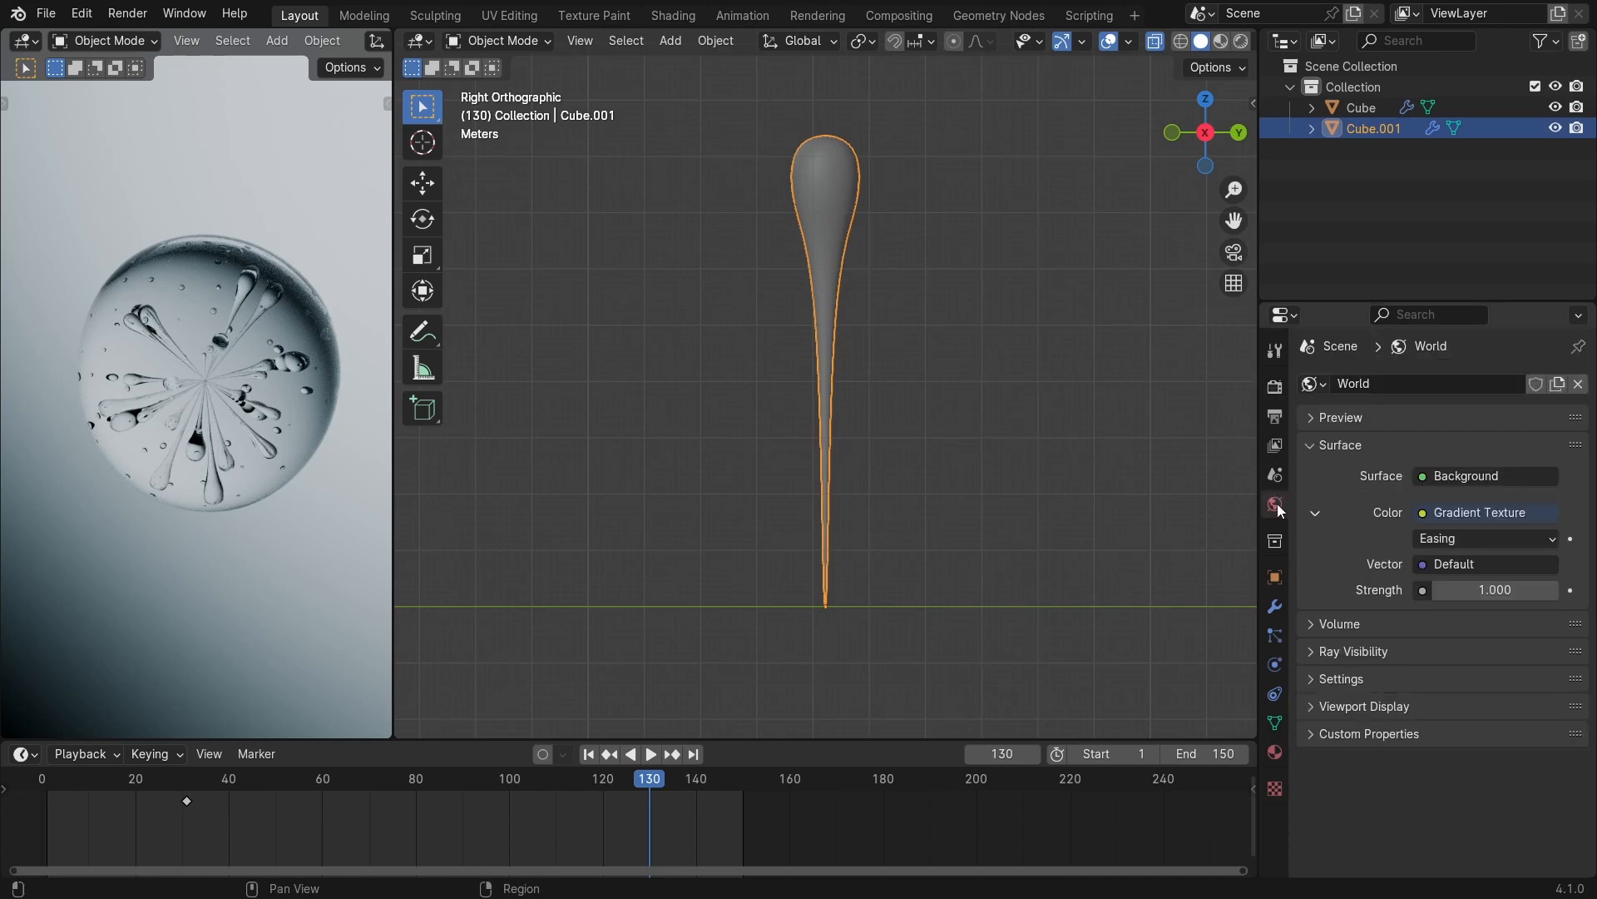
click(1274, 577)
click(1275, 604)
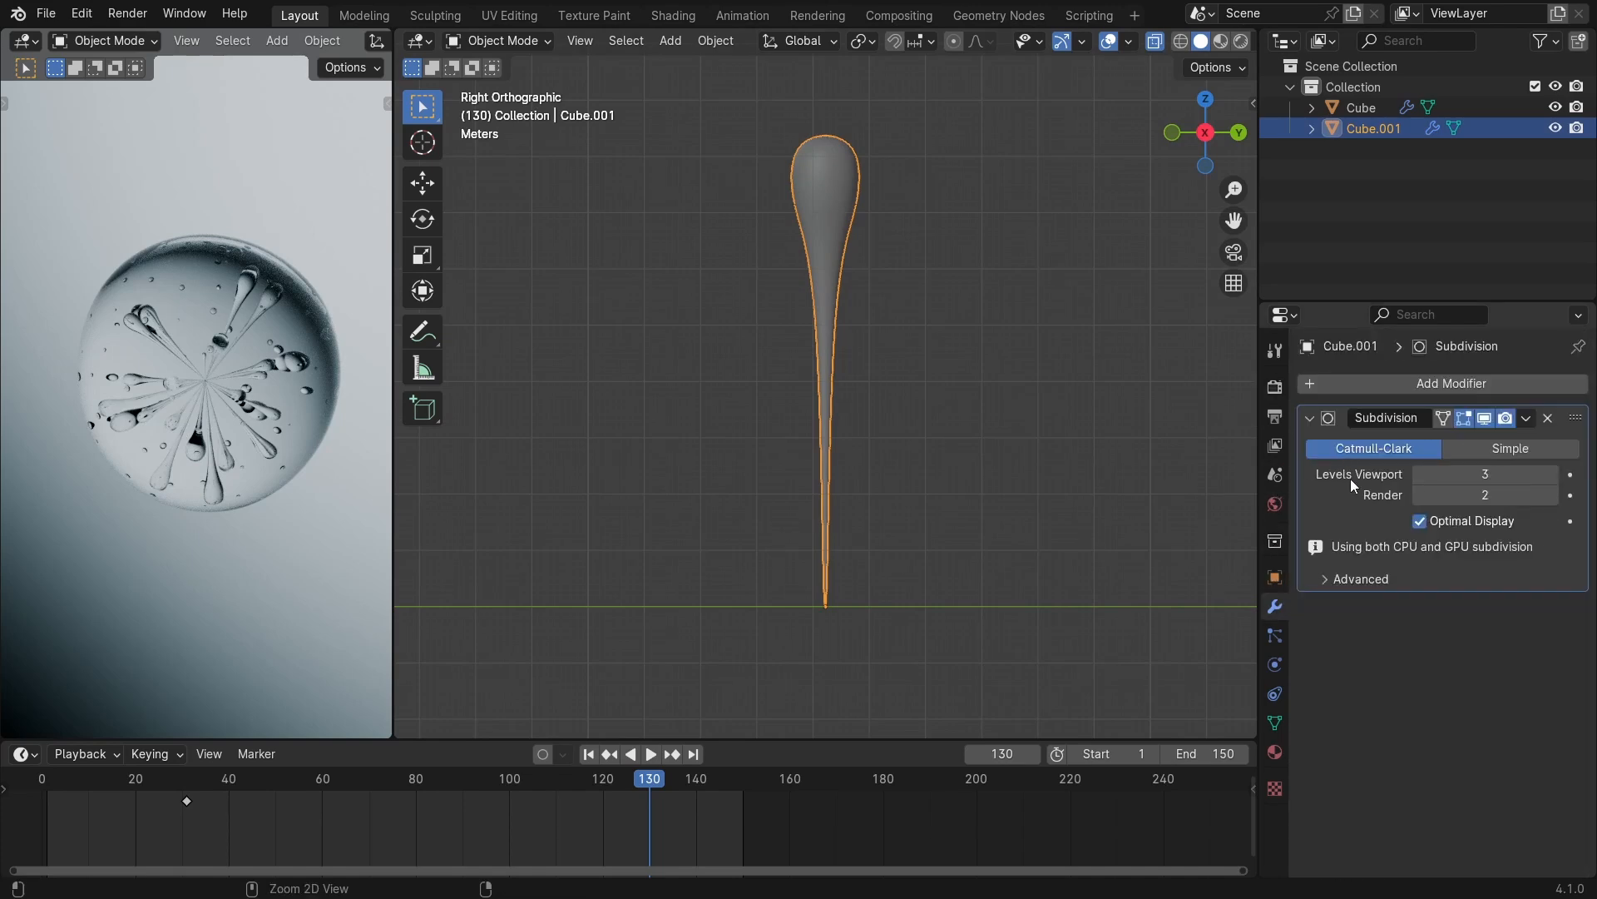
key(ctrl+a)
scroll(1017, 378, up, 3)
key(Tab)
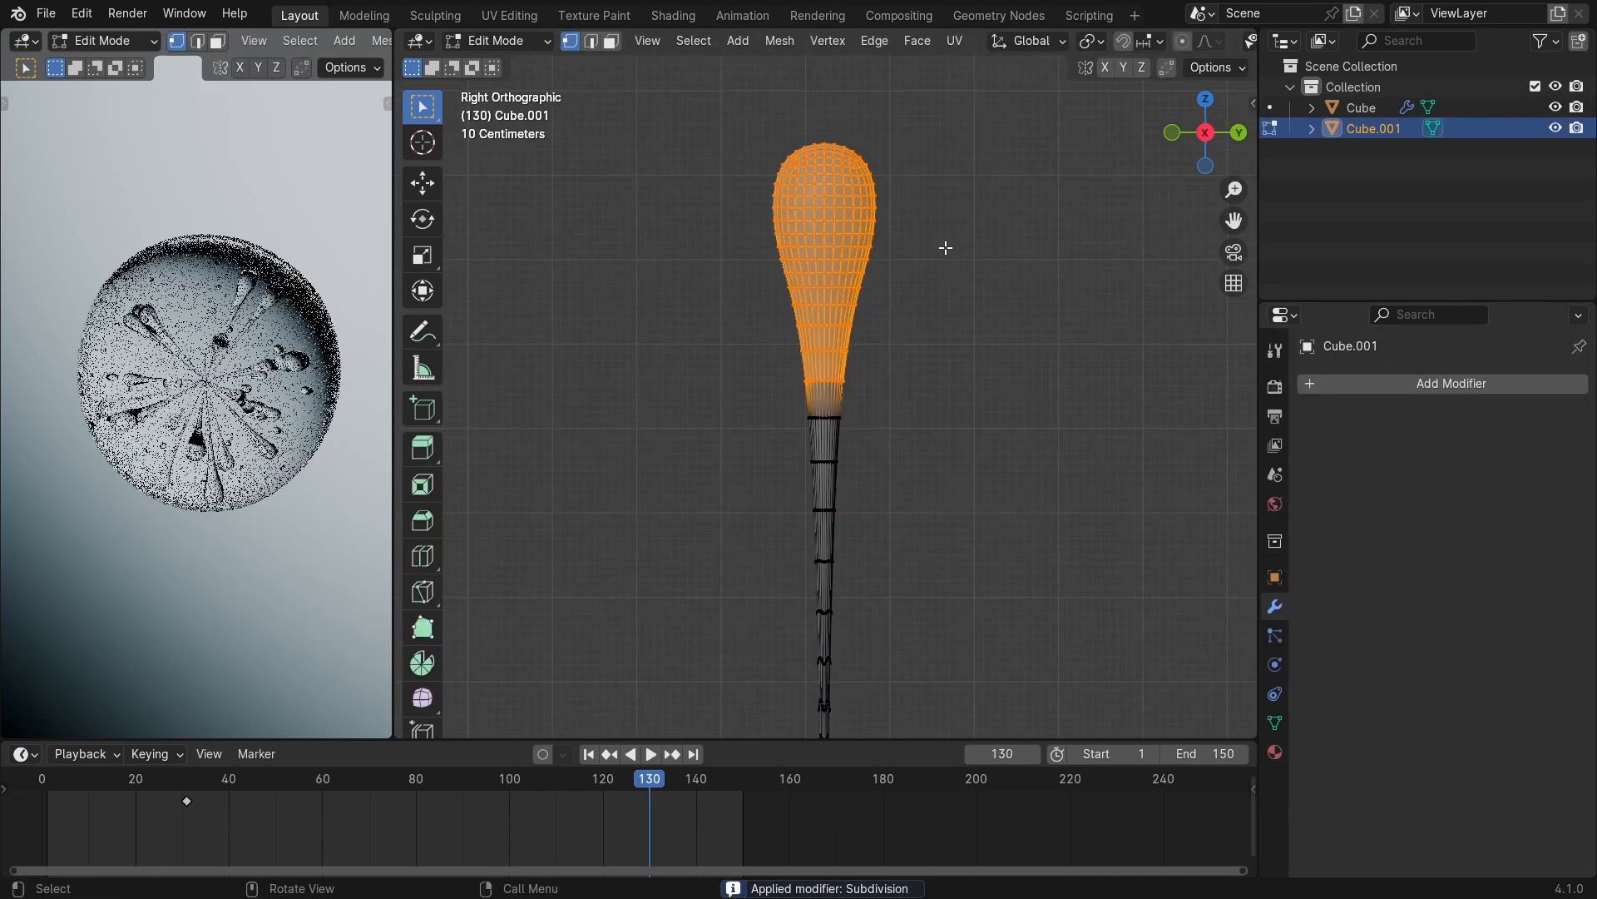
Add a UV sphere to the drop mesh, shrink it to fit inside the drop's head, and duplicate it.
key(shift+a)
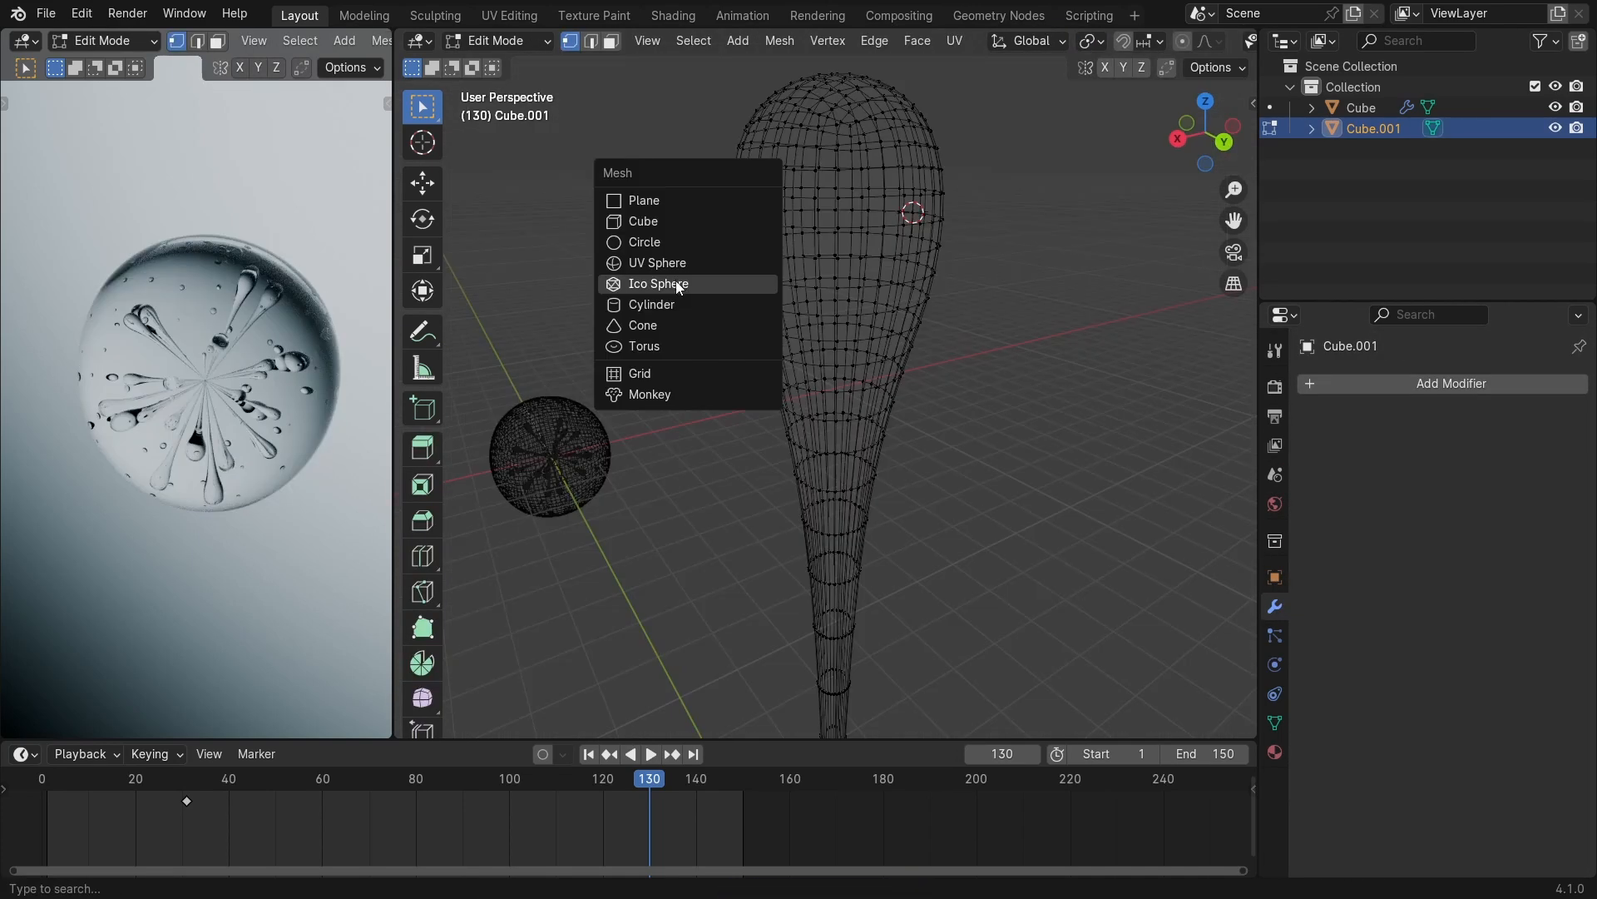
click(670, 262)
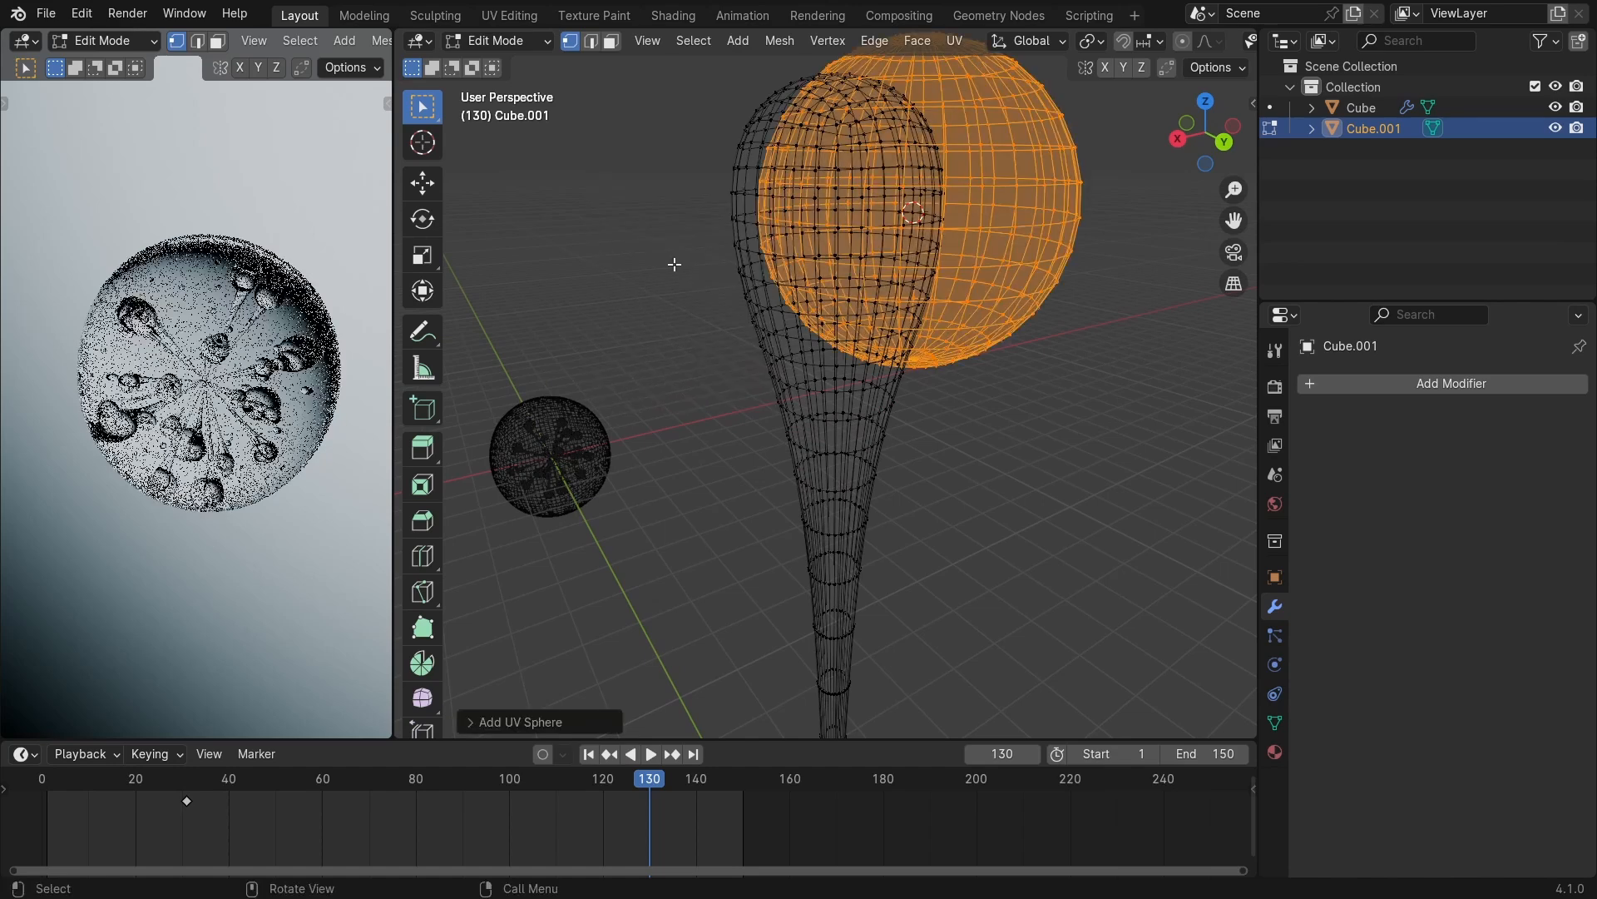
key(s)
click(886, 170)
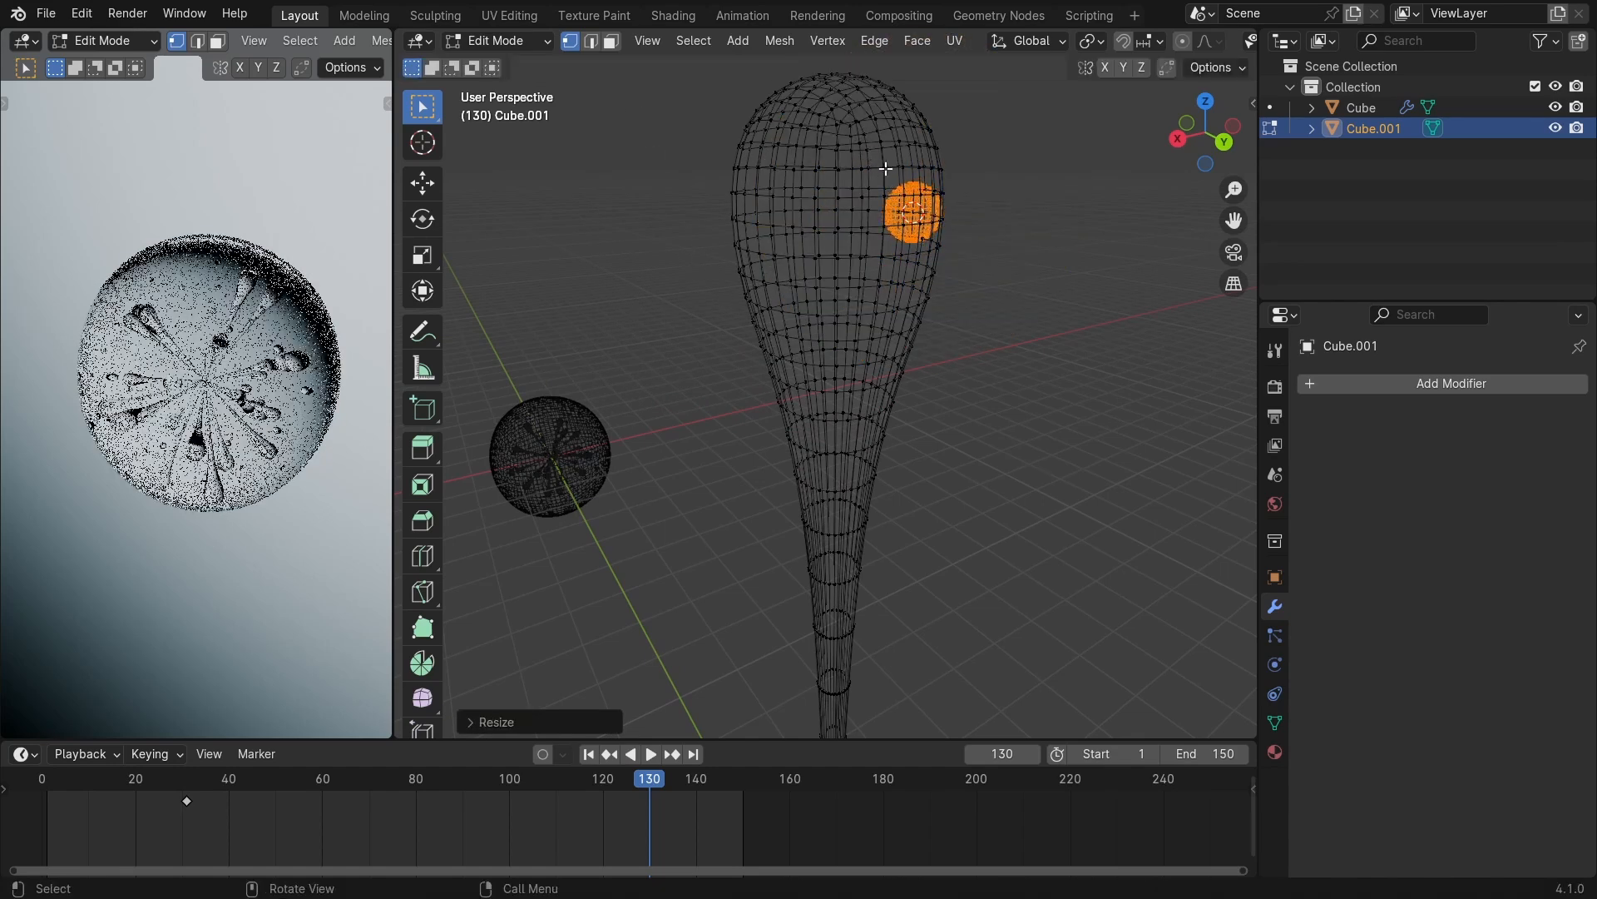
key(g)
click(809, 118)
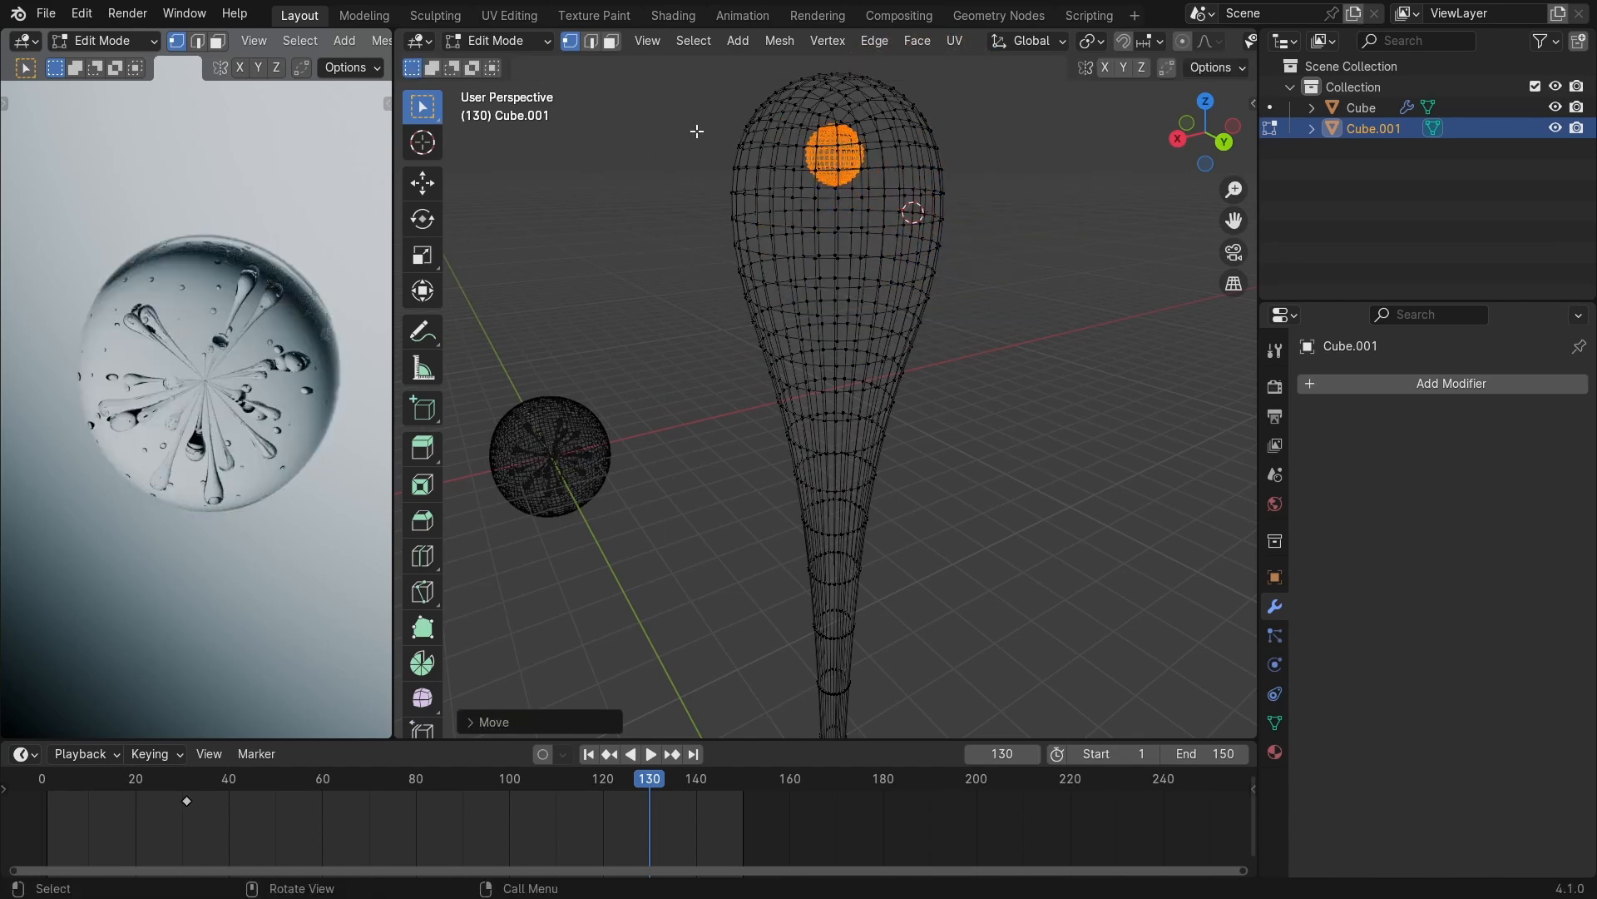
key(s)
click(763, 144)
key(shift+d)
middle_drag(763, 145, 580, 188)
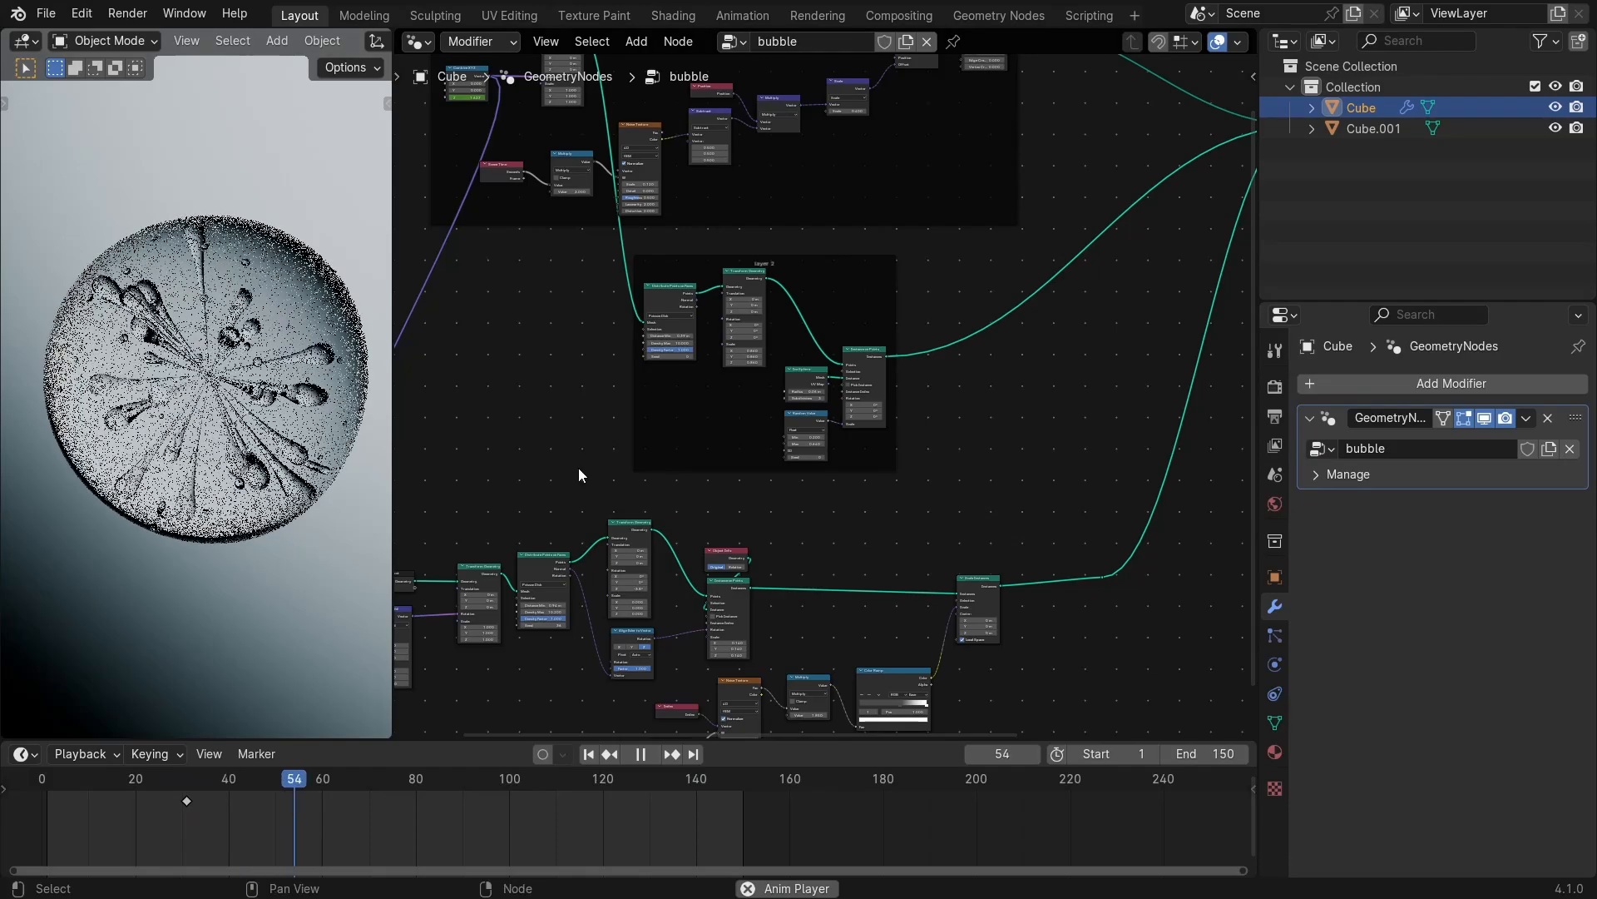
Set the Detail of the Noise Texture driving the drops' scale to 0, and play the animation to check the motion.
middle_drag(621, 463, 724, 328)
middle_drag(643, 499, 701, 369)
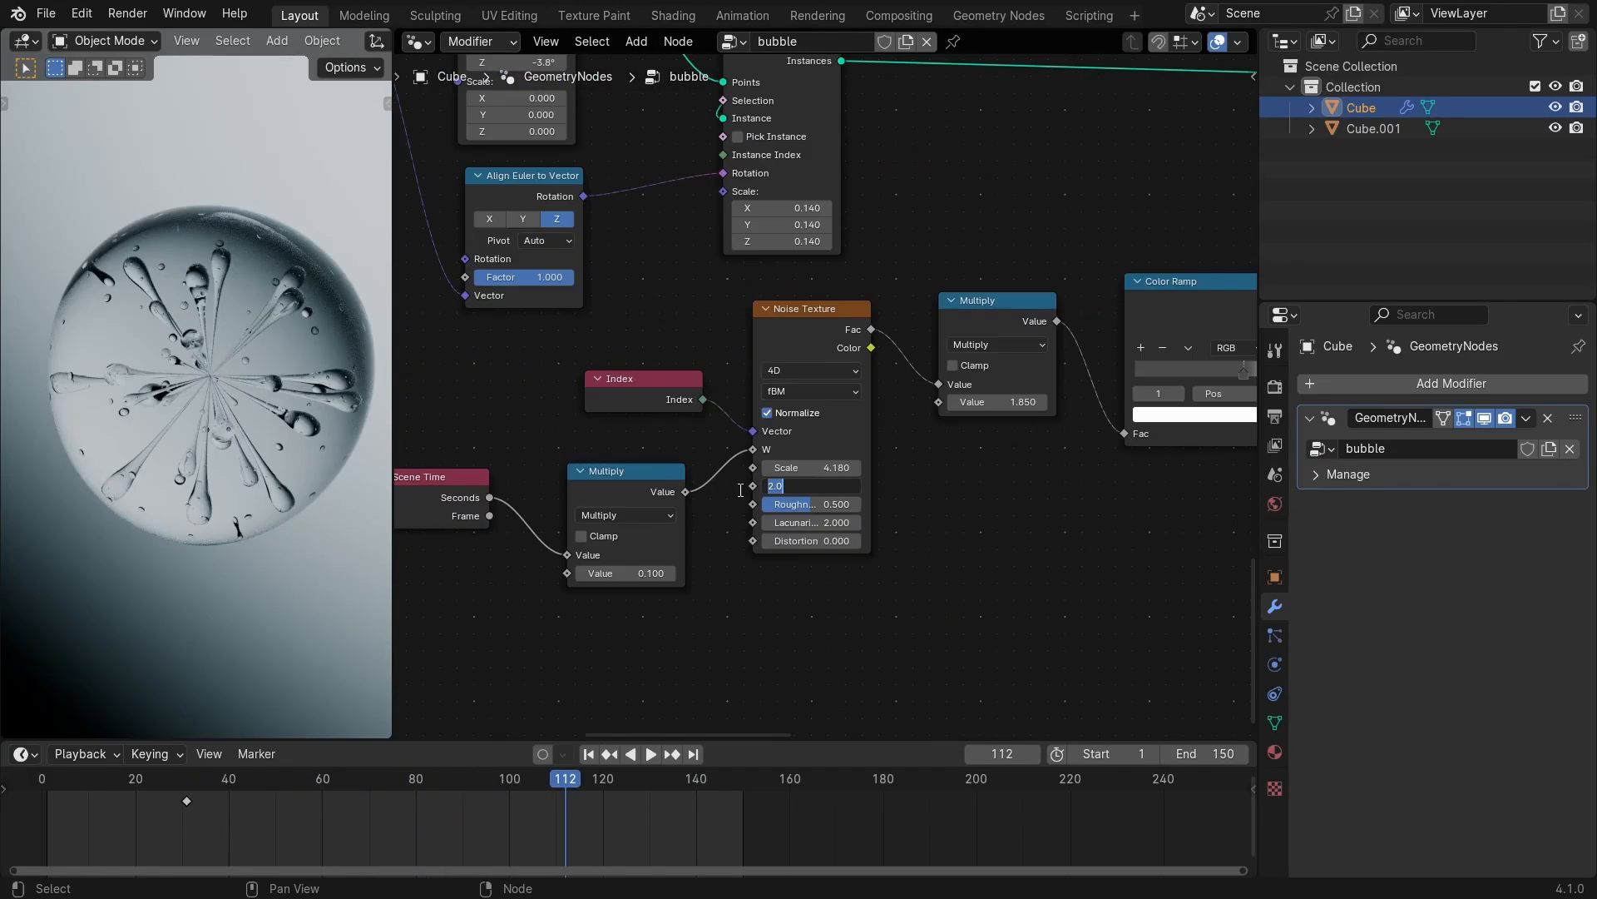
text(0)
key(Return)
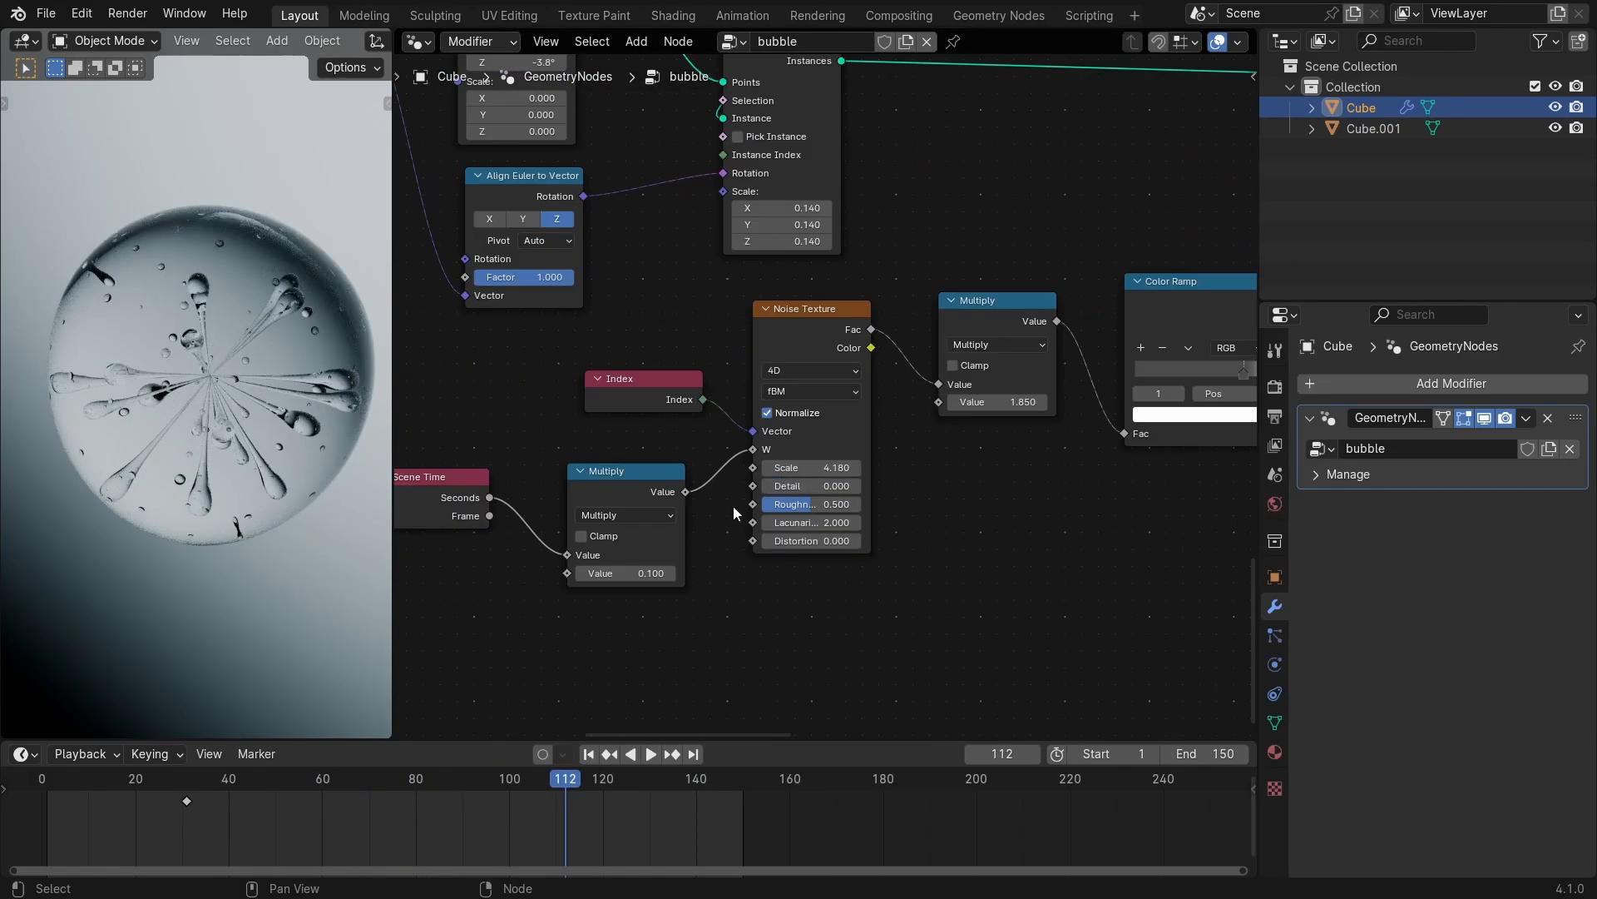
key(space)
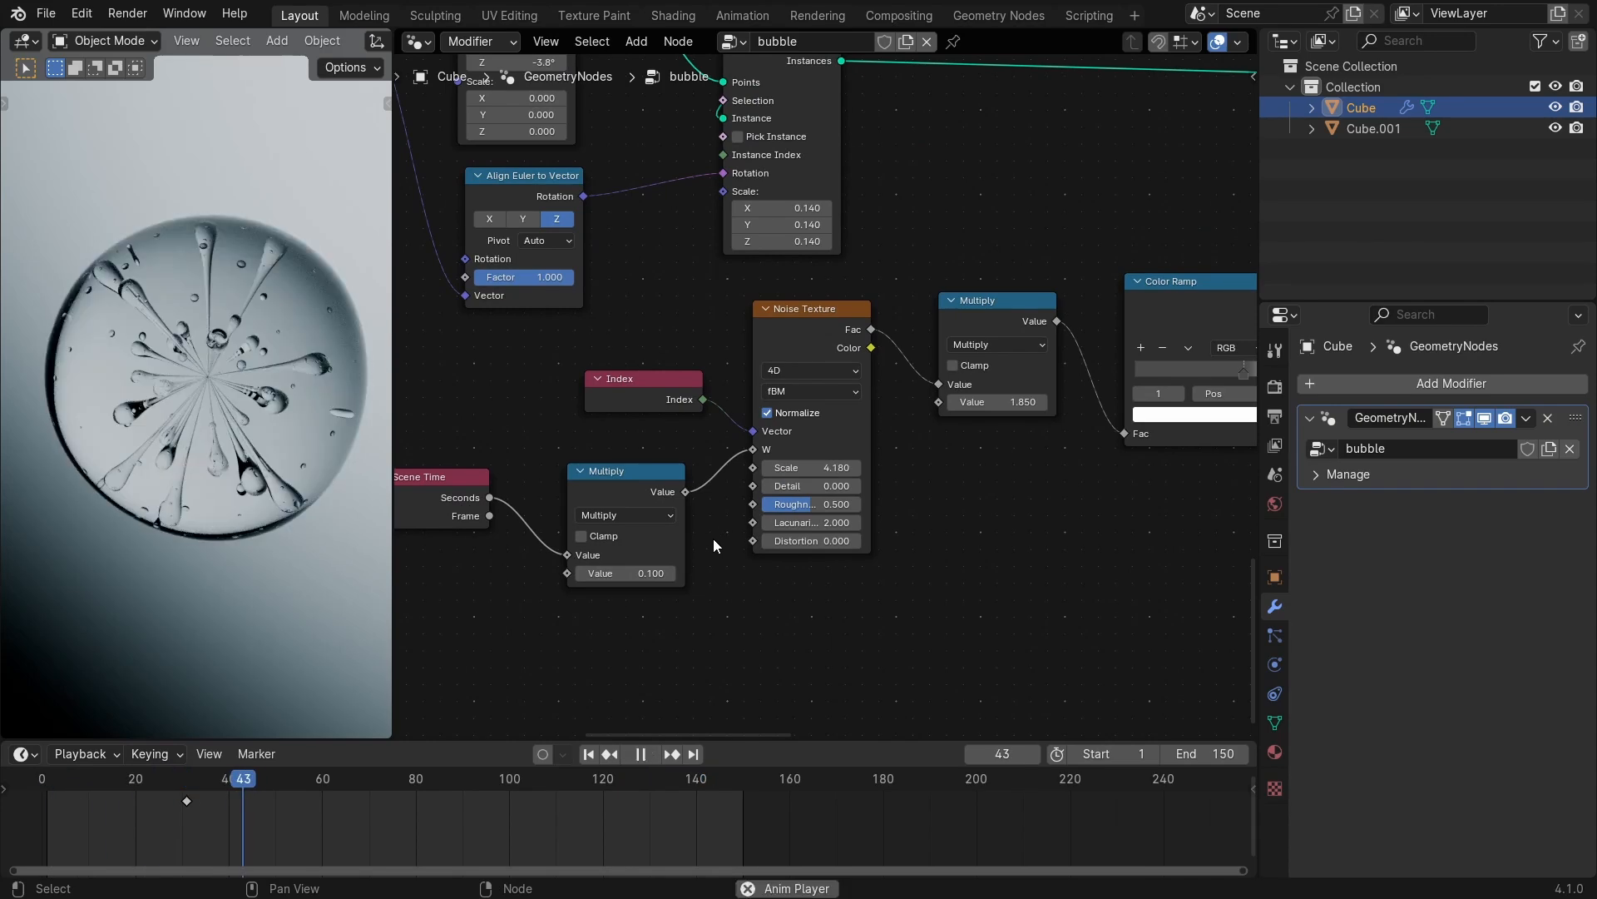
key(space)
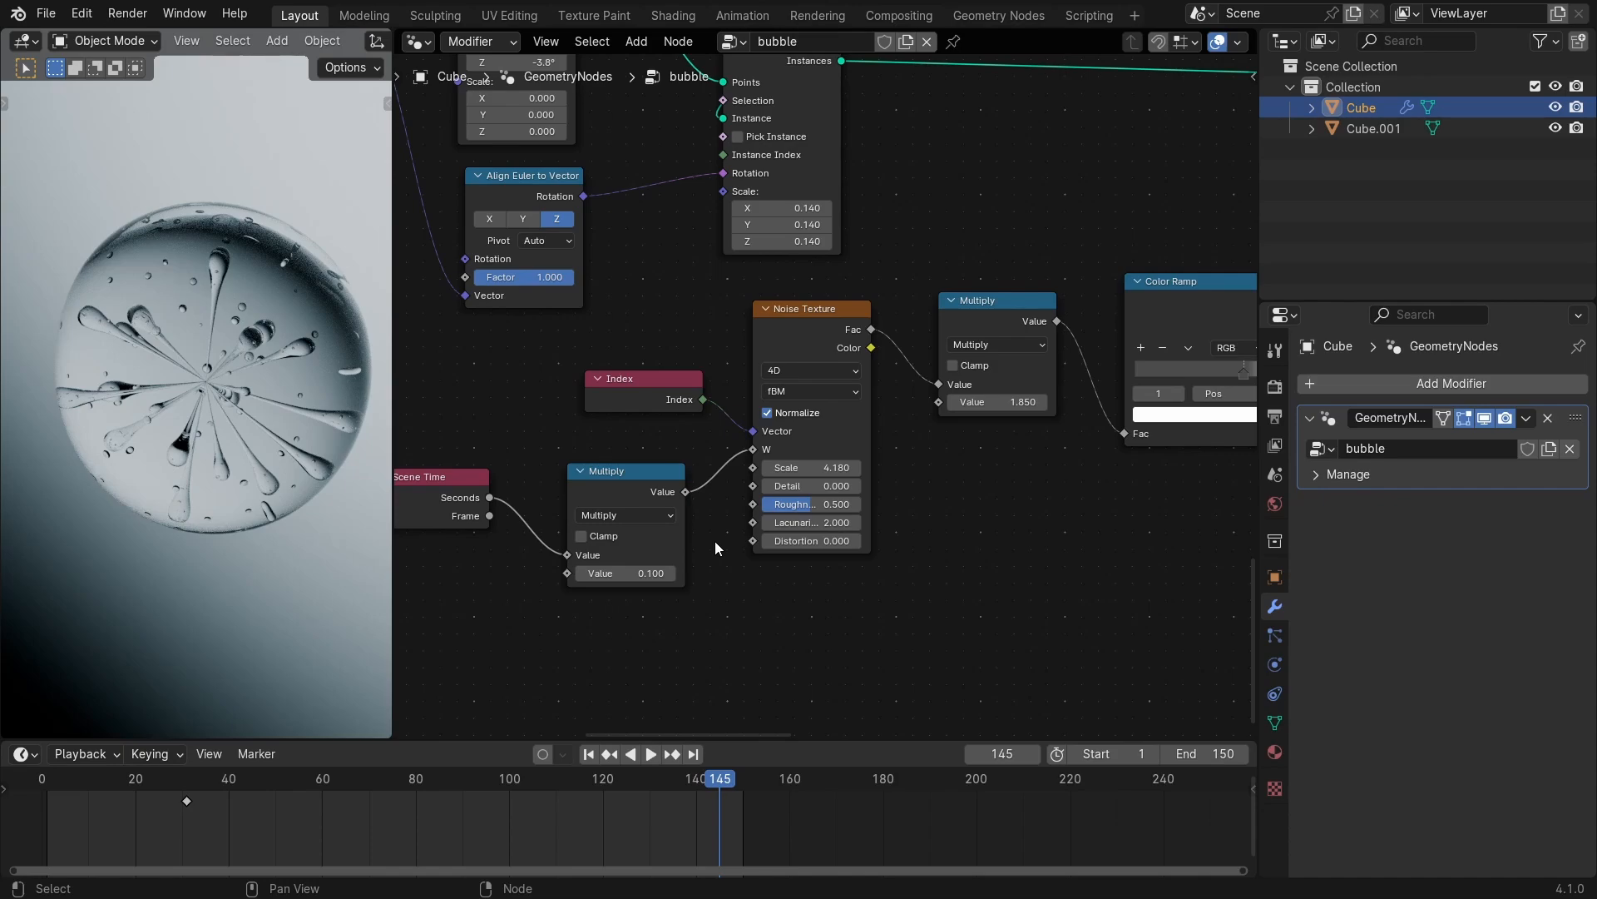
key(space)
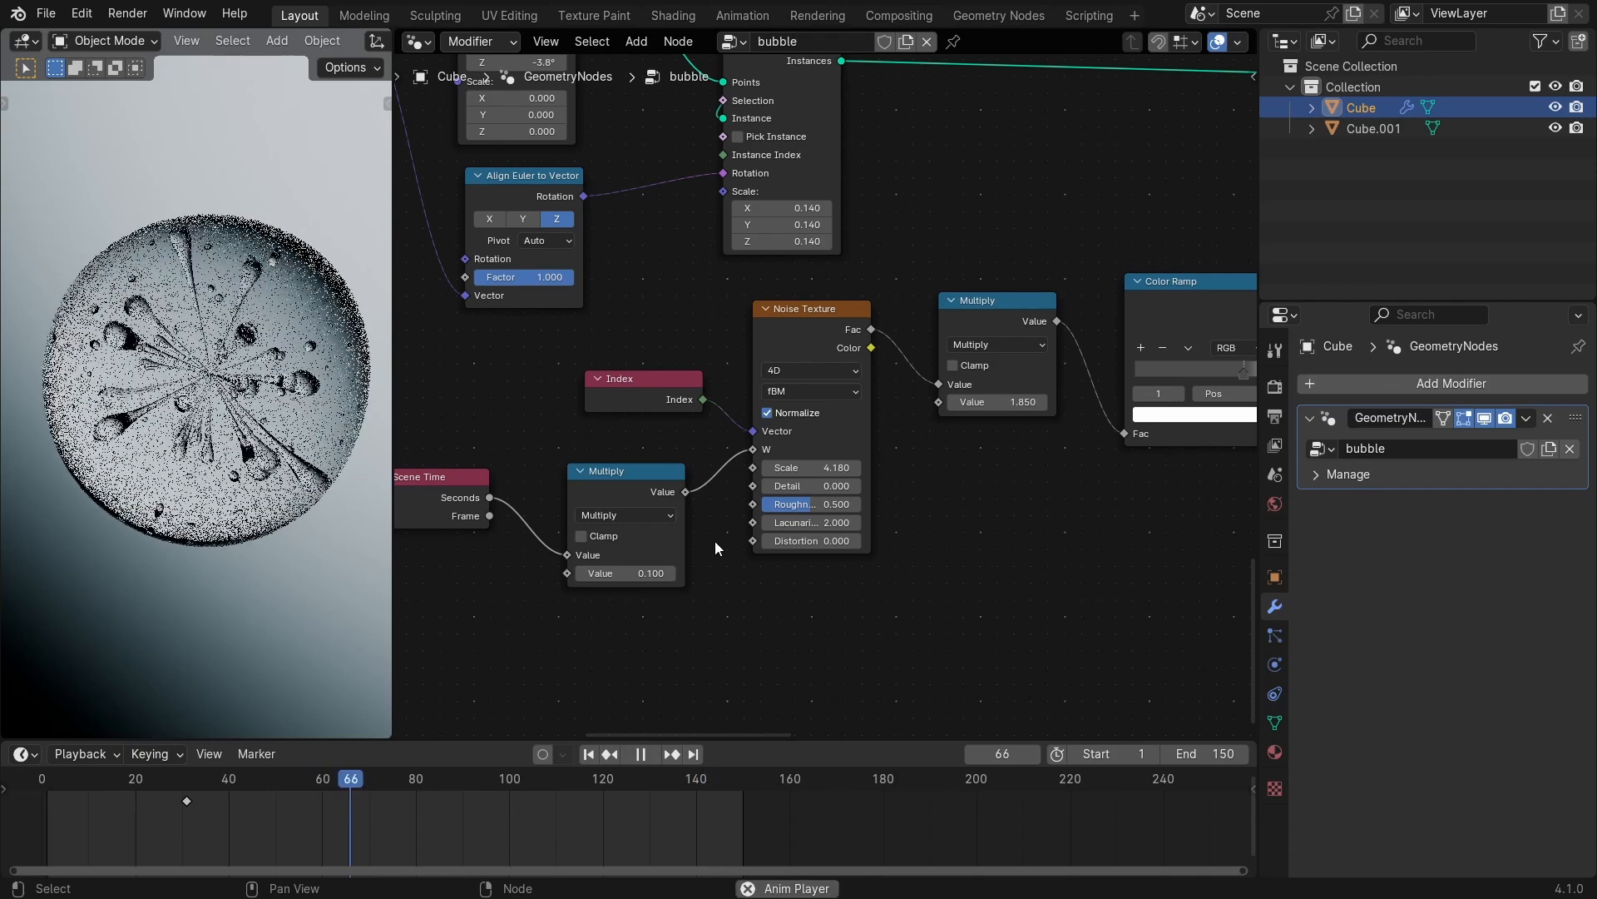
key(space)
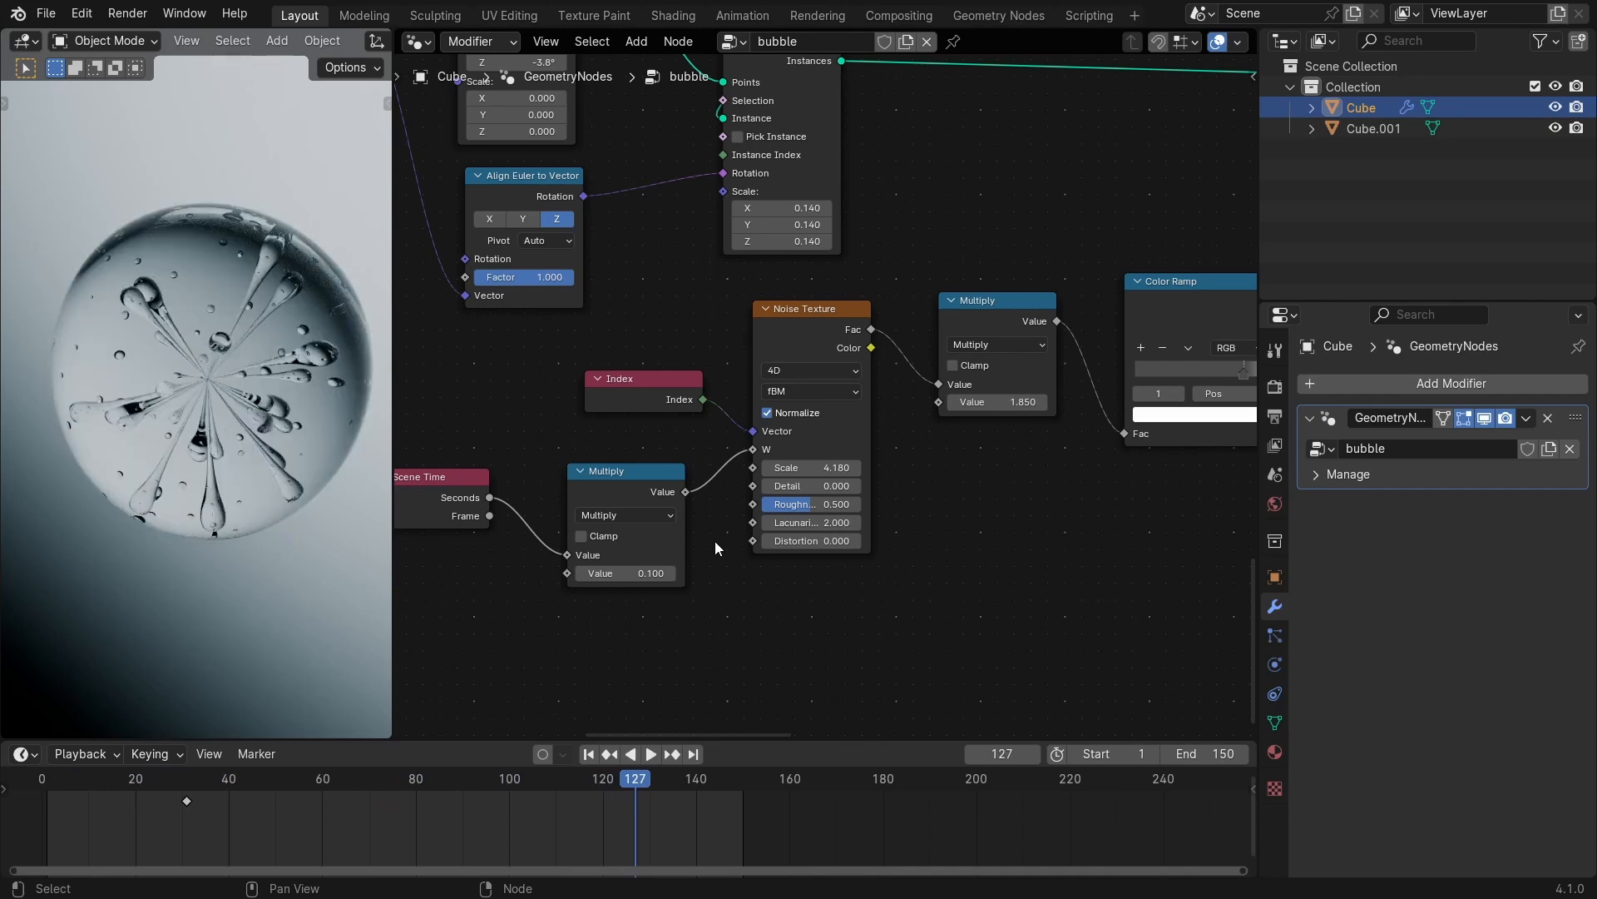
Maximize the node editor and join the radiating drops' node chain into a frame.
key(ctrl+space)
ctrl+middle_drag(883, 440, 866, 387)
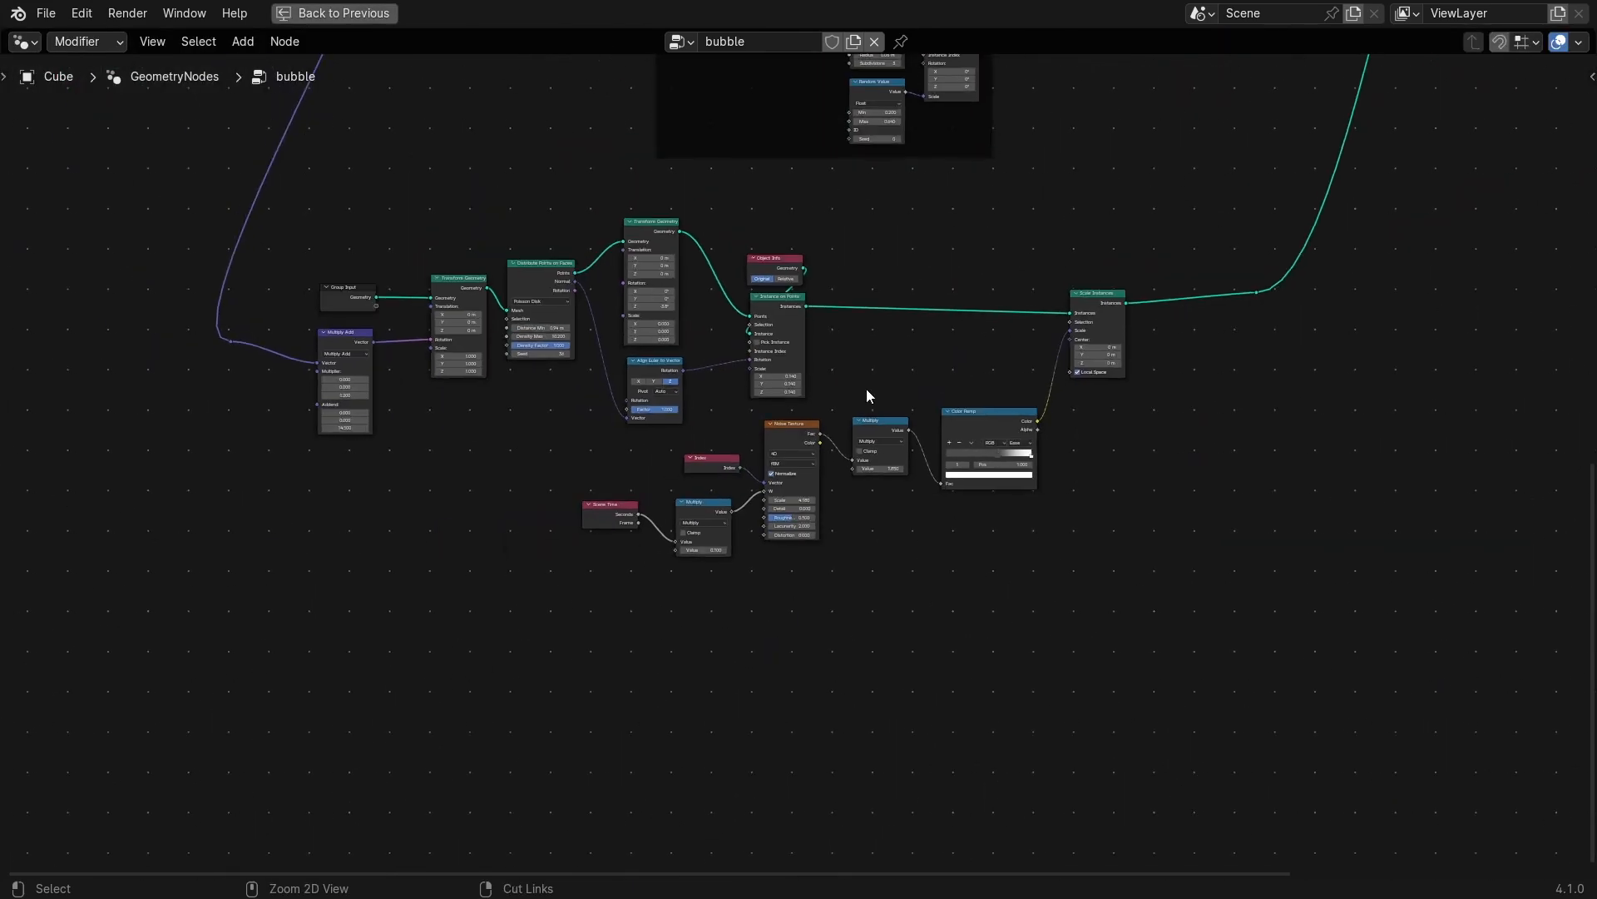
middle_drag(824, 167, 872, 441)
mouse_move(813, 302)
middle_down()
mouse_move(838, 481)
mouse_move(810, 278)
middle_up()
ctrl+middle_drag(897, 472, 903, 516)
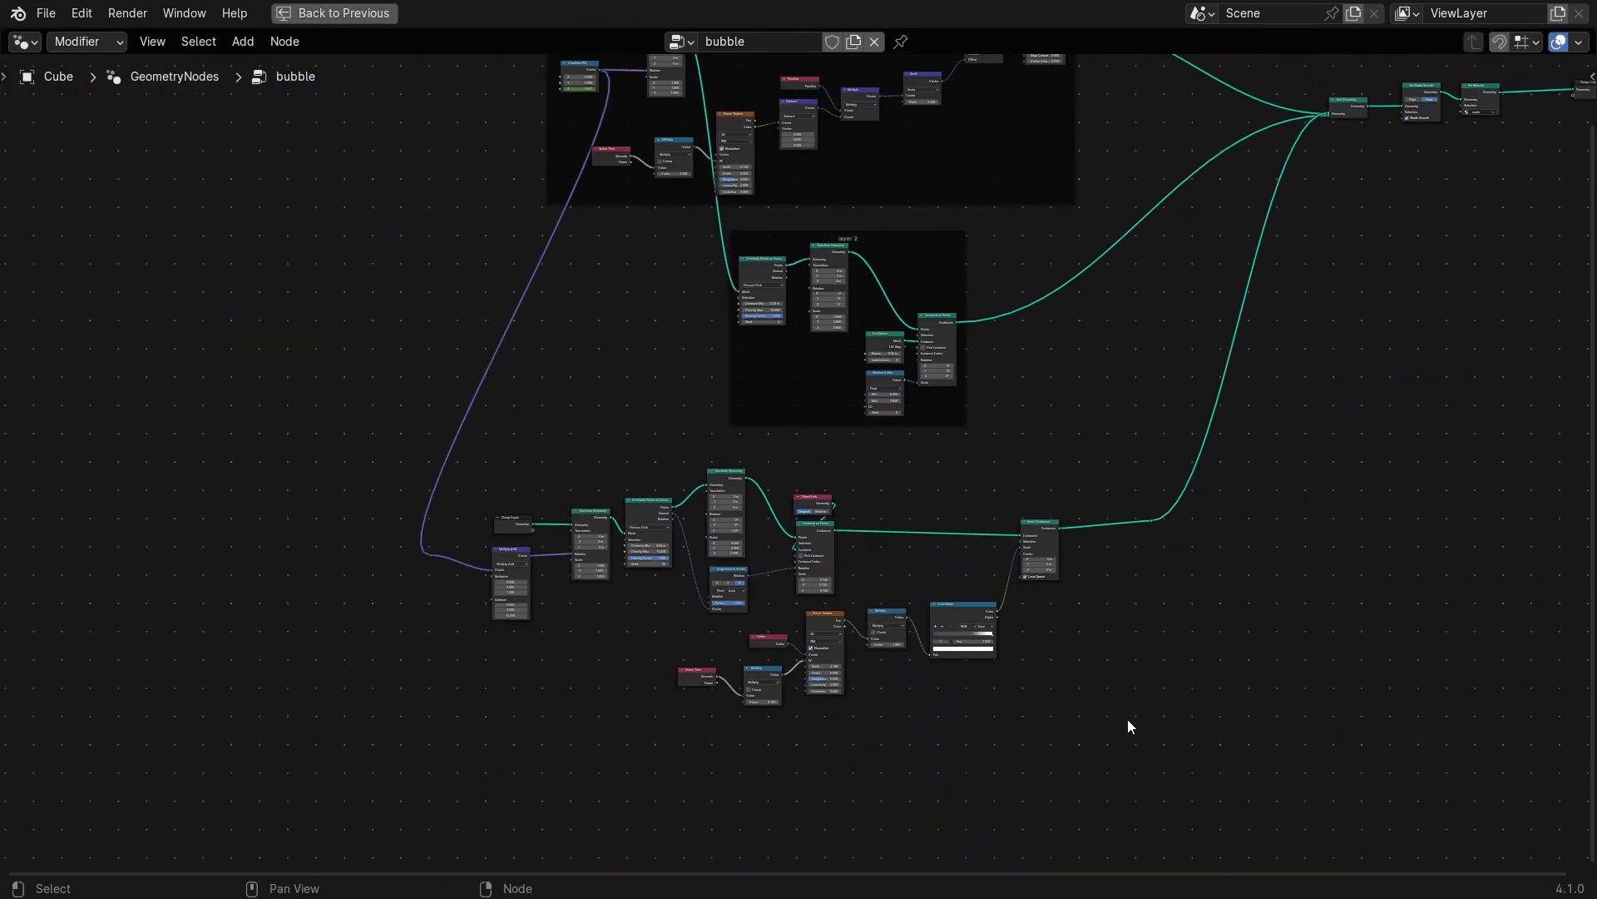
drag(1153, 742, 298, 407)
drag(1268, 734, 288, 451)
key(ctrl+j)
drag(542, 463, 635, 466)
Nudge the Set Position node in the outer layer frame to tidy its arrangement.
middle_drag(623, 154, 612, 541)
ctrl+middle_drag(613, 541, 549, 260)
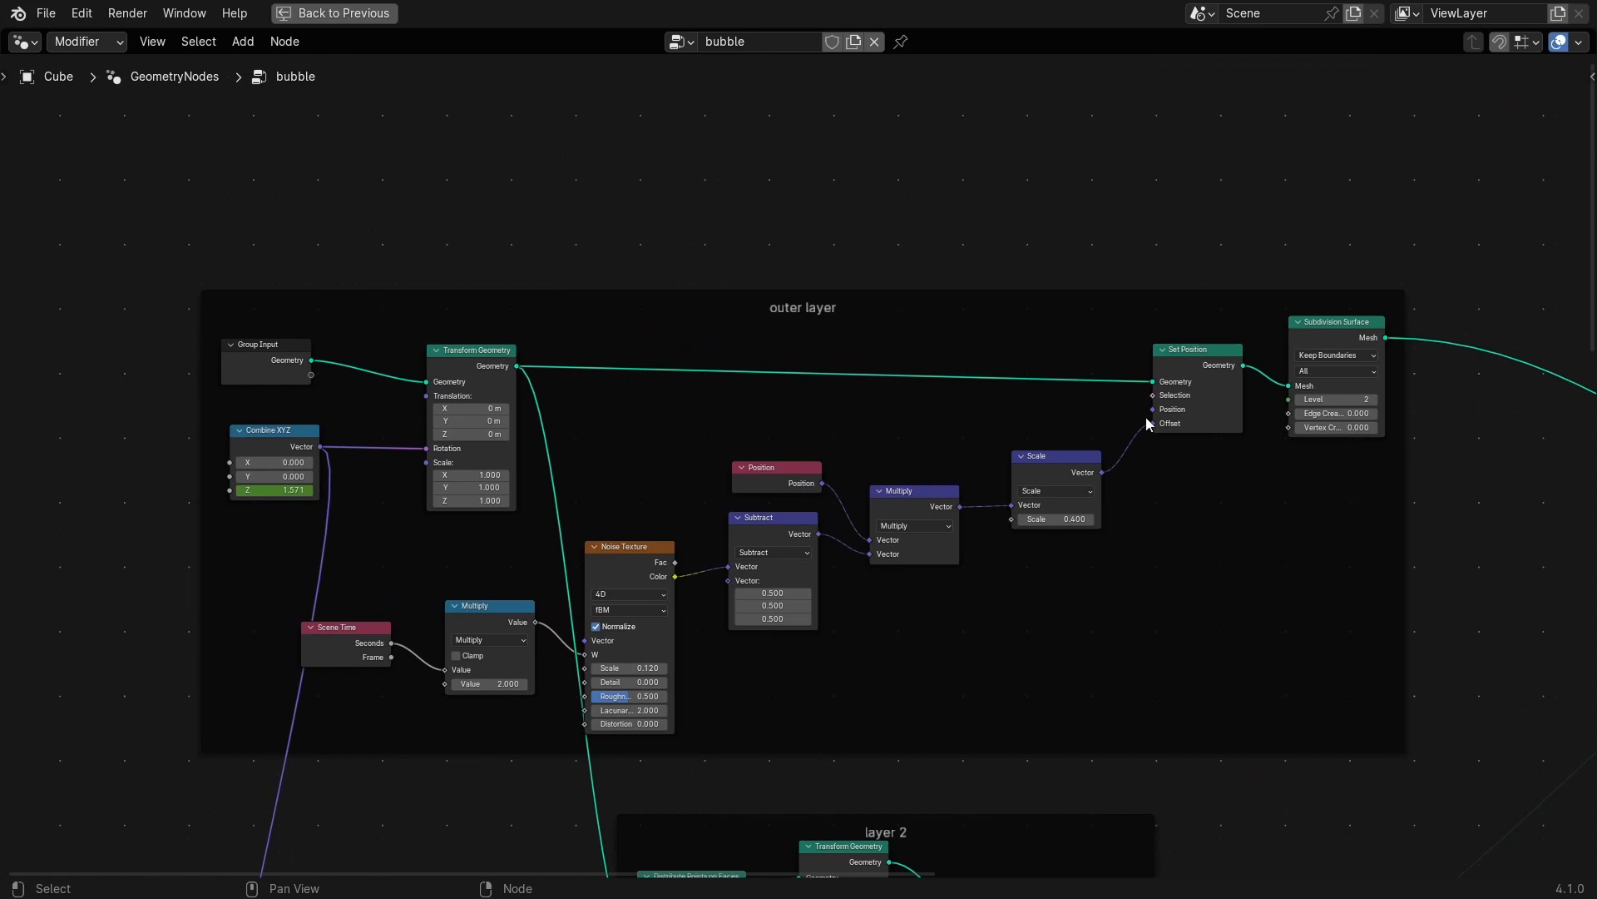
drag(1190, 397, 1180, 357)
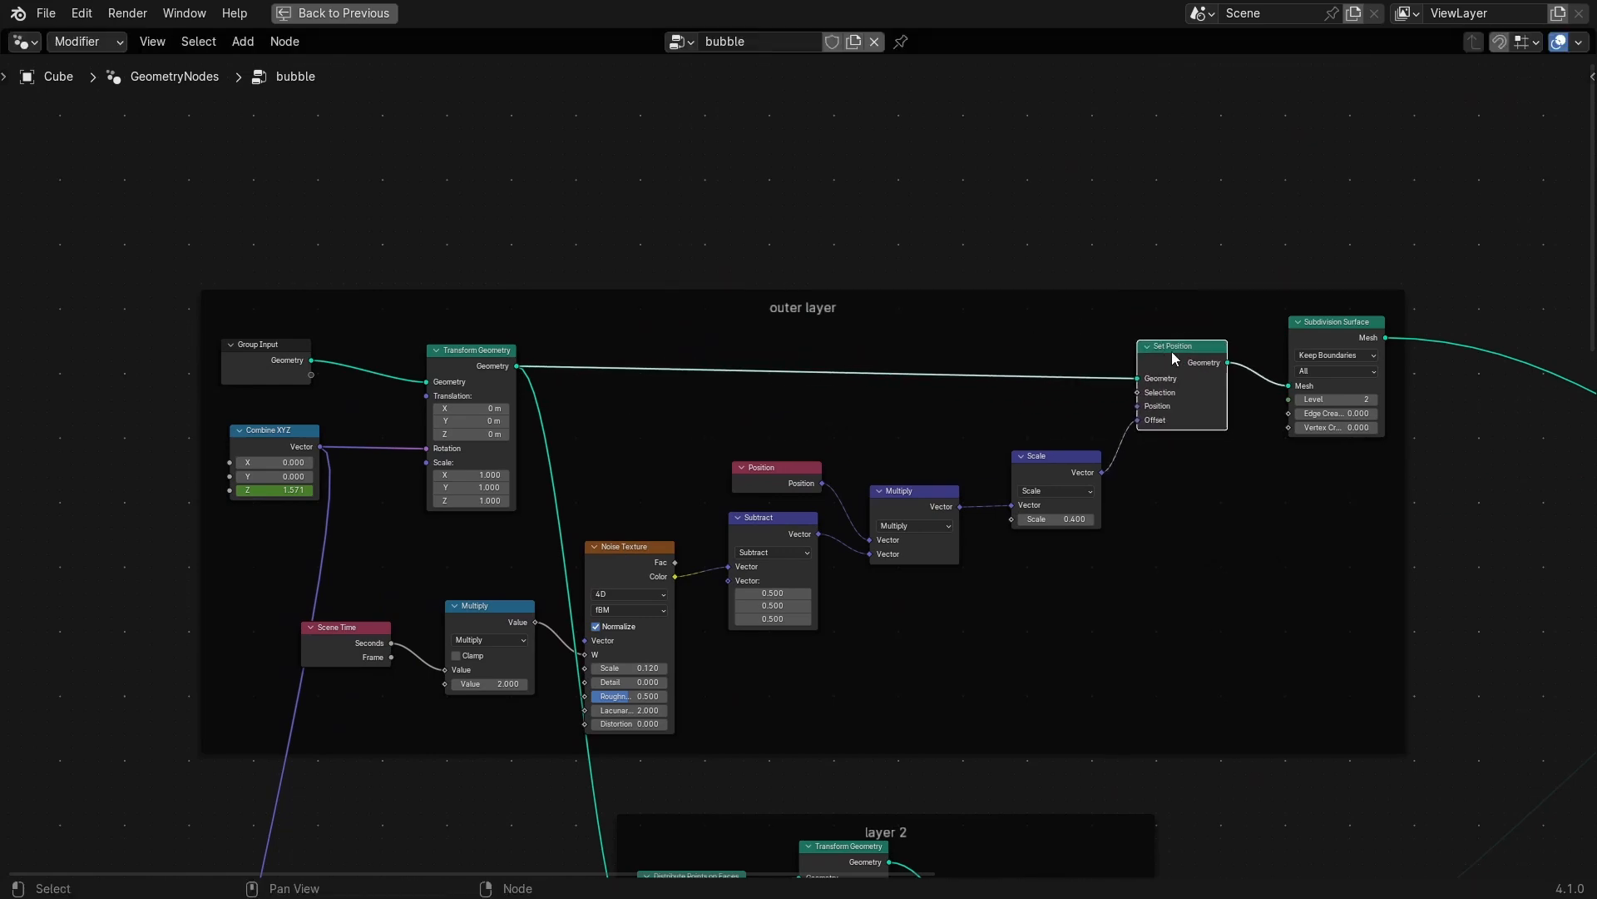
scroll(1173, 333, down, 2)
drag(535, 337, 516, 319)
Review the layer 2 frame and the radiating drops' frame, and restore the multi-editor layout.
middle_drag(757, 403, 765, 96)
middle_drag(895, 392, 738, 250)
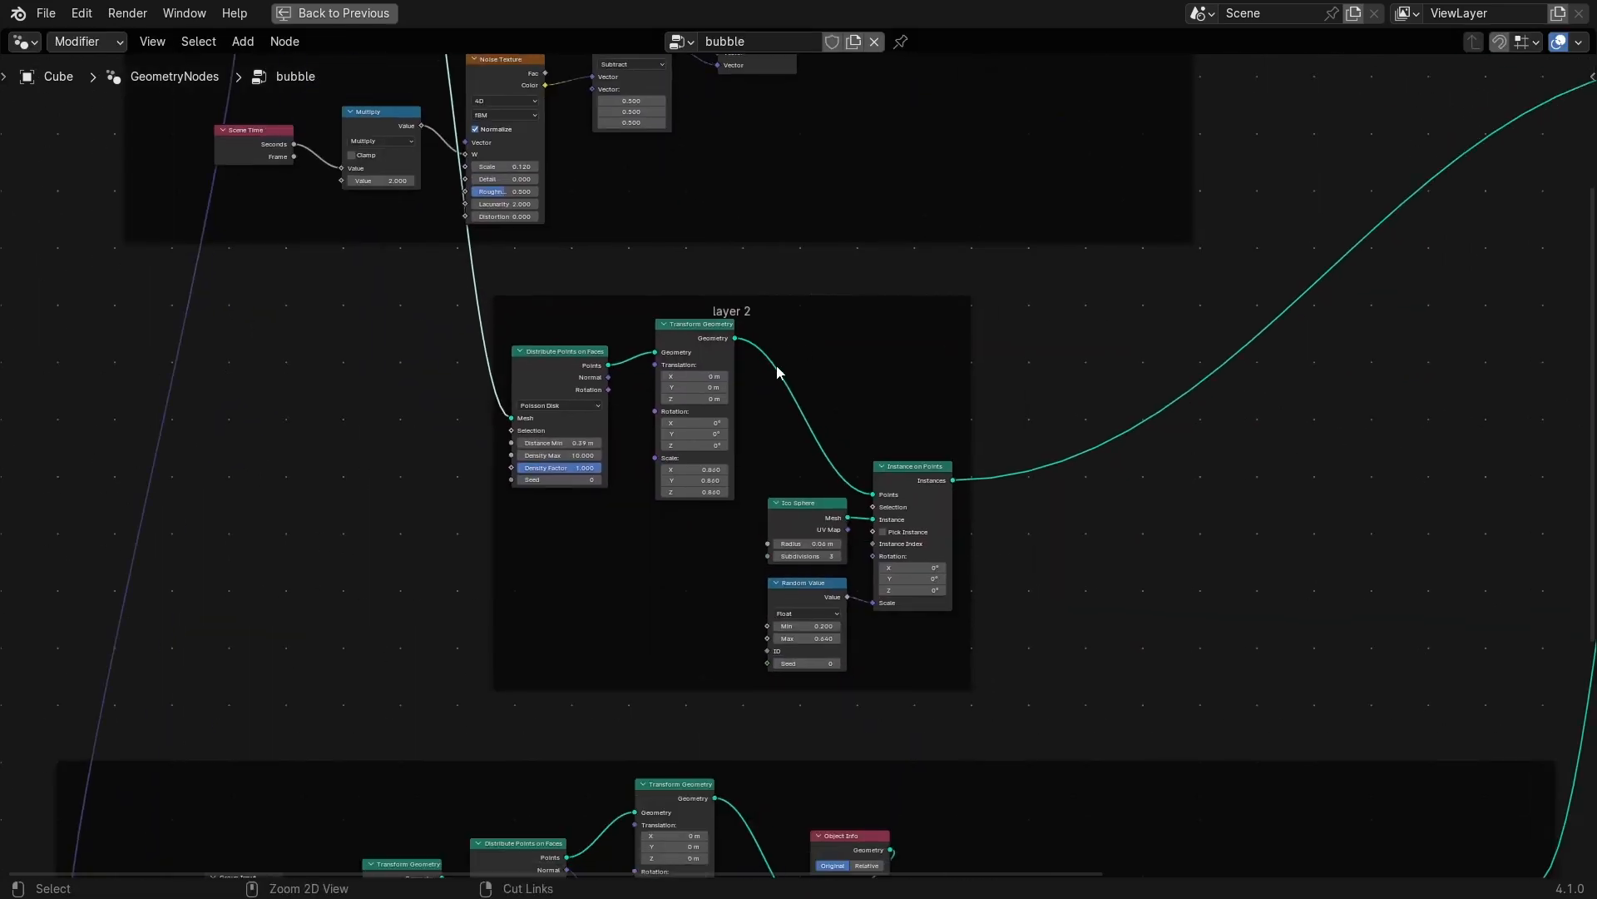
ctrl+middle_drag(791, 464, 812, 318)
middle_drag(822, 397, 861, 234)
ctrl+middle_drag(933, 81, 931, 283)
middle_drag(977, 574, 962, 410)
key(ctrl+space)
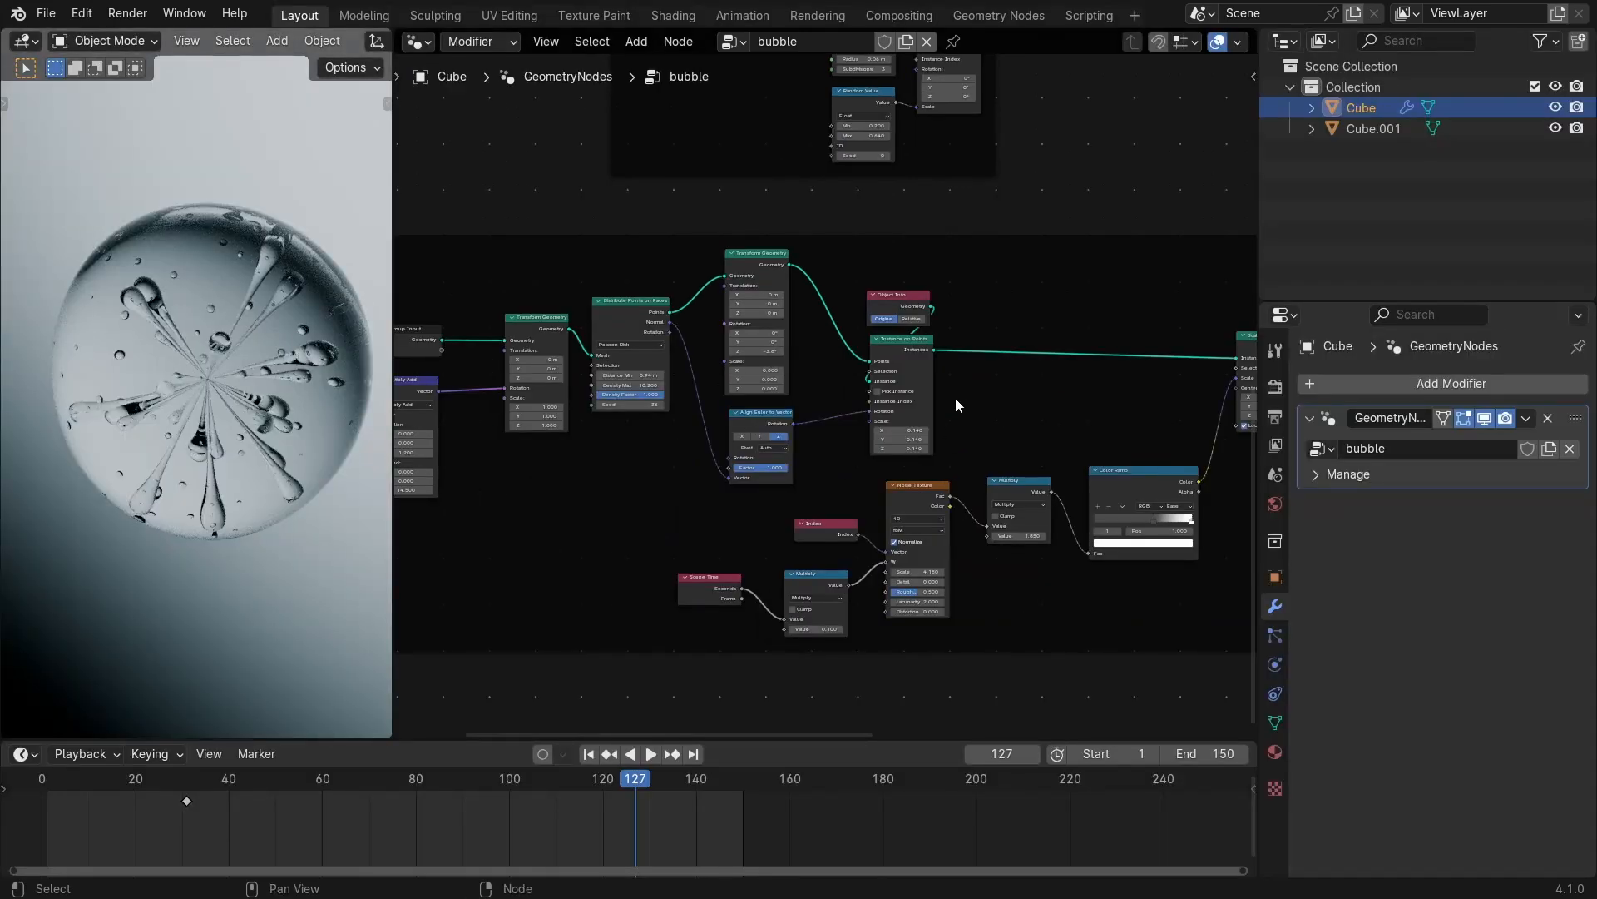
ctrl+middle_drag(955, 323, 1096, 361)
middle_drag(1215, 225, 939, 421)
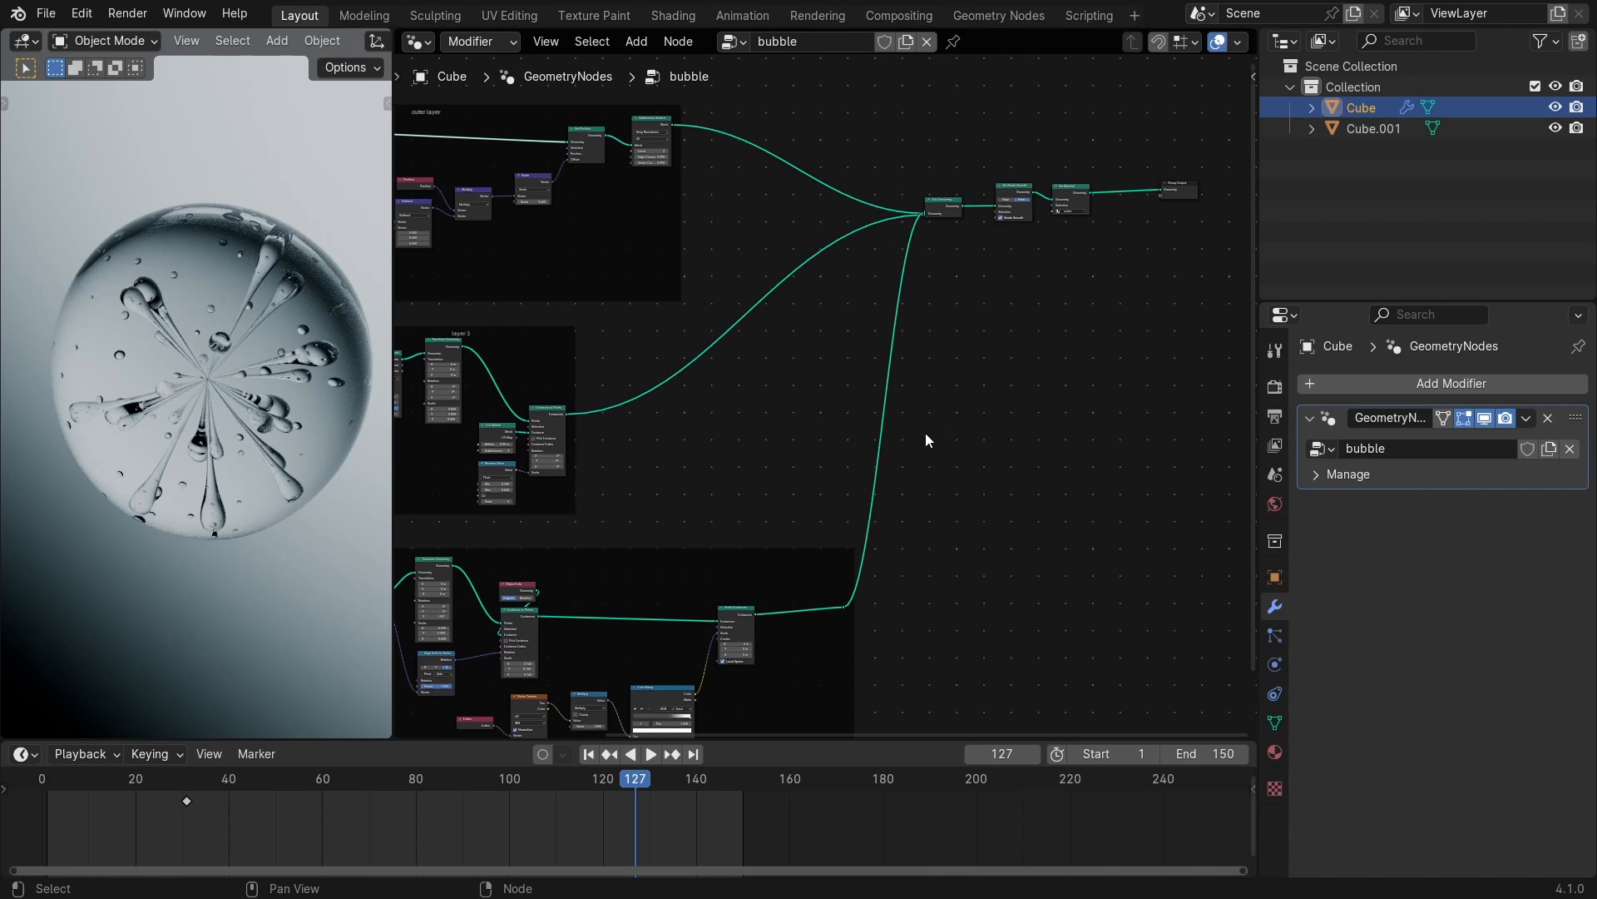
Rearrange the Join Geometry, Set Shade Smooth and Set Material nodes to make room before the output.
middle_drag(947, 362, 817, 537)
ctrl+middle_drag(832, 524, 875, 312)
drag(783, 353, 760, 352)
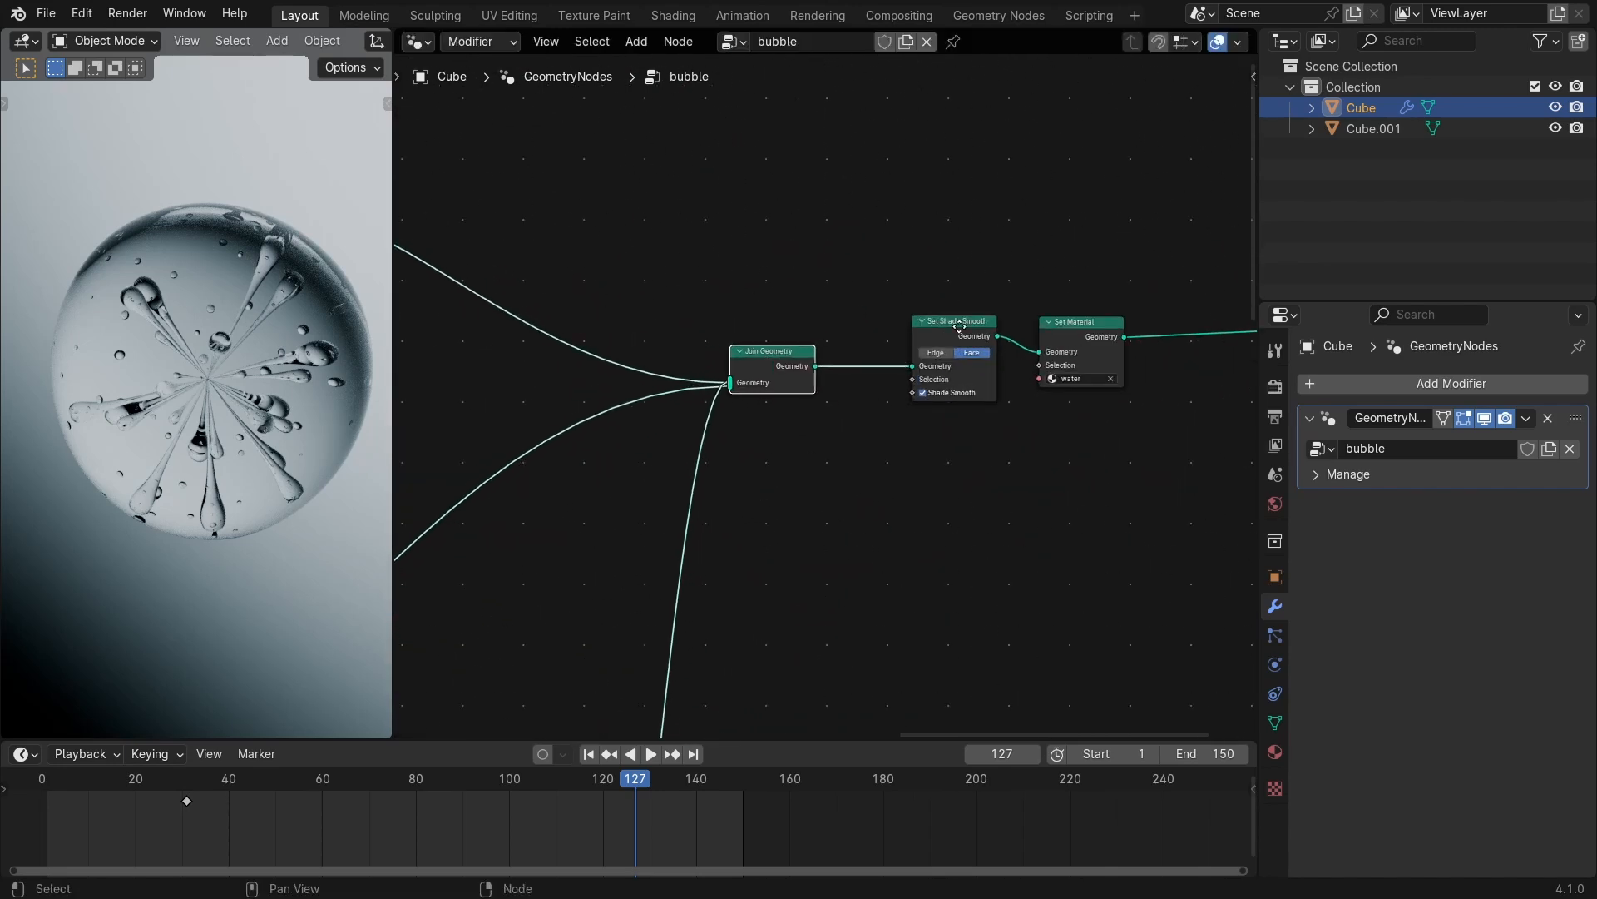
middle_drag(969, 323, 769, 358)
ctrl+middle_drag(770, 357, 778, 309)
drag(706, 342, 656, 328)
drag(891, 356, 840, 377)
middle_drag(676, 401, 925, 266)
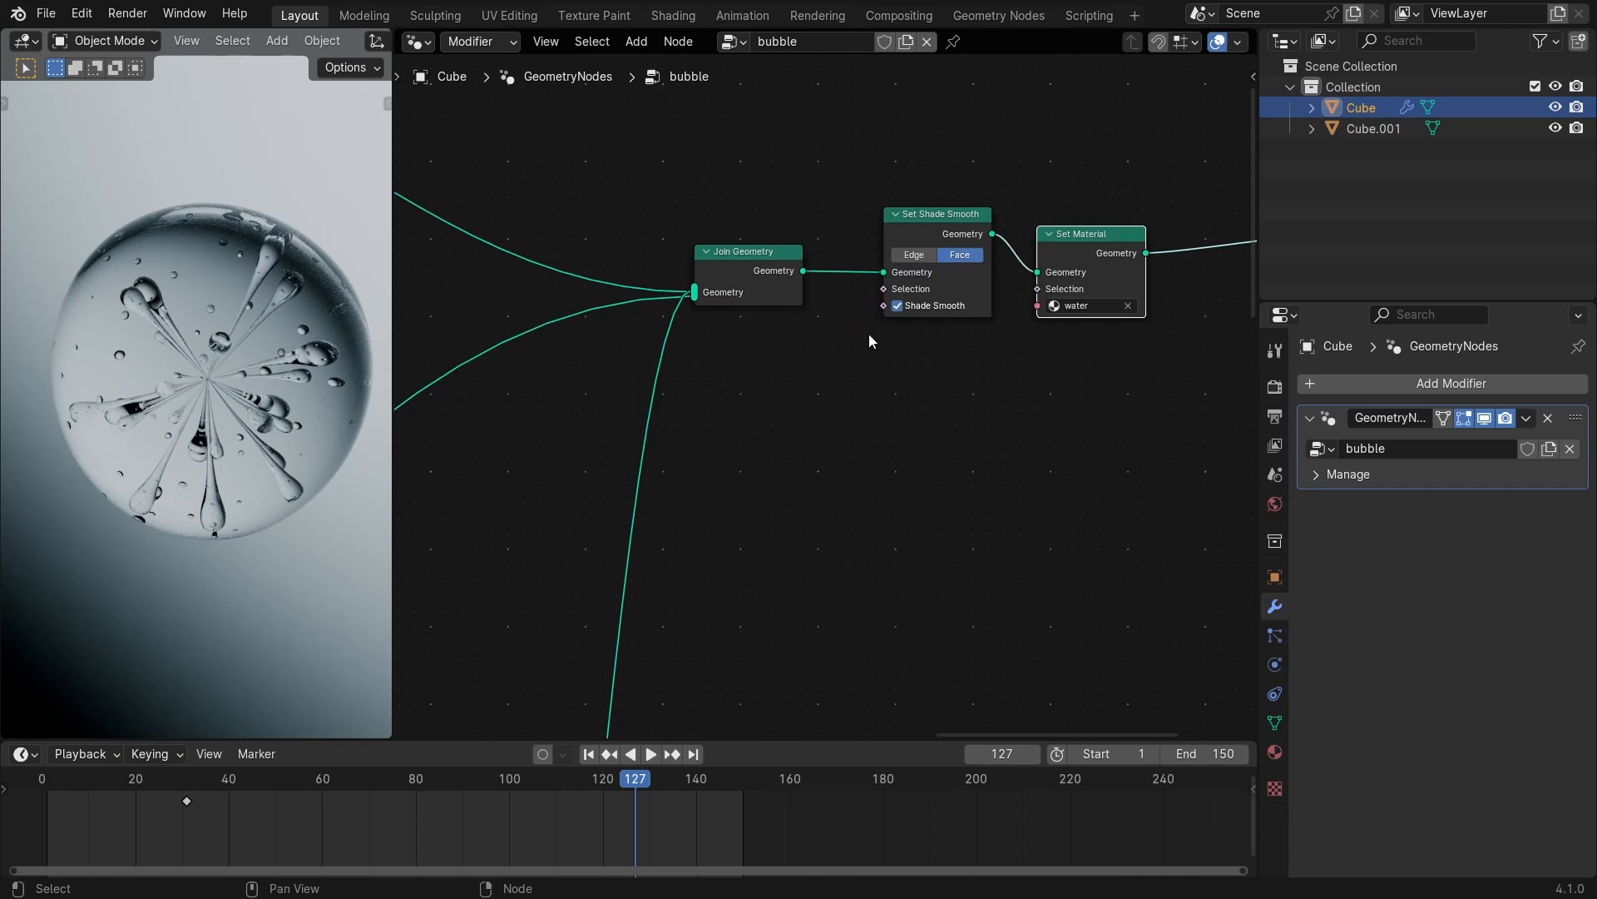
Duplicate the water Set Material node onto each of the three layer branches feeding Join Geometry.
scroll(869, 309, down, 2)
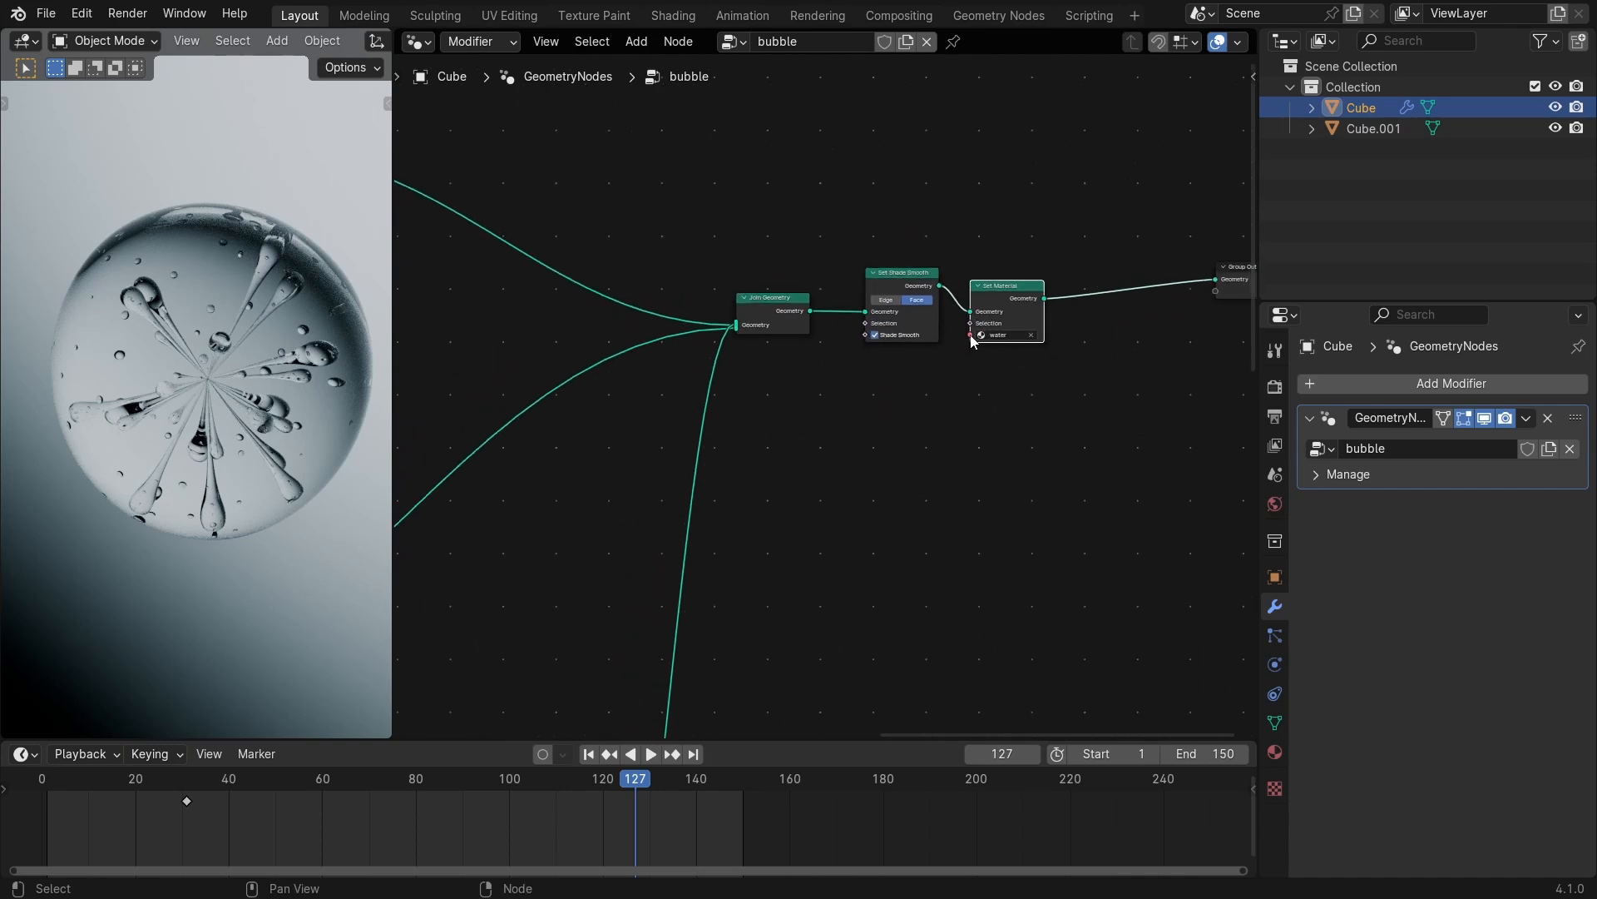
key(shift+d)
click(670, 541)
key(shift+d)
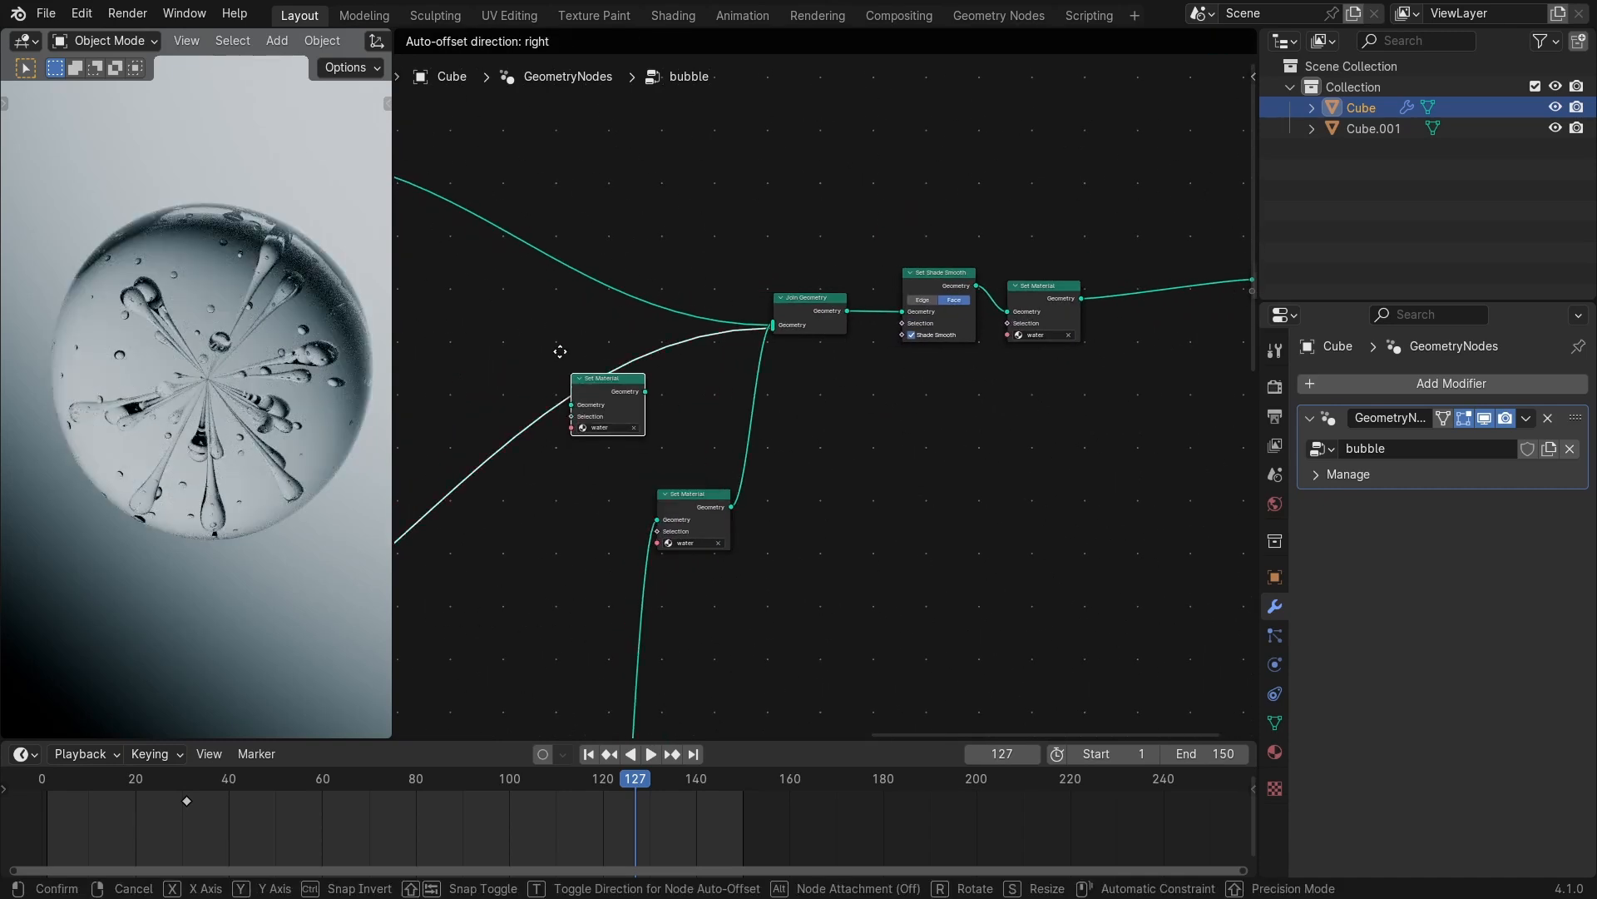
click(561, 358)
key(shift+d)
click(616, 181)
drag(625, 236, 602, 272)
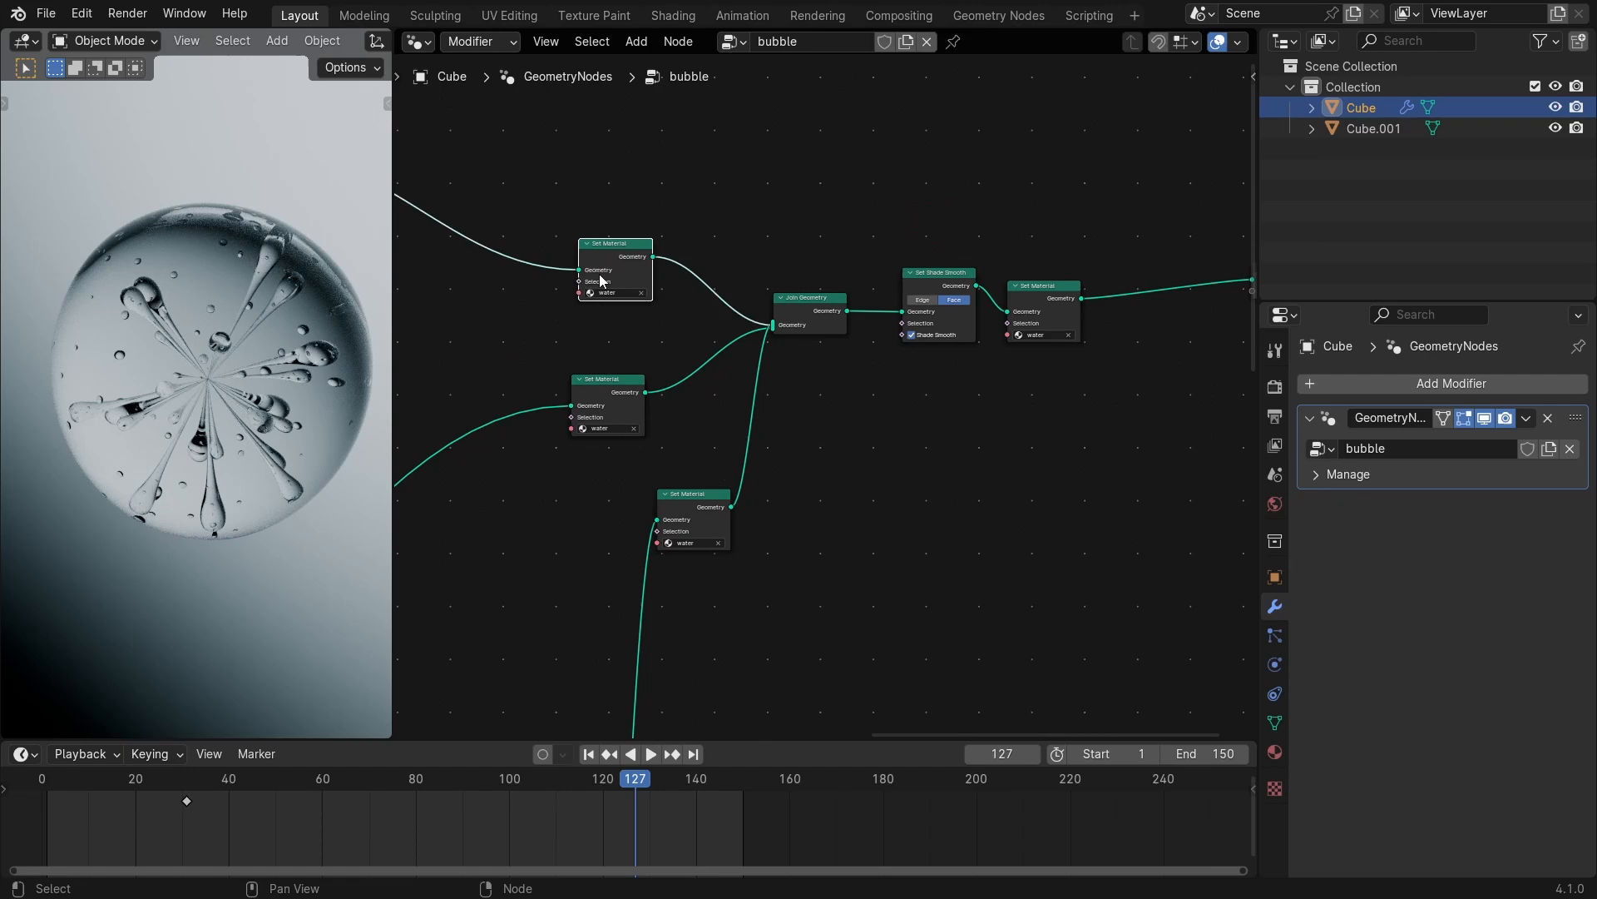
Dissolve the shared Set Material node after Set Shade Smooth, keeping the output connected, and save the file.
click(1039, 305)
key(ctrl+x)
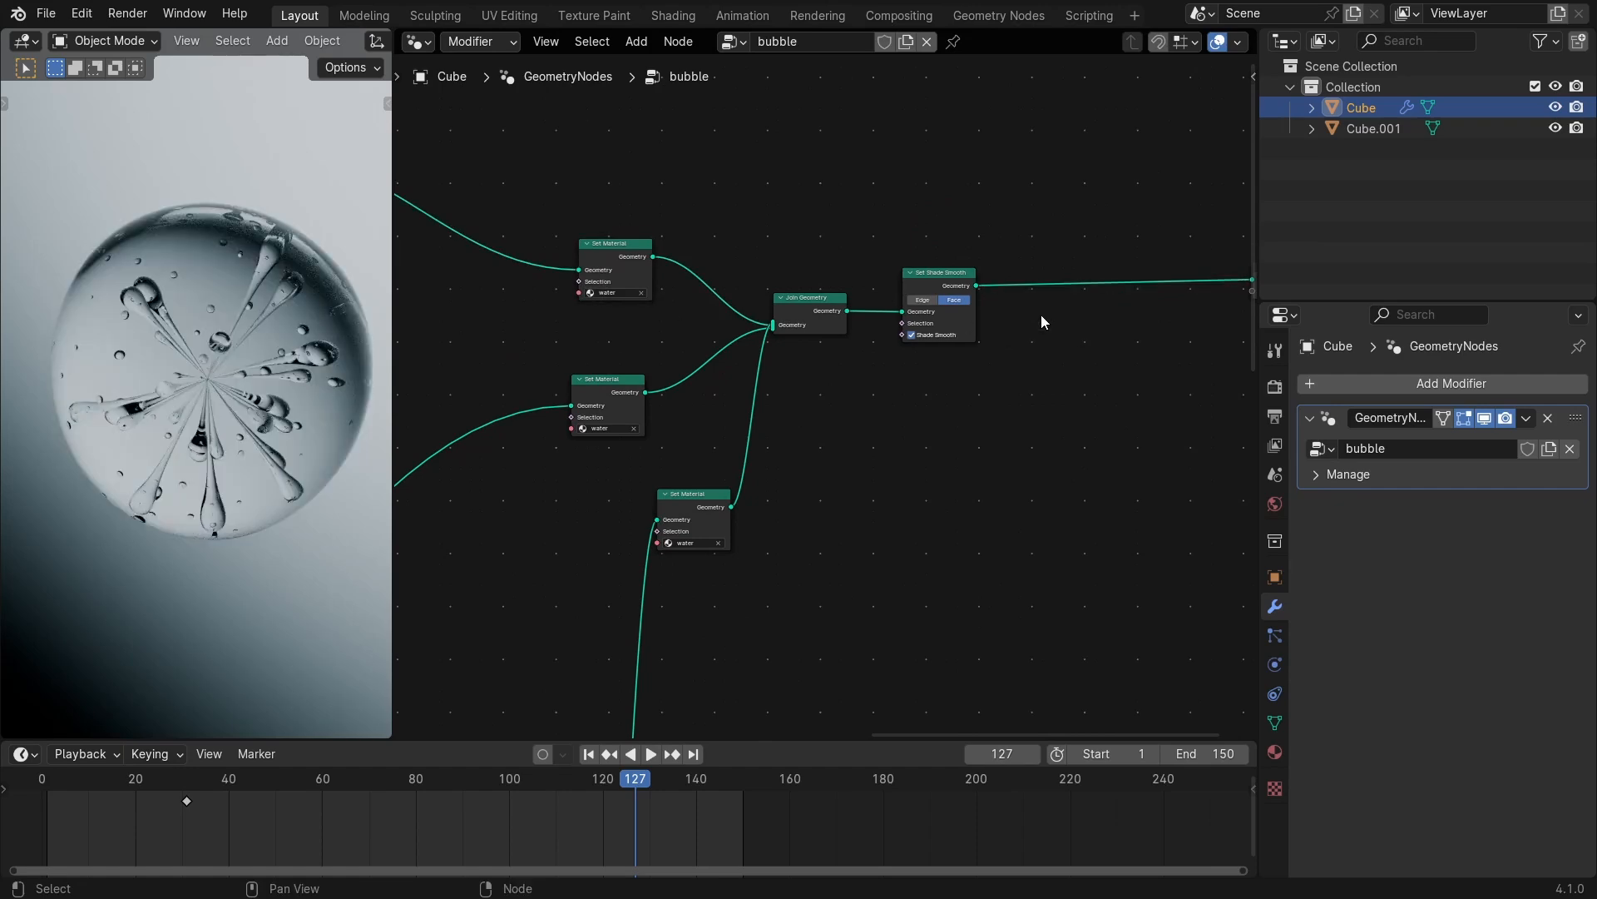
ctrl+middle_drag(847, 383, 957, 414)
key(ctrl+s)
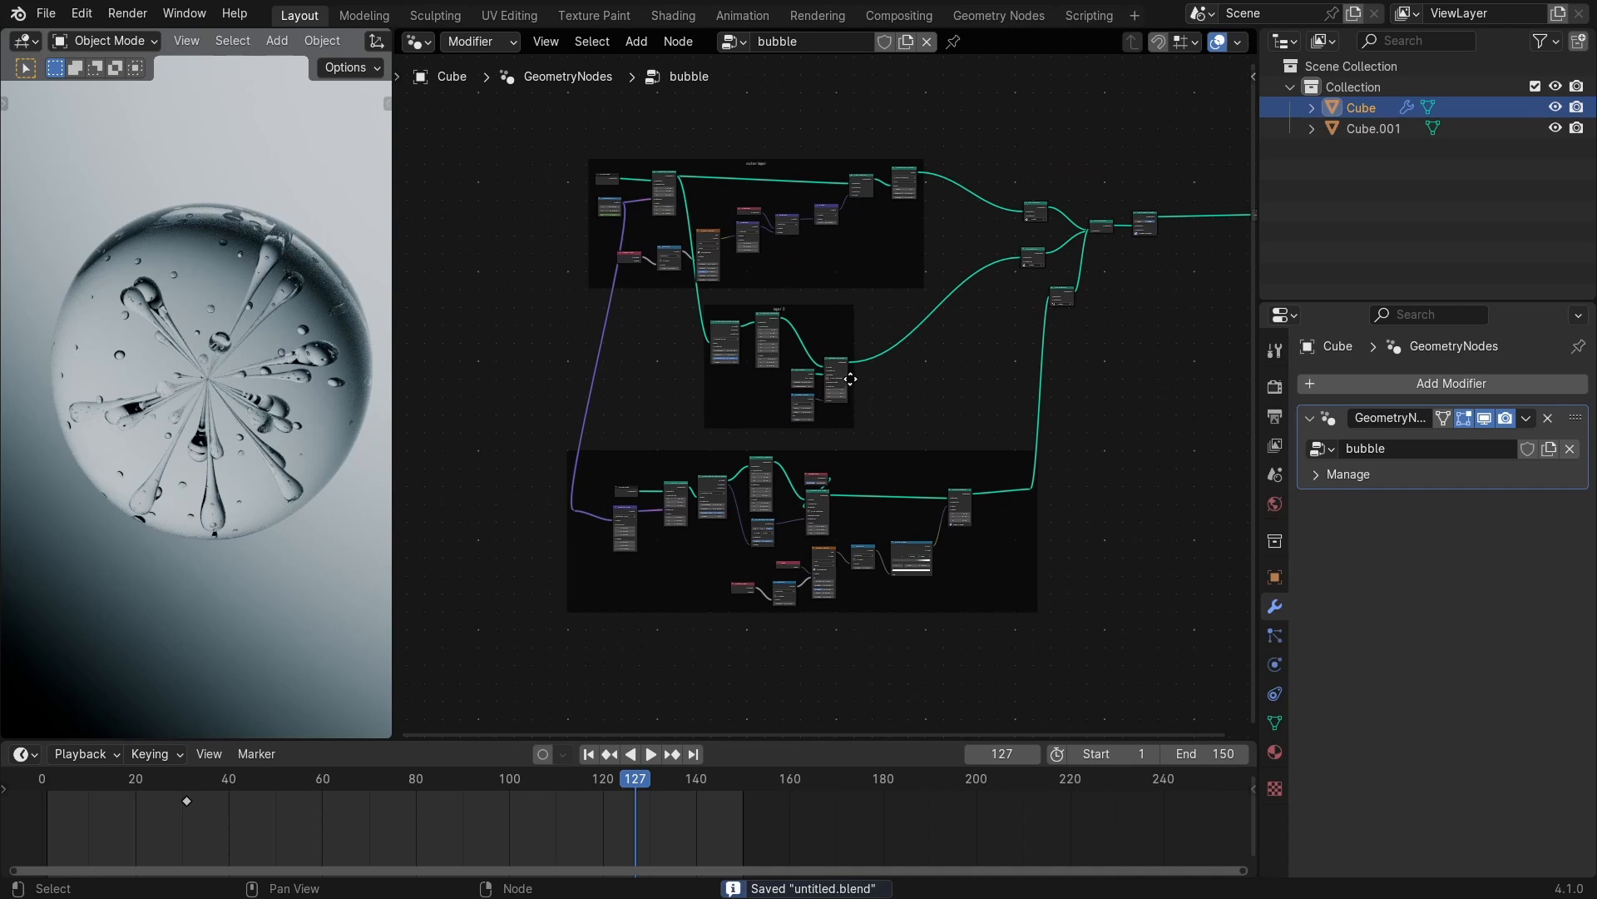
ctrl+middle_drag(851, 379, 1115, 258)
middle_drag(1115, 258, 938, 380)
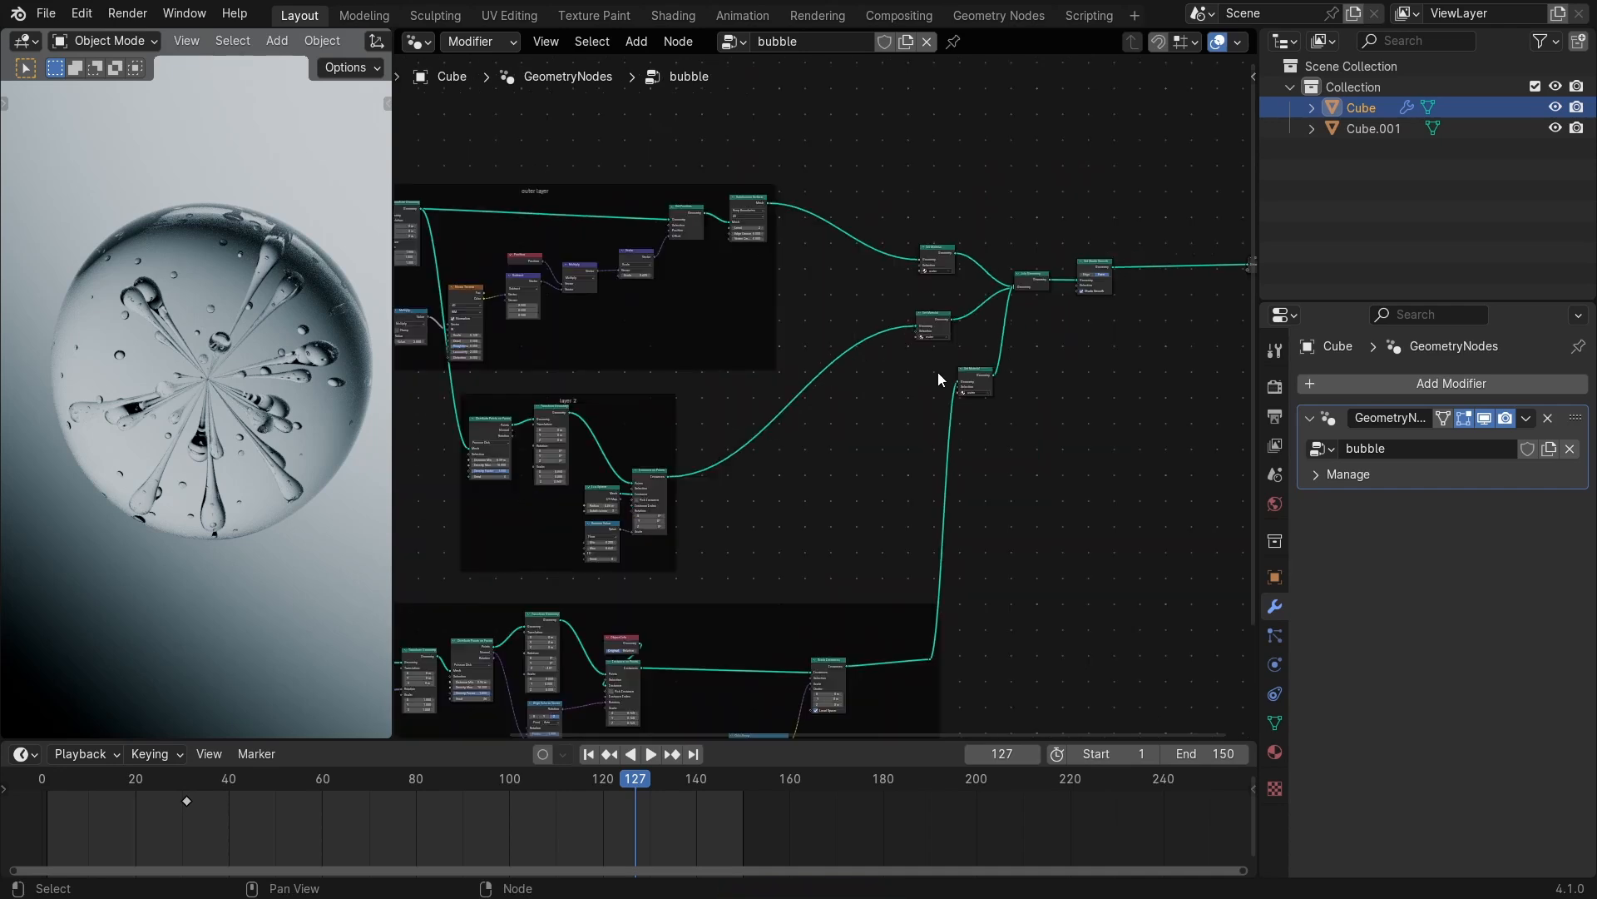
scroll(968, 653, up, 7)
middle_drag(968, 654, 1111, 516)
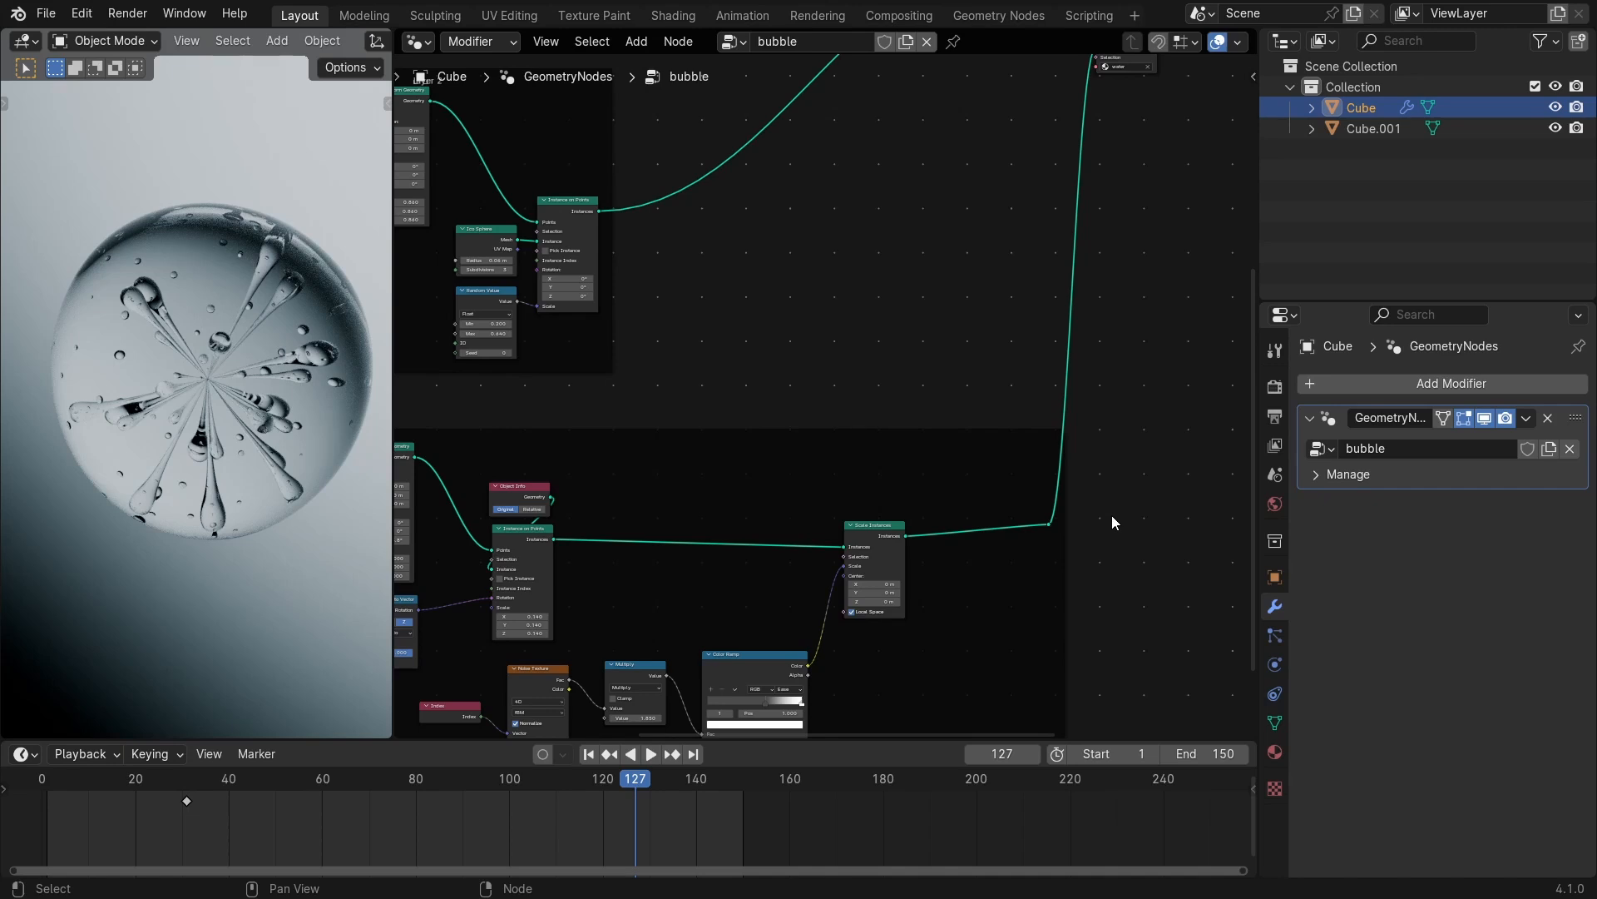